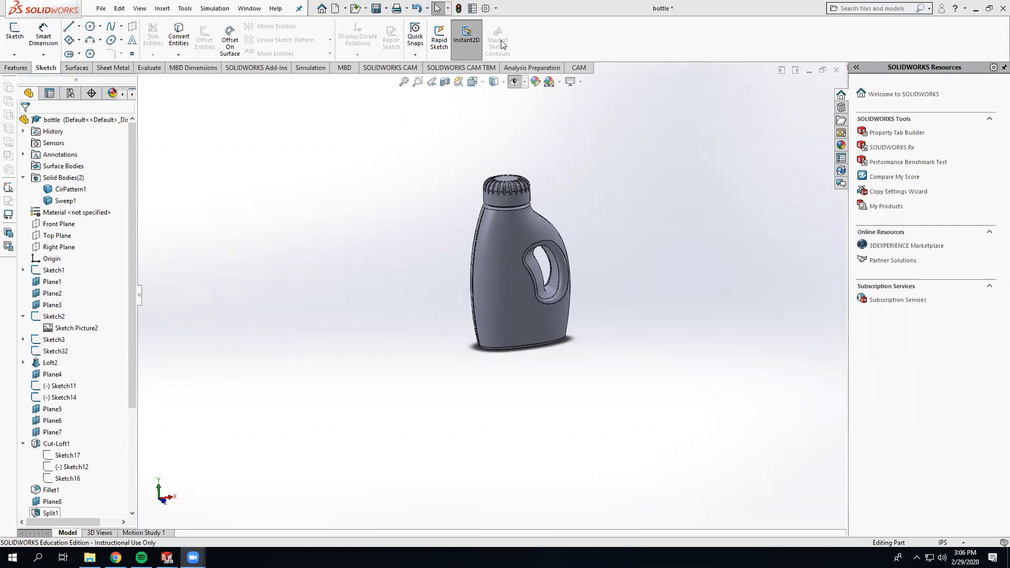
Inspect the finished bottle model with its ribbed cap and handle opening from several angles and distances
middle_click_drag(632, 296, 584, 359)
middle_click_drag(508, 376, 472, 344)
scroll(575, 375, "down", 2)
middle_click_drag(575, 376, 450, 313, "ctrl")
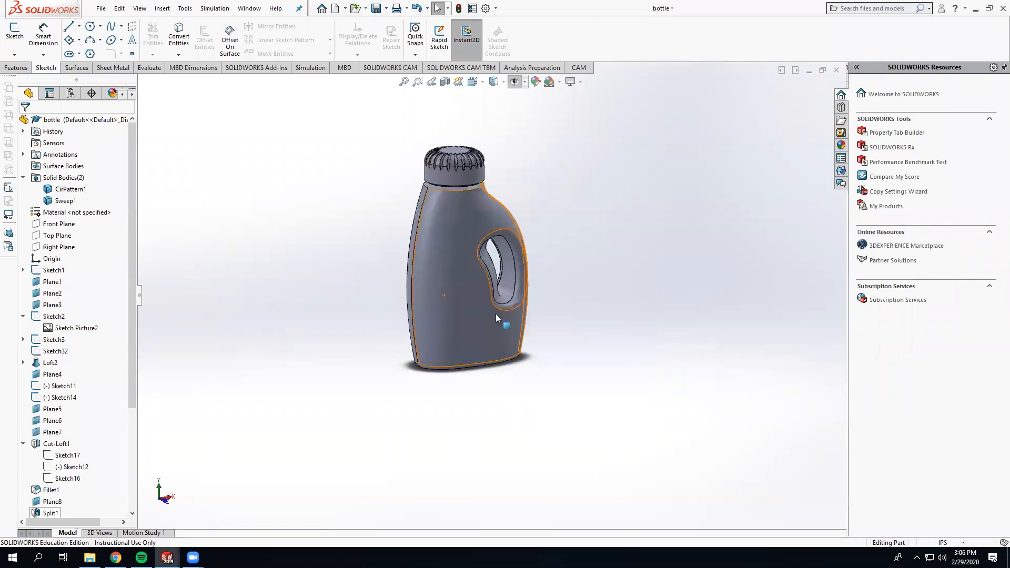
middle_click_drag(604, 310, 582, 344)
scroll(538, 366, "up", 2)
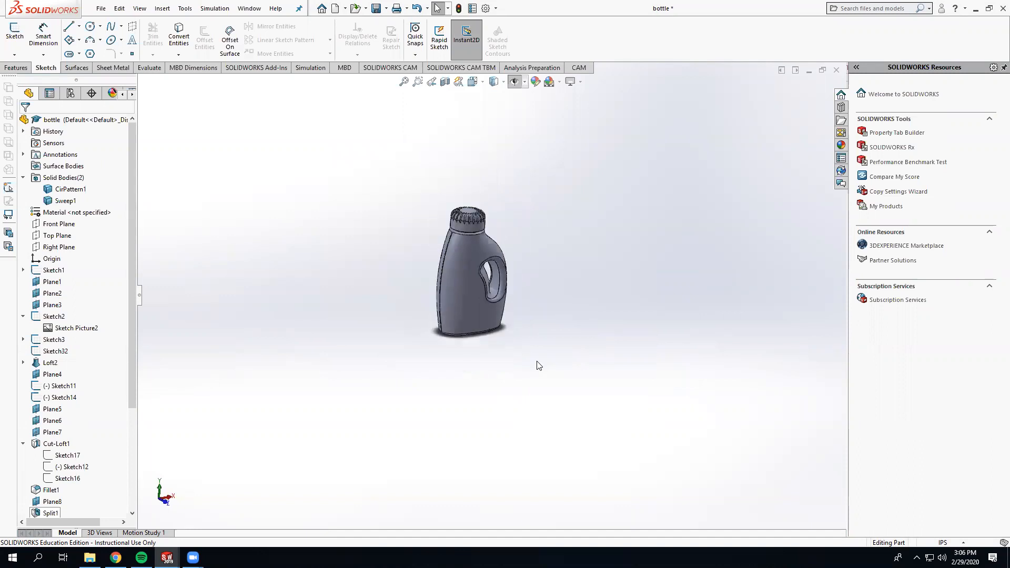
Create a new empty part document
left_click(100, 9)
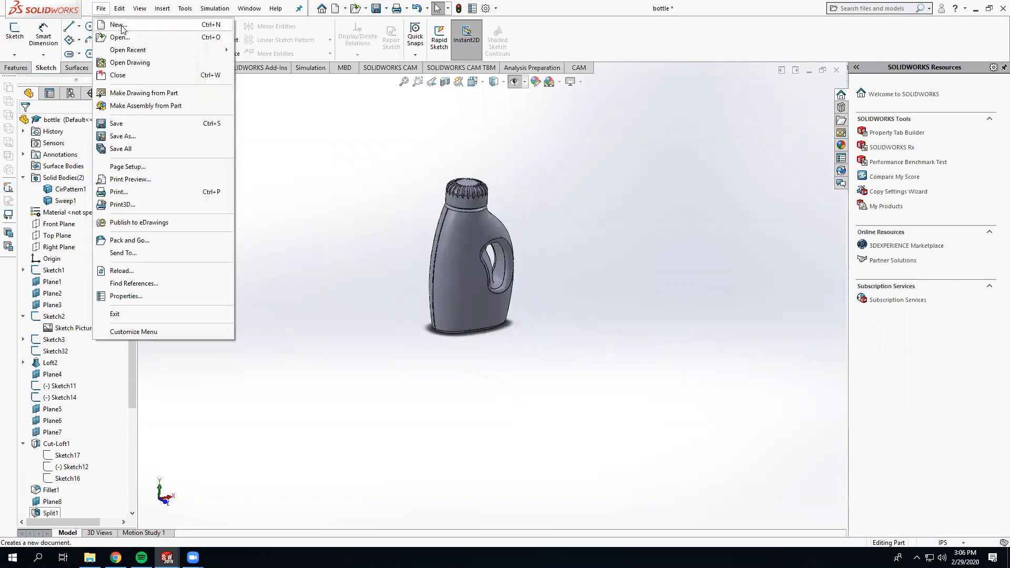
left_click(119, 25)
left_click(453, 314)
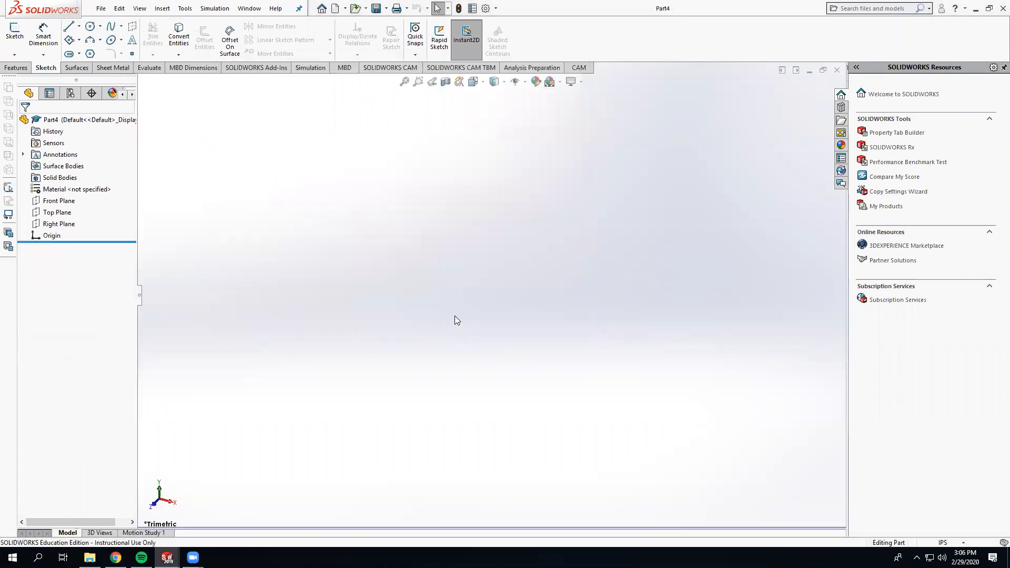
Start a sketch on the Front Plane and insert the Capture picture from the flashlight folder inside Renderings as a sketch picture
left_click(60, 204)
left_click(69, 191)
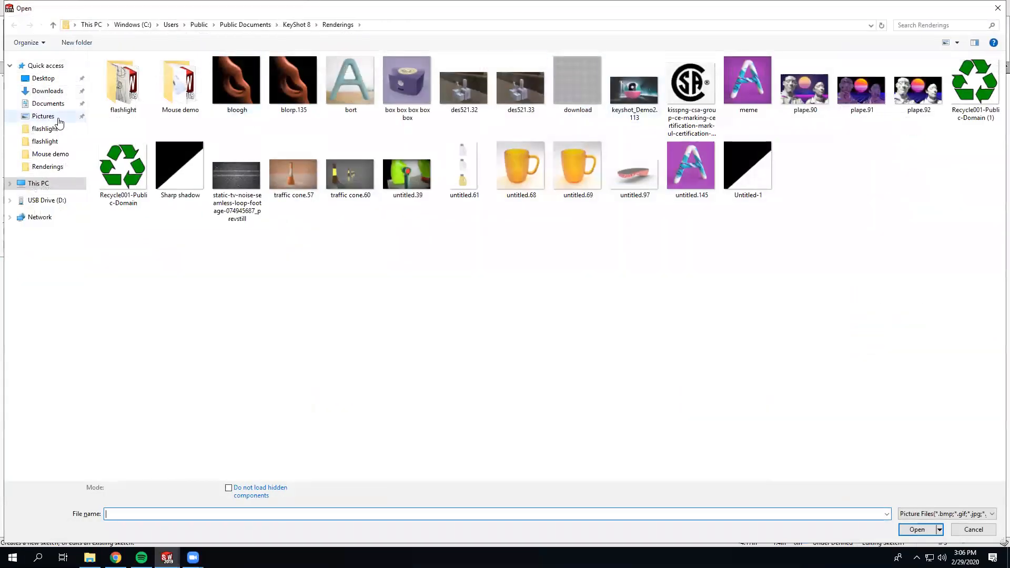
left_click(44, 116)
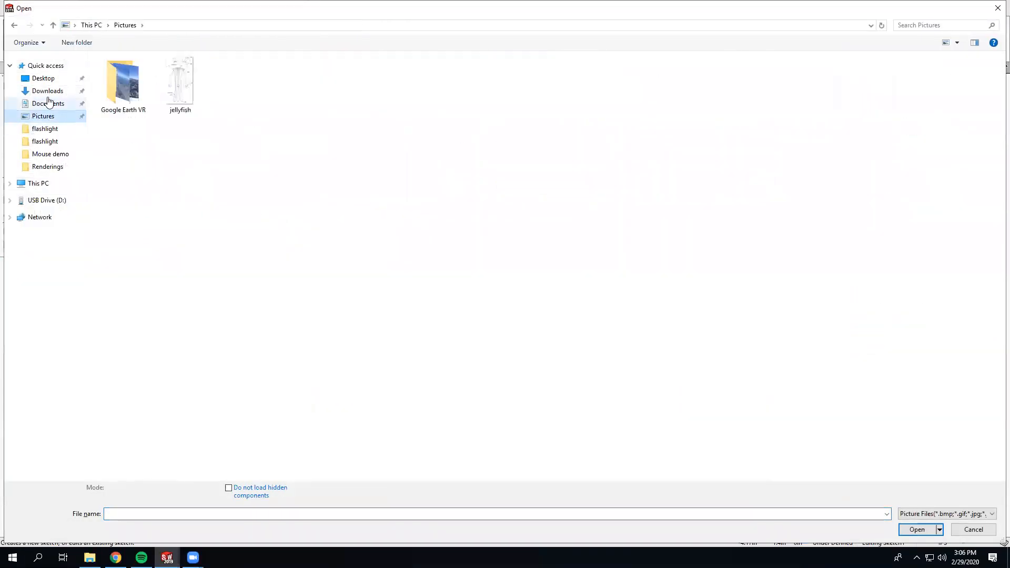
left_click(48, 91)
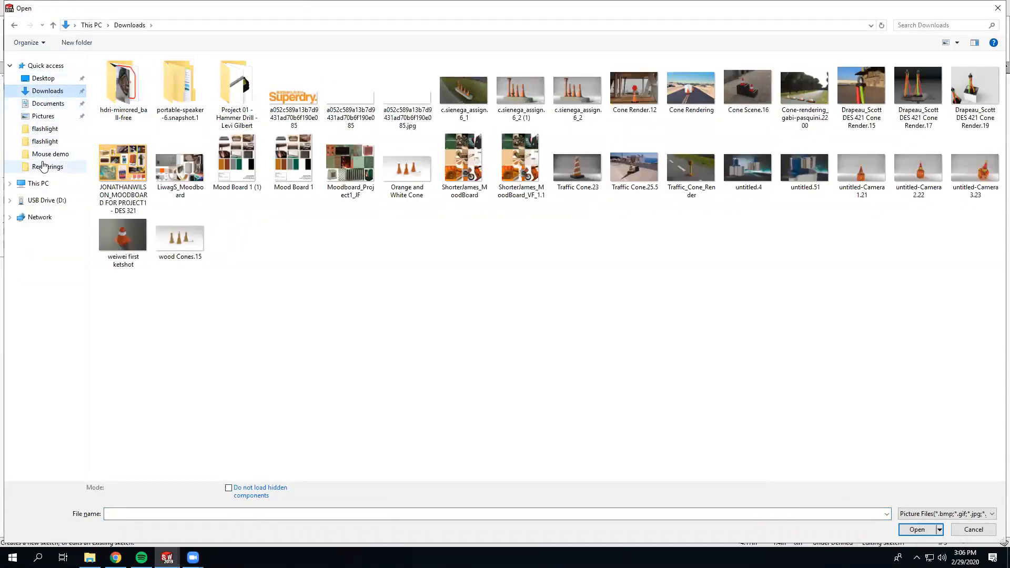
left_click(43, 166)
left_click(47, 154)
left_click(45, 141)
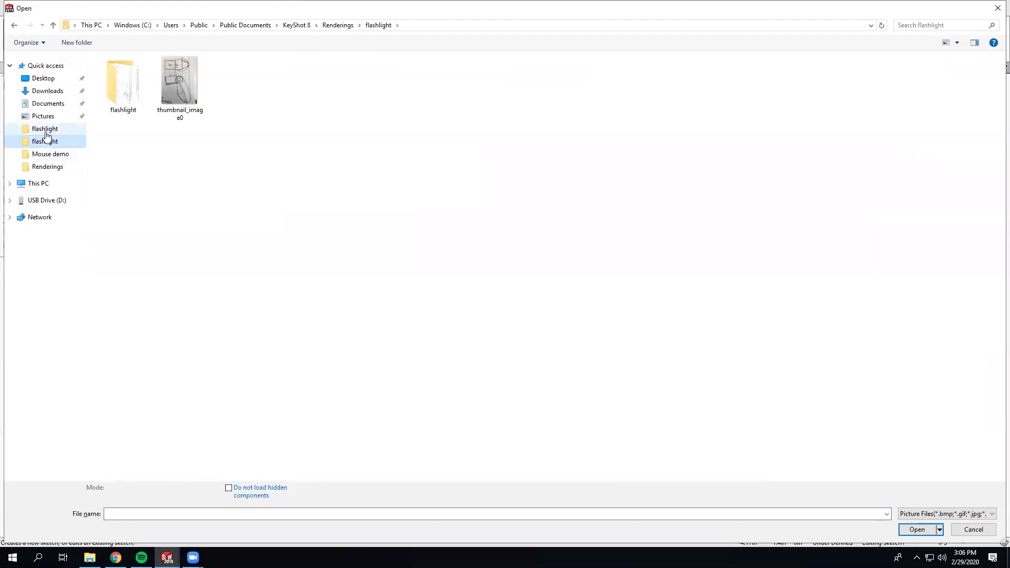
left_click(46, 129)
left_click(126, 87)
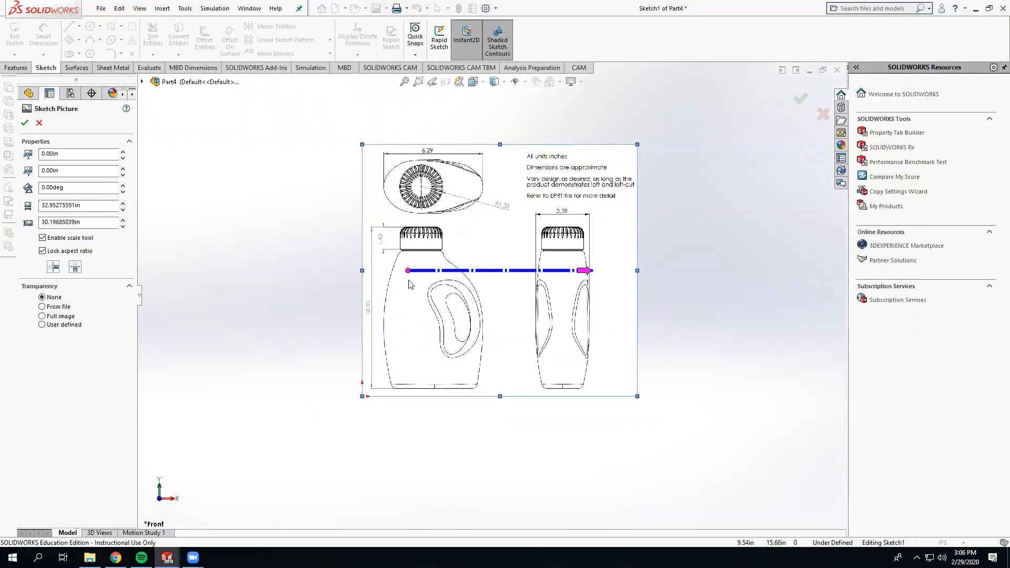
Stretch the picture's scale line across the overall width of the bottle's top view and set its length to 6.29 in
left_click_drag(408, 271, 384, 188)
scroll(386, 189, "down", 1)
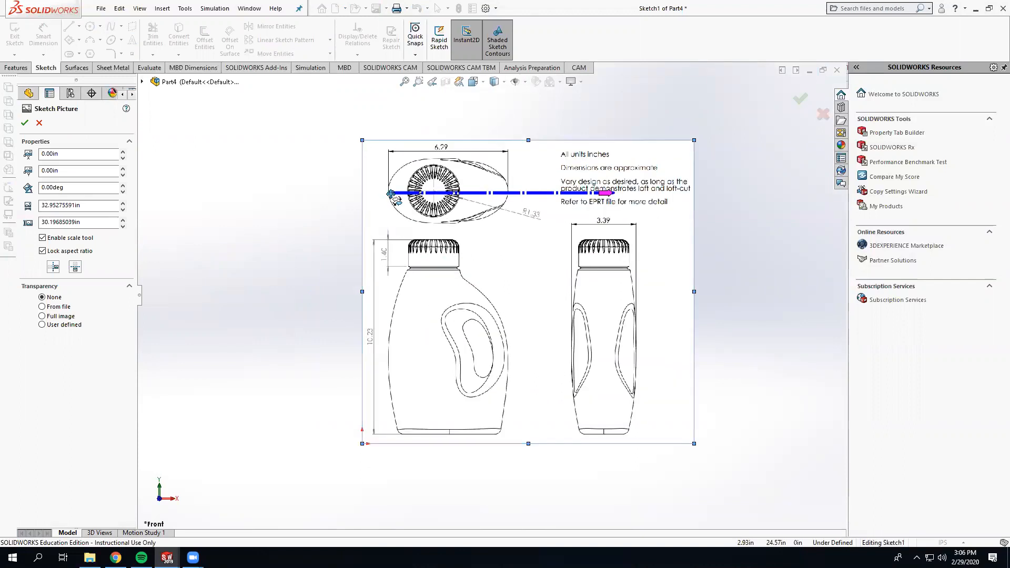
scroll(390, 194, "down", 3)
left_click_drag(434, 228, 425, 224)
scroll(446, 228, "up", 4)
scroll(811, 285, "down", 2)
left_click_drag(600, 259, 447, 259)
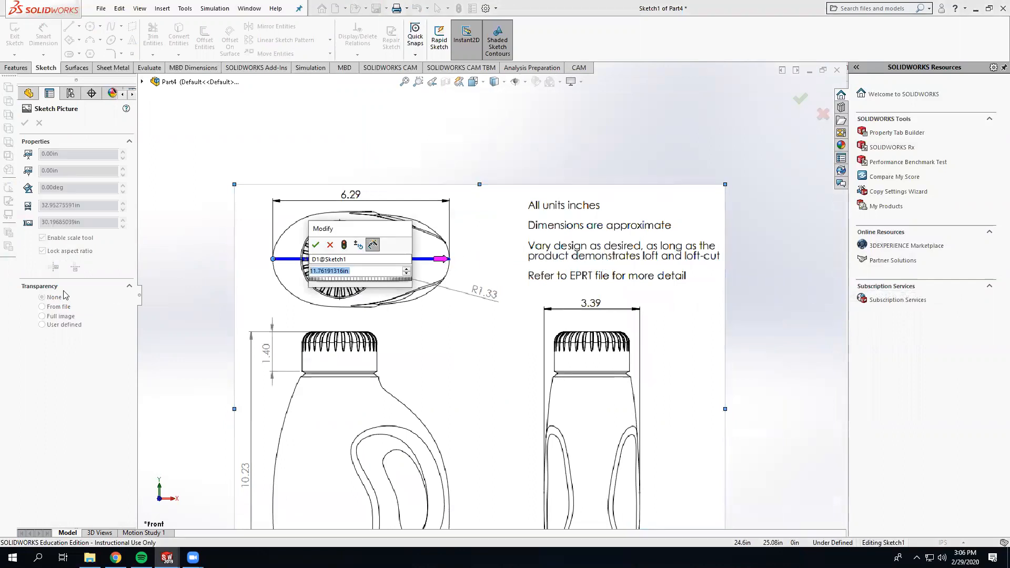
type("6.29")
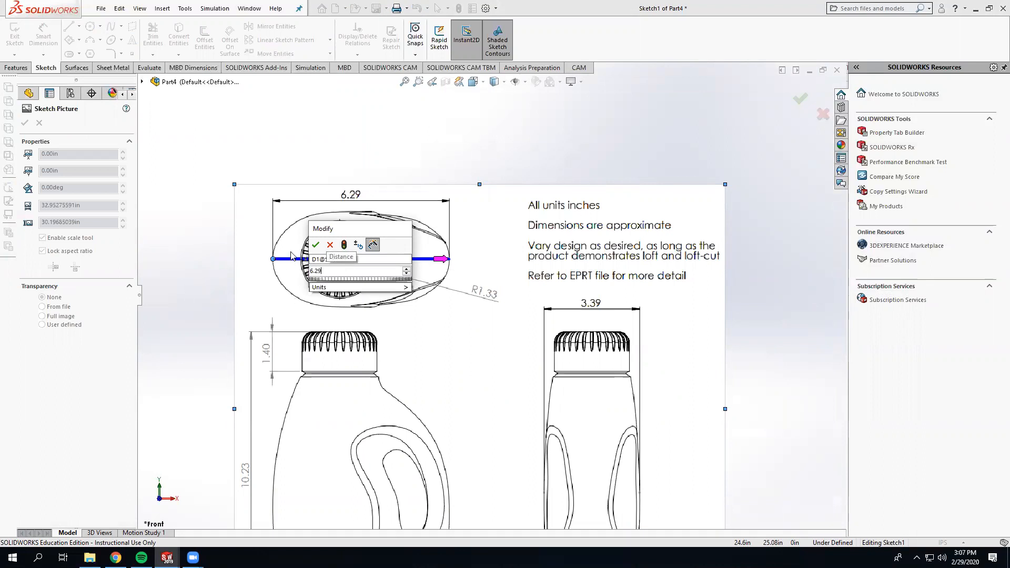
left_click(316, 244)
Move the picture so the base center of the bottle's front view sits on the origin, and finish the sketch
mouse_move(504, 259)
left_mouse_down()
mouse_move(395, 442)
mouse_move(390, 416)
left_mouse_up()
scroll(395, 421, "down", 5)
scroll(390, 416, "up", 2)
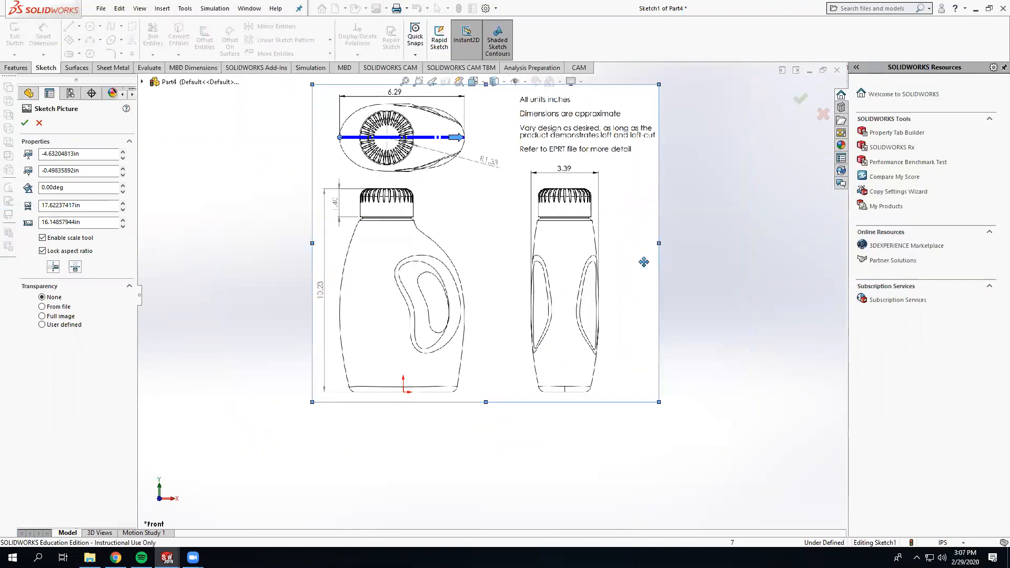
left_click(801, 99)
left_click(801, 100)
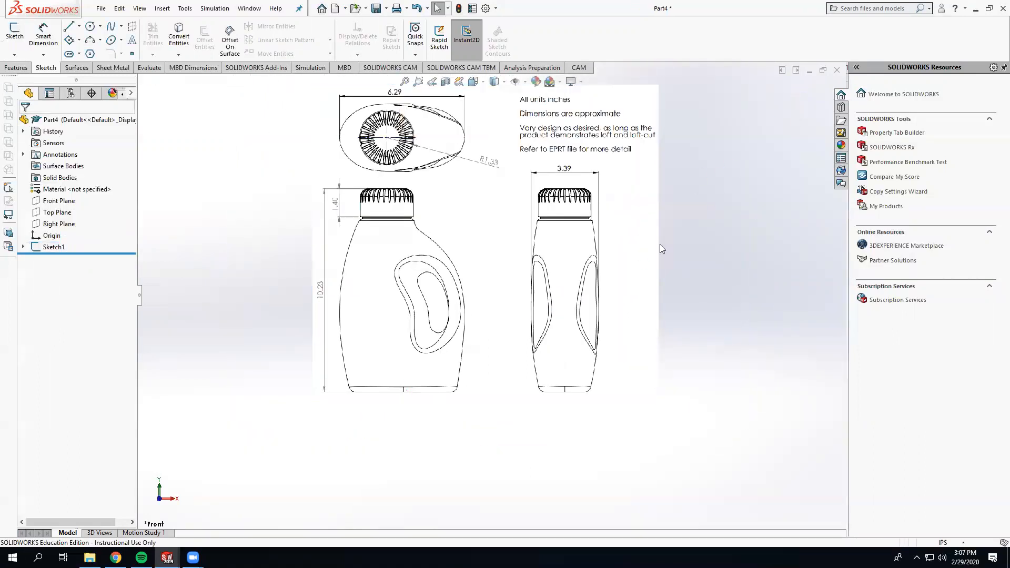
Start a sketch on the Right Plane and insert the Capture picture as a sketch picture
scroll(195, 244, "up", 1)
middle_click_drag(195, 244, 226, 258)
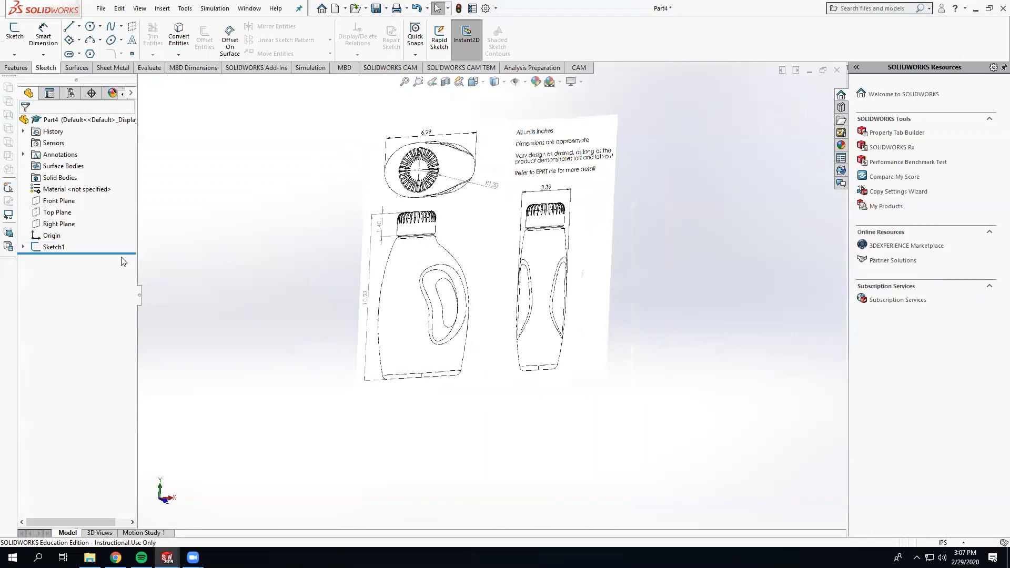
left_click(58, 224)
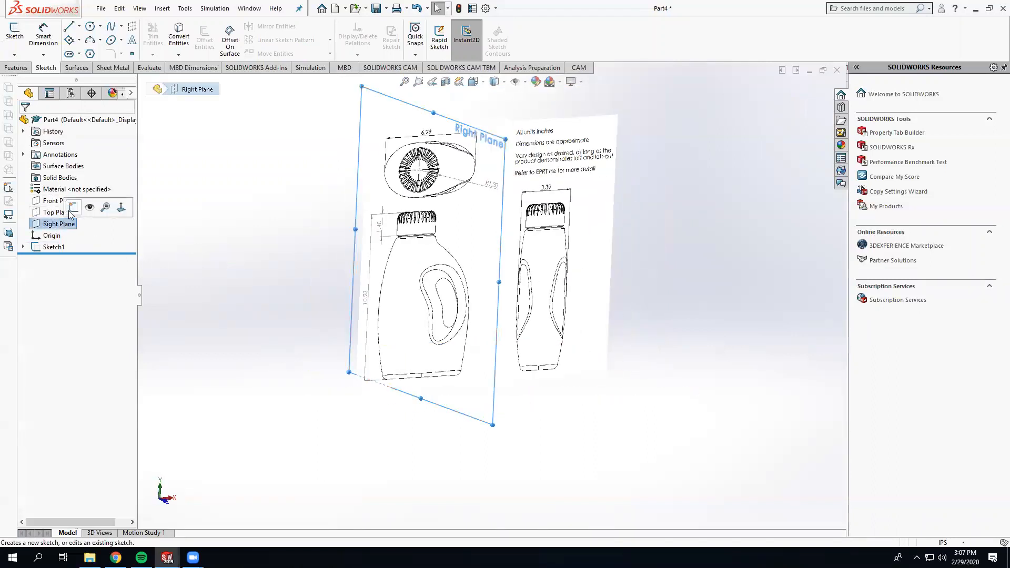
left_click(72, 215)
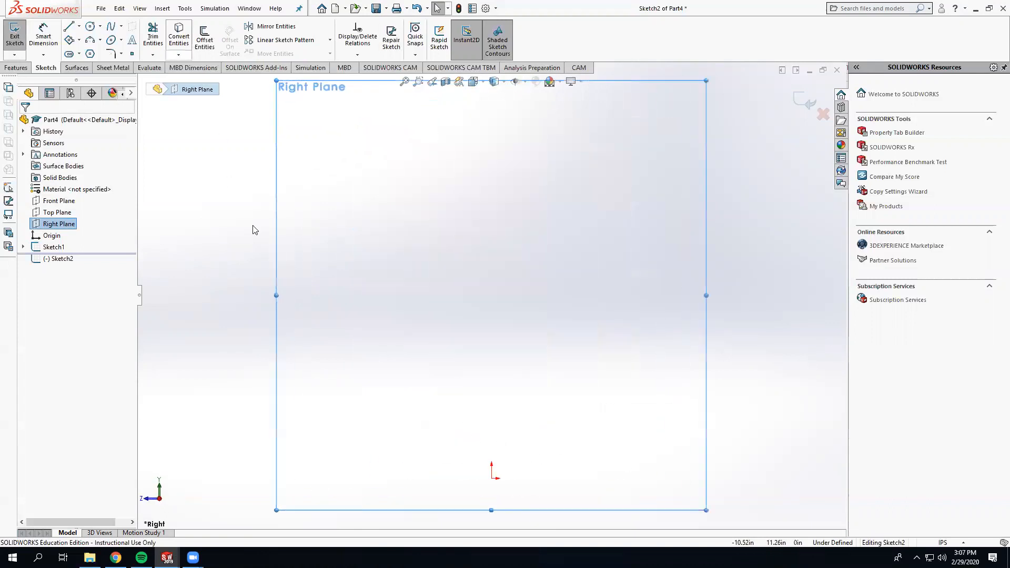
left_click(249, 9)
left_click(206, 155)
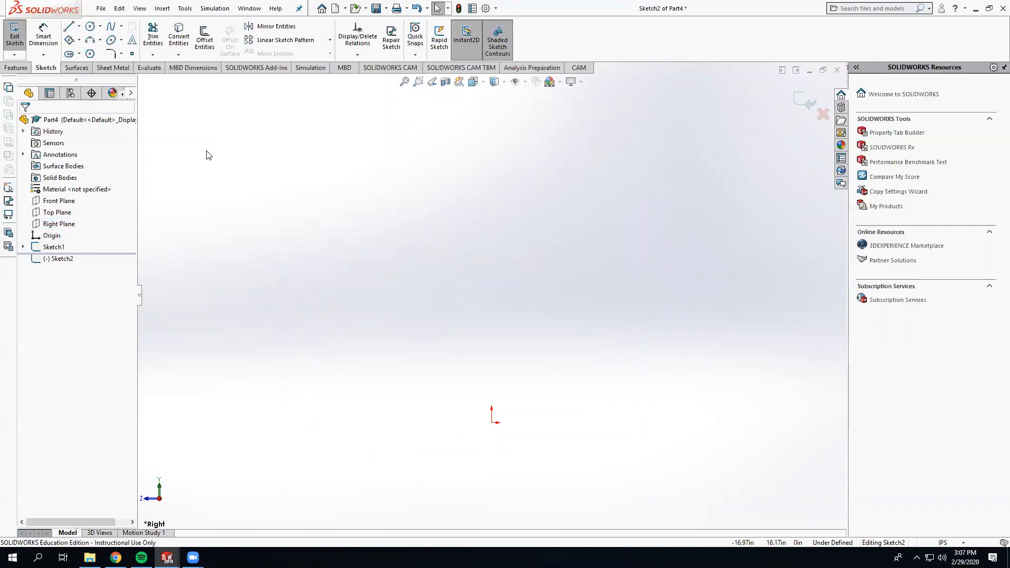
left_click(131, 98)
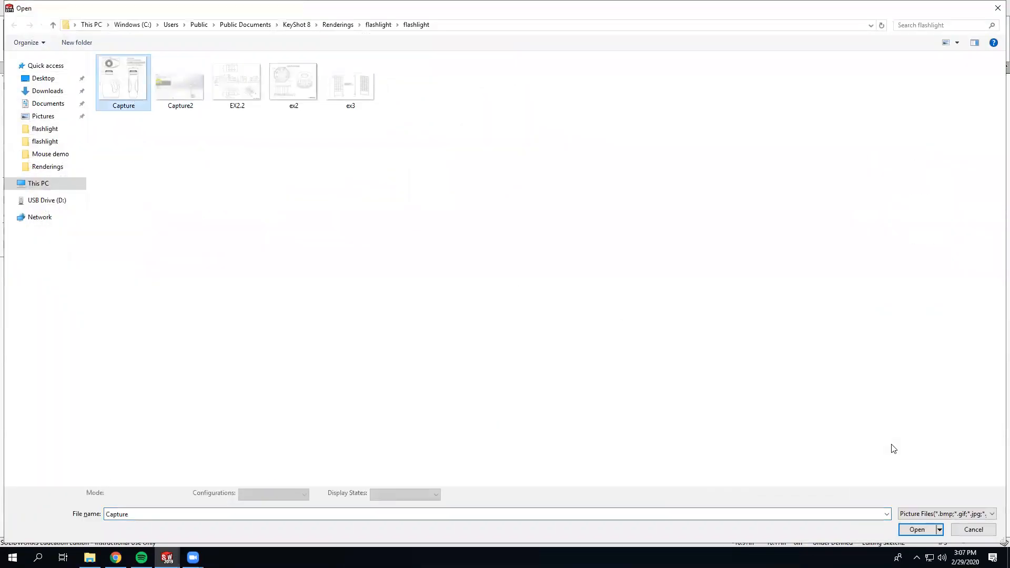
left_click(916, 530)
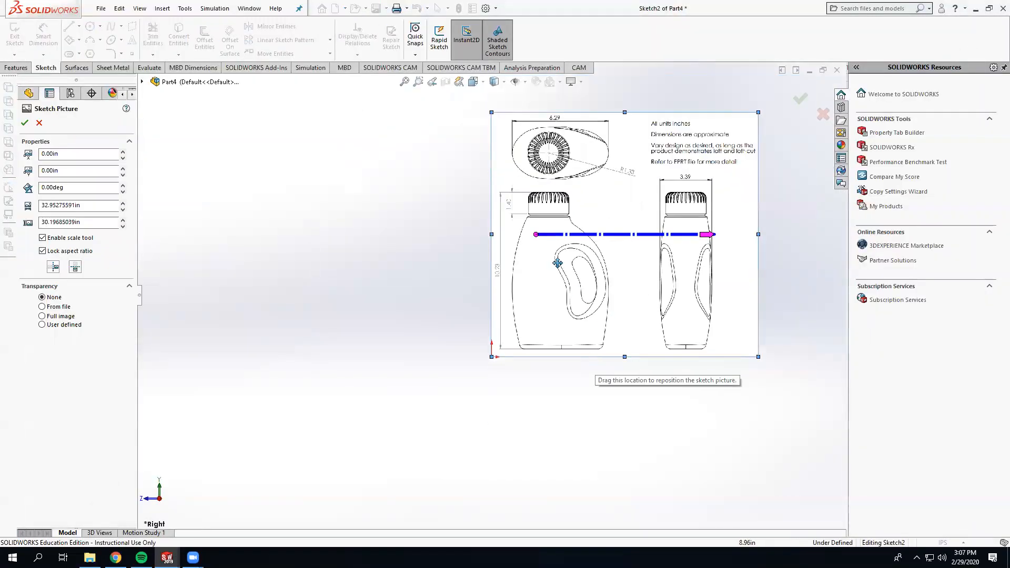
Fit the Right Plane picture's scale line to both ends of the bottle's top view and set it to 6.29 in
left_click_drag(536, 238, 514, 156)
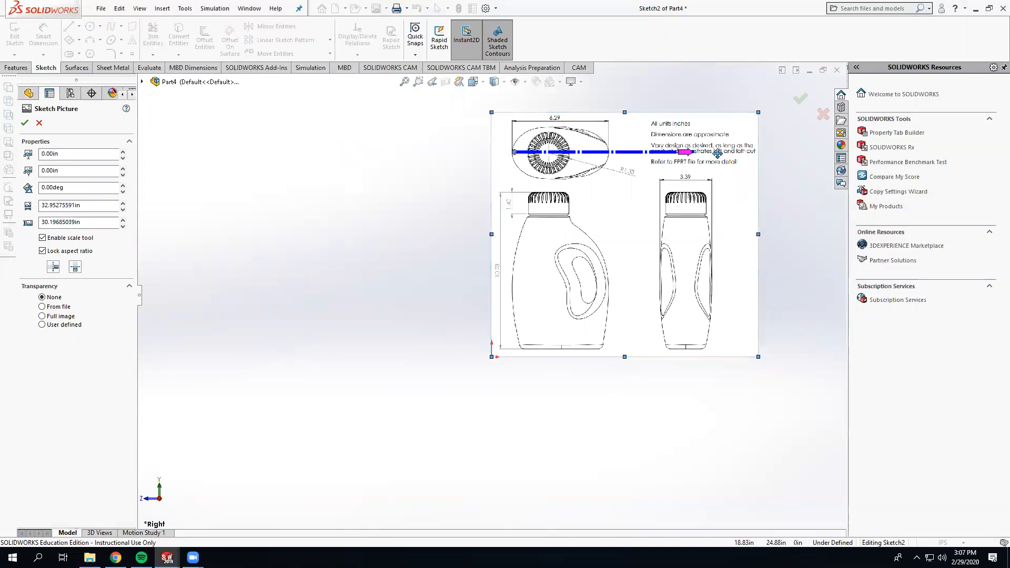
left_click_drag(690, 155, 596, 153)
double_click(521, 152)
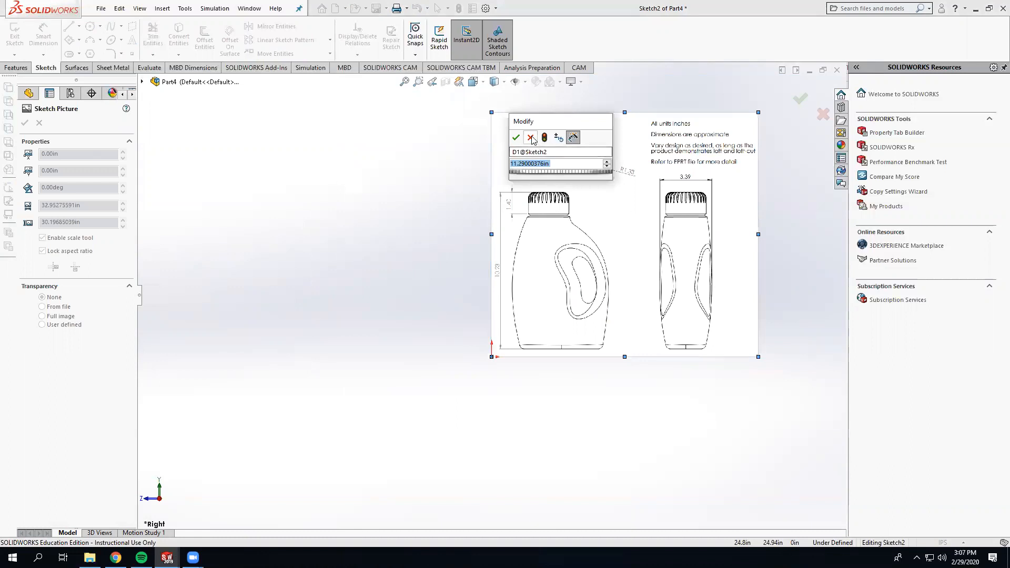
left_click(530, 138)
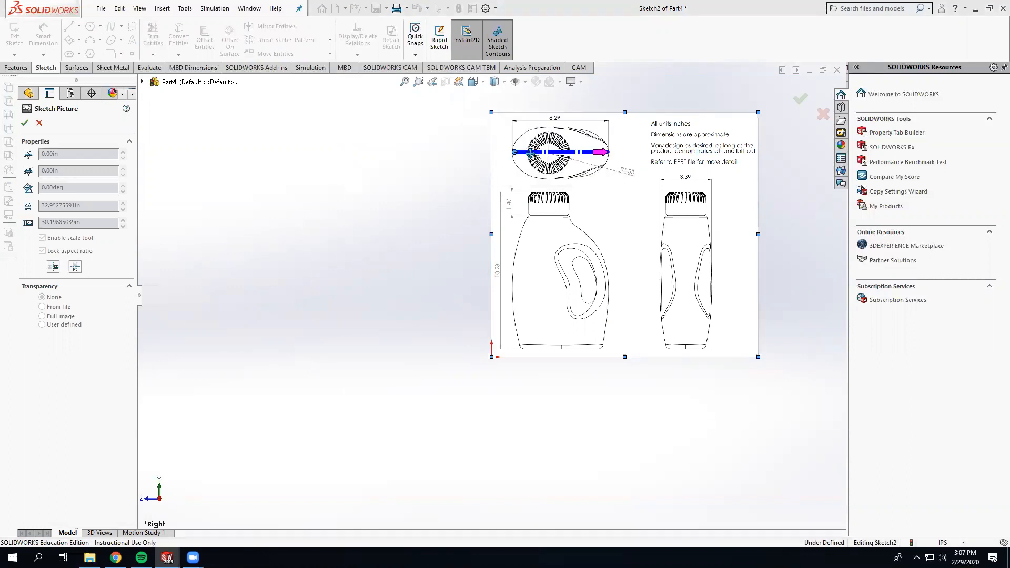
scroll(416, 247, "down", 5)
left_click_drag(412, 247, 404, 254)
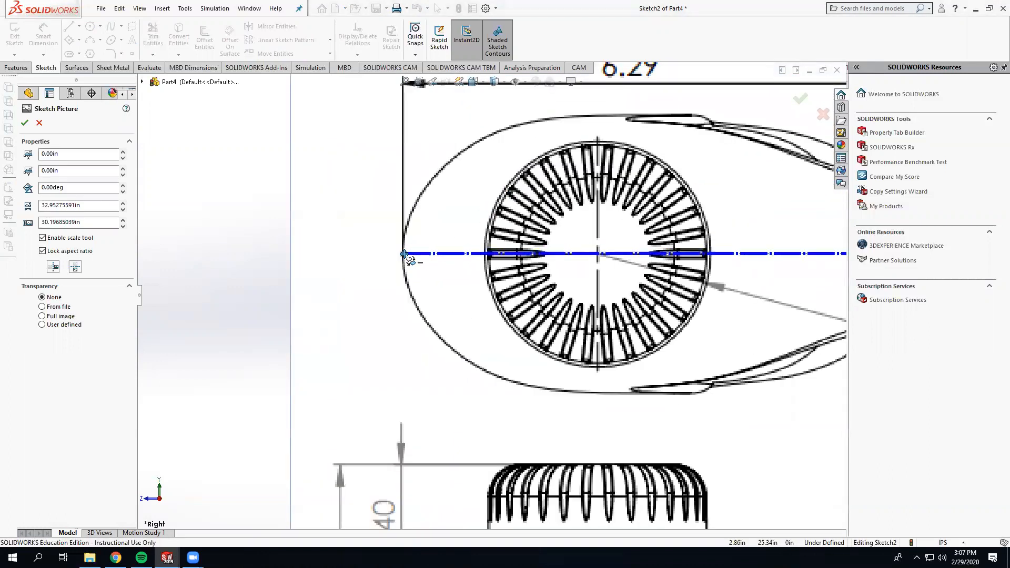
scroll(442, 258, "up", 2)
scroll(768, 266, "down", 2)
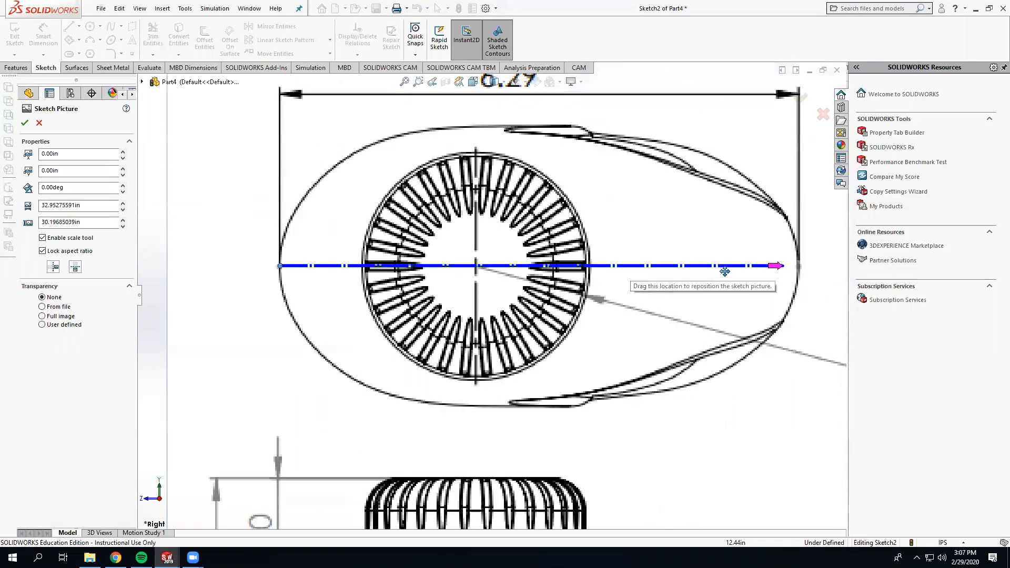
left_click(798, 267)
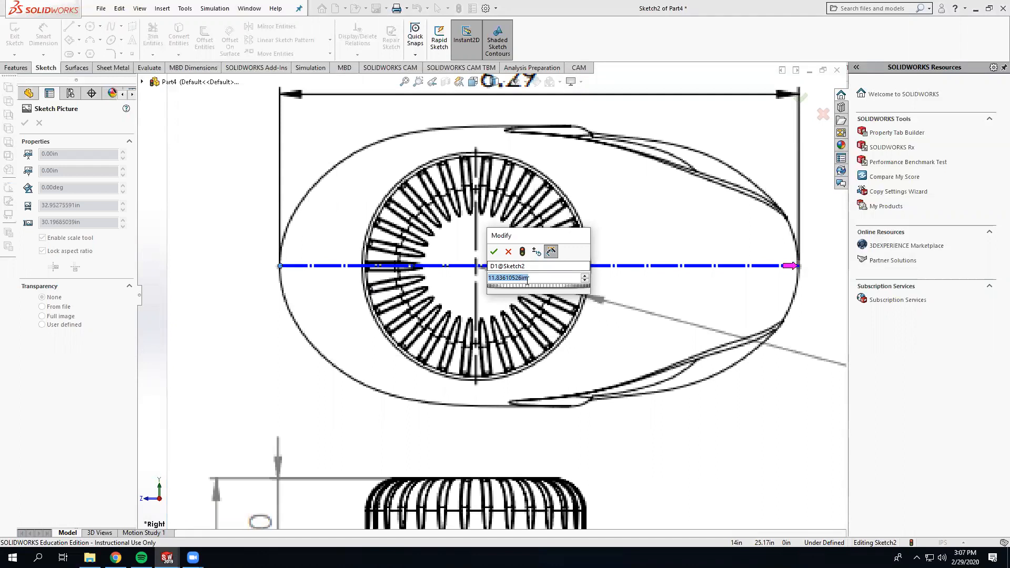
type("6.29in")
left_click(493, 255)
Move the picture so the base center of the bottle's narrow side view sits on the origin, and finish the sketch
scroll(571, 280, "up", 4)
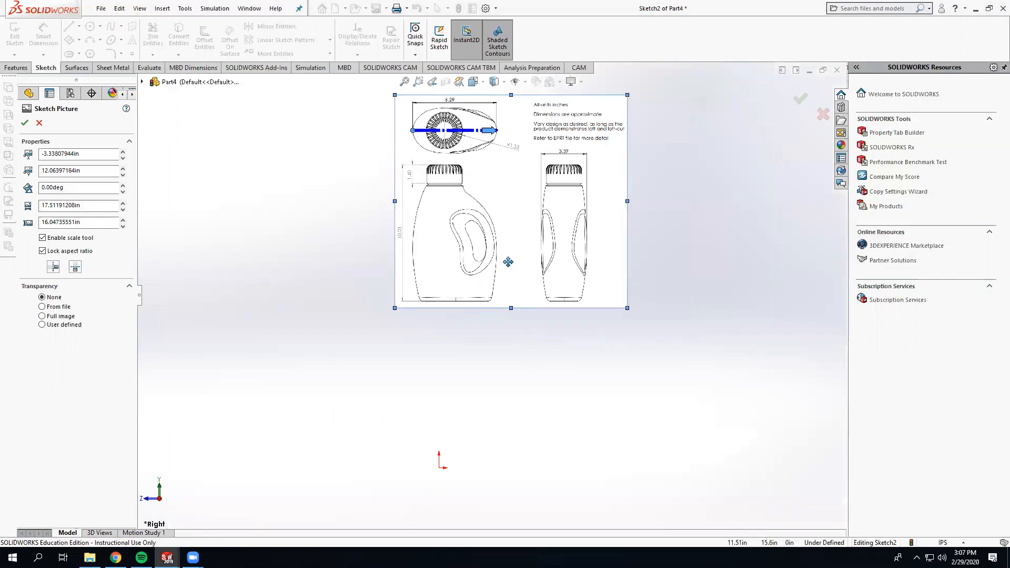
left_click_drag(507, 262, 385, 428)
scroll(457, 429, "down", 4)
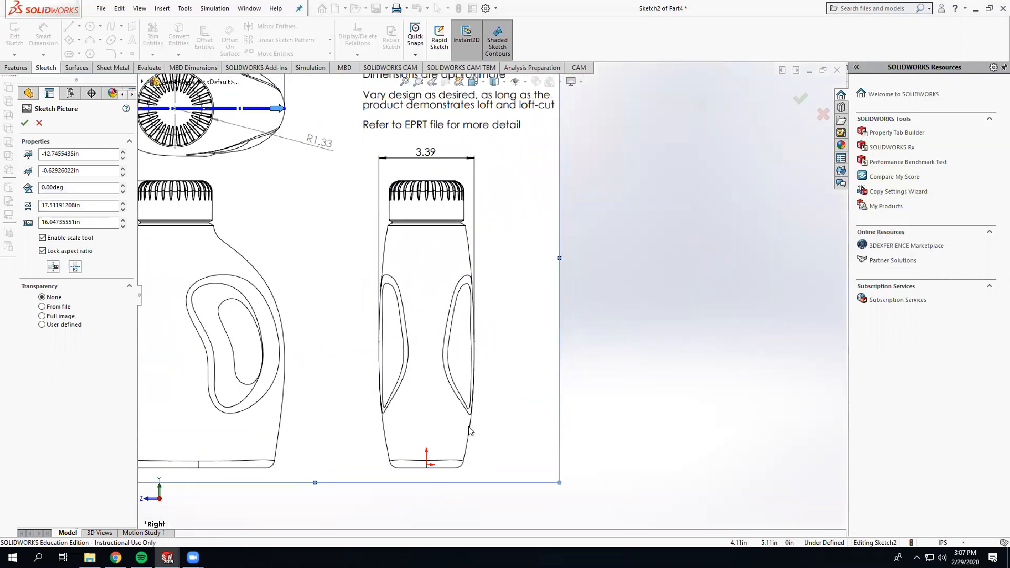
scroll(461, 440, "down", 5)
left_click_drag(451, 448, 450, 432)
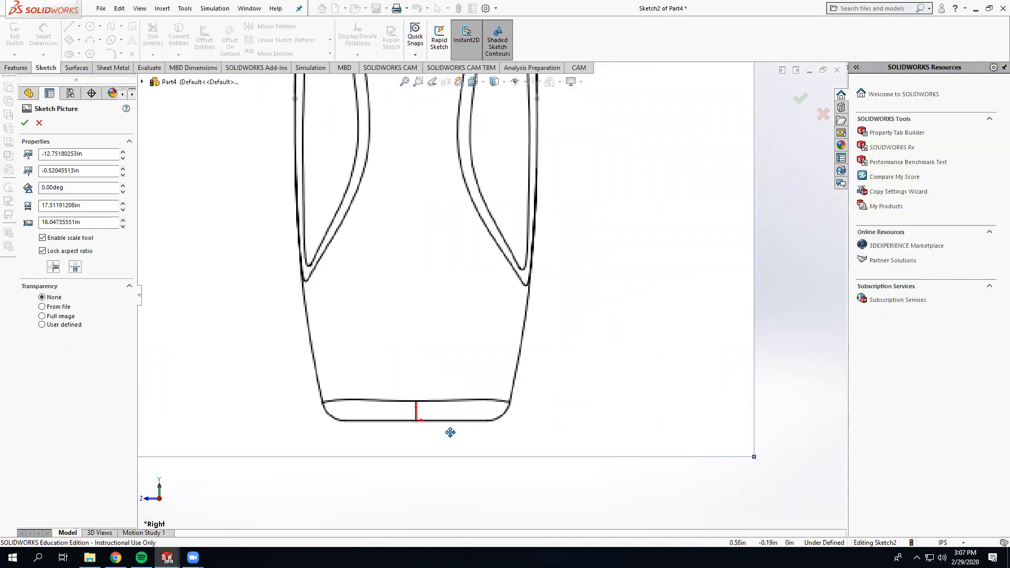
left_click(801, 99)
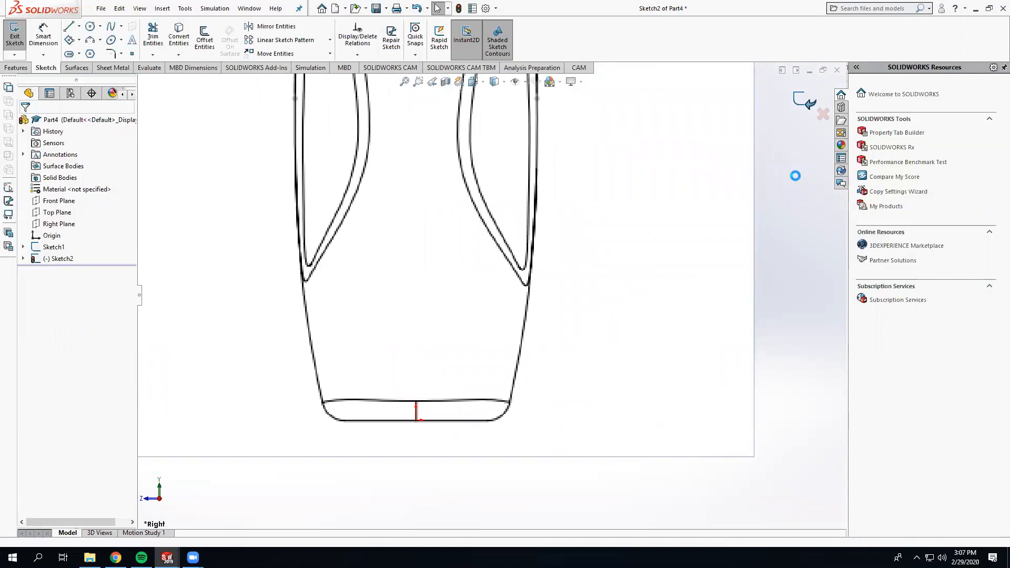
Start a sketch on the Top Plane and insert the Capture picture as a sketch picture
scroll(751, 250, "up", 5)
scroll(521, 341, "up", 3)
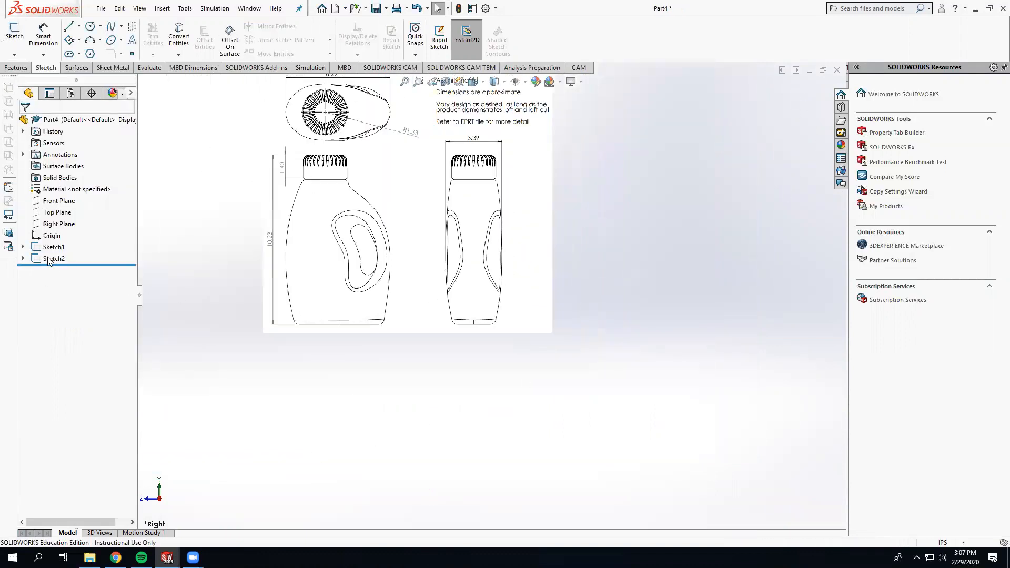
left_click(56, 212)
middle_click_drag(337, 295, 300, 352)
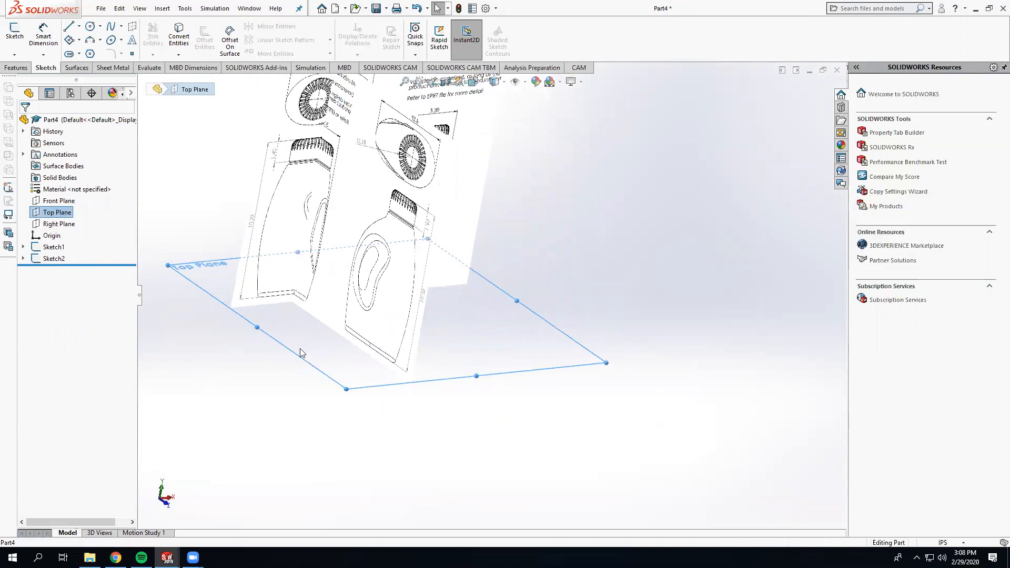
right_click(56, 212)
left_click(68, 196)
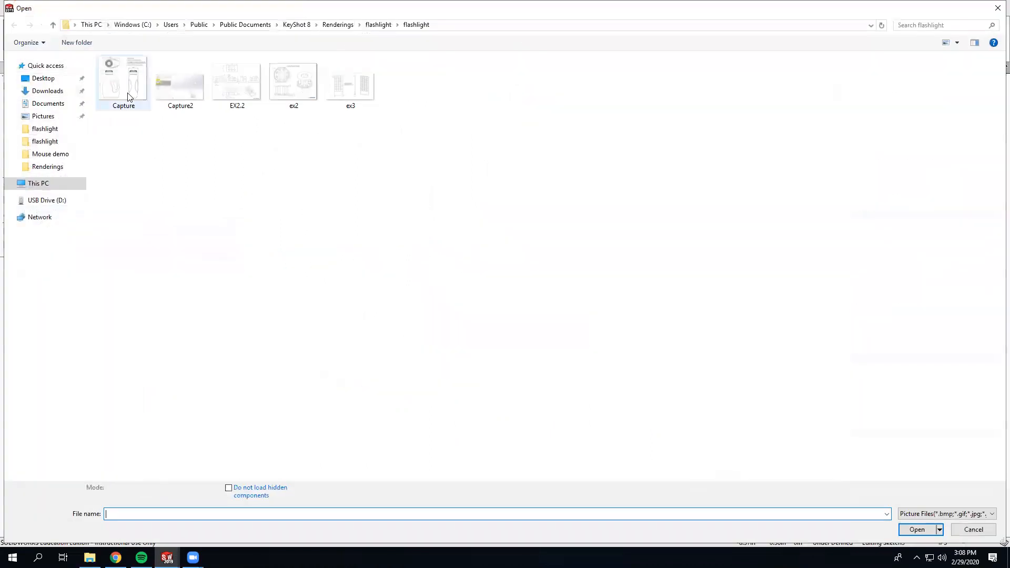
left_click(128, 96)
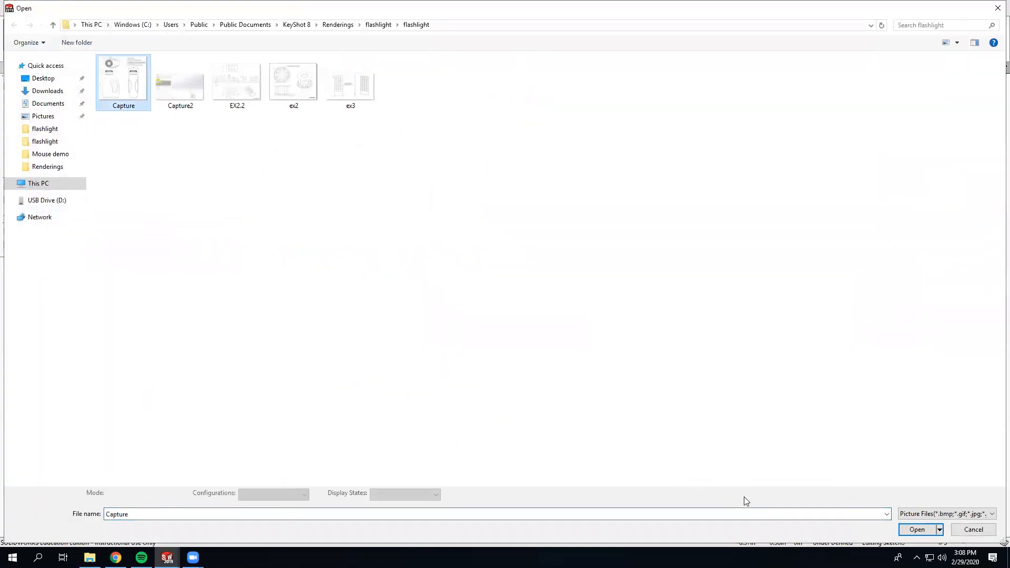
left_click(917, 529)
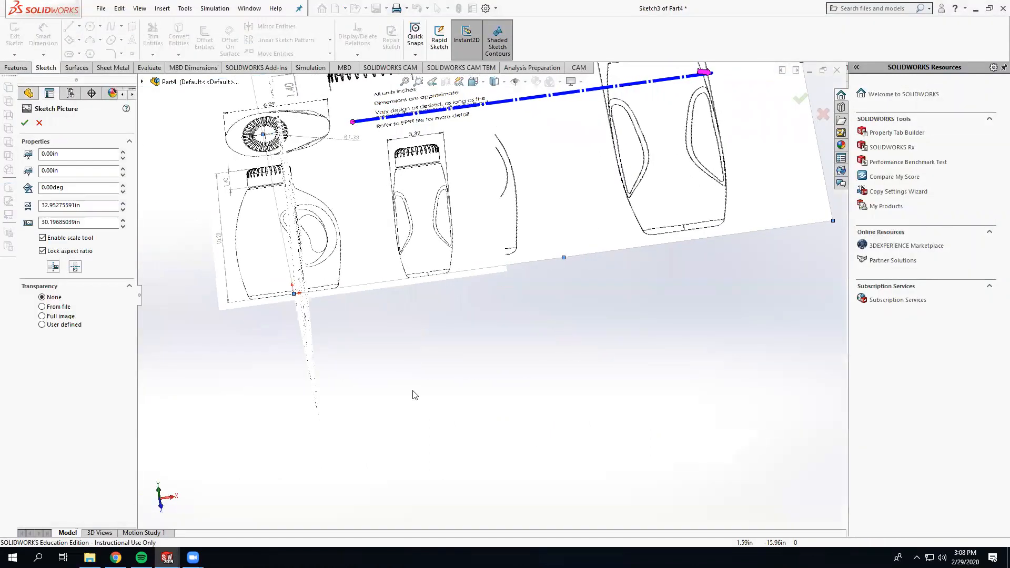
Move the Top Plane picture down, view it straight on, and place the scale line's start at the top view's left end
left_click_drag(533, 269, 530, 323)
scroll(403, 252, "up", 5)
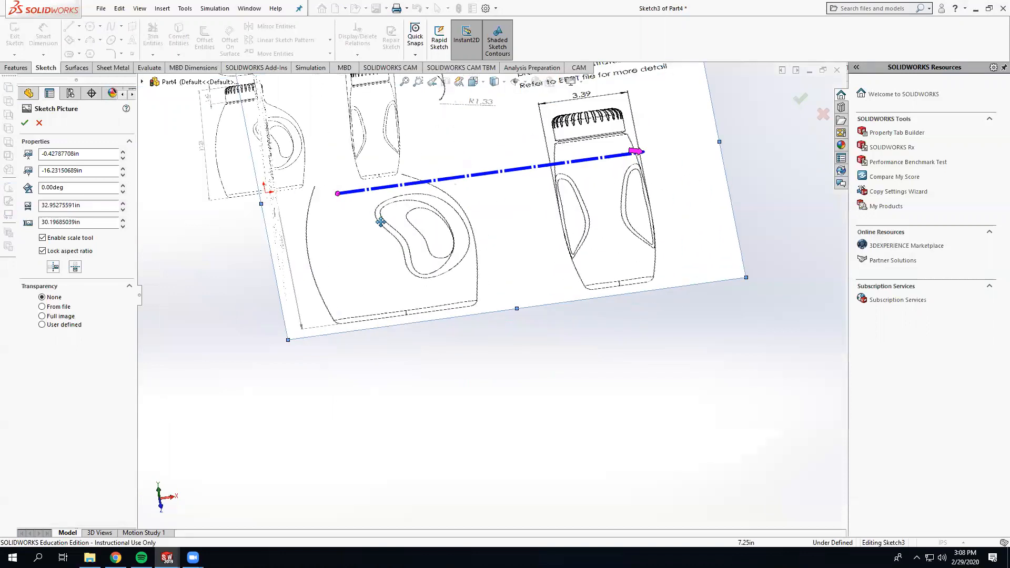
middle_click_drag(380, 222, 399, 292)
key("ctrl+8")
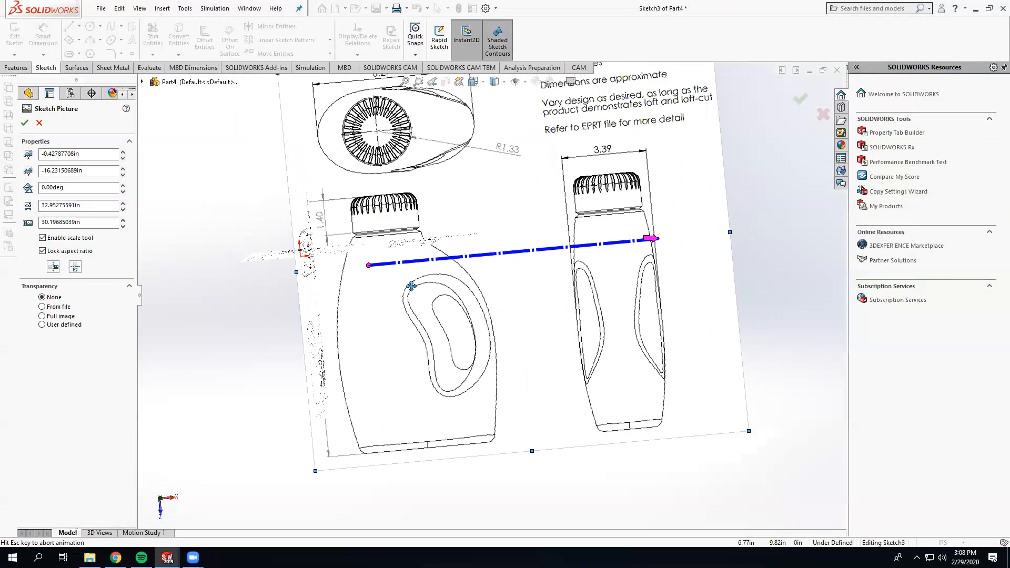
left_click_drag(376, 295, 339, 165)
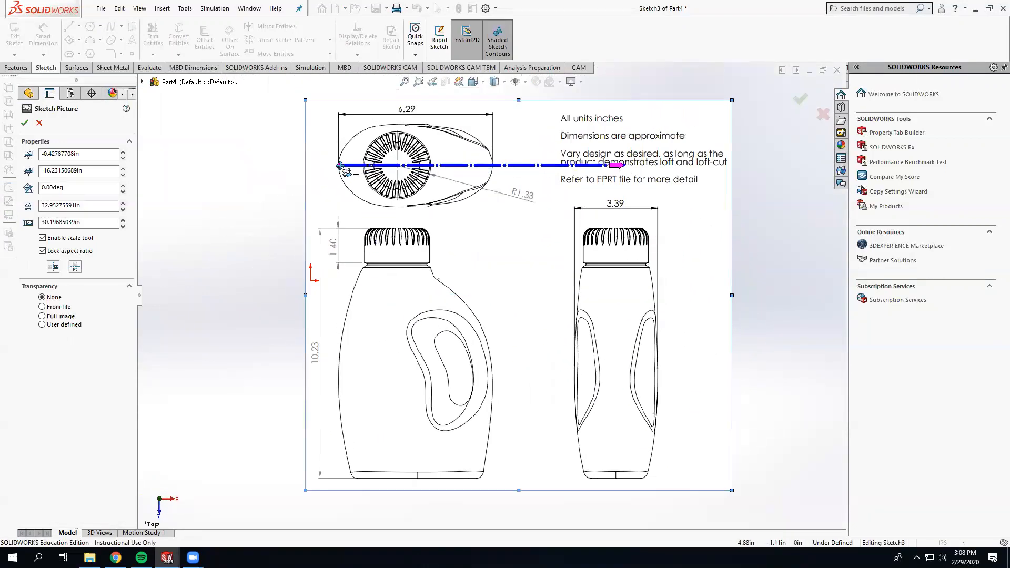
Shrink the Top Plane picture from its upper right corner to about 25.18 by 23.07 in
scroll(367, 189, "down", 9)
scroll(465, 273, "down", 2)
scroll(376, 213, "up", 3)
scroll(408, 236, "up", 5)
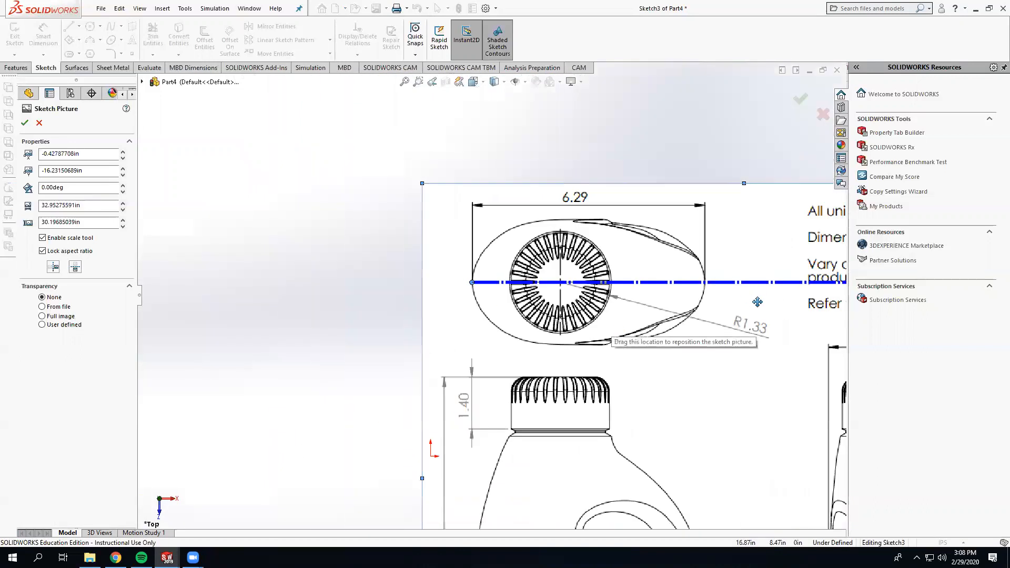
scroll(757, 302, "up", 4)
scroll(735, 323, "down", 2)
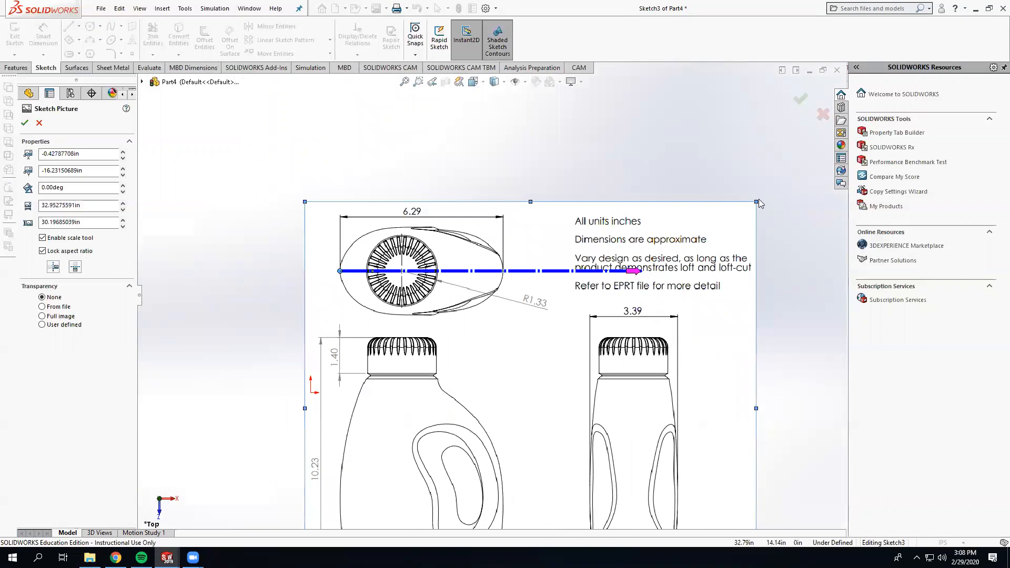
mouse_move(752, 204)
left_mouse_down()
mouse_move(616, 349)
mouse_move(623, 341)
left_mouse_up()
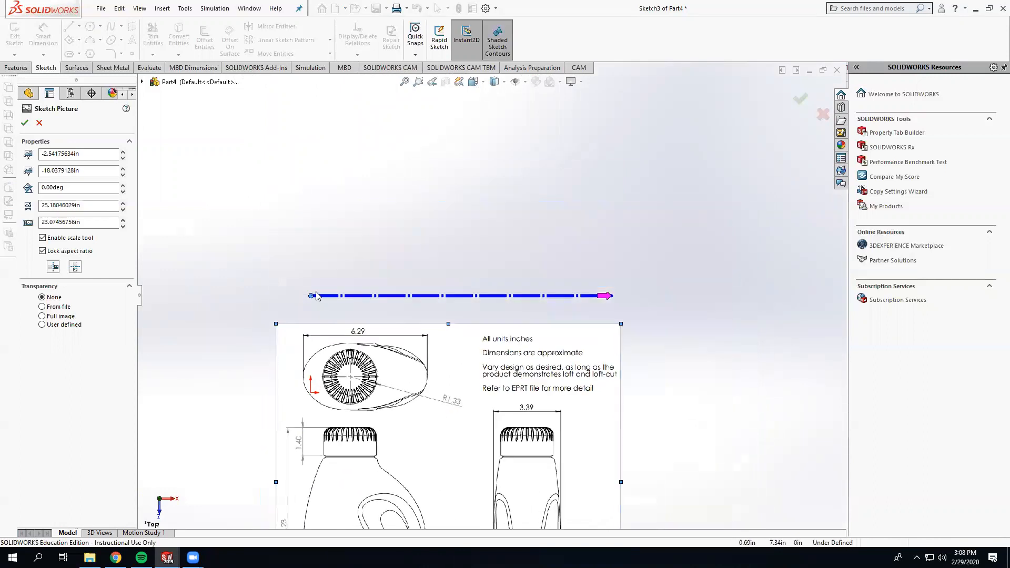
Place the start point of the scale line exactly on the left end of the bottle's top view outline
left_click_drag(311, 297, 302, 377)
scroll(303, 378, "up", 6)
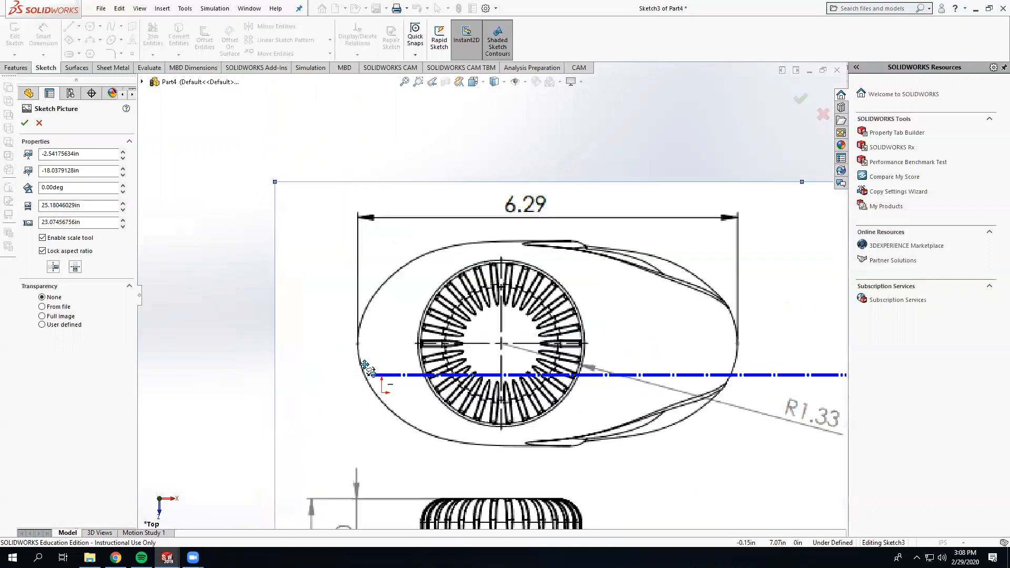
scroll(354, 345, "down", 2)
left_click_drag(352, 344, 397, 330)
scroll(349, 337, "down", 2)
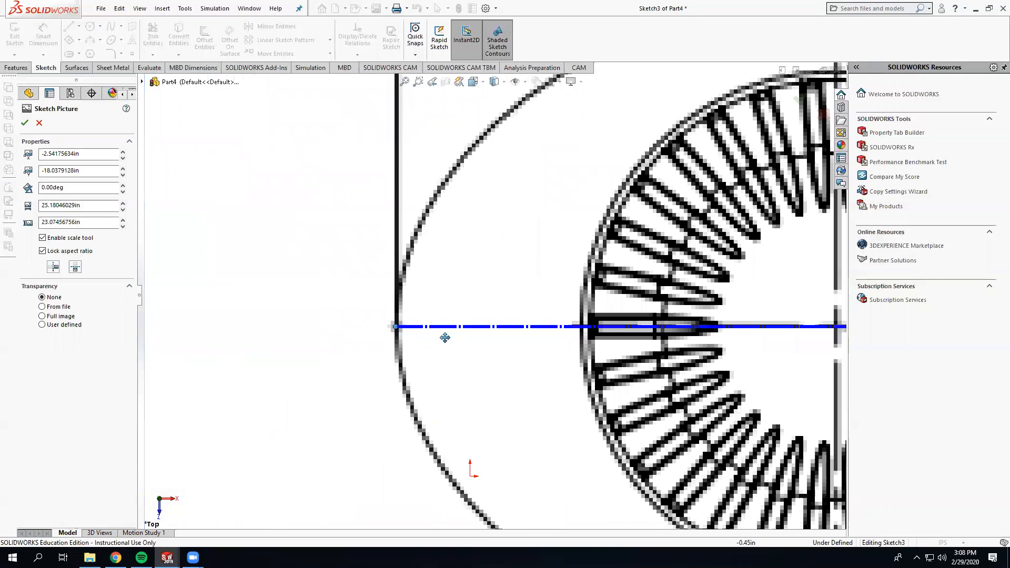
scroll(478, 342, "up", 1)
scroll(617, 365, "up", 7)
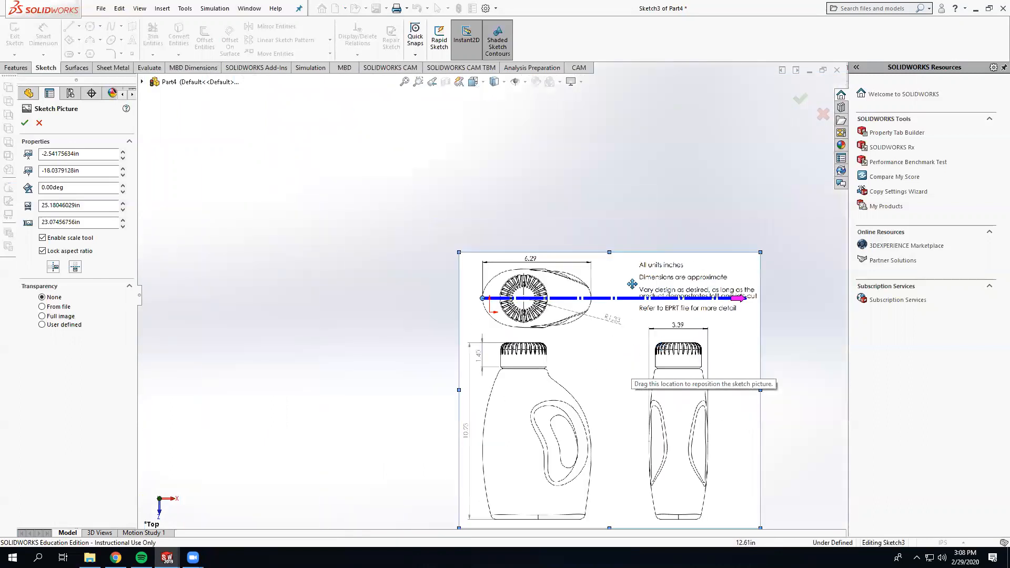
Place the scale line's arrow end on the right end of the bottle's top view and set its length to 6.29 in
left_click_drag(741, 299, 548, 292)
scroll(589, 300, "down", 5)
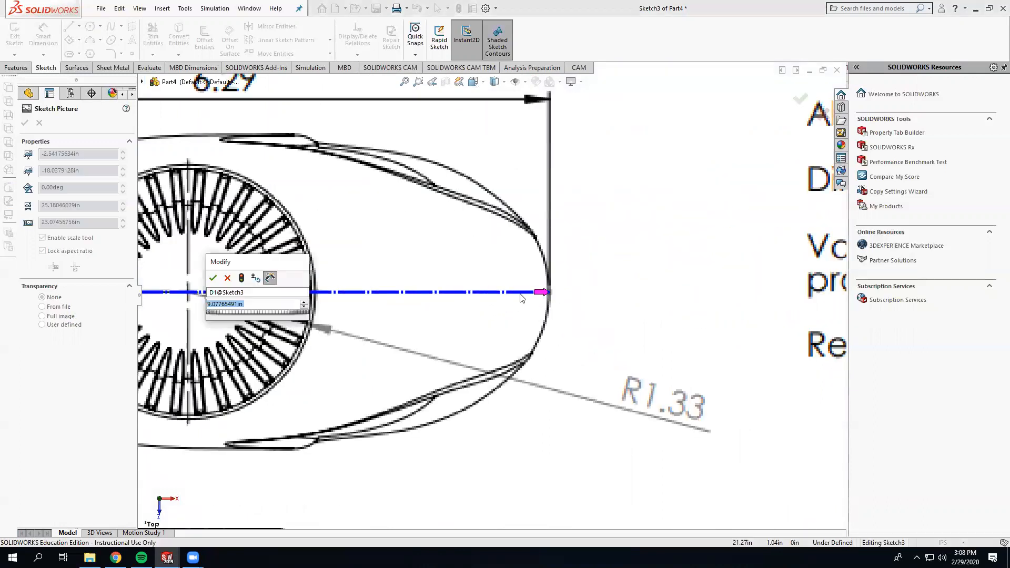
type("6.")
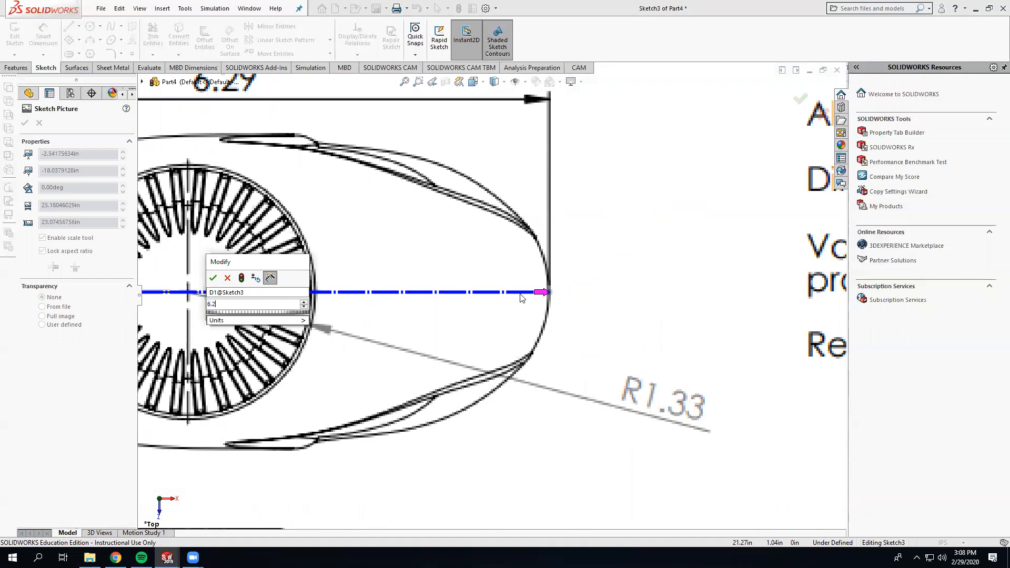
type("29")
key("Return")
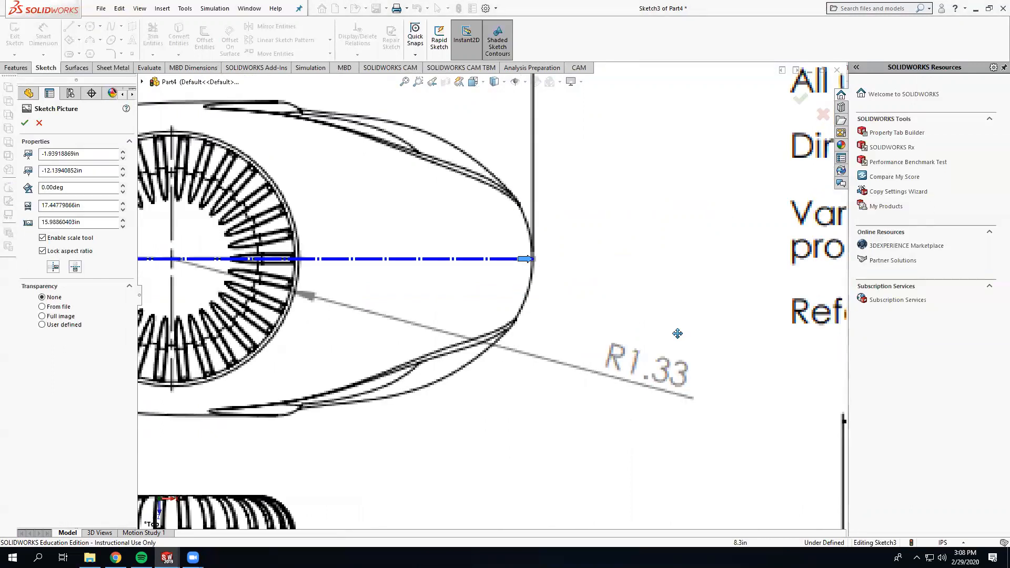
Move the scaled picture so the middle of the bottle's top view lies near the origin
scroll(687, 329, "up", 10)
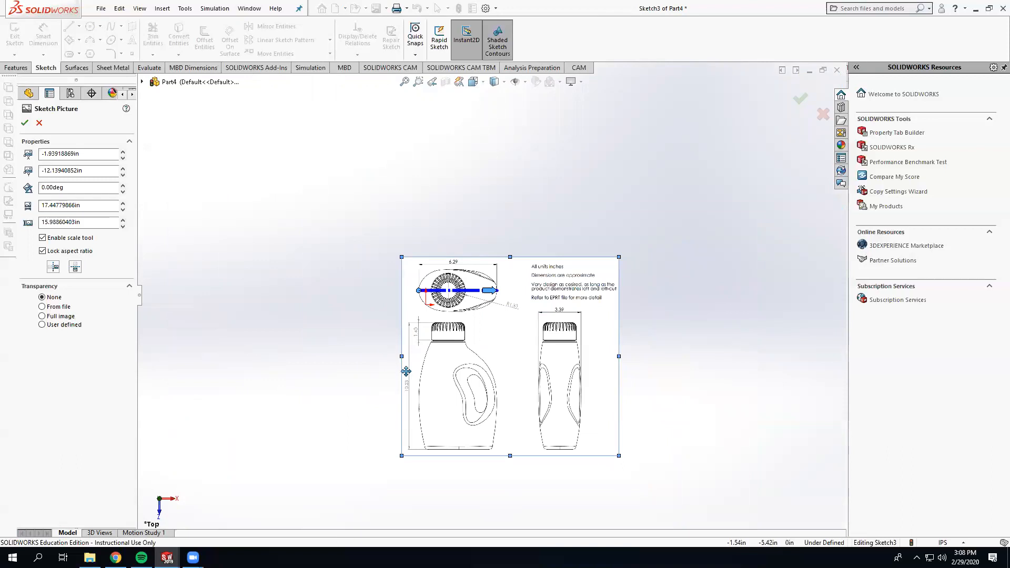
middle_click_drag(357, 374, 357, 354)
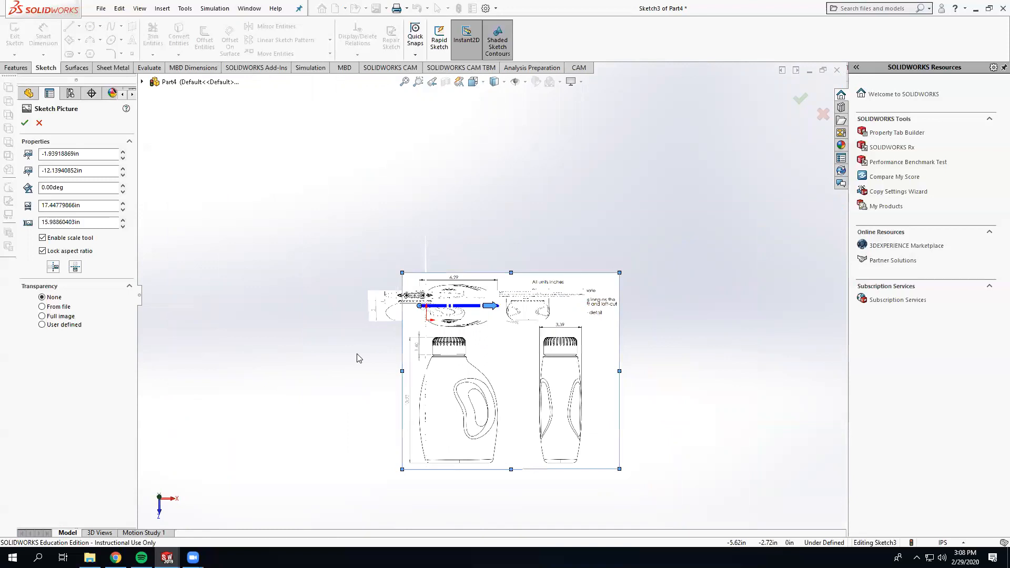
left_click_drag(483, 383, 453, 399)
scroll(396, 333, "down", 5)
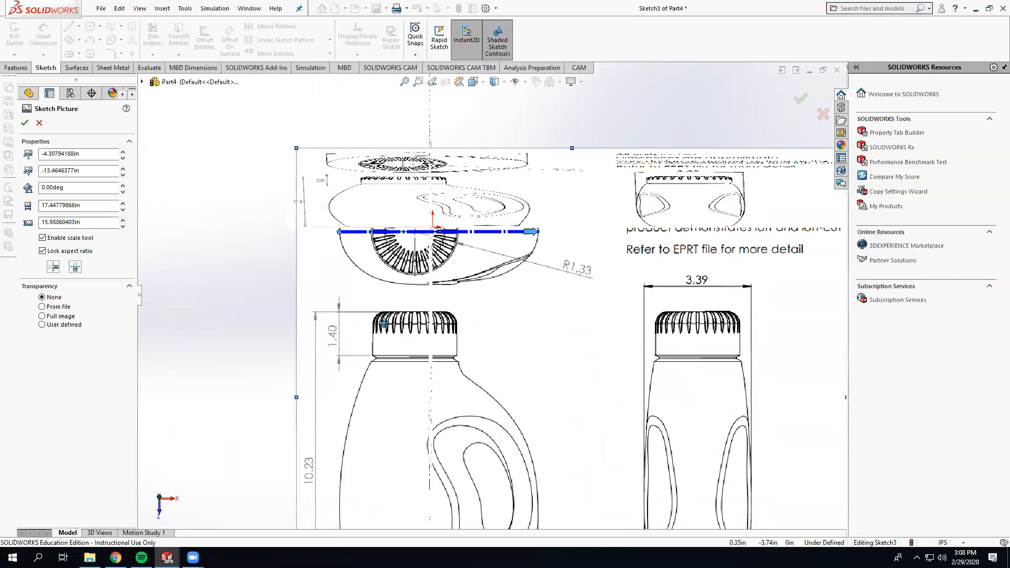
left_click_drag(514, 320, 507, 314)
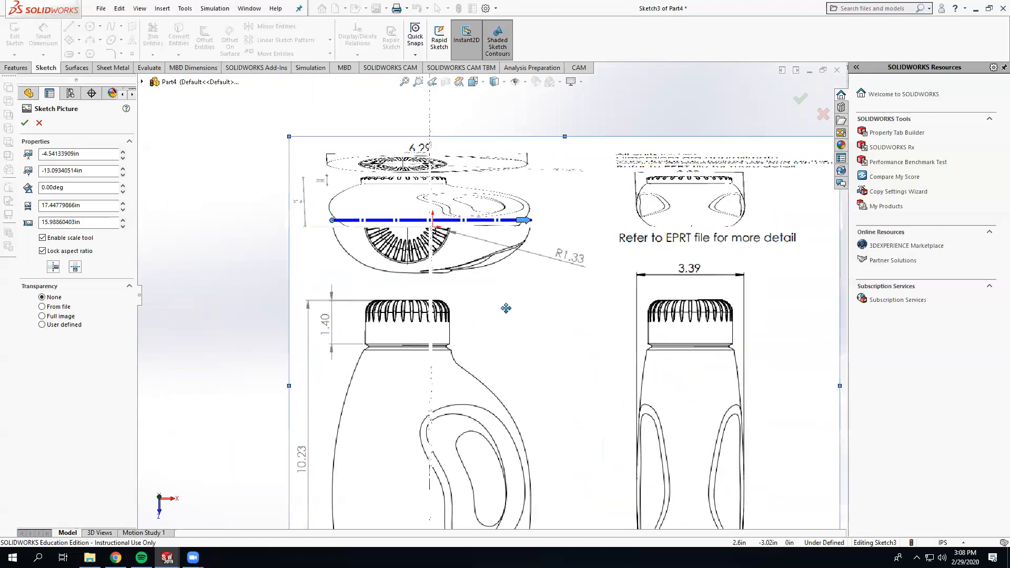
Fine-tune the picture so the top view's long centerline runs through the origin, and finish the sketch
scroll(416, 255, "down", 5)
mouse_move(408, 281)
left_mouse_down()
mouse_move(441, 297)
mouse_move(442, 289)
left_mouse_up()
scroll(428, 266, "down", 8)
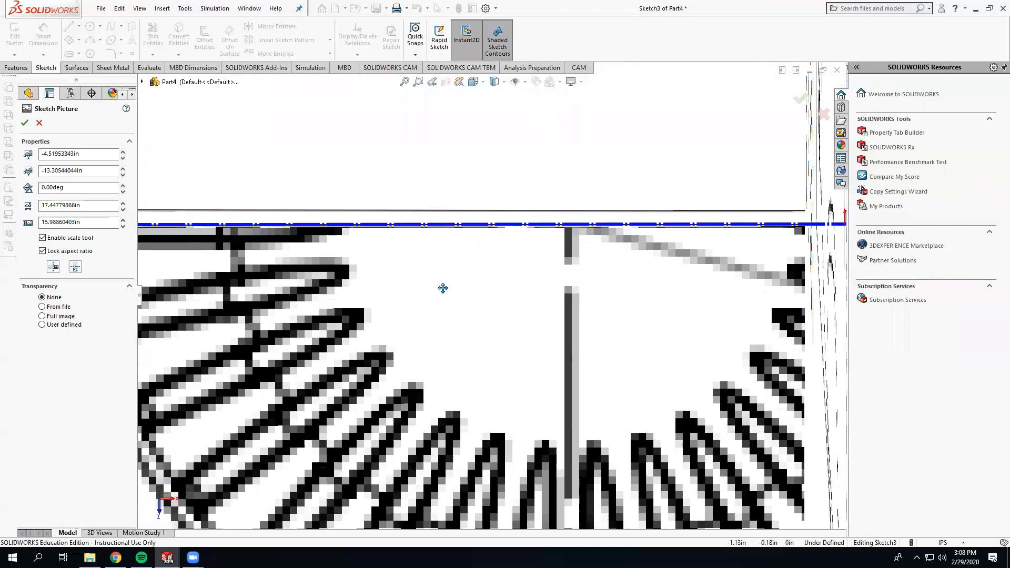
scroll(451, 284, "up", 10)
mouse_move(451, 284)
middle_mouse_down()
mouse_move(576, 269)
mouse_move(606, 313)
mouse_move(549, 315)
middle_mouse_up()
scroll(549, 316, "up", 7)
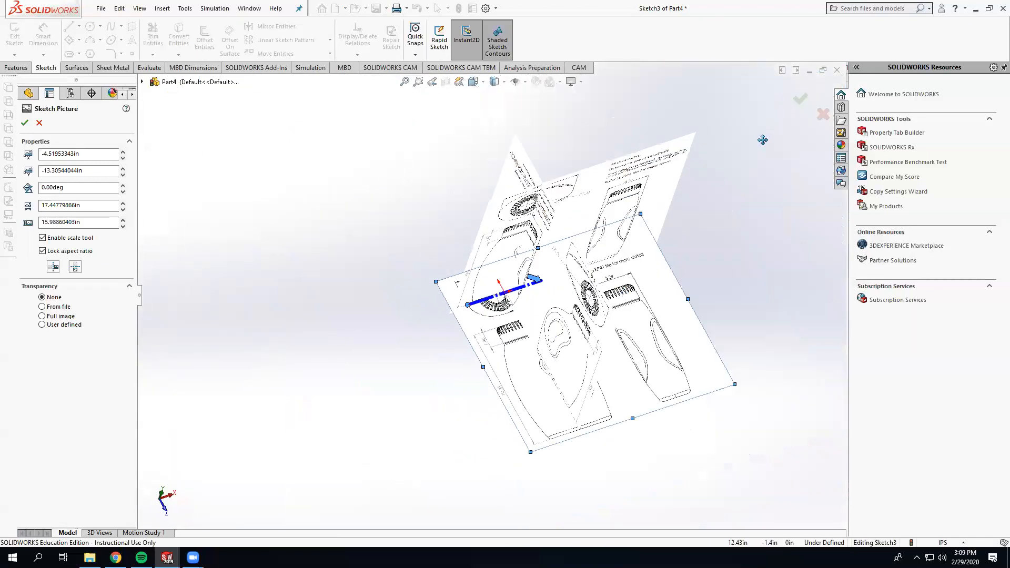
left_click(803, 101)
left_click(803, 101)
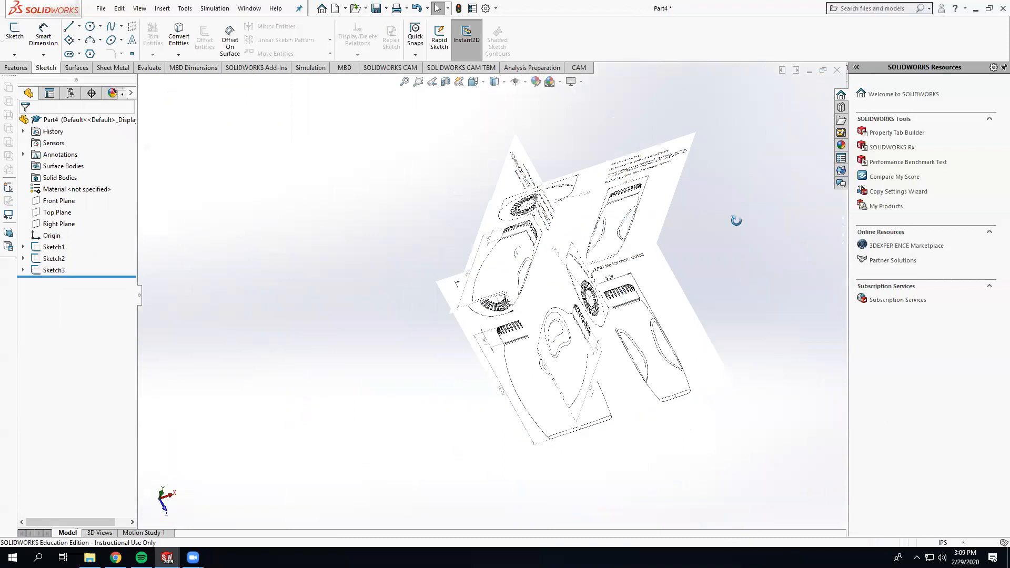
Start a reference plane offset upward from the Top Plane and set the number of planes to 3
left_click(58, 213)
left_click(16, 67)
left_click(424, 40)
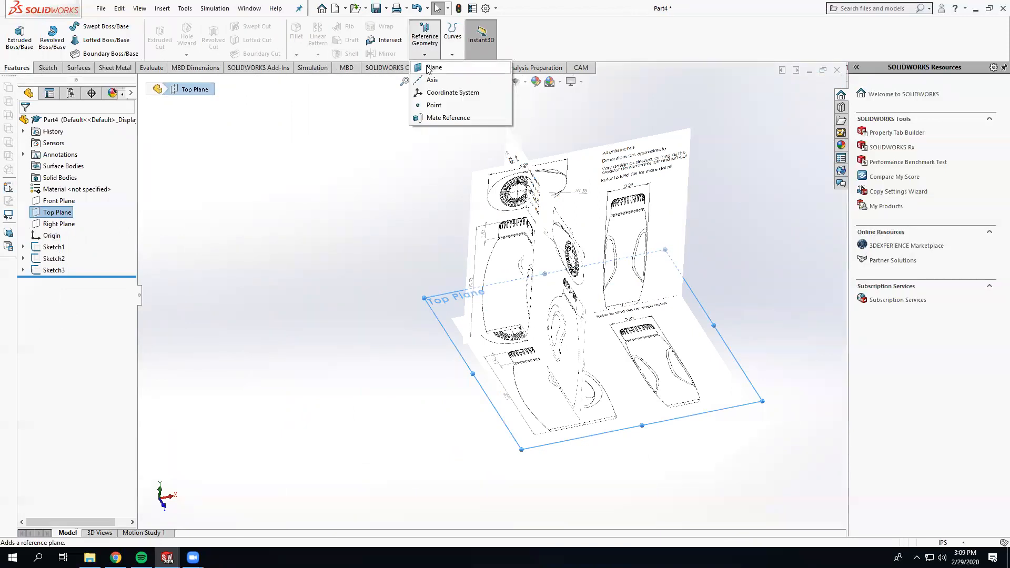
left_click(429, 69)
middle_click_drag(398, 258, 253, 241)
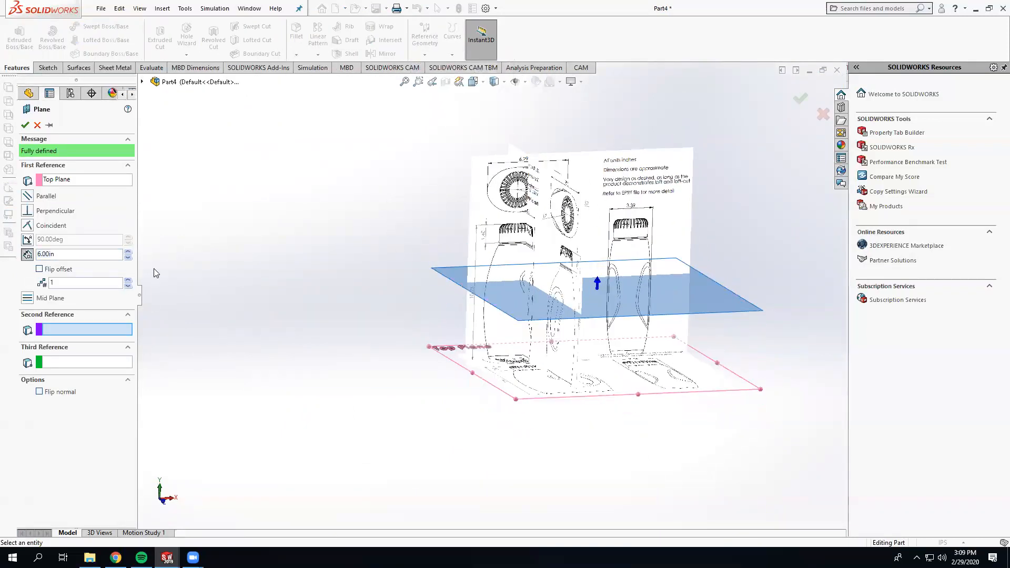
middle_click_drag(307, 278, 124, 297)
left_click(126, 280)
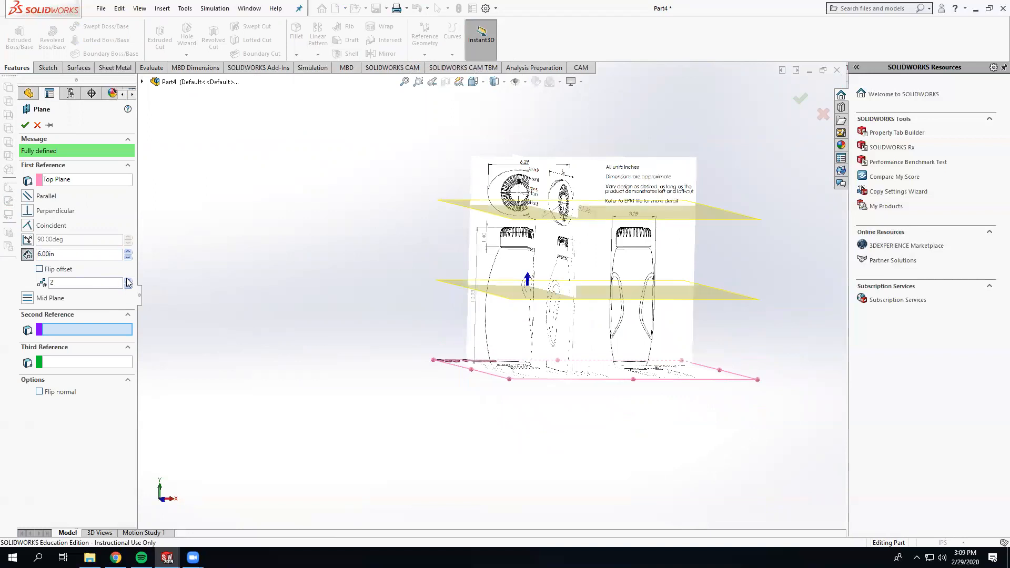
left_click(127, 280)
Set the plane spacing to 2.95 in so the uppermost plane reaches the bottle's neck, and create the planes
left_click(131, 260)
left_click(130, 260)
left_click(131, 259)
left_click(131, 260)
left_click(130, 260)
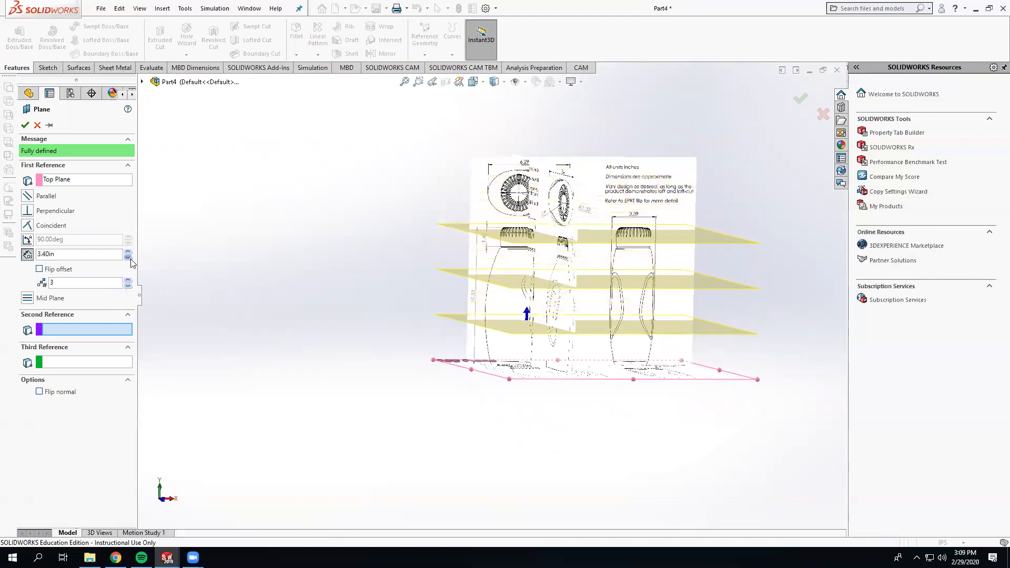
left_click(131, 260)
left_click(130, 259)
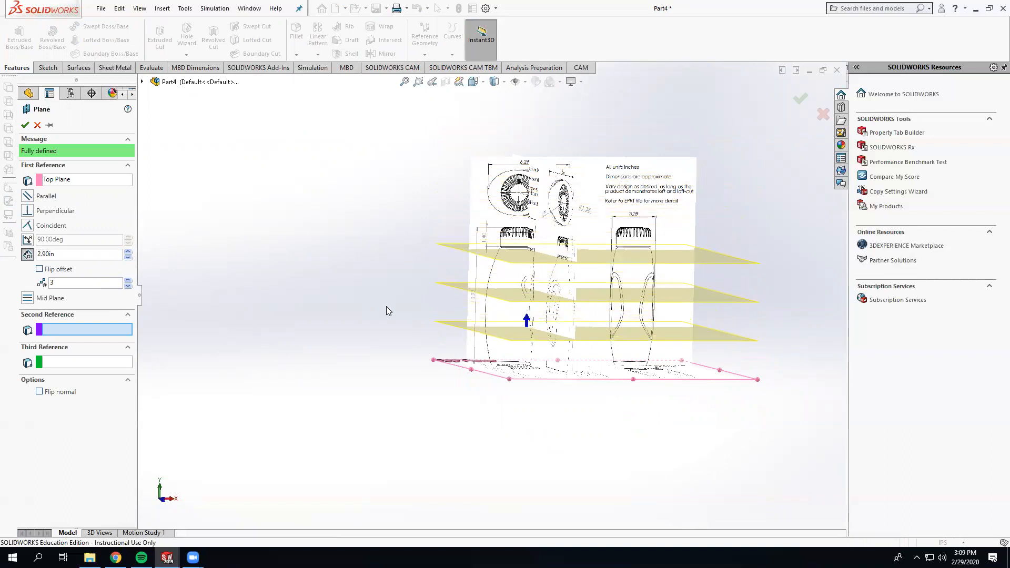
scroll(454, 272, "down", 6)
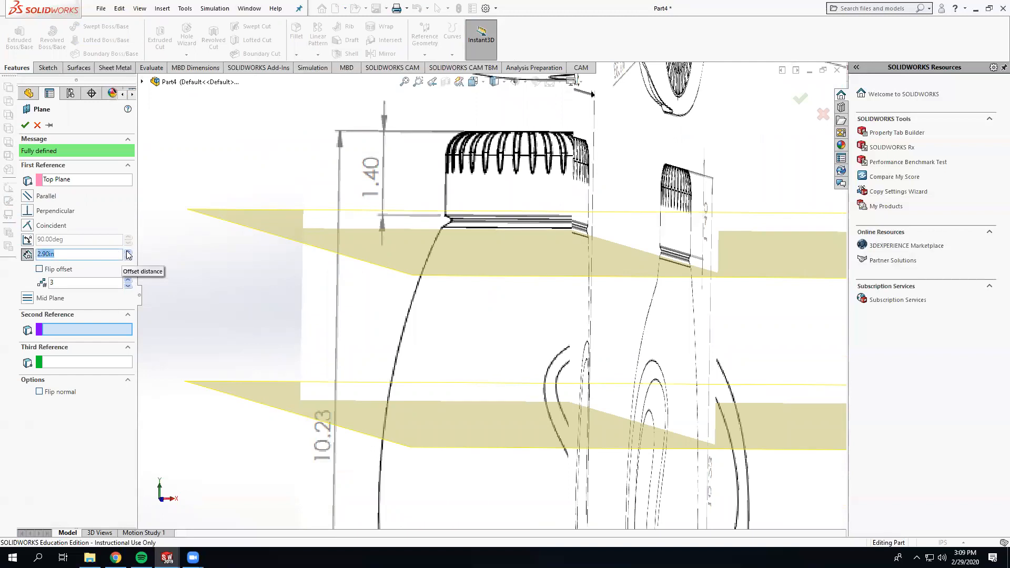
scroll(494, 224, "down", 2)
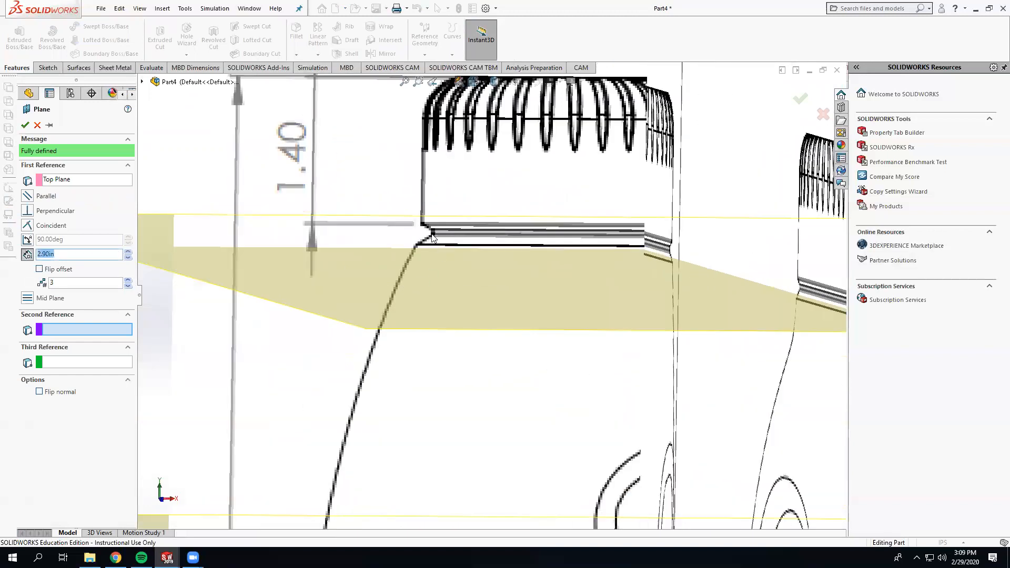
left_click(103, 254)
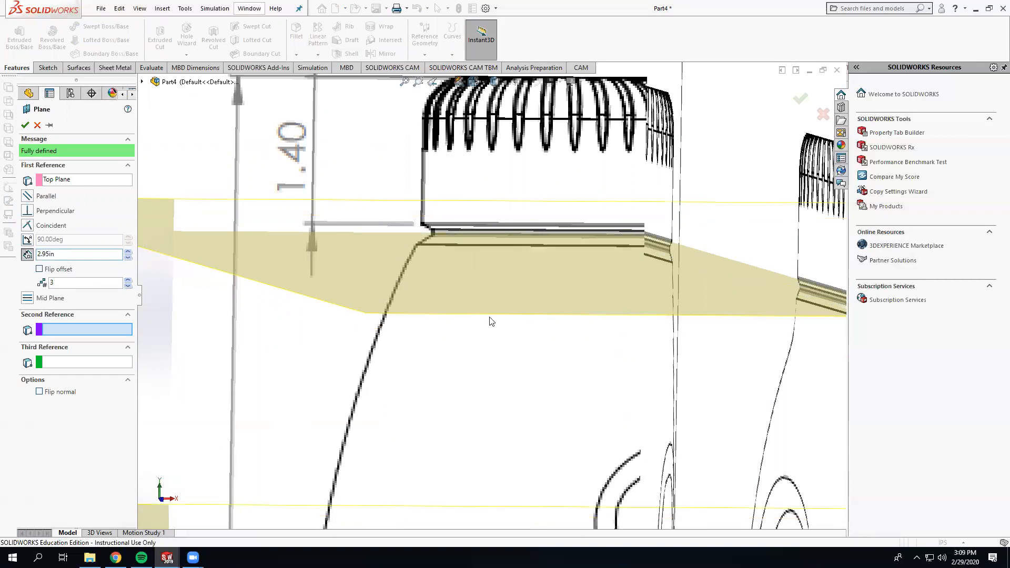
scroll(452, 311, "up", 4)
middle_click_drag(447, 314, 376, 318)
left_click(24, 126)
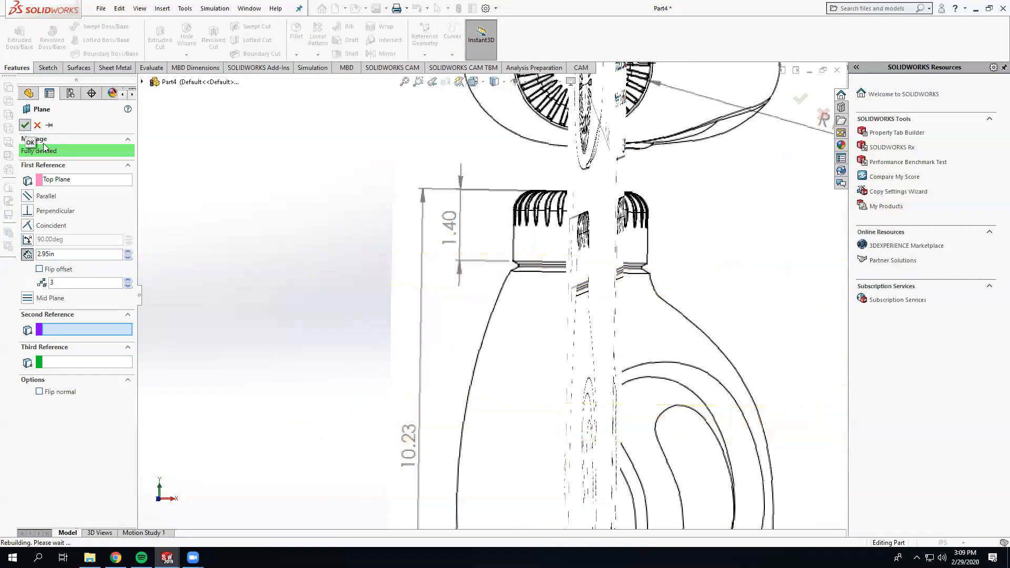
Hide the three offset planes Plane1, Plane2 and Plane3
key("f")
key("Down")
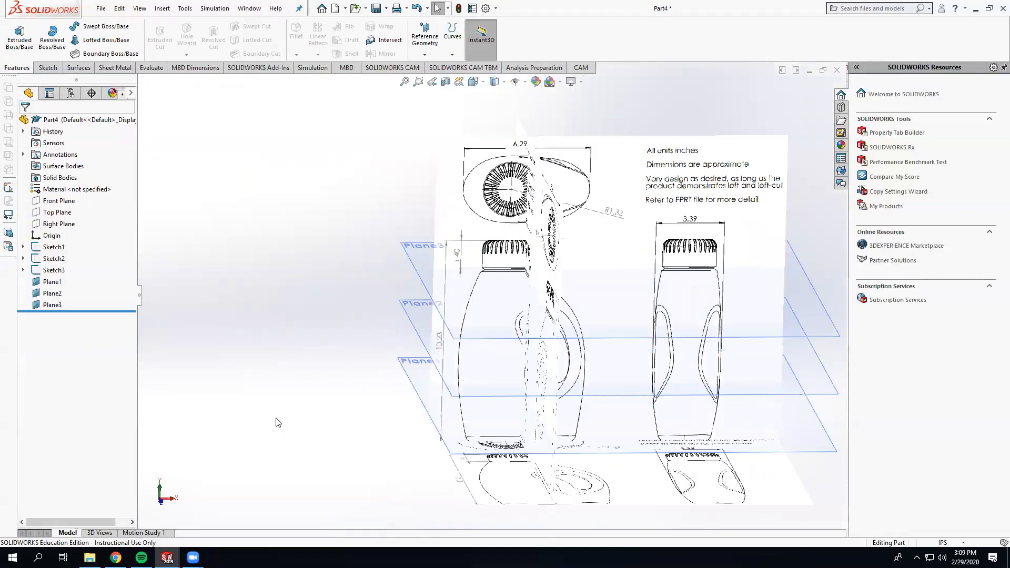
left_click(51, 282)
left_click(51, 293, "ctrl")
left_click(51, 307, "ctrl")
left_click(58, 292)
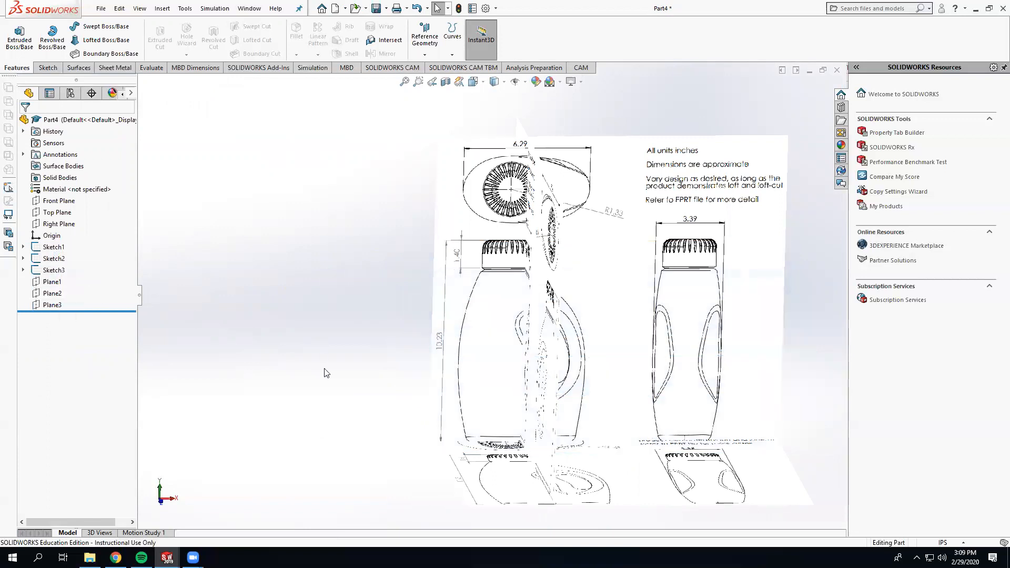
Start a sketch on the Top Plane and draw a horizontal midpoint line centered on the origin, extending past both ends of the bottle's top view
left_click(57, 212)
left_click(73, 199)
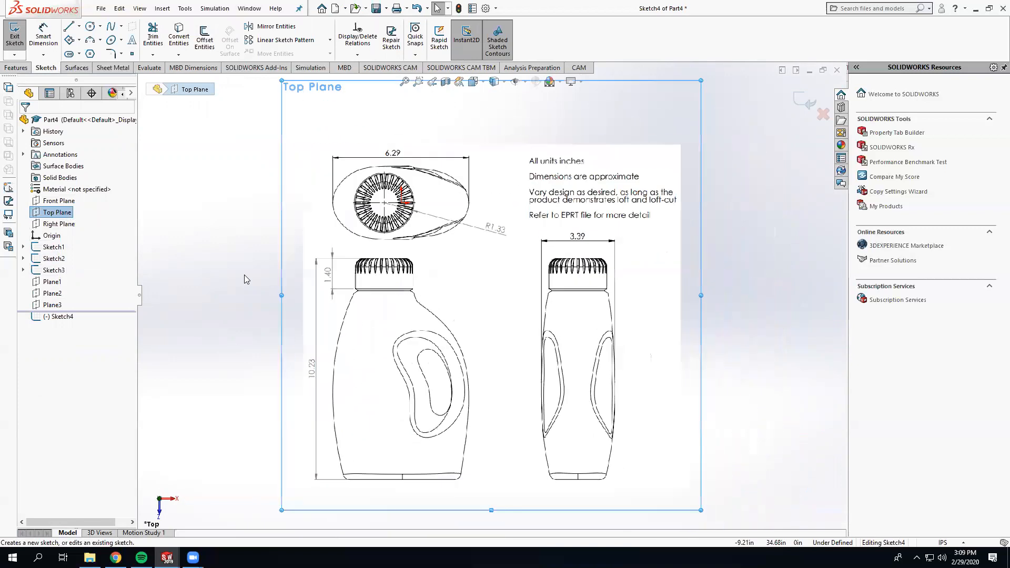
left_click(79, 26)
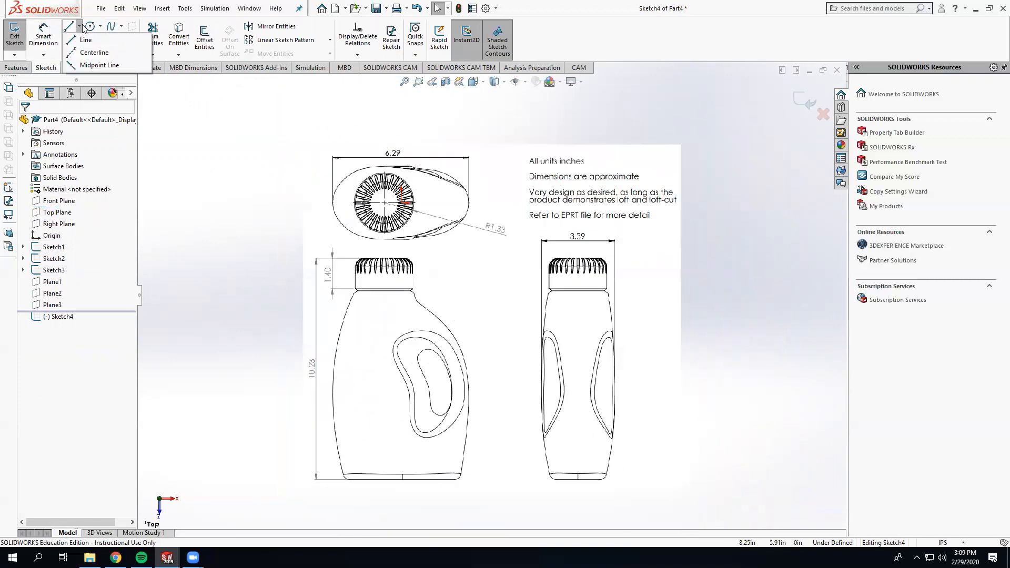
left_click(86, 64)
scroll(312, 159, "down", 4)
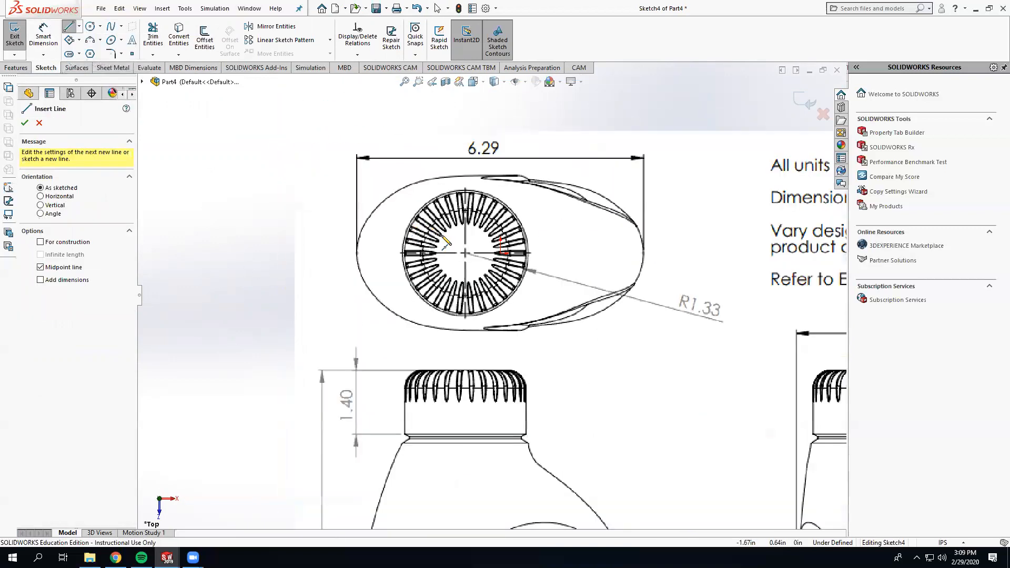
left_click(500, 253)
left_click(683, 253)
key("Escape")
Draw a vertical midpoint line centered on the origin, extending past both long sides of the bottle's top view
left_click(80, 26)
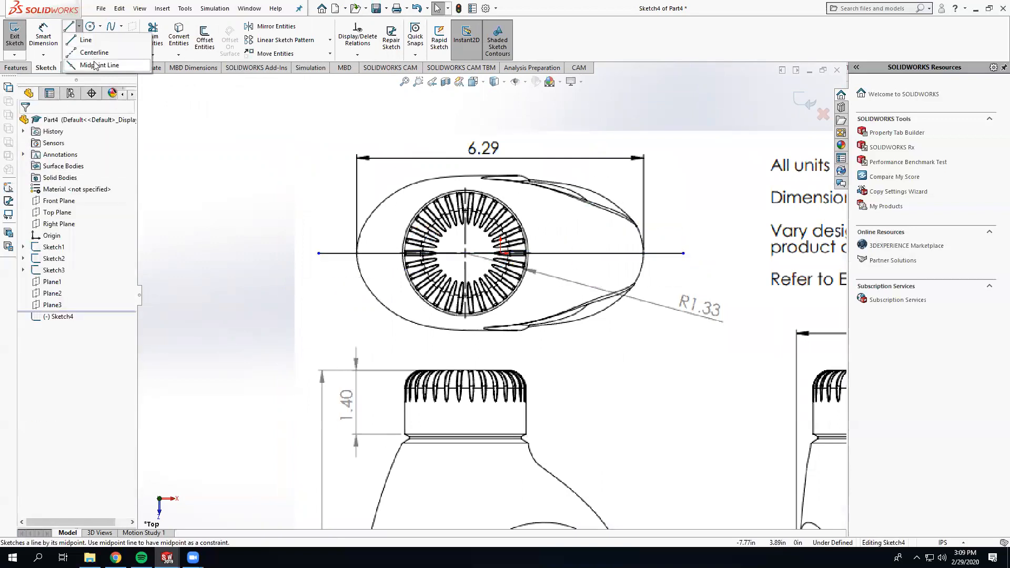
left_click(87, 64)
left_click(500, 253)
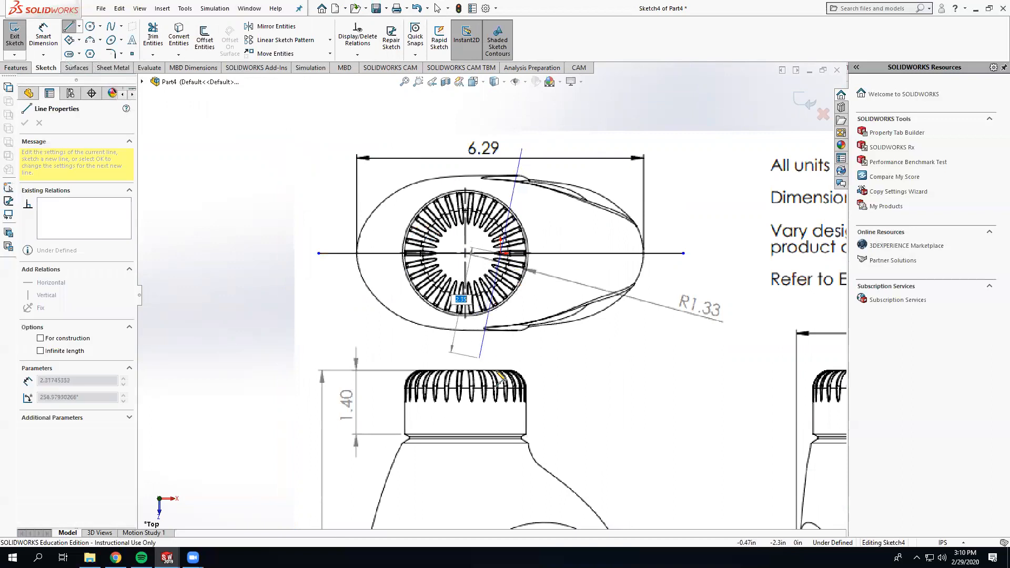
left_click(500, 374)
key("Escape")
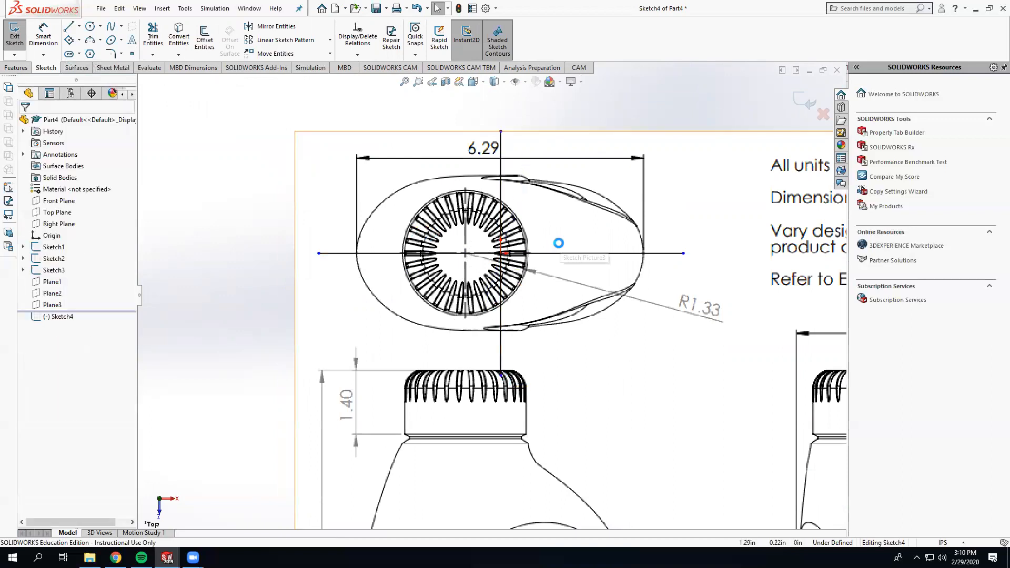
Convert both midpoint lines through the origin to construction geometry
key("ctrl+a")
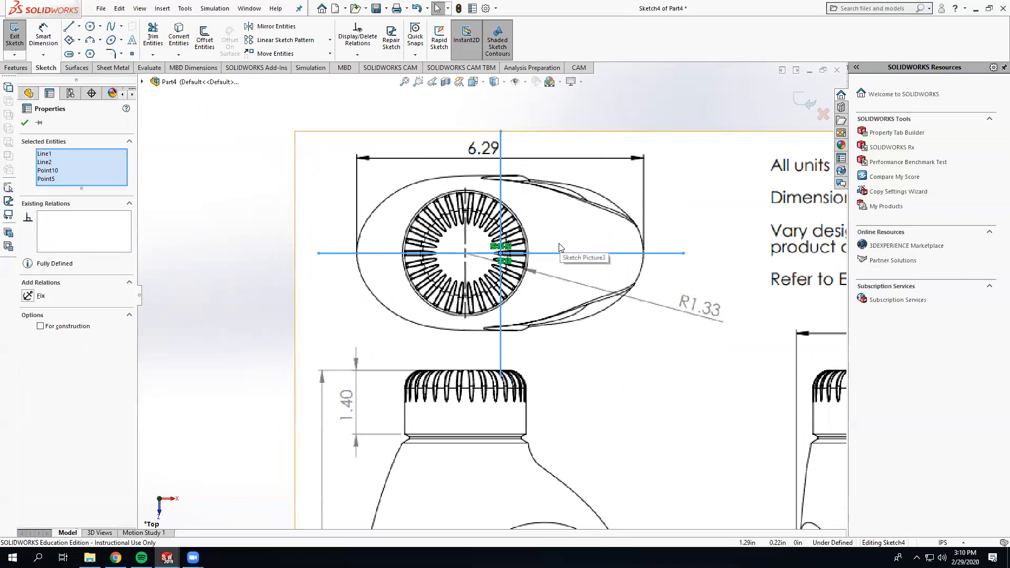
left_click(40, 326)
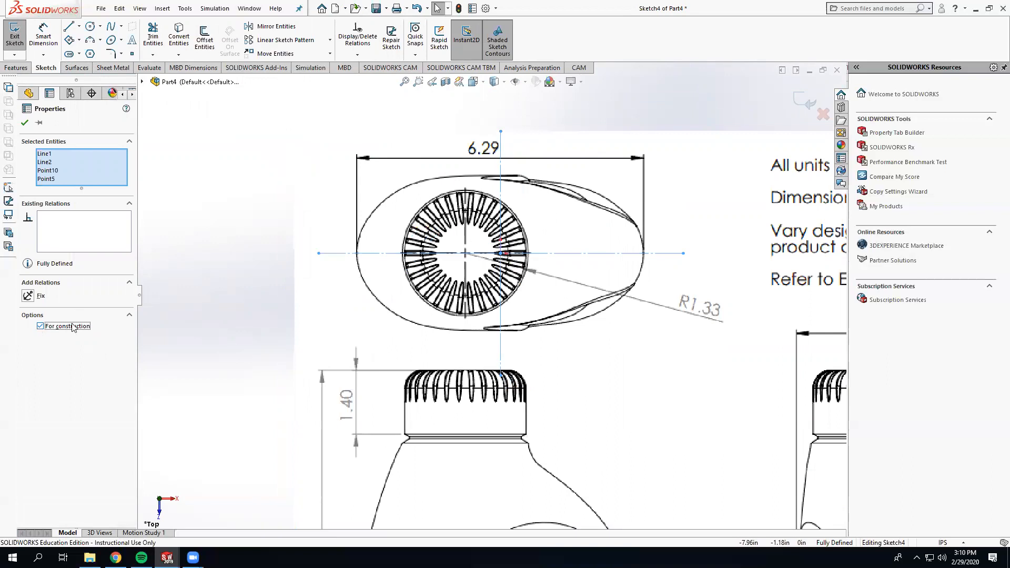
left_click(25, 123)
Draw an origin-centered ellipse about 3.43 in high reaching the bottle outline's right end, and trim away its left half
left_click(110, 41)
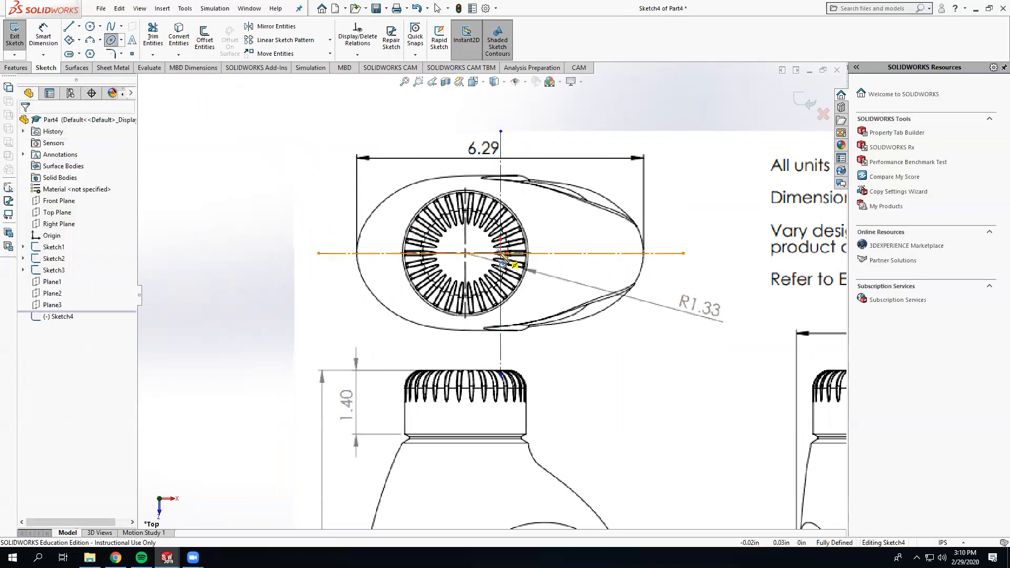
left_click(501, 254)
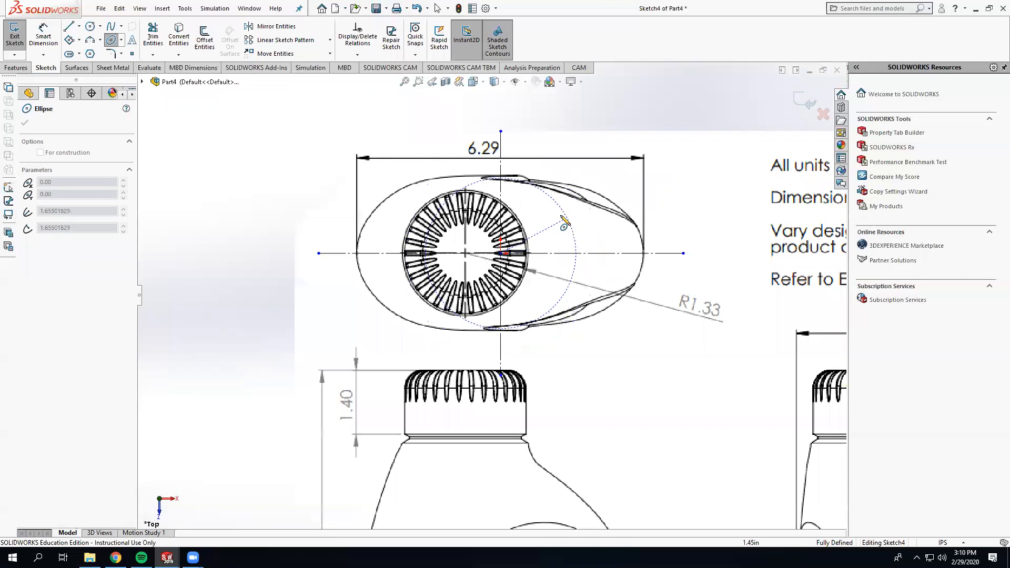
left_click(501, 178)
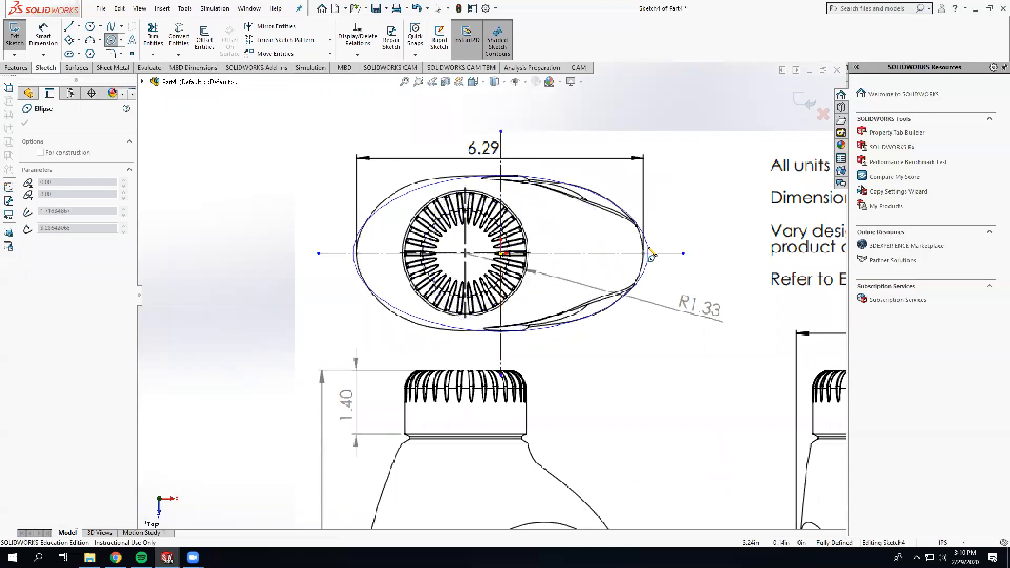
left_click(647, 254)
key("Escape")
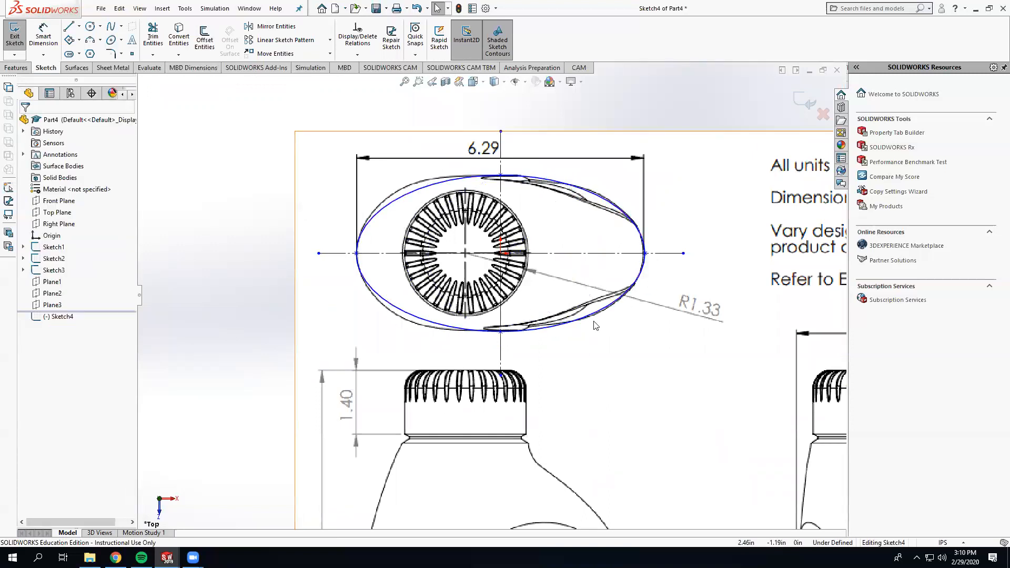
left_click(153, 40)
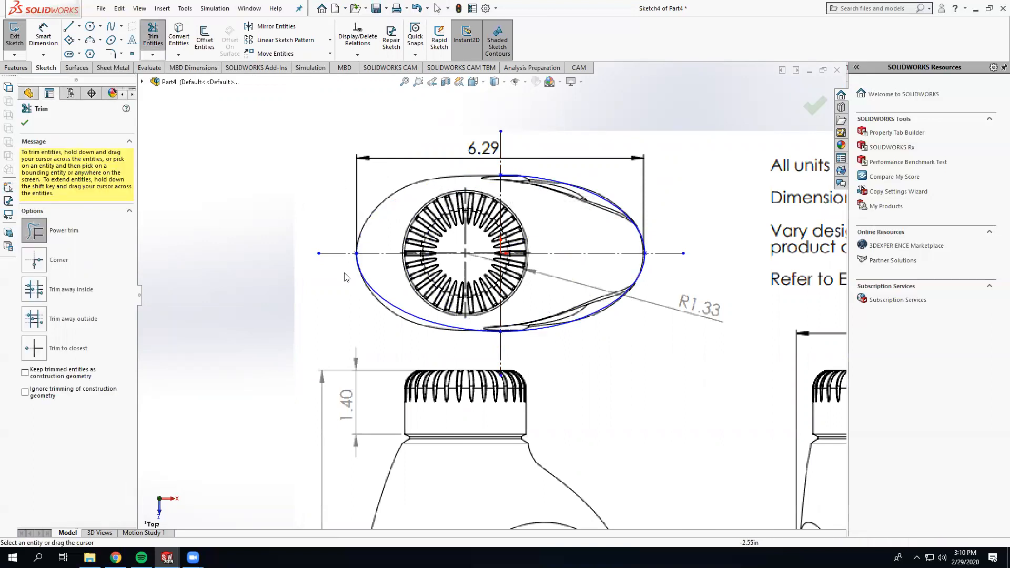
key("Escape")
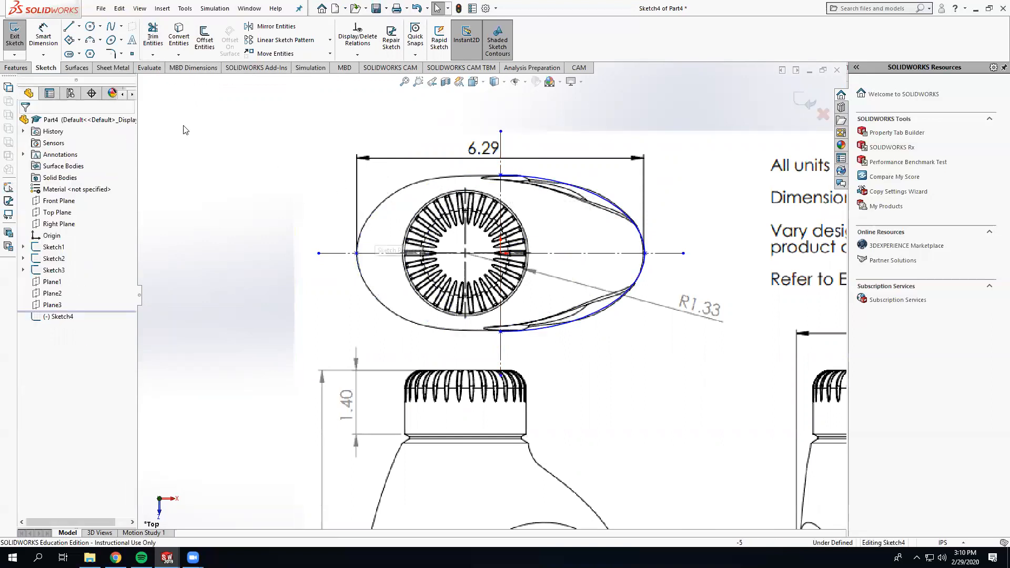
Sketch a Bezier style spline with five control vertices curving around the upper-left outside of the bottle's top view
left_click(121, 27)
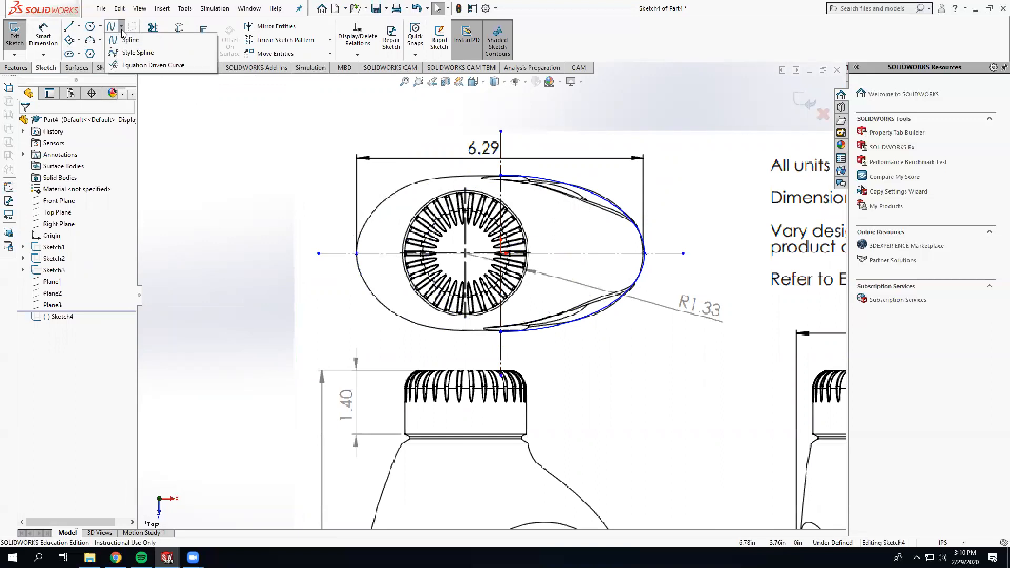
left_click(137, 53)
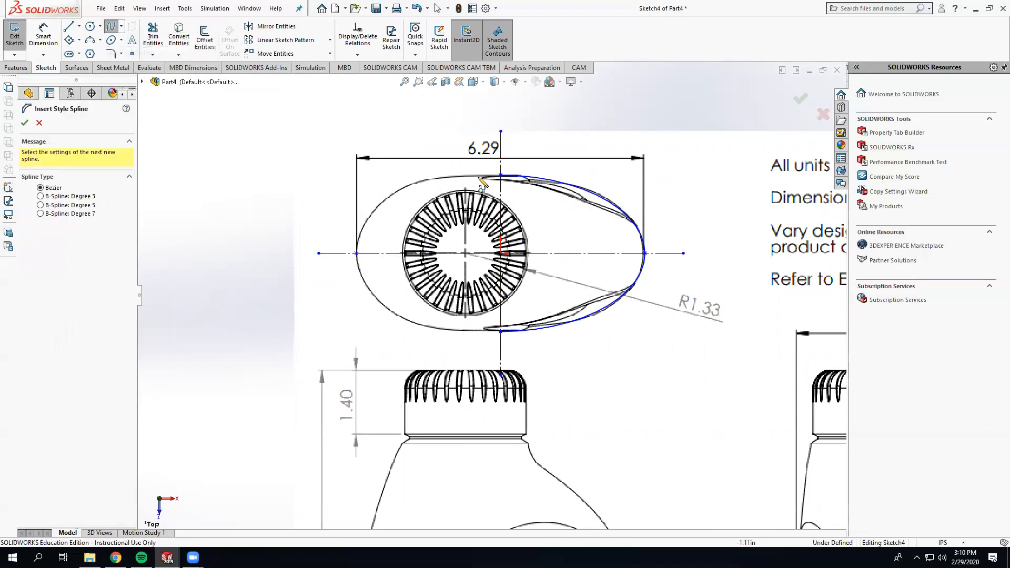
left_click(467, 119)
left_click(374, 115)
left_click(298, 170)
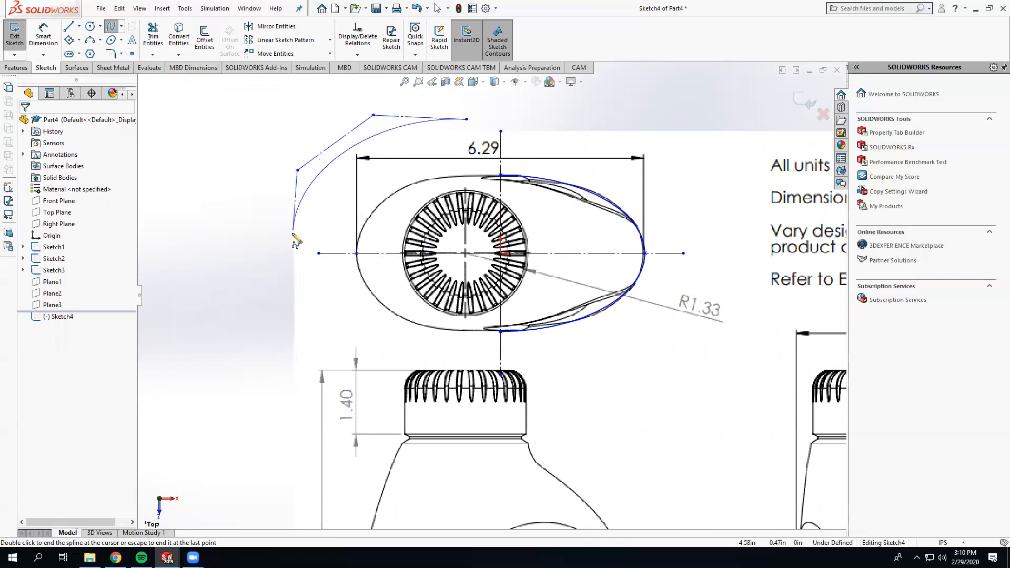
left_click(289, 247)
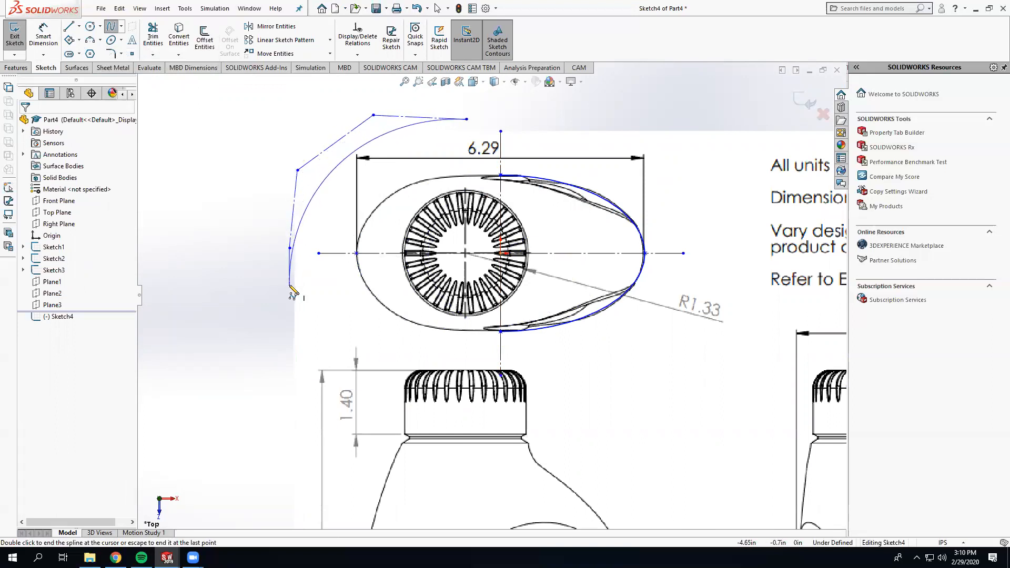
double_click(290, 284)
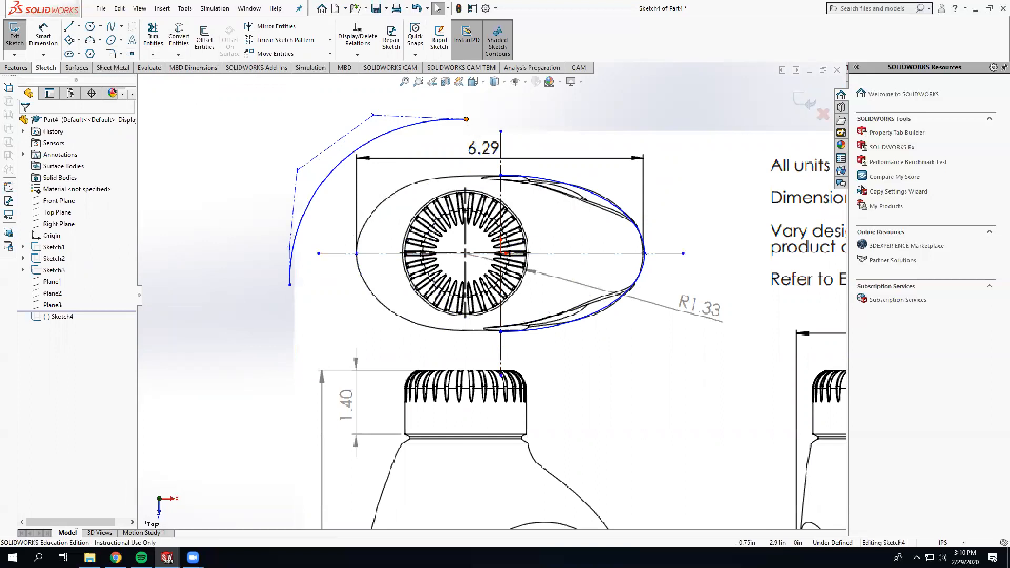
Merge the style spline's ends with the ellipse arc's upper end and the horizontal construction line's left endpoint
left_click(290, 247)
left_click(500, 175, "ctrl")
left_click(28, 331)
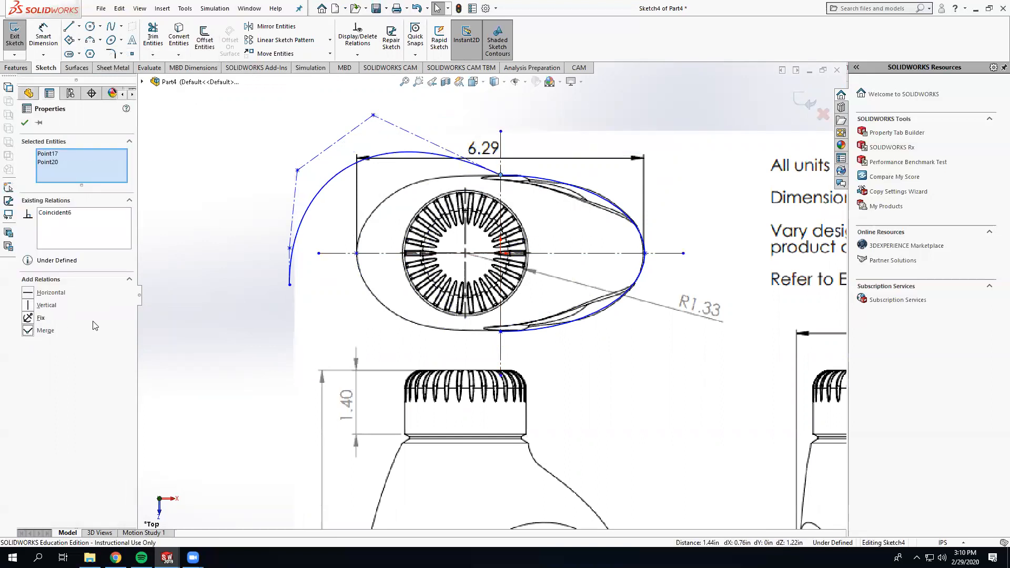
left_click(289, 285)
left_click_drag(289, 284, 318, 253)
left_click(318, 253, "ctrl")
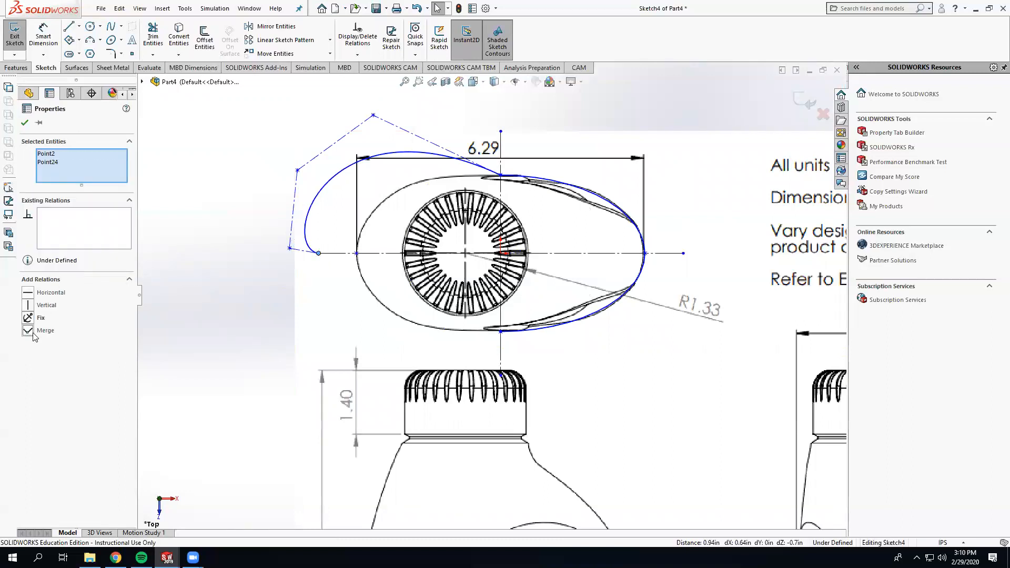
left_click(29, 331)
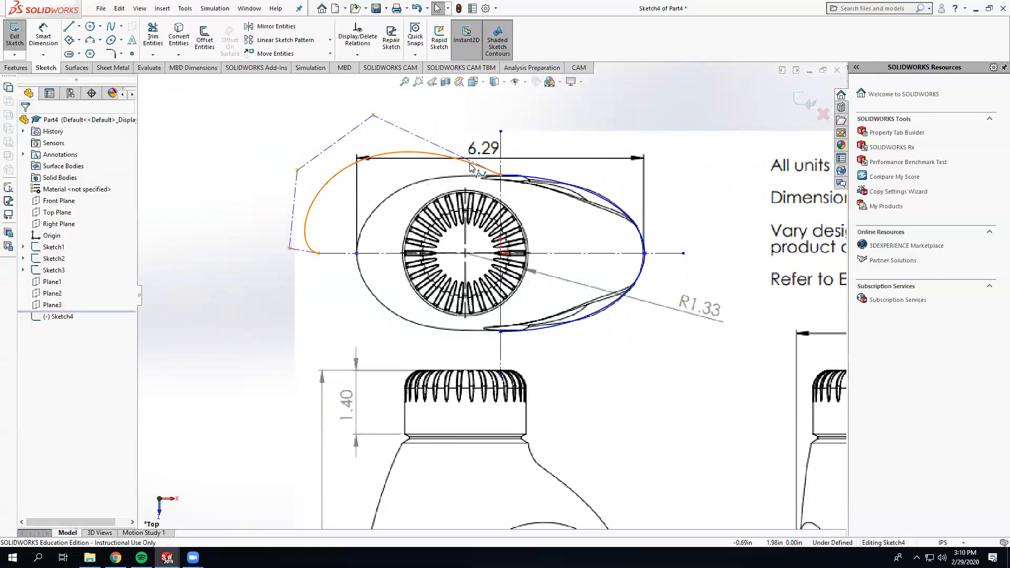
Try a tangent relation between the style spline and the ellipse arc, and undo it
left_click(470, 168)
left_click(517, 179, "ctrl")
left_click(29, 293)
key("ctrl+z")
left_click(202, 304)
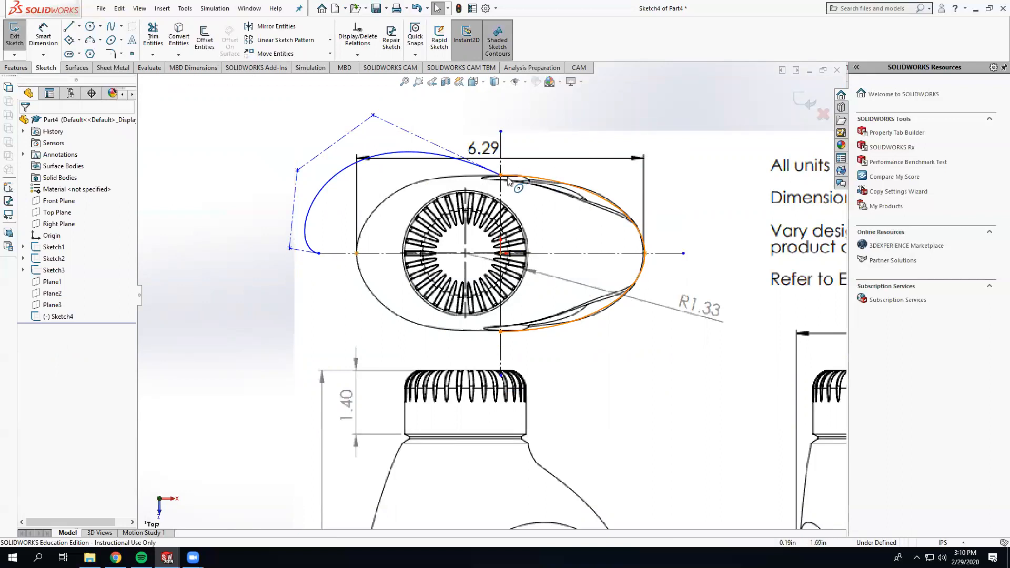
Dimension the vertical distance between the ellipse arc's two open ends
left_click(43, 36)
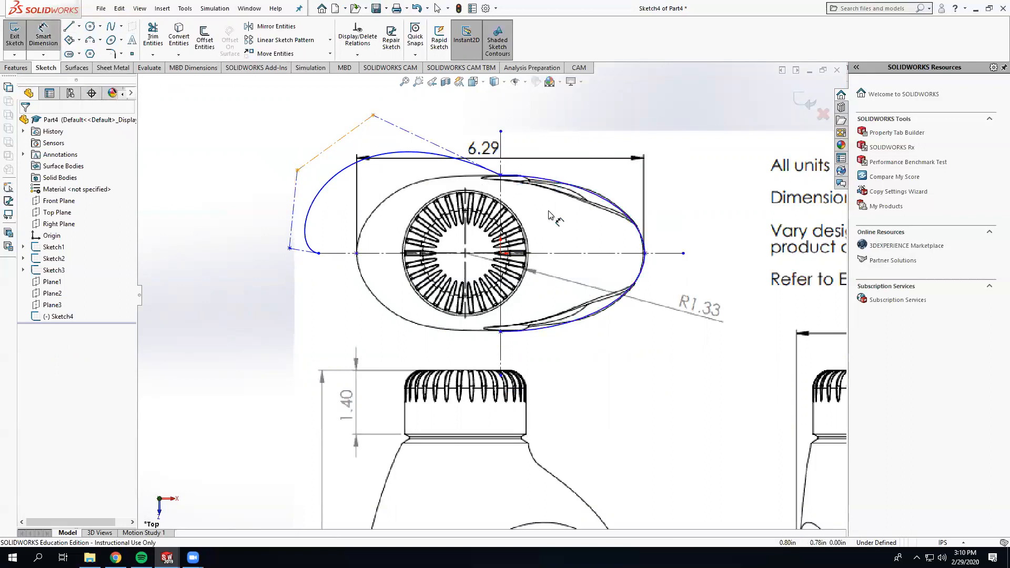
left_click(500, 175)
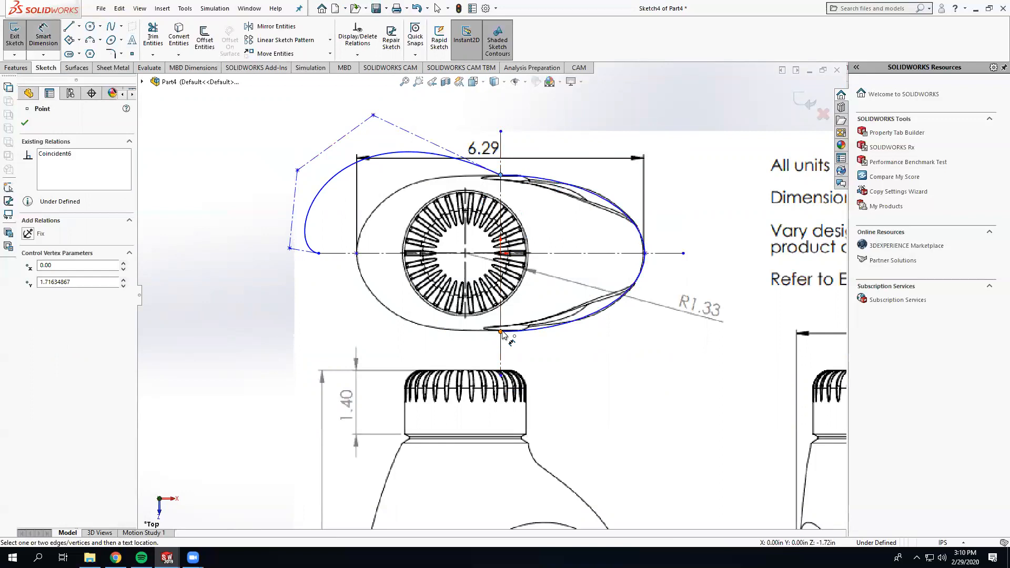
left_click(503, 333)
left_click(711, 253)
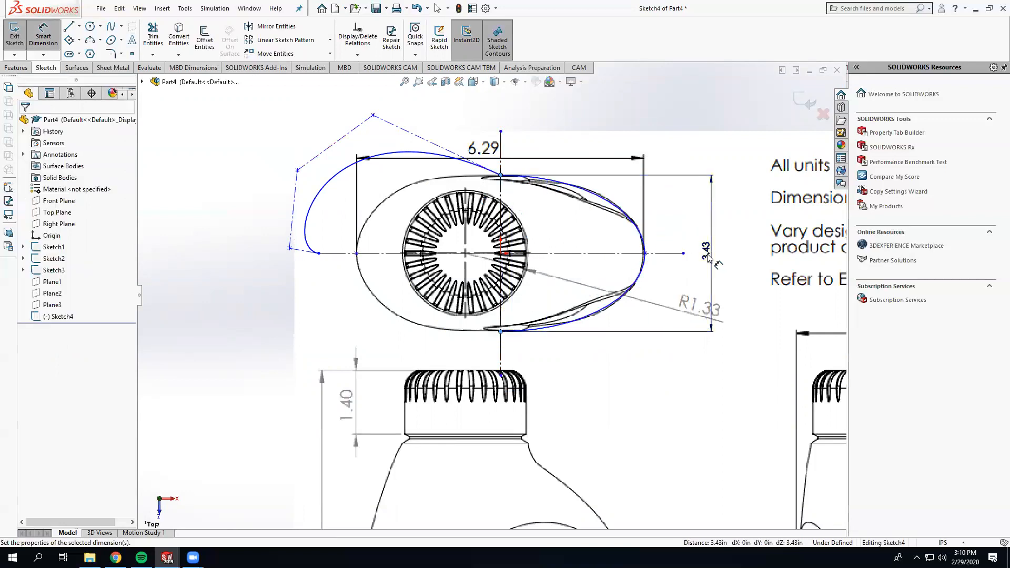
left_click(667, 237)
key("Escape")
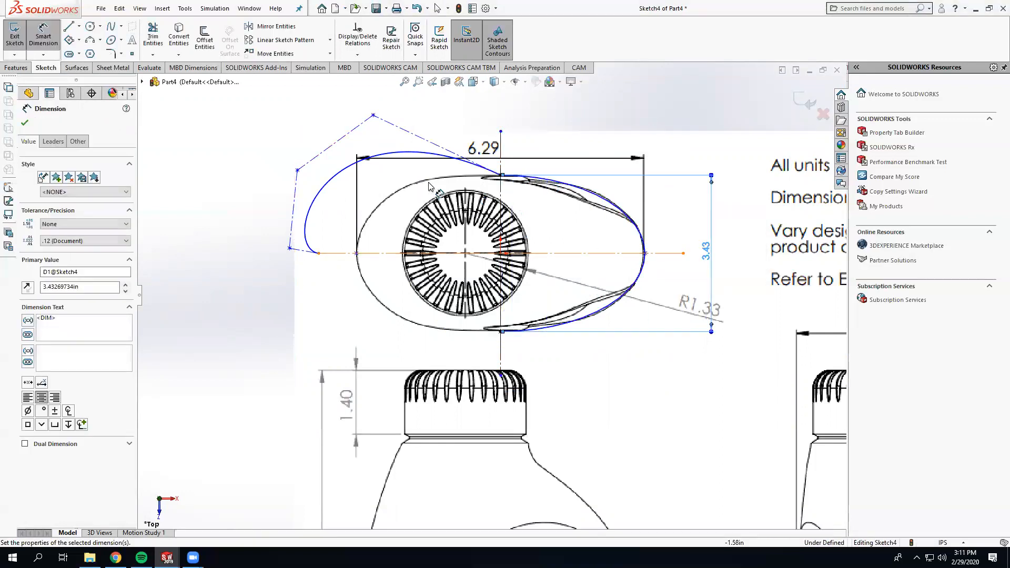
Make the style spline tangent to the ellipse arc
left_click(457, 167)
left_click(636, 228, "ctrl")
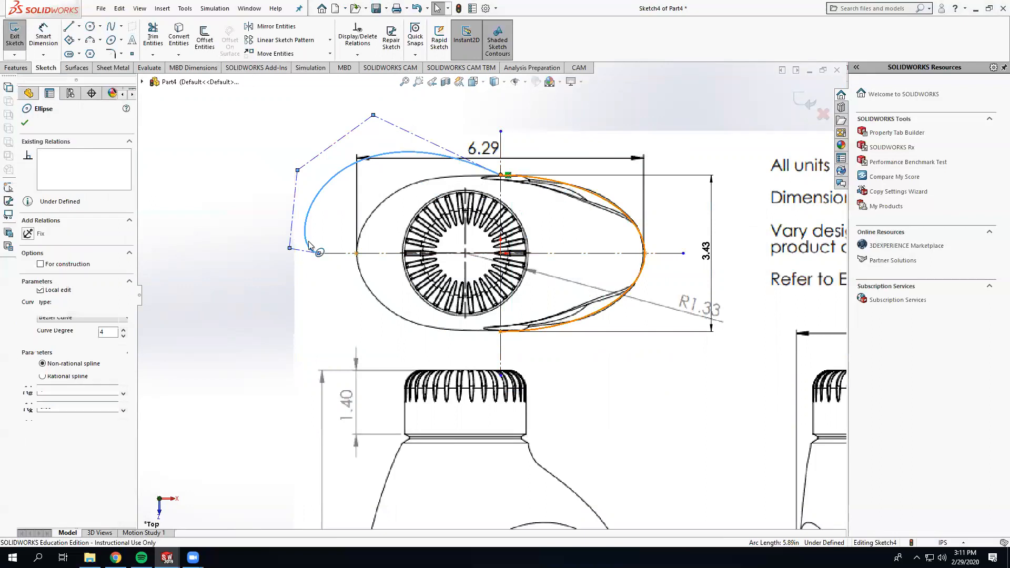
left_click(29, 293)
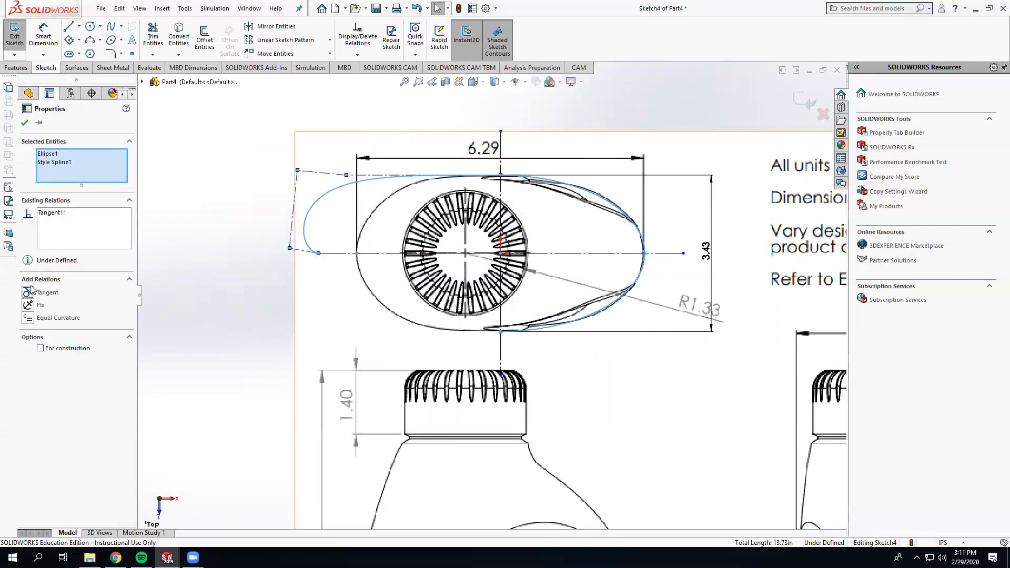
left_click_drag(318, 255, 335, 292)
left_click(303, 288)
Apply a horizontal relation to the spline's control polygon segment that meets the ellipse arc
scroll(282, 230, "down", 3)
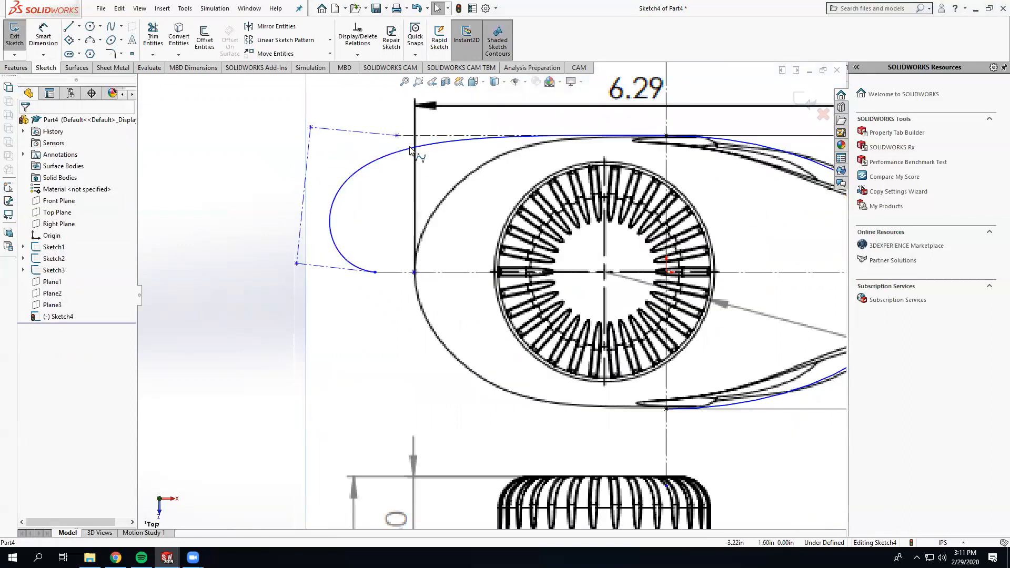
left_click_drag(397, 136, 395, 136)
left_click(376, 157)
scroll(376, 156, "down", 3)
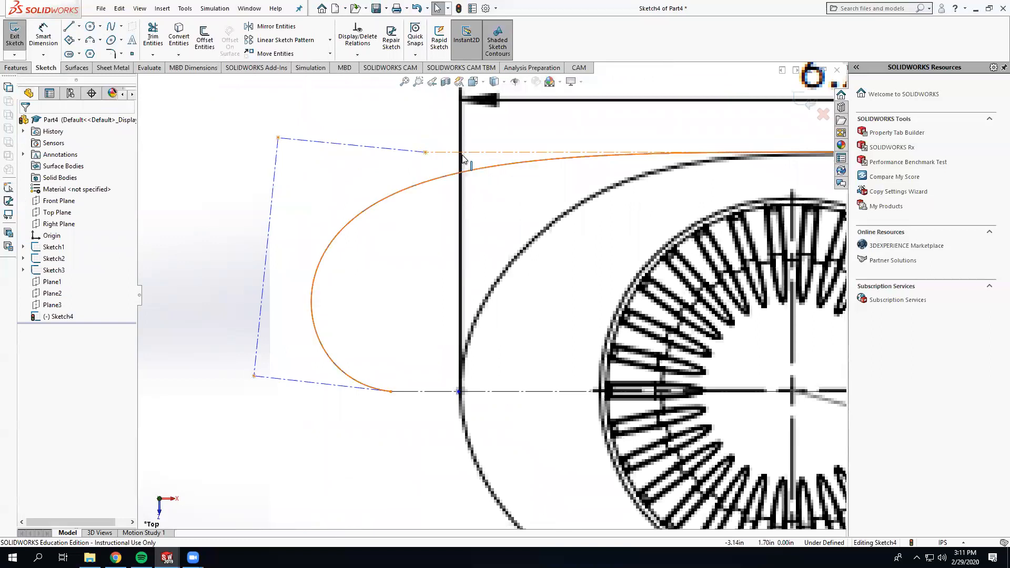
left_click(431, 155)
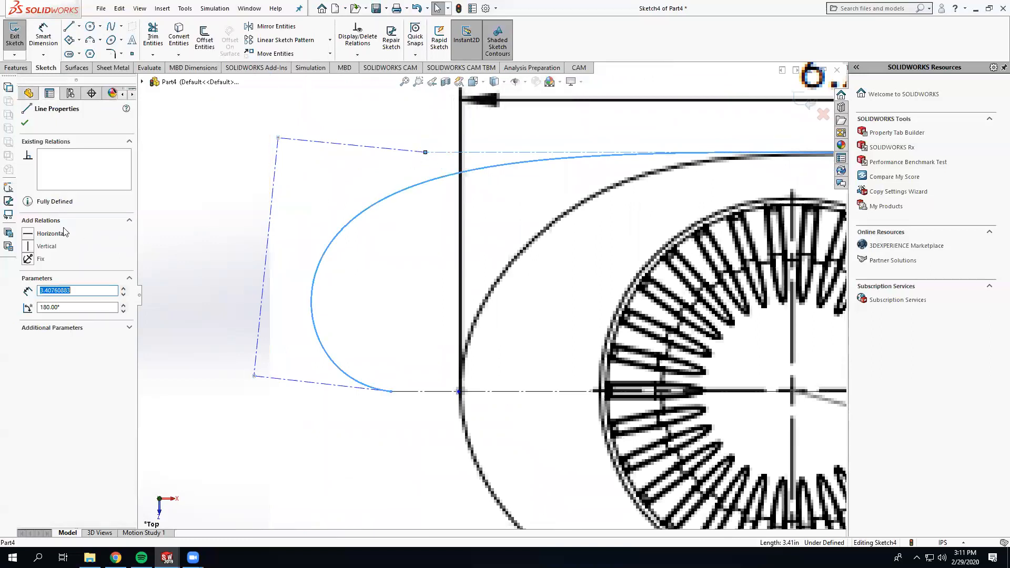
left_click(30, 238)
left_click(325, 176)
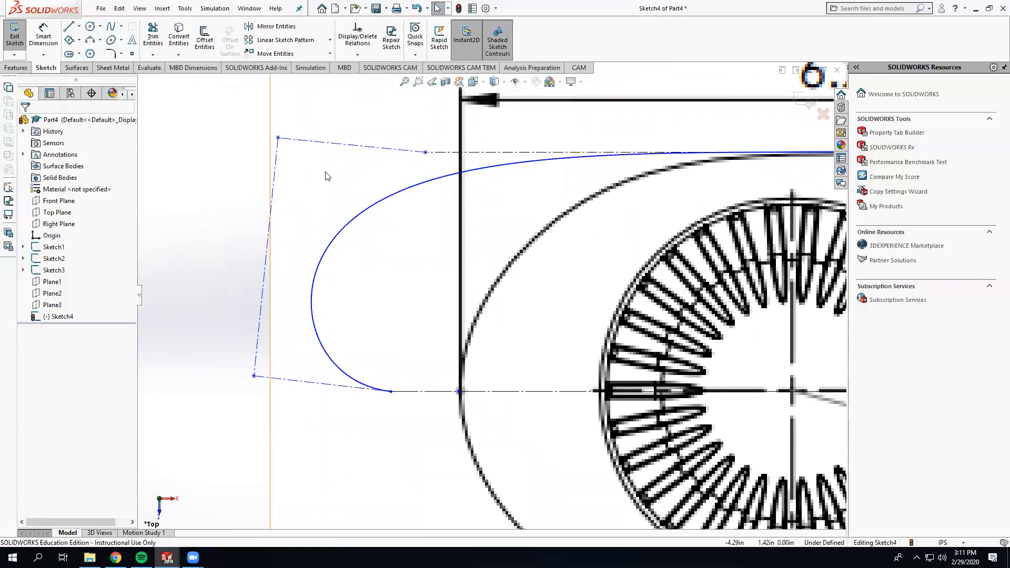
Move the style spline's control vertices inward so the curve bends toward the bottle outline's upper-left side
scroll(481, 238, "up", 2)
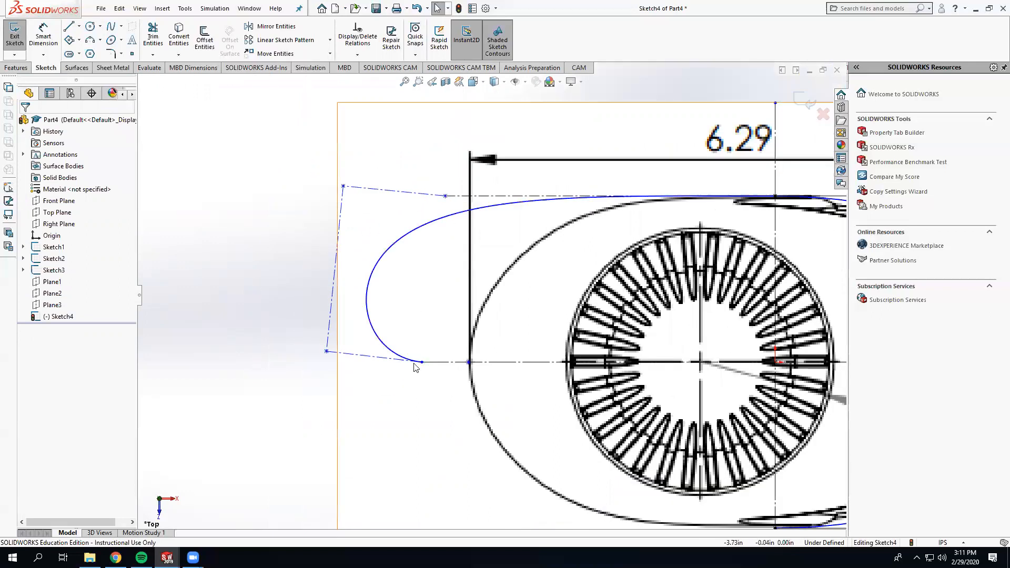
left_click_drag(327, 351, 403, 279)
left_click_drag(343, 186, 672, 197)
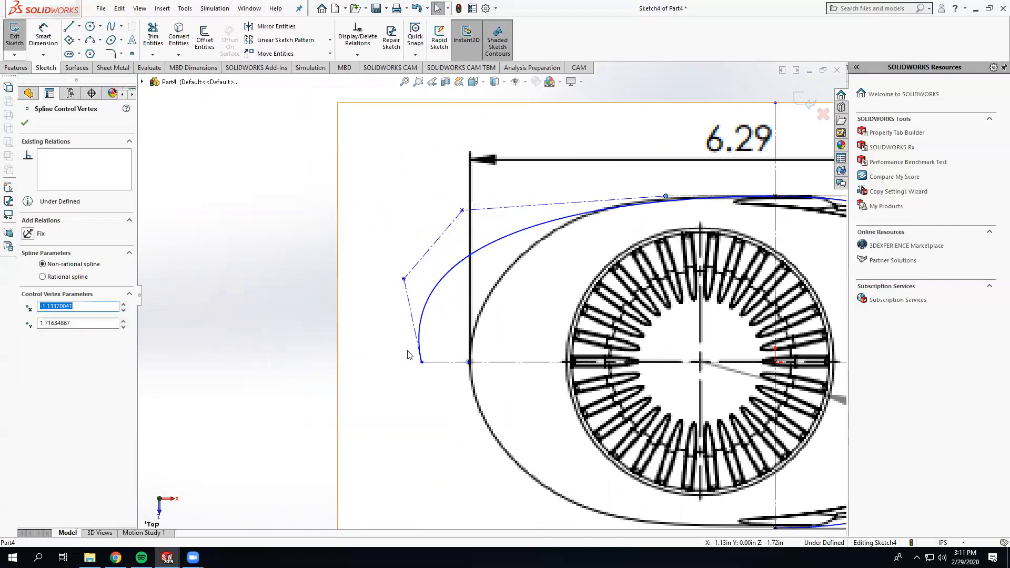
Make the control polygon's last segment vertical and move the spline's lower end to the bottle outline's leftmost point
left_click(408, 300)
left_click(37, 248)
left_click(165, 287)
left_click_drag(409, 363, 468, 363)
left_click(391, 375)
Adjust the style spline's control vertices until the curve follows the upper-left quarter of the bottle outline
scroll(507, 392, "down", 1)
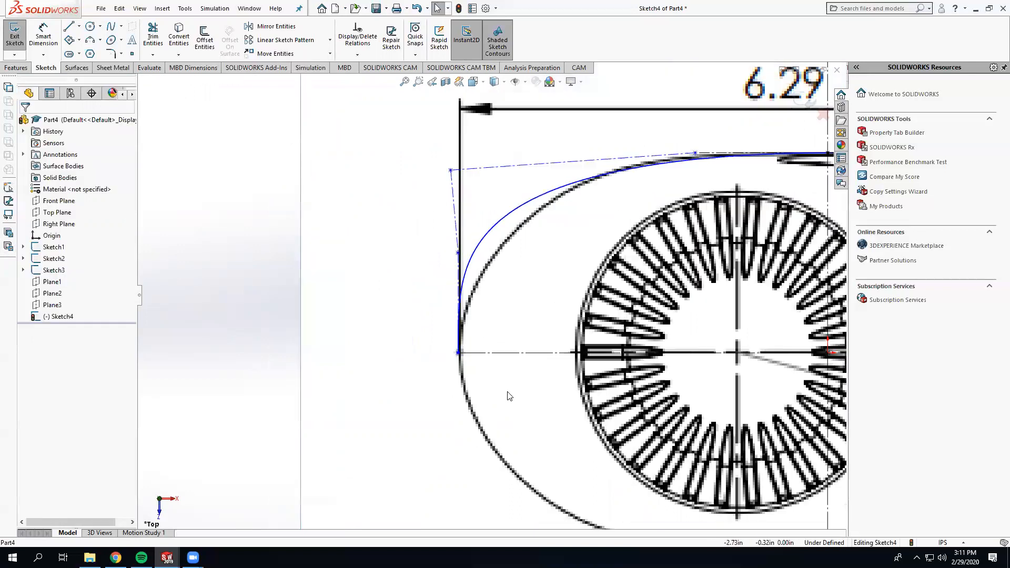
scroll(509, 396, "up", 1)
left_click_drag(463, 209, 549, 188)
left_click(234, 292)
scroll(275, 298, "up", 2)
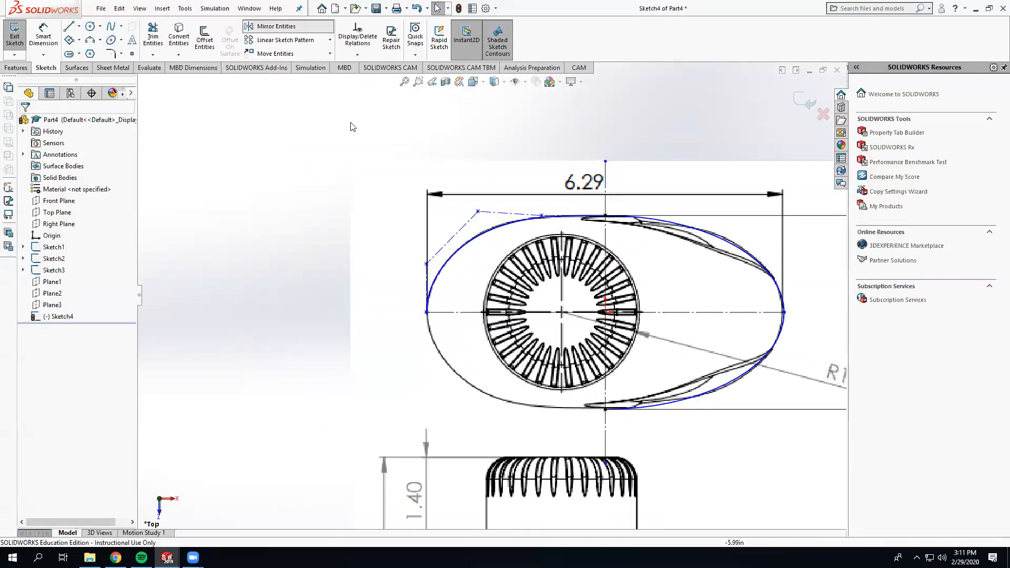
Mirror the style spline about the horizontal centerline to close the lower-left quarter of the bottle outline
left_click(274, 26)
left_click(61, 255)
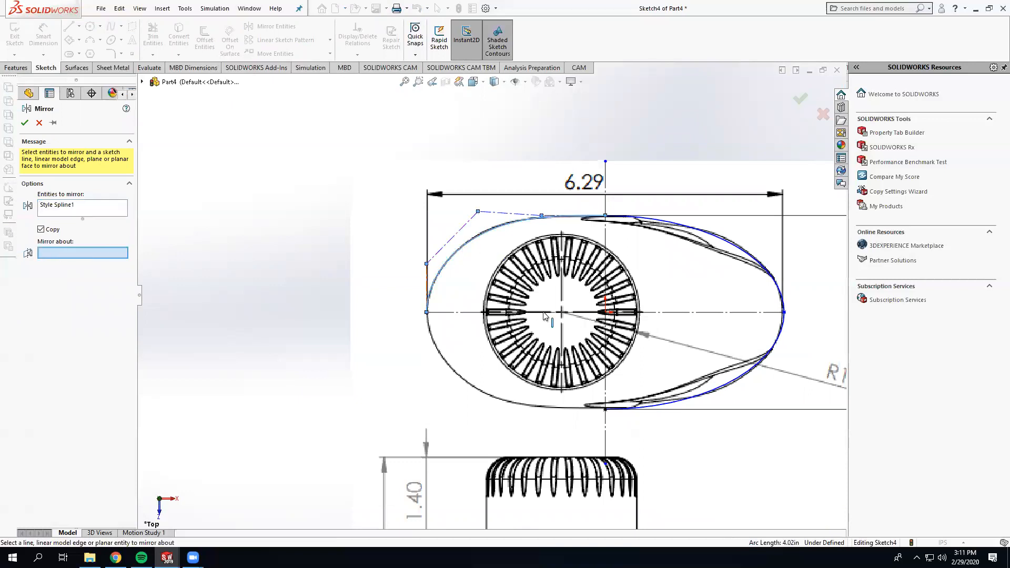
left_click(536, 313)
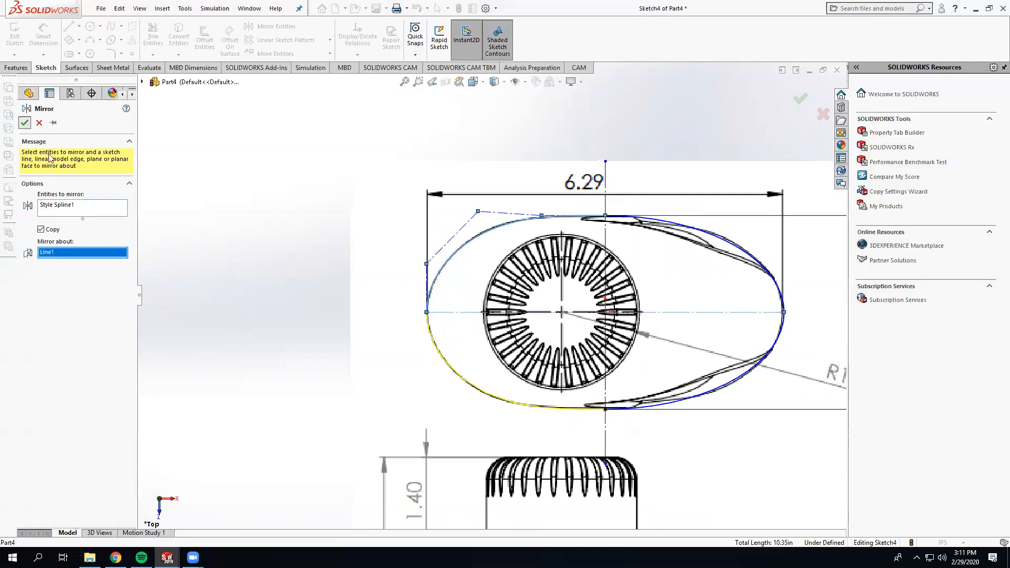
left_click(25, 123)
Convert all geometry in the bottle outline sketch to construction geometry and close the sketch
mouse_move(401, 309)
middle_mouse_down()
mouse_move(433, 226)
mouse_move(532, 520)
mouse_move(444, 368)
mouse_move(445, 401)
middle_mouse_up()
scroll(433, 225, "up", 2)
scroll(445, 401, "up", 2)
middle_click_drag(463, 477, 444, 444)
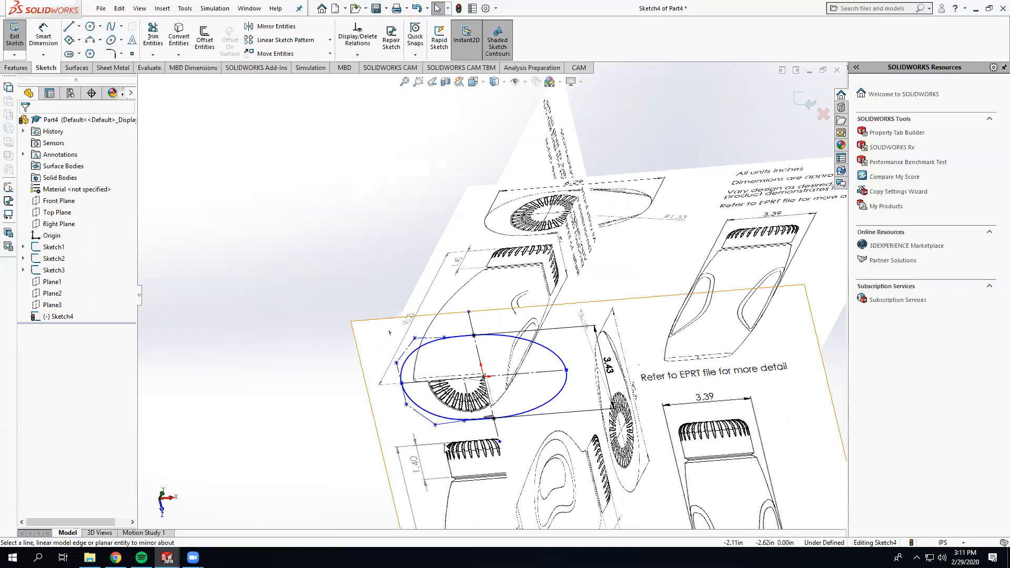
key("ctrl+a")
left_click(41, 307)
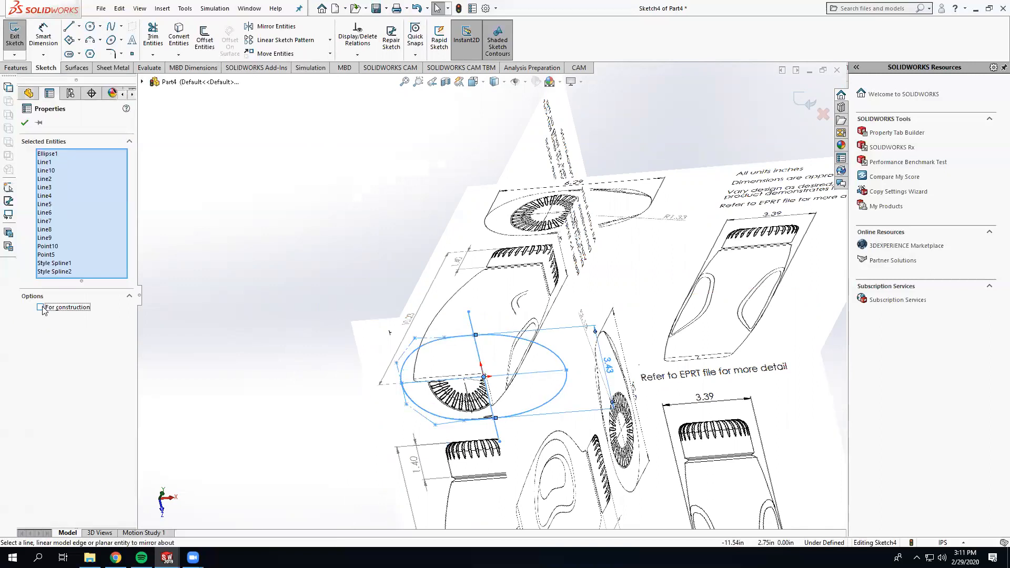
left_click(25, 123)
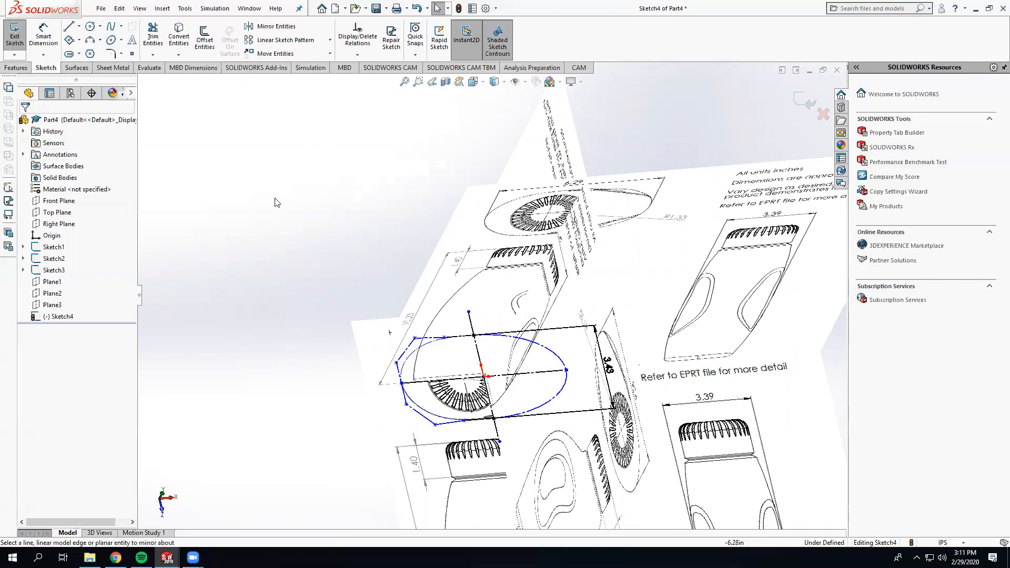
left_click(799, 100)
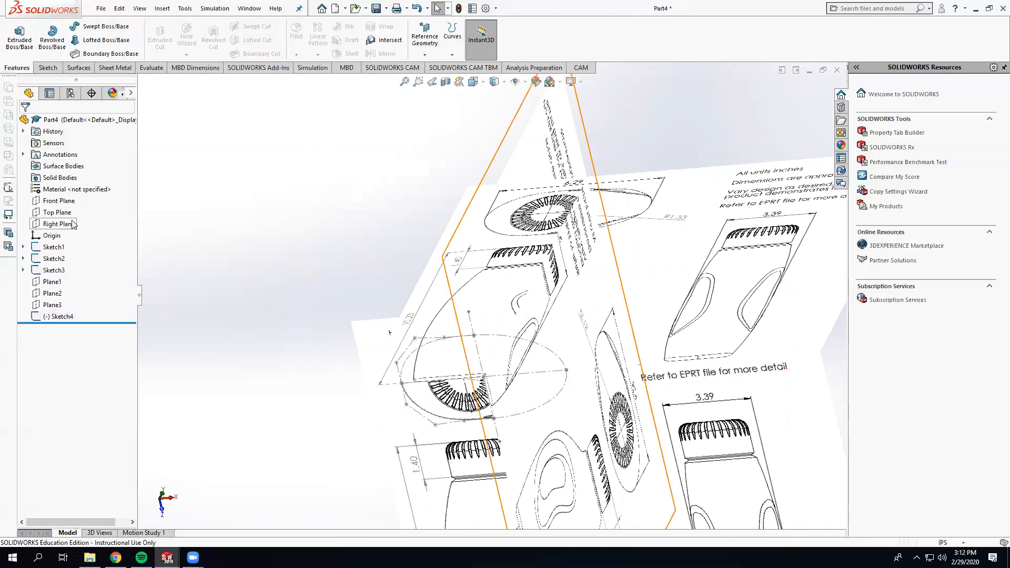
Start a new sketch on the Top Plane and set up a reversed, inward offset of the half ellipse and both style splines
left_click(57, 212)
left_click(84, 196)
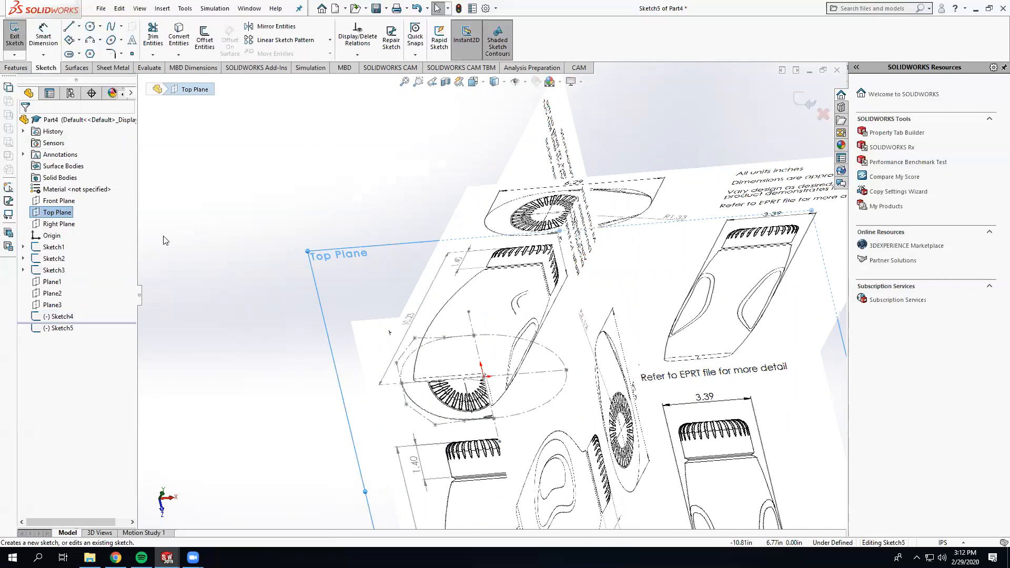
left_click(165, 240)
left_click(205, 45)
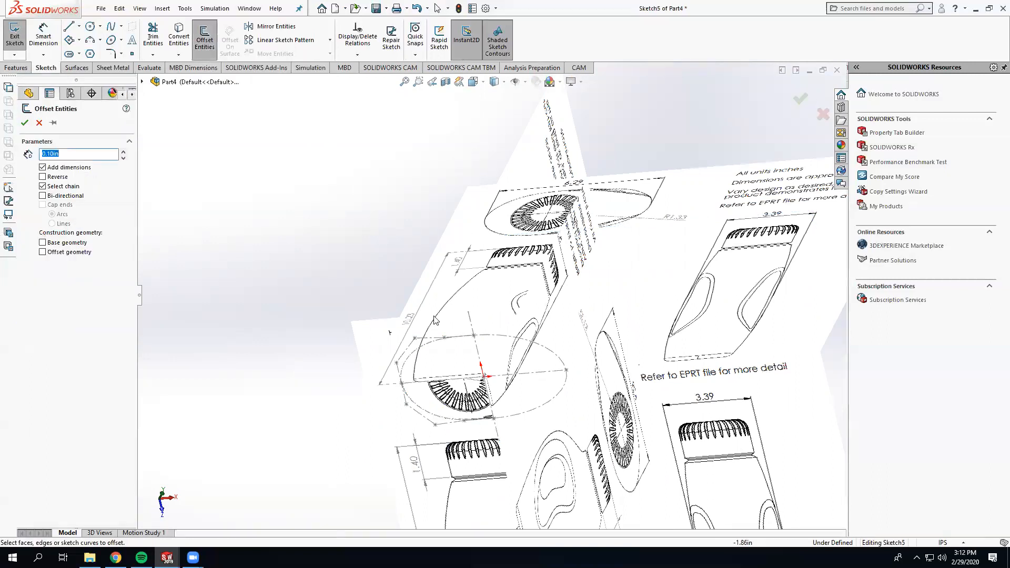
left_click(503, 336)
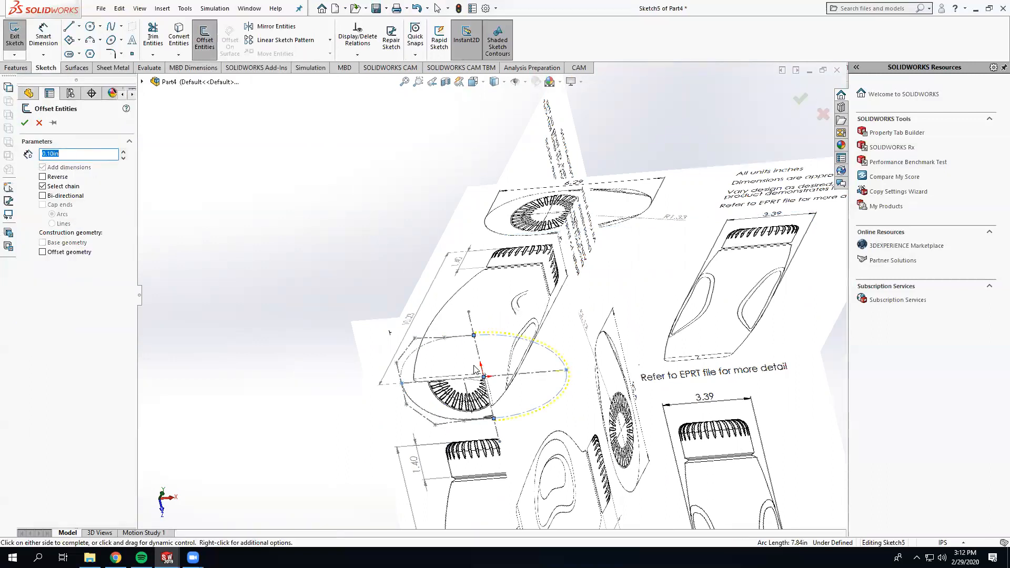
left_click(428, 346)
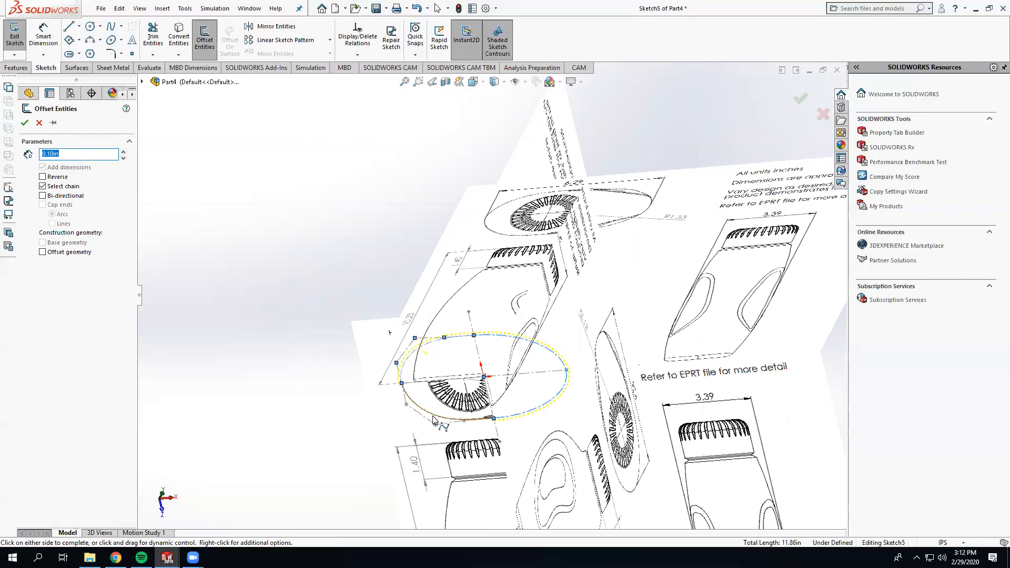
scroll(390, 333, "down", 5)
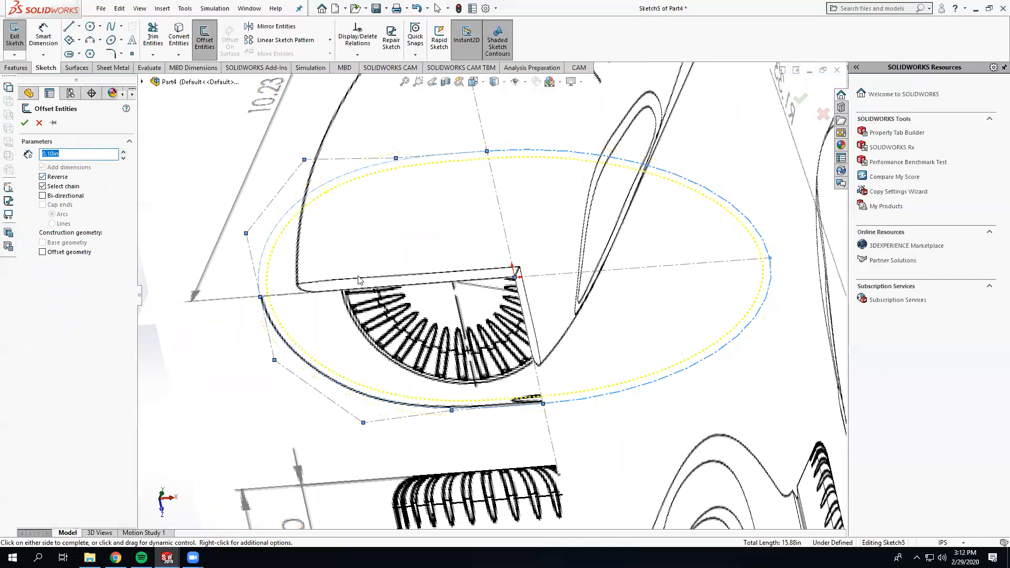
middle_click_drag(359, 280, 337, 252)
scroll(575, 428, "up", 2)
middle_click_drag(642, 433, 620, 436)
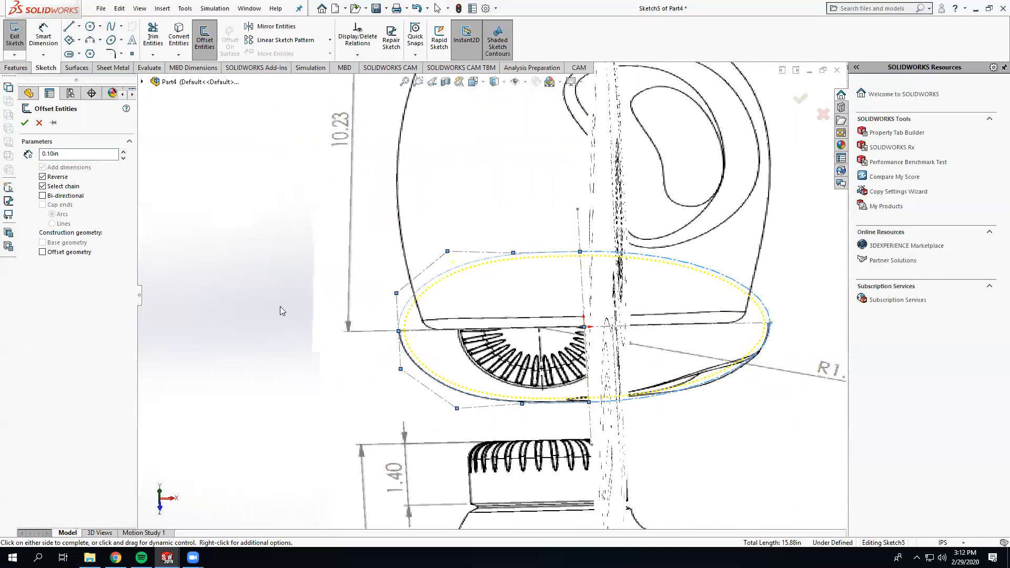
Set the inward offset distance to 0.40 in, accept the offset and close the sketch
left_click(124, 152)
middle_click_drag(291, 359, 451, 527)
scroll(671, 456, "down", 1)
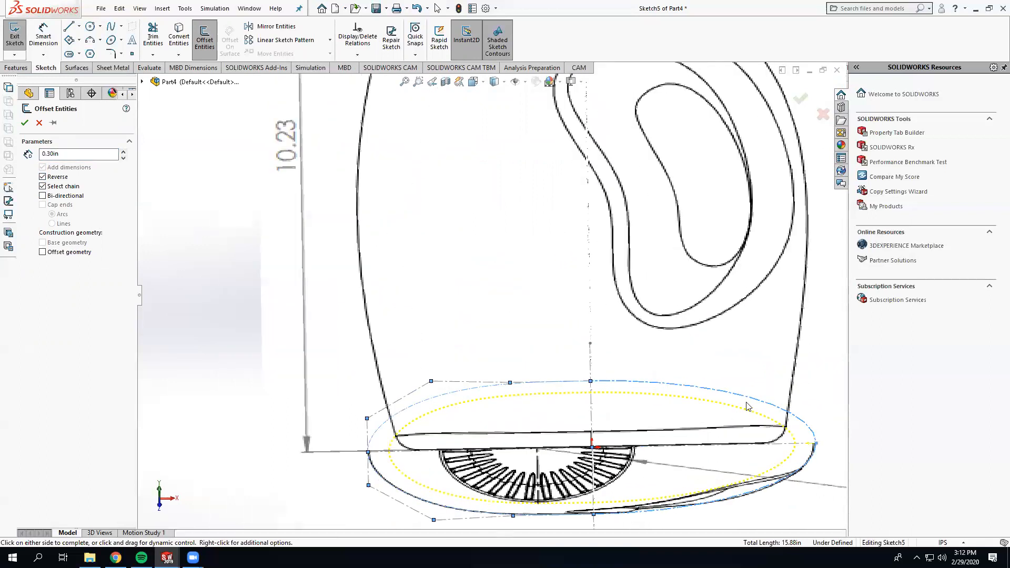
middle_click_drag(736, 446, 737, 437)
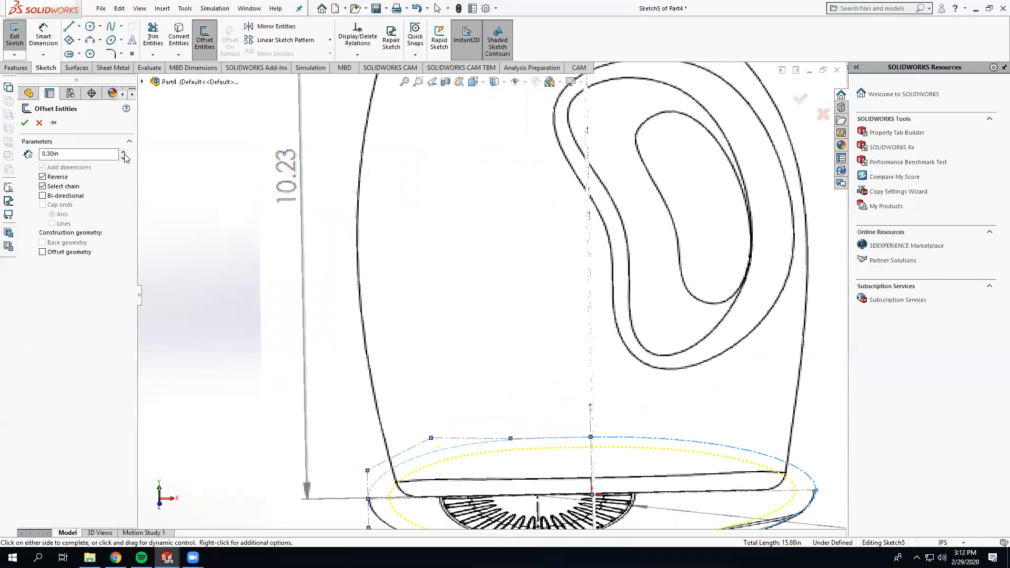
middle_click_drag(327, 312, 327, 307)
scroll(789, 490, "up", 2)
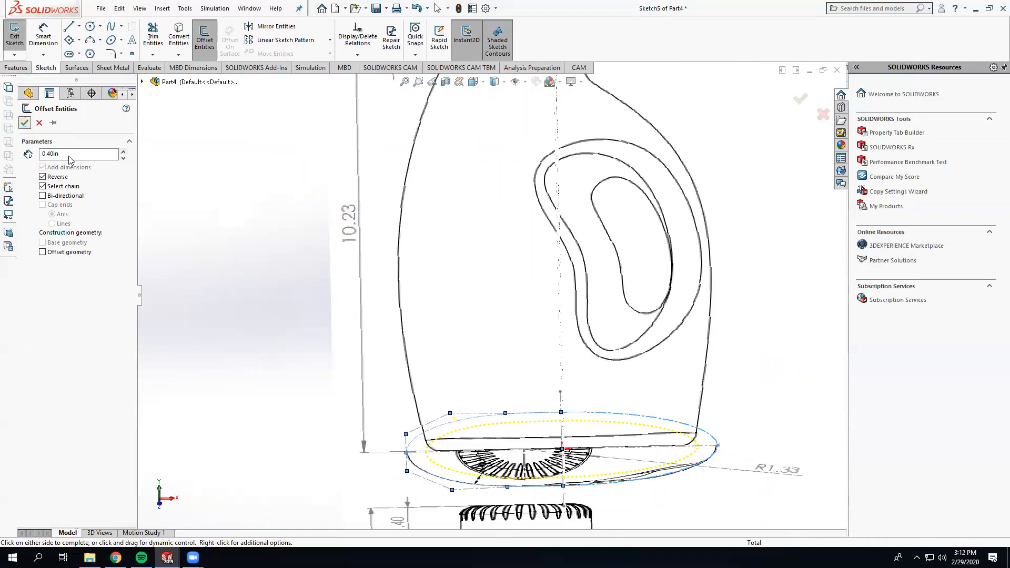
left_click(24, 122)
scroll(342, 356, "up", 2)
middle_click_drag(342, 356, 356, 381)
scroll(356, 380, "up", 2)
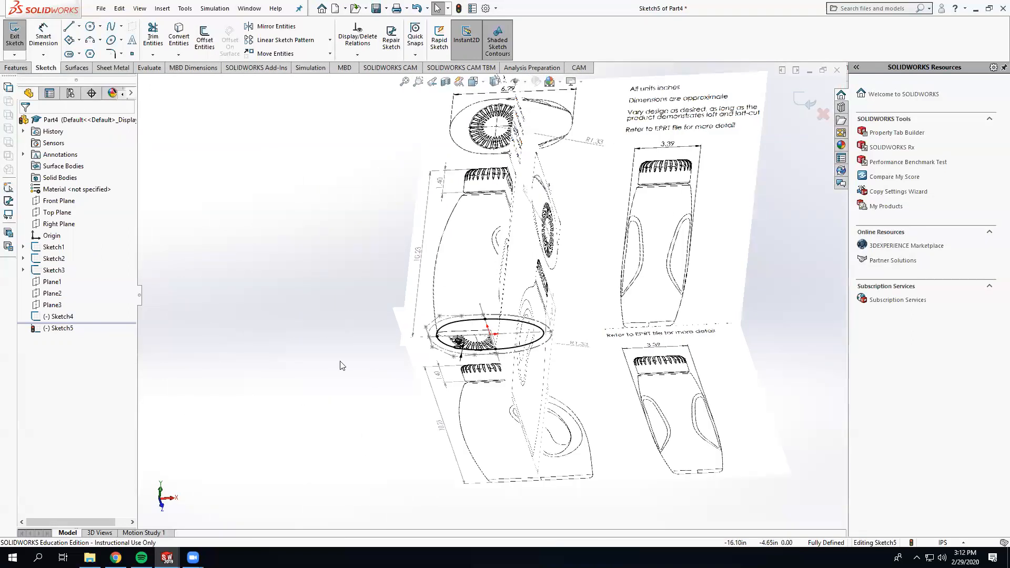
left_click(798, 96)
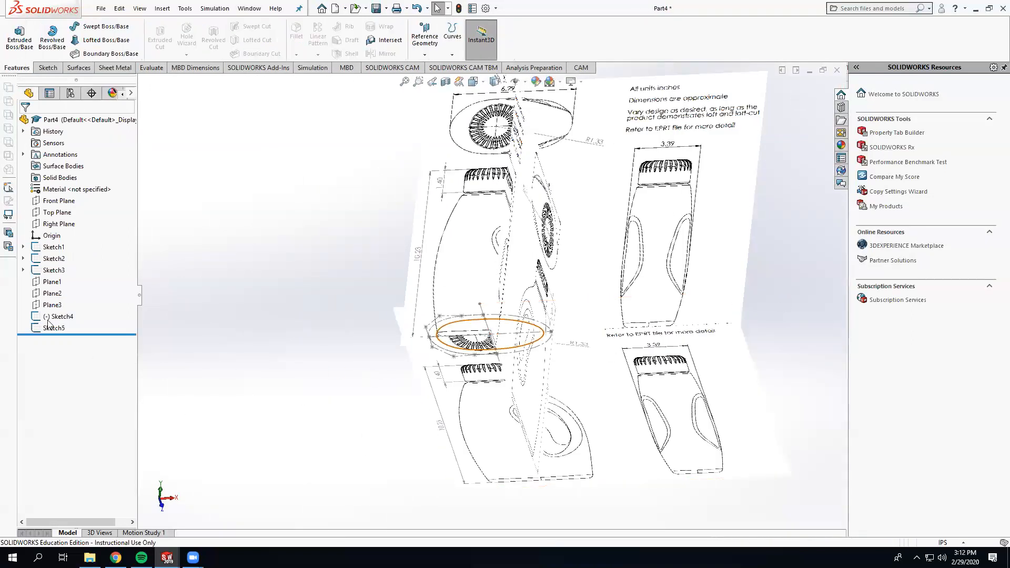
Show Plane1 and start a sketch on it
middle_click_drag(164, 294, 193, 264)
left_click(51, 283)
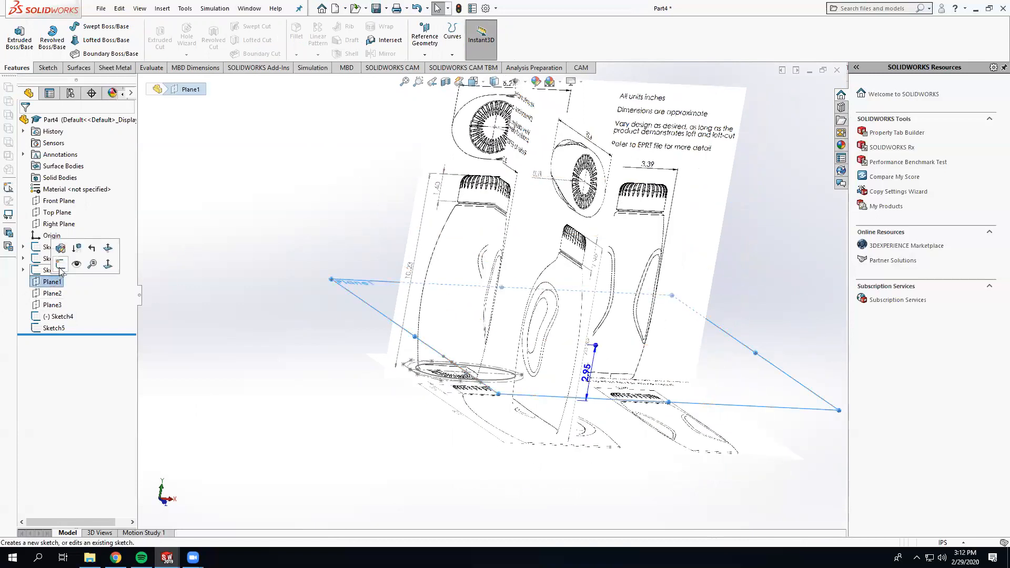
left_click(289, 359)
mouse_move(321, 384)
middle_mouse_down()
mouse_move(314, 393)
mouse_move(325, 387)
middle_mouse_up()
left_click(393, 286)
left_click(433, 247)
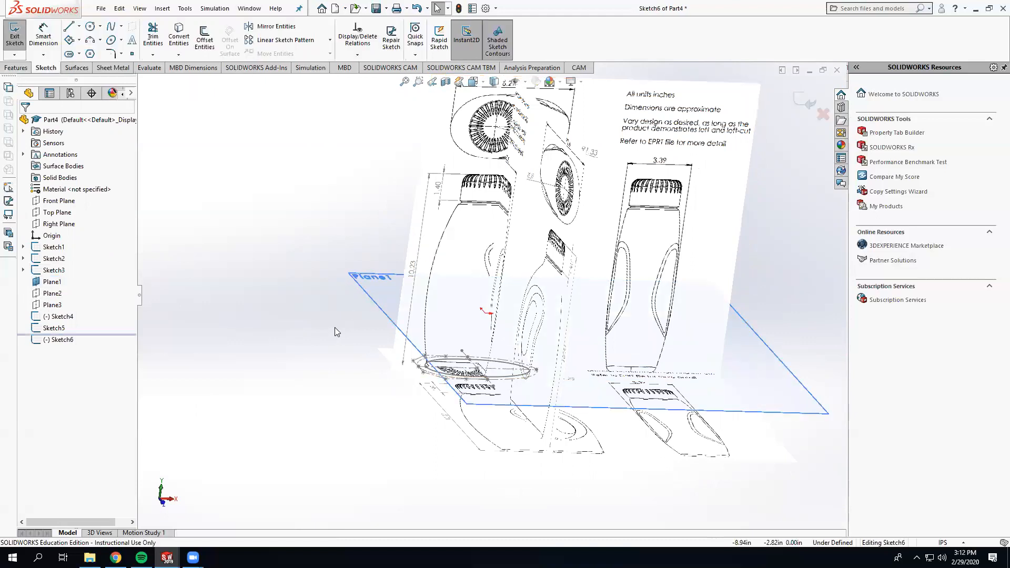
Try to offset the construction outline's style spline onto Plane1 by 0.40 in, and discard the attempt
middle_click_drag(408, 339, 415, 323)
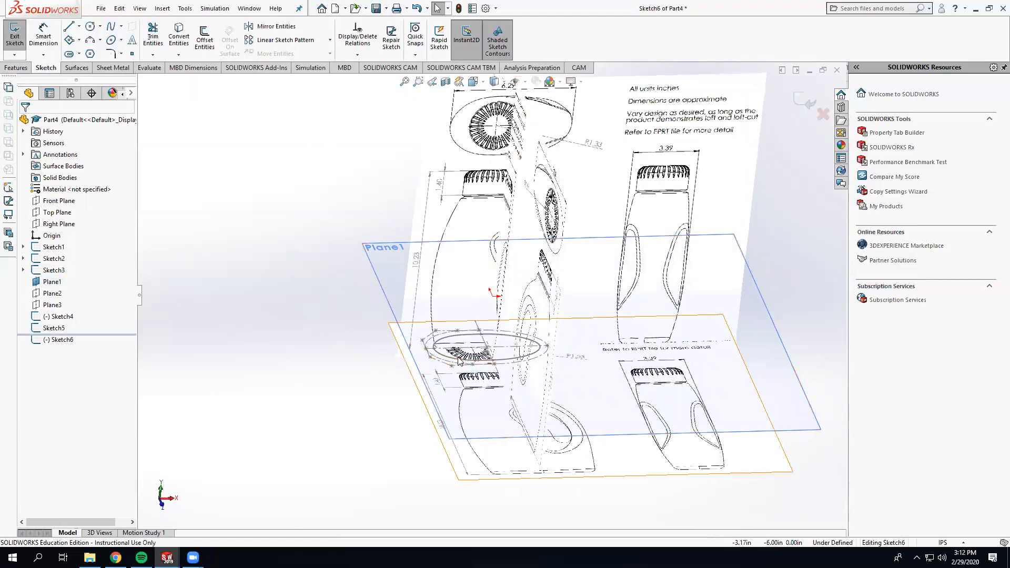
left_click(208, 53)
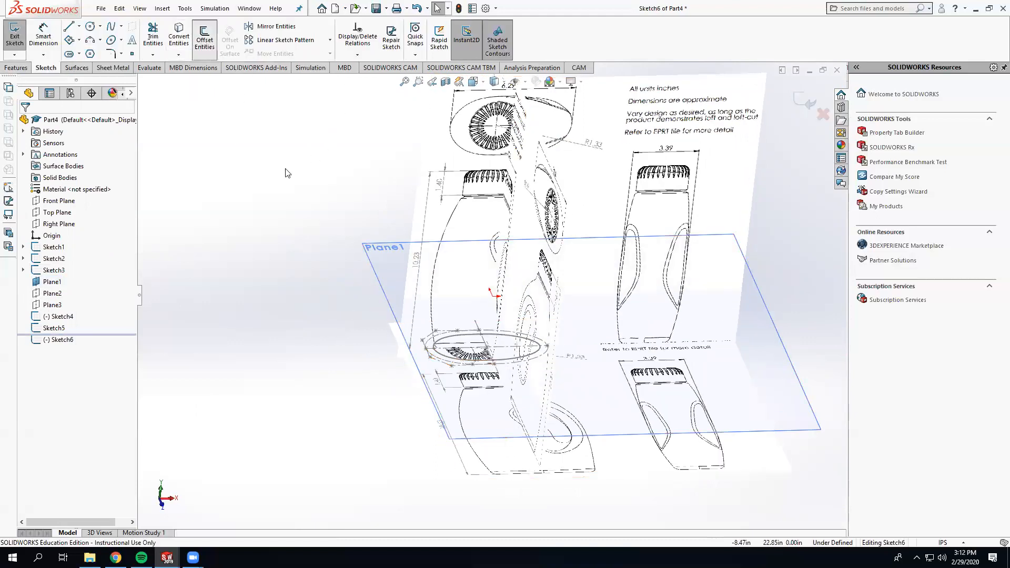
left_click(455, 363)
middle_click_drag(456, 365, 480, 361)
scroll(510, 360, "down", 5)
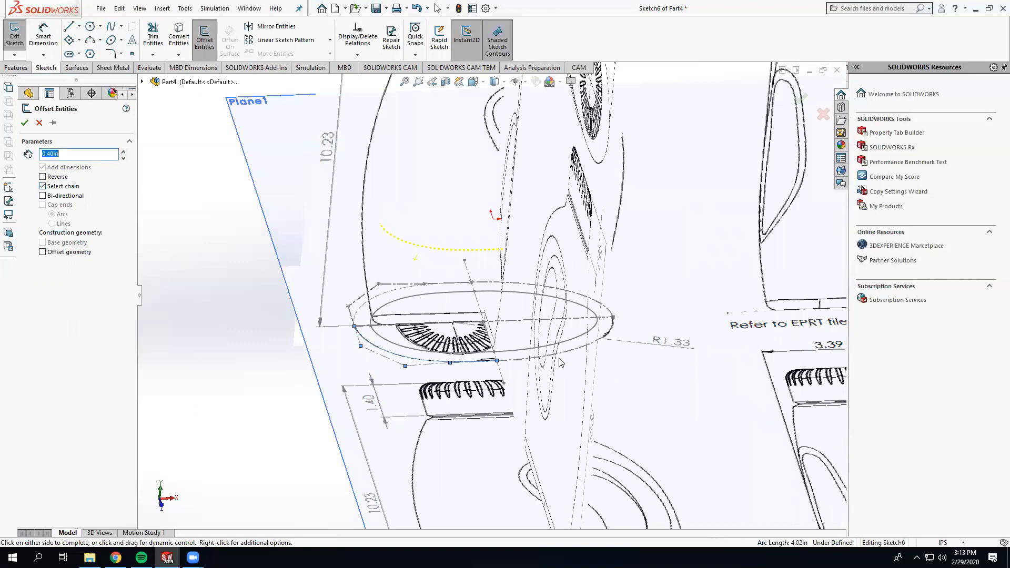
left_click(393, 293)
key("ctrl+z")
left_click(816, 98)
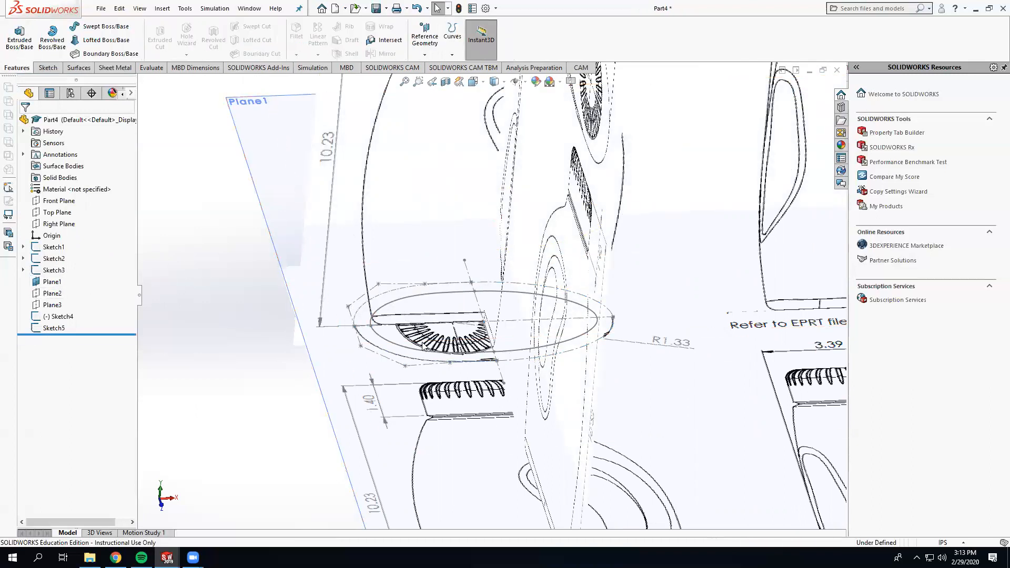
Edit the Top Plane outline sketch and turn off construction for all of its geometry
double_click(405, 360)
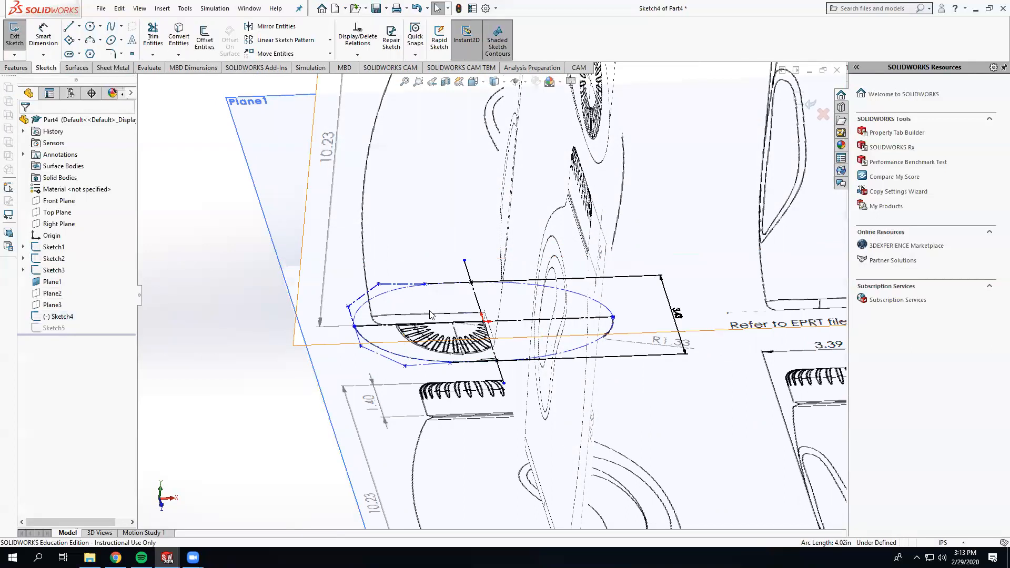
key("ctrl+a")
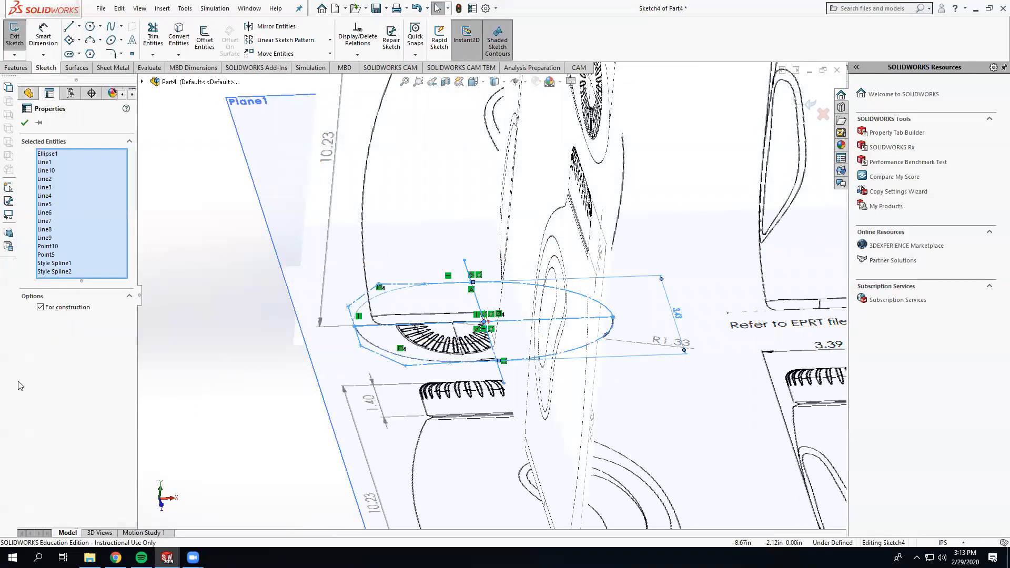
left_click(41, 308)
left_click(263, 380)
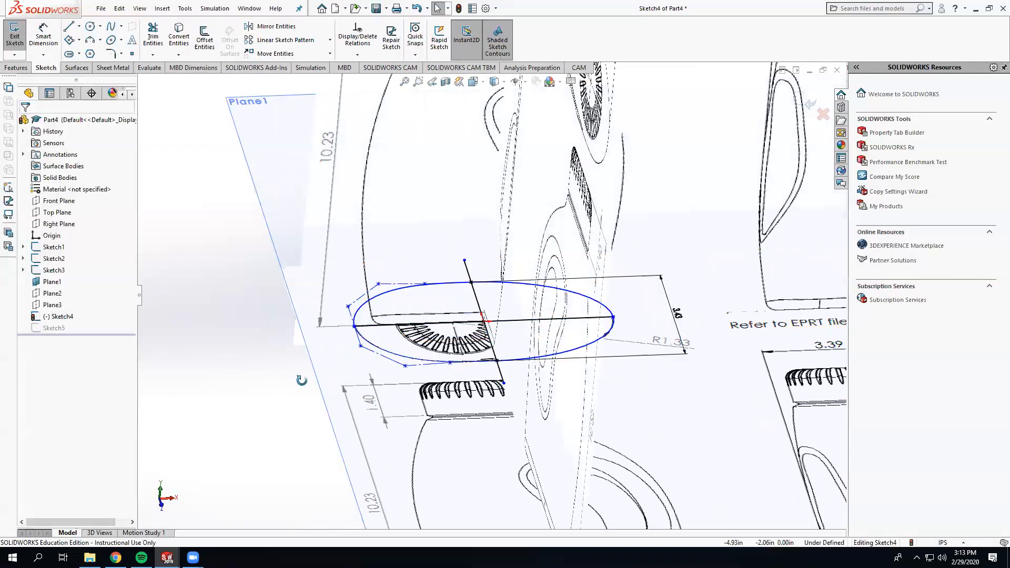
Examine the outline sketch against the reference pictures and Plane1 from above and below
middle_click_drag(302, 379, 343, 398)
scroll(344, 399, "up", 3)
scroll(295, 121, "down", 3)
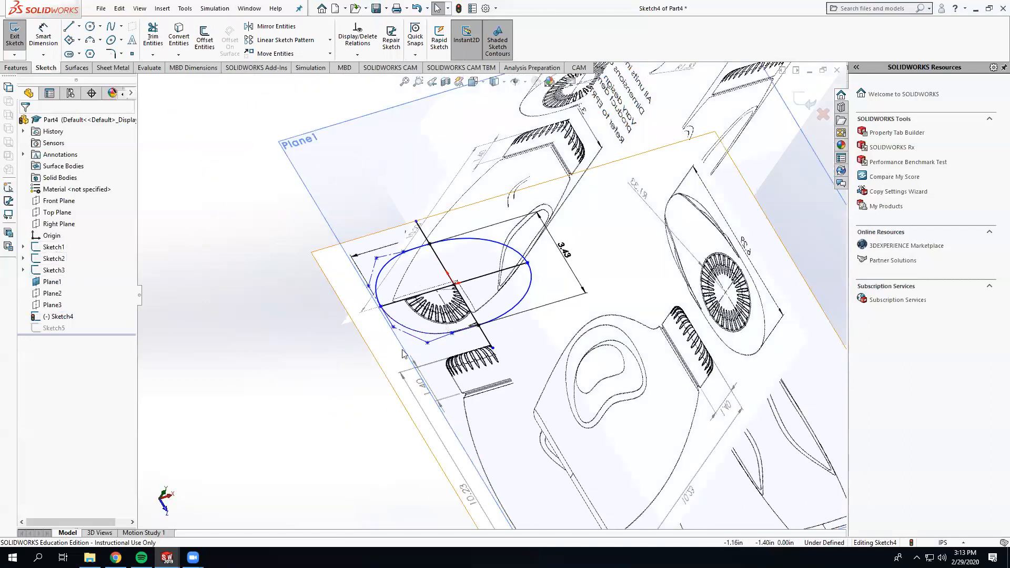
middle_click_drag(353, 339, 384, 336)
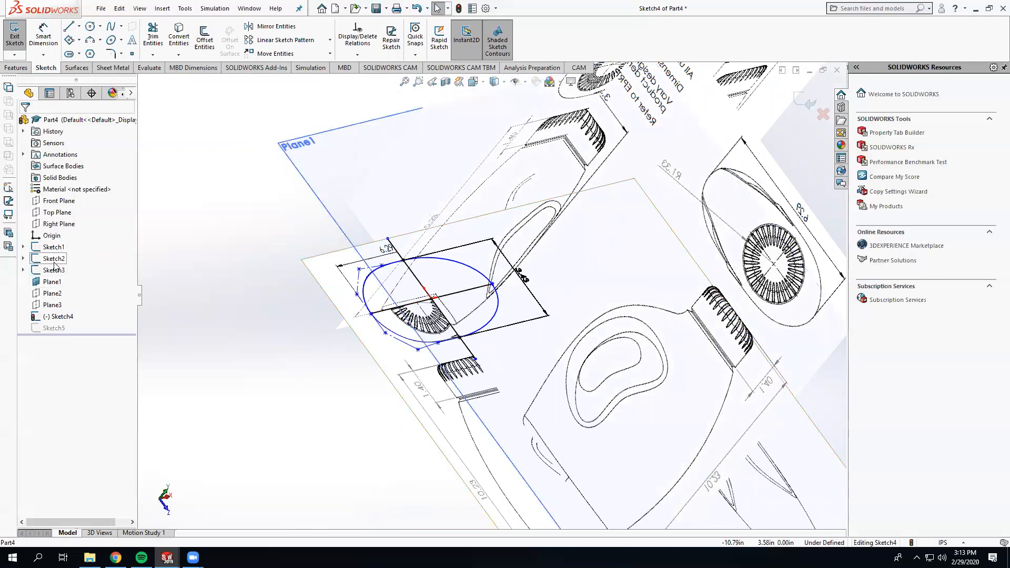
left_click(51, 251)
left_click(53, 270)
left_click(57, 253)
mouse_move(308, 344)
middle_mouse_down()
mouse_move(462, 316)
mouse_move(504, 288)
mouse_move(86, 327)
middle_mouse_up()
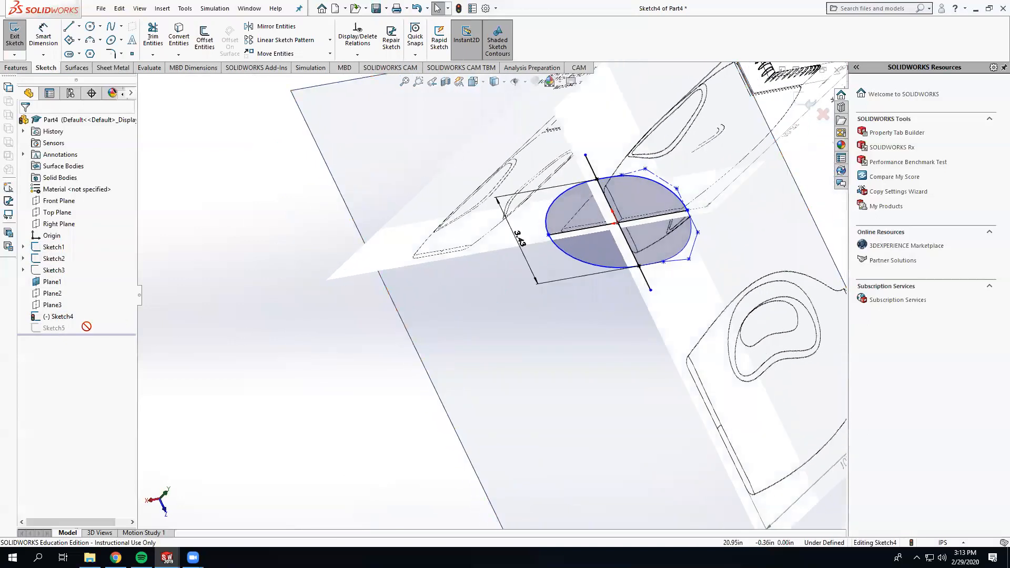
left_click(55, 271)
mouse_move(166, 316)
middle_mouse_down()
mouse_move(291, 338)
mouse_move(190, 388)
mouse_move(205, 376)
middle_mouse_up()
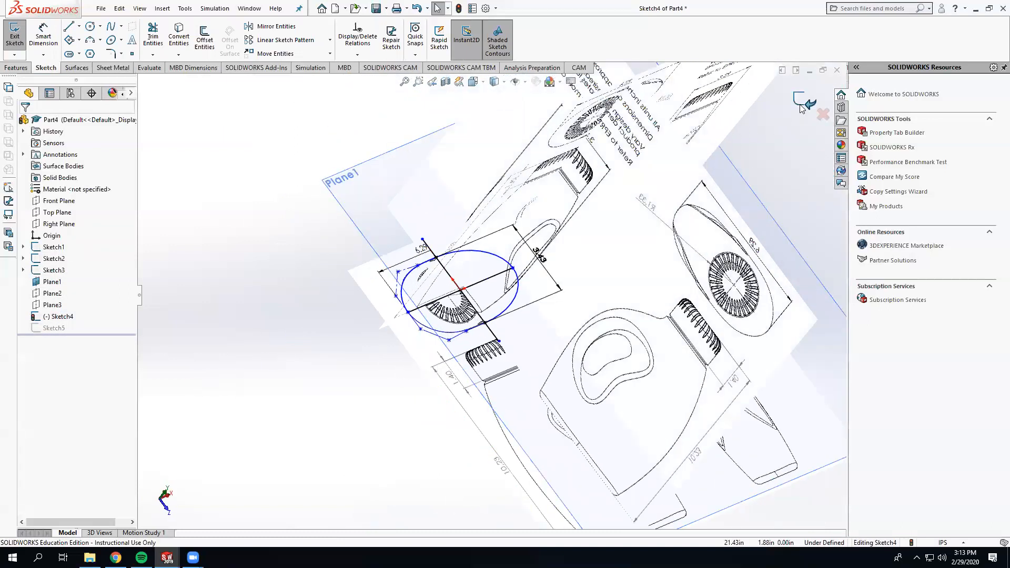
Close the outline sketch and start a new sketch on Plane1
left_click(799, 107)
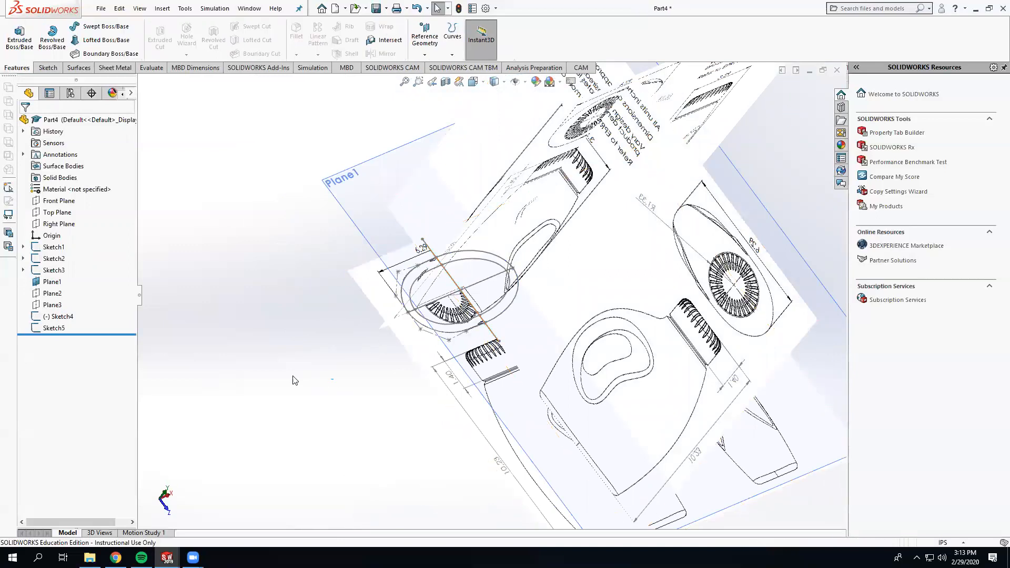
left_click(48, 327)
mouse_move(177, 348)
middle_mouse_down()
mouse_move(290, 341)
mouse_move(335, 315)
middle_mouse_up()
left_click(379, 249)
left_click(335, 315)
left_click(388, 230)
left_click(433, 200)
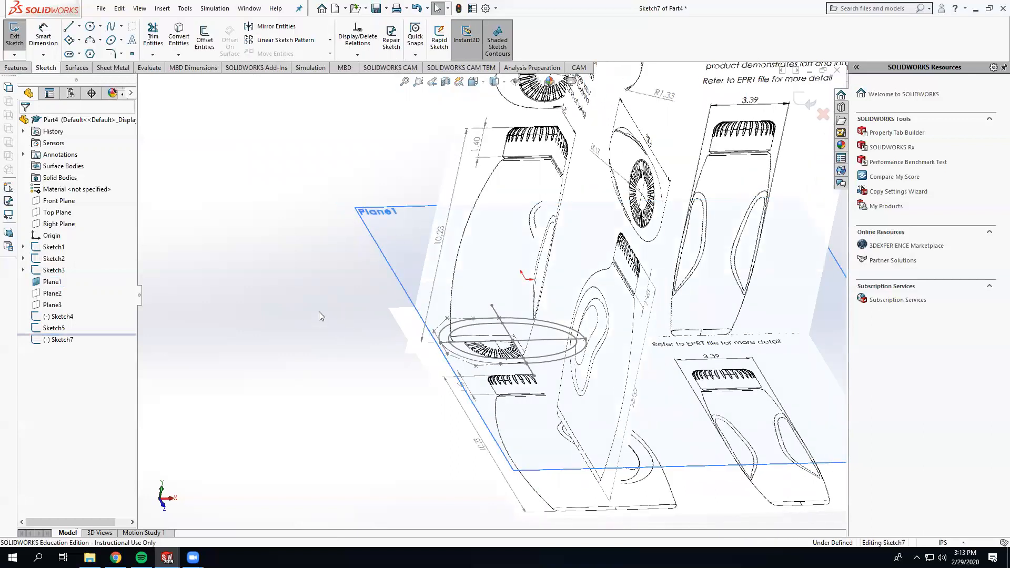
Offset the full outer base outline by 0.10 in into the Plane1 sketch
left_click(199, 46)
middle_click_drag(526, 337, 526, 275)
middle_click_drag(424, 335, 417, 364)
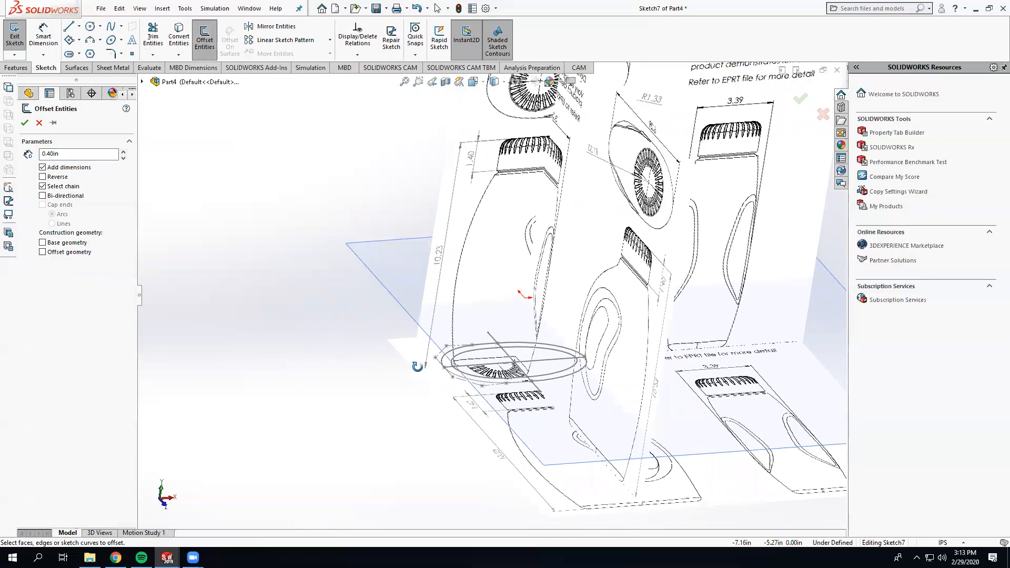
scroll(484, 375, "down", 3)
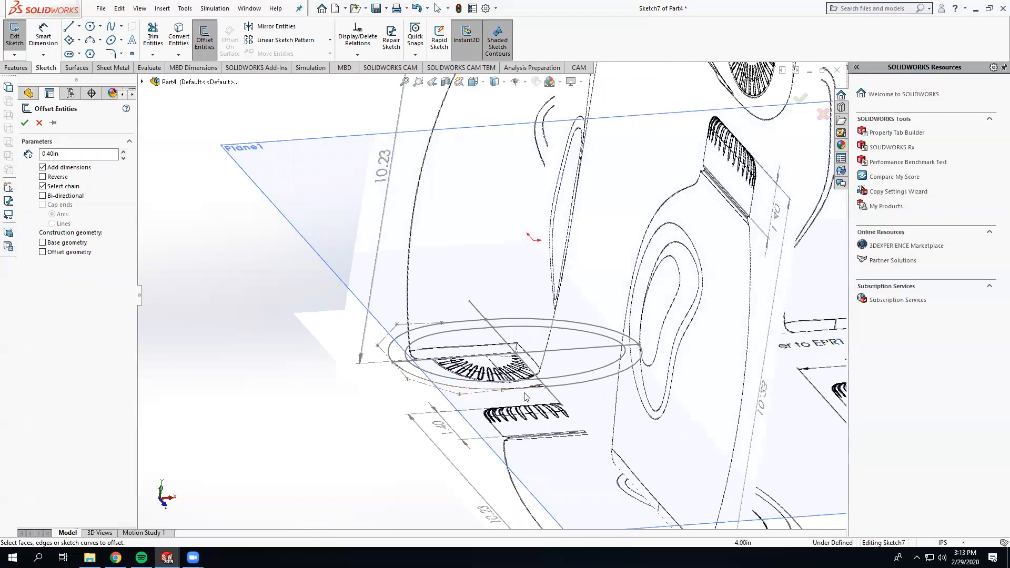
middle_click_drag(458, 391, 571, 351)
left_click(572, 352)
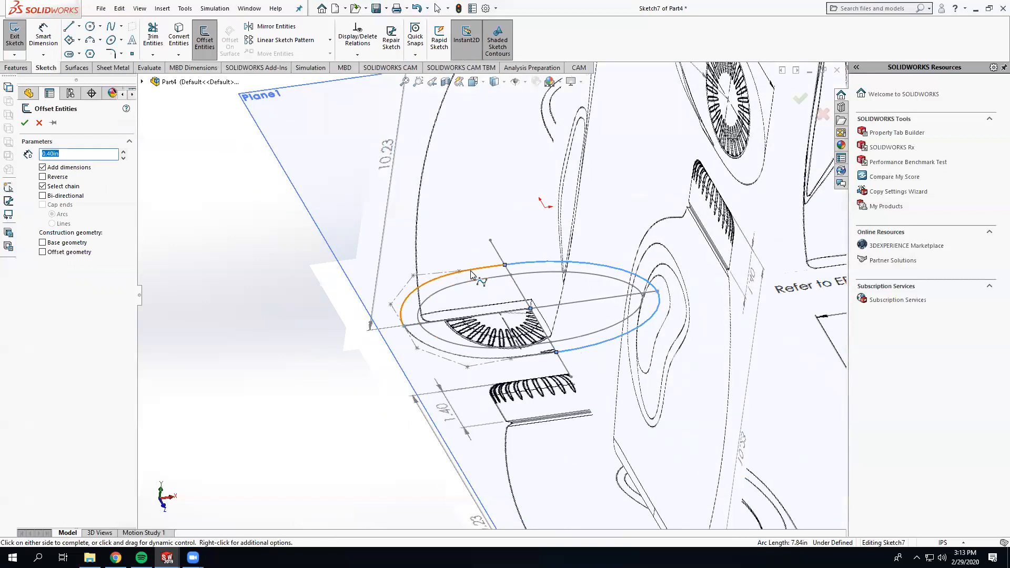
left_click(438, 282)
middle_click_drag(454, 345, 425, 291)
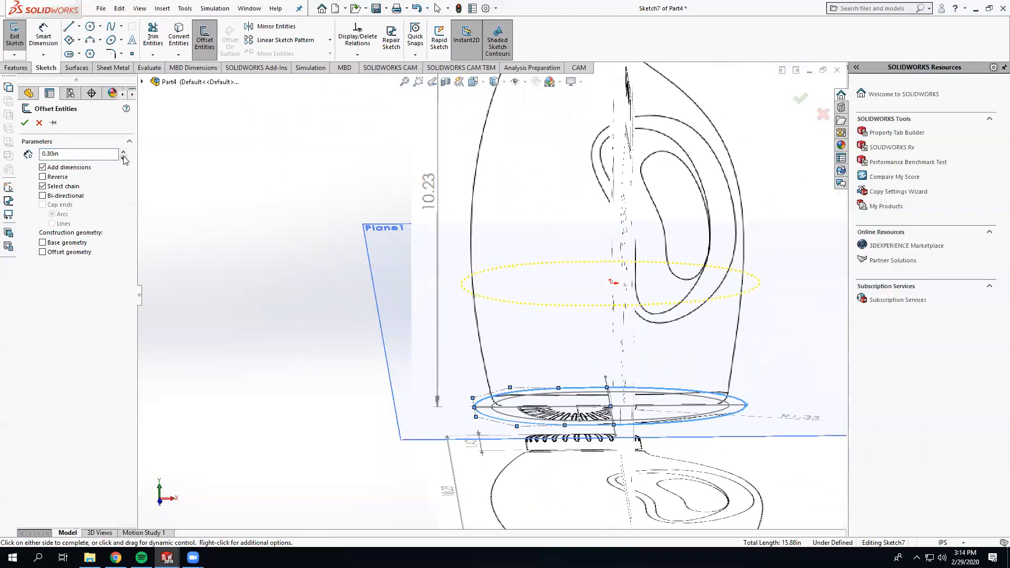
middle_click_drag(458, 243, 448, 224)
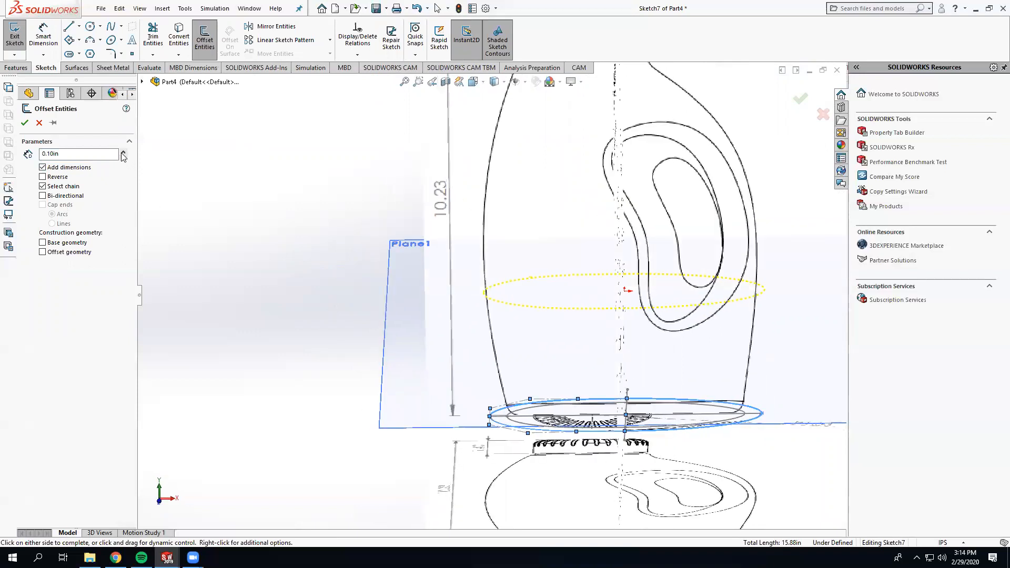
middle_click_drag(482, 246, 473, 231)
left_click(24, 122)
Check the offset outline against the reference pictures and delete its handle-side half
middle_click_drag(416, 315, 282, 361)
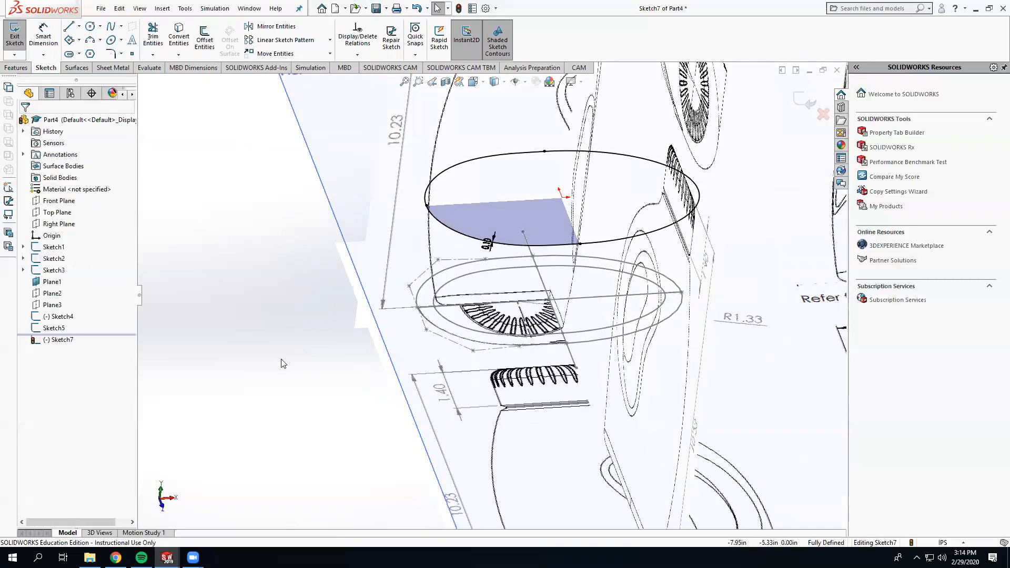
middle_click_drag(507, 275, 663, 231)
scroll(674, 225, "up", 2)
scroll(674, 224, "down", 1)
scroll(675, 228, "down", 3)
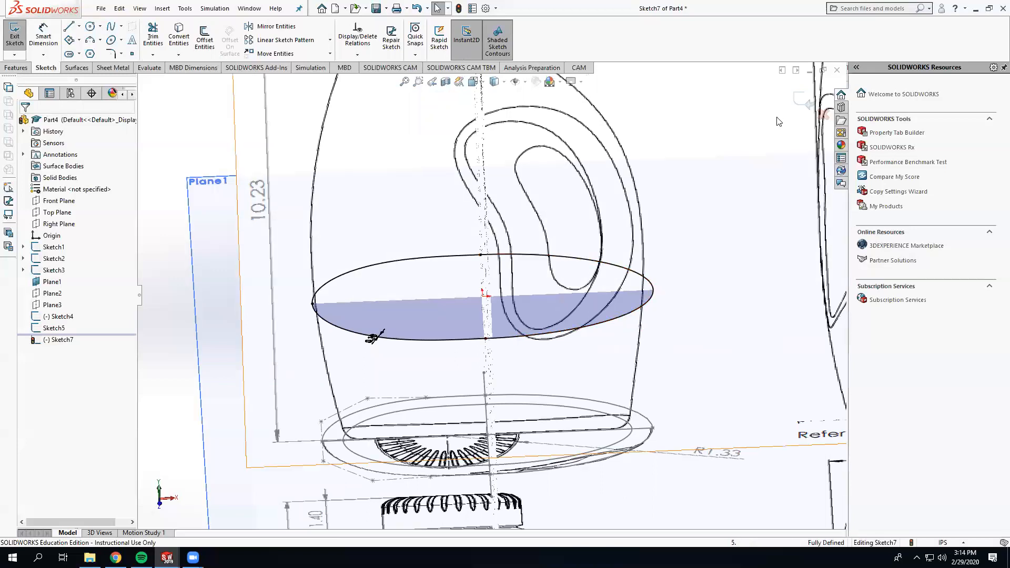
key("ctrl+8")
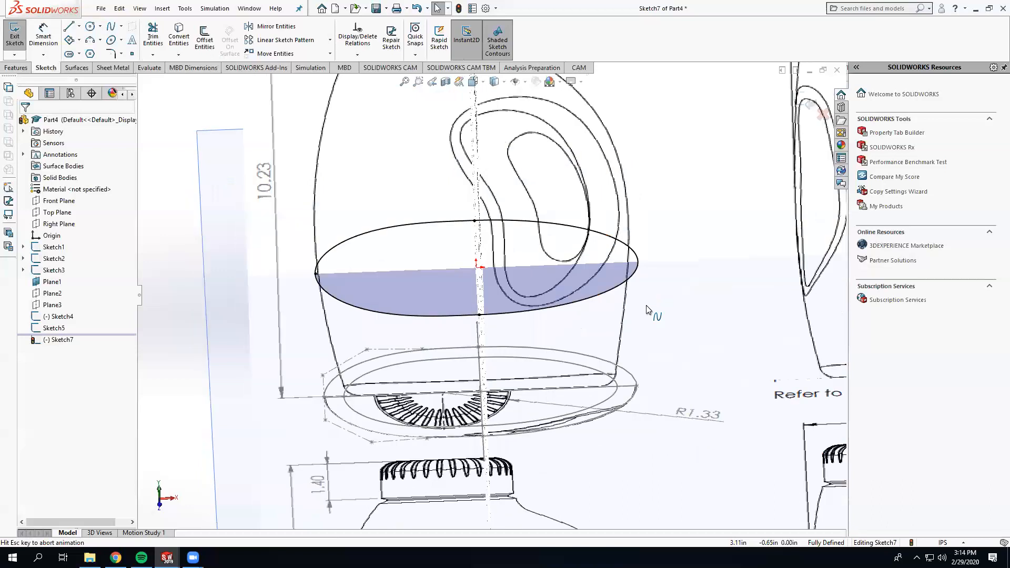
scroll(499, 222, "down", 5)
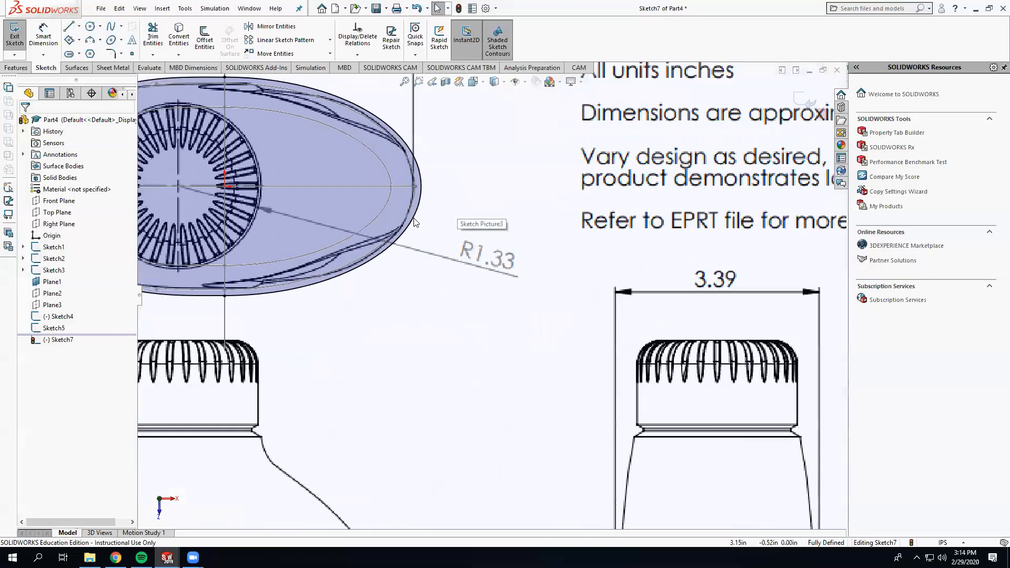
left_click(413, 222)
key("Delete")
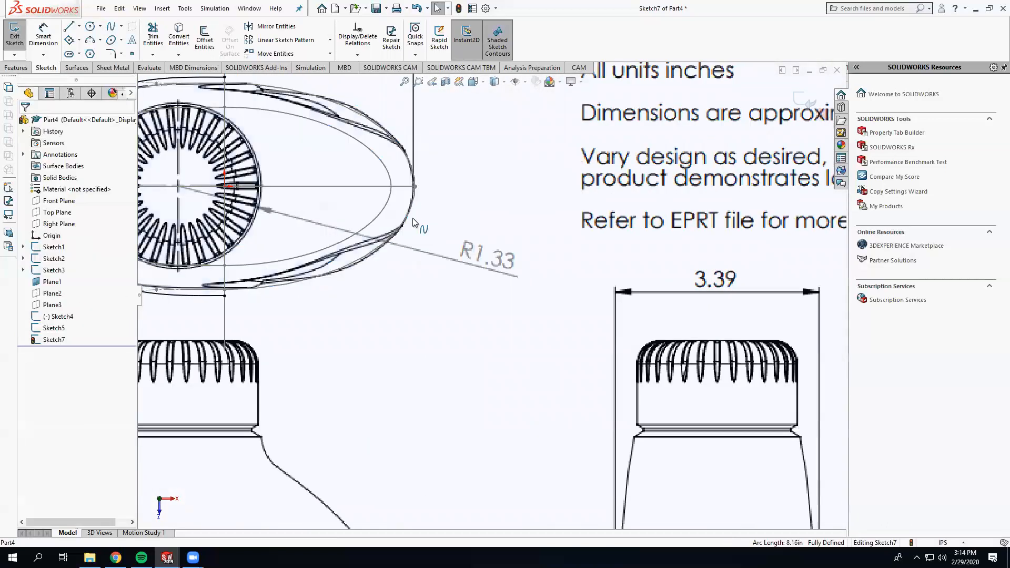
Draw an ellipse centred on the origin through the remaining offset curve's end, reaching the handle-side bottle edge with a major radius of about 3.10 in
scroll(413, 223, "up", 3)
scroll(239, 80, "down", 1)
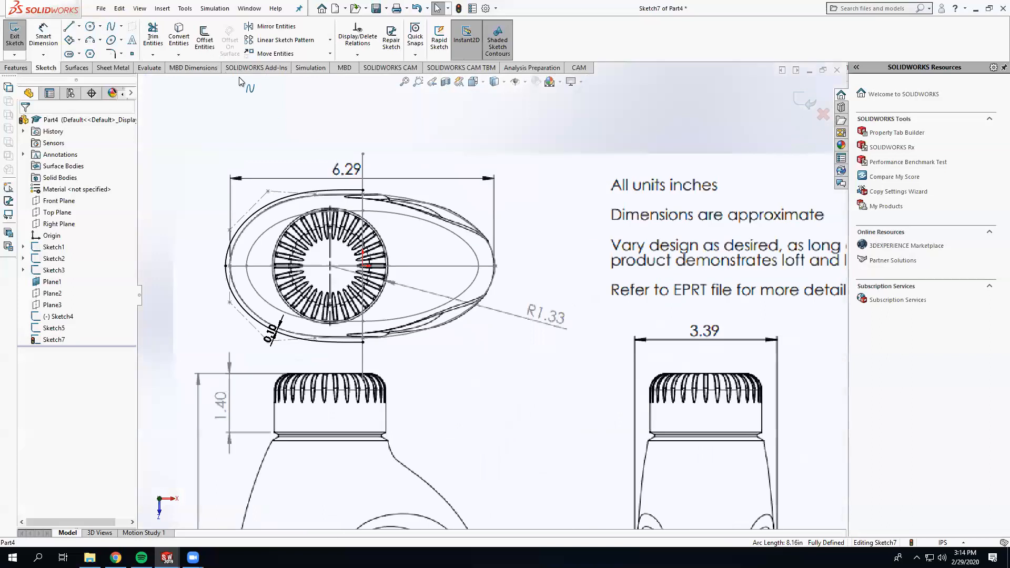
left_click(115, 40)
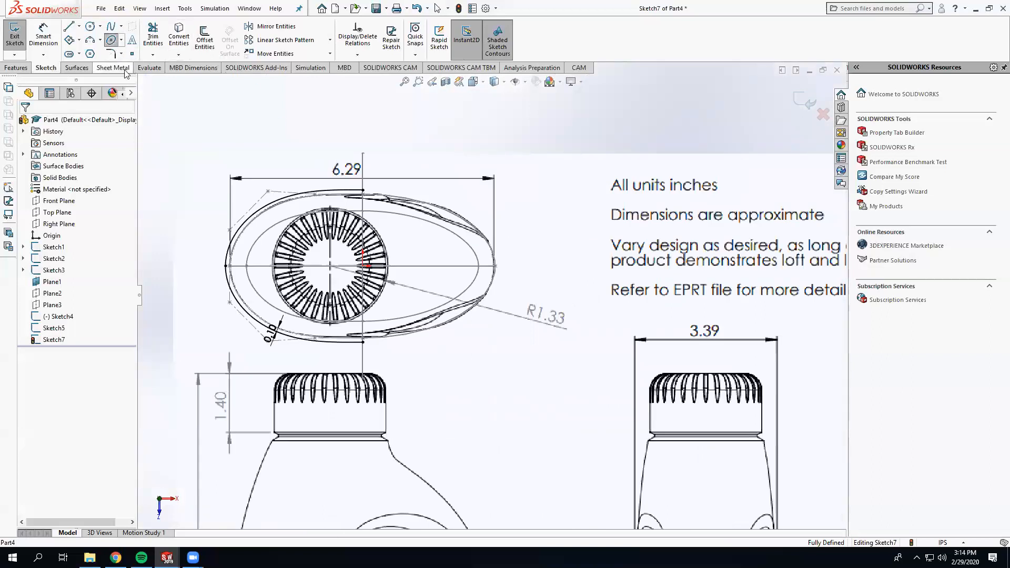
left_click(363, 266)
left_click(363, 190)
middle_click_drag(490, 264, 488, 196)
scroll(468, 421, "down", 1)
middle_click_drag(466, 413, 442, 334)
scroll(475, 448, "up", 2)
scroll(526, 445, "down", 2)
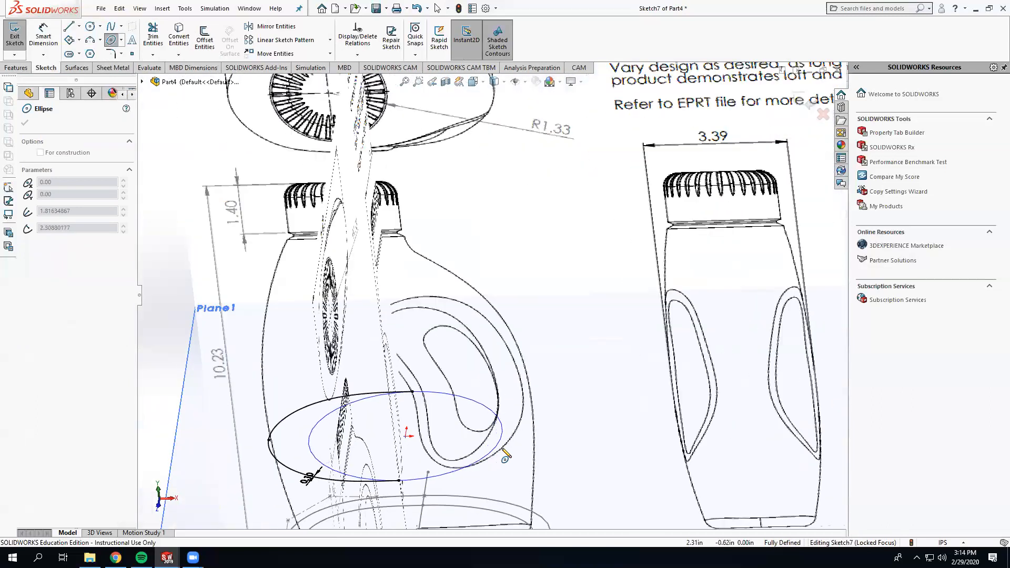
left_click(538, 448)
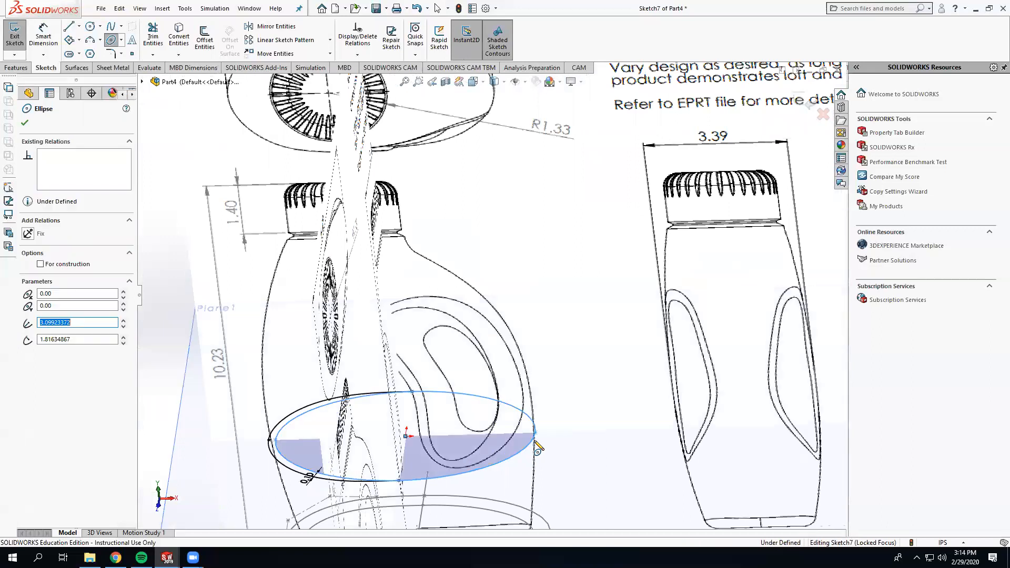
key("Escape")
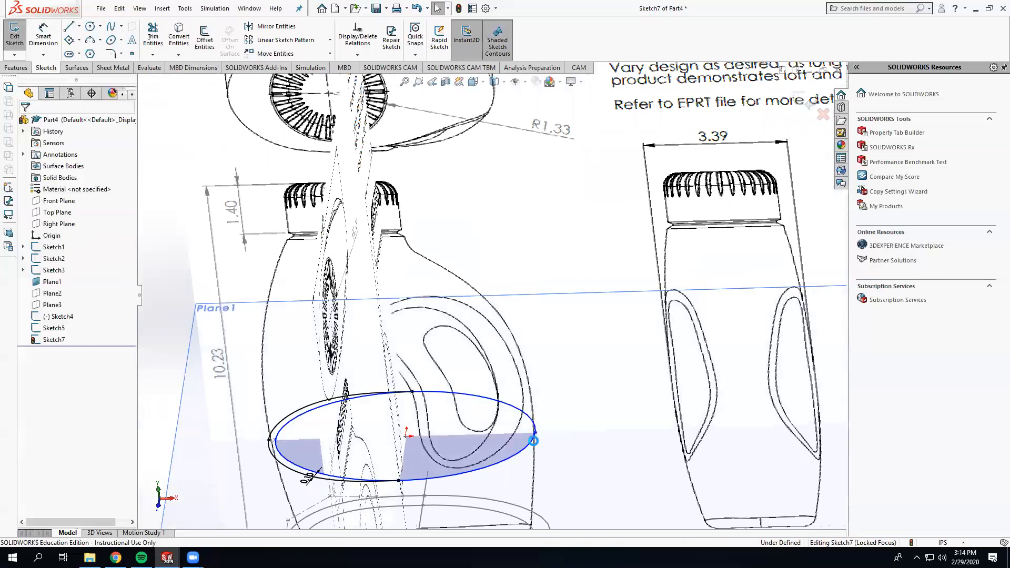
Trim away the half of the ellipse that lies inside the remaining offset curve
left_click(153, 38)
scroll(307, 455, "down", 4)
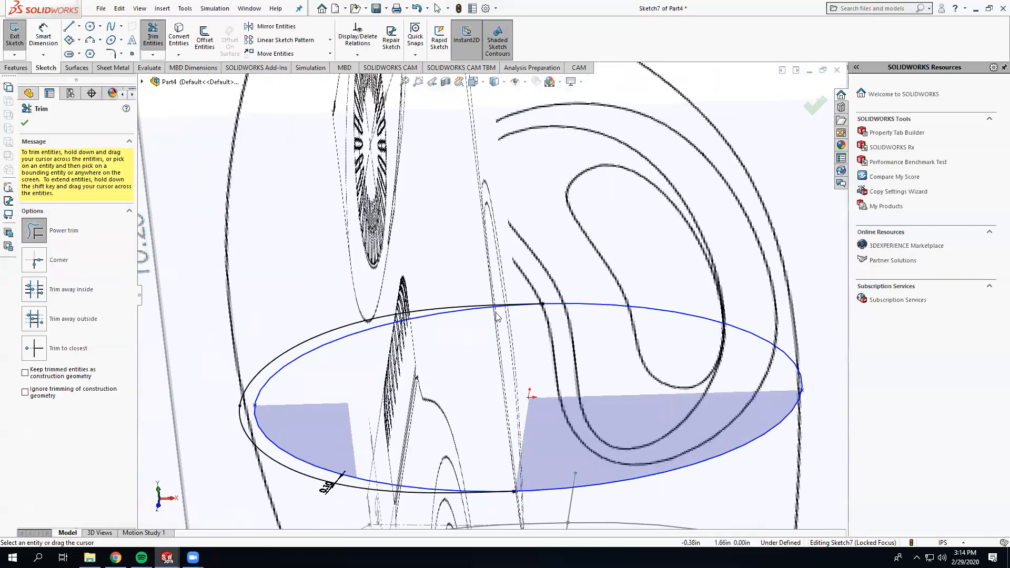
left_click(367, 332)
key("Escape")
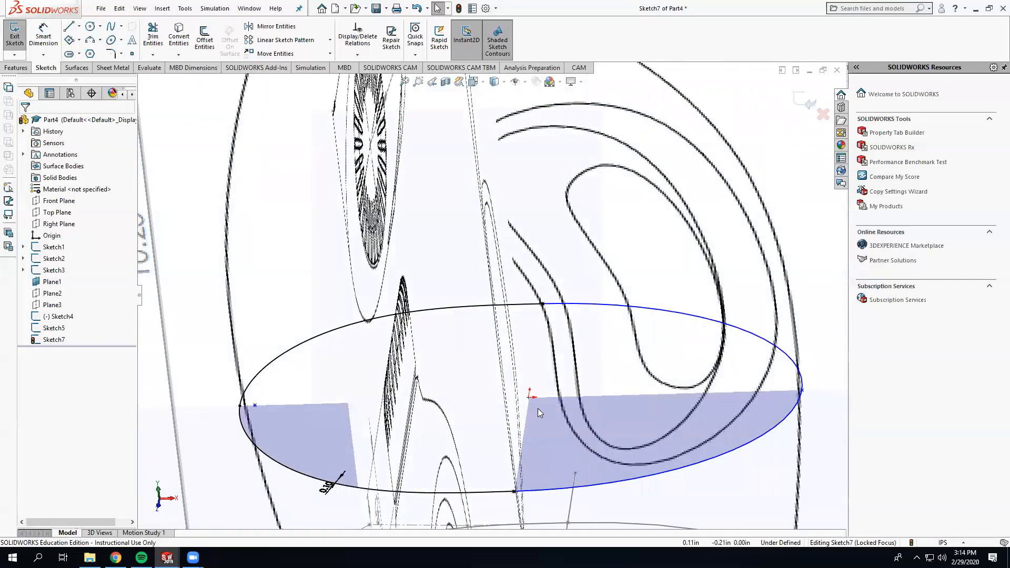
Draw a horizontal centerline from the origin to the ellipse's handle-side vertex
middle_click_drag(538, 408, 543, 416)
scroll(543, 417, "up", 1)
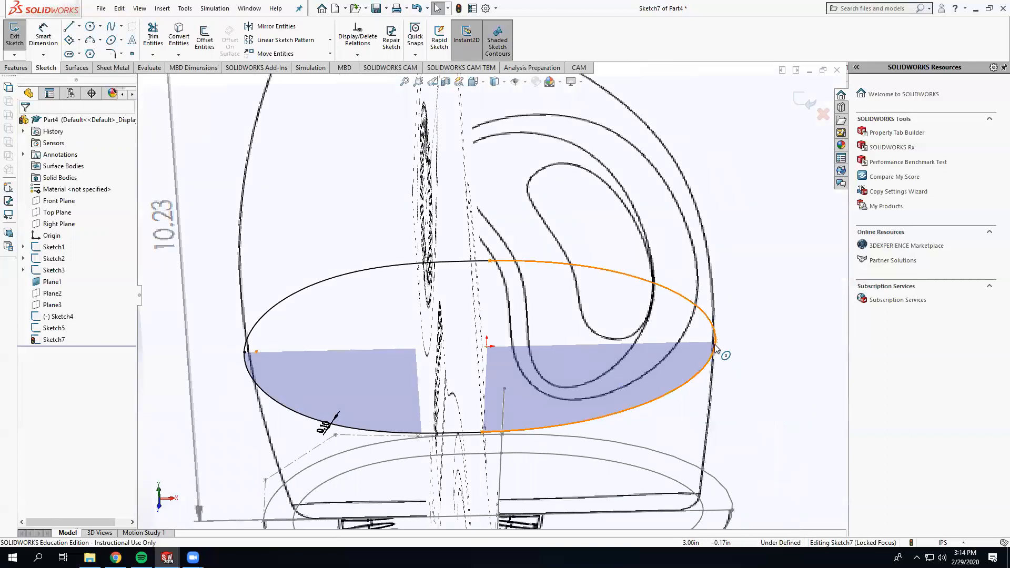
left_click(79, 27)
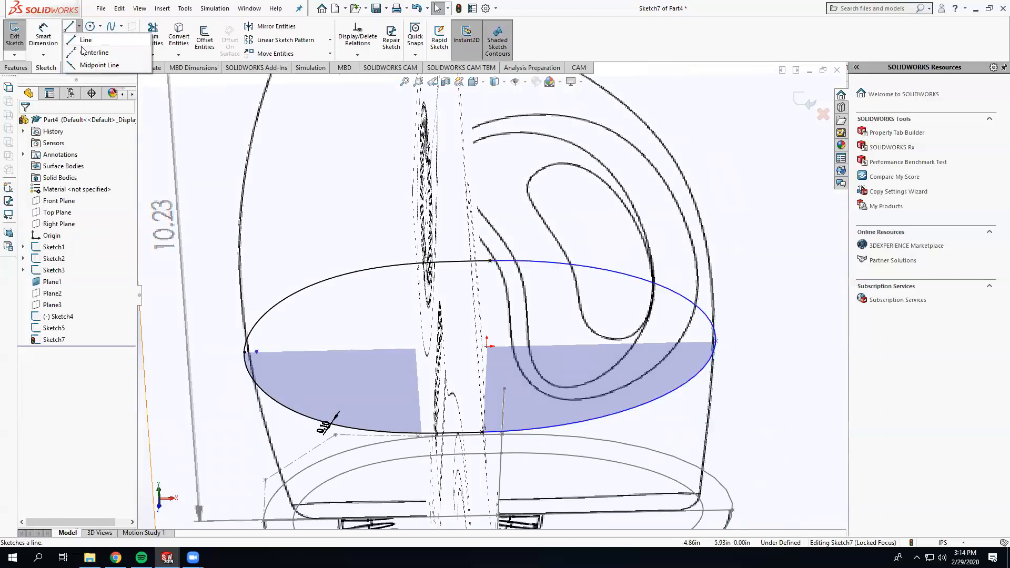
left_click(89, 47)
left_click(716, 341)
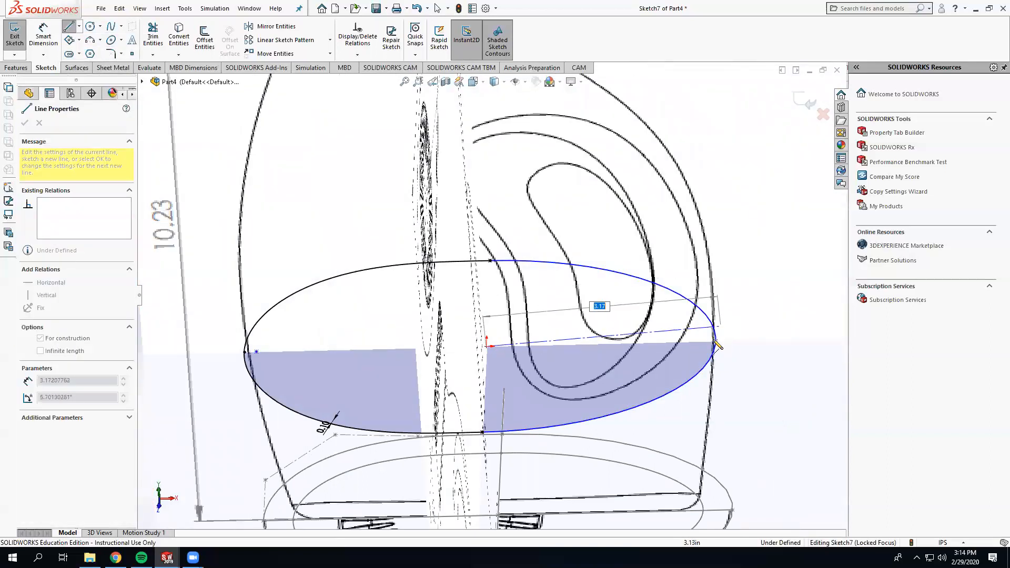
key("Escape")
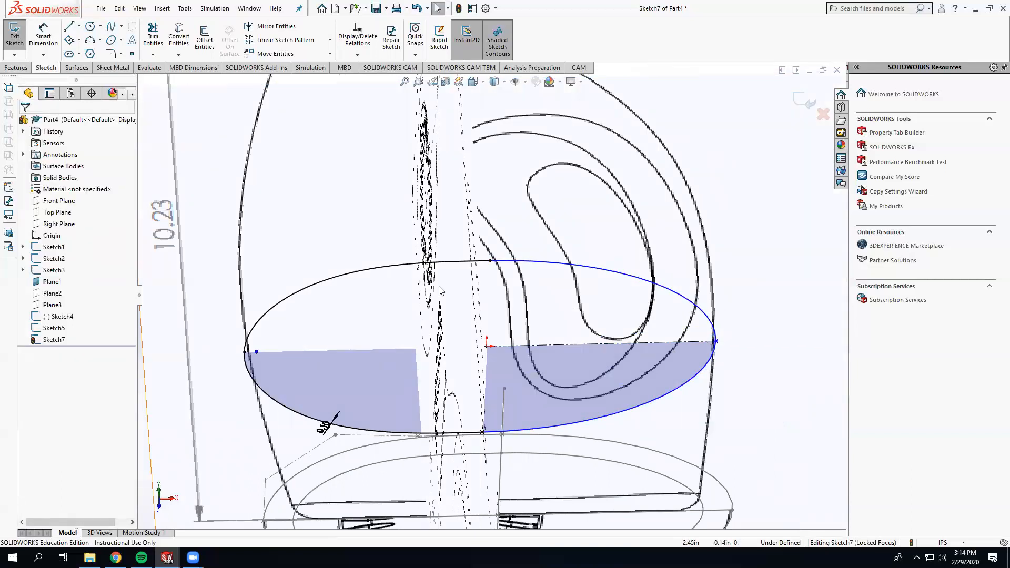
Dimension the distance from the origin to the ellipse's handle-side vertex
left_click(43, 36)
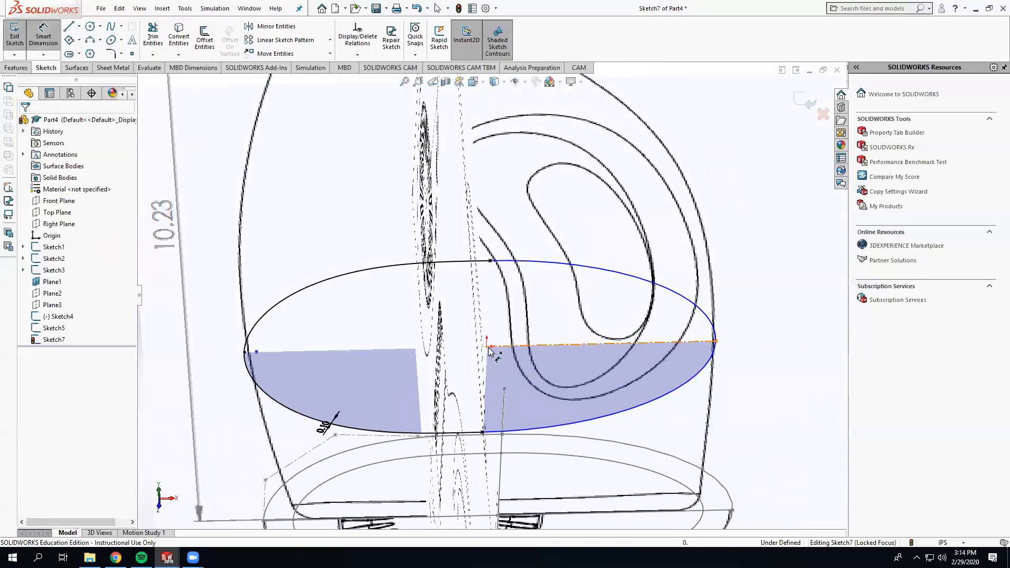
left_click(715, 342)
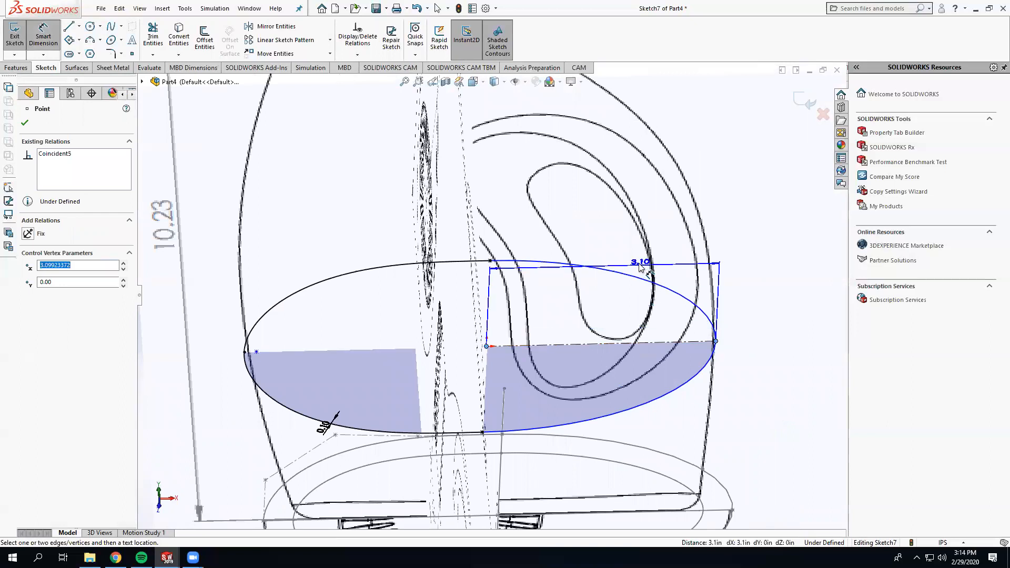
left_click(605, 235)
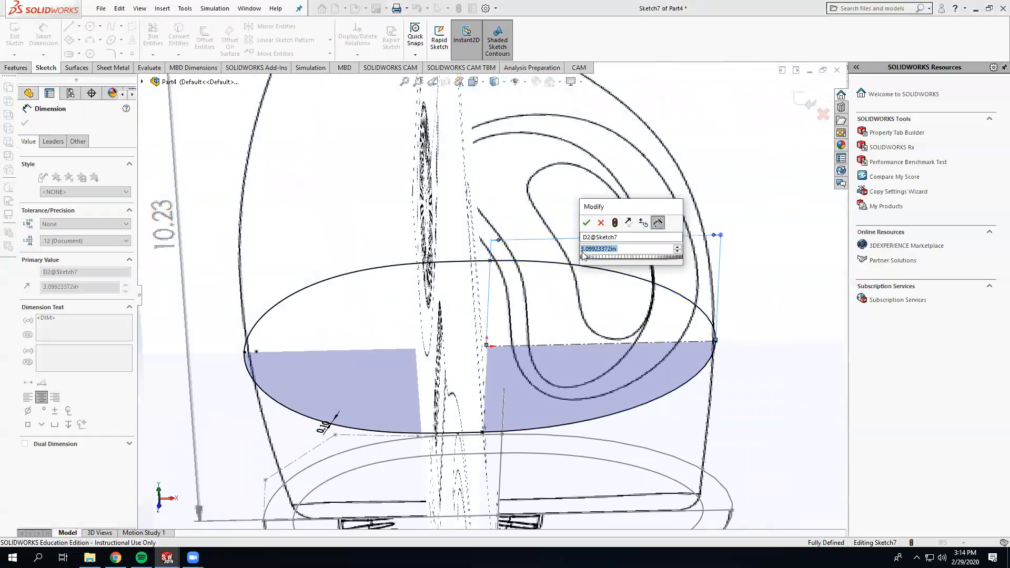
left_click(586, 223)
key("Escape")
Try a tangent relation between the half ellipse and the offset spline, and delete that relation
middle_click_drag(535, 338, 526, 416)
scroll(526, 280, "up", 2)
scroll(524, 279, "up", 5)
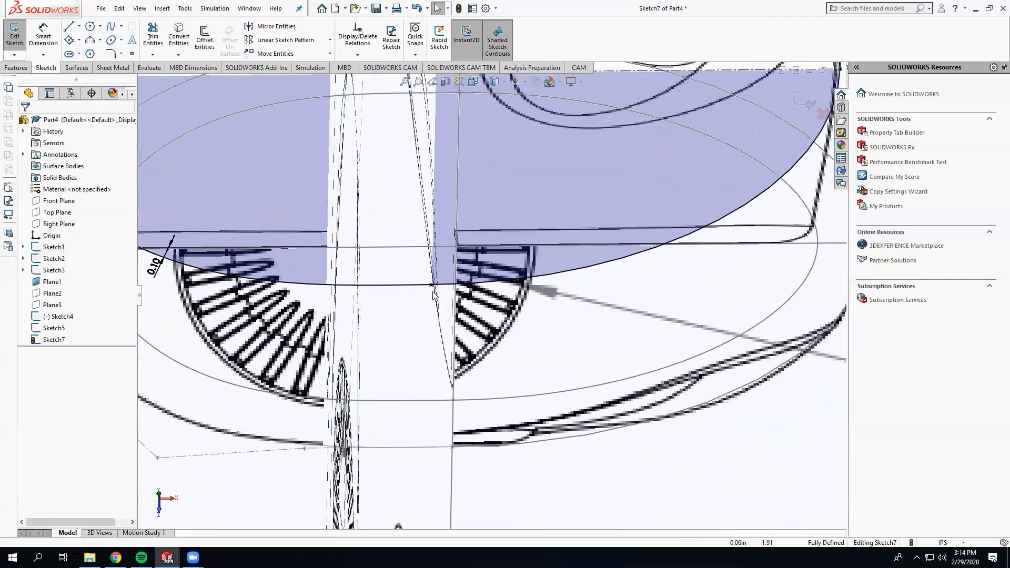
left_click(427, 284)
left_click(426, 284, "ctrl")
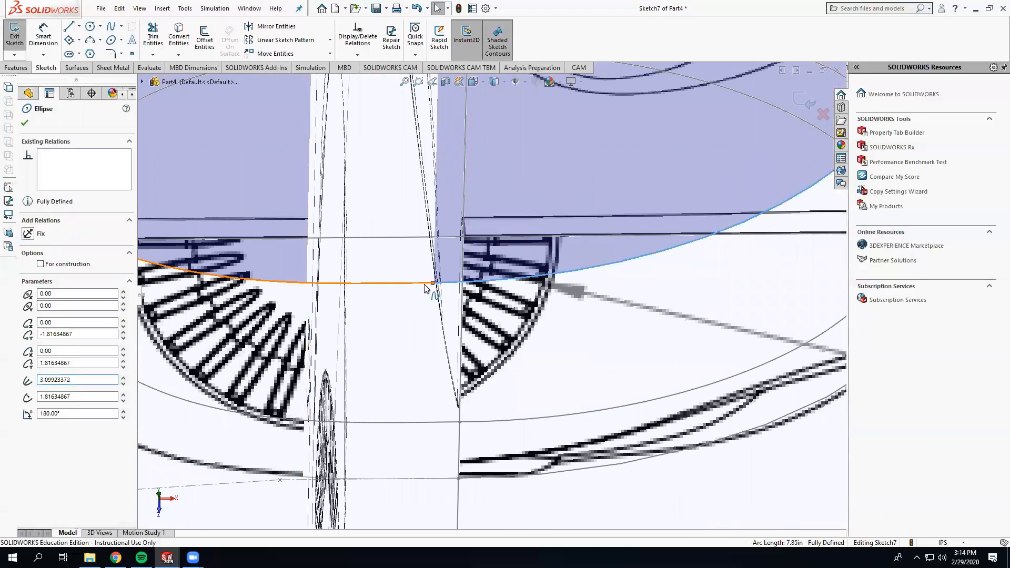
left_click(29, 293)
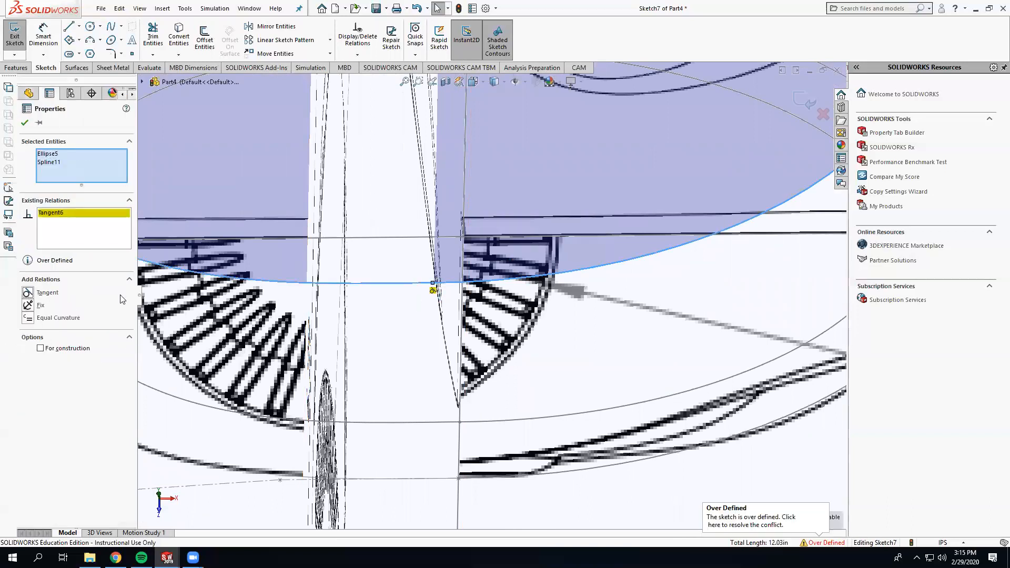
right_click(62, 214)
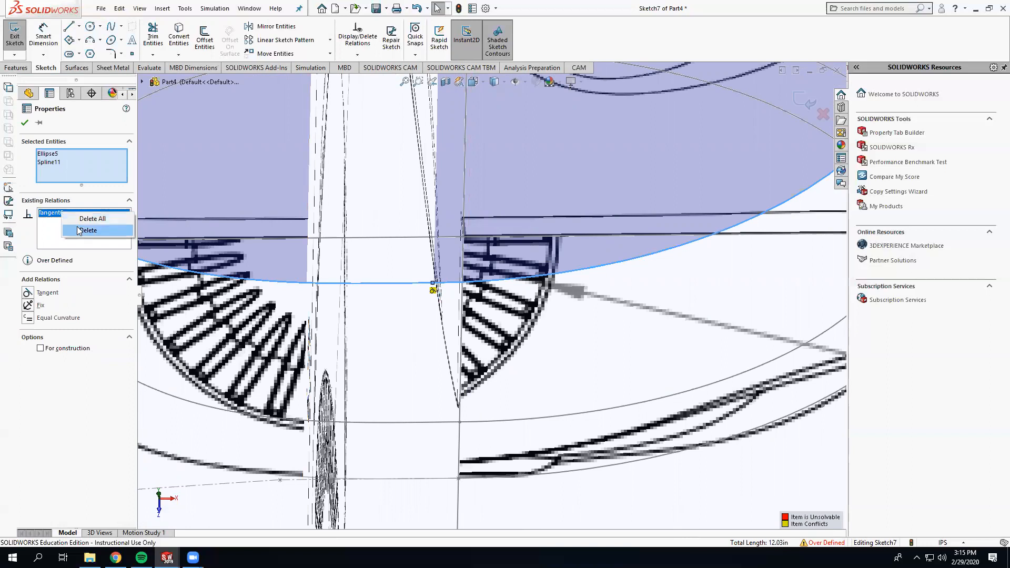
left_click(79, 220)
left_click(279, 346)
scroll(543, 321, "up", 6)
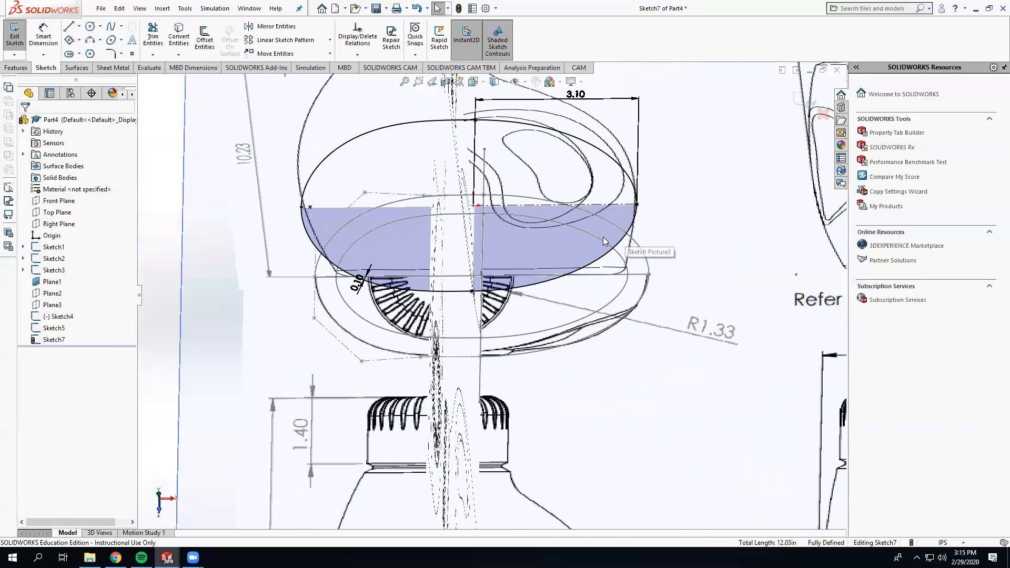
Delete the dimension between the origin and the ellipse's handle-side vertex
double_click(576, 95)
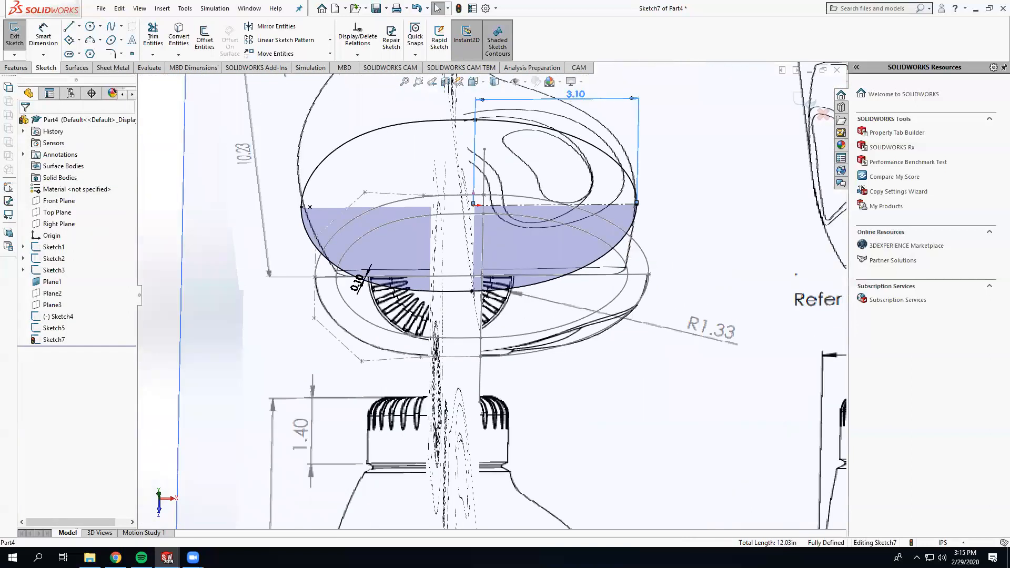
right_click(577, 104)
left_click(589, 225)
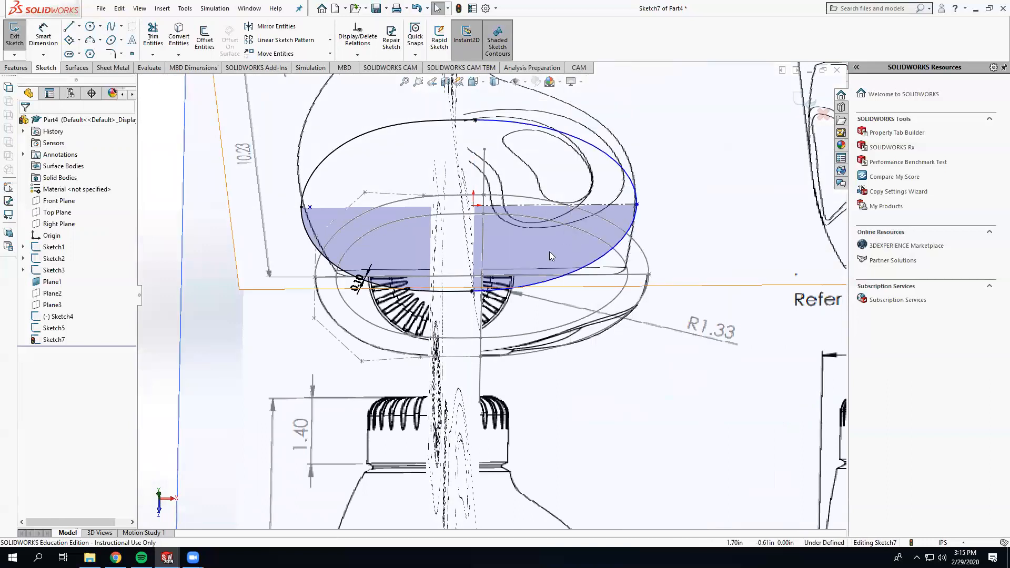
Try making the half ellipse tangent to the offset spline without the length dimension, and undo the relation
left_click(500, 121)
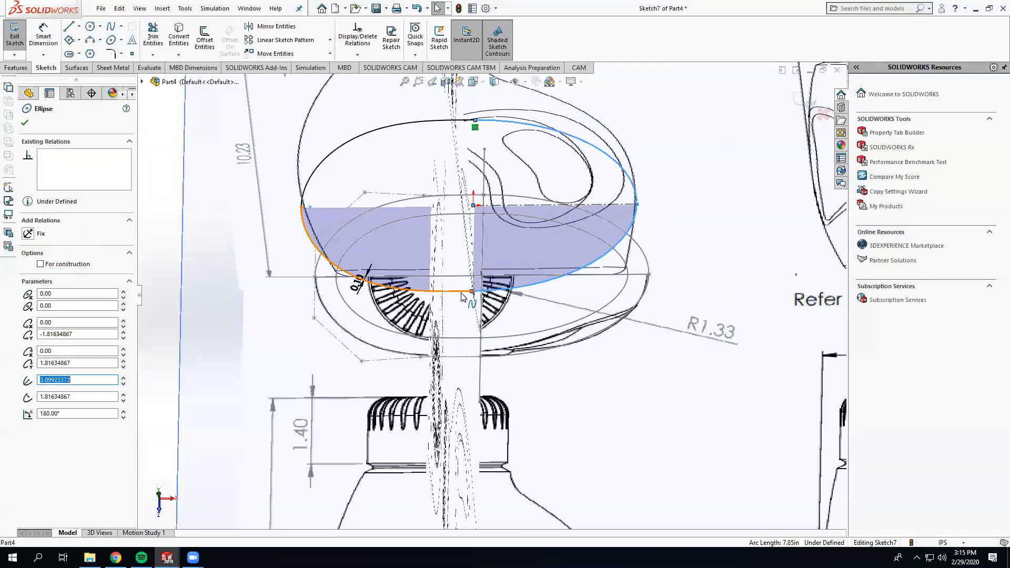
left_click(462, 292, "ctrl")
left_click(28, 293)
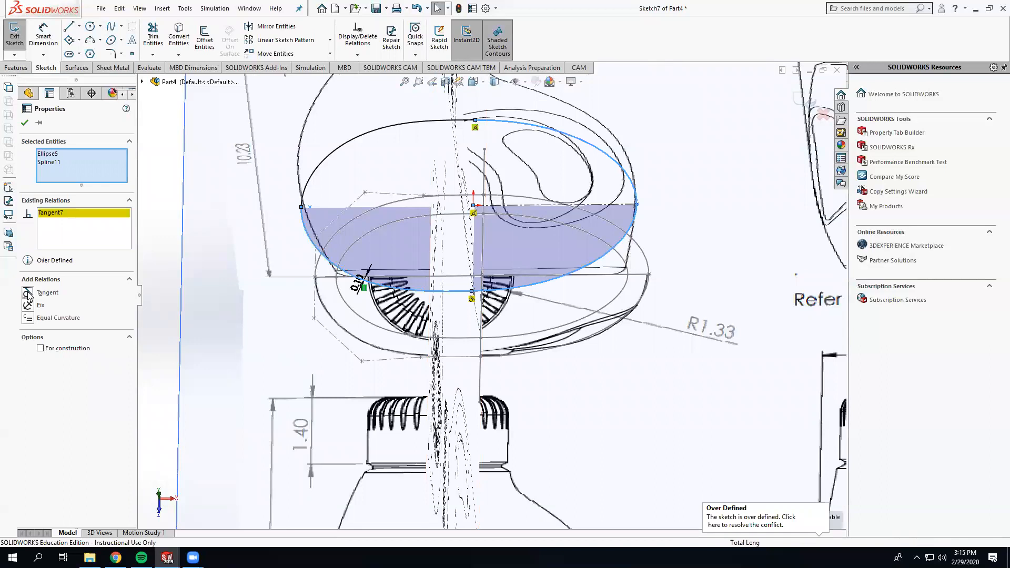
left_click(325, 377)
middle_click_drag(325, 373, 322, 350)
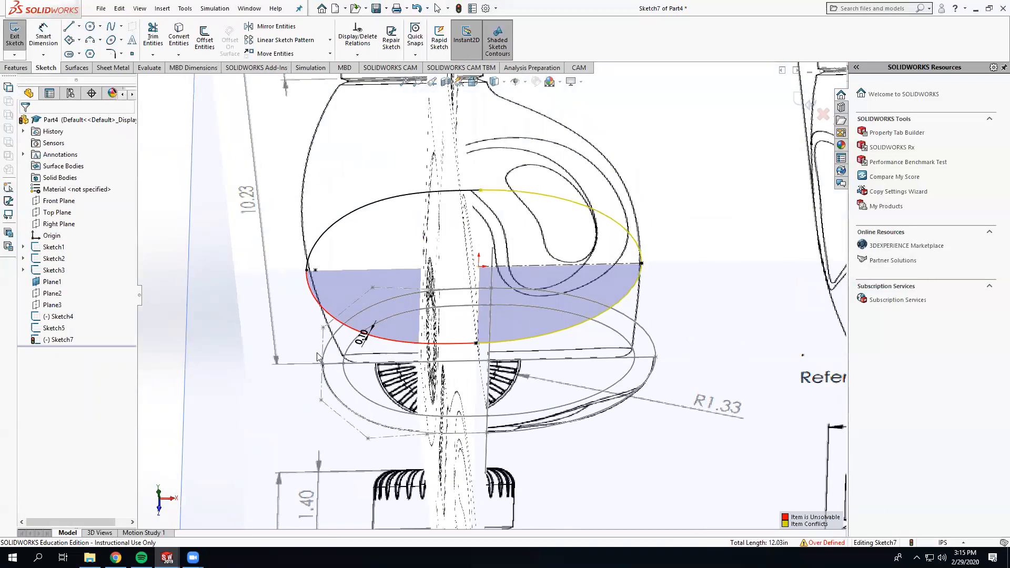
key("ctrl+z")
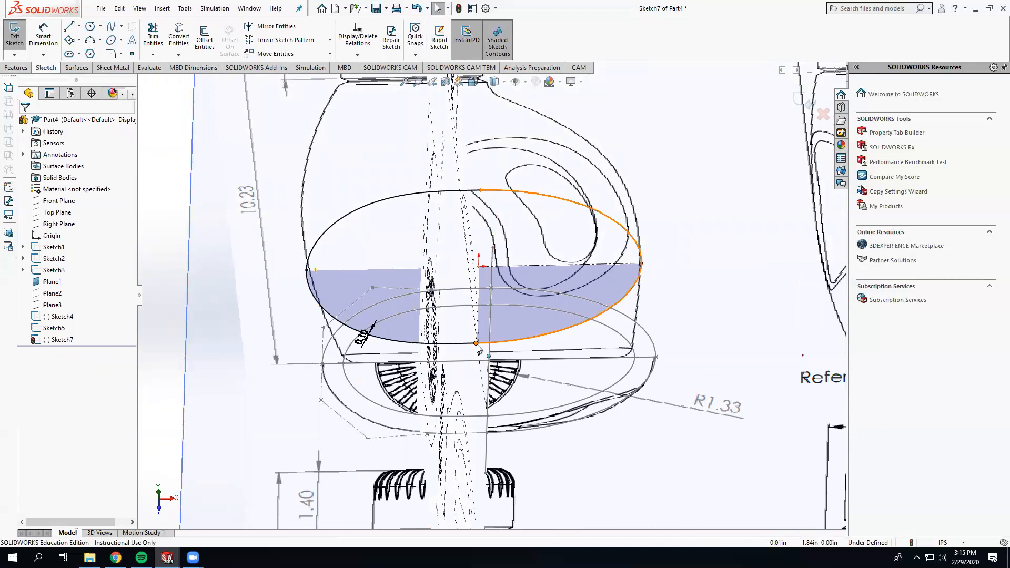
Examine up close the joints between the offset spline and the half ellipse for tangency
scroll(477, 347, "down", 10)
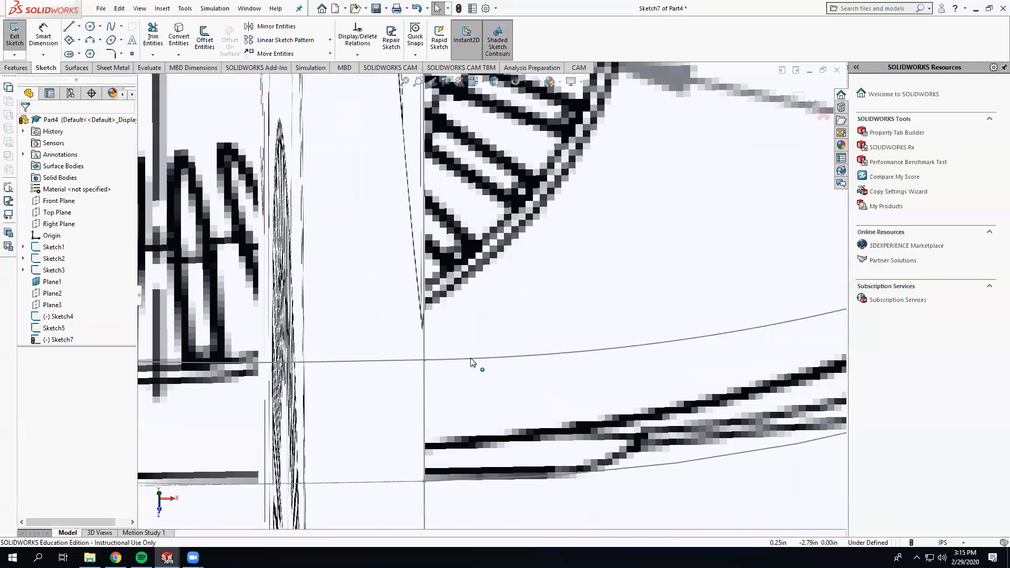
scroll(470, 357, "up", 10)
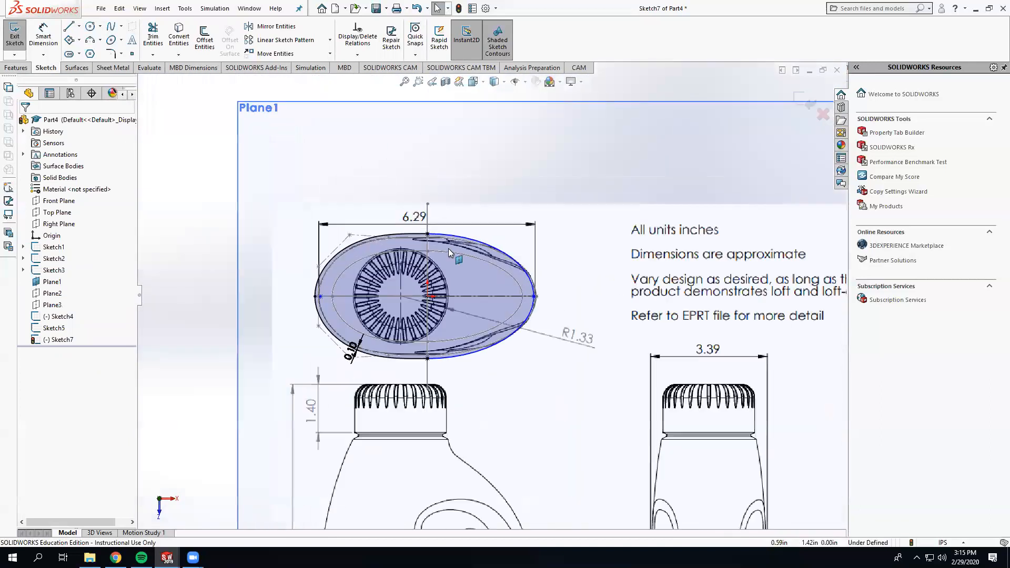
scroll(448, 249, "down", 10)
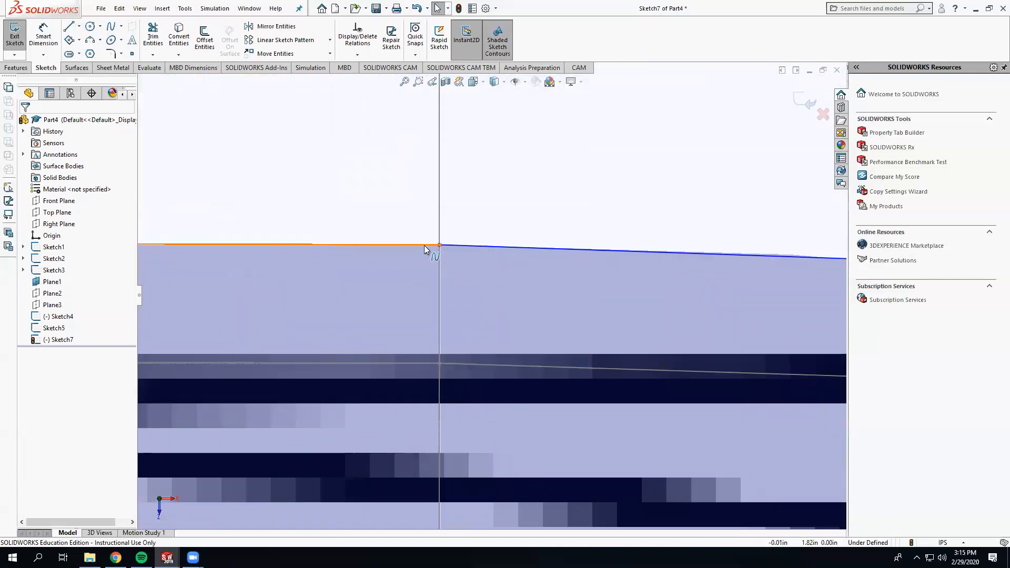
left_click(427, 249)
scroll(451, 291, "up", 5)
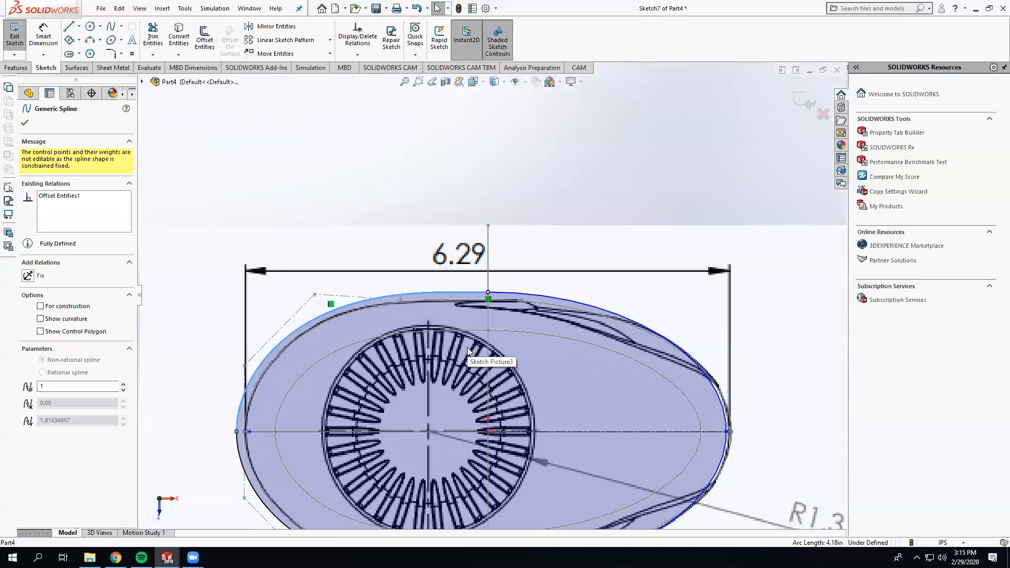
scroll(490, 294, "up", 1)
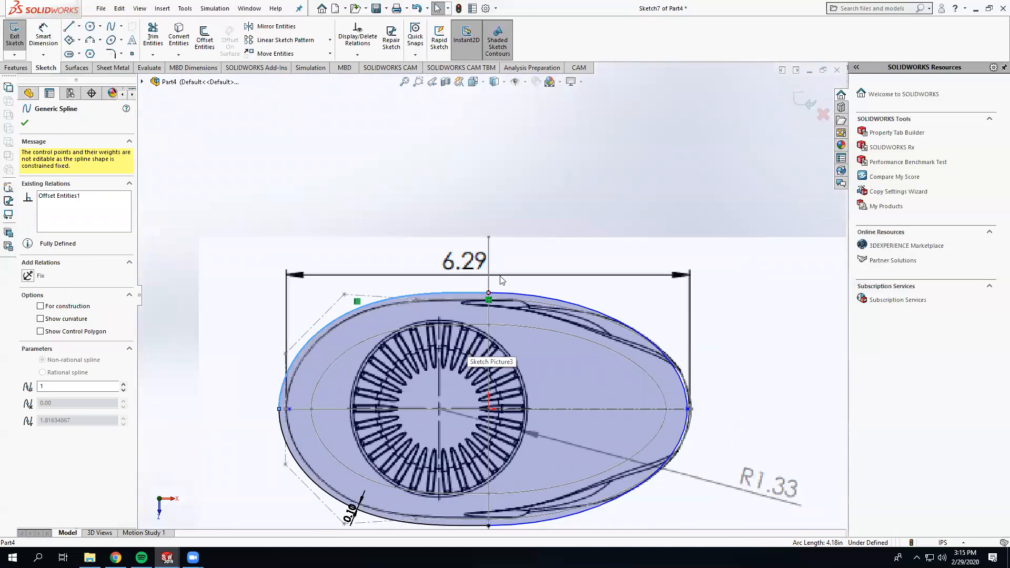
left_click(457, 192)
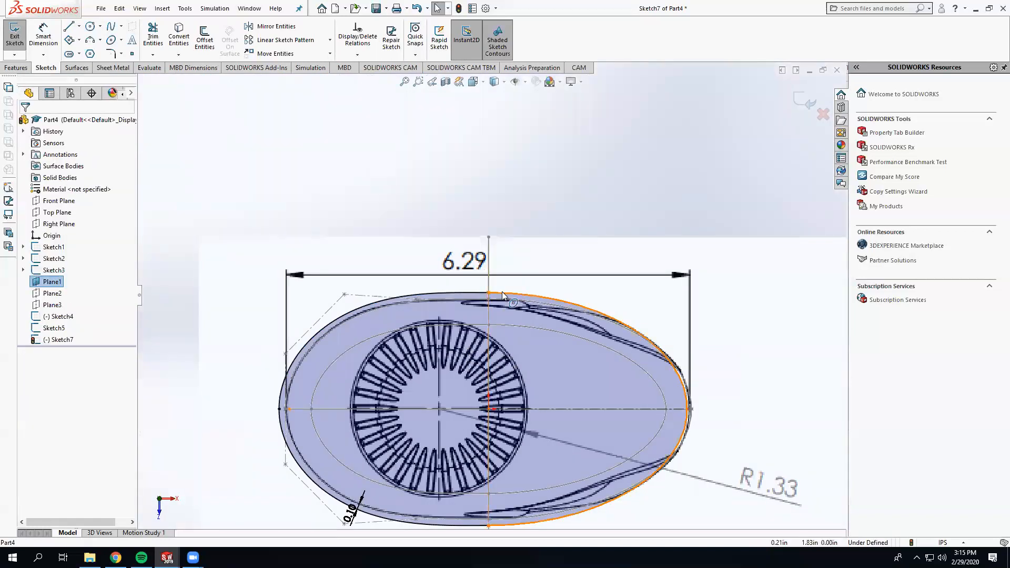
Move the half ellipse's handle-side vertex onto the end point of the reference outline
mouse_move(687, 408)
left_mouse_down()
mouse_move(790, 410)
mouse_move(692, 409)
left_mouse_up()
left_click(492, 231)
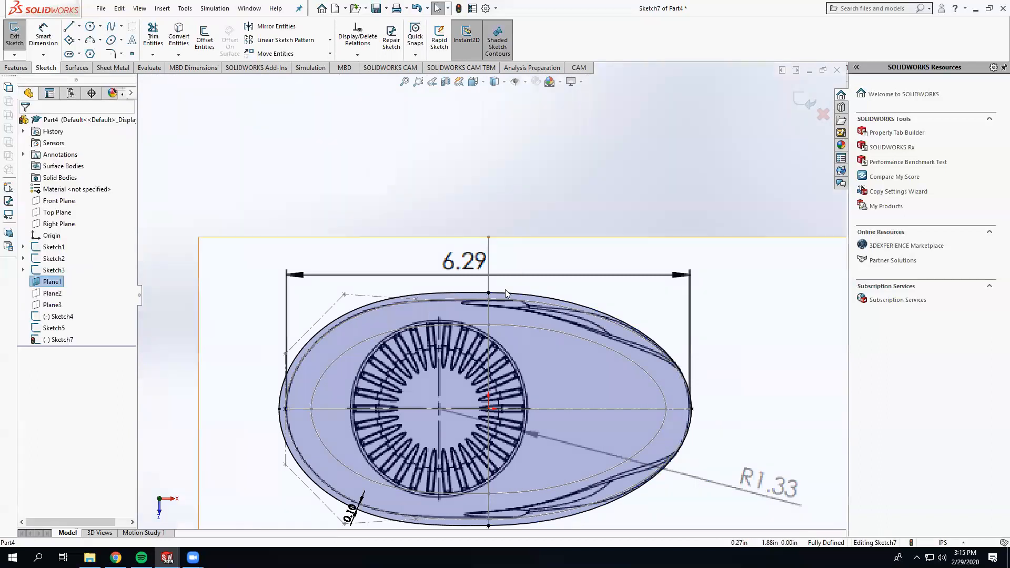
left_click(489, 295)
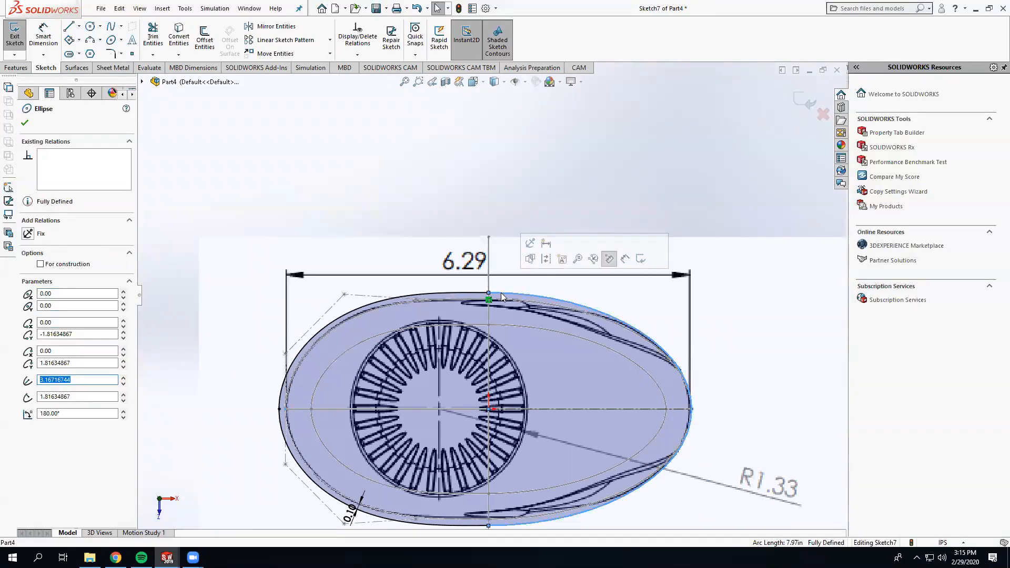
left_click(465, 198)
Draw a horizontal construction line from the upper joint of the half ellipse and offset spline out past the spline side
left_click(80, 26)
left_click(85, 52)
left_click(489, 292)
left_click(235, 292)
key("Escape")
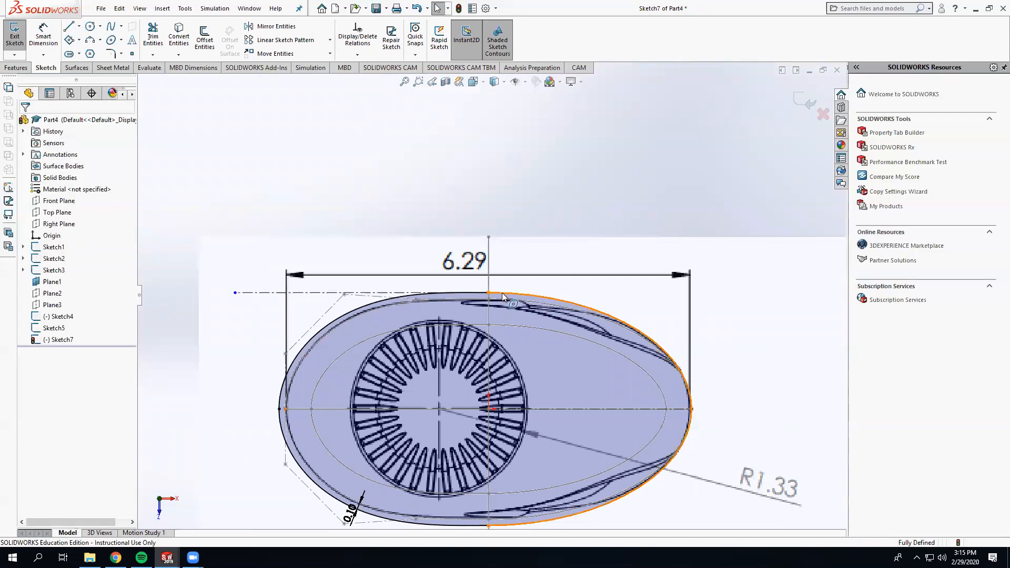
Try a tangent relation between the half ellipse and the horizontal construction line, inspect the joint, and undo the relation
left_click(507, 293)
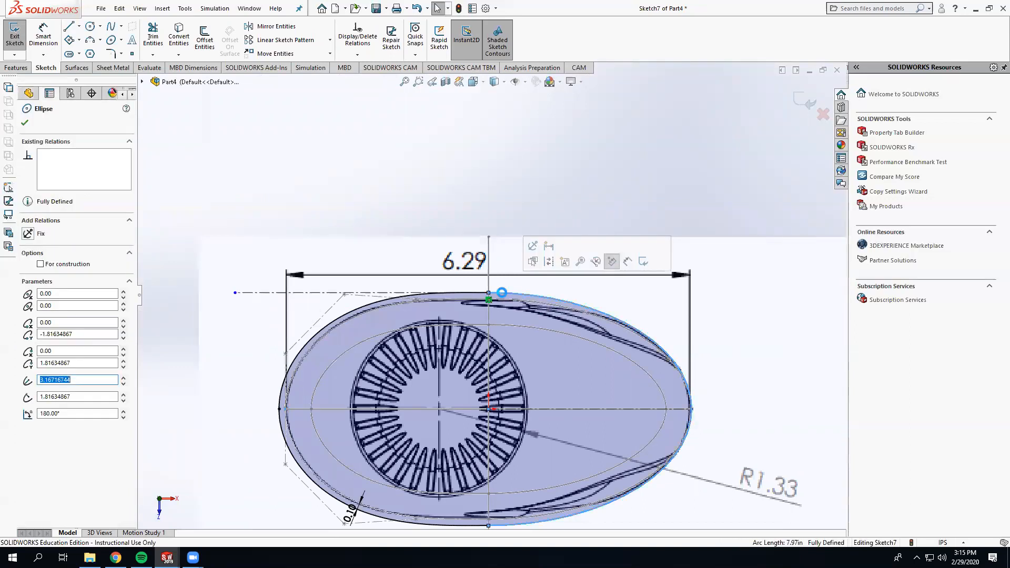
left_click(301, 293, "ctrl")
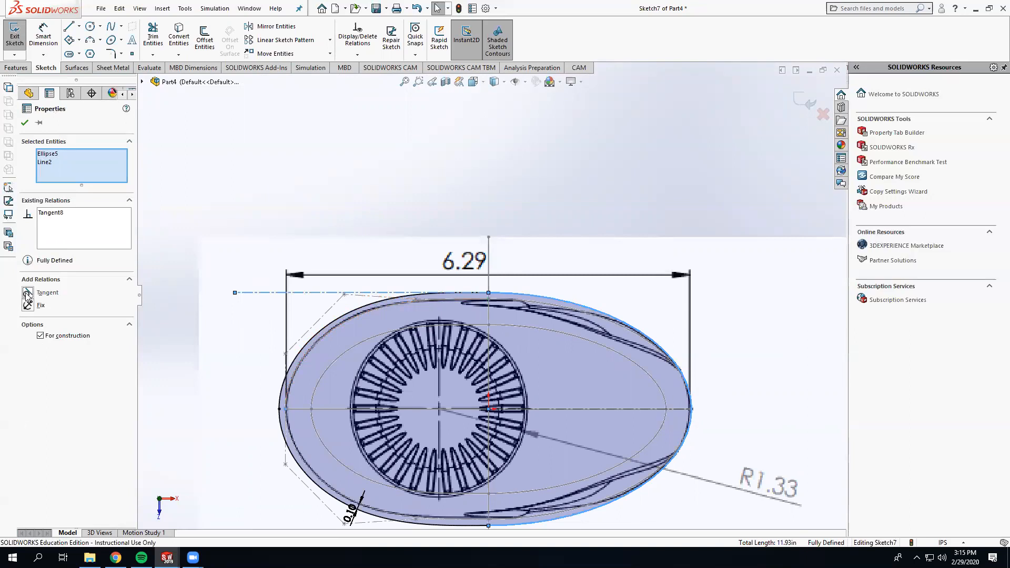
scroll(483, 287, "down", 10)
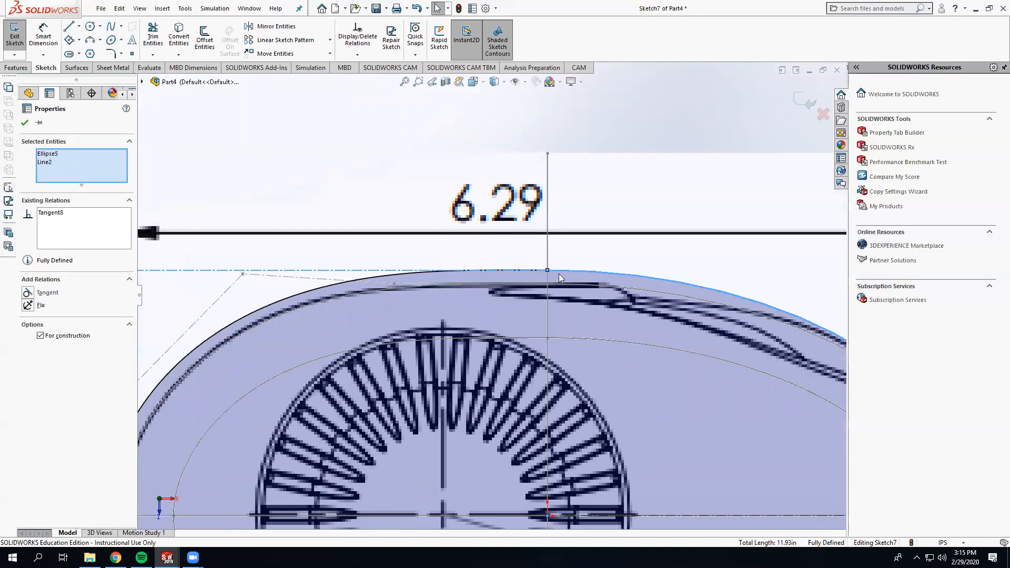
key("Escape")
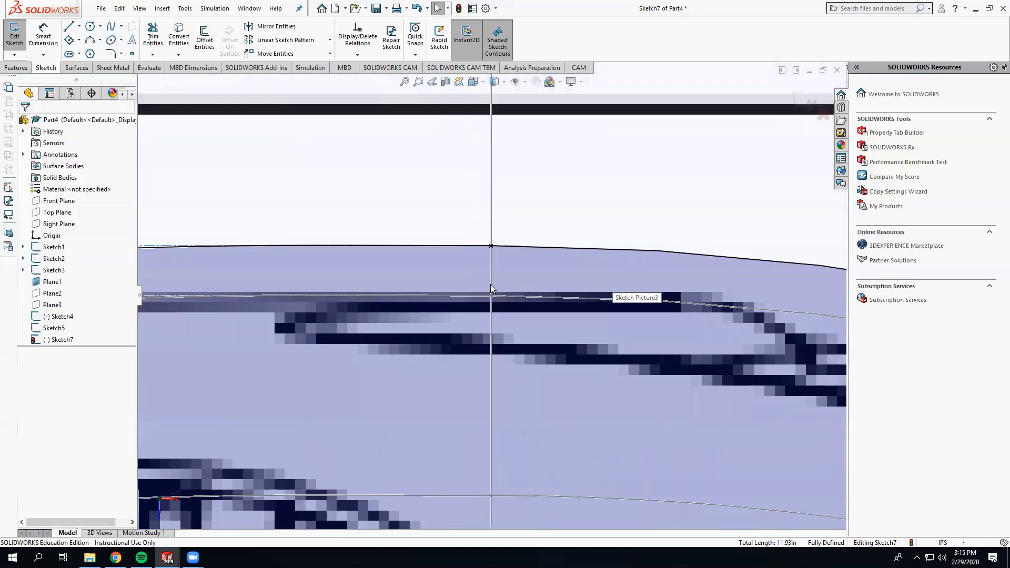
scroll(561, 339, "up", 3)
key("ctrl+z")
scroll(543, 364, "up", 2)
scroll(541, 359, "up", 4)
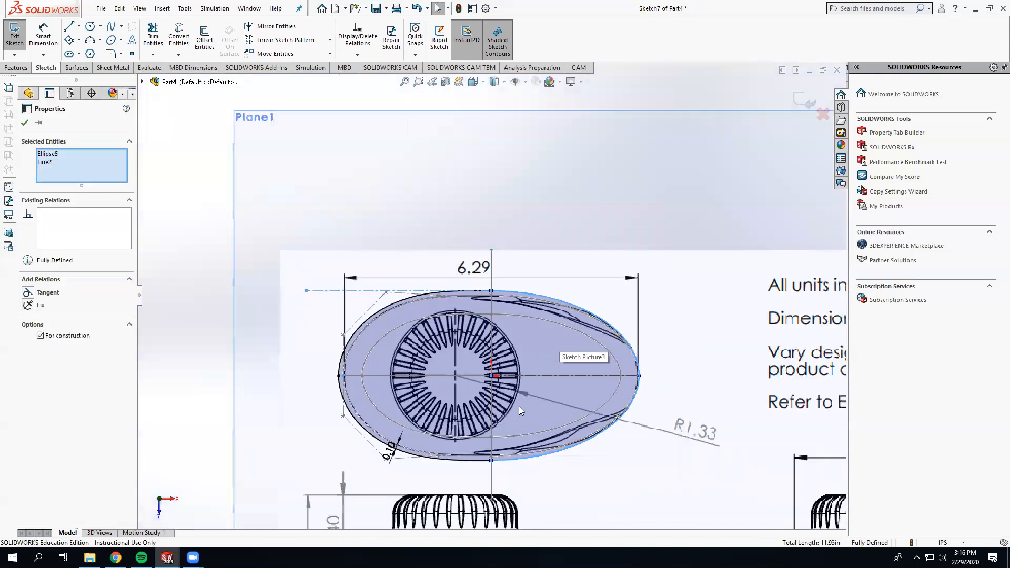
Undo the construction line, the move of the ellipse vertex and the deletion of its length dimension
key("Escape")
key("ctrl+z")
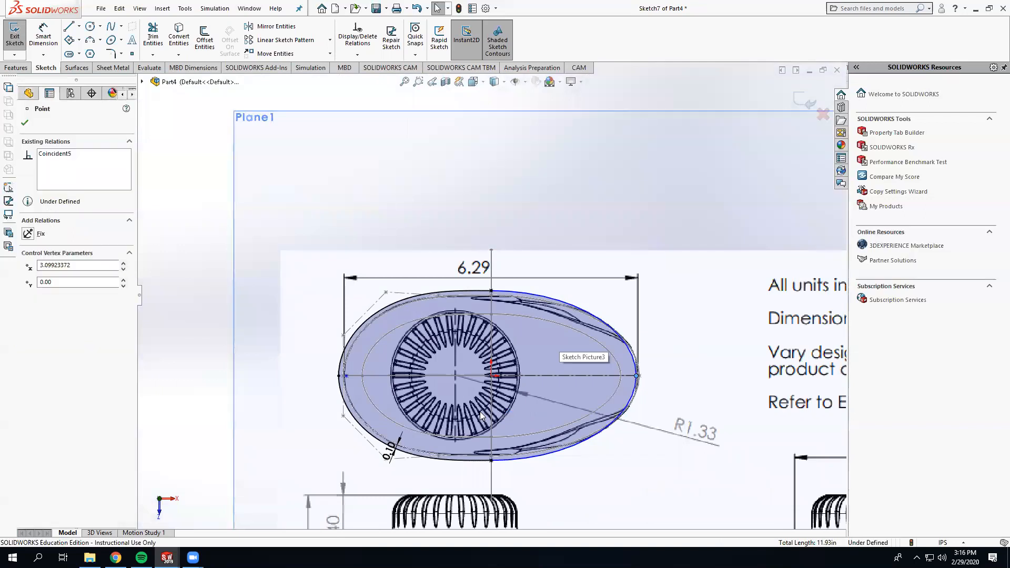
key("ctrl+z")
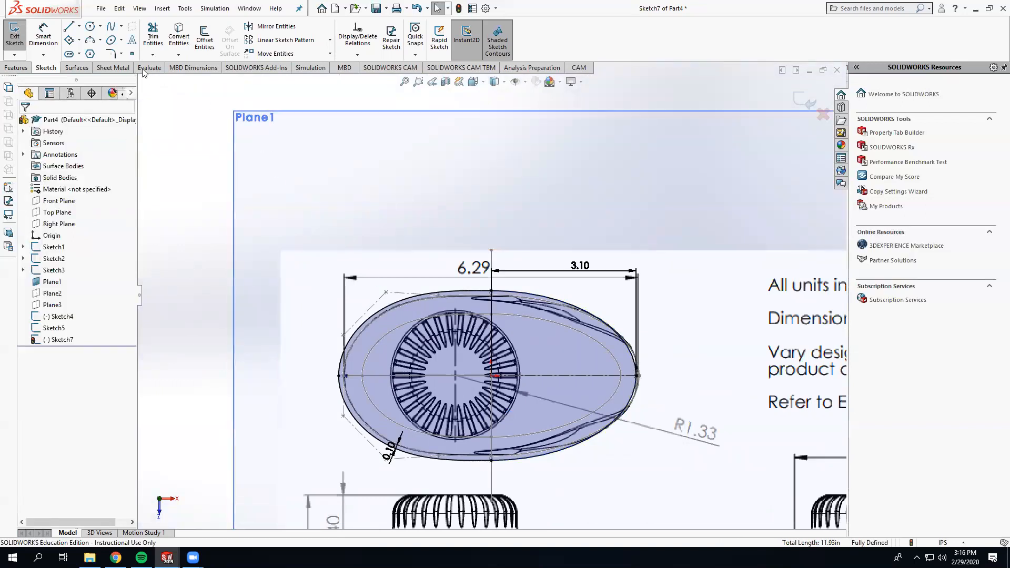
Sketch a full ellipse centred on the origin, larger than the bottle outline, with a vertical semi-axis of about 3.16 in
left_click(112, 42)
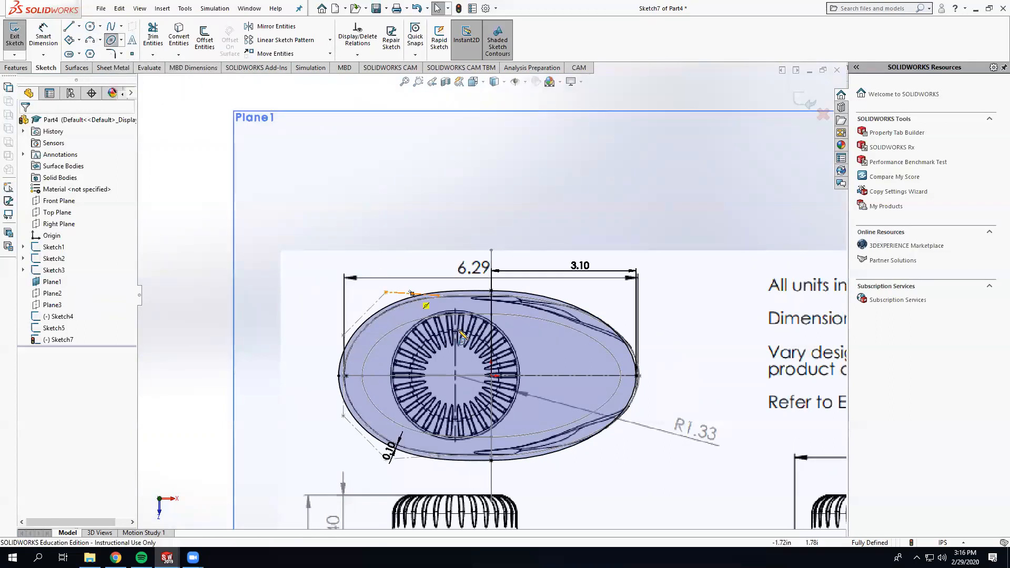
left_click(492, 375)
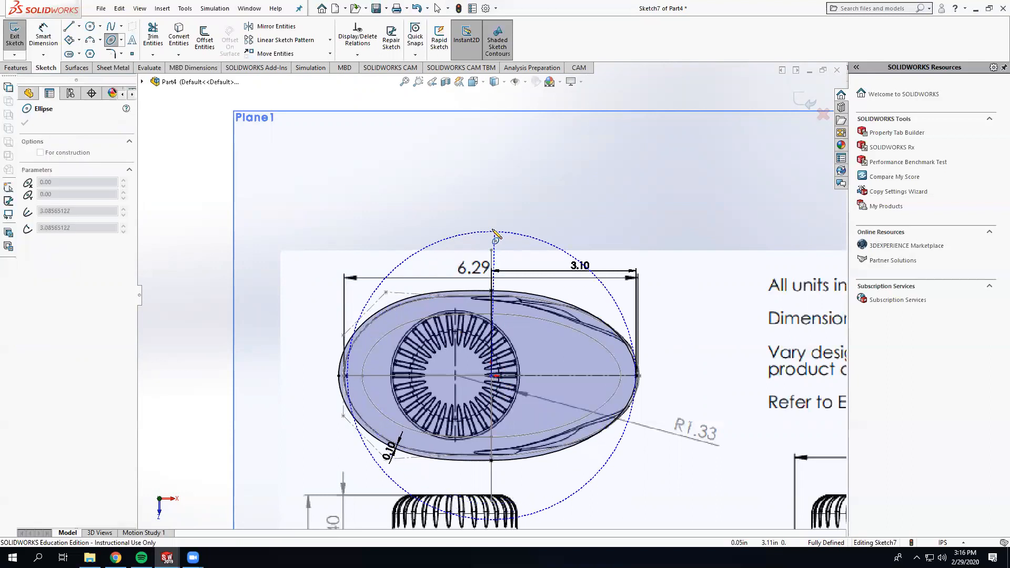
left_click(679, 363)
key("Escape")
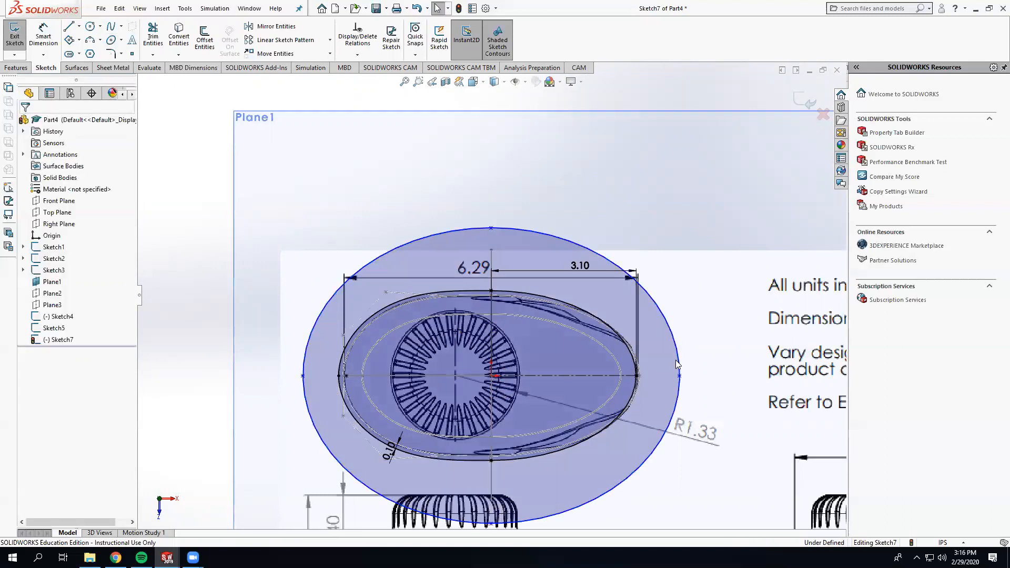
Make the new ellipse's upper vertex coincident with the upper joint of the half ellipse and offset spline
left_click(491, 229)
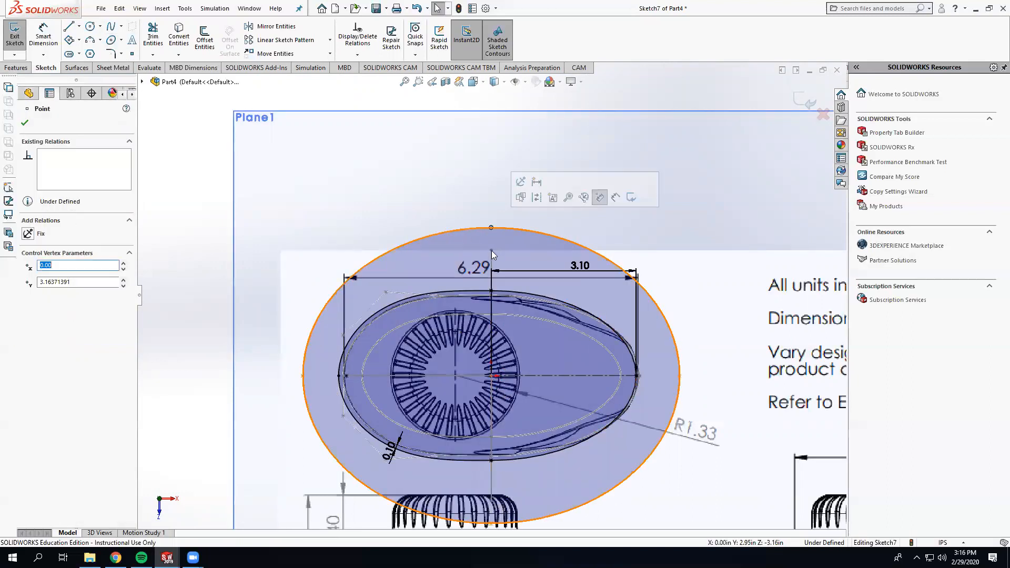
left_click(491, 291, "ctrl")
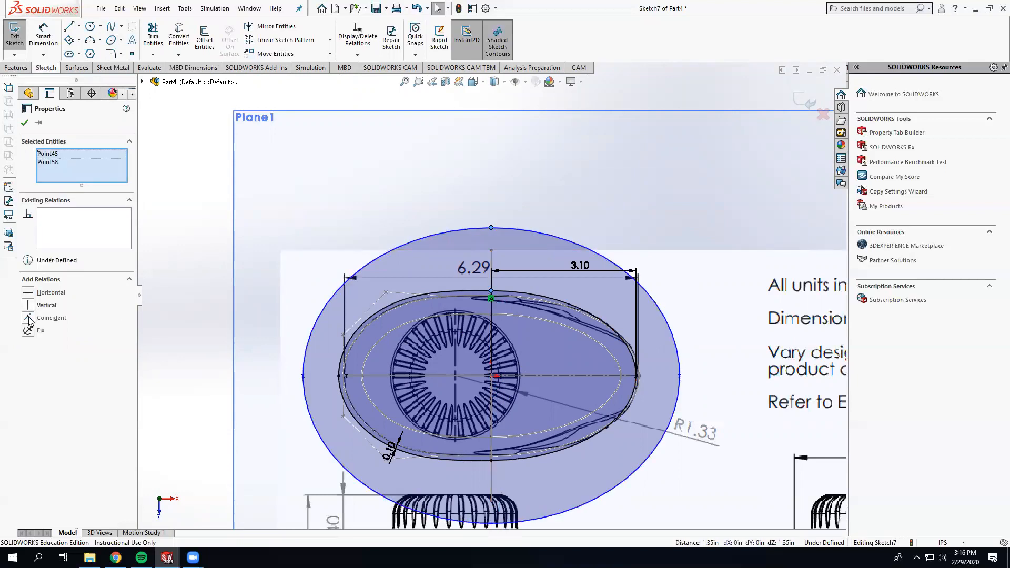
left_click(30, 318)
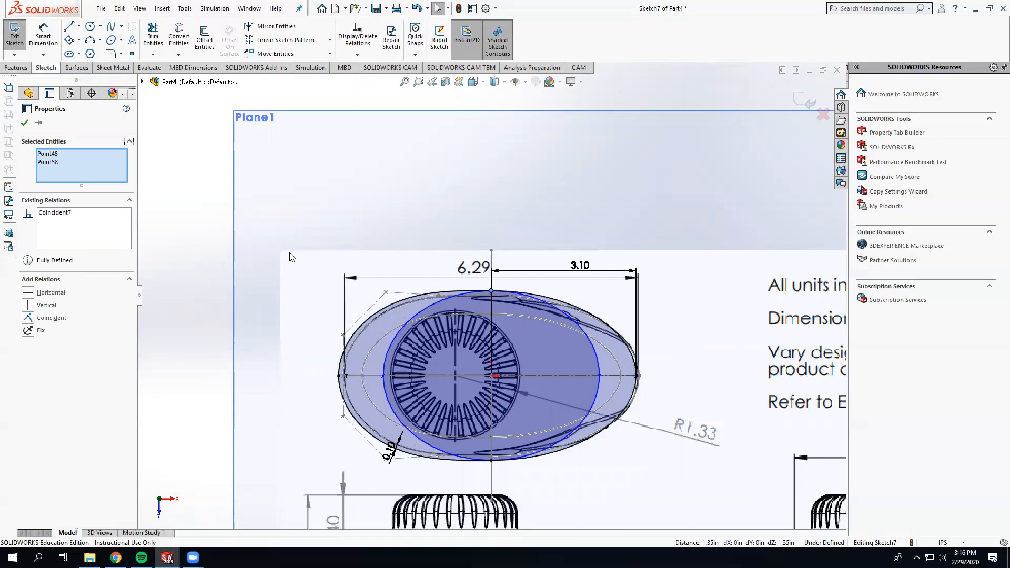
Try a tangent relation between the new full ellipse and the offset spline
scroll(504, 301, "down", 5)
left_click(530, 287)
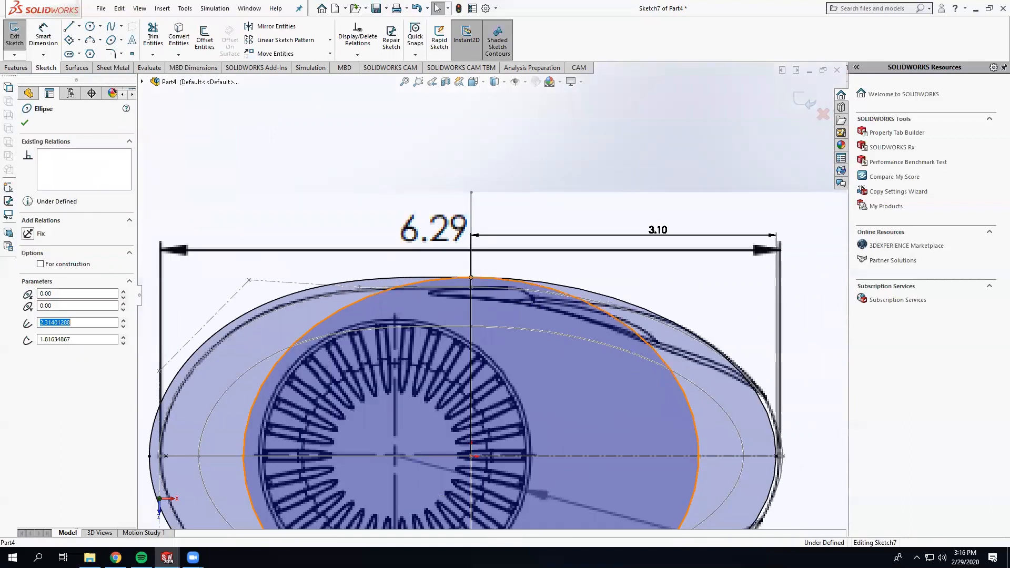
left_click(433, 278, "ctrl")
left_click(28, 293)
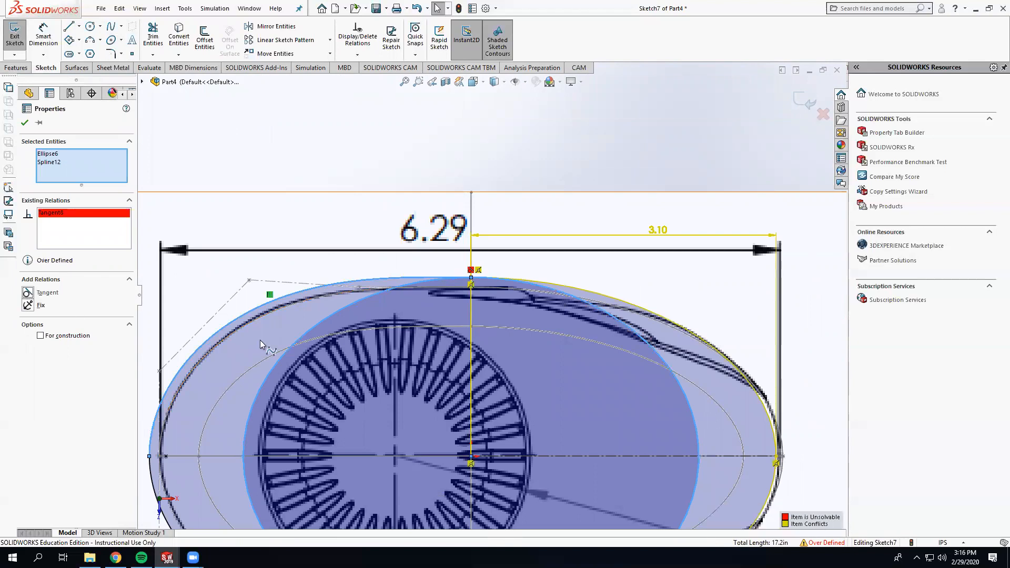
key("Escape")
Delete the 3.10 dimension between the origin and the half ellipse's handle-side vertex
scroll(648, 274, "up", 1)
scroll(648, 279, "up", 1)
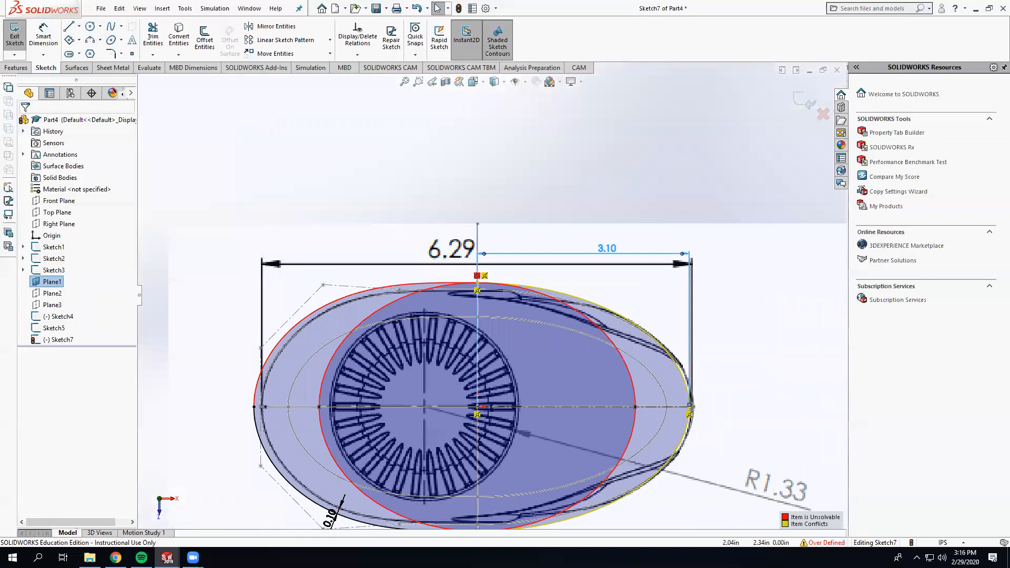
left_click(615, 249)
right_click(616, 249)
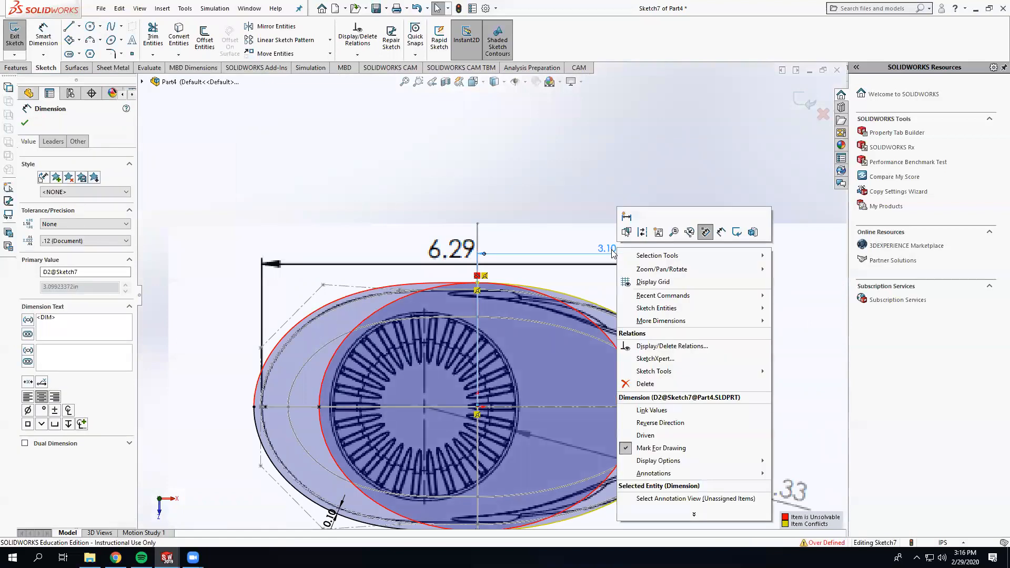
left_click(645, 384)
left_click(661, 348)
key("Escape")
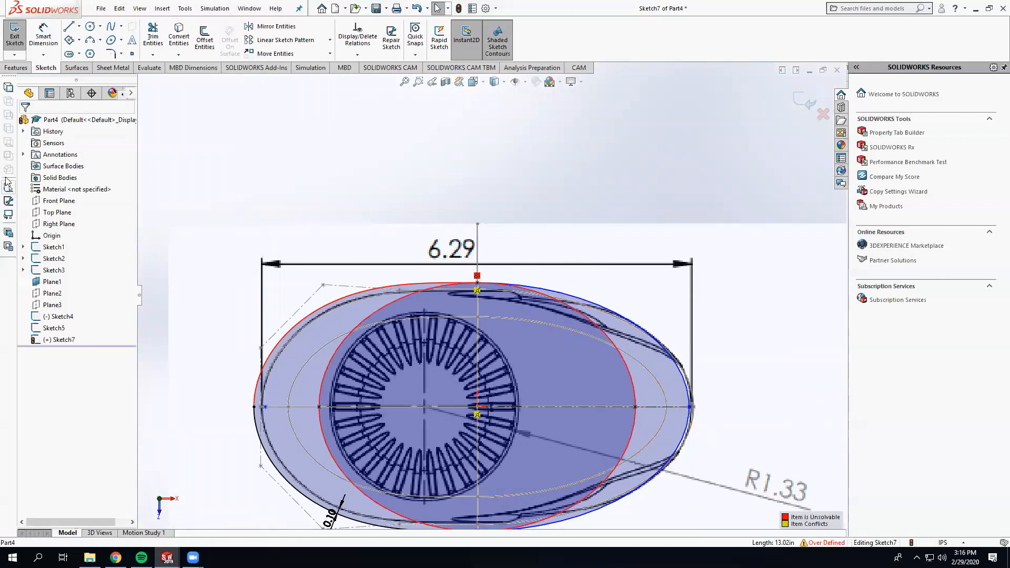
Delete the full ellipse centred on the origin
left_click(431, 296)
right_click(429, 293)
left_click(451, 442)
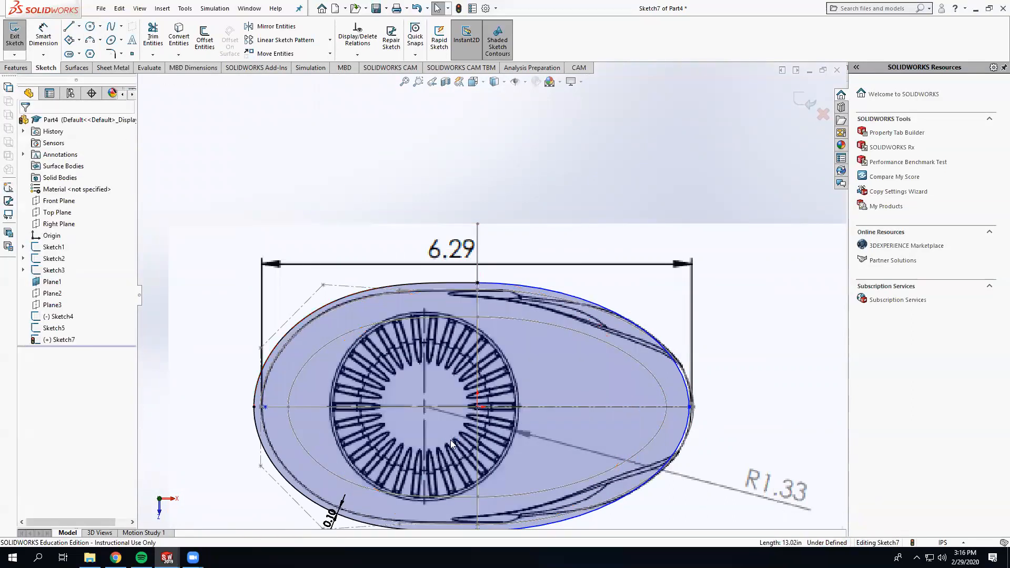
Add a tangent relation between the half ellipse and the offset spline at their upper joint
scroll(484, 292, "down", 6)
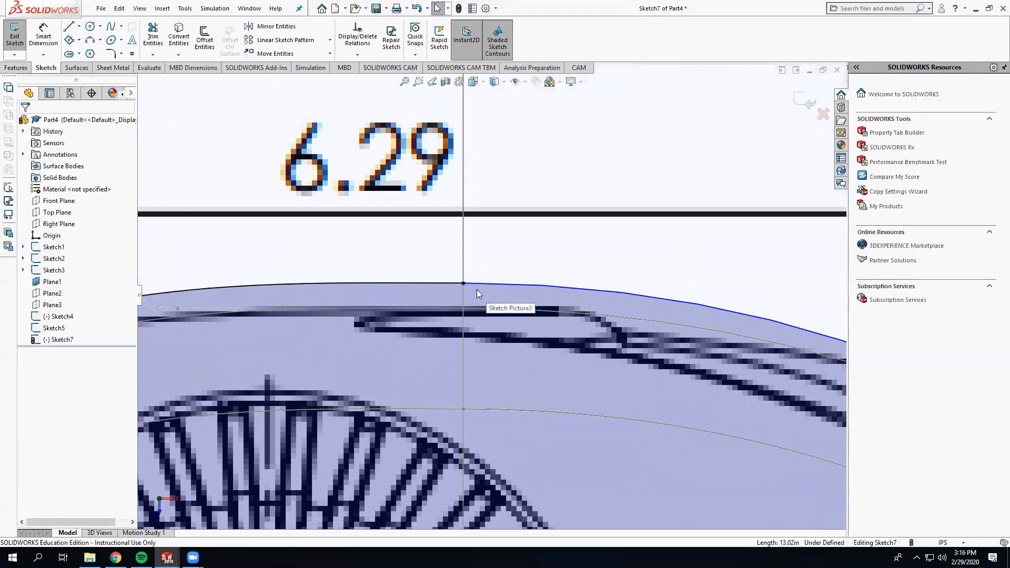
scroll(477, 294, "down", 2)
left_click(473, 281)
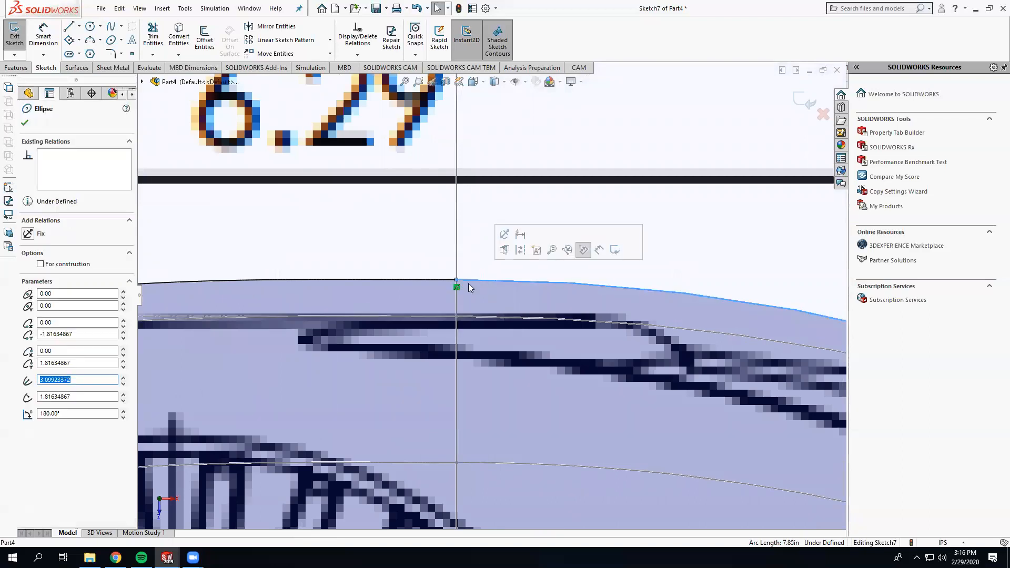
left_click(453, 284, "ctrl")
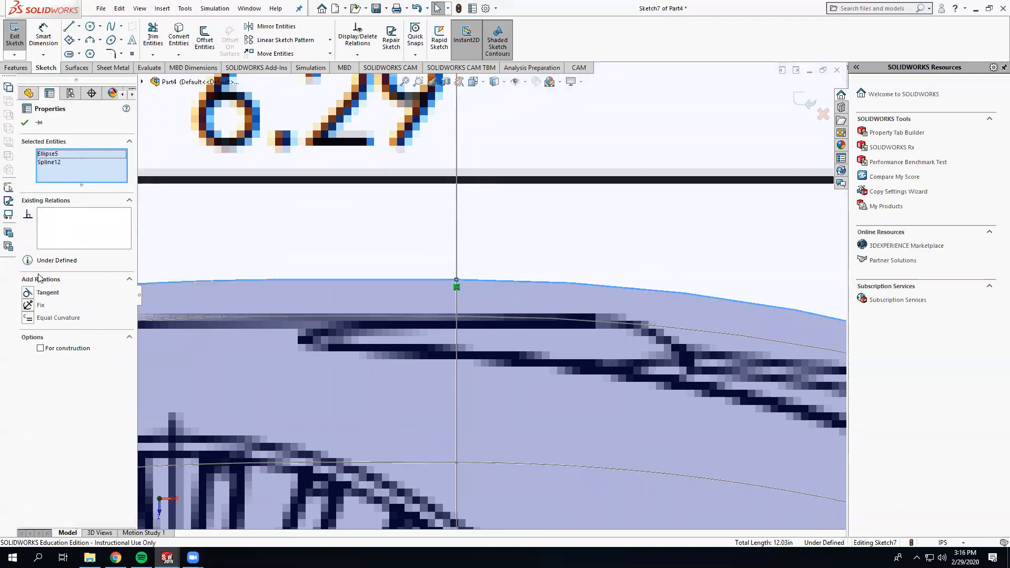
left_click(28, 293)
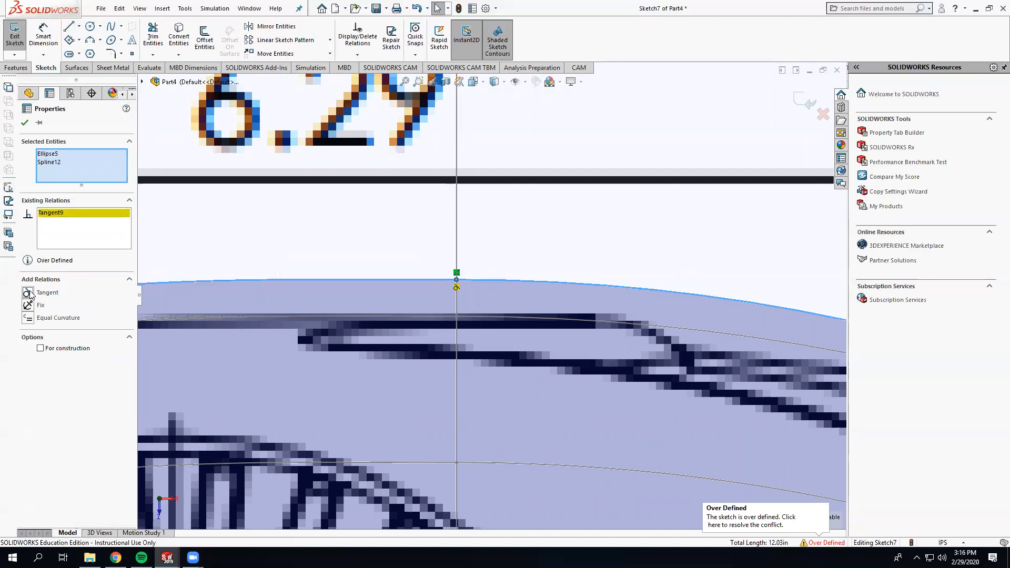
Delete the conflicting relation at the origin and clear the selection
scroll(573, 392, "up", 6)
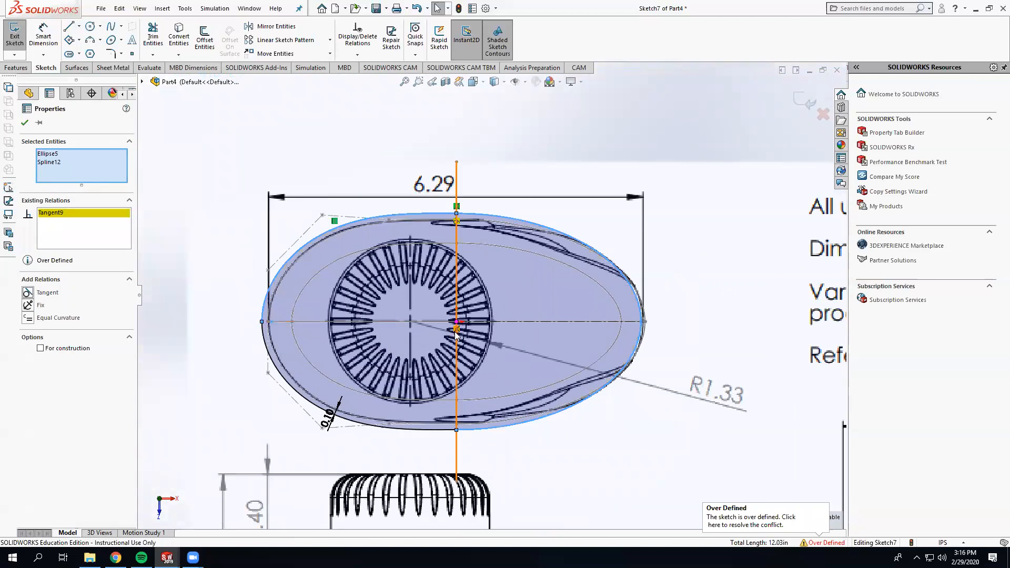
right_click(457, 335)
left_click(474, 472)
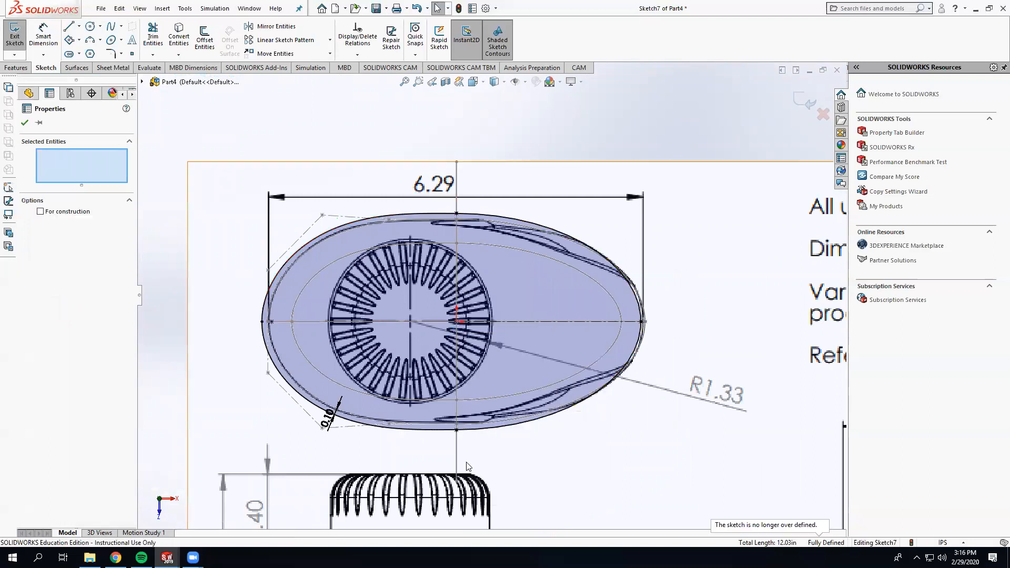
left_click(165, 360)
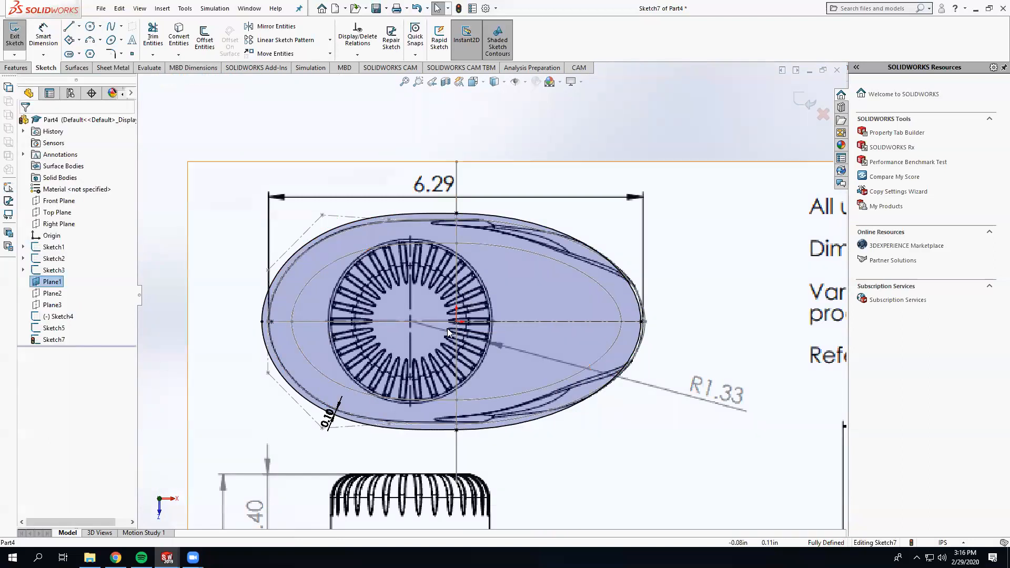
Pull the half ellipse's handle-side vertex inward to about 3.07 in from the origin, near the bottle's side outline
left_click_drag(641, 322, 650, 326)
left_click(662, 335)
middle_click_drag(645, 357, 647, 322)
scroll(584, 418, "down", 2)
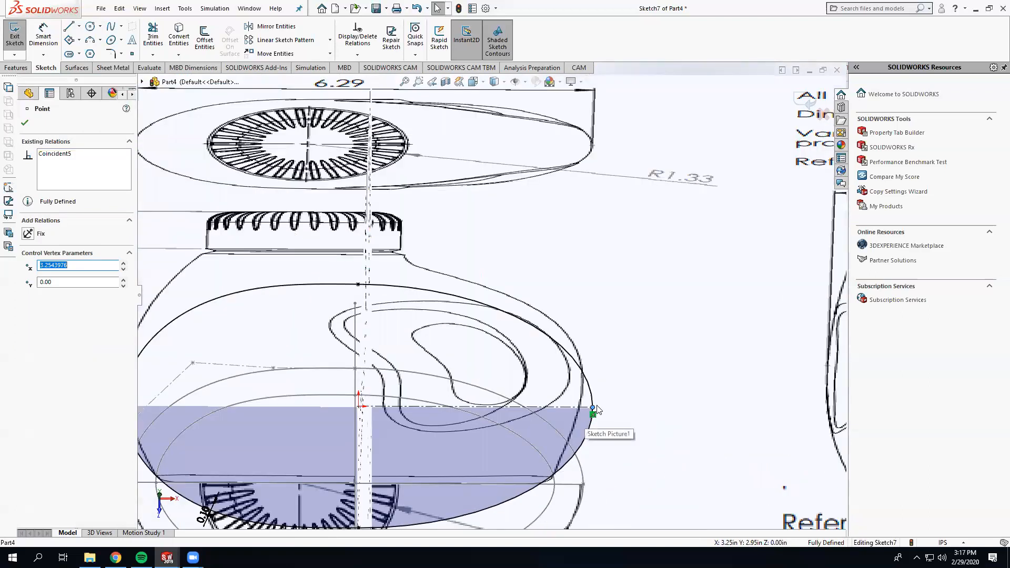
left_click(589, 407)
left_click_drag(591, 407, 580, 410)
scroll(489, 294, "up", 3)
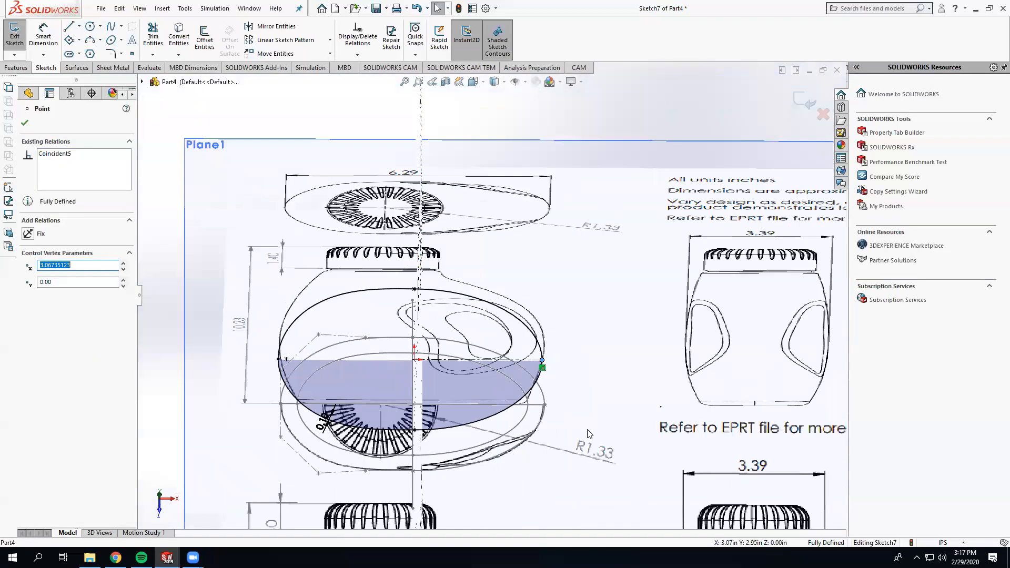
left_click(622, 117)
Add a tangent relation between the half ellipse and the offset spline at their lower joint
middle_click_drag(591, 390, 572, 341)
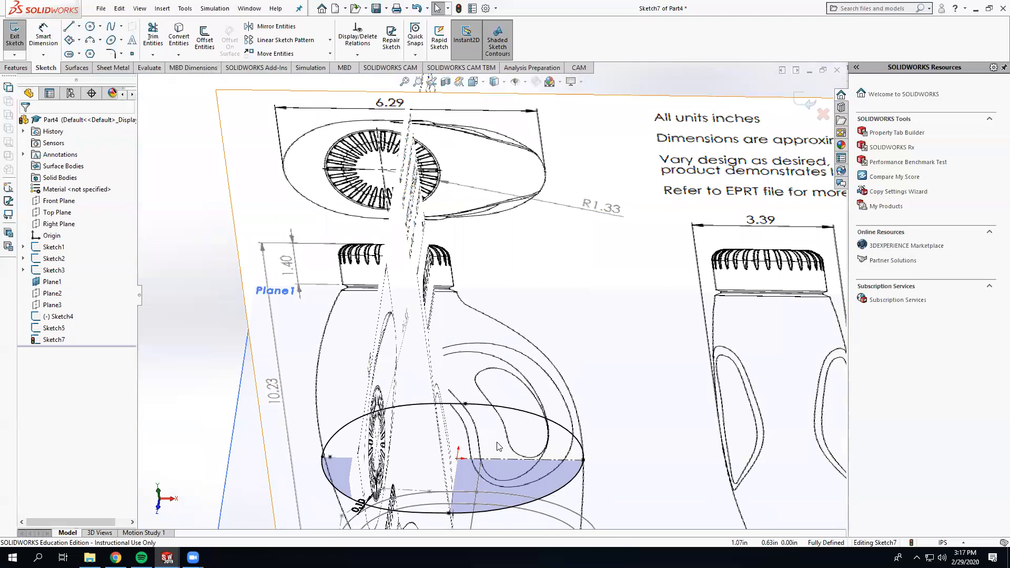
left_click(475, 408)
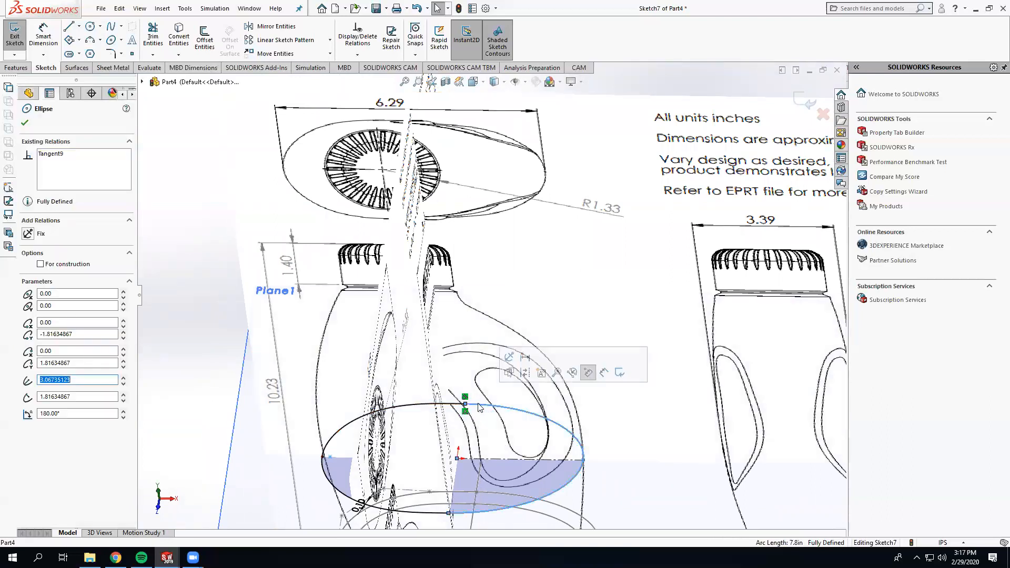
left_click(445, 514, "ctrl")
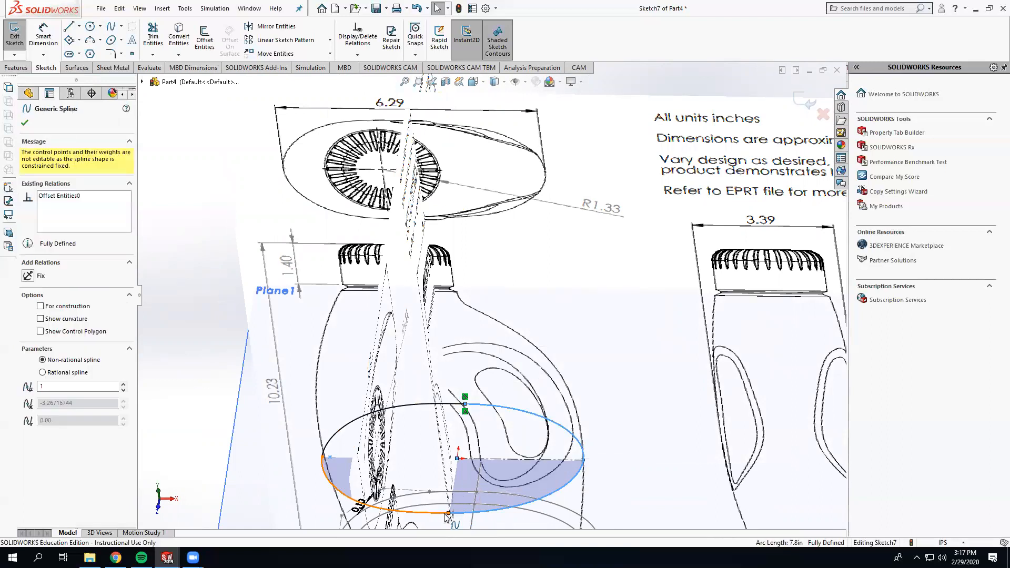
left_click(208, 434)
left_click(451, 512)
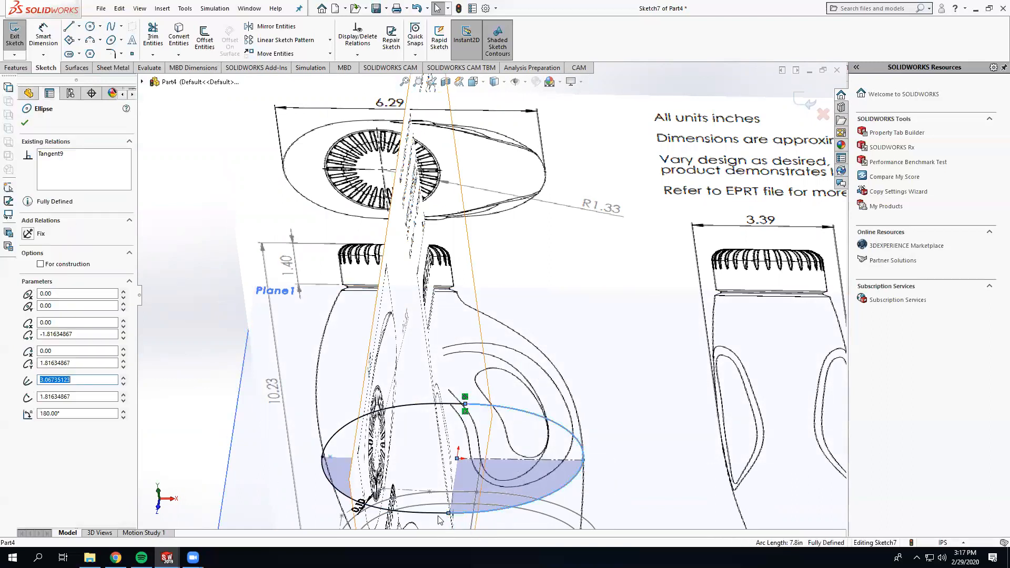
left_click(433, 511, "ctrl")
left_click(29, 293)
left_click(24, 124)
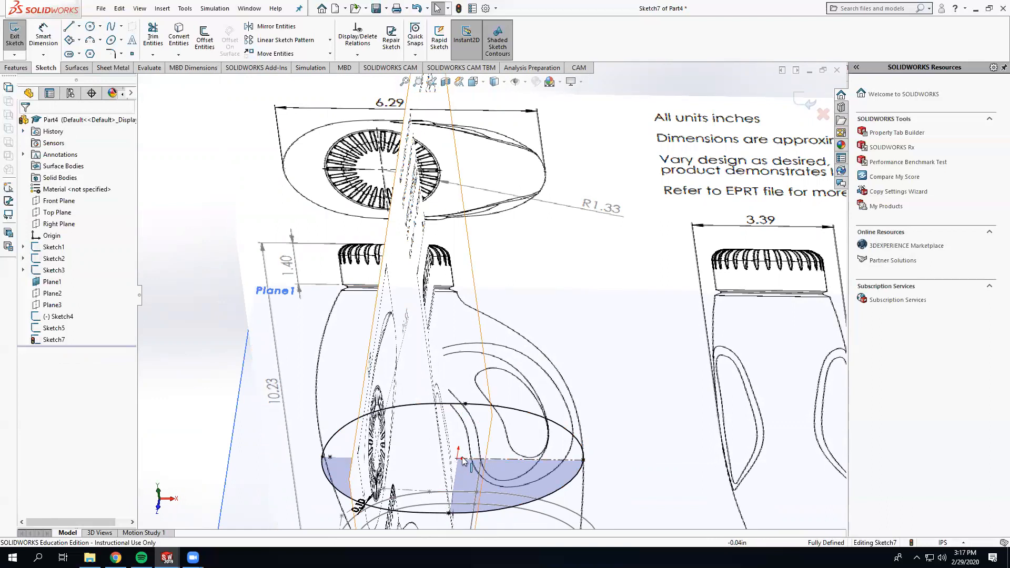
Finish the loft section sketch on Plane1
scroll(411, 346, "up", 3)
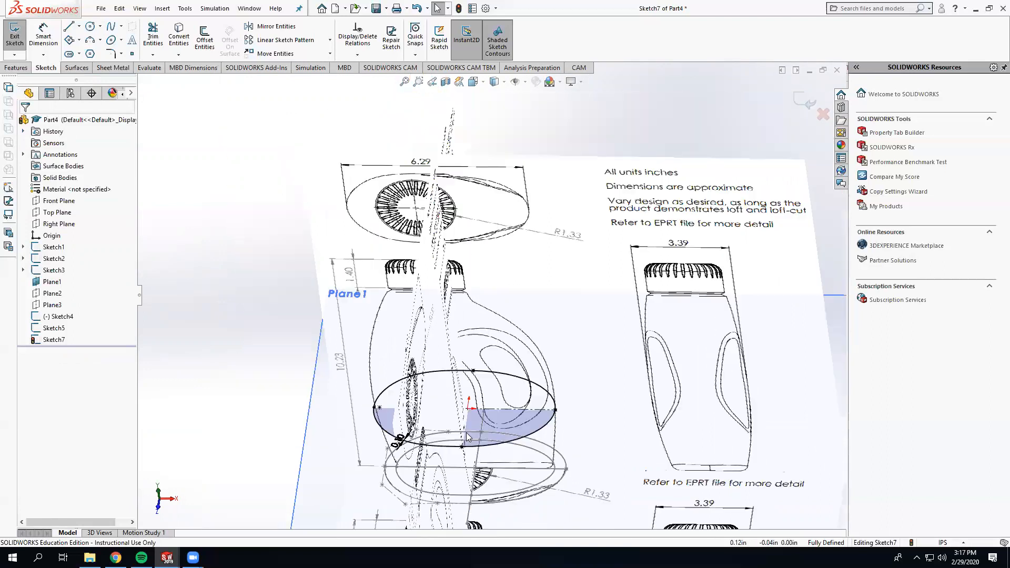
left_click(805, 102)
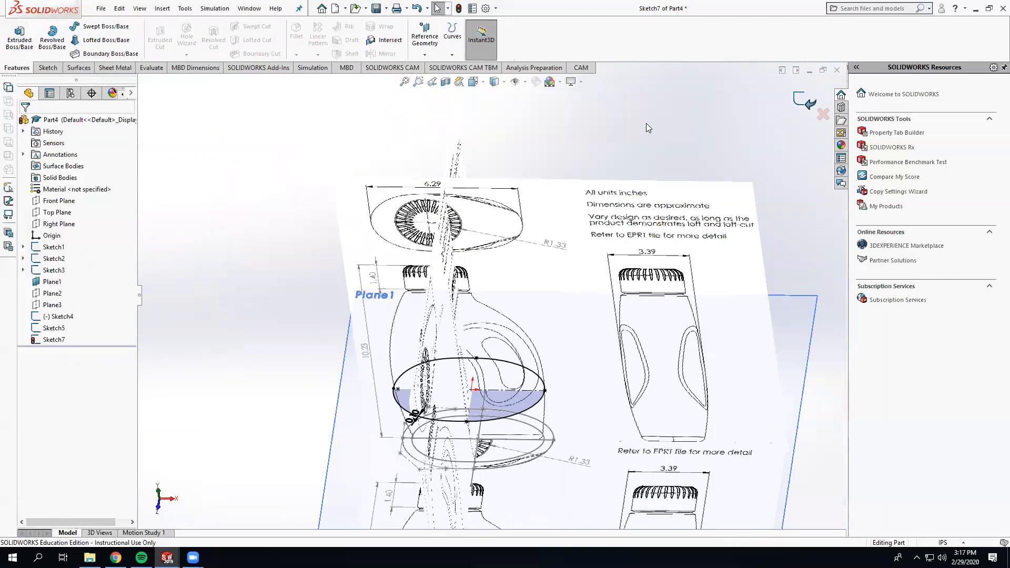
middle_click_drag(595, 213, 573, 163)
scroll(271, 399, "up", 2)
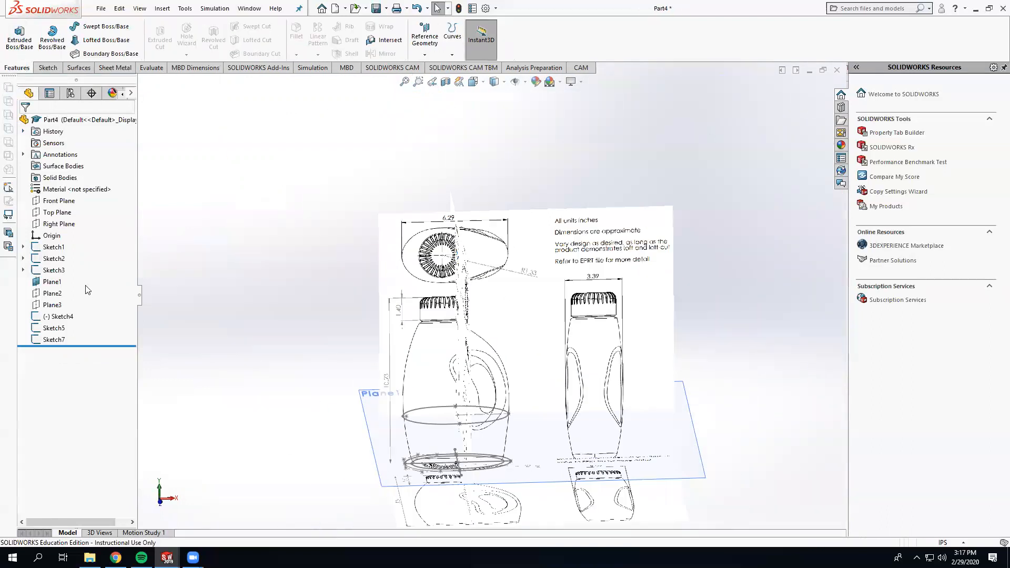
left_click(53, 297)
left_click(63, 283)
left_click(219, 317)
mouse_move(232, 343)
middle_mouse_down()
mouse_move(306, 320)
mouse_move(263, 343)
middle_mouse_up()
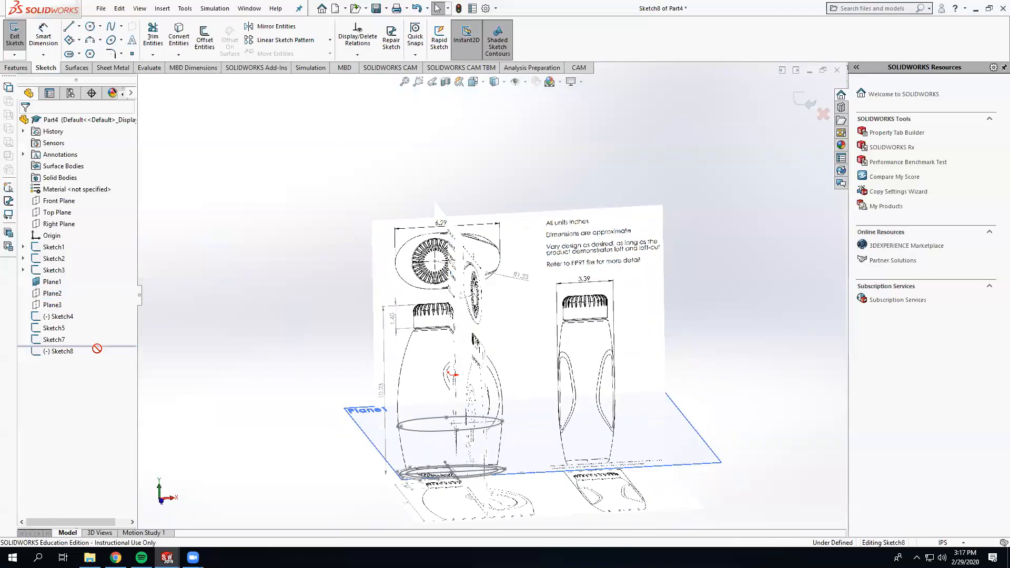
Hide Plane1 and leave the empty sketch
right_click(70, 280)
left_click(201, 329)
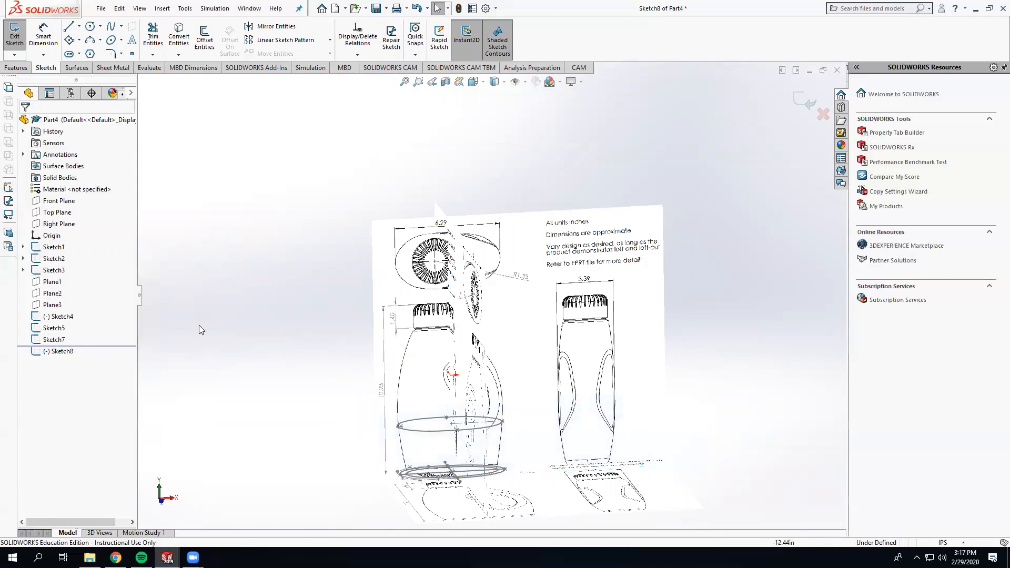
middle_click_drag(255, 386, 263, 386)
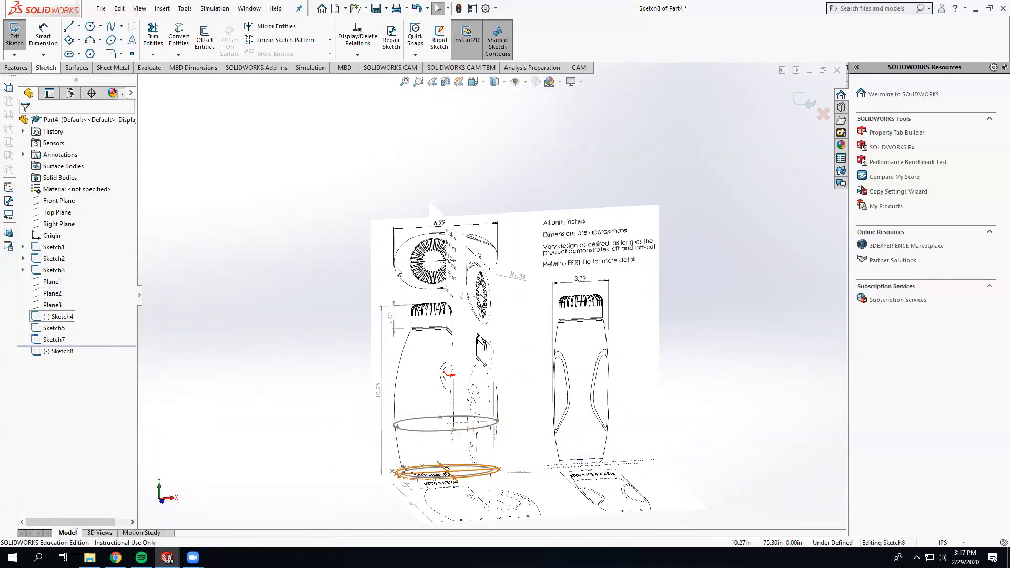
left_click(798, 97)
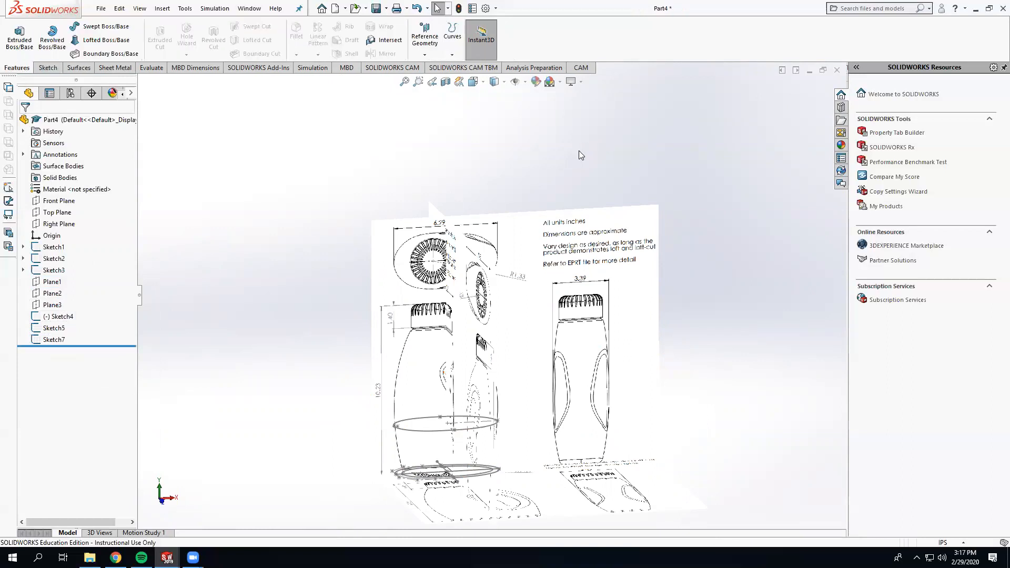
Start a sketch on Plane2 and offset the base section's outline inward by 0.30 in
left_click(52, 293)
left_click(61, 278)
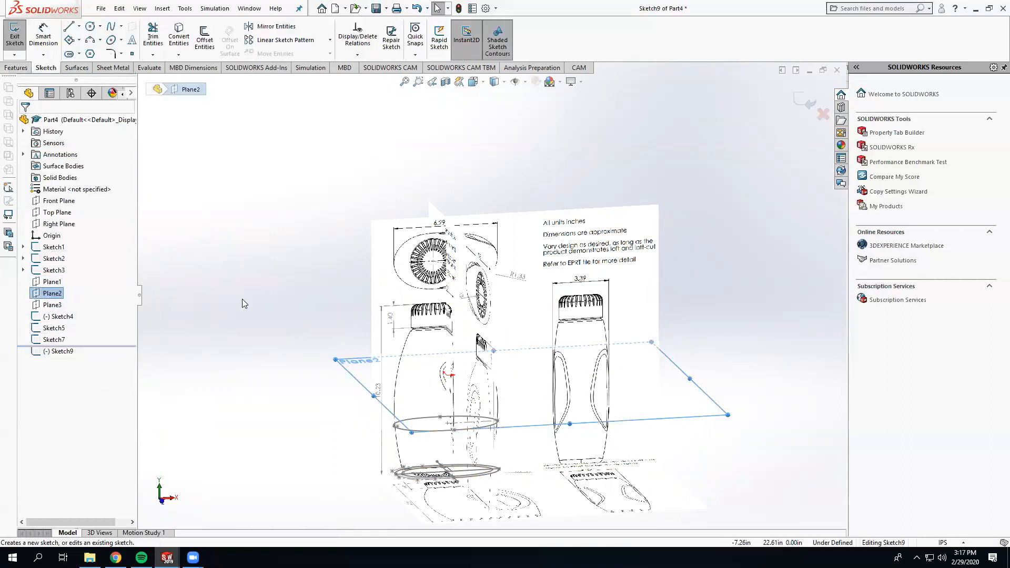
middle_click_drag(433, 469, 434, 472)
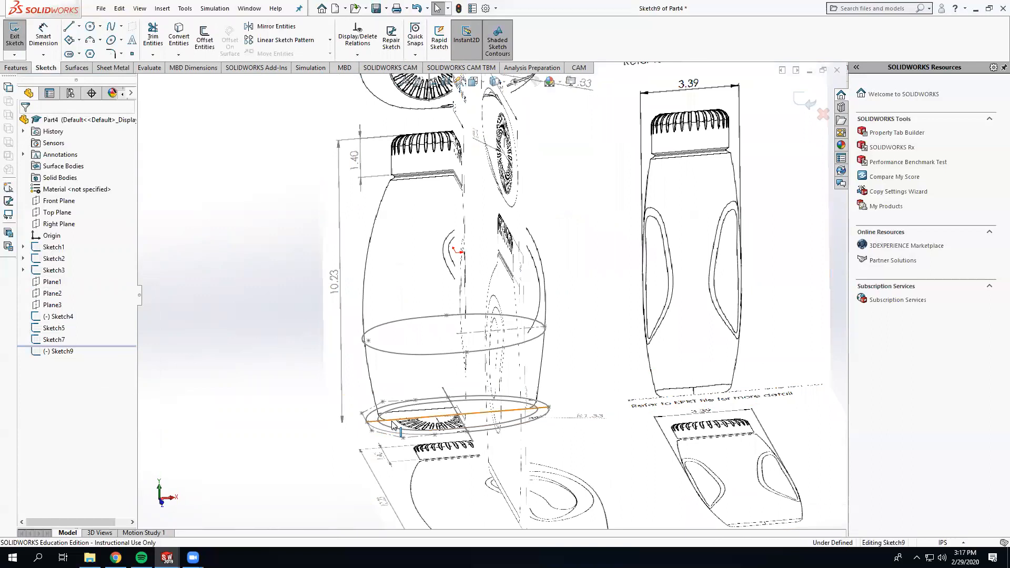
scroll(395, 433, "down", 3)
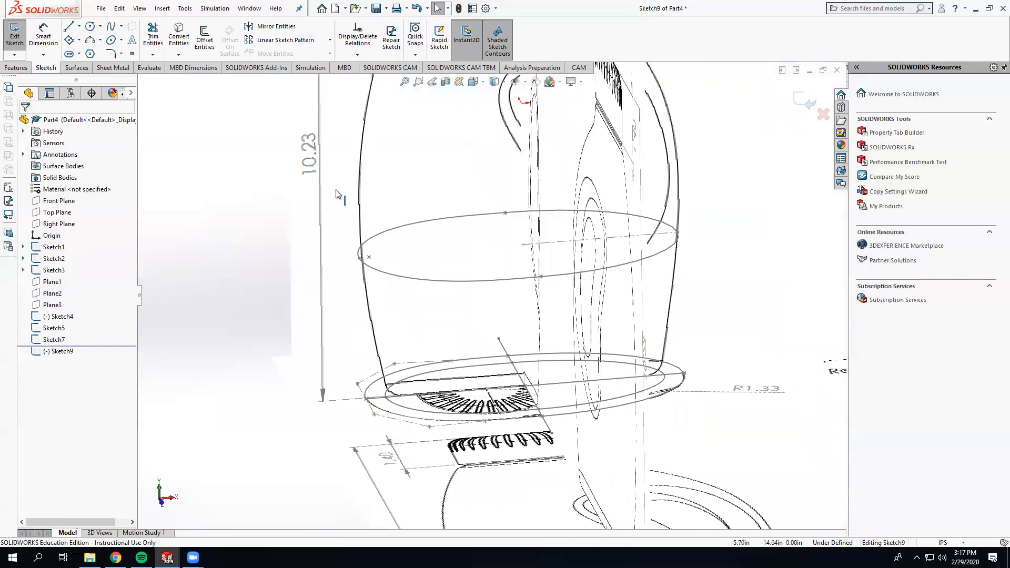
left_click(205, 41)
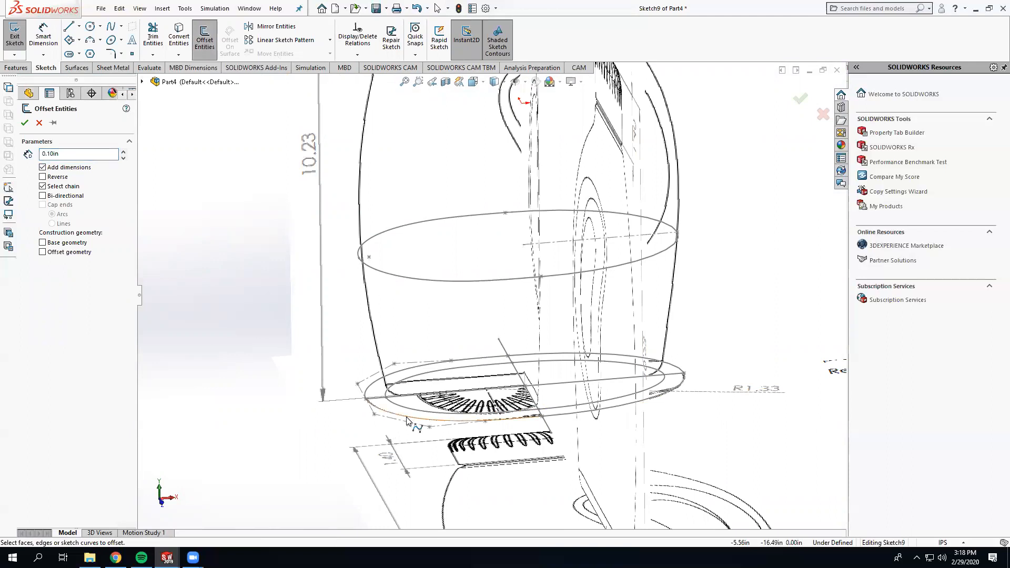
left_click(372, 388)
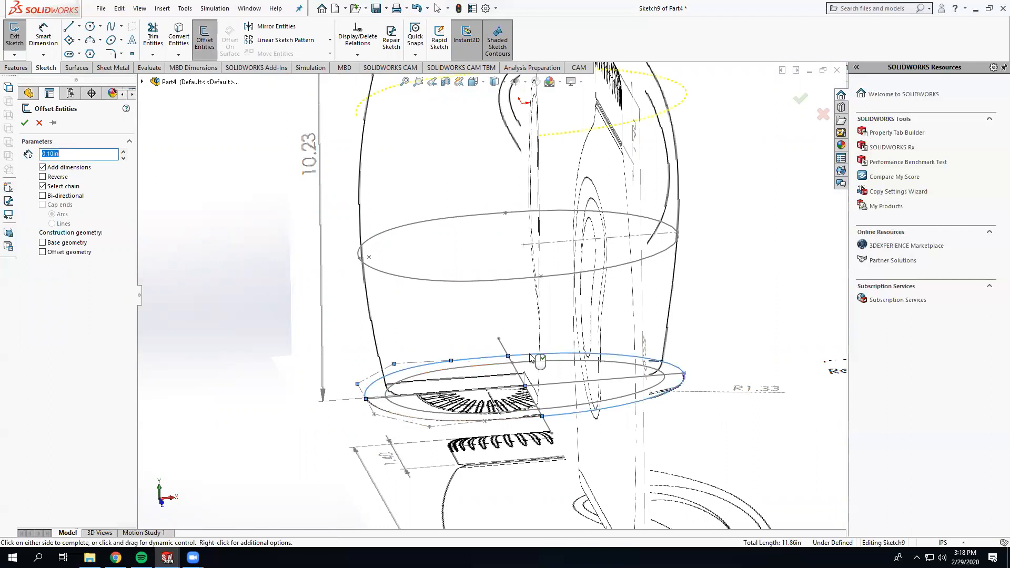
scroll(519, 302, "up", 3)
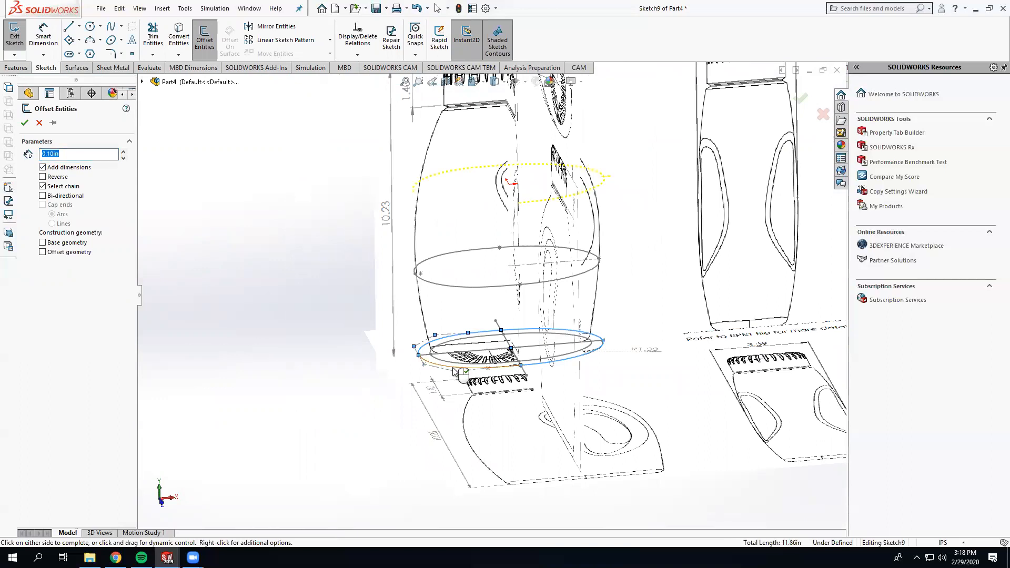
middle_click_drag(480, 255, 449, 234)
scroll(449, 234, "down", 2)
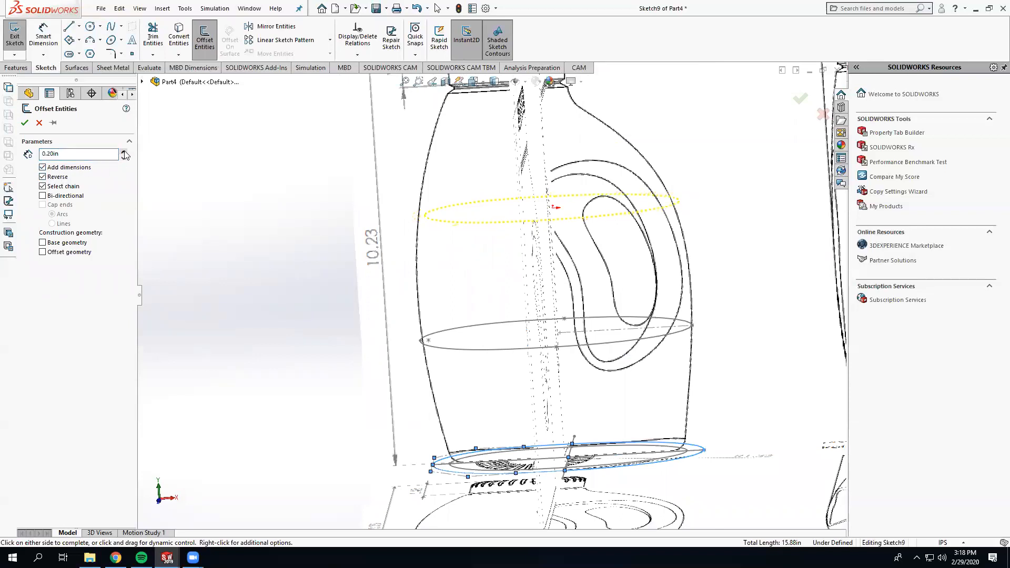
mouse_move(317, 205)
middle_mouse_down()
mouse_move(305, 225)
mouse_move(318, 221)
mouse_move(294, 215)
mouse_move(331, 216)
mouse_move(325, 197)
mouse_move(354, 220)
middle_mouse_up()
left_click(24, 123)
scroll(454, 212, "up", 2)
scroll(511, 208, "down", 3)
mouse_move(513, 213)
middle_mouse_down()
mouse_move(515, 314)
mouse_move(521, 284)
middle_mouse_up()
scroll(518, 284, "up", 2)
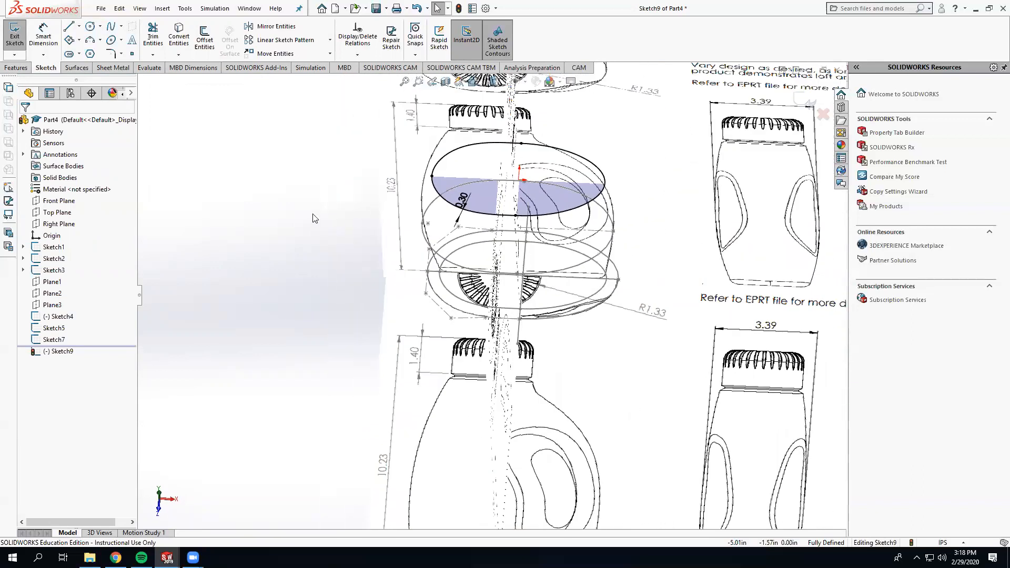
Delete the two offset spline halves opposite the handle, keeping the handle-side half ellipse
left_click(449, 206)
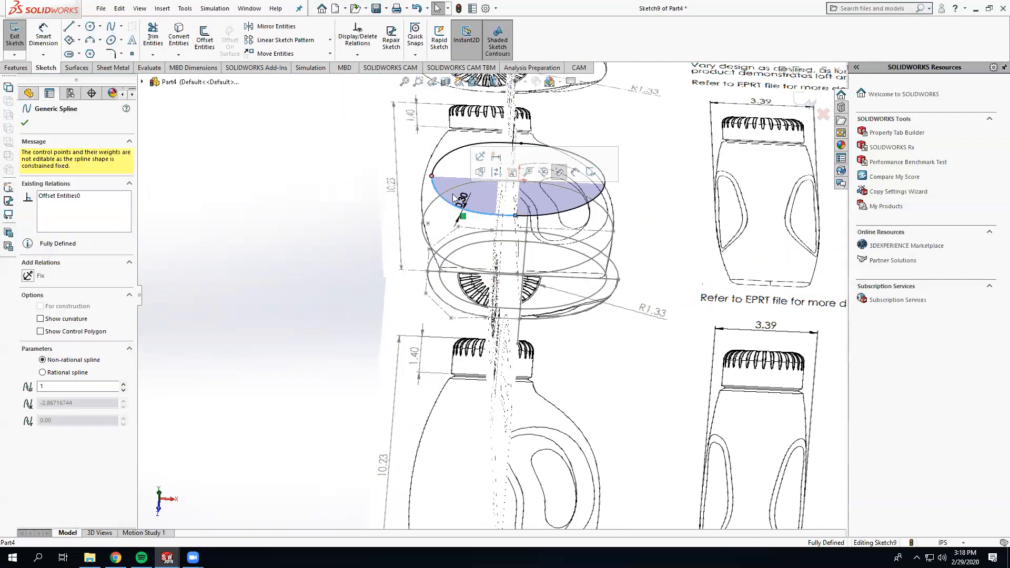
left_click(457, 149, "ctrl")
left_click(354, 217)
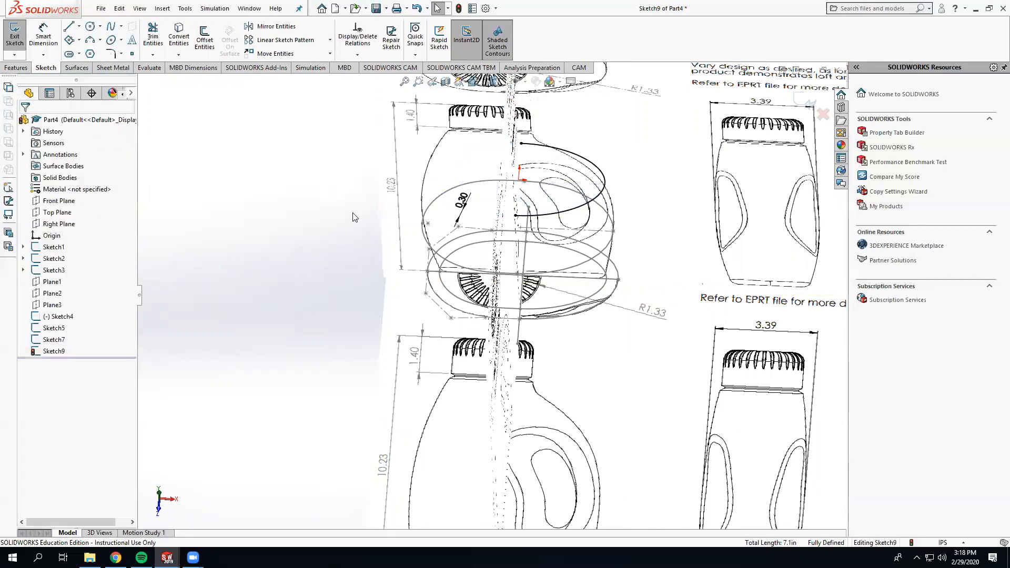
key("ctrl+8")
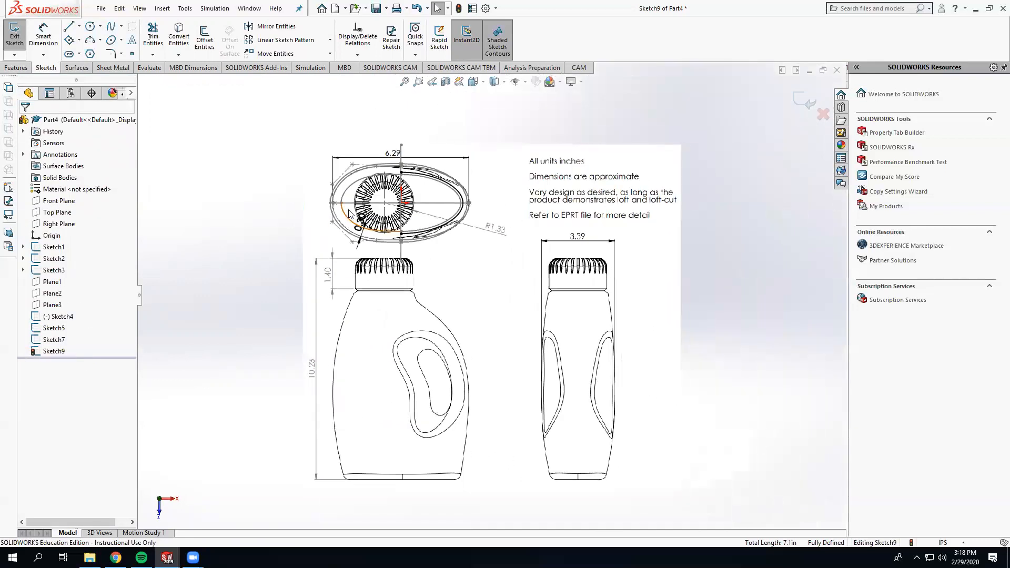
Fade Sketch Picture3 in Sketch3 by setting full-image transparency to 0.65
scroll(348, 211, "down", 4)
scroll(437, 353, "up", 3)
mouse_move(340, 347)
middle_mouse_down()
mouse_move(339, 284)
mouse_move(333, 400)
middle_mouse_up()
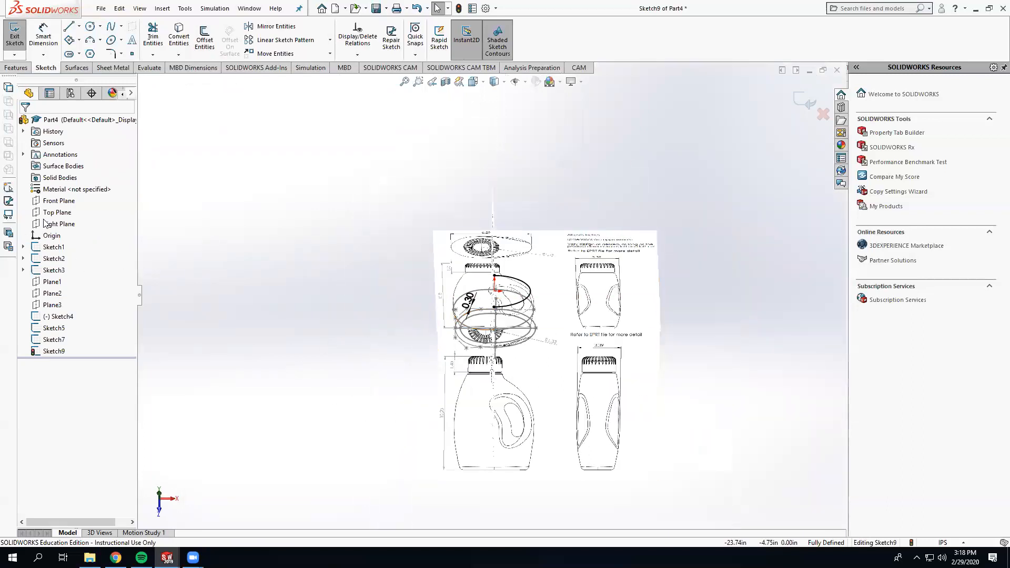
left_click(39, 270)
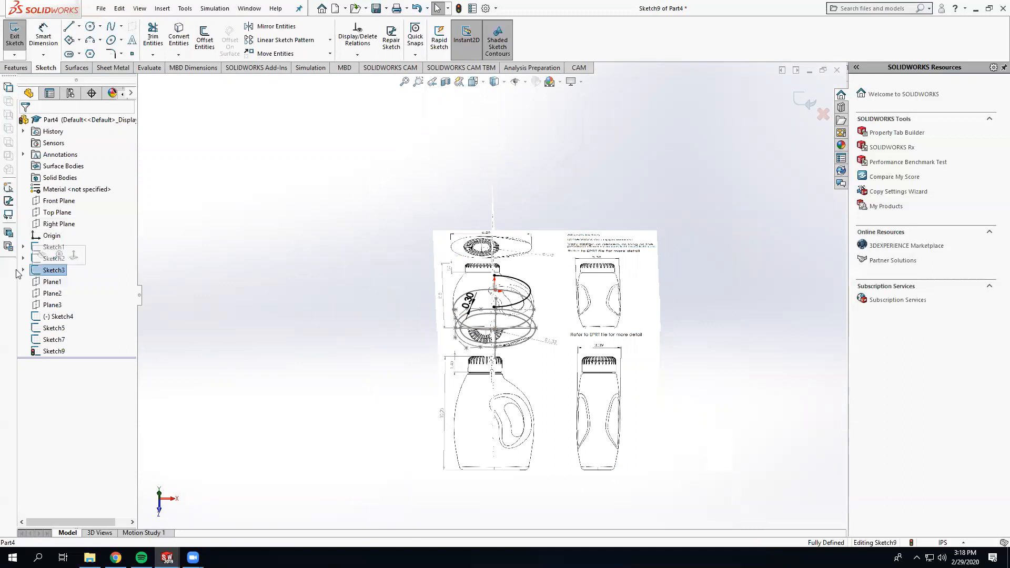
left_click(23, 270)
double_click(47, 282)
left_click(42, 317)
left_click(71, 351)
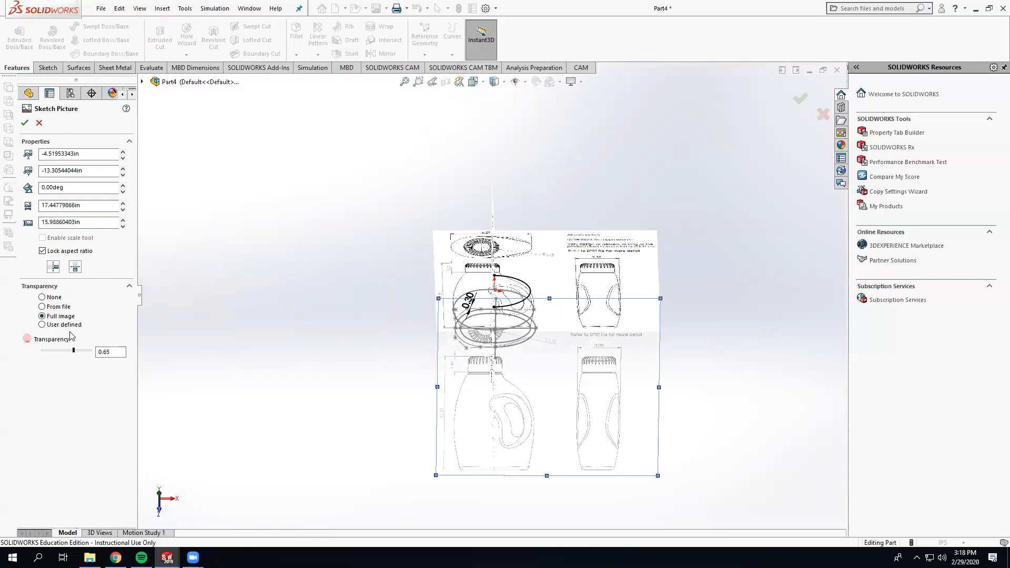
left_click(25, 123)
middle_click_drag(420, 353, 425, 377)
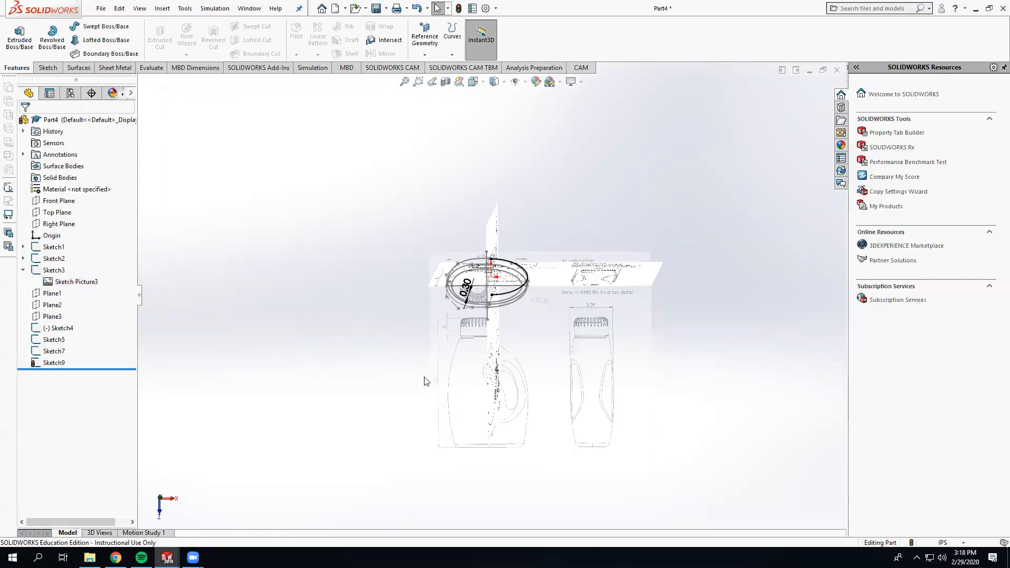
key("ctrl+5")
scroll(511, 249, "down", 9)
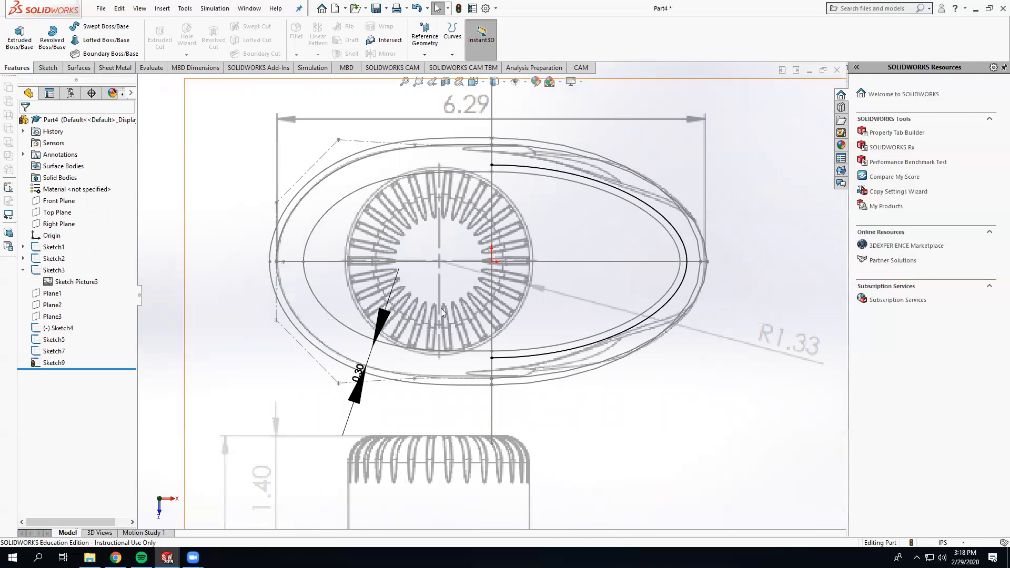
left_click(48, 68)
left_click(121, 26)
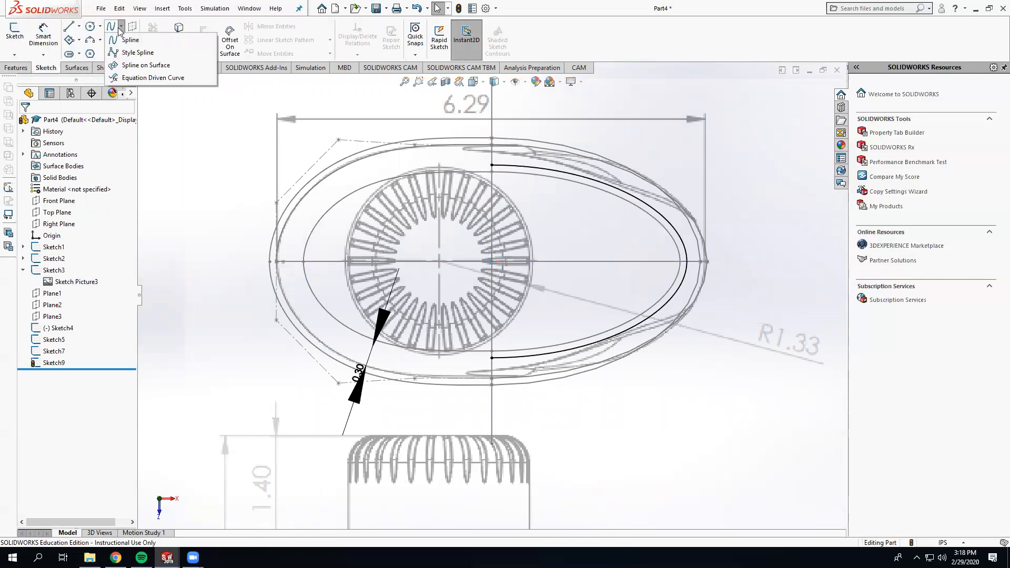
left_click(136, 53)
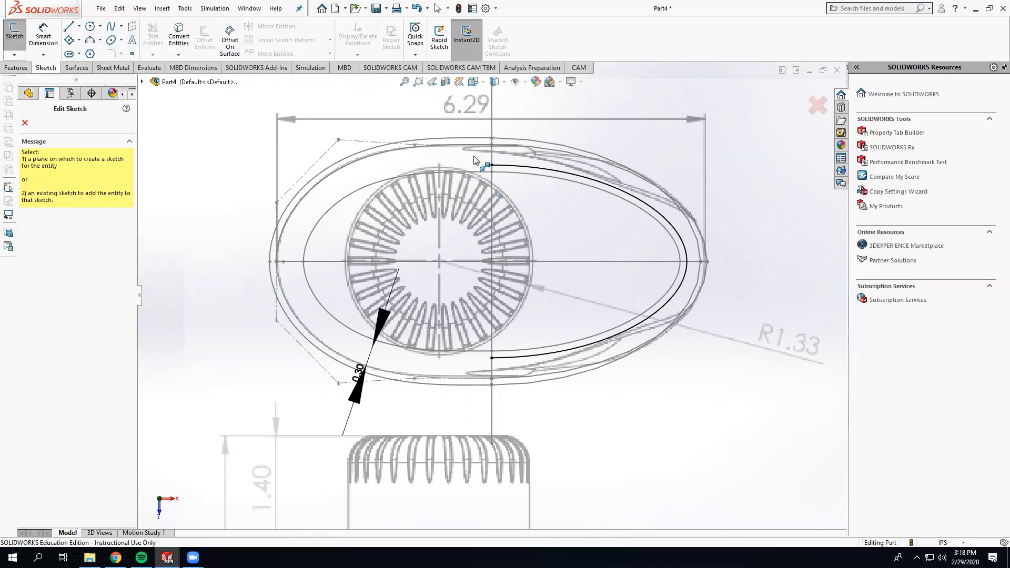
left_click(25, 124)
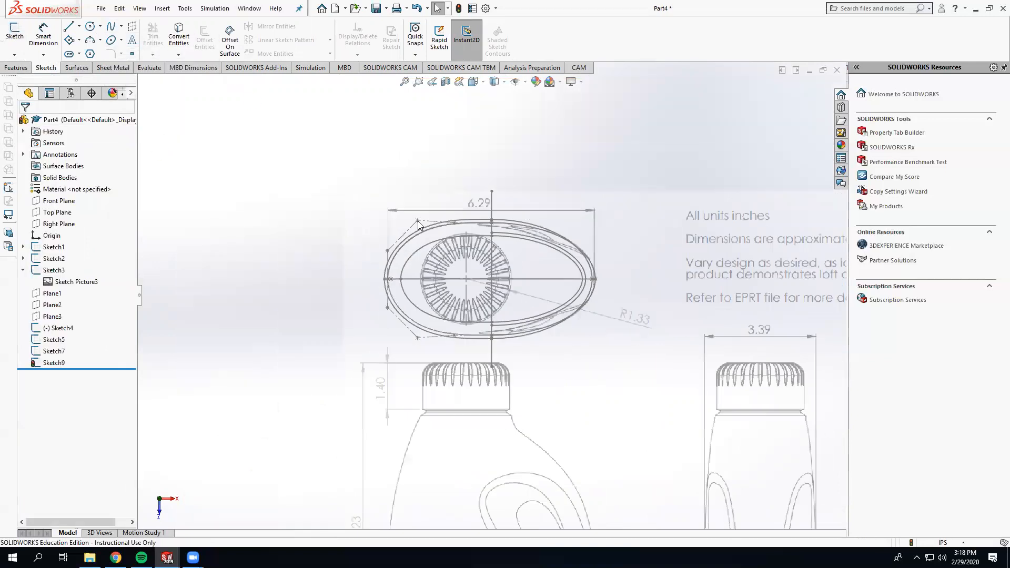
Reopen the Plane2 section sketch, Sketch9, for editing
left_click(57, 365)
left_click(66, 351)
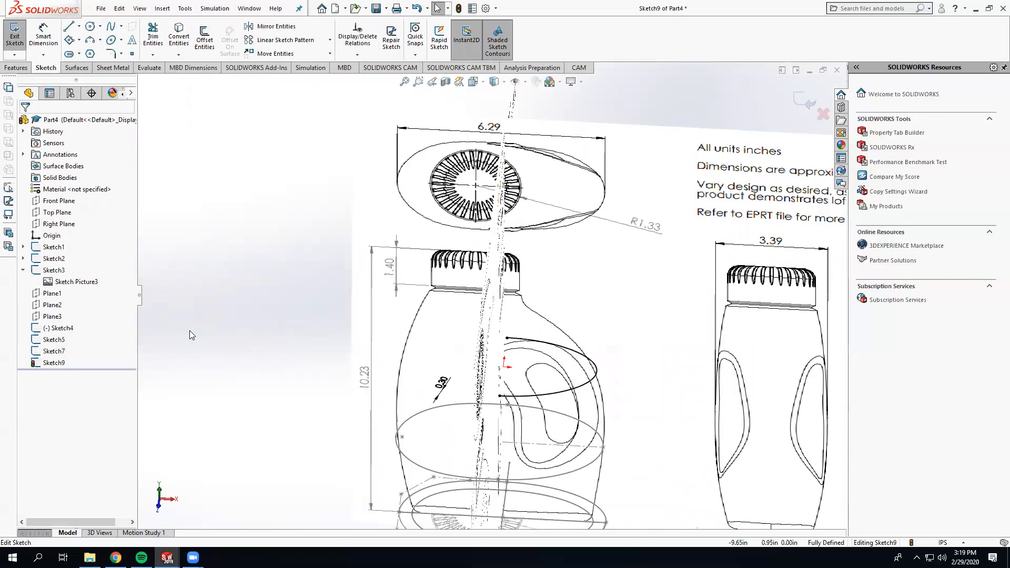
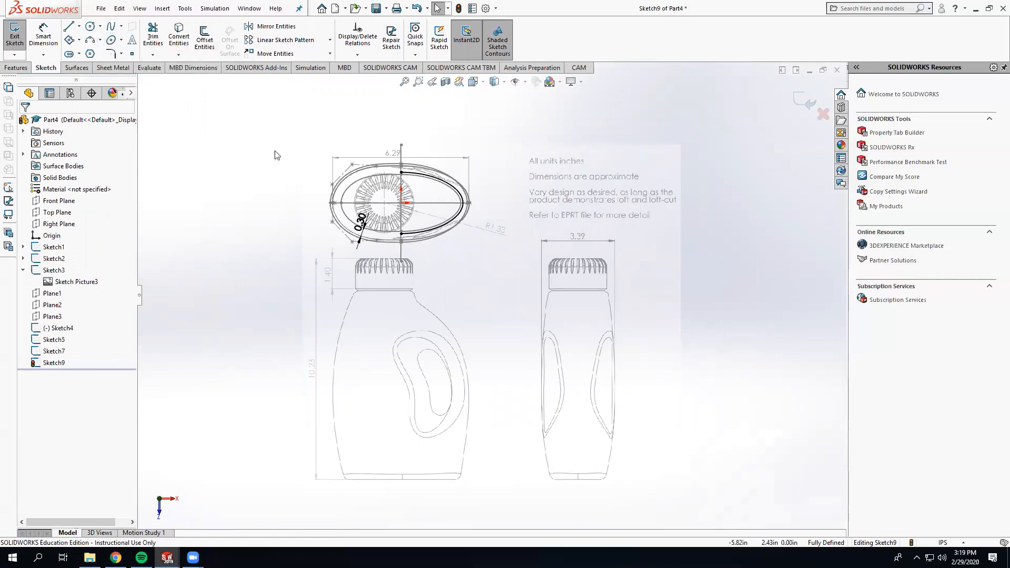
left_click(112, 26)
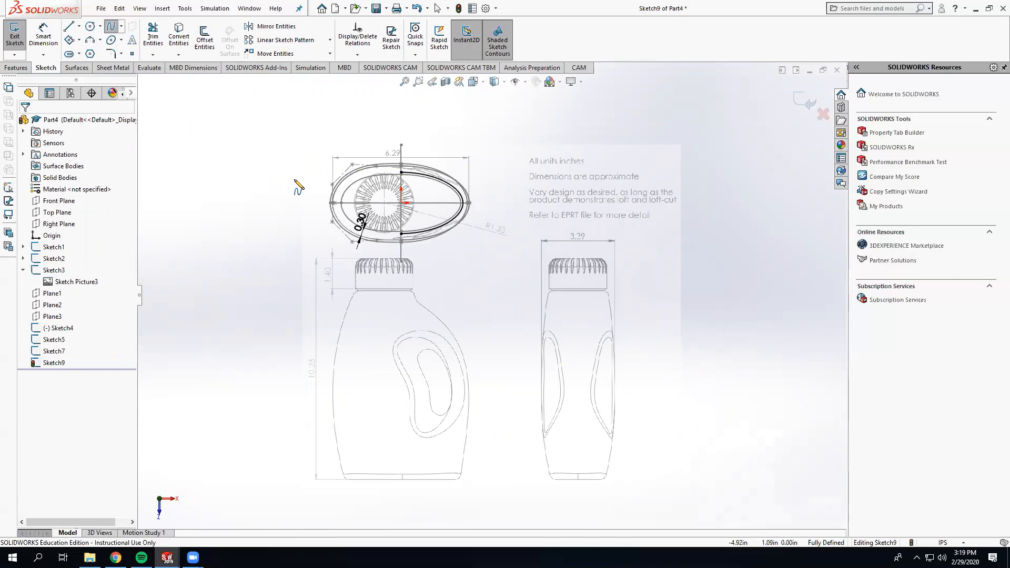
left_click(252, 192)
left_click(290, 172)
left_click(230, 188)
left_click(207, 215)
key("Escape")
key("ctrl+z")
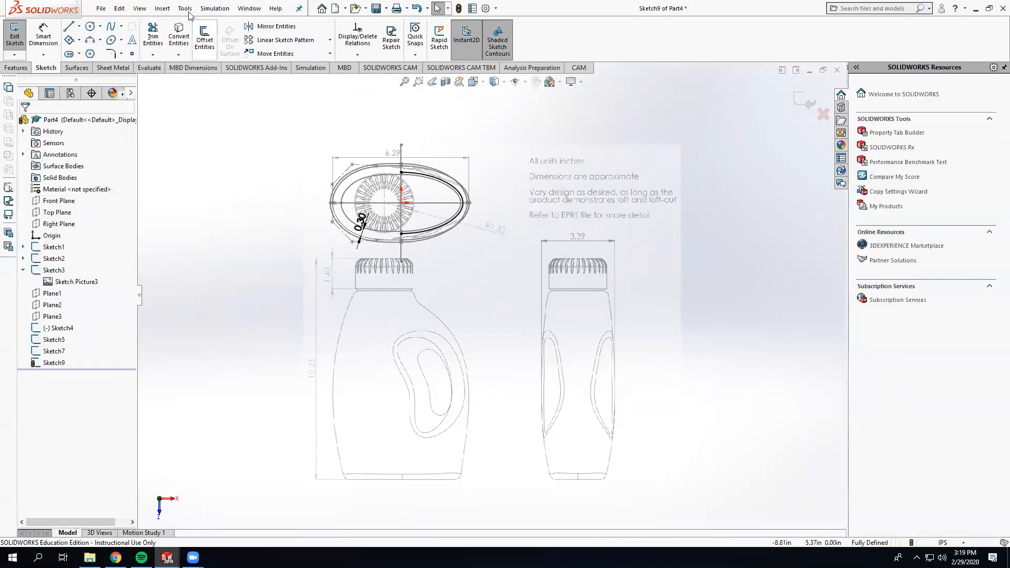
Draw a four-vertex style spline beside the outline and merge its upper endpoint with the upper end of the offset half ellipse
left_click(122, 28)
left_click(138, 53)
left_click(259, 187)
left_click(206, 195)
left_click(185, 228)
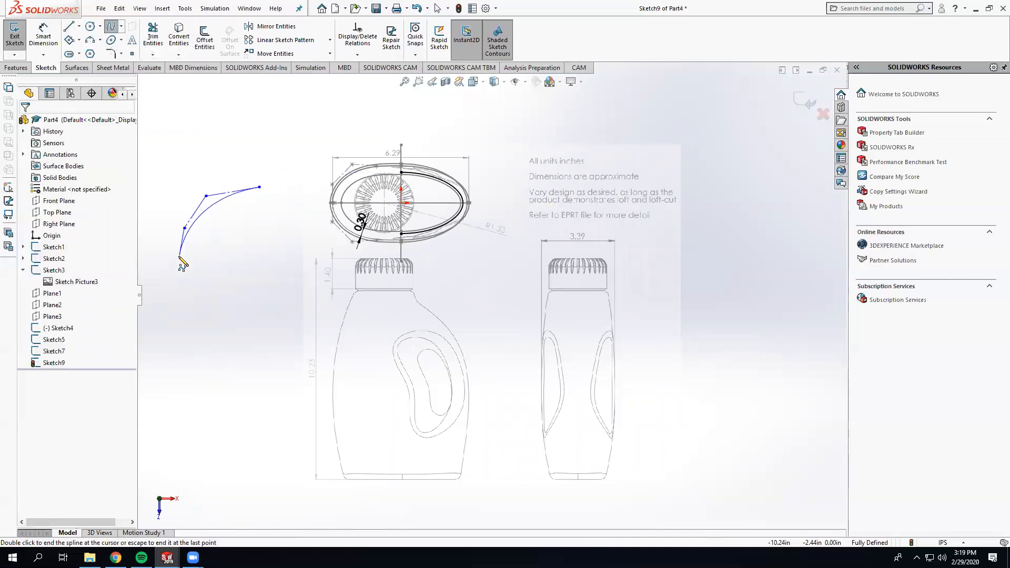
key("Escape")
scroll(214, 199, "down", 2)
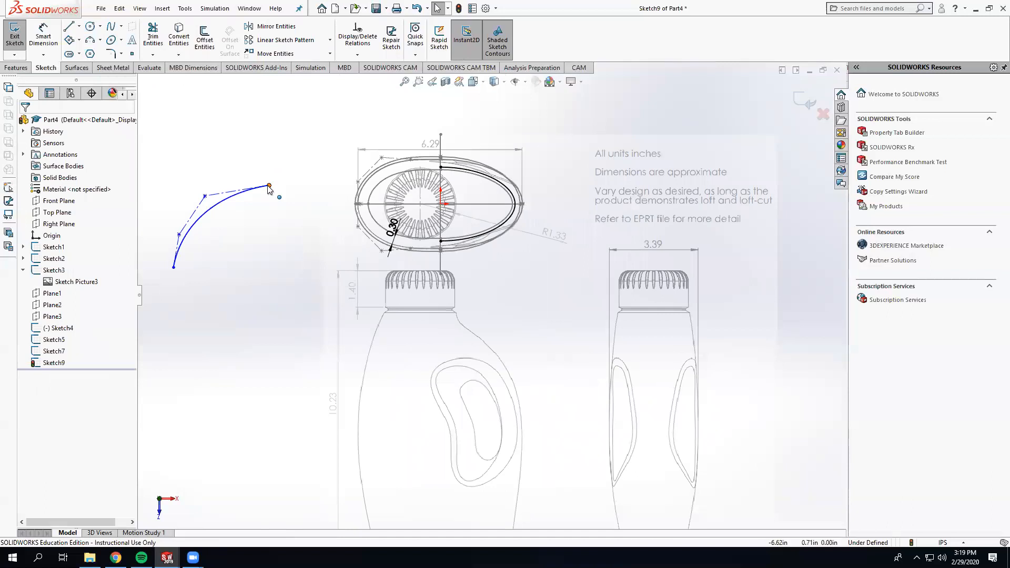
left_click(269, 186)
scroll(401, 153, "down", 3)
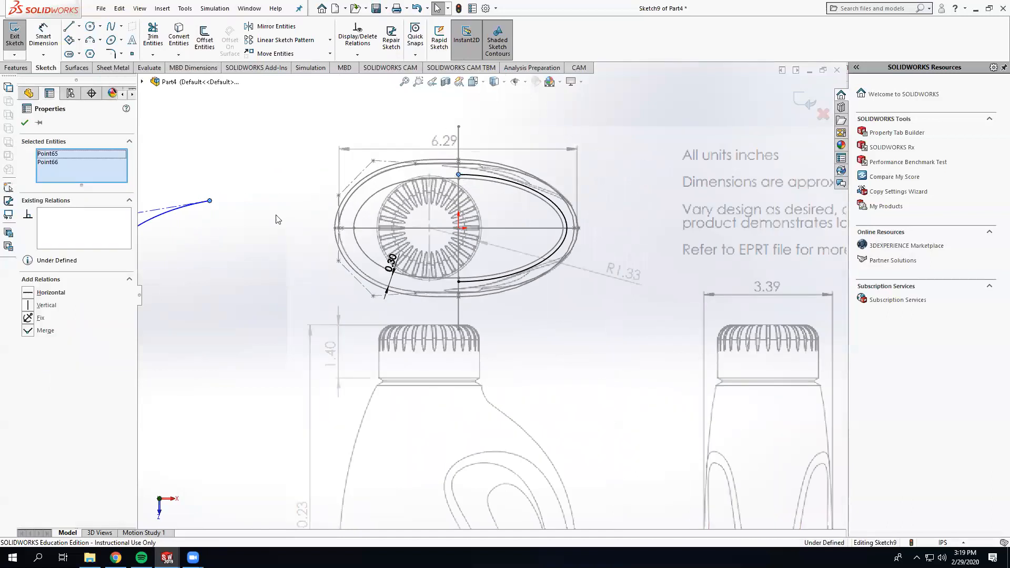
left_click(42, 331)
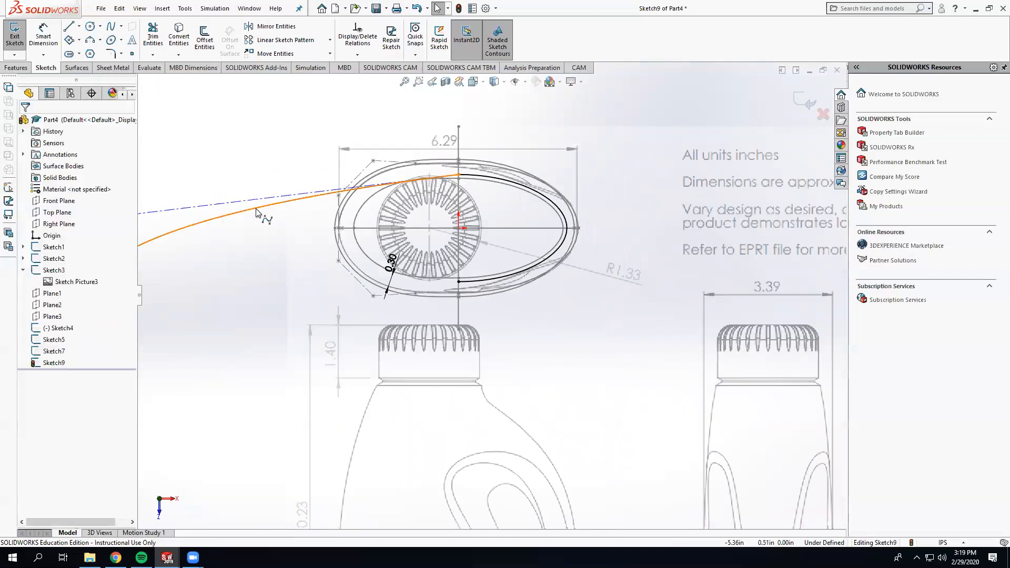
Make the style spline tangent to the offset half ellipse at their shared endpoint
scroll(399, 235, "down", 3)
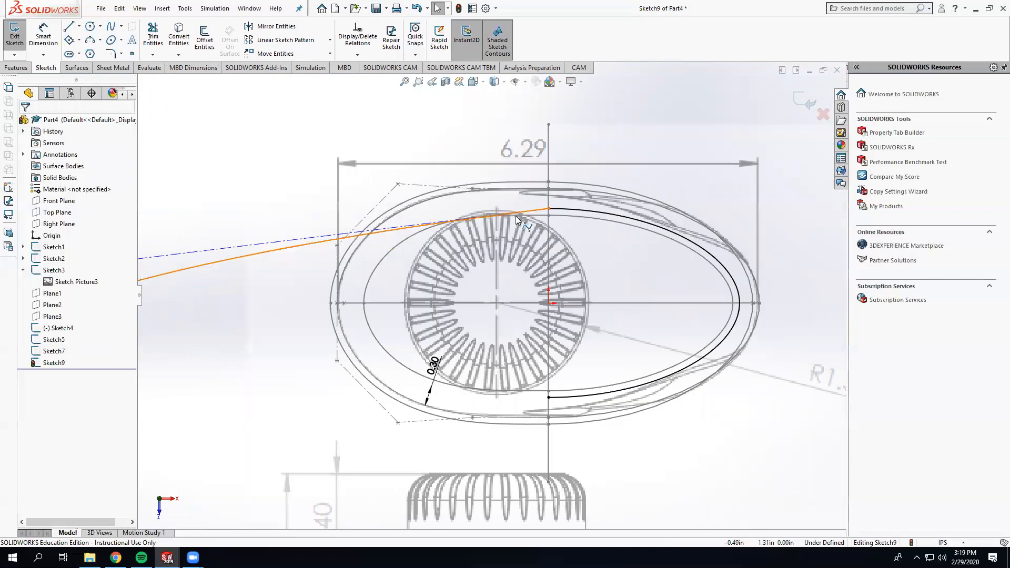
left_click(513, 214)
left_click(555, 209, "ctrl")
left_click(27, 293)
left_click(231, 311)
Reshape the style spline by moving its free endpoint and control vertices toward the bottle's front edge
scroll(240, 311, "up", 4)
scroll(233, 318, "down", 3)
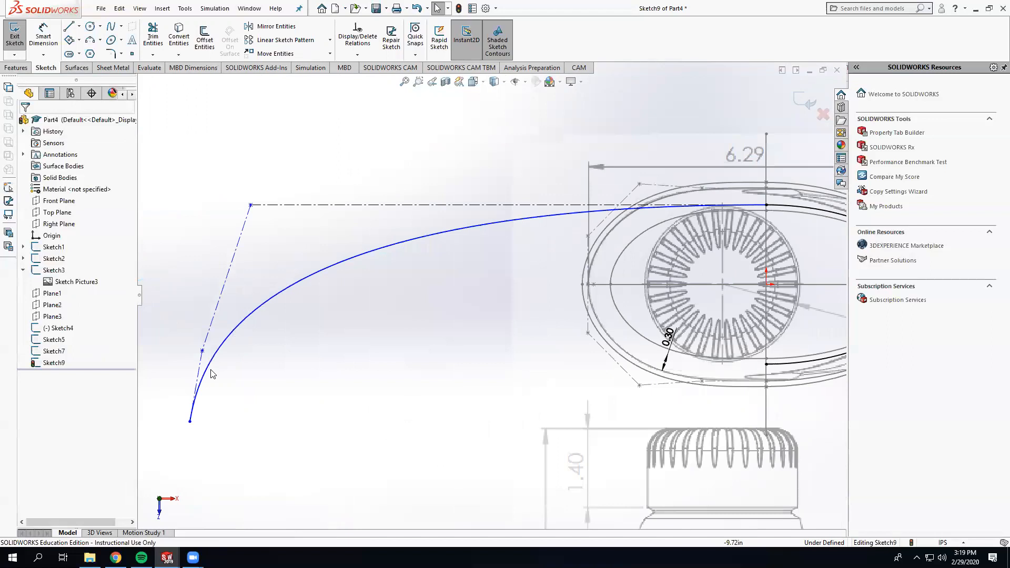
left_click_drag(191, 424, 250, 402)
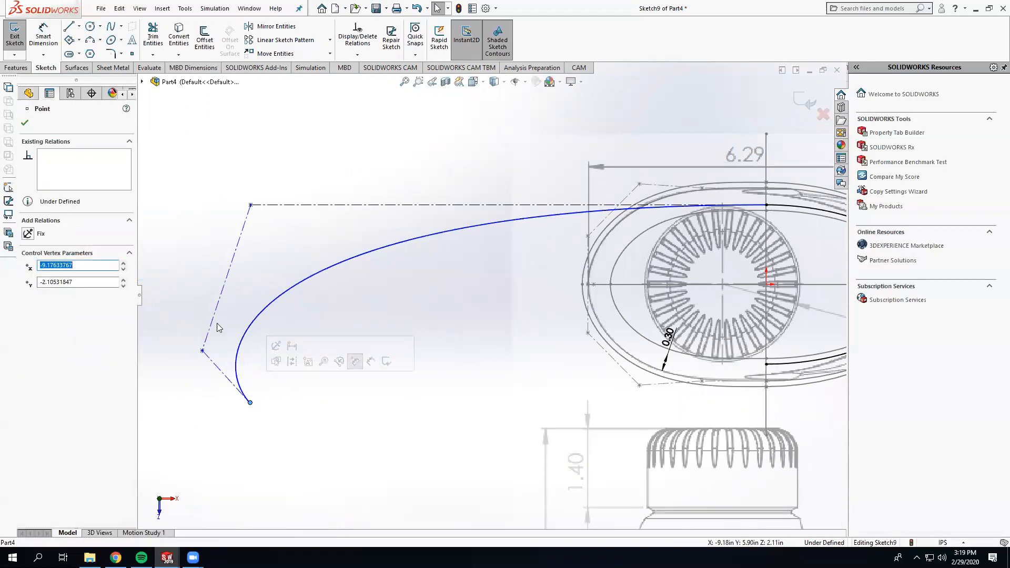
left_click_drag(213, 325, 551, 249)
left_click_drag(487, 446, 510, 213)
left_click(247, 408)
mouse_move(250, 405)
left_mouse_down()
mouse_move(427, 321)
mouse_move(548, 285)
left_mouse_up()
left_click(562, 349)
mouse_move(552, 349)
middle_mouse_down()
mouse_move(534, 345)
mouse_move(542, 300)
mouse_move(532, 359)
middle_mouse_up()
left_click_drag(511, 330, 547, 363)
left_click(415, 372)
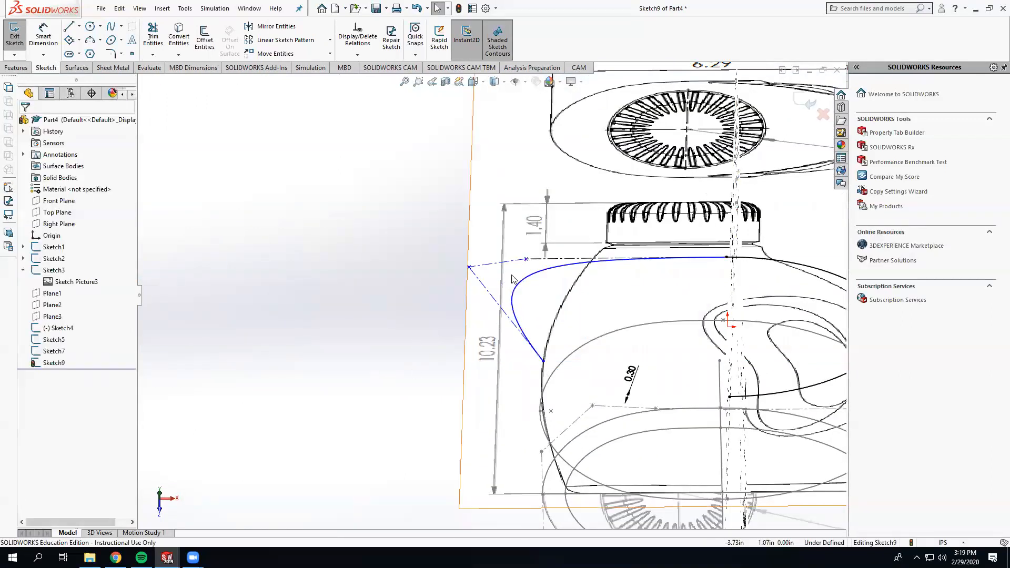
Draw a horizontal centerline about 3.16 in long from the origin to the bottle's front profile edge
mouse_move(496, 293)
middle_mouse_down()
mouse_move(543, 344)
mouse_move(500, 334)
mouse_move(475, 387)
middle_mouse_up()
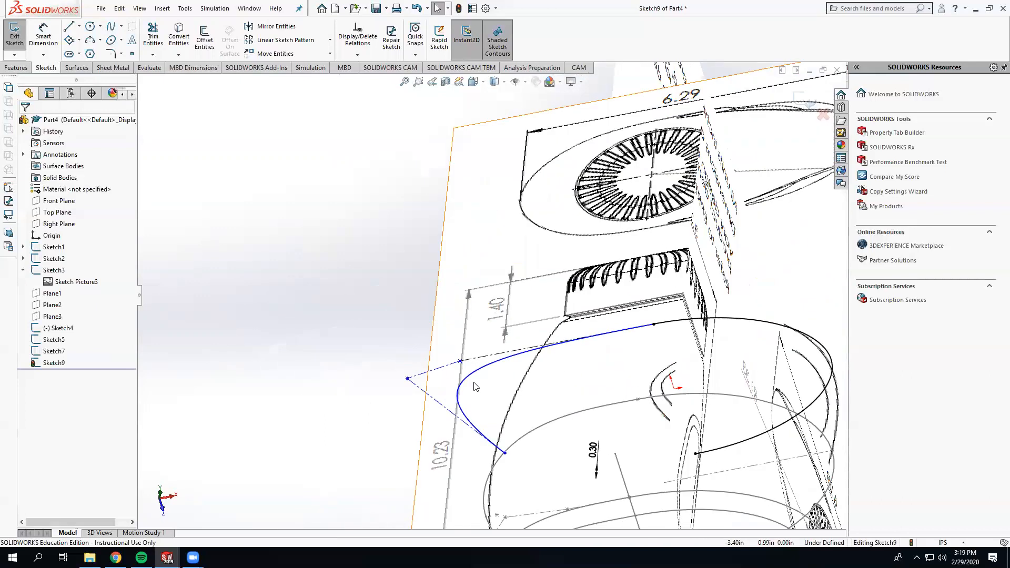
middle_click_drag(435, 492, 453, 425)
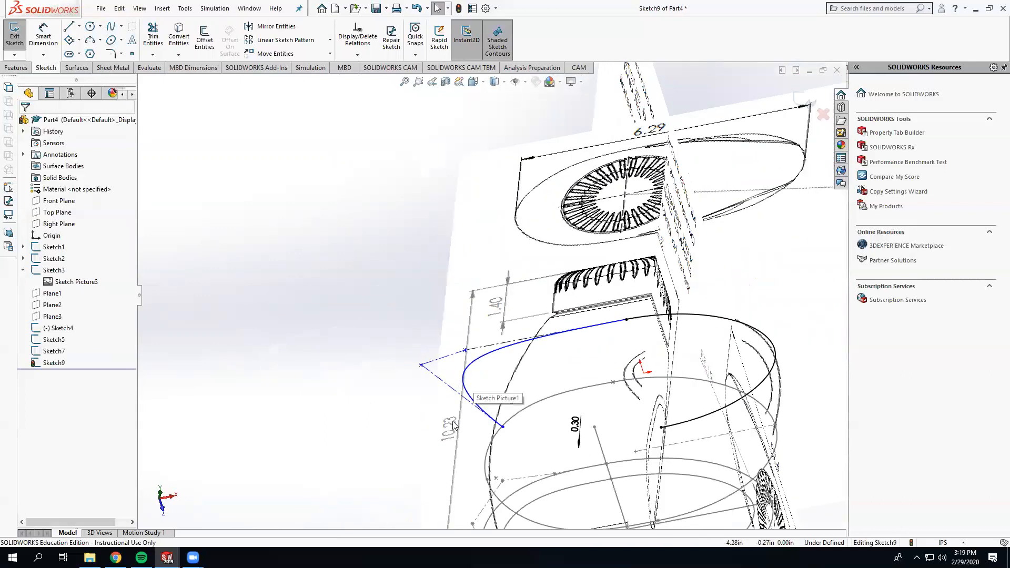
left_click(79, 26)
left_click(97, 53)
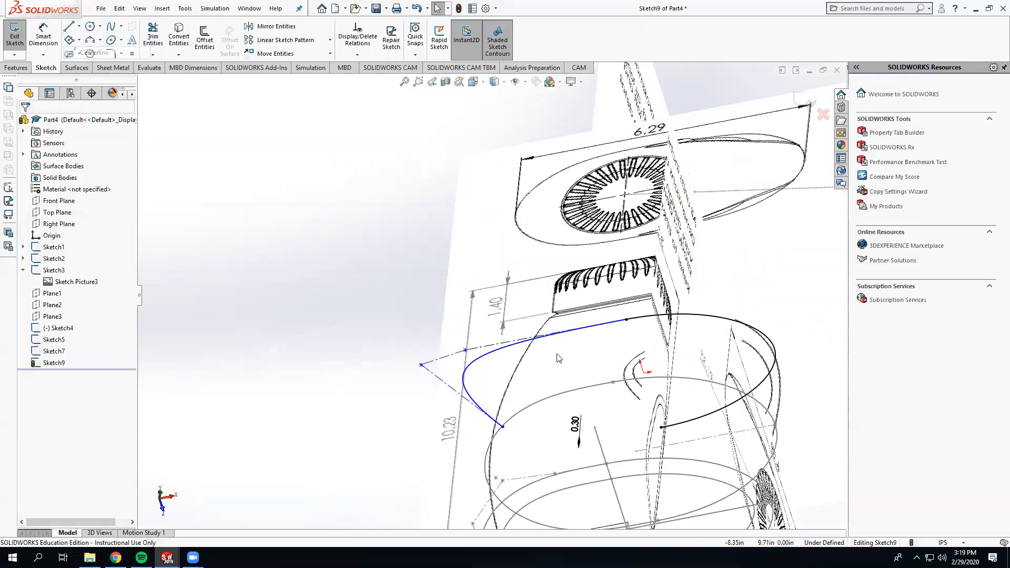
left_click(635, 375)
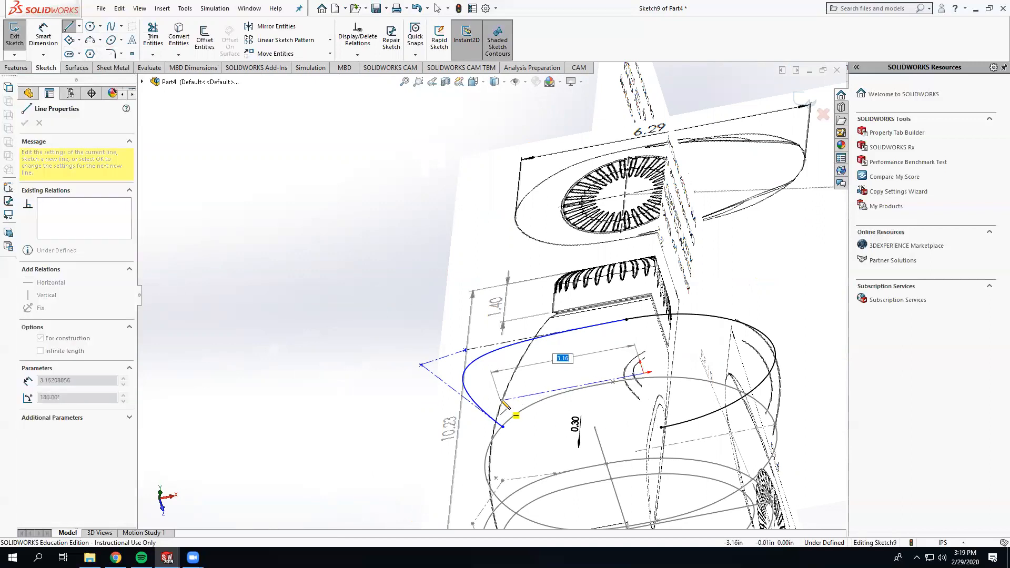
left_click(504, 400)
key("Escape")
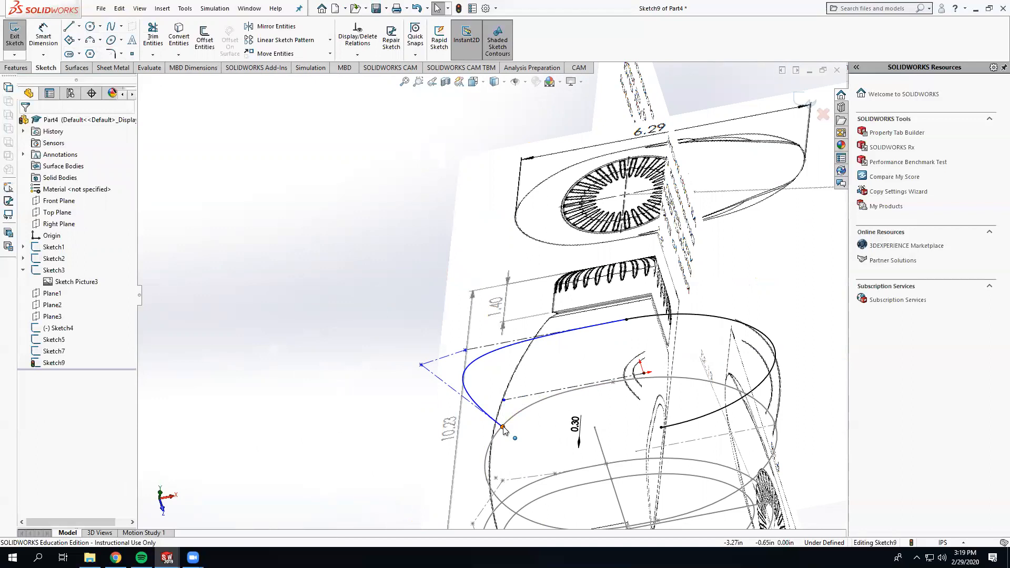
Merge the style spline's free endpoint with the outer end of the horizontal centerline
left_click(502, 427)
left_click(503, 401, "ctrl")
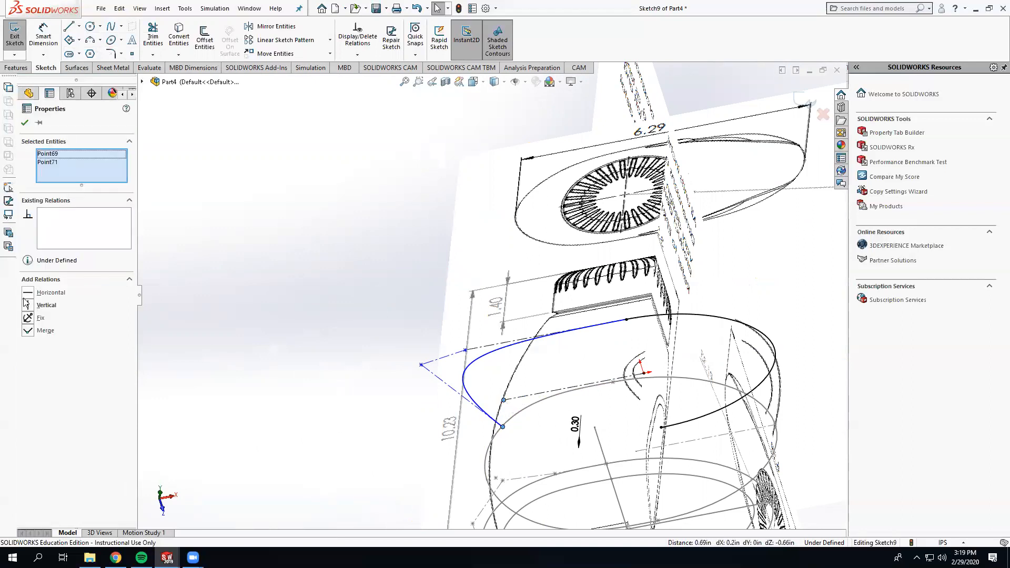
left_click(28, 327)
left_click(236, 364)
middle_click_drag(429, 392, 458, 372)
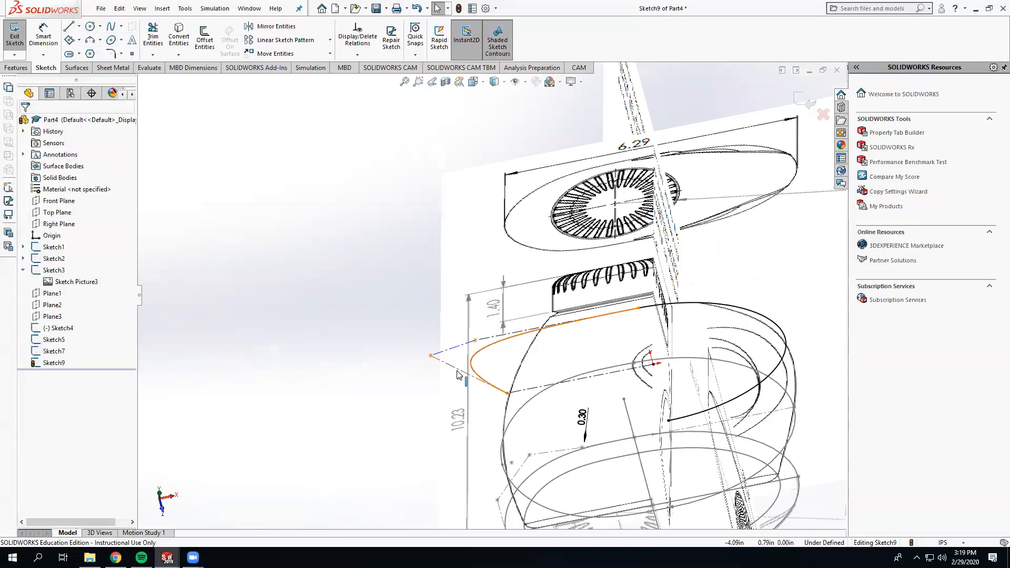
Adjust the style spline's two middle control vertices so the curve follows the rounded outline between the centerline and half ellipse
key("ctrl+8")
scroll(236, 277, "down", 3)
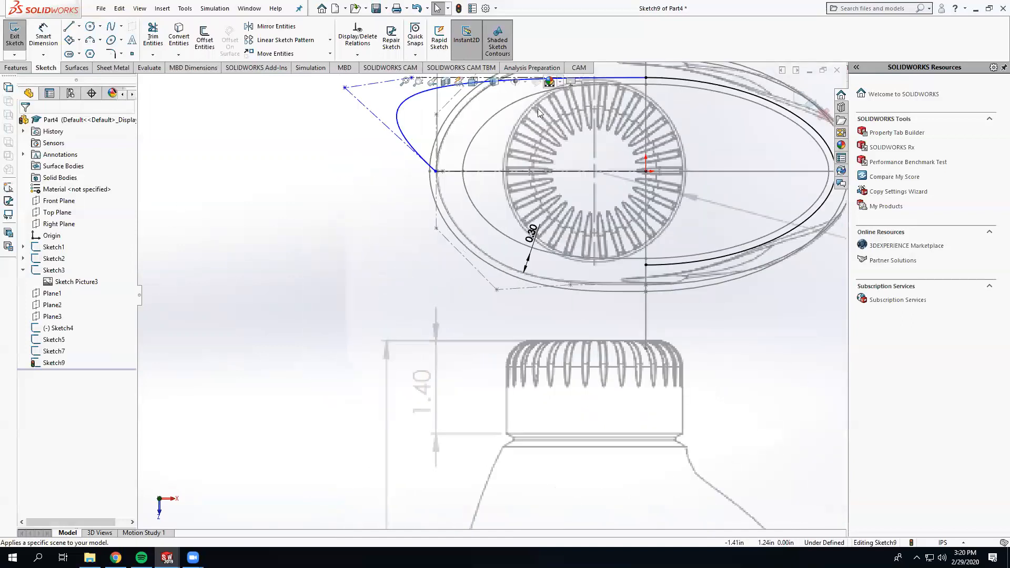
middle_click_drag(538, 109, 522, 222, "ctrl")
scroll(522, 222, "down", 1)
left_click_drag(288, 197, 555, 184)
left_click_drag(382, 205, 415, 187)
left_click(498, 257)
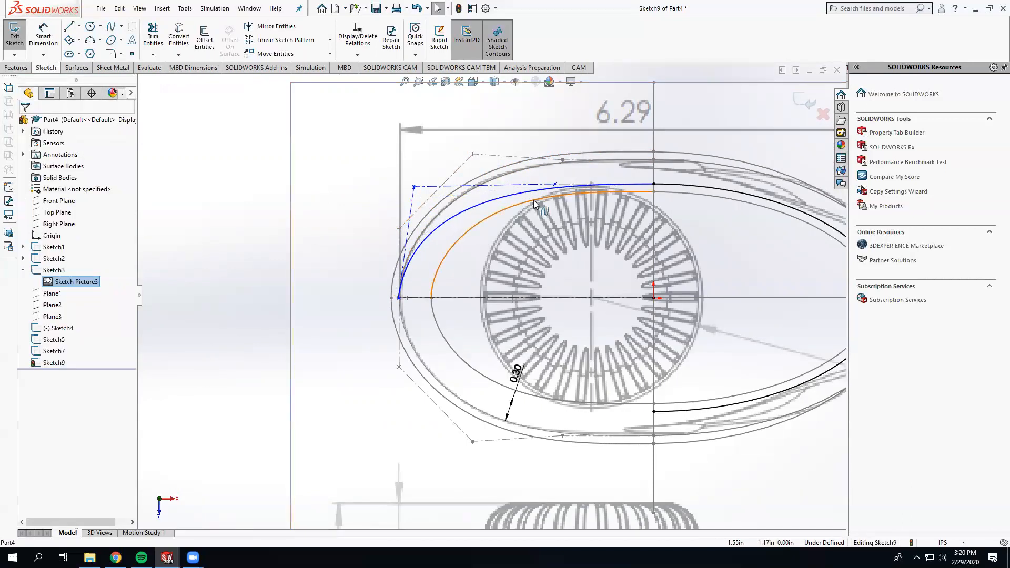
mouse_move(555, 185)
left_mouse_down()
mouse_move(496, 183)
mouse_move(512, 186)
left_mouse_up()
left_click(435, 198)
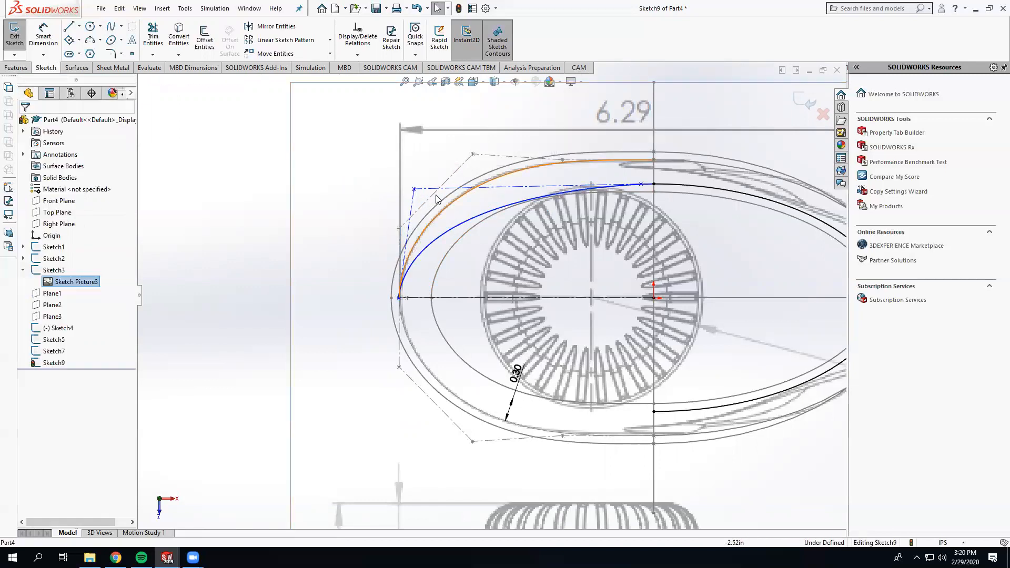
left_click_drag(642, 185, 546, 184)
left_click_drag(413, 184, 416, 194)
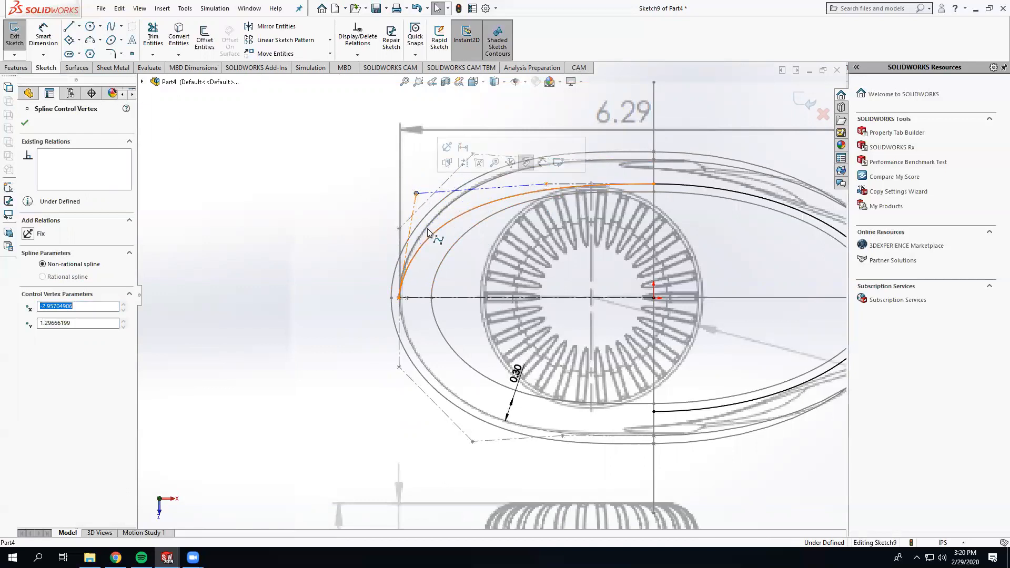
Make the spline's control polygon segment at the centerline endpoint vertical
left_click(413, 229)
left_click(411, 232)
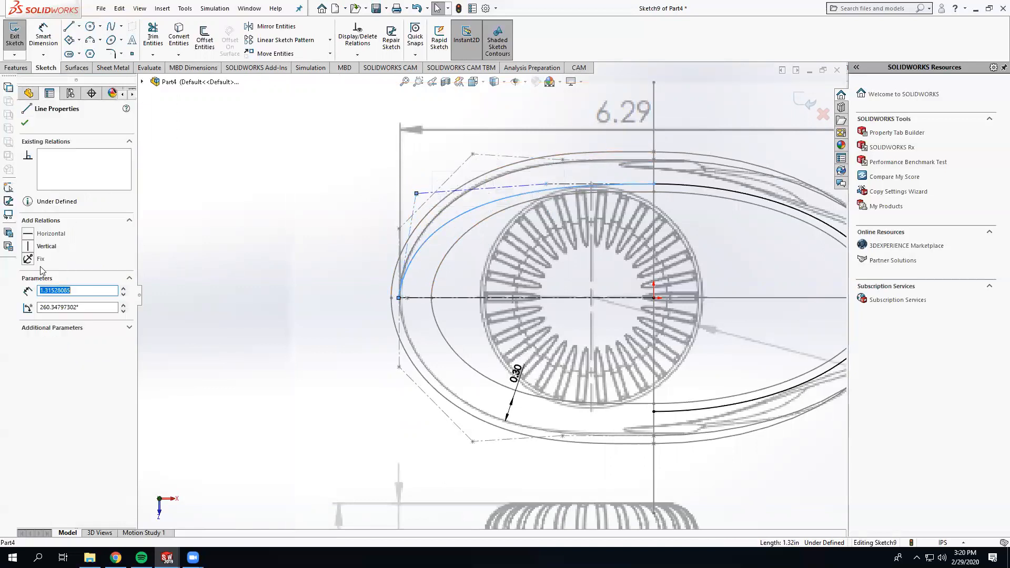
left_click(30, 246)
left_click(262, 257)
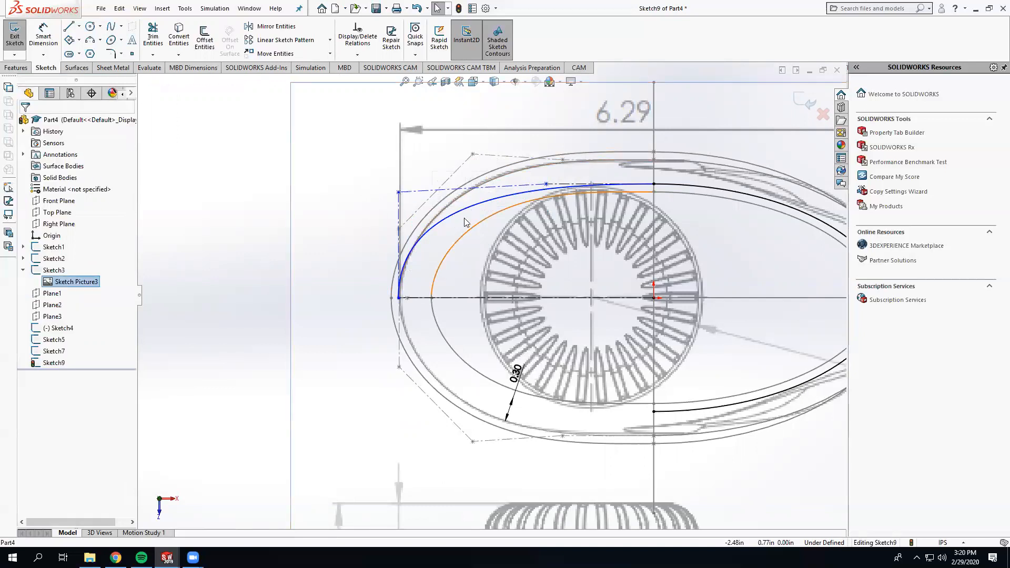
Insert a control vertex on the upper segment of the spline's control polygon and move it outward to round the curve
left_click(209, 223)
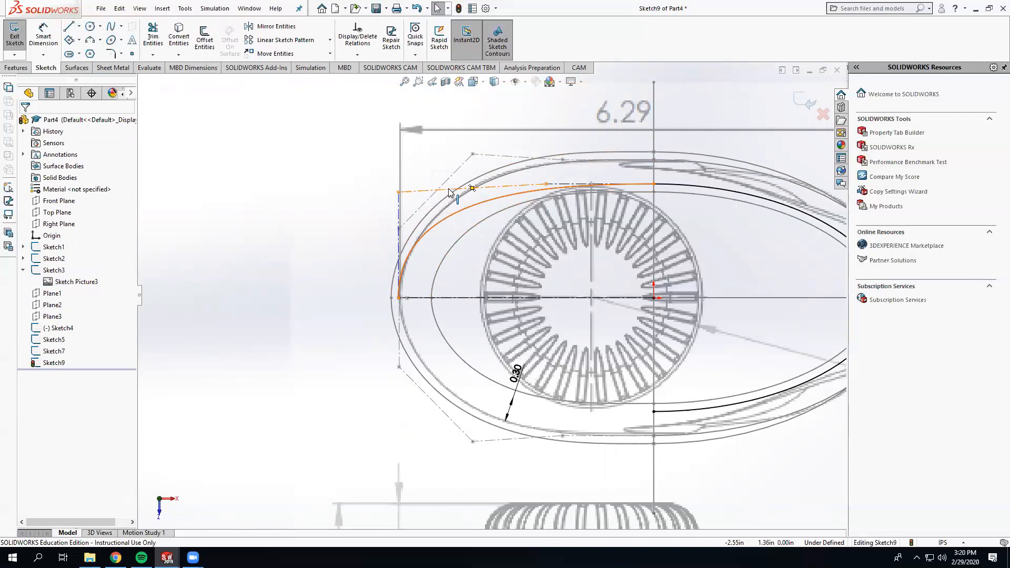
right_click(448, 188)
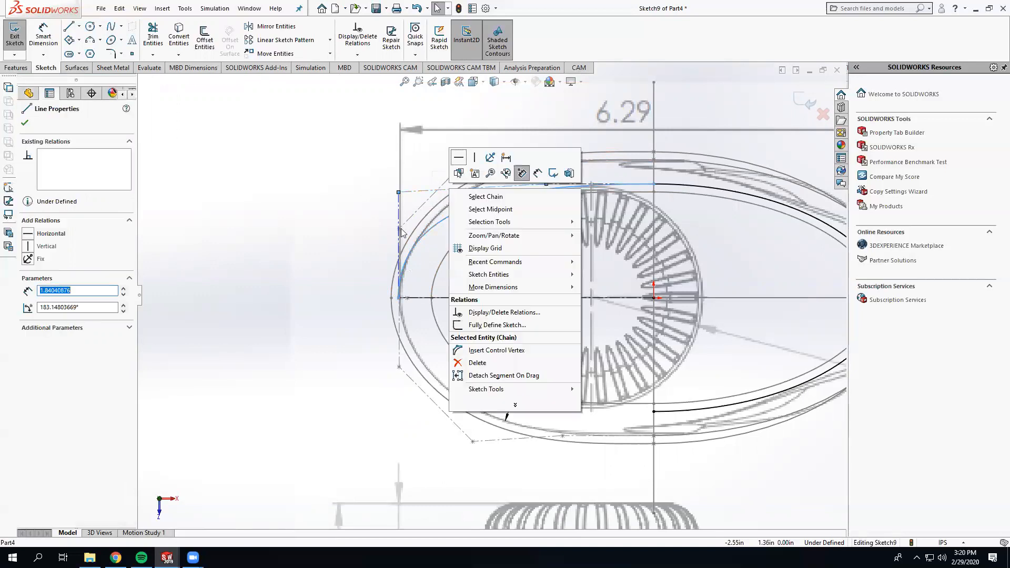
left_click(472, 350)
left_click(472, 188)
left_click_drag(472, 187, 488, 170)
left_click(494, 218)
Delete all entities in the Plane2 section sketch
scroll(481, 259, "up", 3)
mouse_move(480, 261)
middle_mouse_down()
mouse_move(566, 257)
mouse_move(500, 196)
mouse_move(555, 195)
mouse_move(529, 397)
mouse_move(523, 349)
mouse_move(510, 444)
mouse_move(503, 353)
mouse_move(424, 311)
mouse_move(422, 340)
mouse_move(440, 348)
mouse_move(429, 355)
mouse_move(438, 327)
mouse_move(474, 368)
mouse_move(463, 339)
mouse_move(499, 371)
mouse_move(490, 417)
mouse_move(444, 390)
middle_mouse_up()
scroll(512, 444, "down", 4)
left_click(438, 363)
left_click(349, 360)
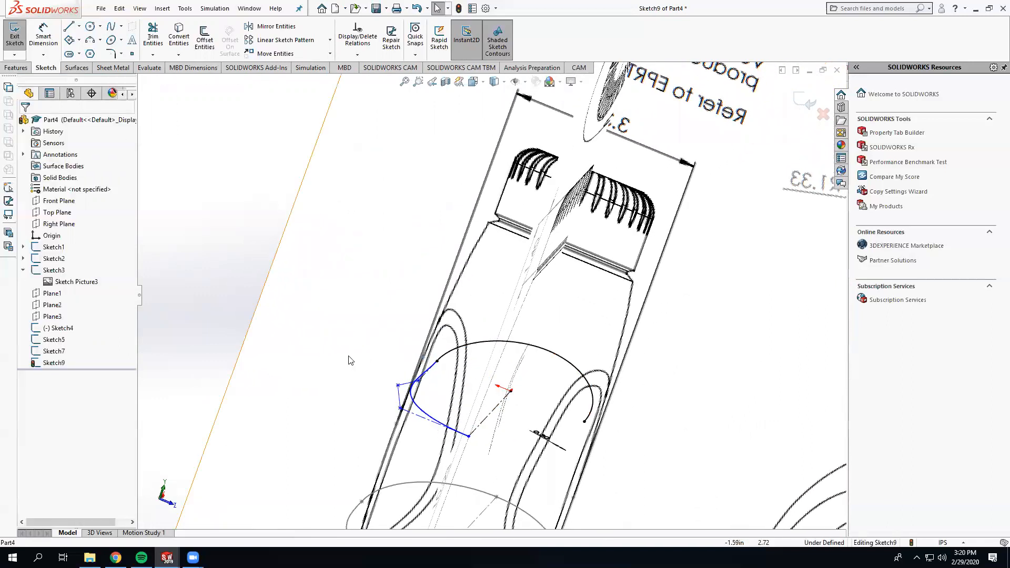
middle_click_drag(457, 353, 466, 407)
scroll(467, 406, "up", 4)
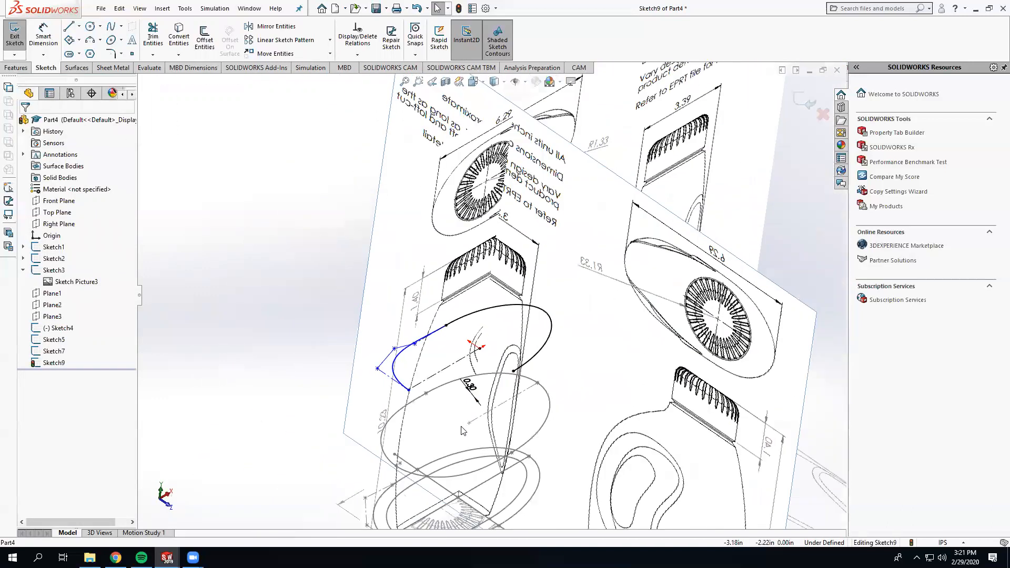
key("ctrl+a")
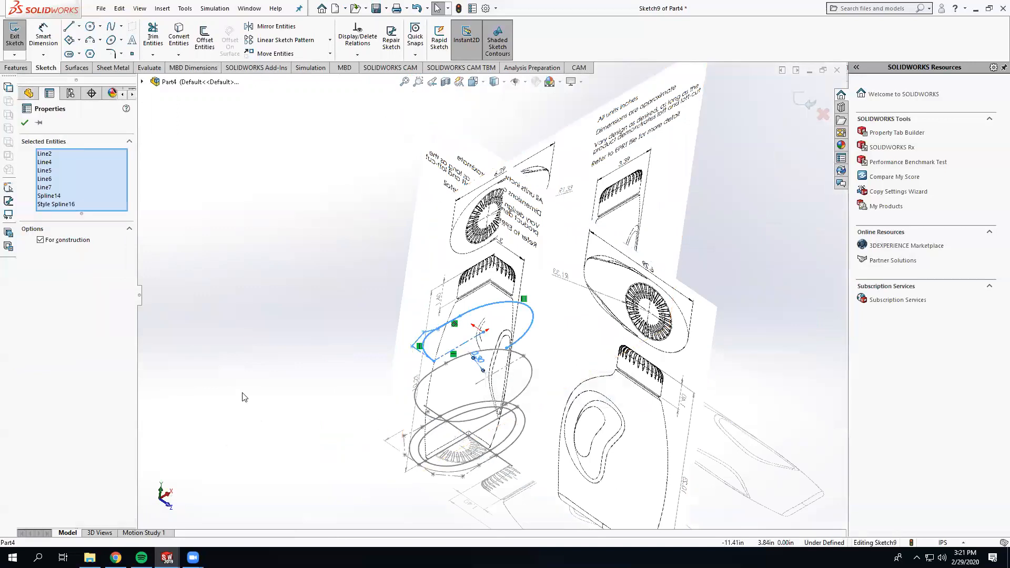
key("Delete")
left_click(530, 284)
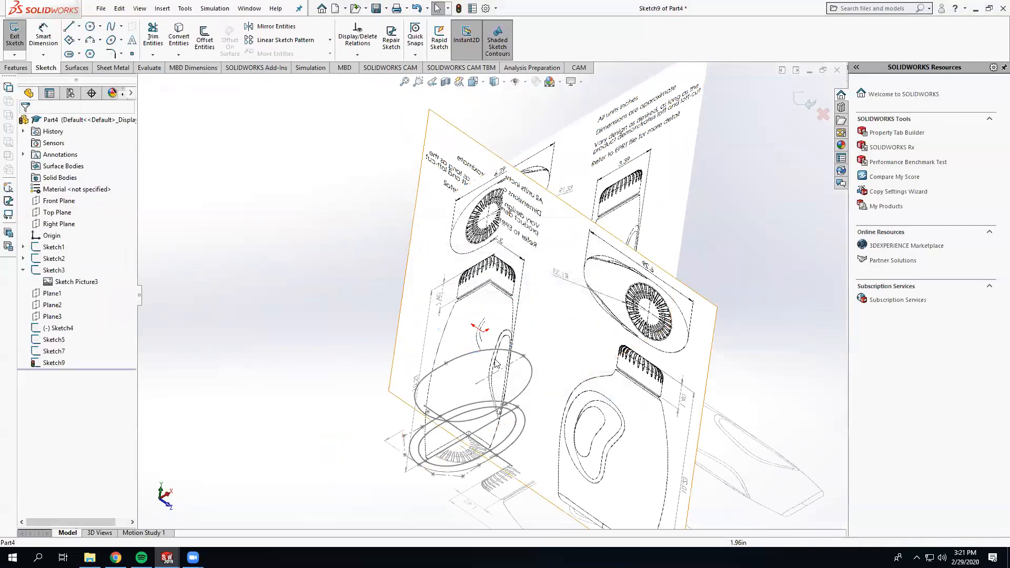
Offset the Plane1 section outline inward by 0.10 in into the Plane2 sketch, and exit the sketch
middle_click_drag(531, 284, 476, 412)
mouse_move(443, 477)
middle_mouse_down()
mouse_move(442, 415)
mouse_move(519, 343)
mouse_move(519, 388)
mouse_move(427, 399)
middle_mouse_up()
left_click(203, 40)
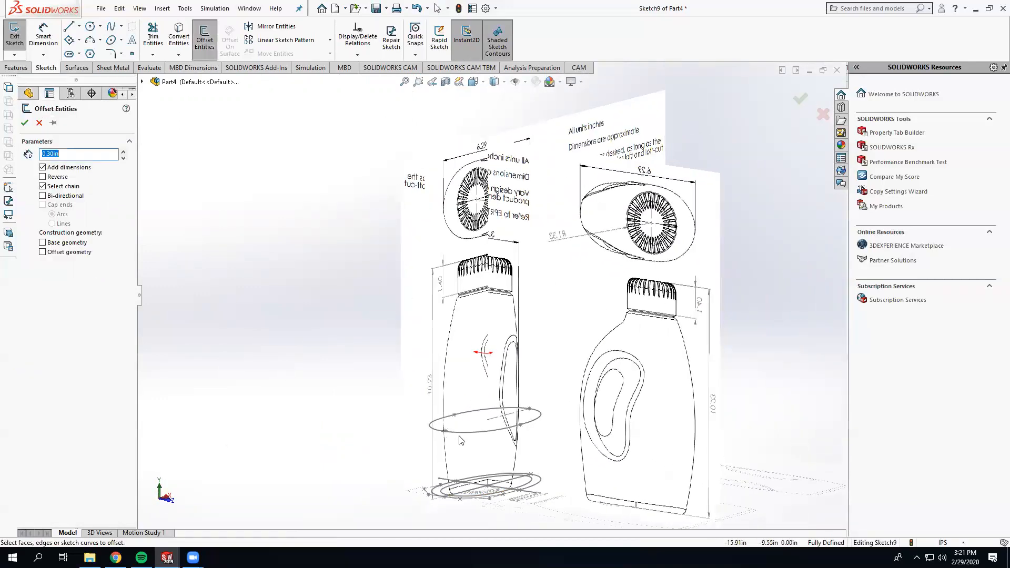
mouse_move(504, 368)
middle_mouse_down()
mouse_move(550, 346)
mouse_move(499, 469)
middle_mouse_up()
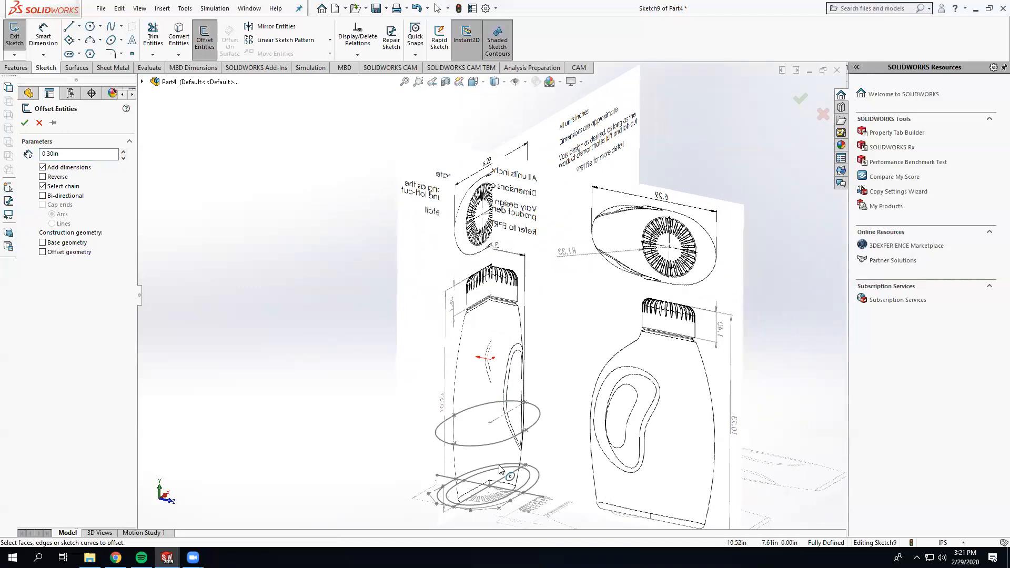
left_click(503, 442)
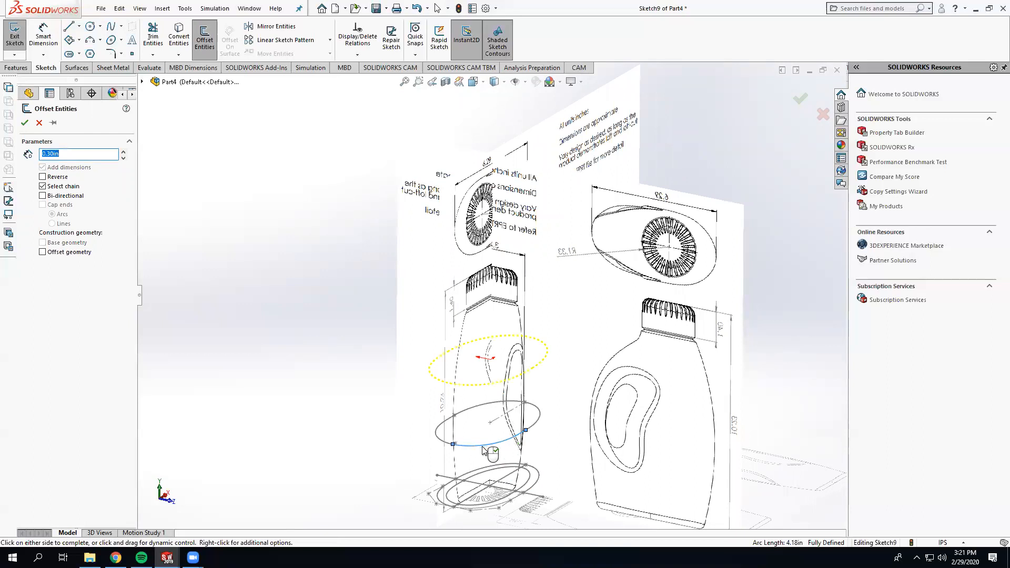
mouse_move(374, 461)
middle_mouse_down()
mouse_move(421, 481)
mouse_move(445, 406)
middle_mouse_up()
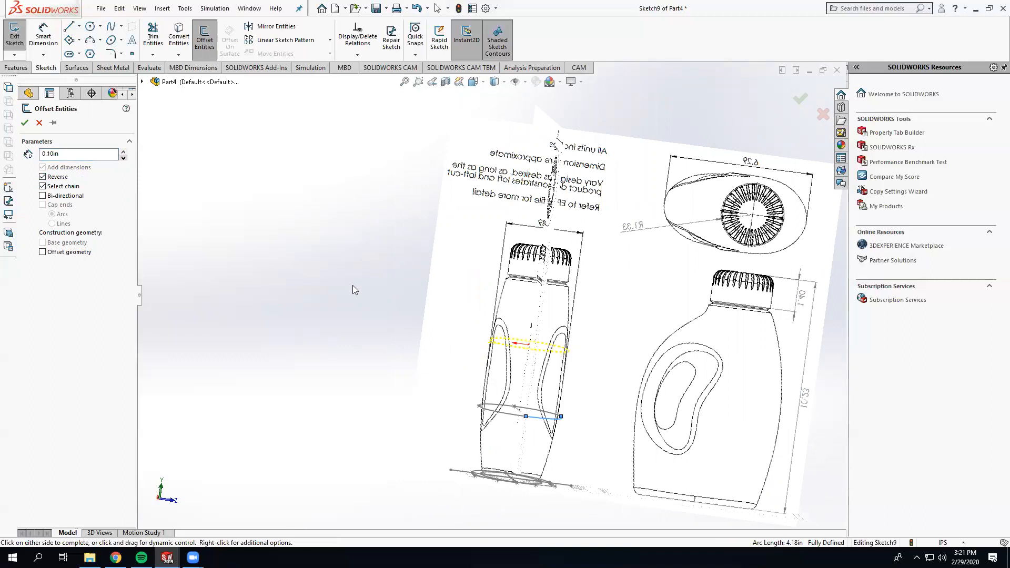
scroll(352, 287, "down", 5)
scroll(494, 311, "up", 3)
scroll(730, 388, "down", 3)
mouse_move(730, 387)
middle_mouse_down()
mouse_move(722, 372)
mouse_move(603, 381)
middle_mouse_up()
scroll(614, 371, "up", 3)
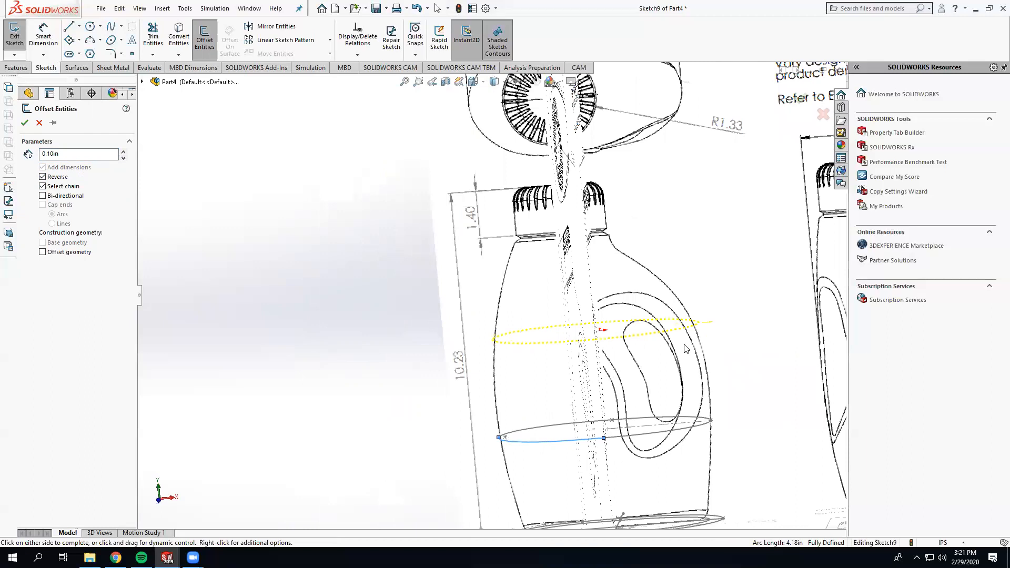
scroll(685, 349, "down", 2)
scroll(700, 337, "down", 3)
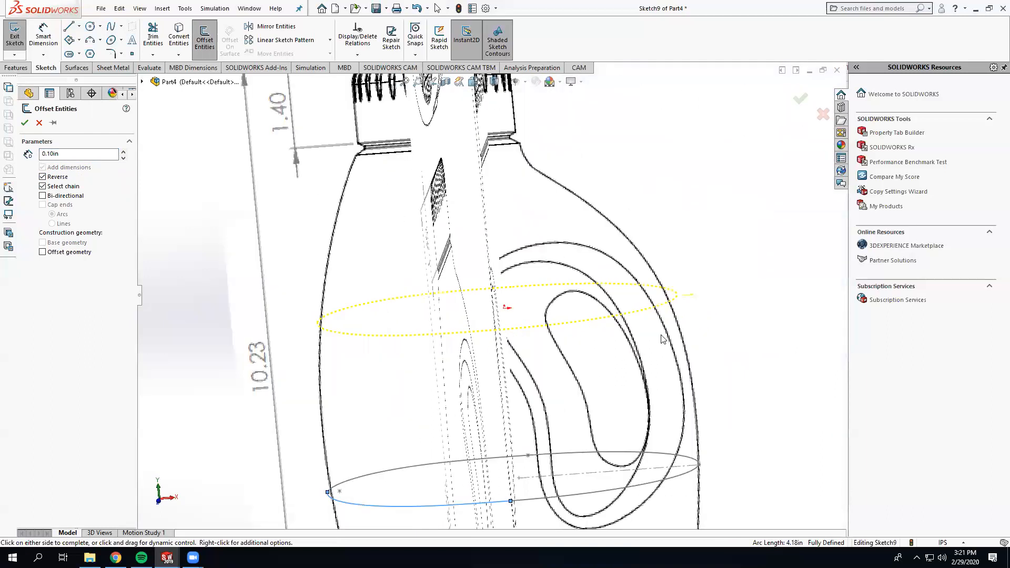
middle_click_drag(662, 339, 664, 335)
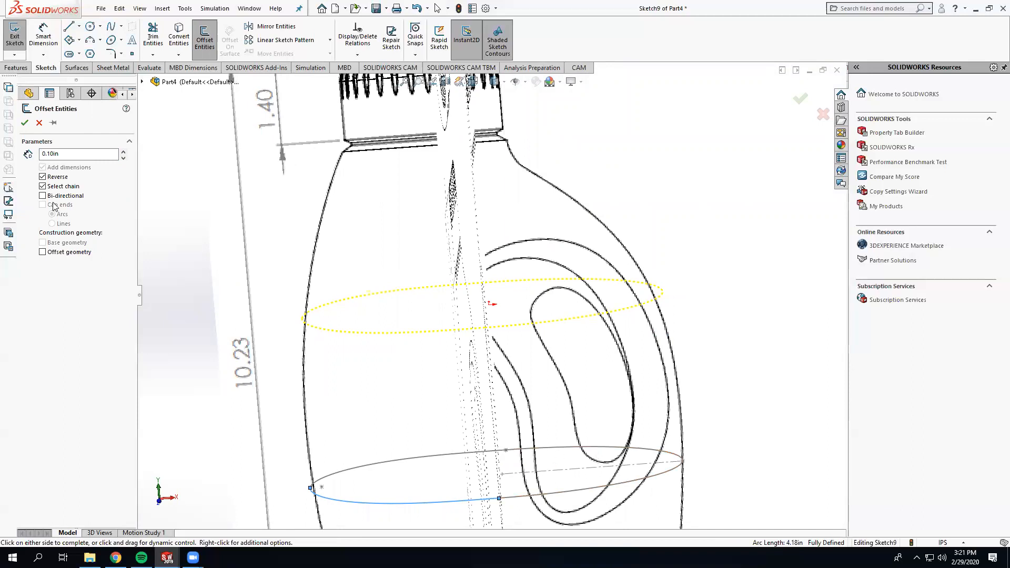
left_click(25, 123)
mouse_move(633, 368)
middle_mouse_down()
mouse_move(654, 347)
mouse_move(582, 342)
mouse_move(556, 366)
mouse_move(549, 234)
mouse_move(543, 391)
middle_mouse_up()
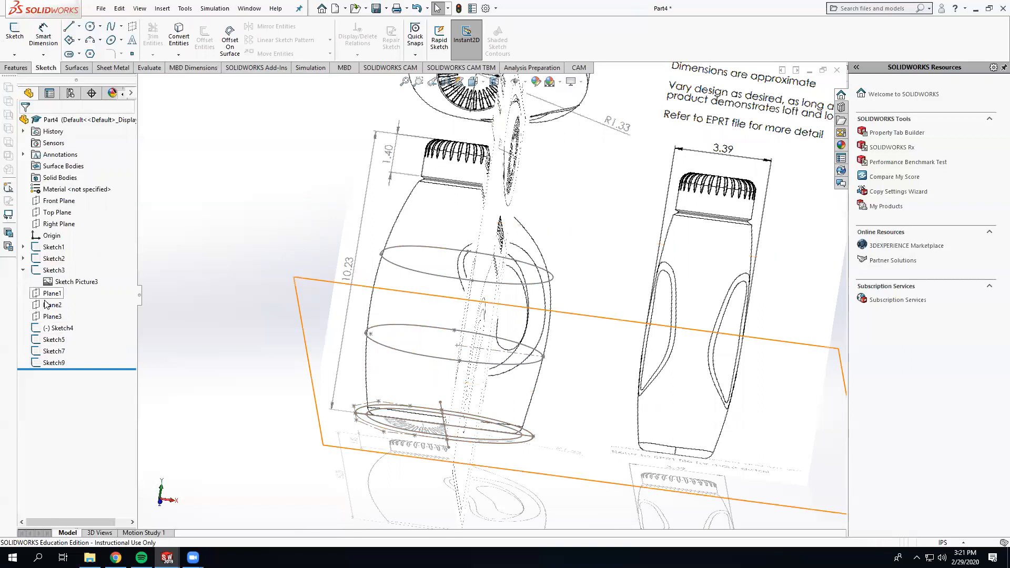
Start a new sketch on Plane3
left_click(42, 320)
middle_click_drag(346, 339, 136, 315)
right_click(58, 319)
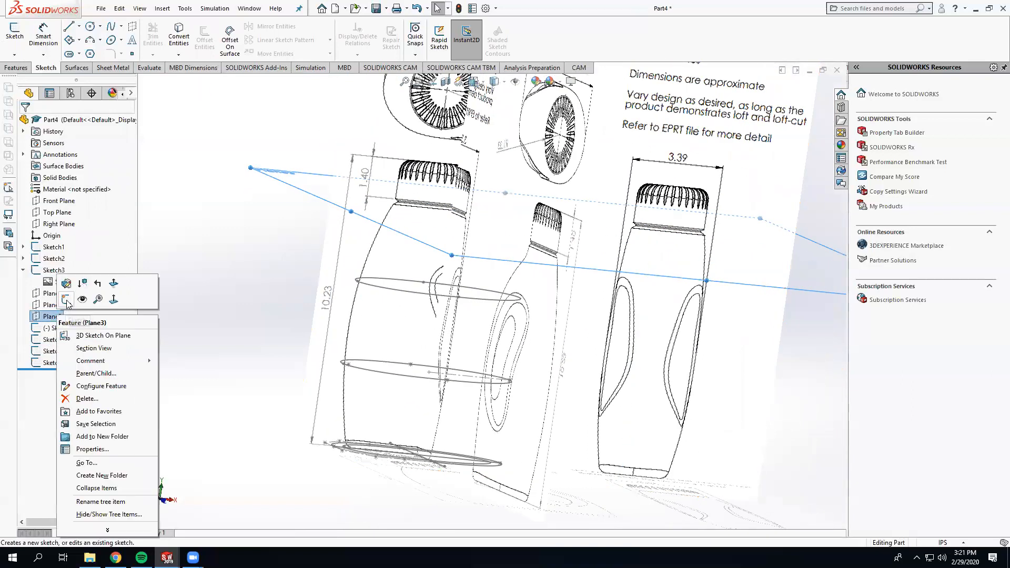
On Plane3, sketch a circle of about 1.31 in radius centred on the cap in the picture's top view
left_click(87, 279)
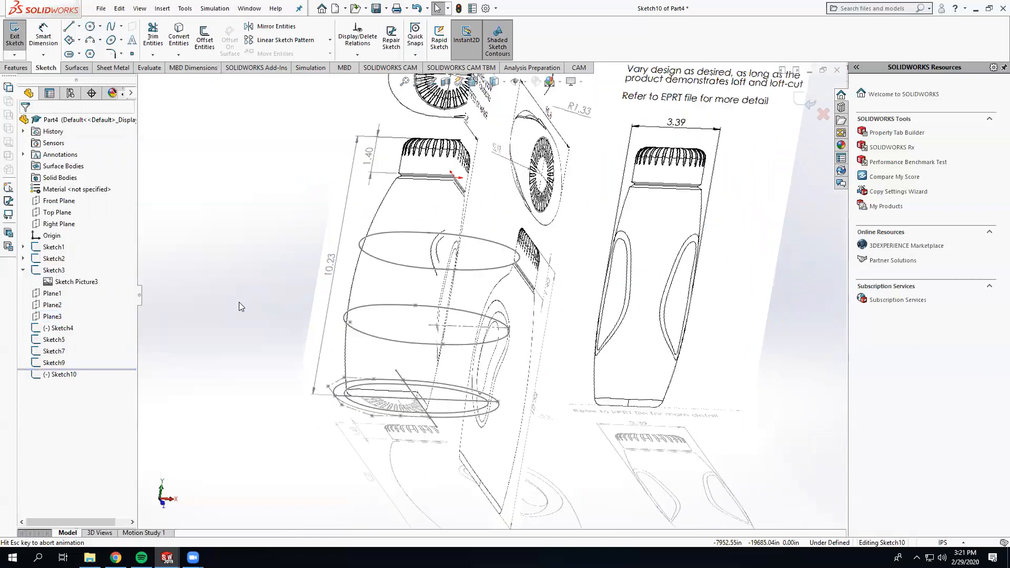
left_click(90, 26)
scroll(421, 250, "down", 5)
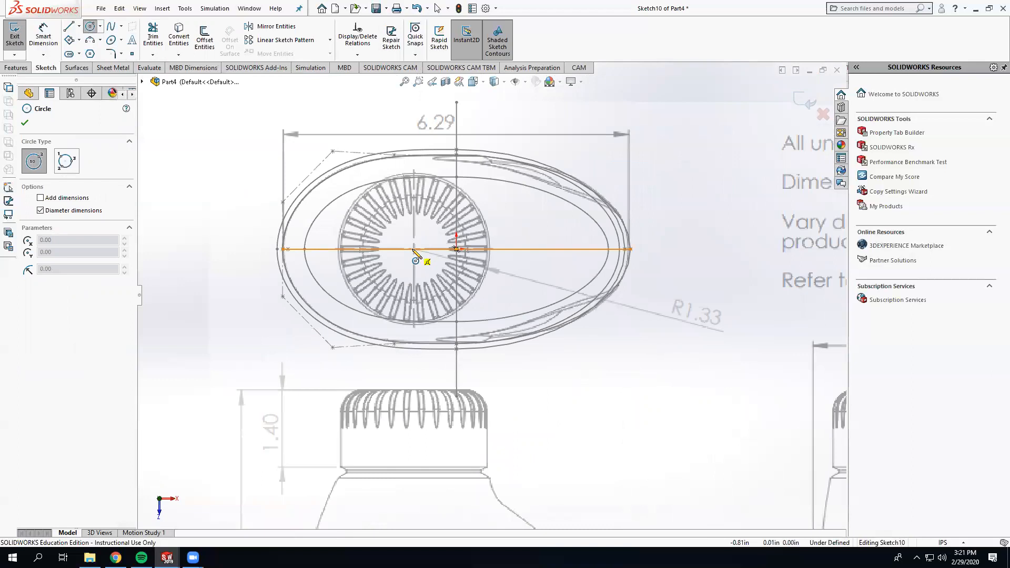
left_click(414, 249)
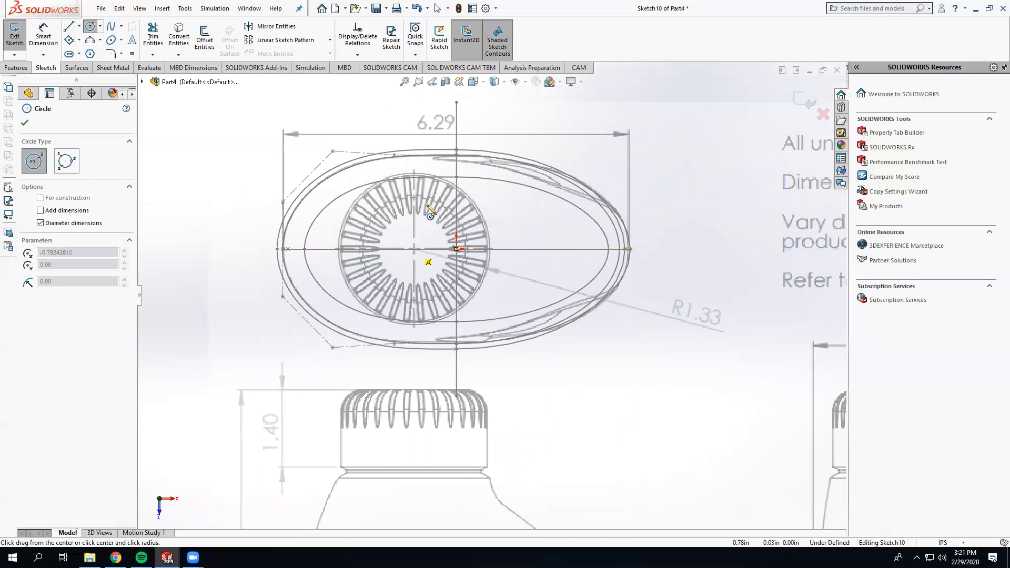
left_click(418, 177)
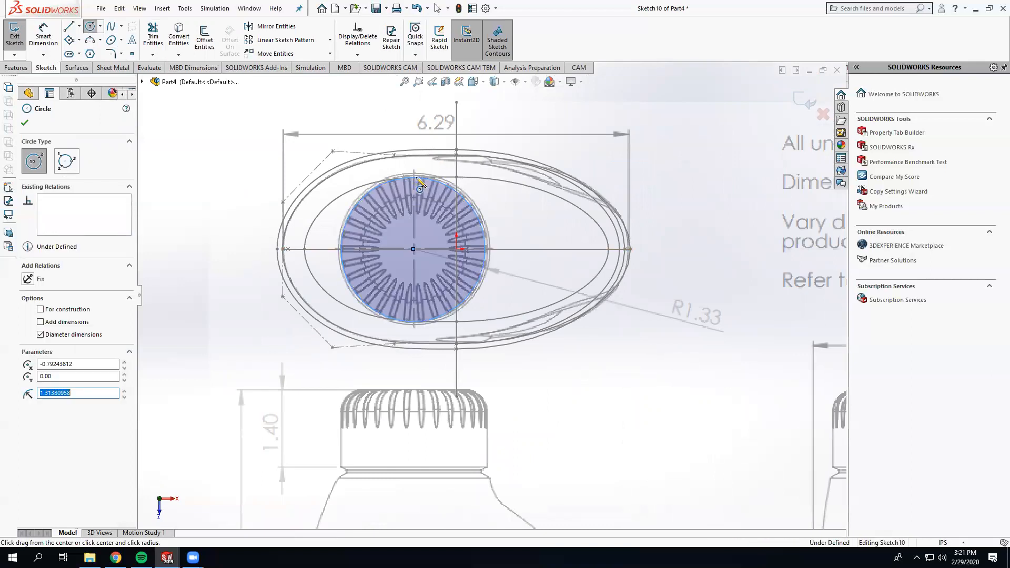
Enlarge the cap circle to a radius of about 1.32 in and exit the sketch
scroll(425, 198, "down", 5)
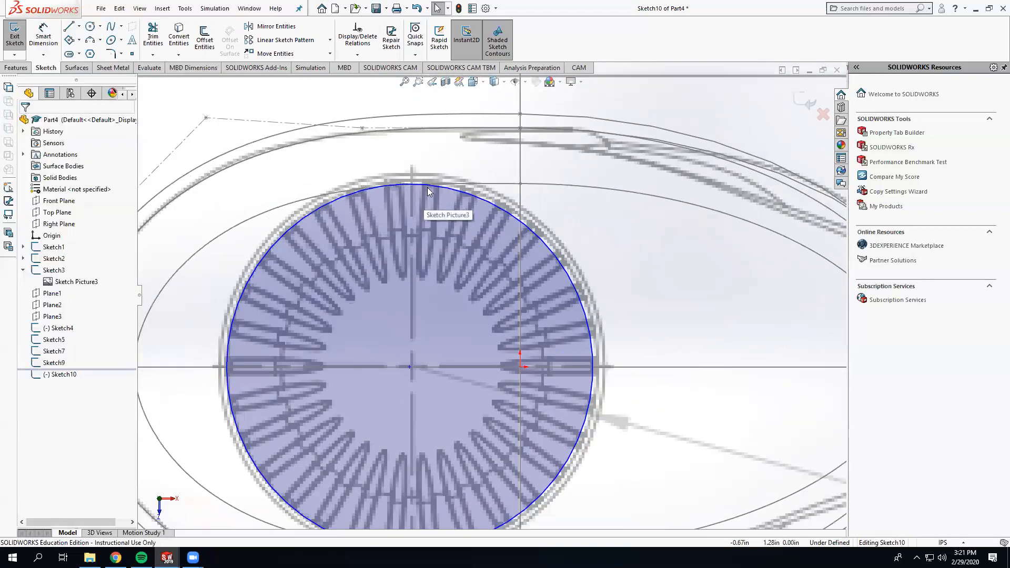
left_click_drag(430, 180, 427, 183)
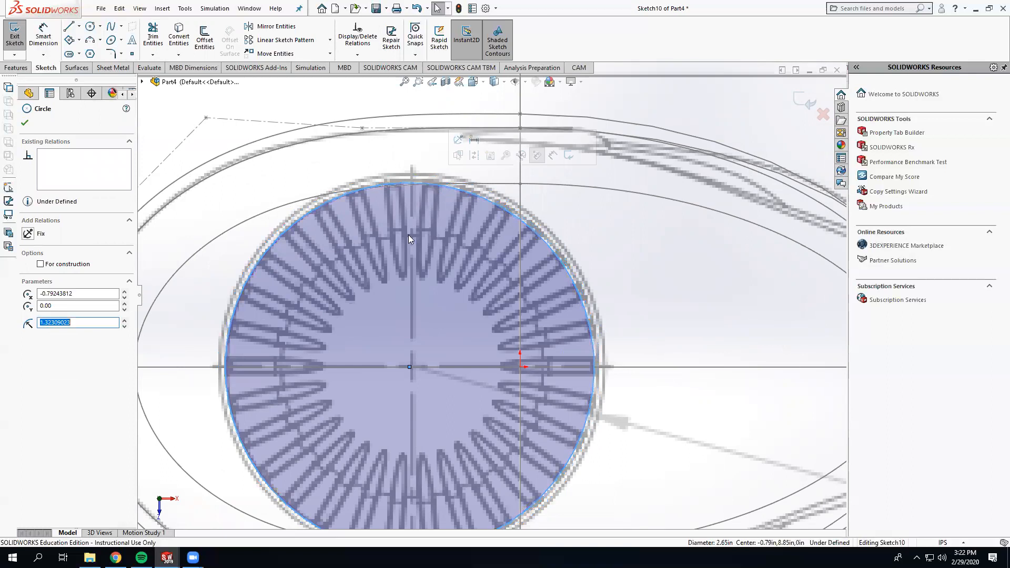
key("Escape")
scroll(440, 321, "up", 10)
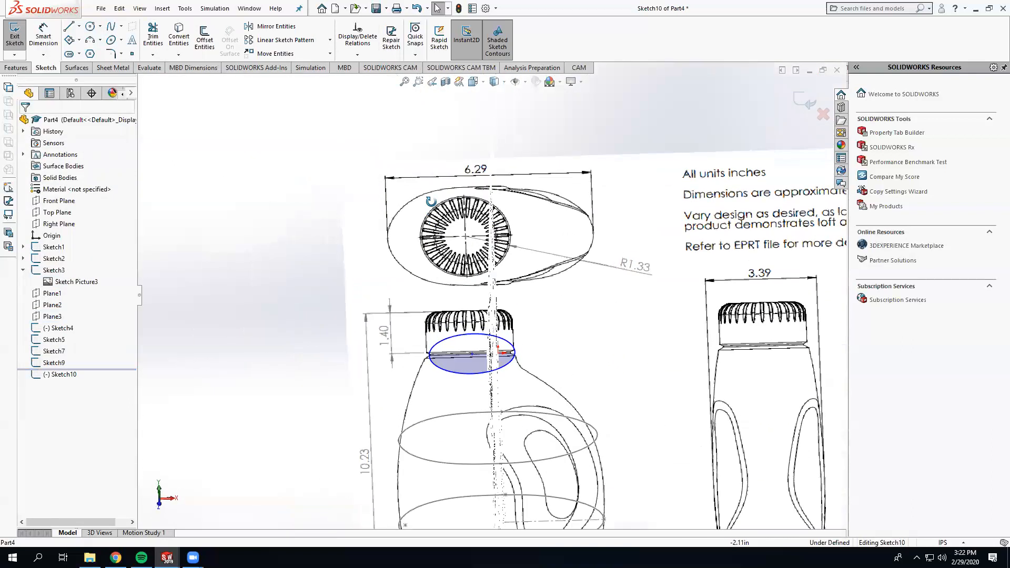
middle_click_drag(545, 293, 559, 279)
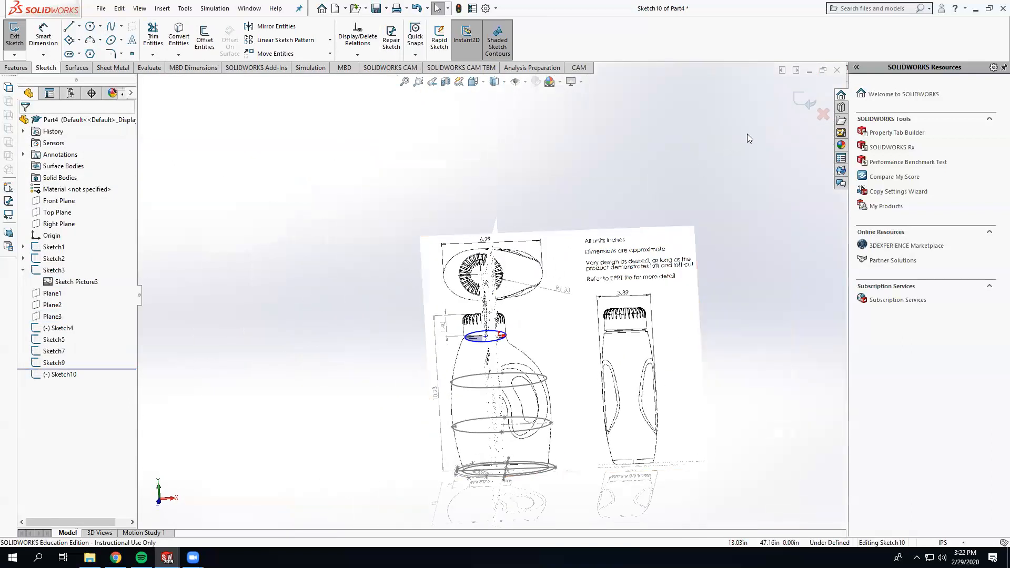
left_click(804, 101)
Try a loft through Sketch5, Sketch7, Sketch9 and Sketch10 without guide curves and inspect its preview against the bottle outline
middle_click_drag(536, 349, 524, 365)
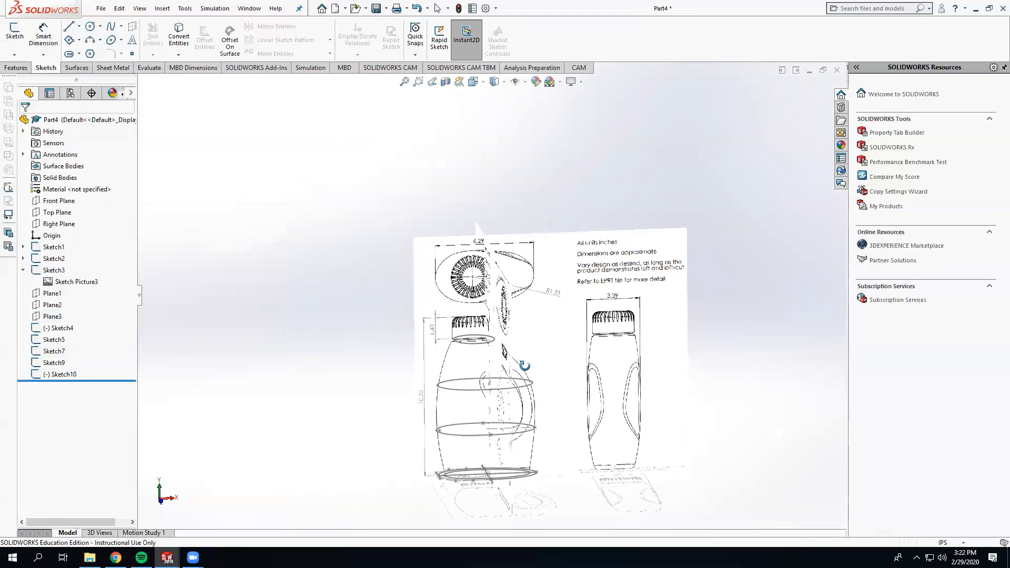
scroll(369, 416, "down", 2)
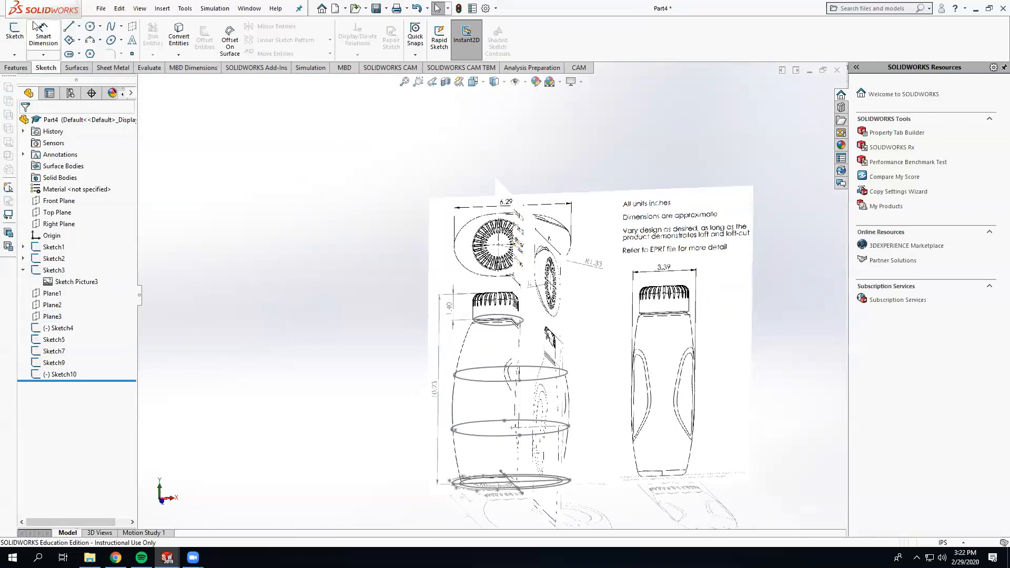
left_click(28, 67)
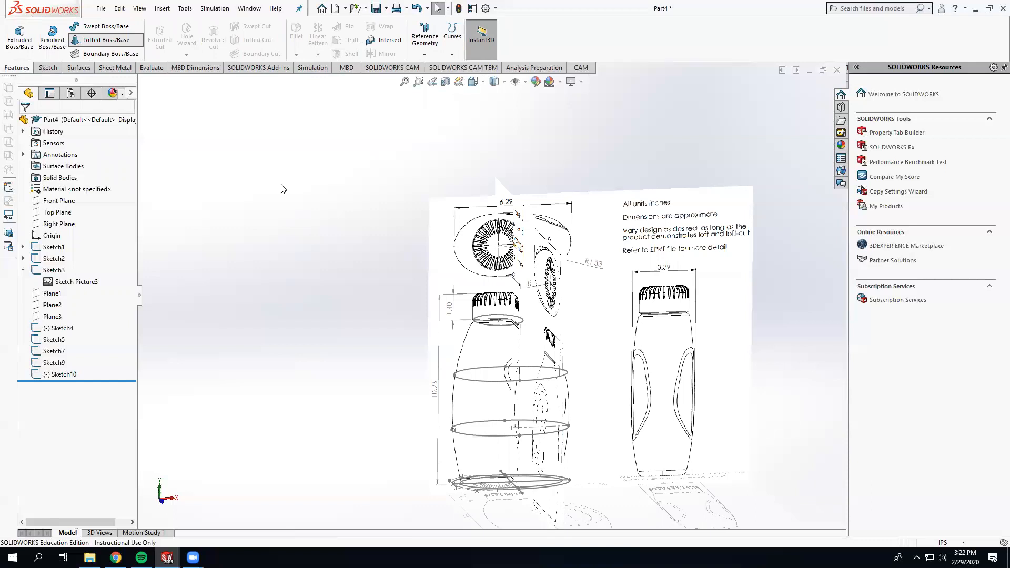
scroll(448, 452, "down", 5)
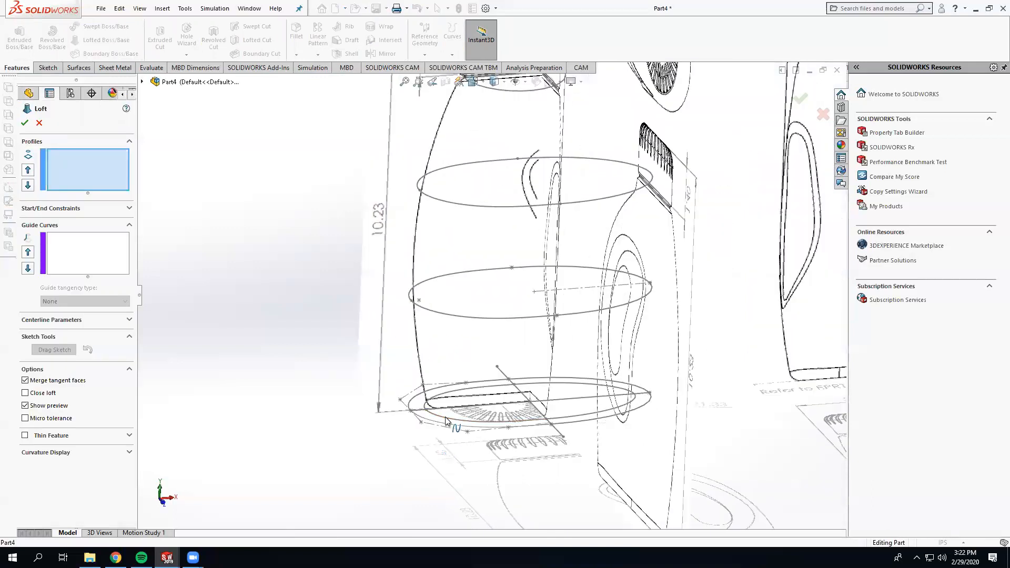
left_click(446, 420)
left_click(452, 319)
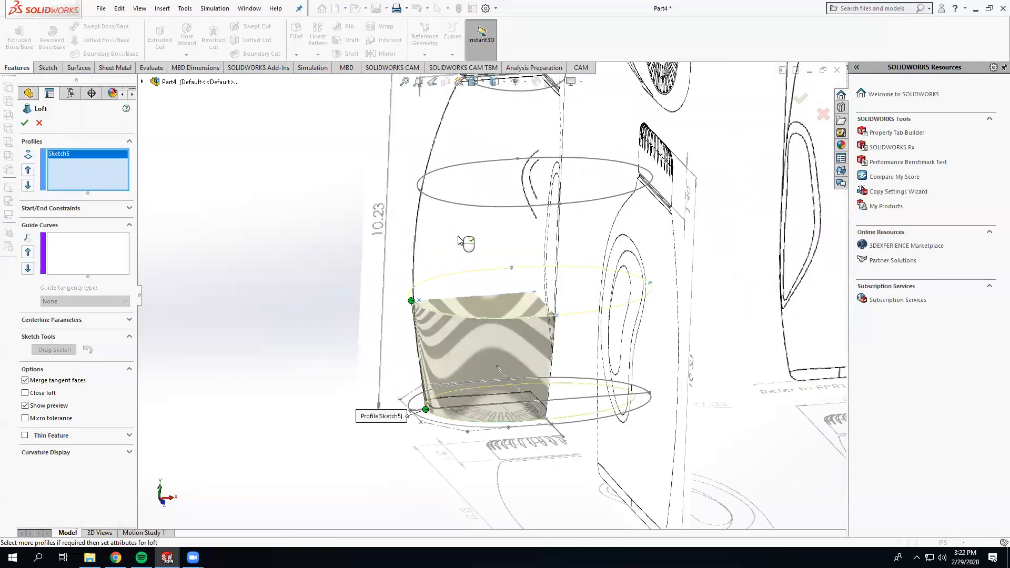
left_click(467, 208)
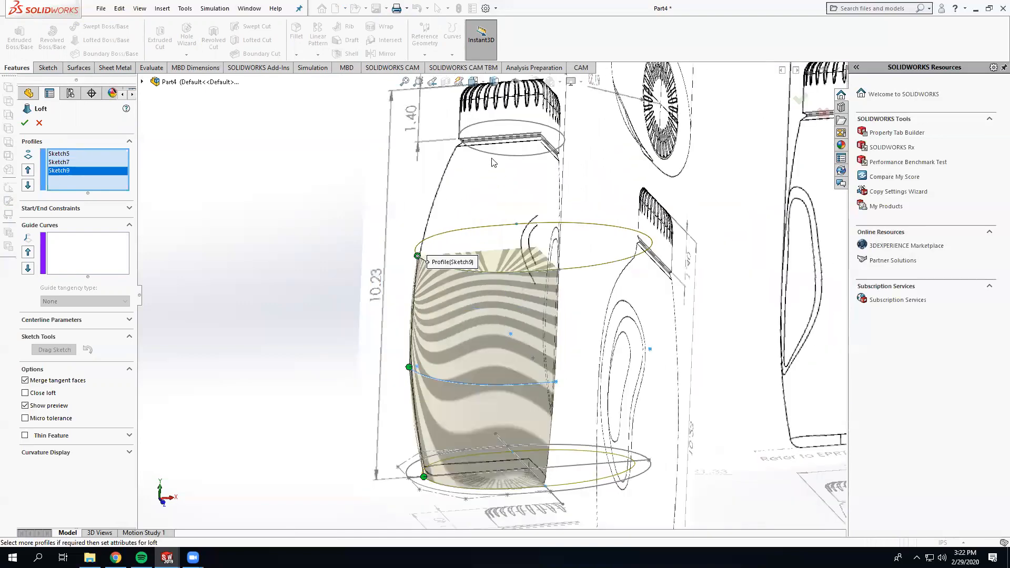
left_click(494, 155)
mouse_move(493, 154)
middle_mouse_down()
mouse_move(462, 346)
mouse_move(524, 220)
middle_mouse_up()
scroll(556, 159, "down", 3)
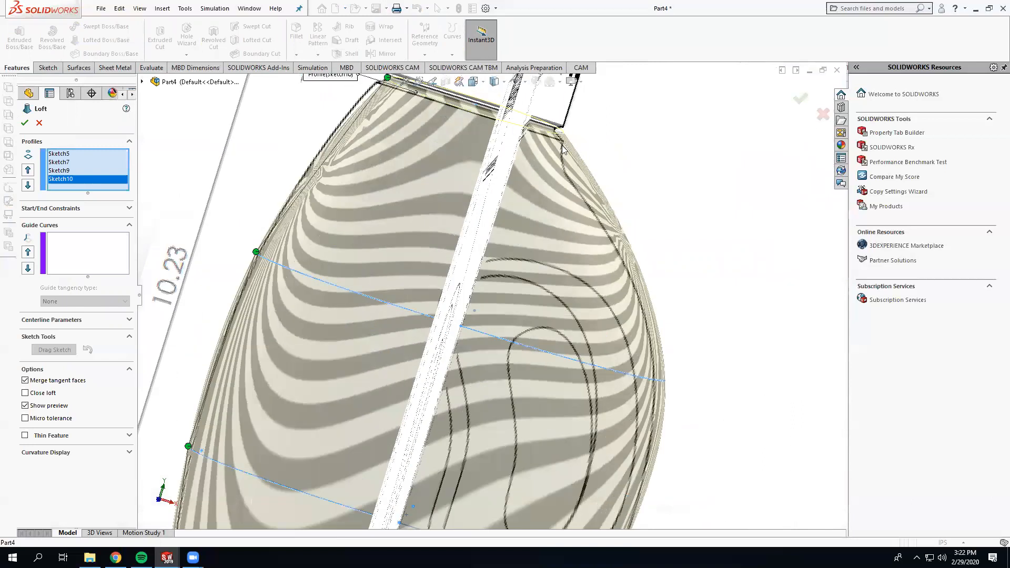
scroll(575, 208, "up", 6)
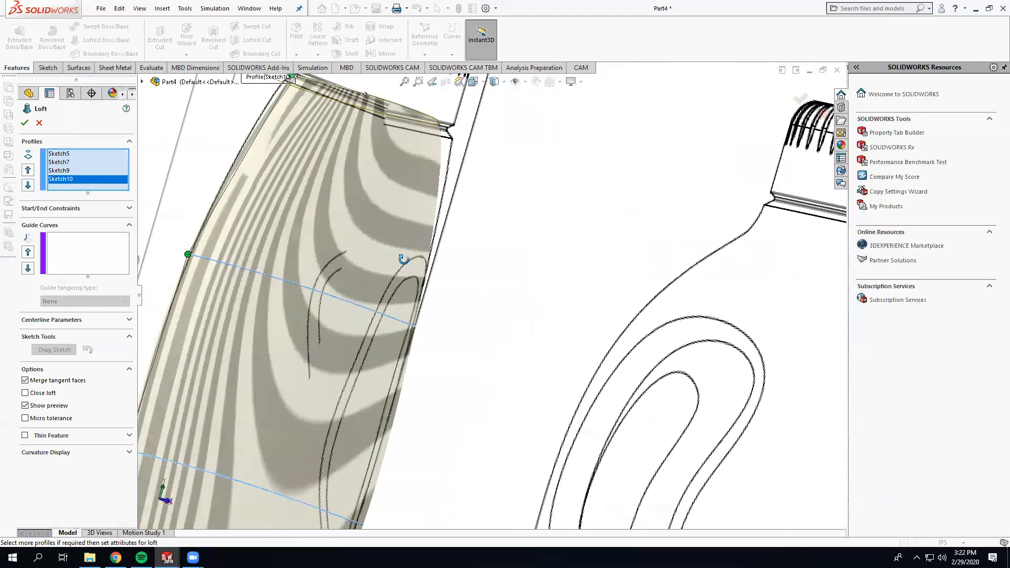
mouse_move(476, 301)
middle_mouse_down()
mouse_move(359, 308)
mouse_move(361, 294)
middle_mouse_up()
left_click(39, 123)
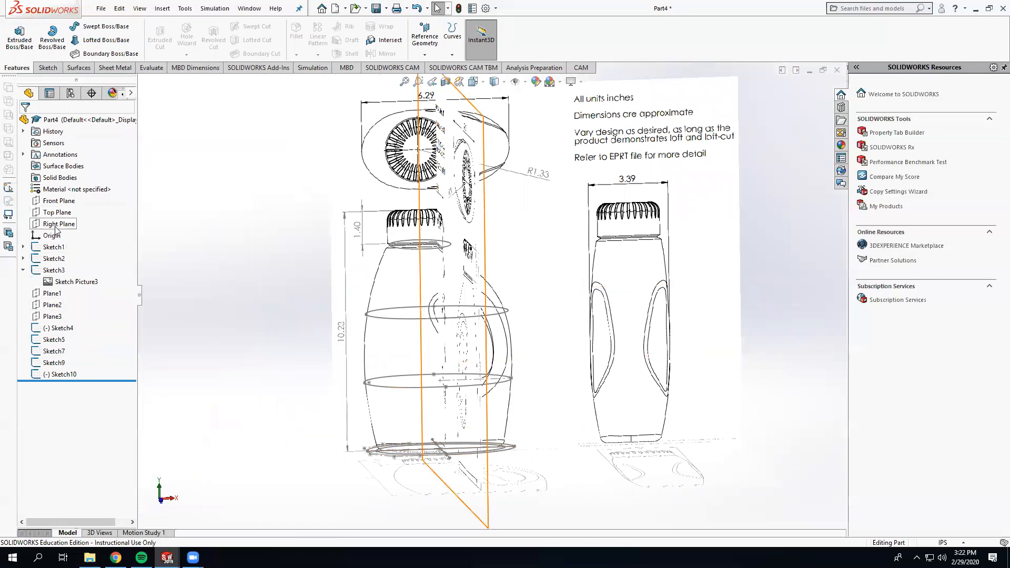
On the Front Plane, sketch a six-vertex style spline along the bottle's handle side, from beside the neck down to the base
left_click(60, 202)
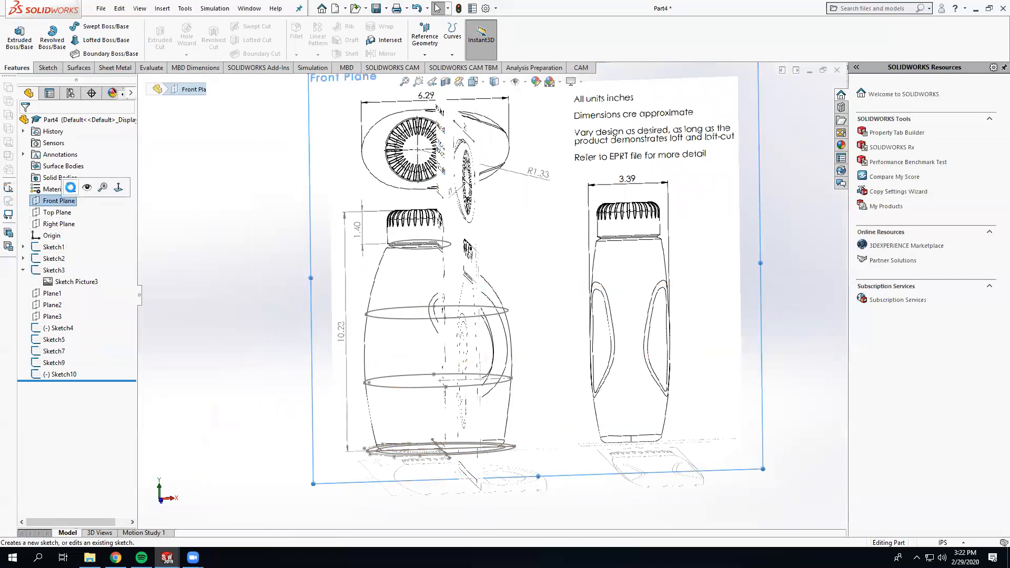
left_click(71, 187)
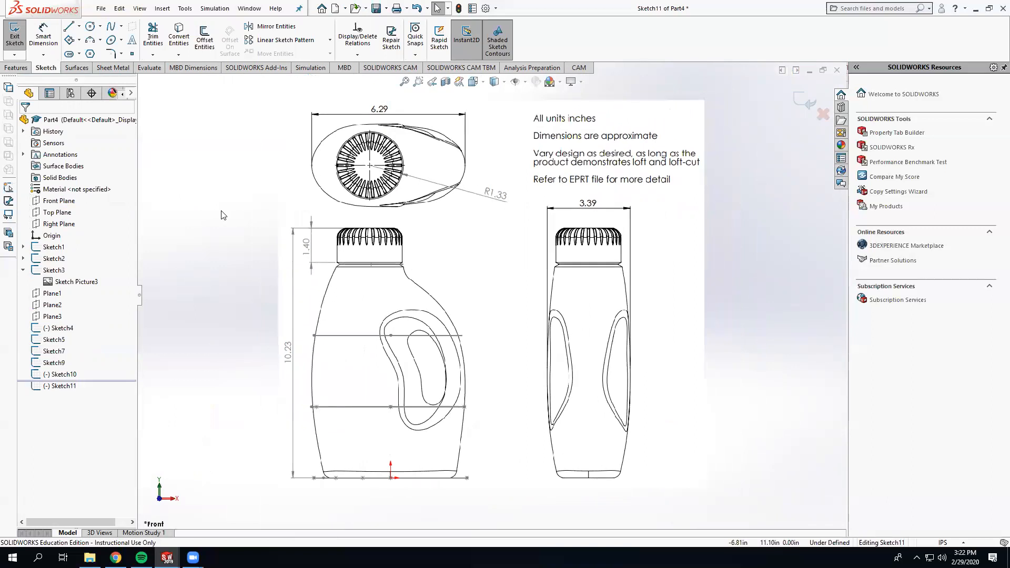
left_click(122, 26)
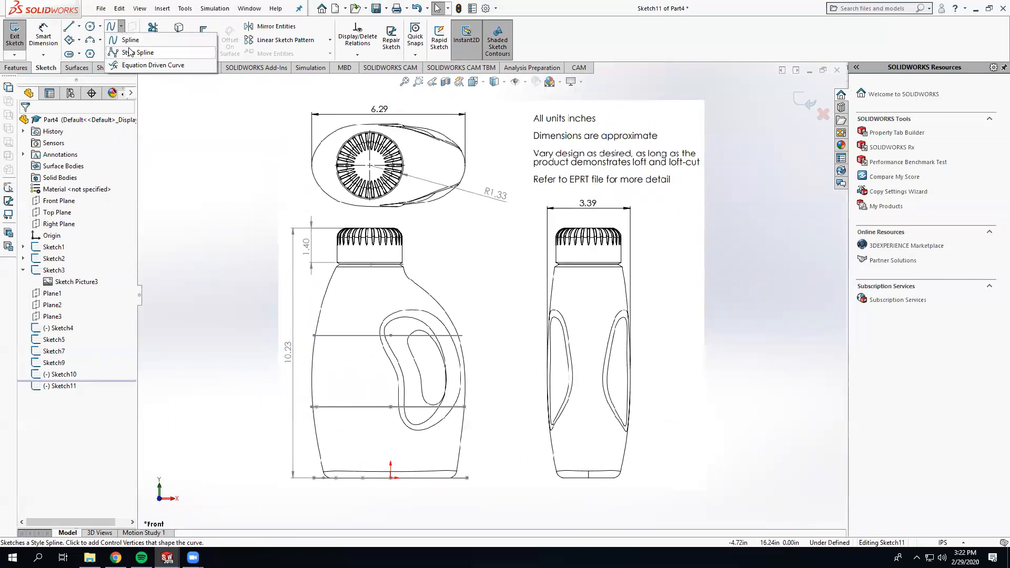
left_click(129, 54)
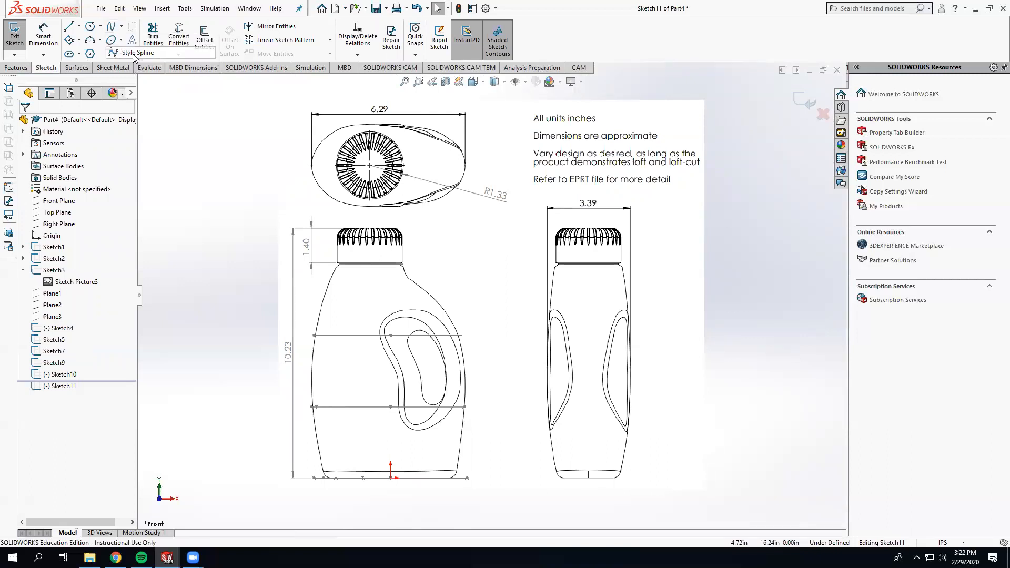
left_click(412, 251)
left_click(419, 274)
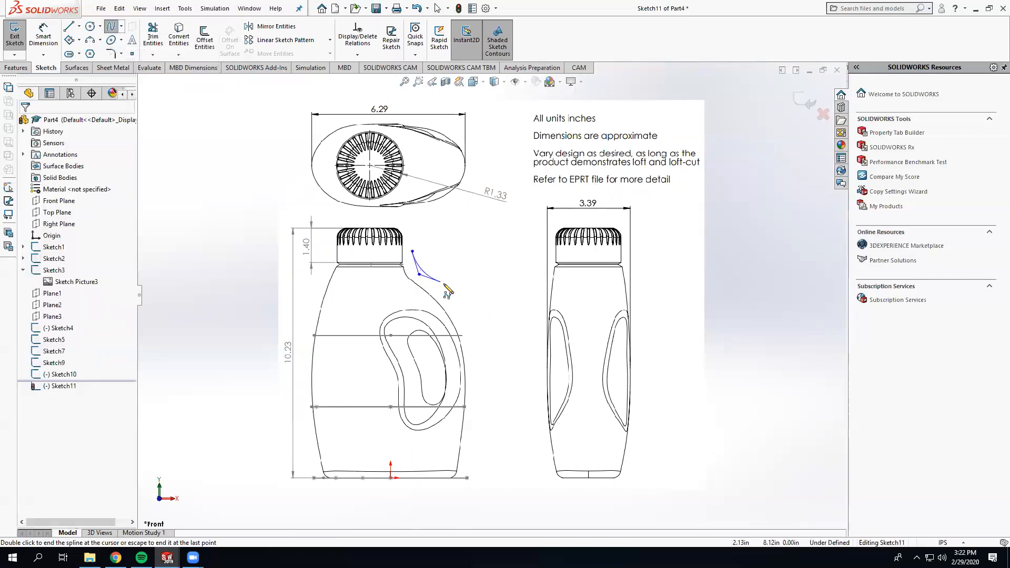
left_click(487, 435)
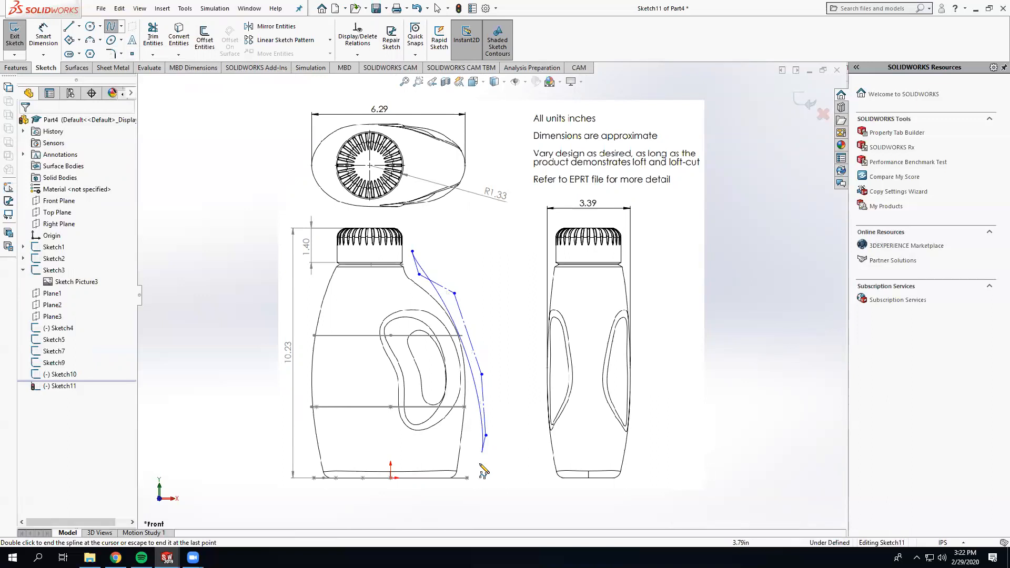
double_click(474, 481)
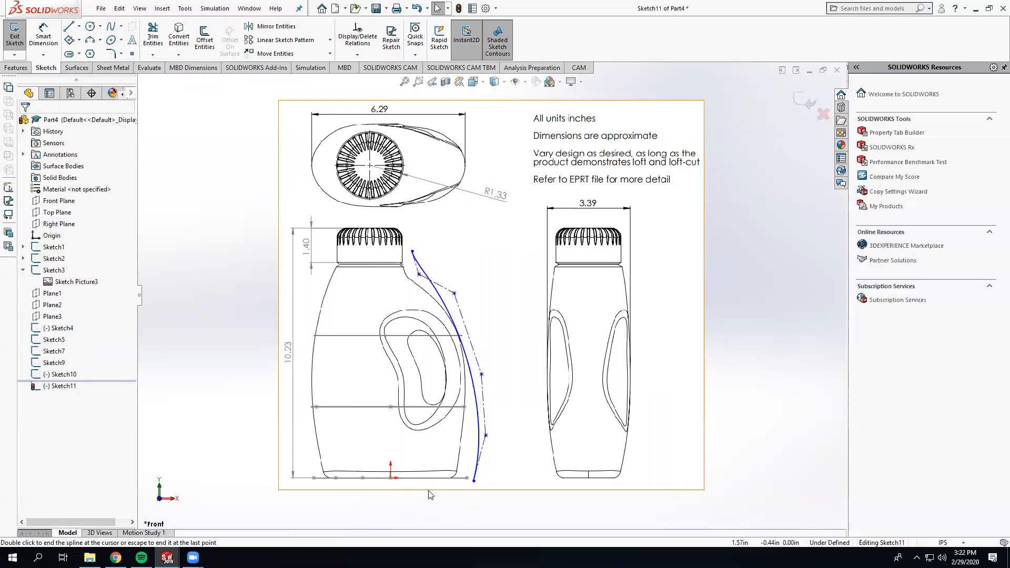
Add a Pierce relation between the spline's upper endpoint and the neck circle of Sketch10
left_click(413, 252)
middle_click_drag(410, 287, 374, 306)
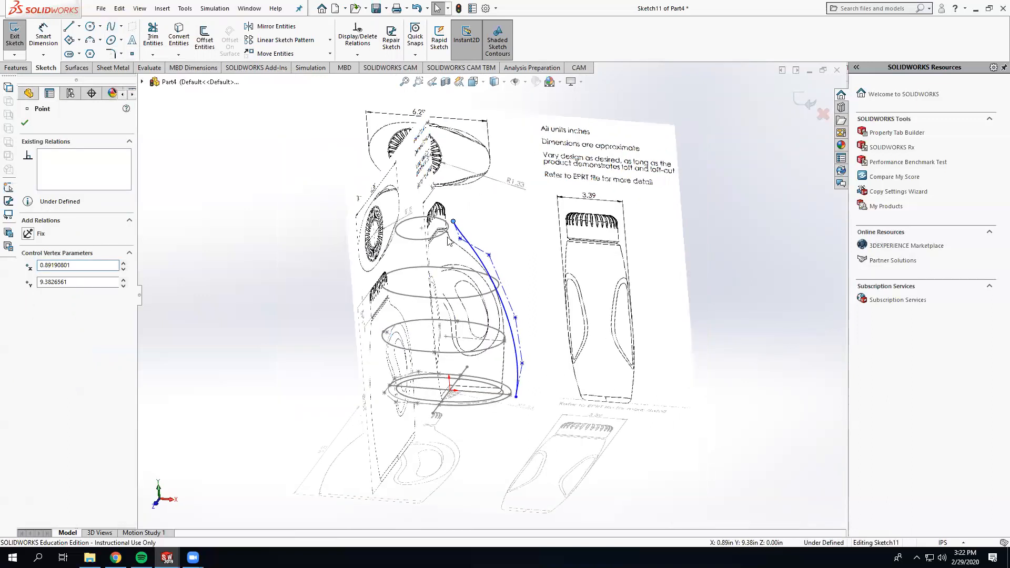
scroll(442, 260, "down", 3)
left_click(440, 263, "ctrl")
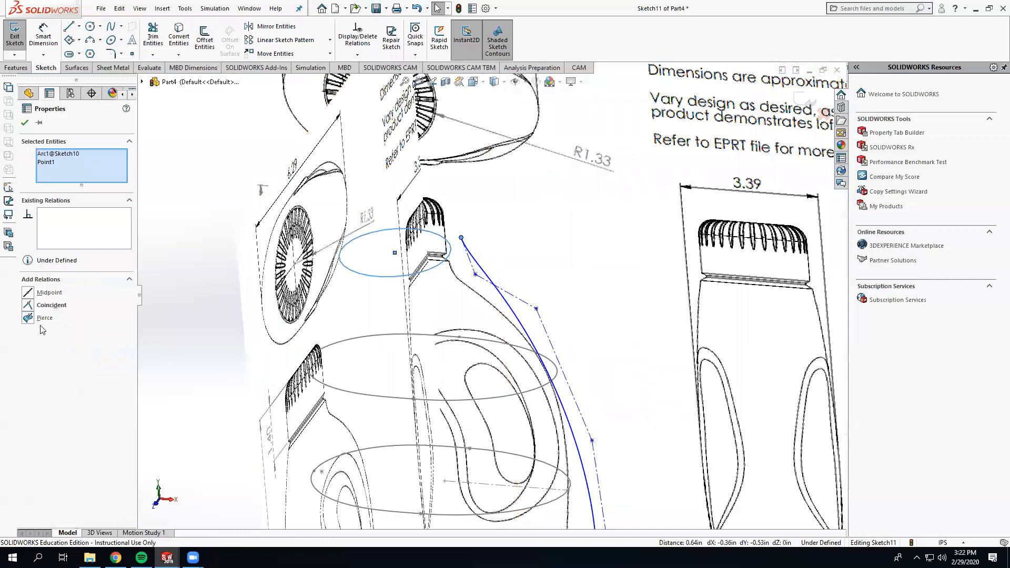
left_click(33, 319)
left_click(145, 313)
Add a Pierce relation between the spline's lower endpoint and the inner base profile of Sketch5, and return to the front view
scroll(634, 454, "up", 5)
scroll(634, 454, "down", 4)
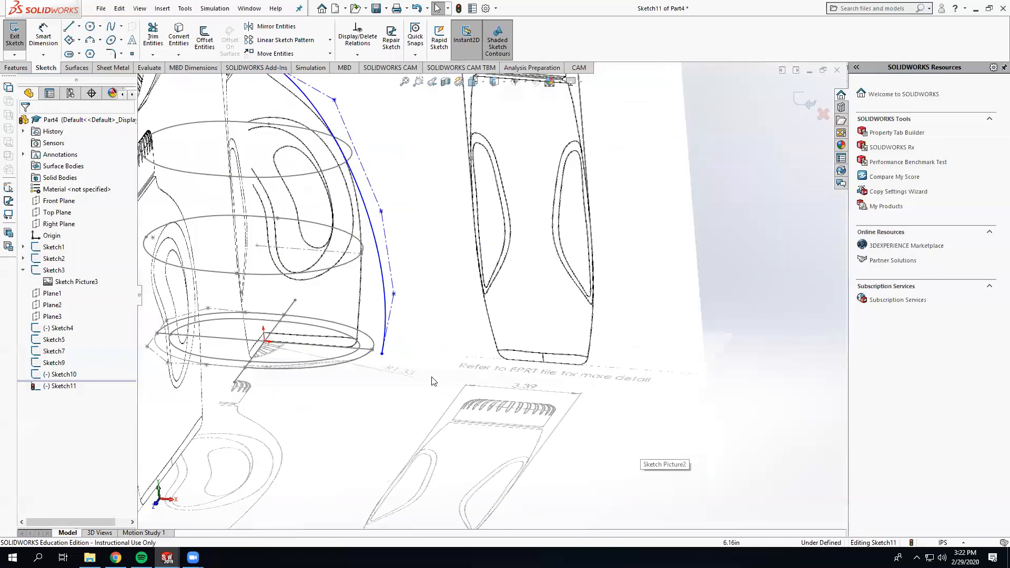
left_click(382, 354)
scroll(436, 320, "down", 3)
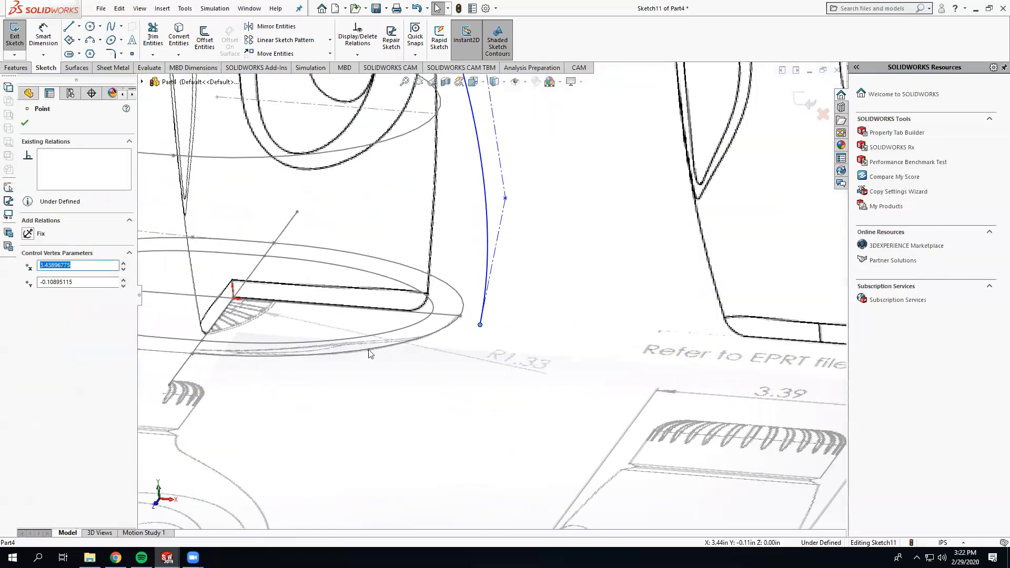
left_click(432, 314, "ctrl")
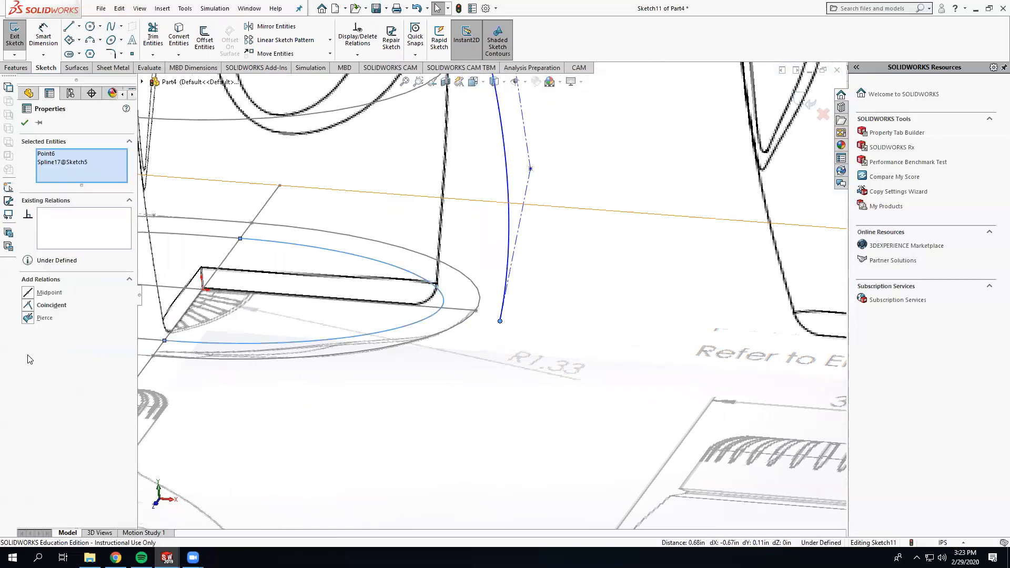
left_click(28, 318)
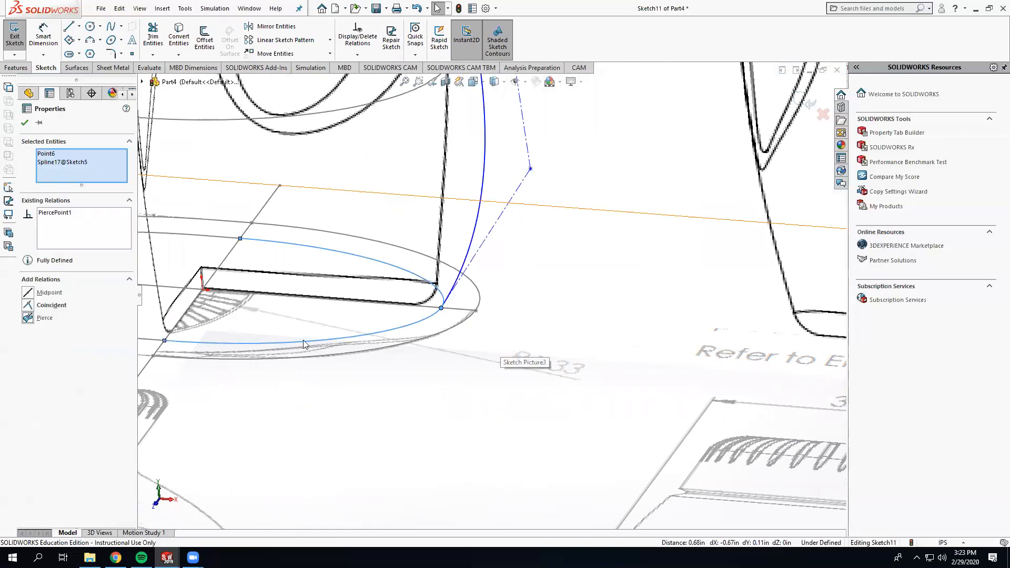
scroll(304, 344, "up", 2)
scroll(259, 295, "down", 5)
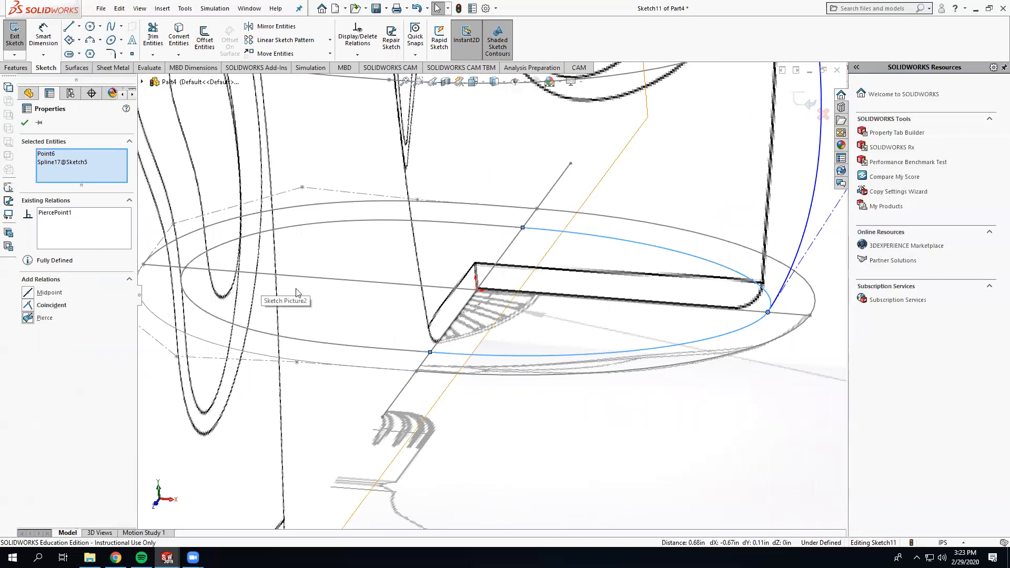
scroll(655, 326, "up", 4)
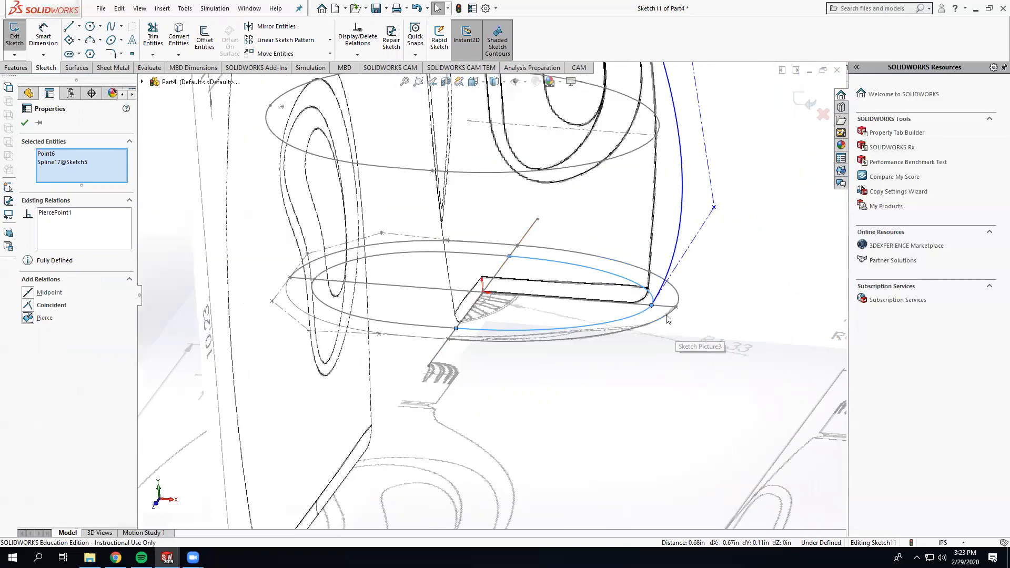
left_click(24, 124)
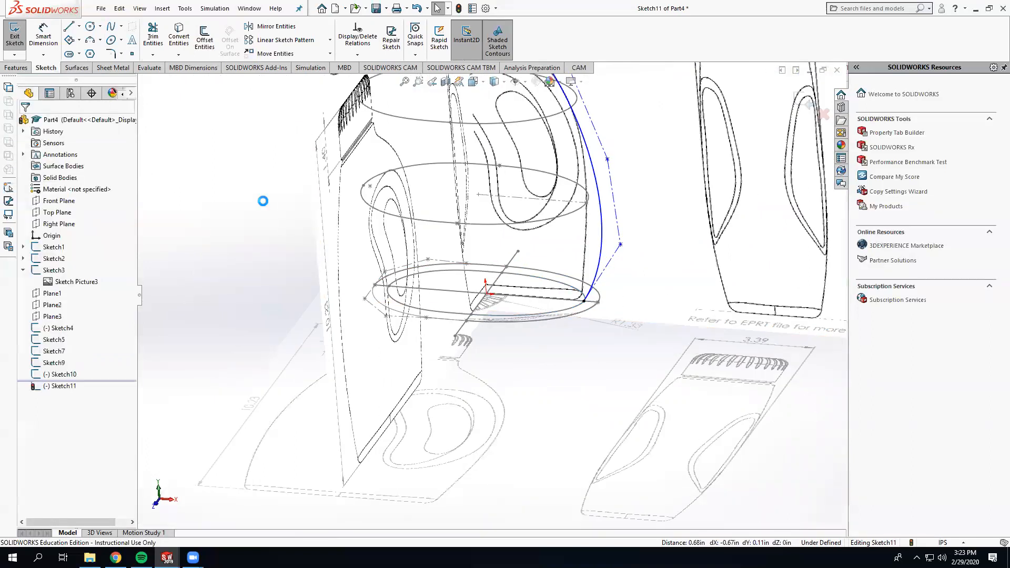
middle_click_drag(562, 289, 566, 193)
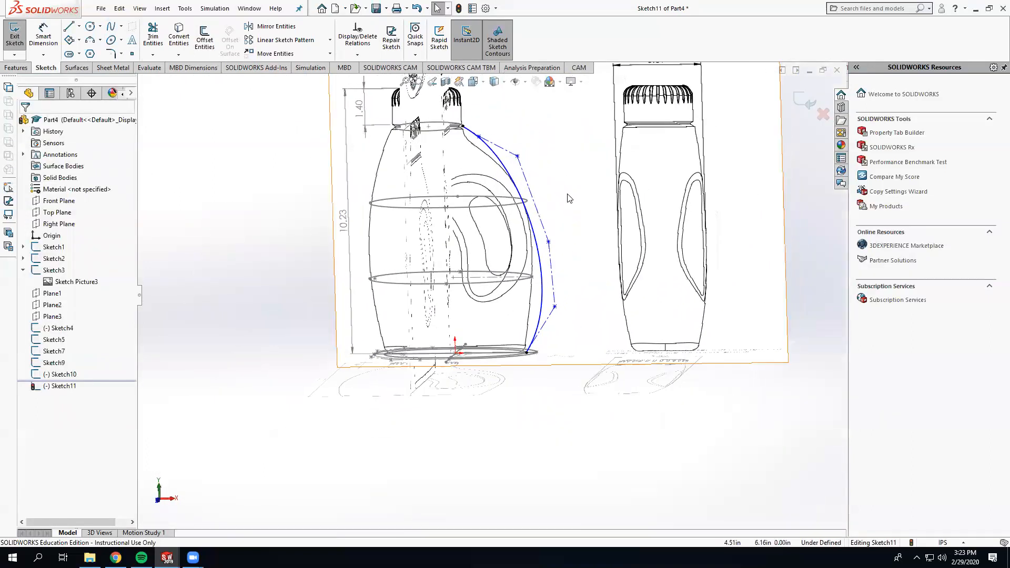
key("ctrl+1")
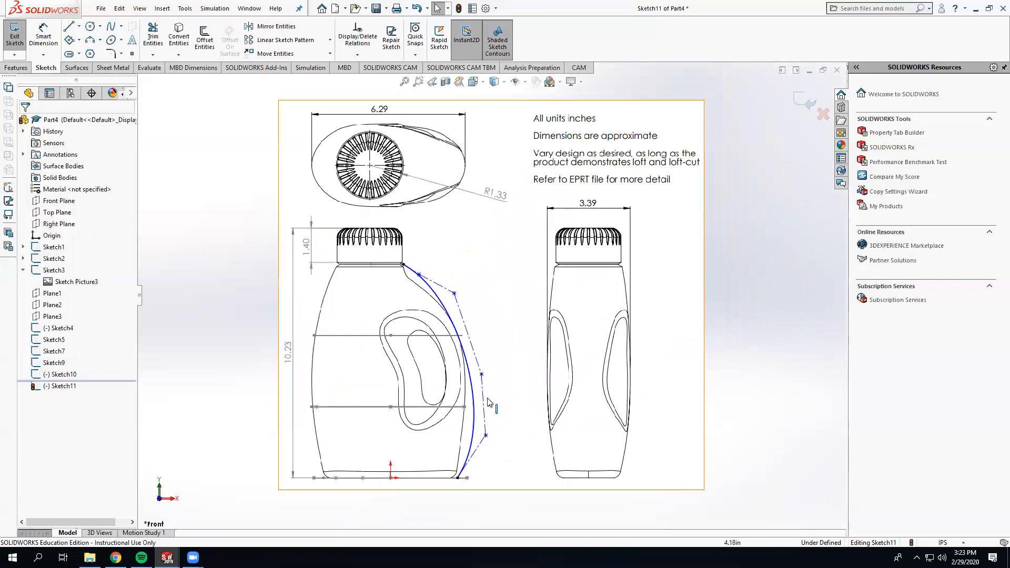
Move the two lower-middle control vertices of the handle-side spline inward so the curve follows the bottle's outline toward the base
left_click_drag(486, 436, 474, 410)
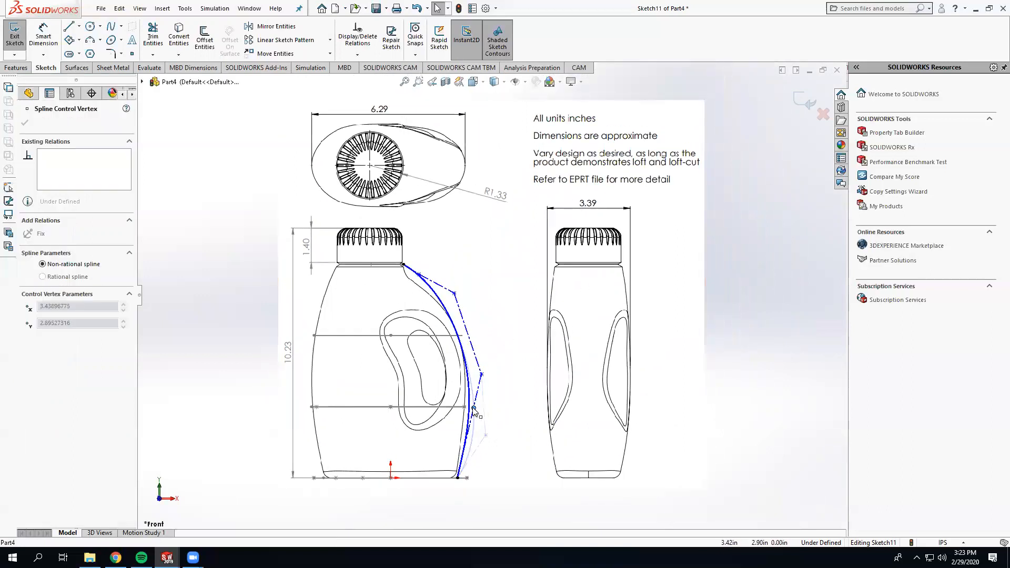
scroll(474, 407, "down", 5)
left_click_drag(482, 375, 479, 366)
left_click_drag(493, 257, 487, 244)
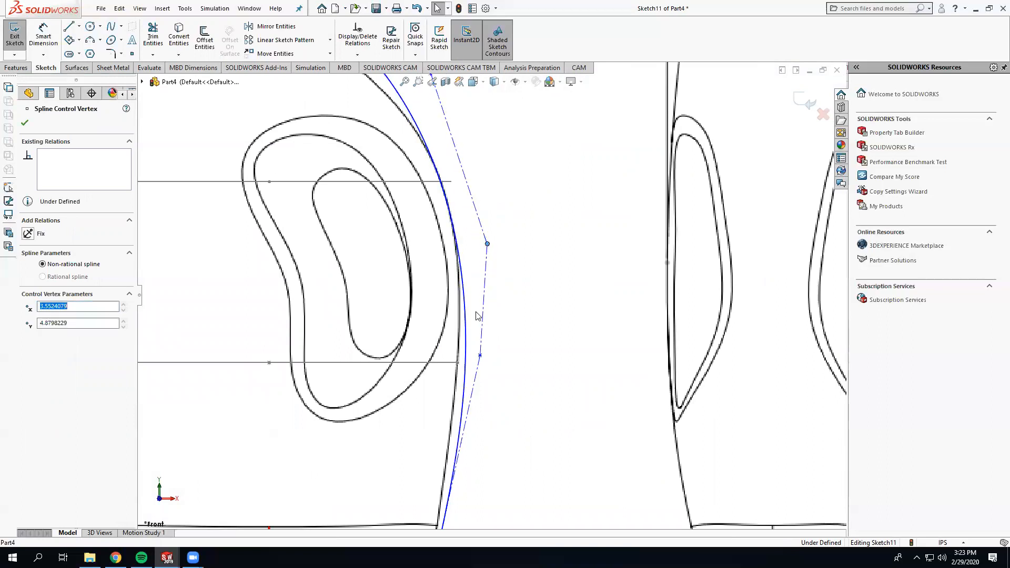
left_click_drag(480, 356, 466, 327)
left_click(507, 350)
scroll(507, 350, "up", 5)
scroll(461, 210, "down", 4)
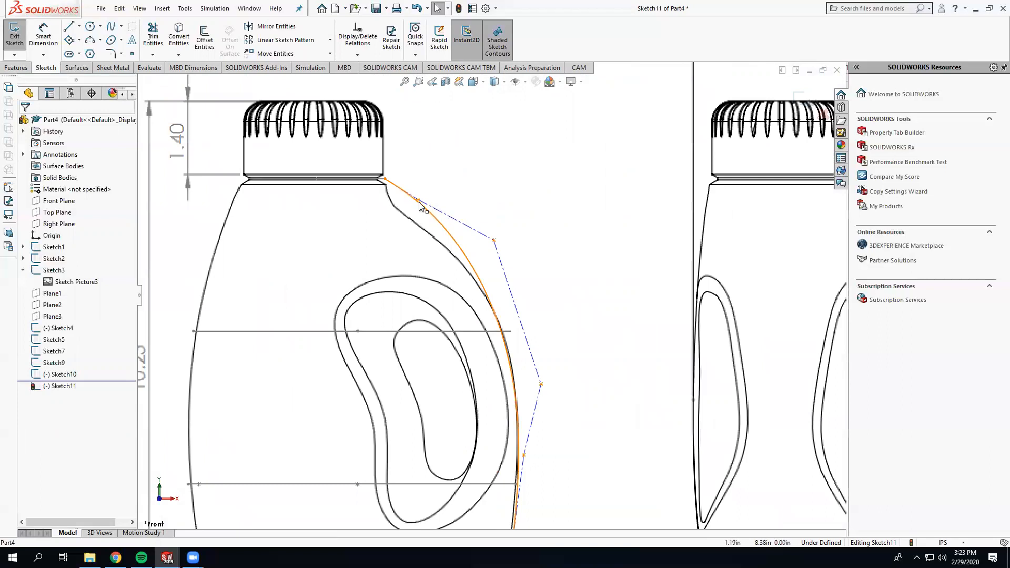
Reposition the spline's two upper control vertices to follow the shoulder below the neck, and fine-tune the lower-middle vertex
left_click_drag(418, 201, 380, 229)
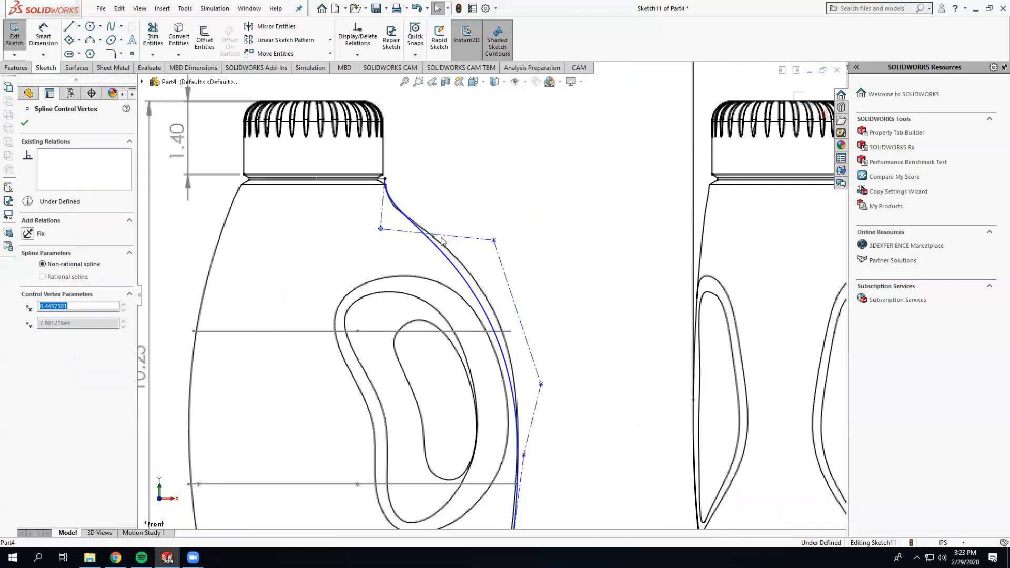
left_click_drag(493, 240, 517, 241)
left_click(546, 396)
scroll(546, 400, "up", 2)
scroll(522, 431, "down", 1)
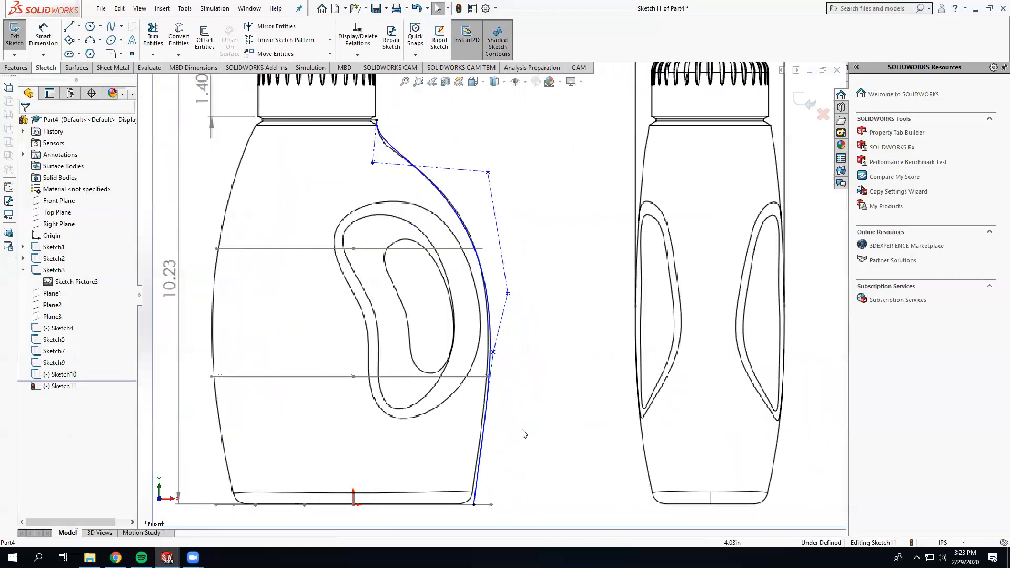
left_click(494, 353)
left_click_drag(493, 351, 488, 356)
left_click(544, 395)
Place a sketch point on the handle-side spline where it passes the lower middle ellipse of Sketch7
middle_click_drag(545, 395, 497, 368)
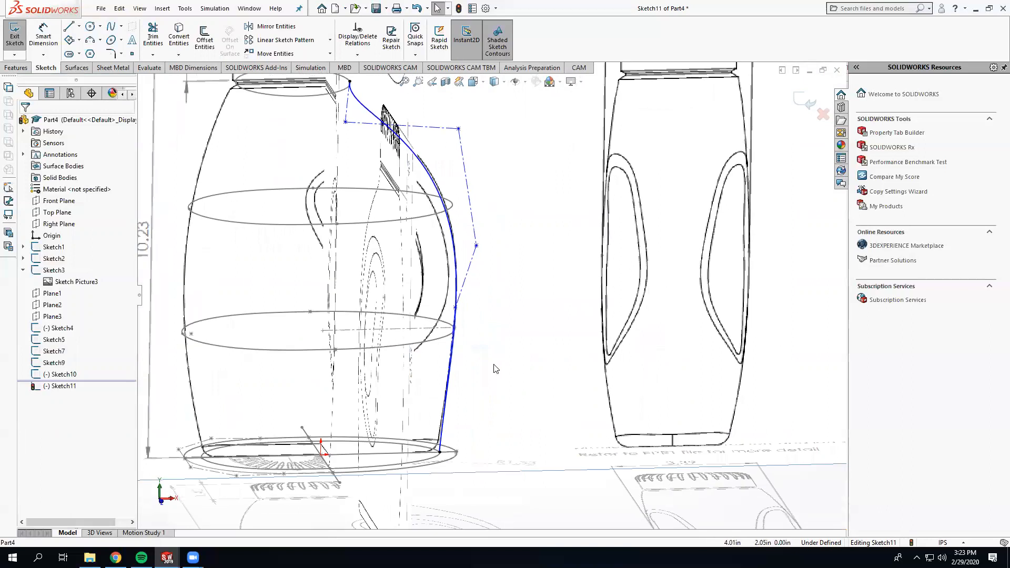
scroll(494, 366, "down", 2)
scroll(435, 315, "down", 6)
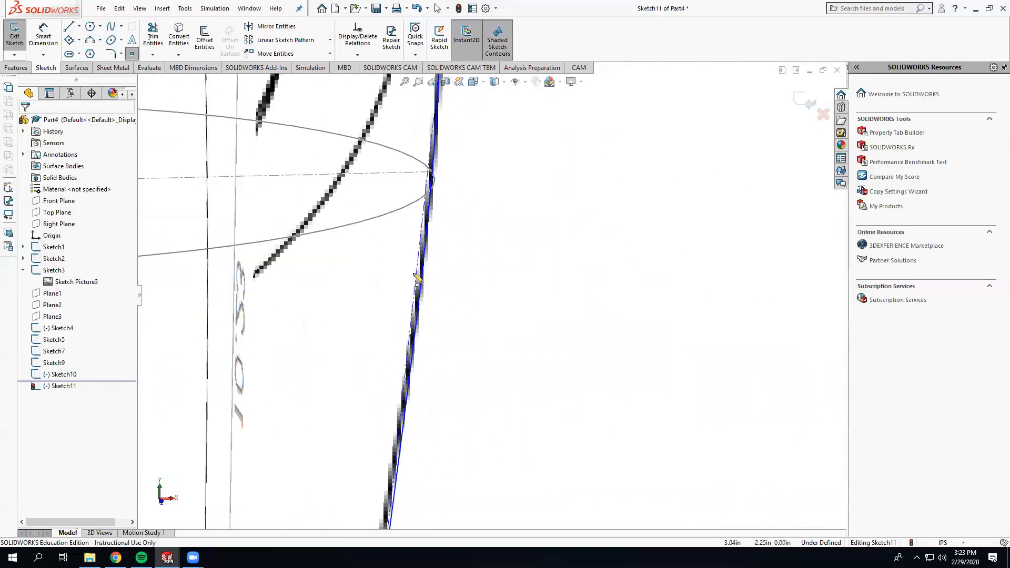
scroll(452, 200, "down", 2)
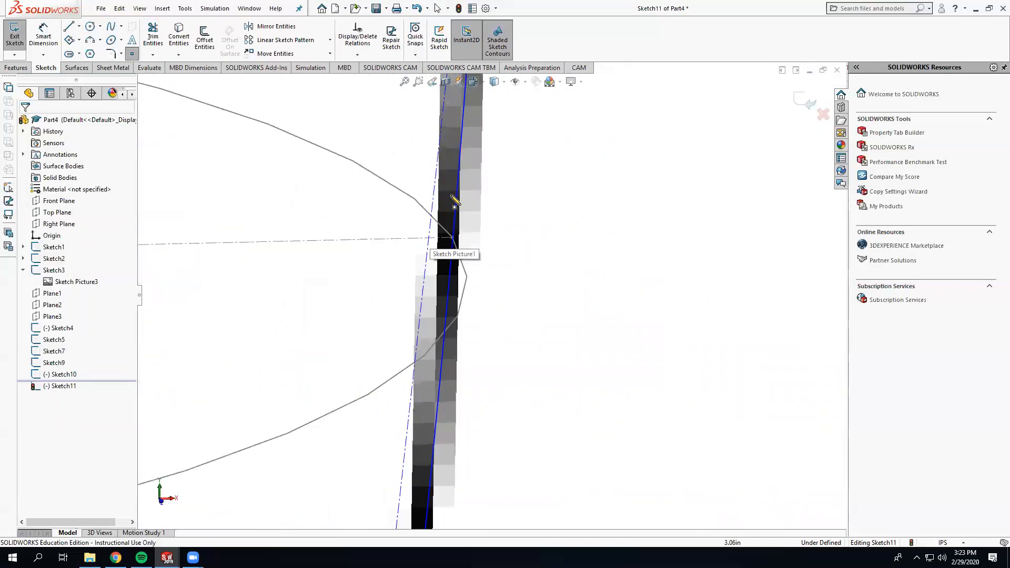
left_click(454, 232)
key("Escape")
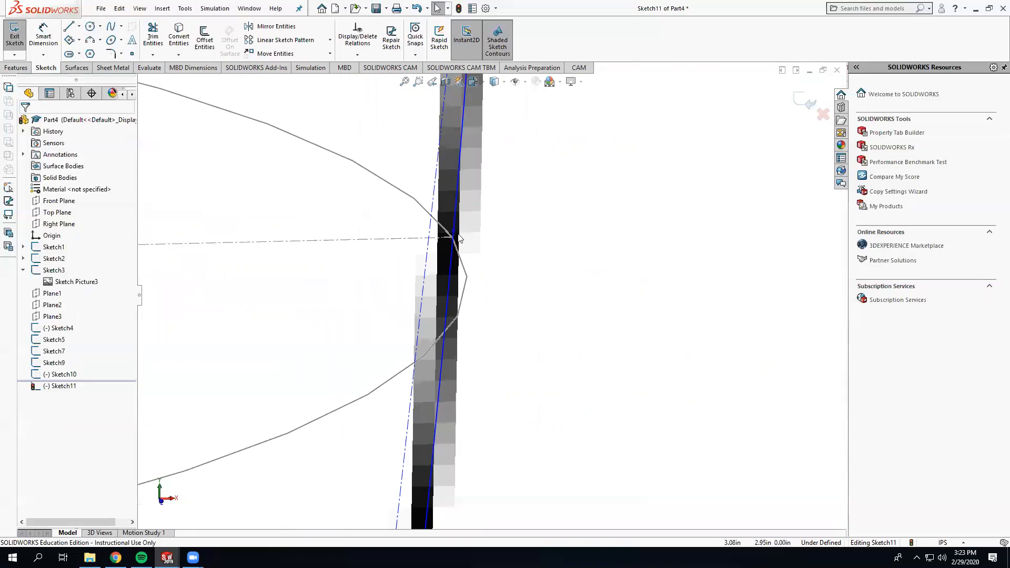
Add a Pierce relation between the new spline point and the ellipse of Sketch7
left_click(455, 233)
left_click(461, 251, "ctrl")
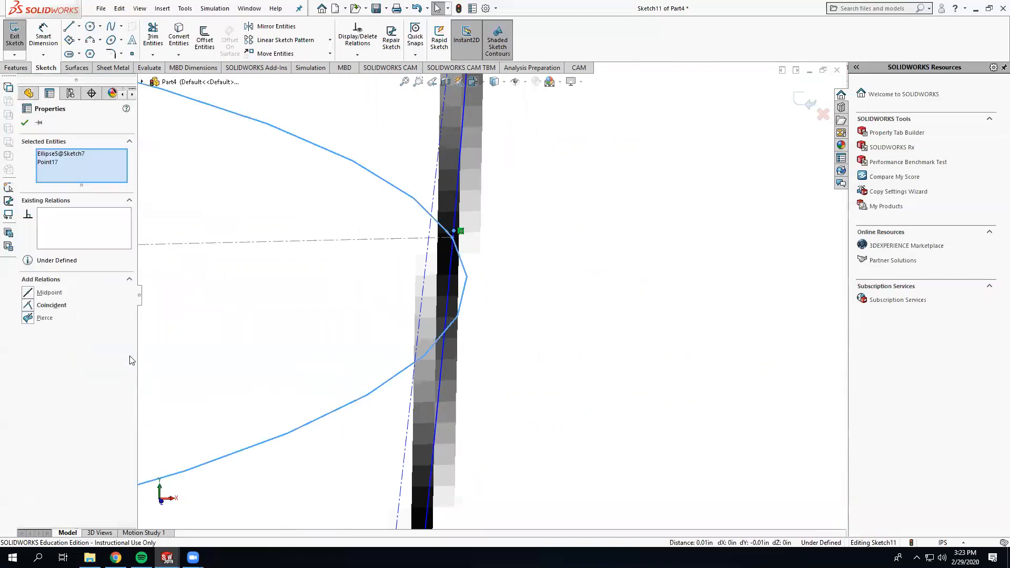
left_click(33, 319)
scroll(235, 309, "up", 3)
scroll(546, 293, "up", 3)
left_click(541, 309)
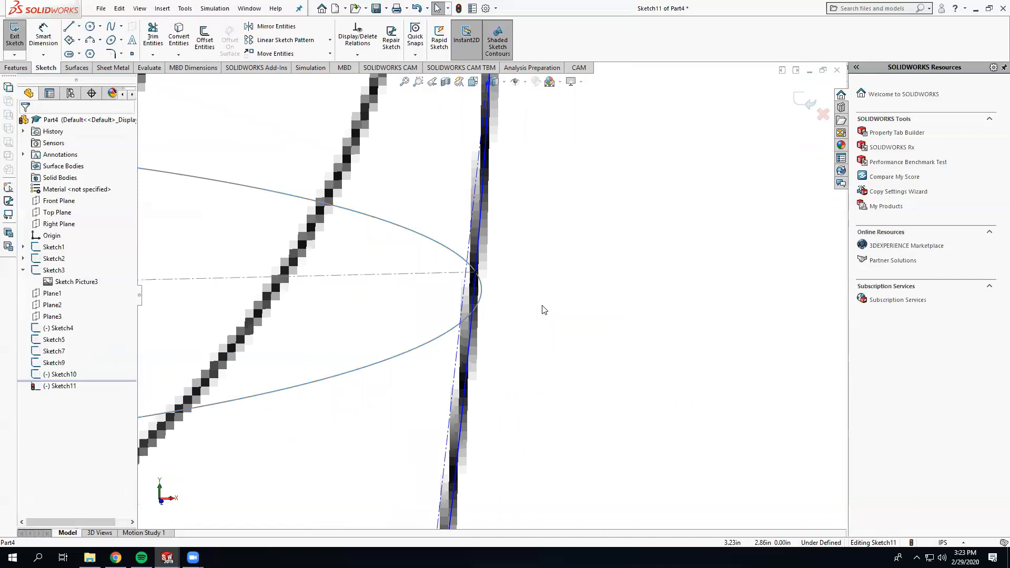
Place another sketch point on the handle-side spline near its crossing with the upper middle profile of Sketch9
scroll(488, 191, "up", 5)
scroll(472, 250, "down", 5)
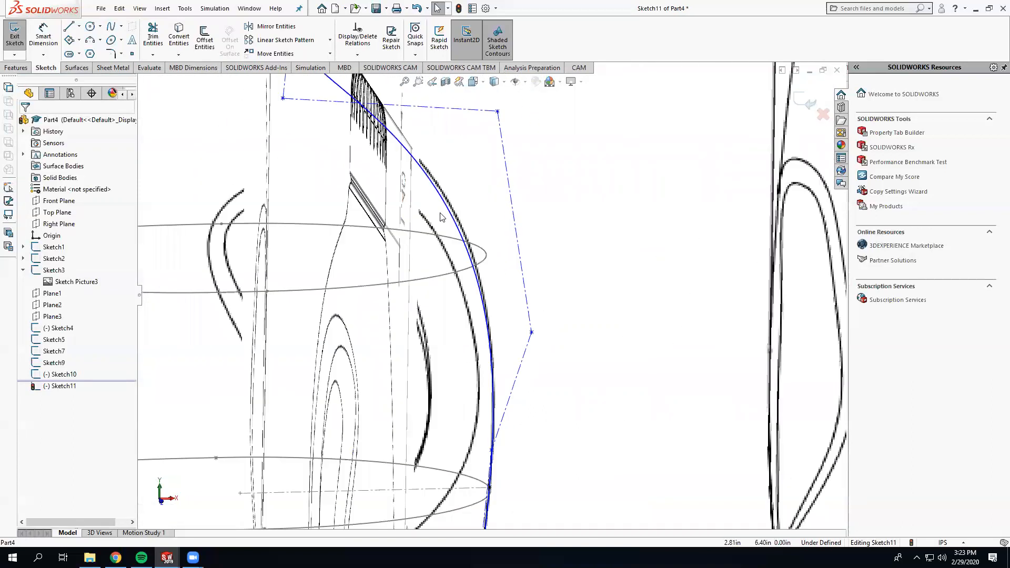
scroll(473, 250, "up", 5)
scroll(480, 270, "down", 5)
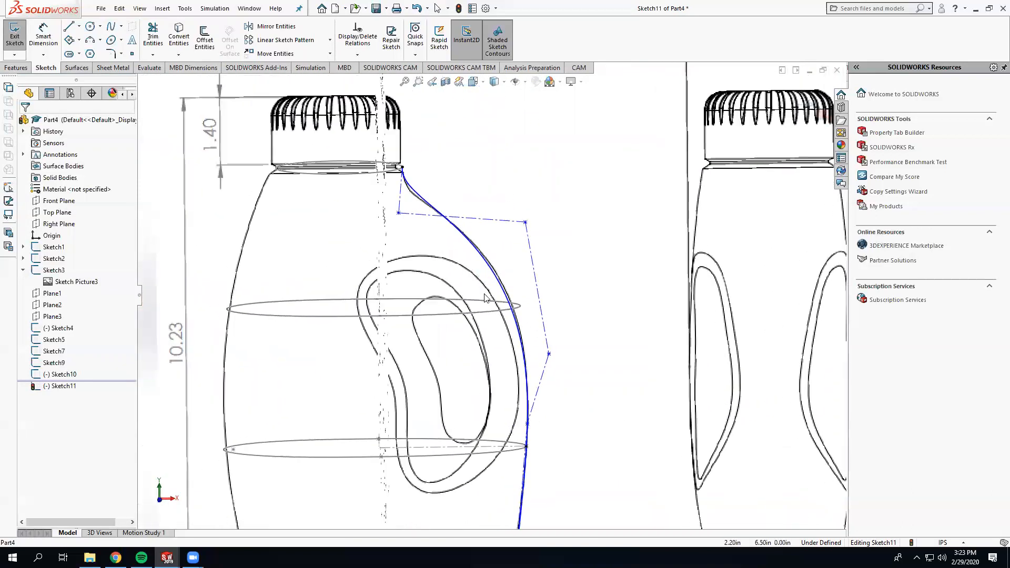
scroll(505, 302, "down", 5)
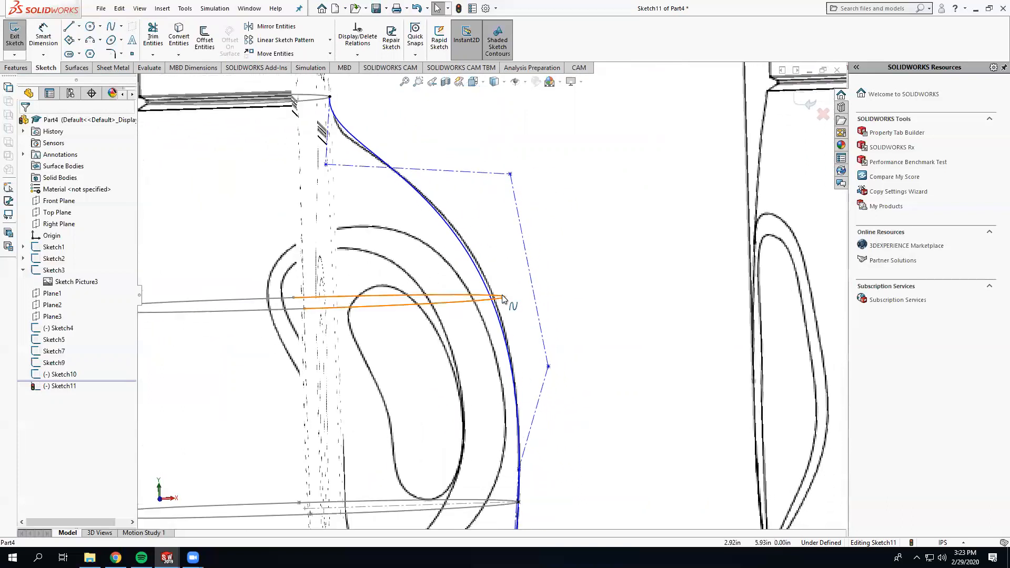
scroll(501, 319, "up", 3)
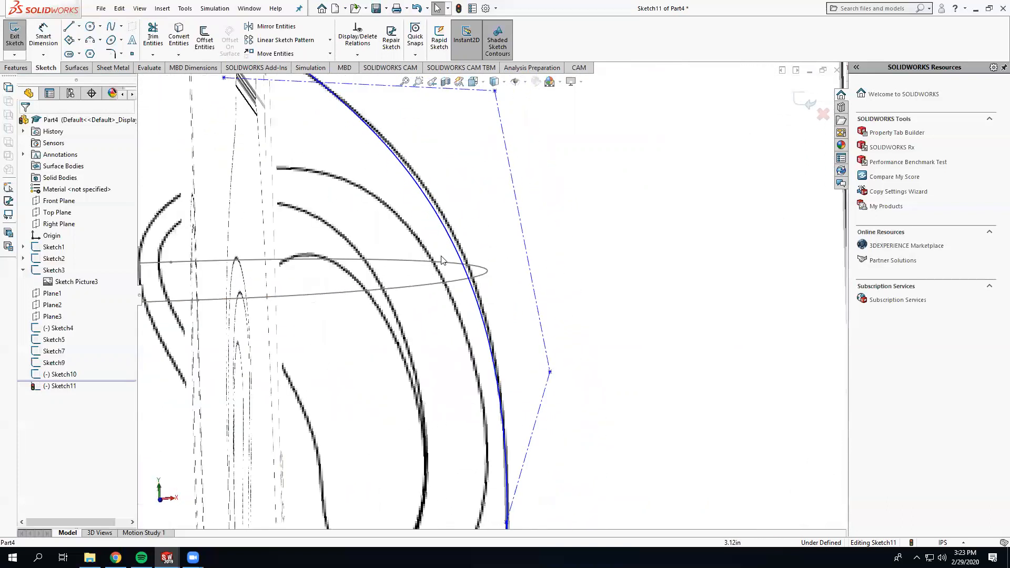
left_click(132, 53)
left_click(466, 271)
key("Escape")
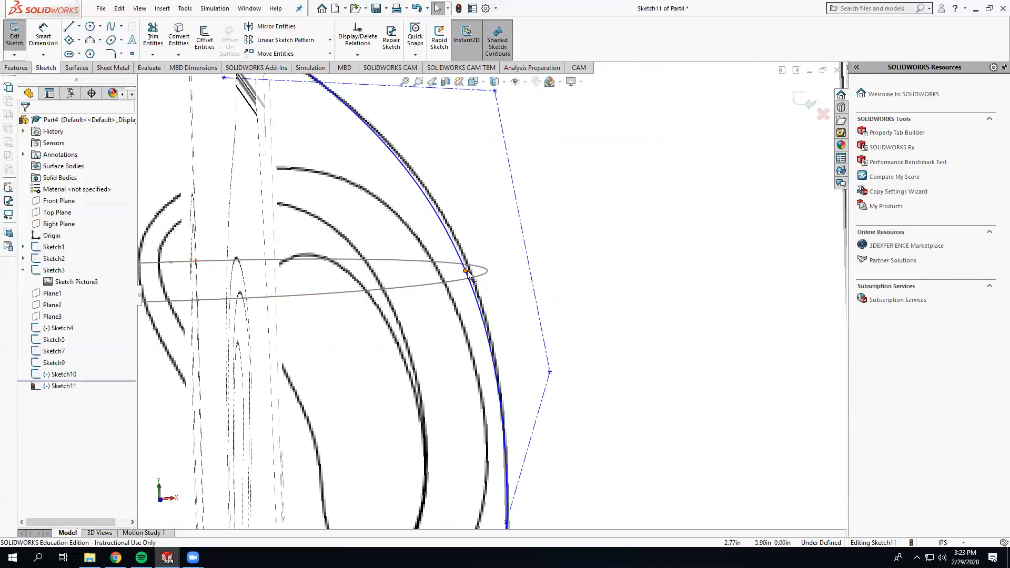
Add a Pierce relation between this upper spline point and the handle-side curve of Sketch9
left_click(466, 271)
left_click(487, 274, "ctrl")
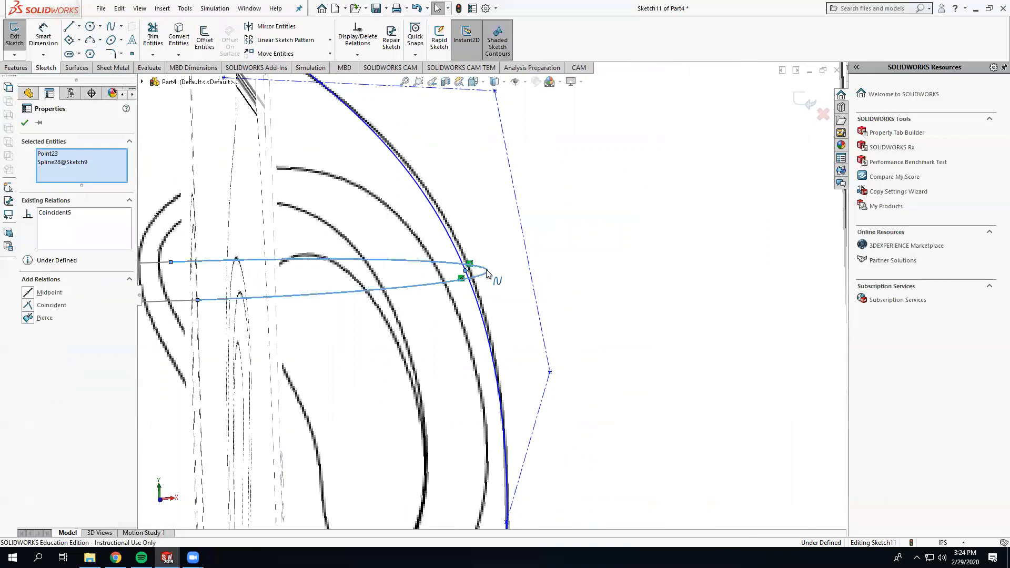
left_click(29, 318)
scroll(500, 305, "up", 5)
middle_click_drag(498, 305, 500, 299)
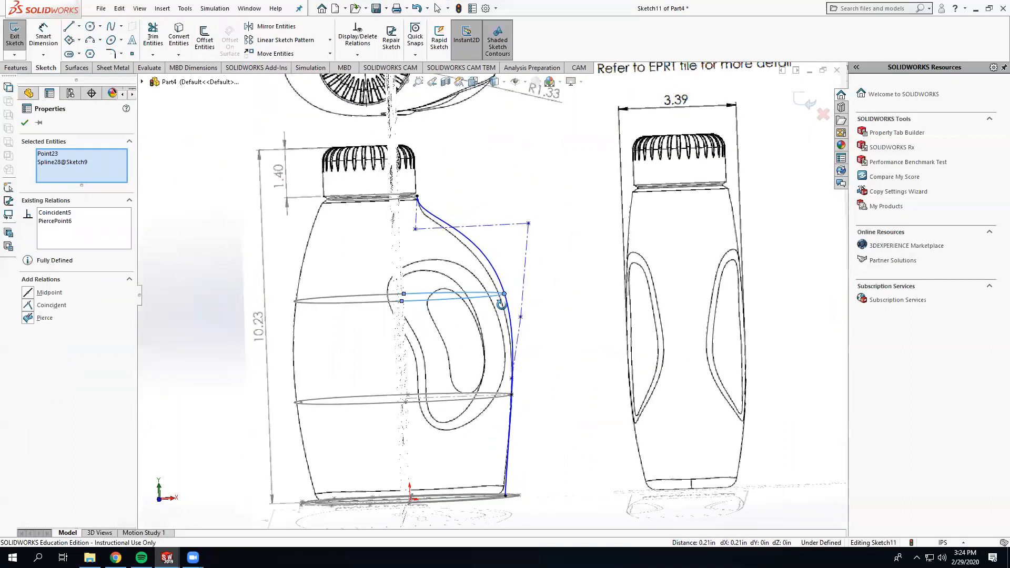
left_click(456, 258)
Readjust the spline's upper control vertices to bring the curve closer to the shoulder outline, and exit the sketch
scroll(457, 281, "down", 4)
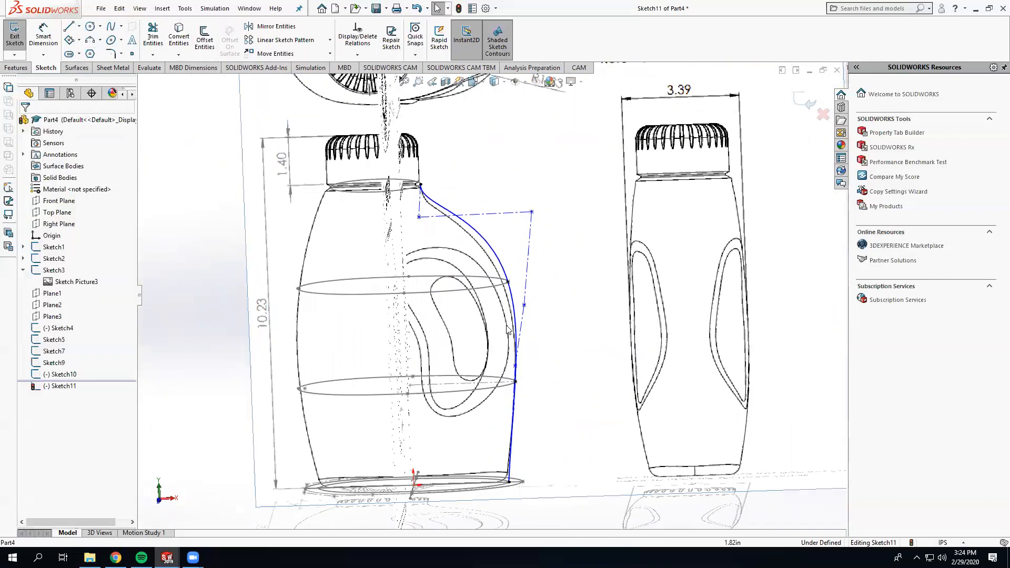
left_click_drag(356, 210, 376, 246)
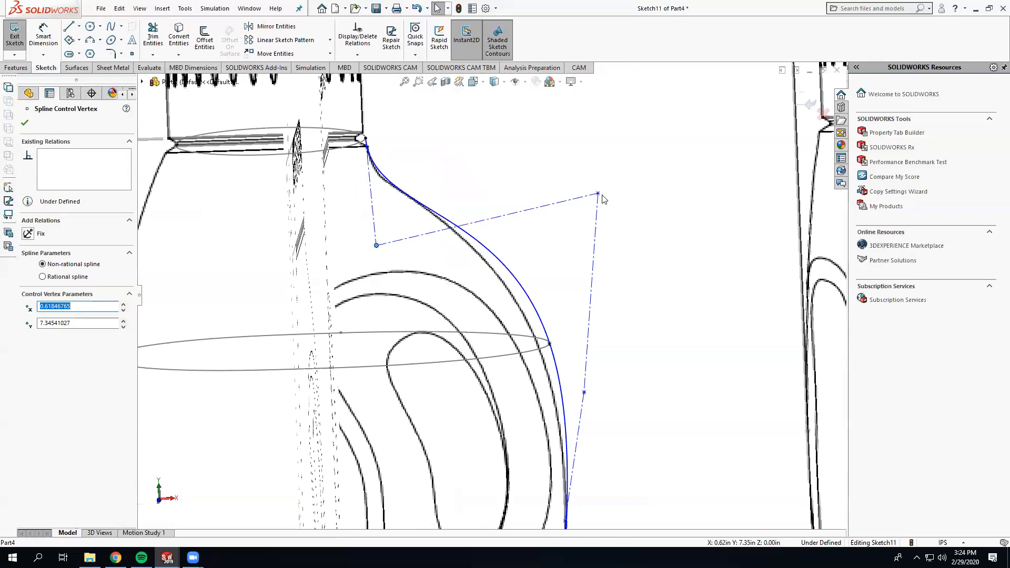
left_click_drag(599, 194, 587, 214)
mouse_move(587, 261)
left_mouse_down()
mouse_move(573, 257)
mouse_move(587, 266)
left_mouse_up()
left_click(622, 276)
mouse_move(589, 229)
left_mouse_down()
mouse_move(587, 242)
mouse_move(576, 215)
left_mouse_up()
left_click_drag(400, 238, 382, 240)
scroll(446, 274, "up", 5)
mouse_move(447, 277)
middle_mouse_down()
mouse_move(571, 292)
mouse_move(474, 339)
mouse_move(465, 323)
middle_mouse_up()
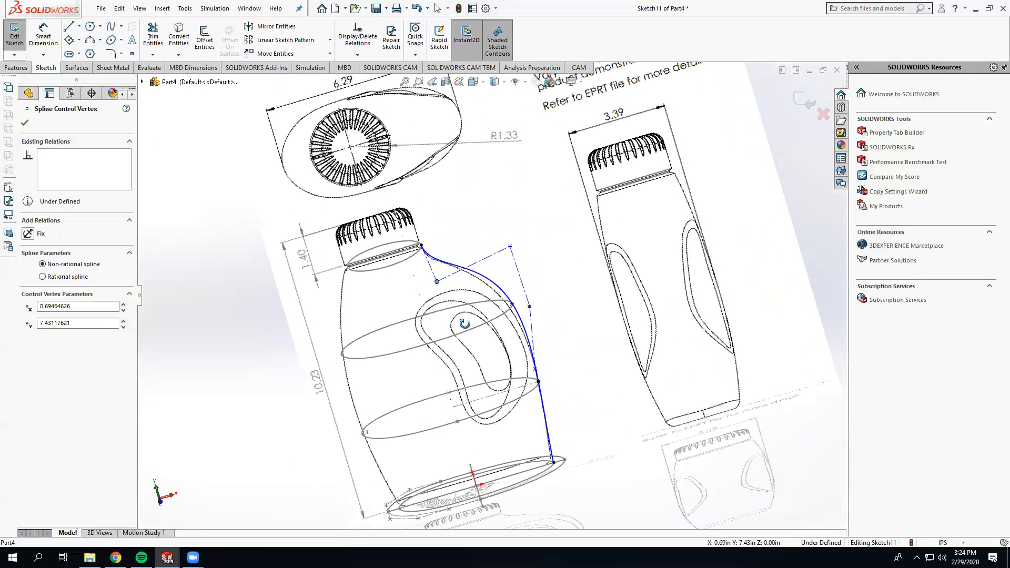
left_click(565, 333)
left_click(803, 102)
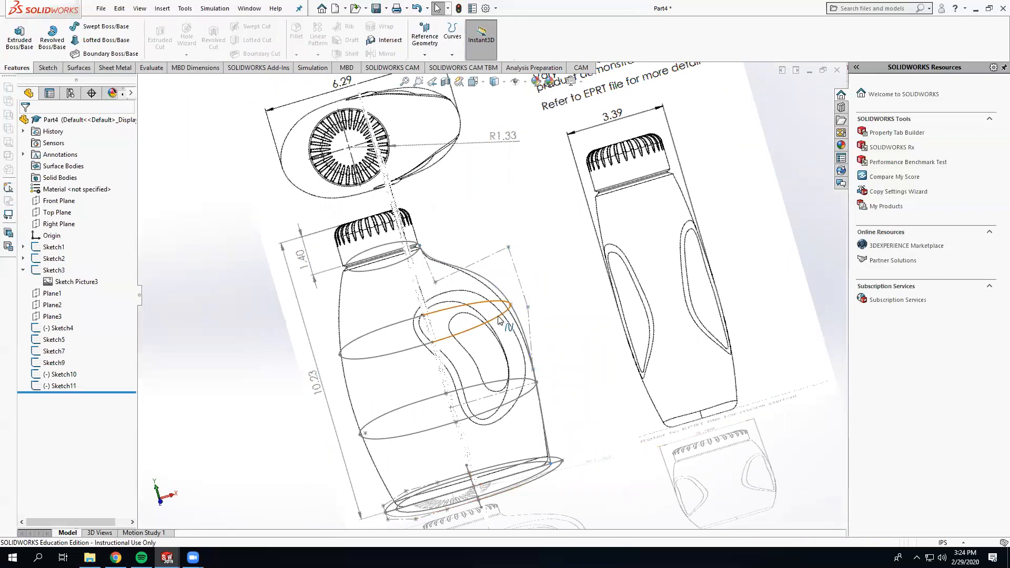
Edit Sketch9 and delete its handle-side offset spline, confirming the deletion despite its references
left_click(504, 295)
left_click(530, 269)
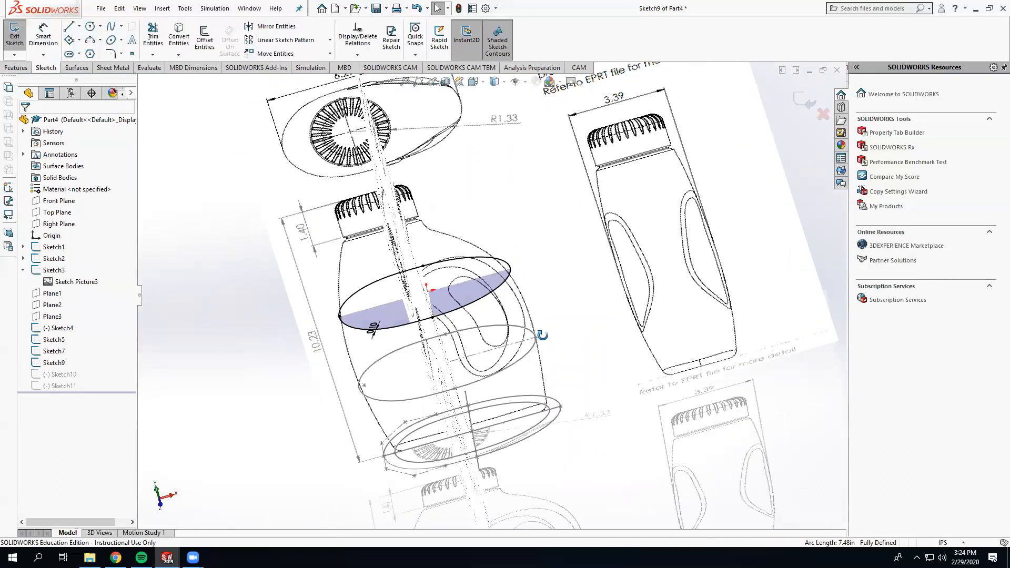
left_click(461, 286)
key("Delete")
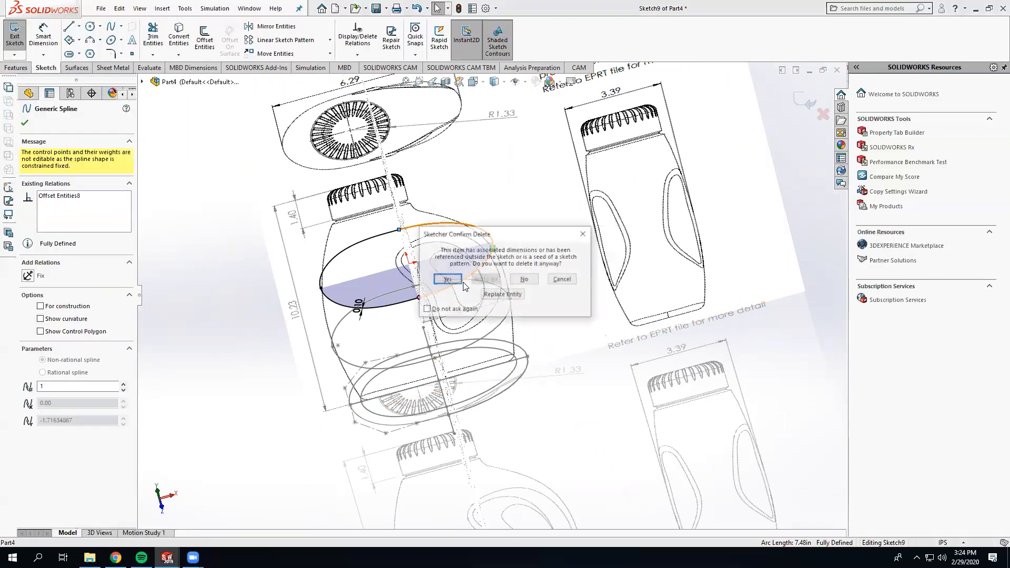
left_click(447, 280)
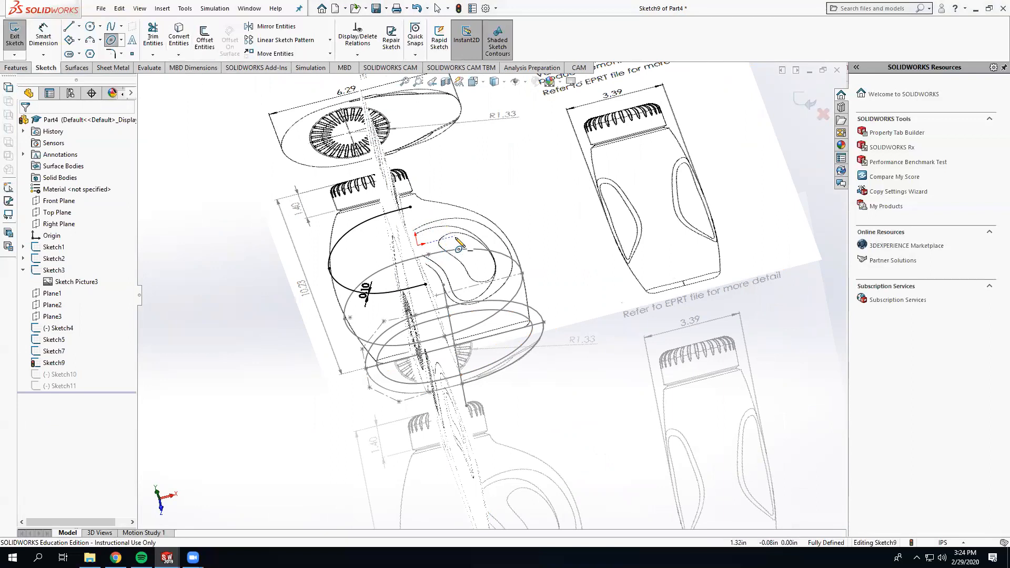
Draw an ellipse over the open handle side of Sketch9 with radii of about 1.85 and 1.66 in
left_click(461, 225)
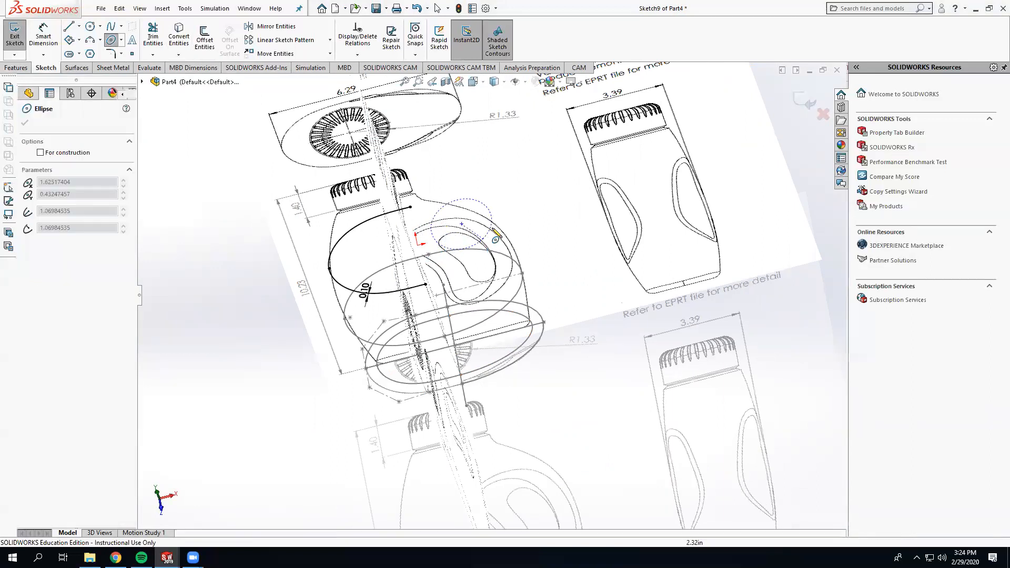
left_click(468, 263)
left_click(516, 217)
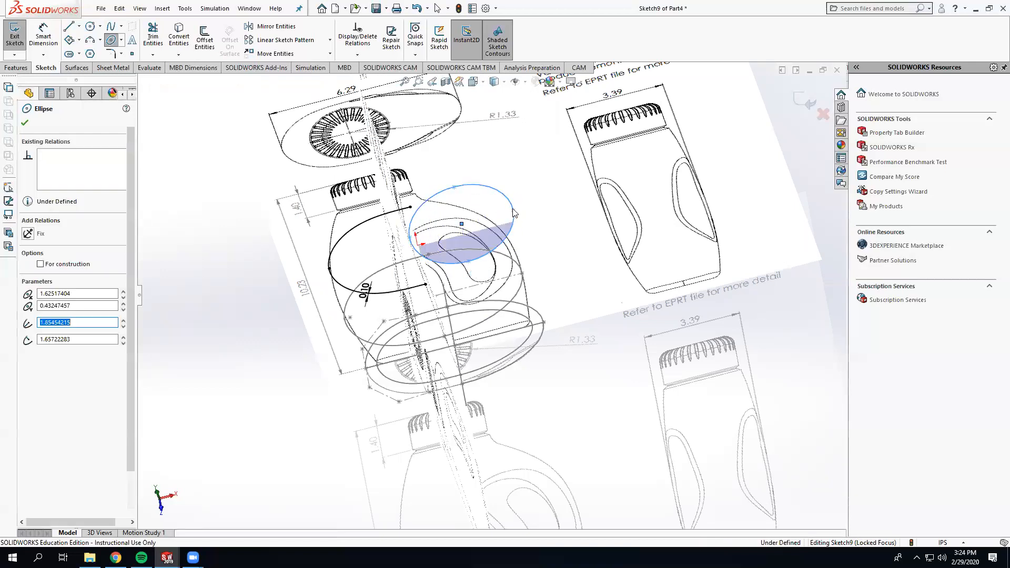
key("Escape")
Make the ellipse's two opposite depth-direction vertices coincident with the open endpoints of the remaining half profile
left_click(455, 187)
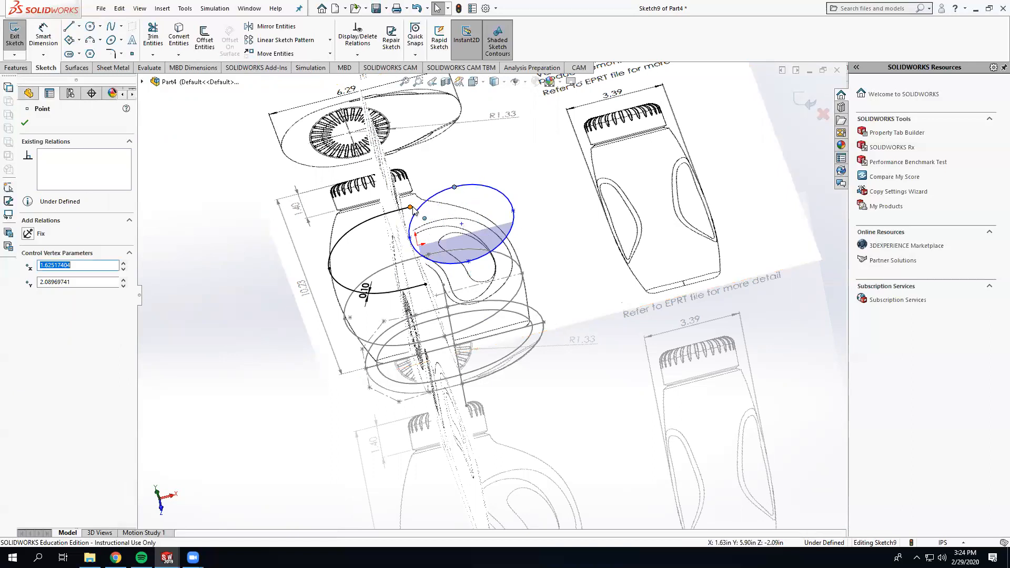
left_click(411, 207, "ctrl")
left_click(30, 318)
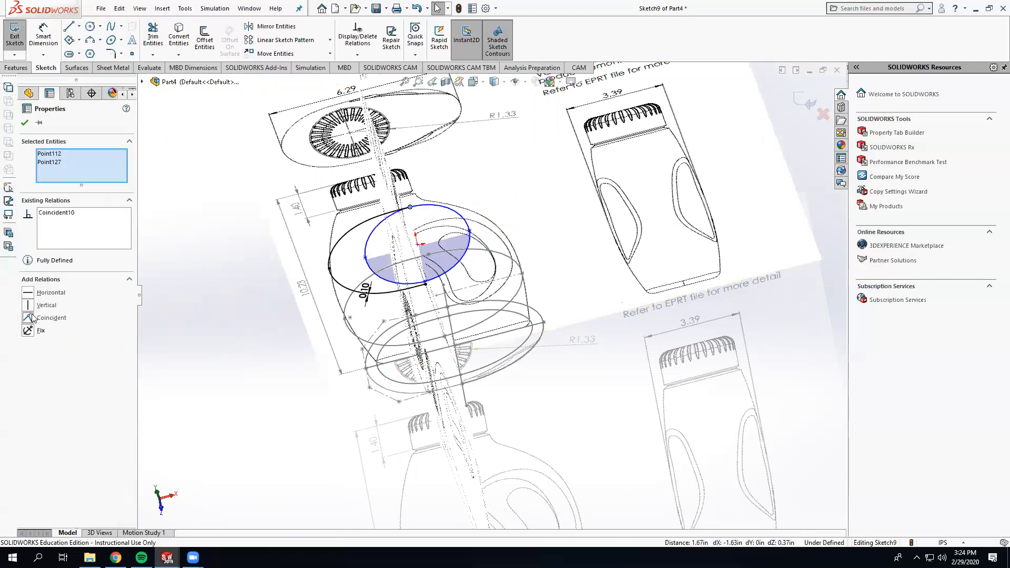
left_click(177, 291)
scroll(399, 292, "down", 2)
left_click(444, 277)
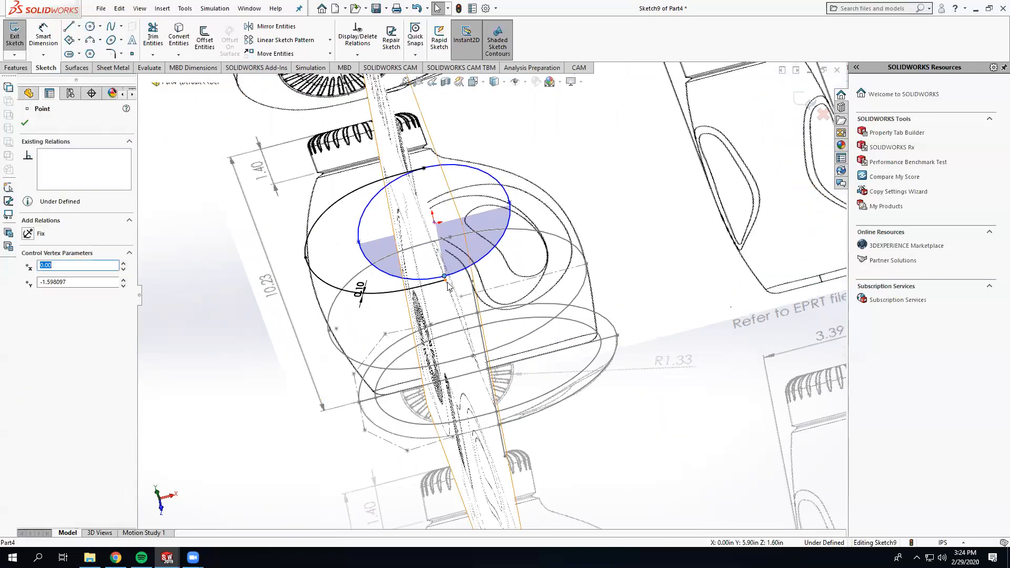
left_click(446, 279, "ctrl")
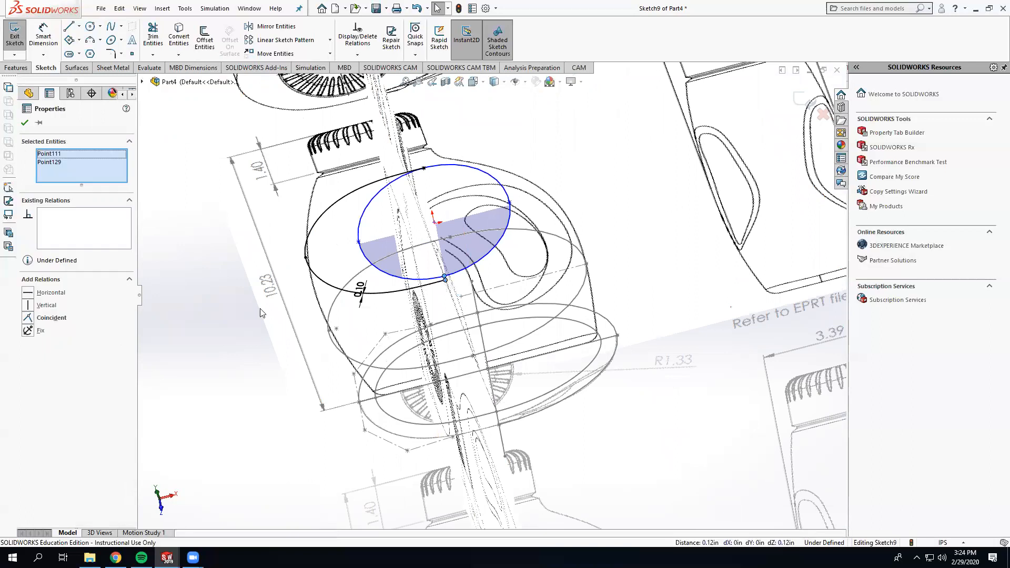
left_click(29, 318)
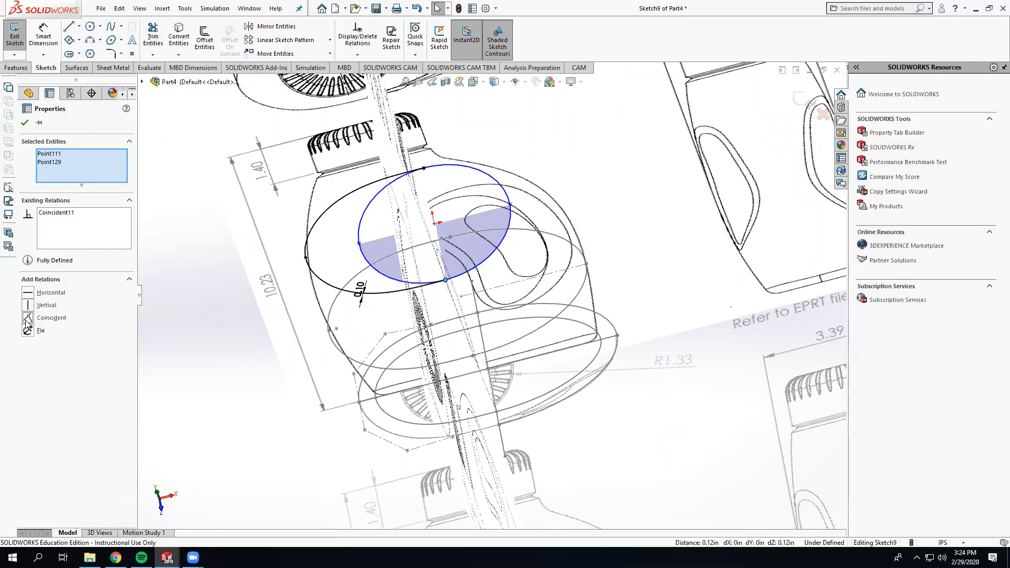
left_click(200, 346)
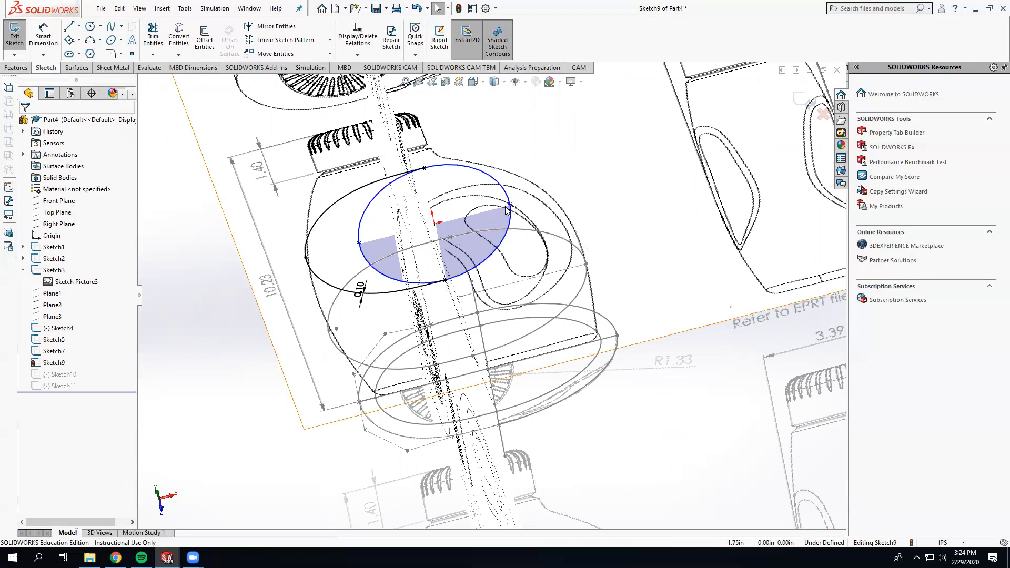
Stretch the ellipse toward the handle side until its outer vertex lies at about X 2.28 in
left_click_drag(510, 204, 527, 200)
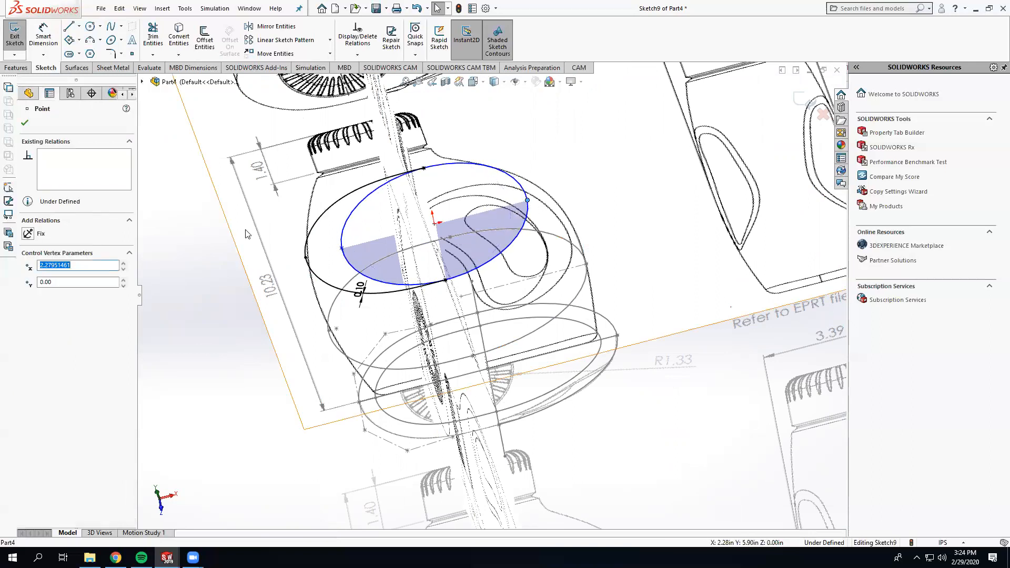
left_click(186, 233)
Trim away the ellipse's inner half where it overlaps the remaining half profile in Sketch9
left_click(152, 43)
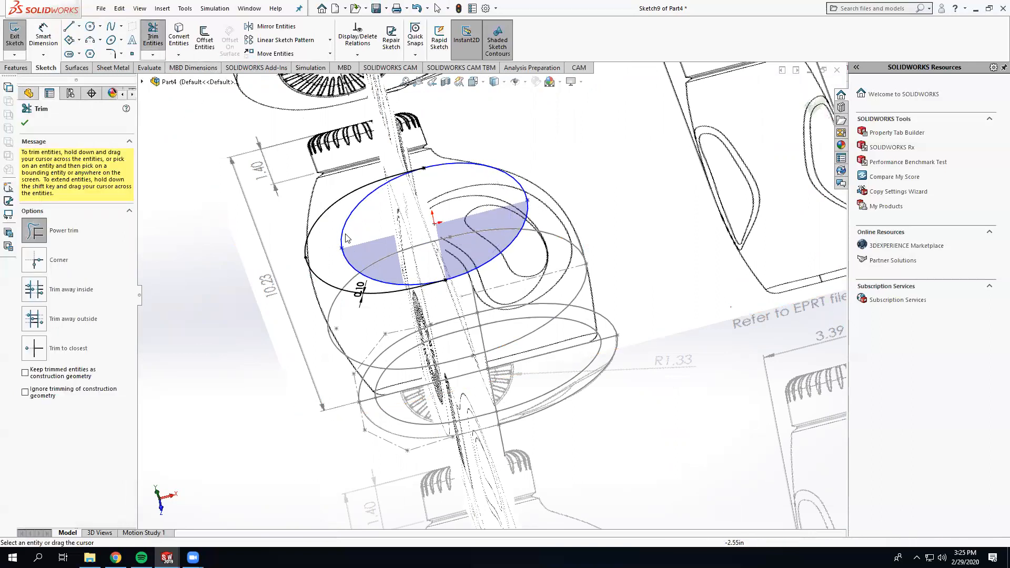
left_click(347, 237)
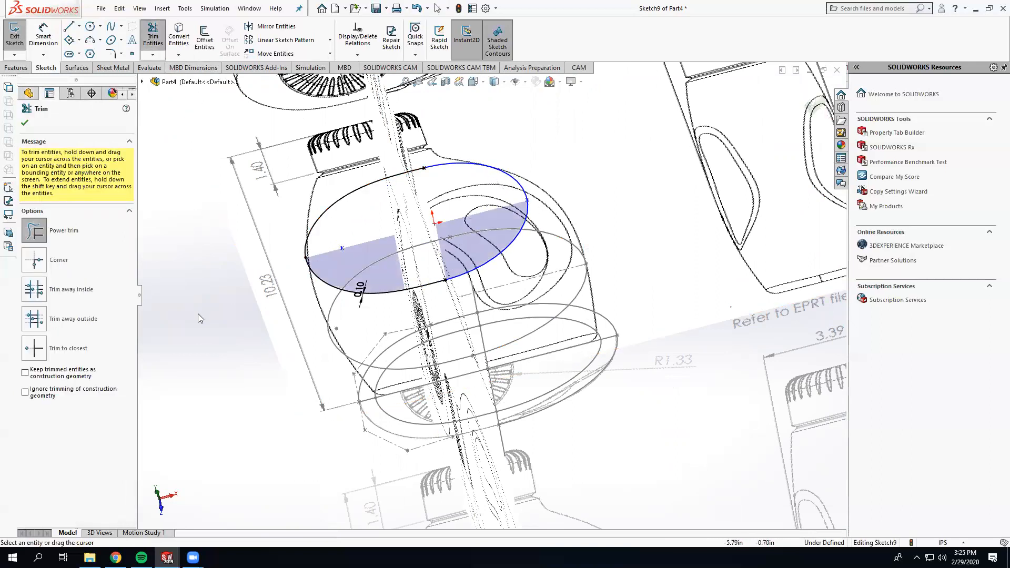
left_click(414, 176)
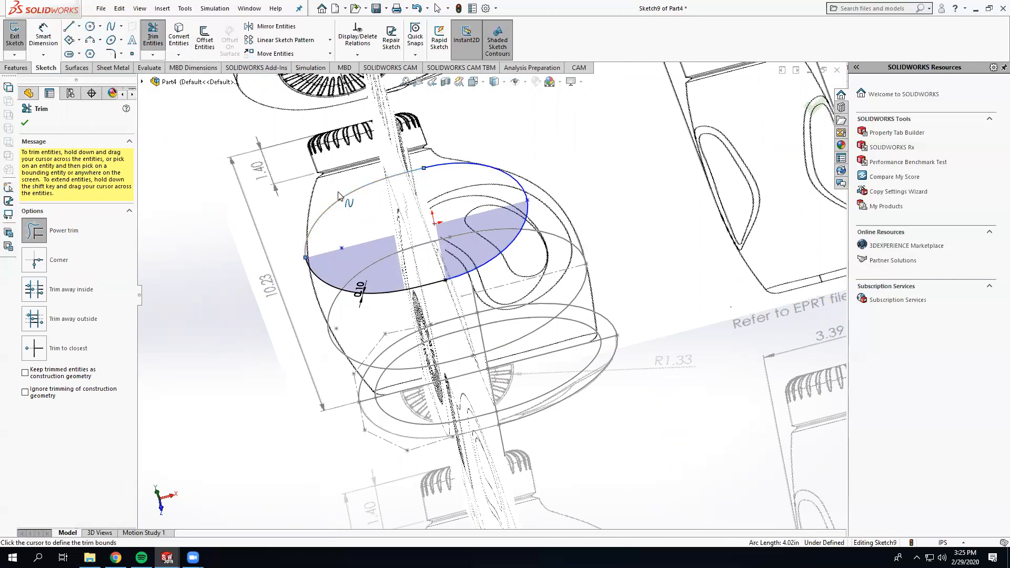
left_click(24, 123)
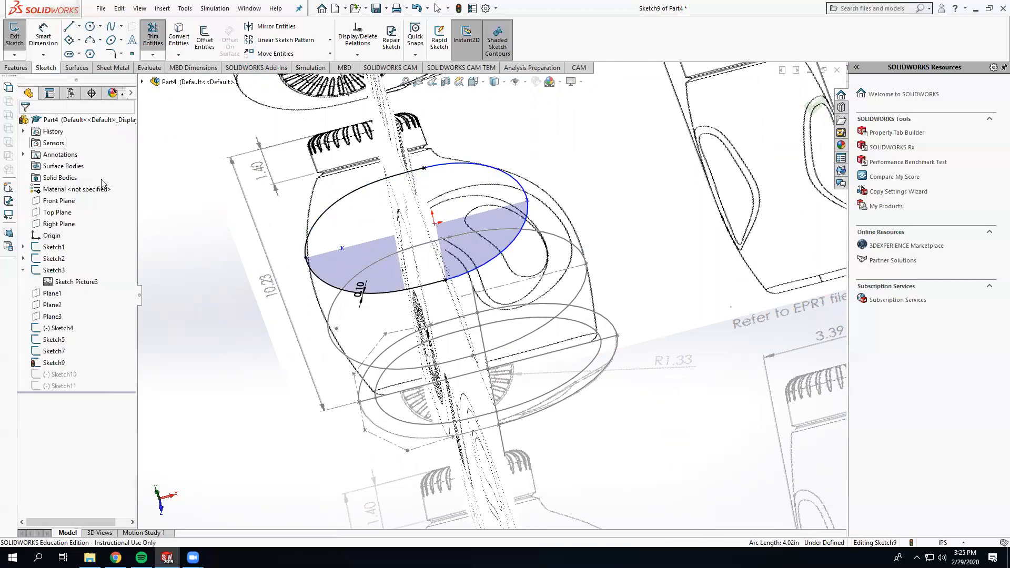
Make the trimmed ellipse tangent to the half-profile spline at both junctions
left_click(438, 165)
left_click(408, 172, "ctrl")
left_click(29, 294)
left_click(265, 325)
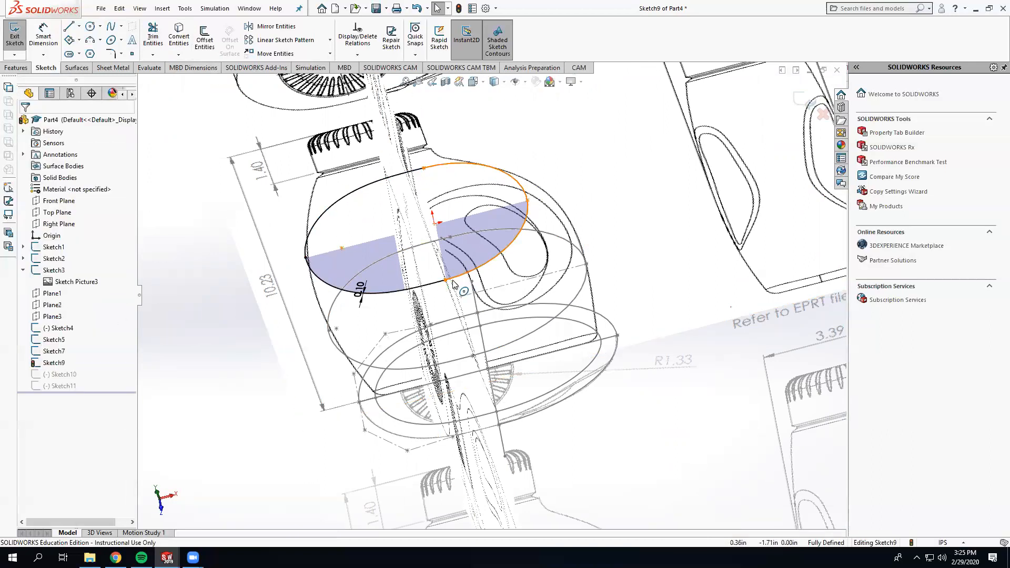
left_click(453, 283)
left_click(378, 291, "ctrl")
left_click(28, 293)
left_click(25, 123)
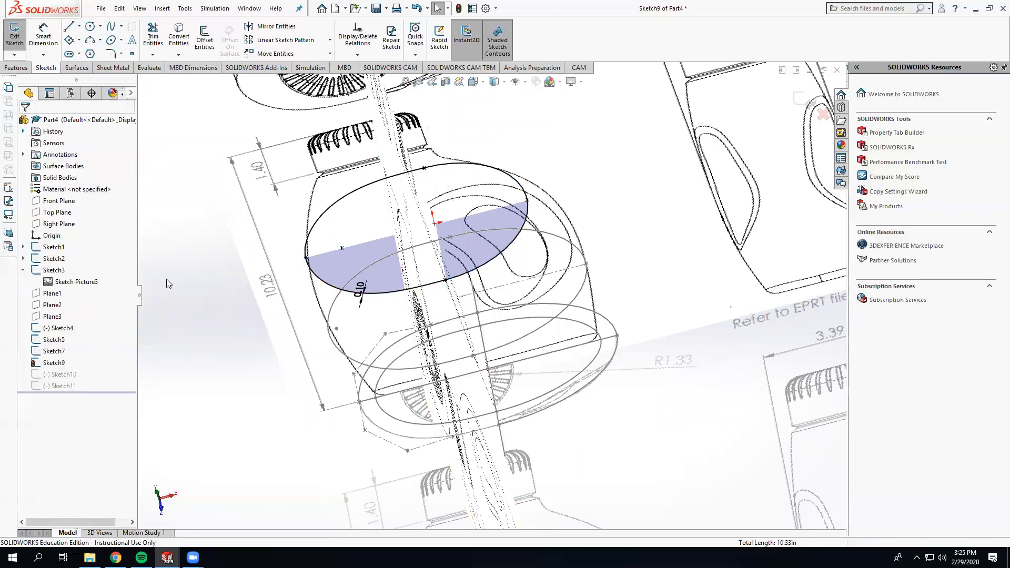
Stretch the ellipse's outer vertex to about X 2.79 in to match the handle-side outline, and exit Sketch9
left_click(551, 195)
scroll(552, 200, "down", 5)
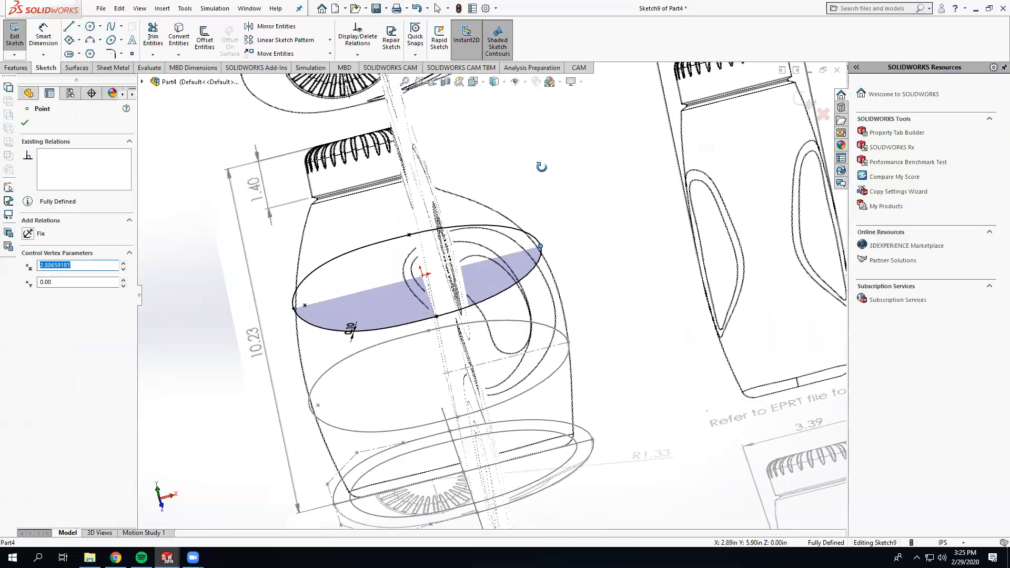
left_click_drag(556, 320, 551, 324)
scroll(570, 349, "up", 3)
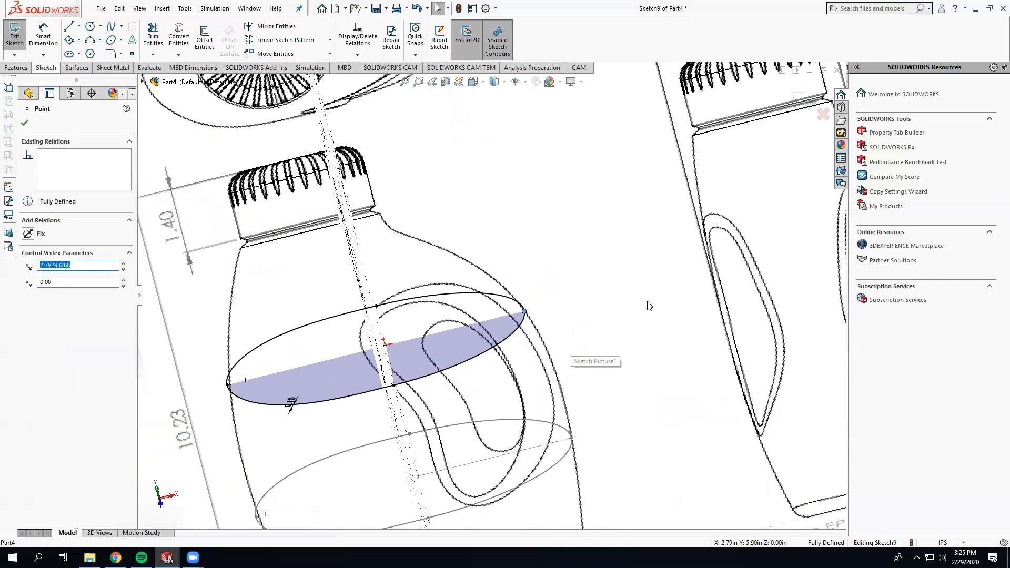
key("z")
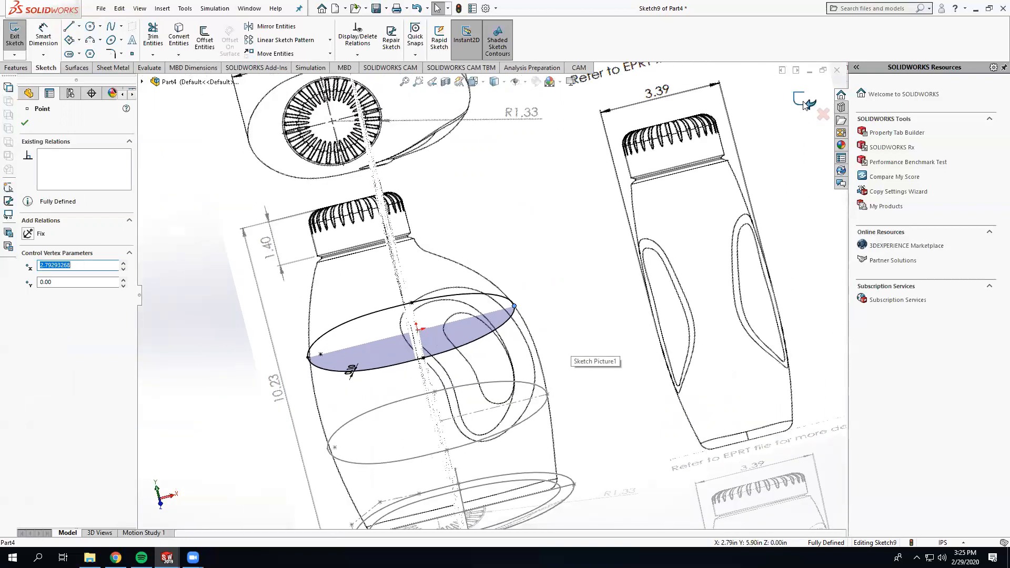
left_click(804, 104)
left_click(323, 89)
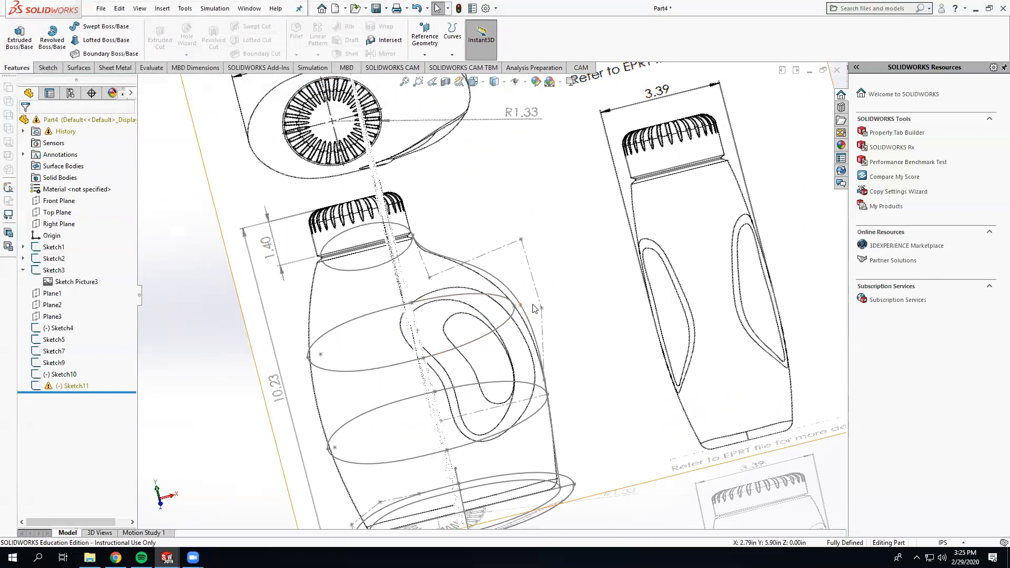
Edit Sketch11 and delete the outdated pierce and coincident relations from the spline point beside the Sketch9 ellipse
scroll(533, 308, "down", 4)
left_click(514, 314)
left_click(543, 264)
left_click(508, 303)
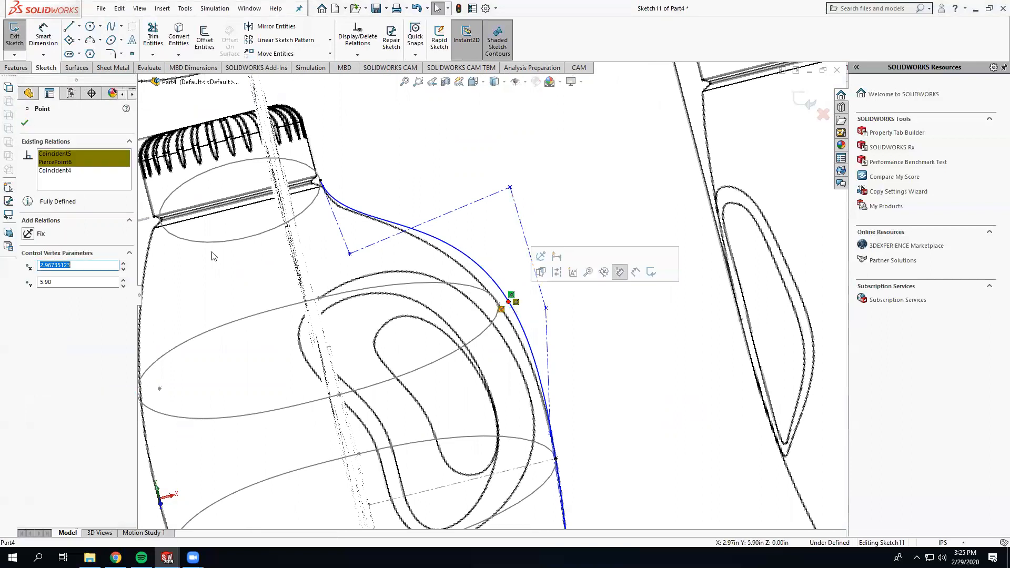
right_click(48, 166)
left_click(74, 183)
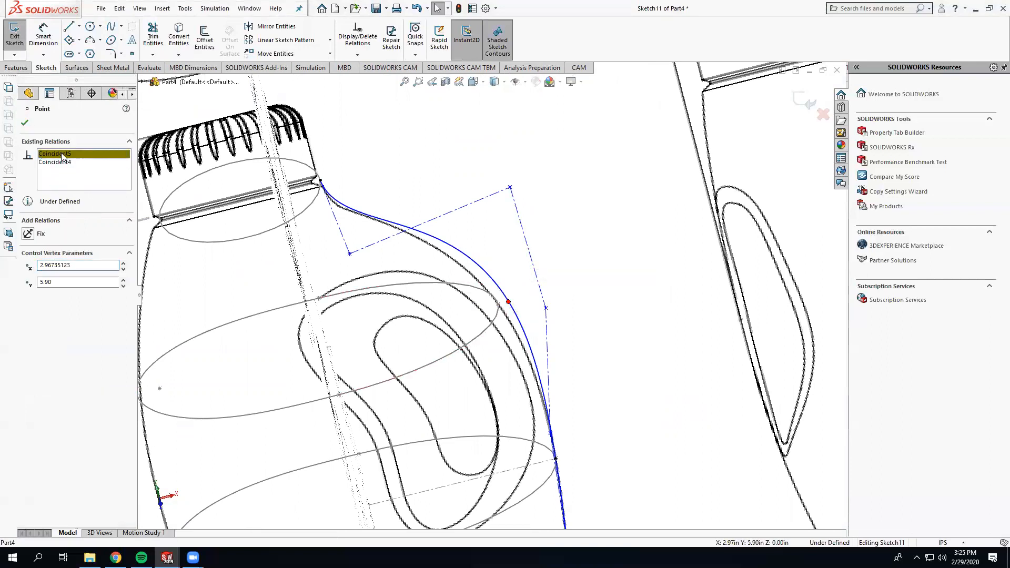
right_click(63, 156)
left_click(73, 172)
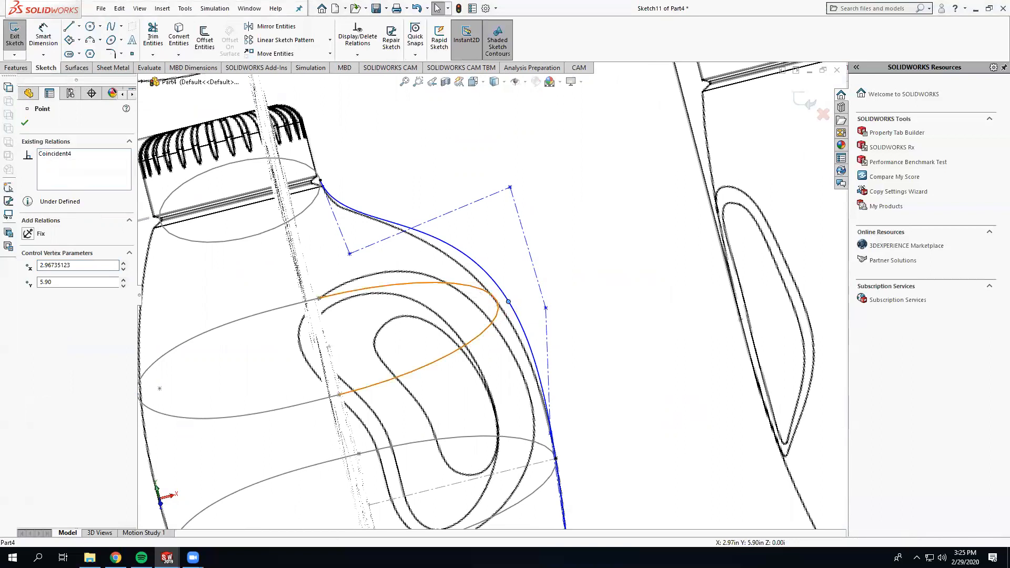
Add a pierce relation between the freed spline point and the Sketch9 ellipse
left_click(476, 287)
left_click(509, 302)
left_click(498, 307, "ctrl")
left_click(28, 318)
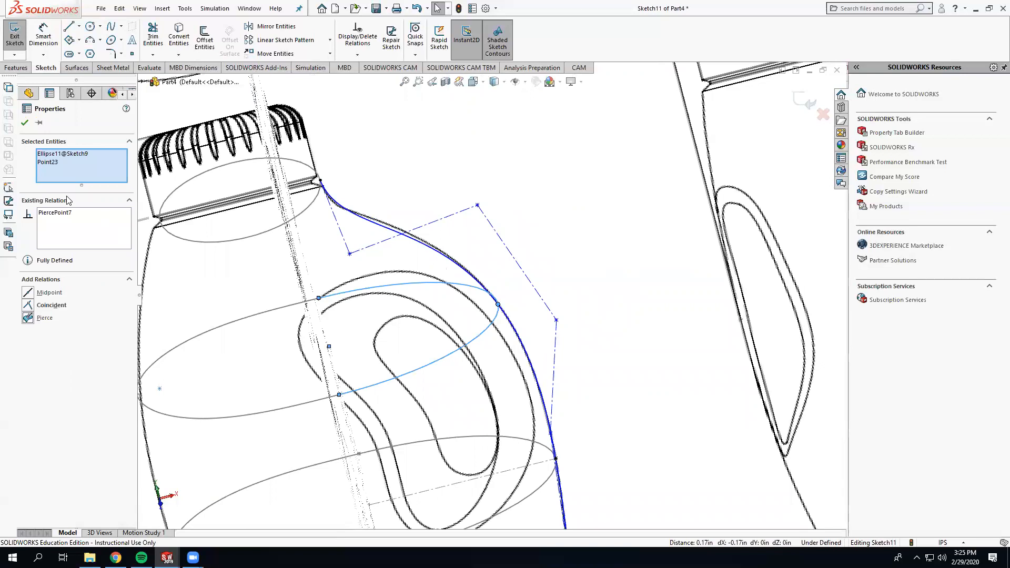
left_click(26, 124)
Nudge the spline's control vertex below the neck to follow the bottle outline more closely, and exit Sketch11
scroll(437, 268, "up", 3)
middle_click_drag(434, 263, 421, 287)
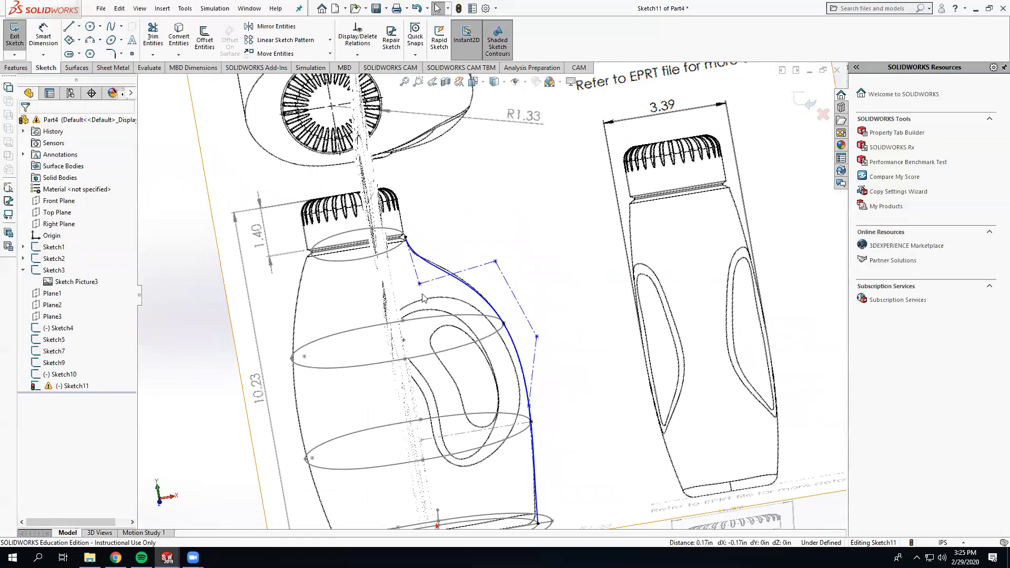
mouse_move(420, 285)
left_mouse_down()
mouse_move(437, 286)
mouse_move(426, 283)
left_mouse_up()
scroll(577, 326, "up", 1)
left_click(561, 350)
left_click(799, 100)
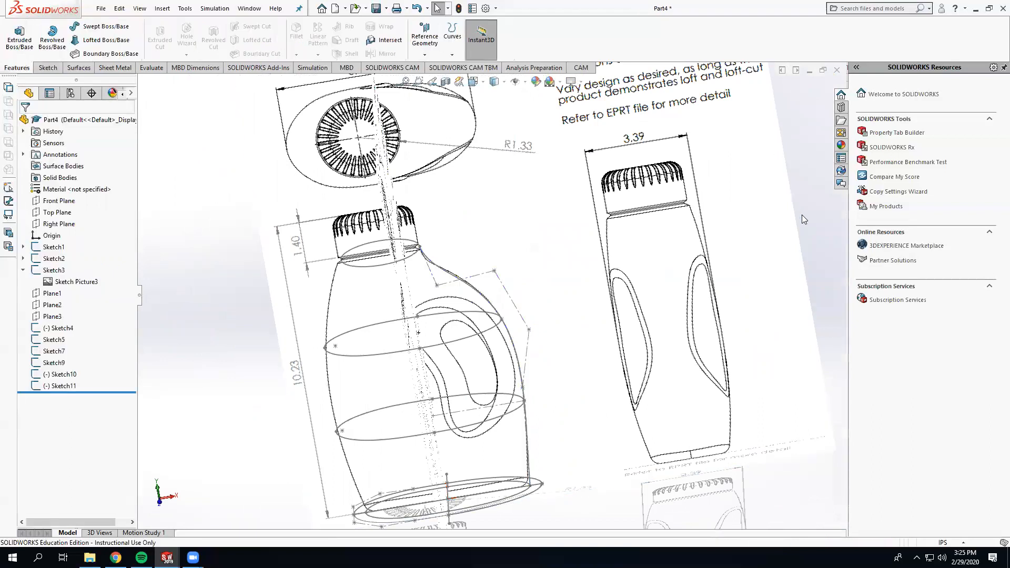
Start a boss loft through the profiles Sketch5, Sketch7, Sketch9 and Sketch10, from base to neck
middle_click_drag(389, 478, 410, 489)
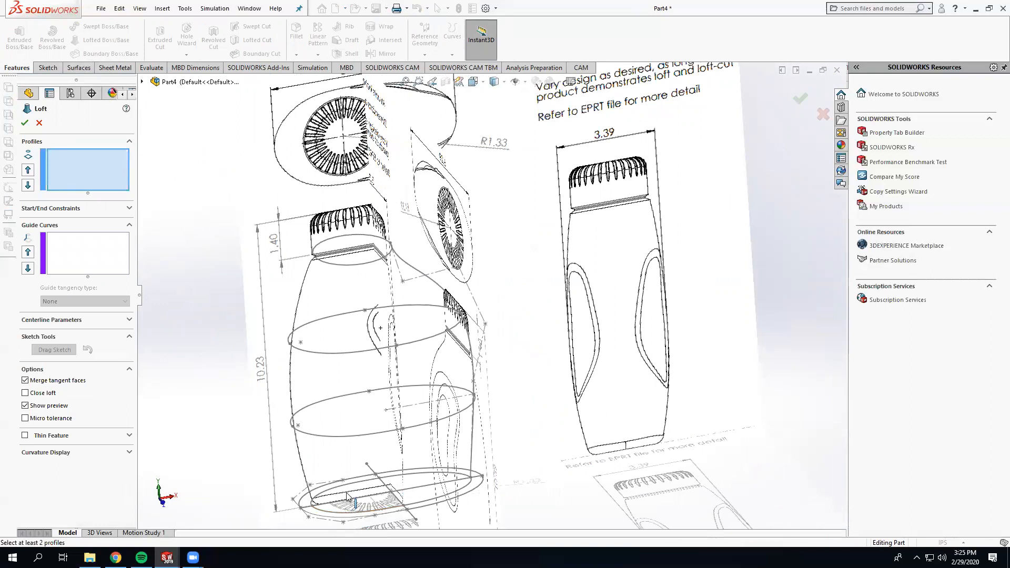
left_click(347, 496)
left_click(389, 431)
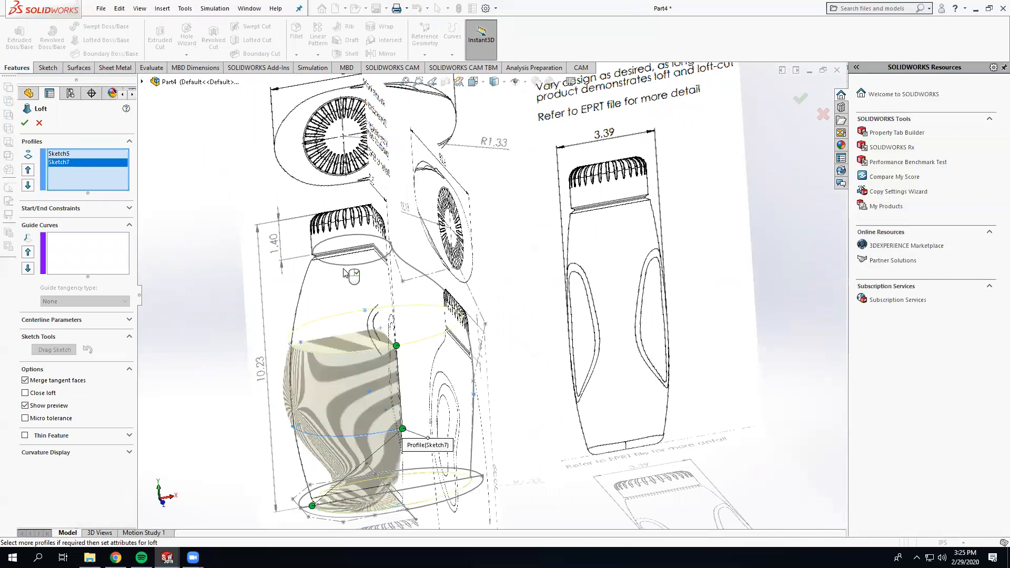
left_click(353, 351)
left_click(352, 265)
Add Sketch11 as the loft's guide curve and set its influence type to To Next Edge
left_click(86, 239)
mouse_move(293, 300)
middle_mouse_down()
mouse_move(483, 288)
mouse_move(295, 294)
middle_mouse_up()
left_click(474, 294)
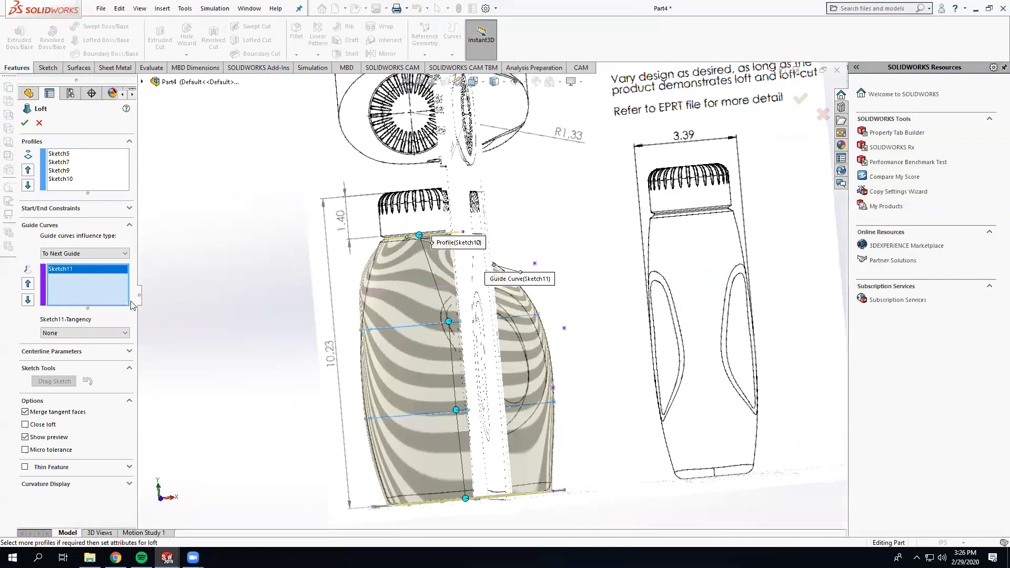
left_click(80, 254)
left_click(82, 279)
Examine the loft preview from several sides against the reference pictures, especially the neck and shoulders
mouse_move(495, 343)
middle_mouse_down()
mouse_move(474, 340)
mouse_move(553, 347)
mouse_move(550, 379)
mouse_move(705, 408)
mouse_move(708, 452)
middle_mouse_up()
scroll(502, 300, "down", 10)
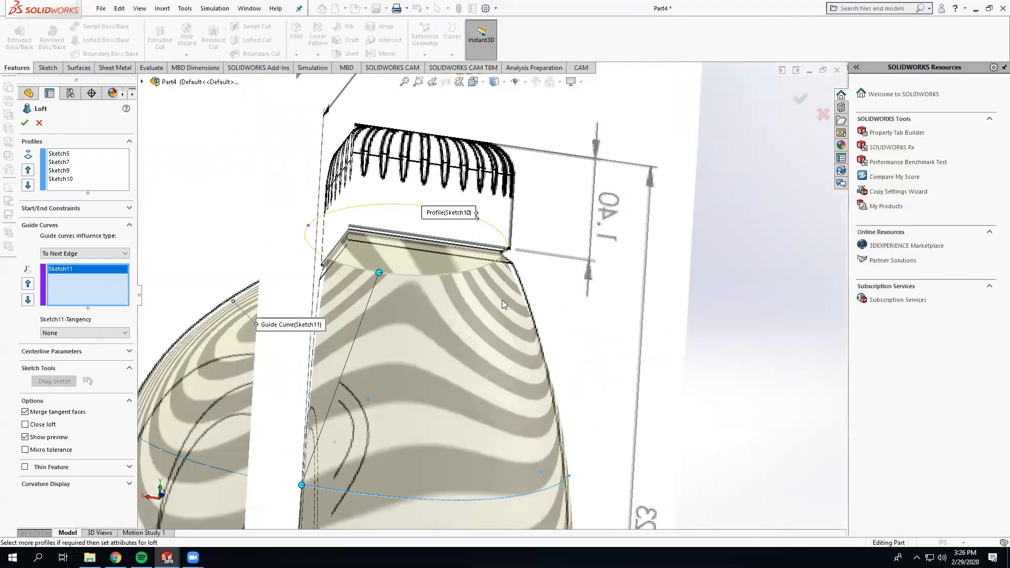
scroll(531, 252, "up", 5)
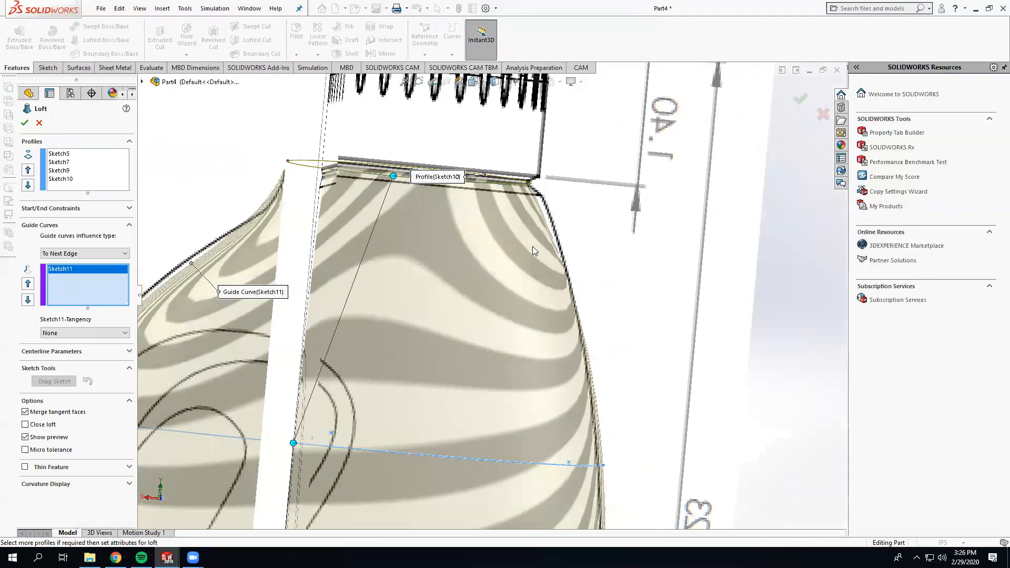
scroll(532, 246, "up", 5)
middle_click_drag(497, 289, 679, 291)
scroll(527, 305, "up", 3)
middle_click_drag(392, 309, 430, 301)
left_click(77, 254)
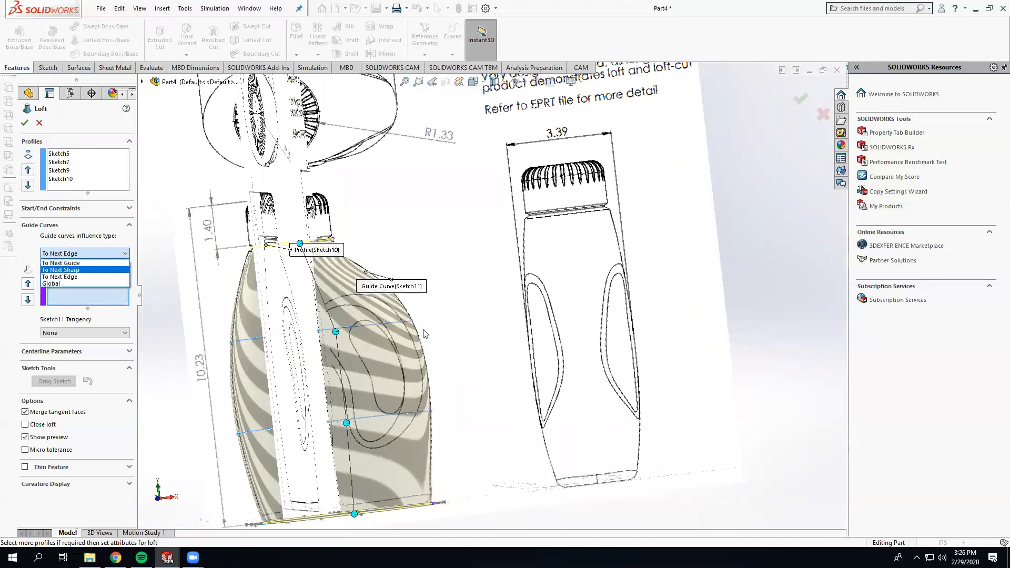
left_click(775, 328)
middle_click_drag(334, 325, 287, 345)
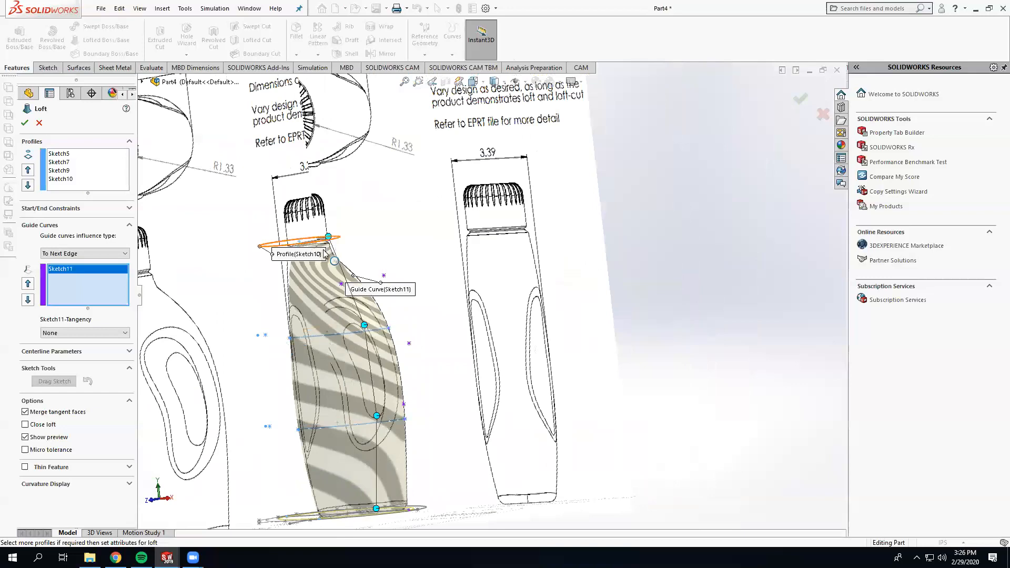
scroll(324, 254, "down", 5)
middle_click_drag(429, 266, 432, 265)
mouse_move(465, 286)
middle_mouse_down()
mouse_move(452, 357)
mouse_move(500, 321)
mouse_move(604, 273)
mouse_move(500, 337)
mouse_move(414, 423)
mouse_move(364, 410)
middle_mouse_up()
scroll(544, 364, "down", 4)
mouse_move(544, 364)
middle_mouse_down()
mouse_move(562, 363)
mouse_move(565, 387)
mouse_move(463, 361)
mouse_move(421, 373)
middle_mouse_up()
Compare the To Next Guide and To Next Sharp guide curve influences in the preview, returning to To Next Edge
left_click(62, 254)
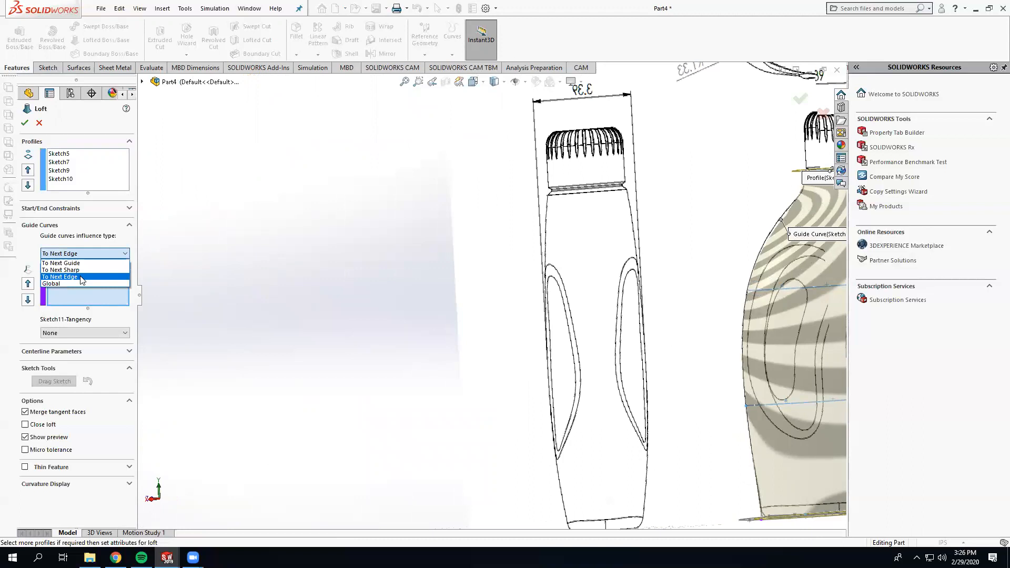
left_click(82, 279)
scroll(692, 317, "up", 4)
scroll(687, 295, "down", 5)
middle_click_drag(571, 287, 502, 284)
left_click(81, 255)
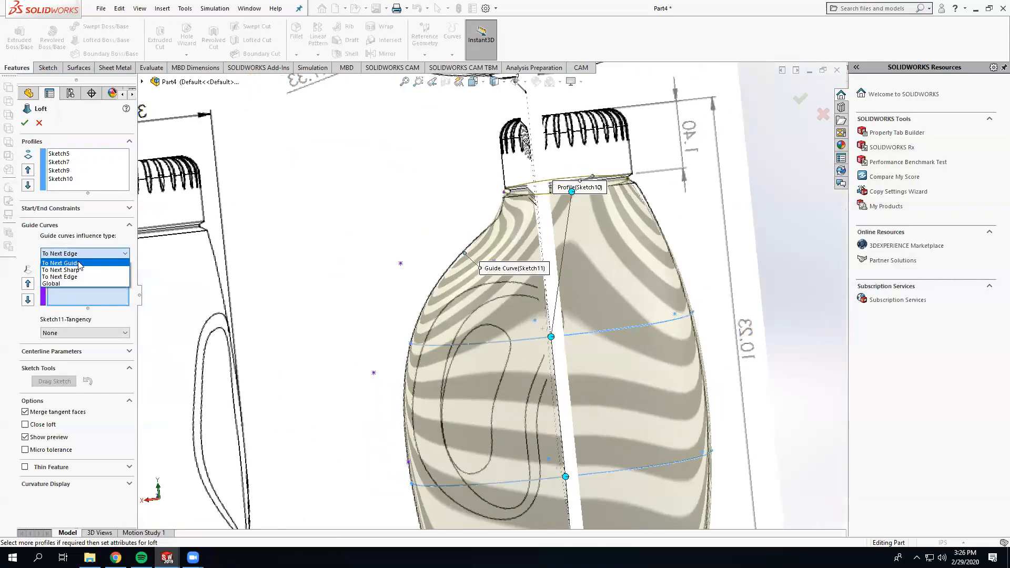
left_click(79, 264)
left_click(86, 256)
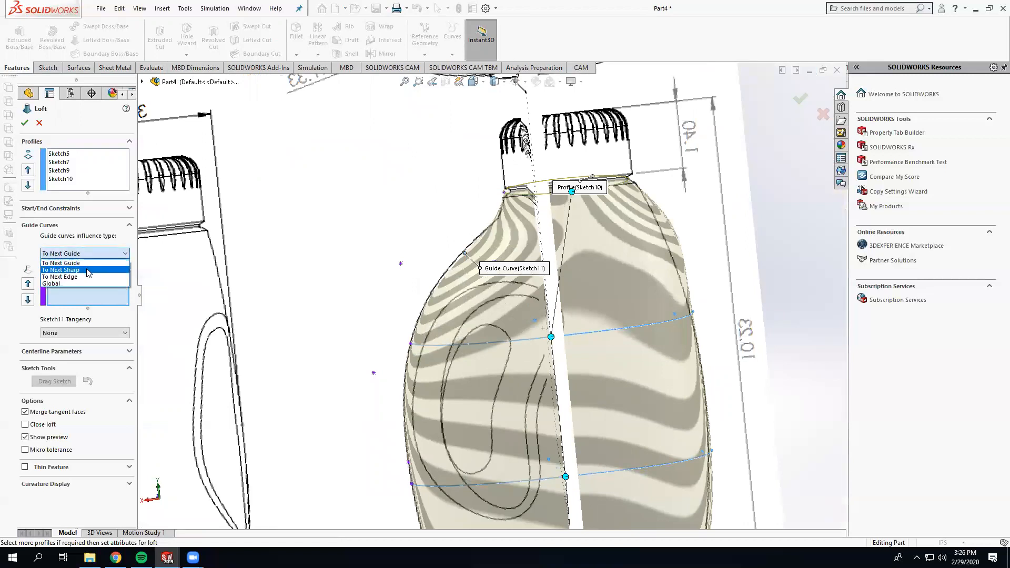
left_click(88, 270)
left_click(88, 256)
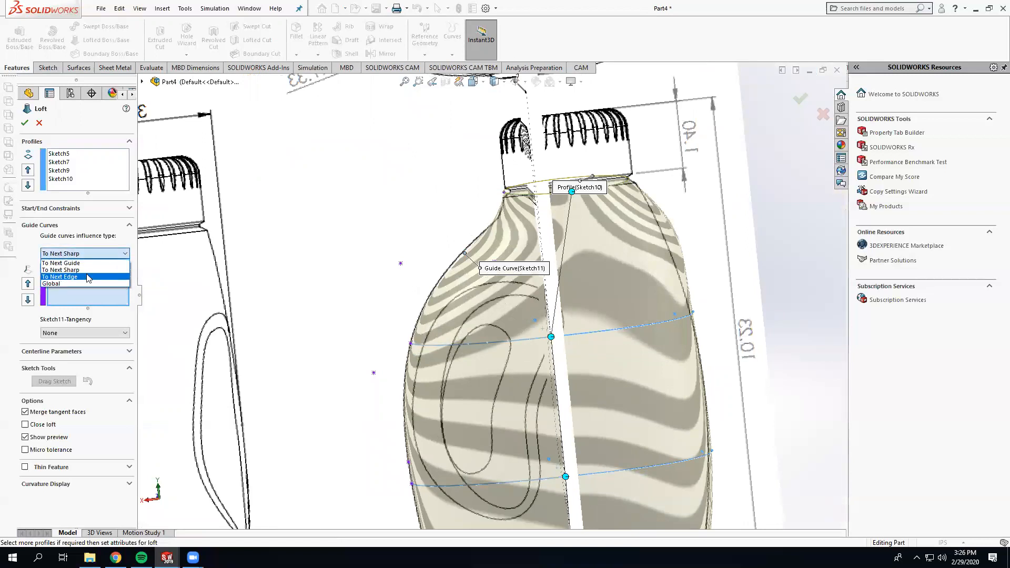
left_click(89, 279)
Create the bottle body loft from the four profiles and the guide curve
middle_click_drag(659, 349, 2, 114)
left_click(24, 123)
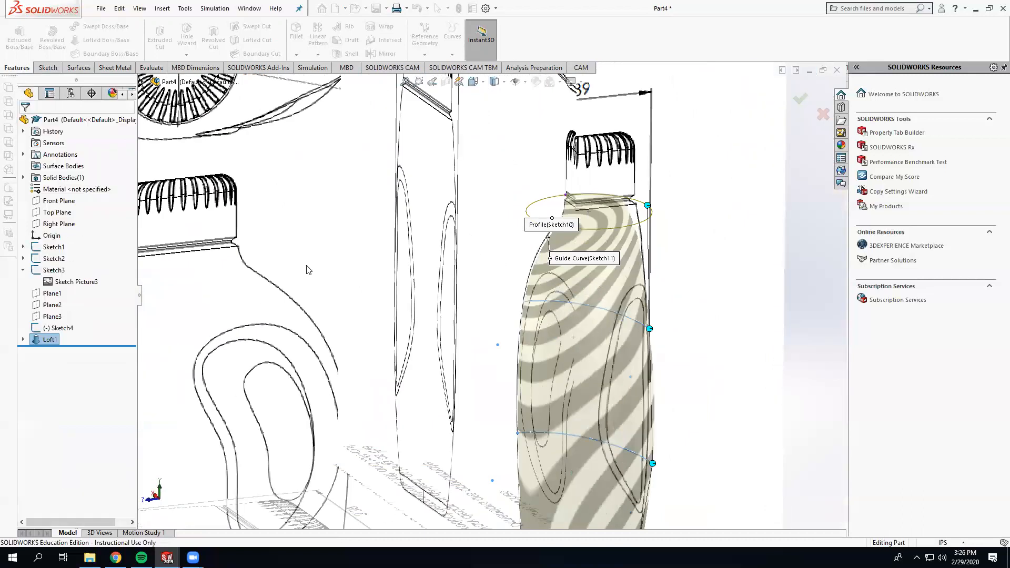
scroll(505, 310, "up", 4)
middle_click_drag(565, 340, 694, 334)
left_click(766, 330)
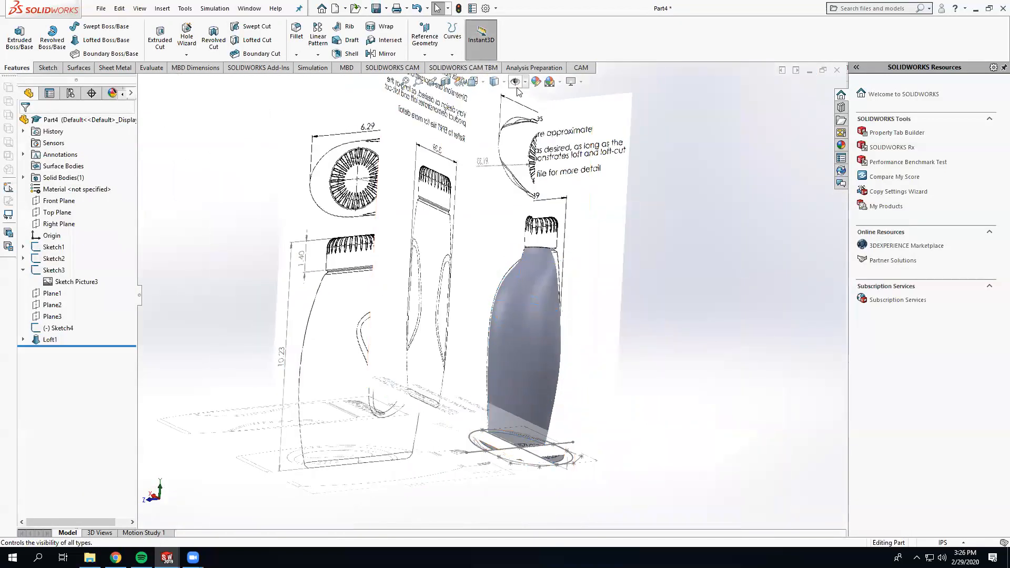
Hide all sketches and reference pictures and examine the lofted body's shape
left_click(515, 81)
mouse_move(541, 278)
middle_mouse_down()
mouse_move(591, 297)
mouse_move(673, 298)
middle_mouse_up()
scroll(372, 286, "up", 2)
scroll(372, 286, "down", 4)
middle_click_drag(373, 287, 389, 302)
scroll(342, 316, "up", 3)
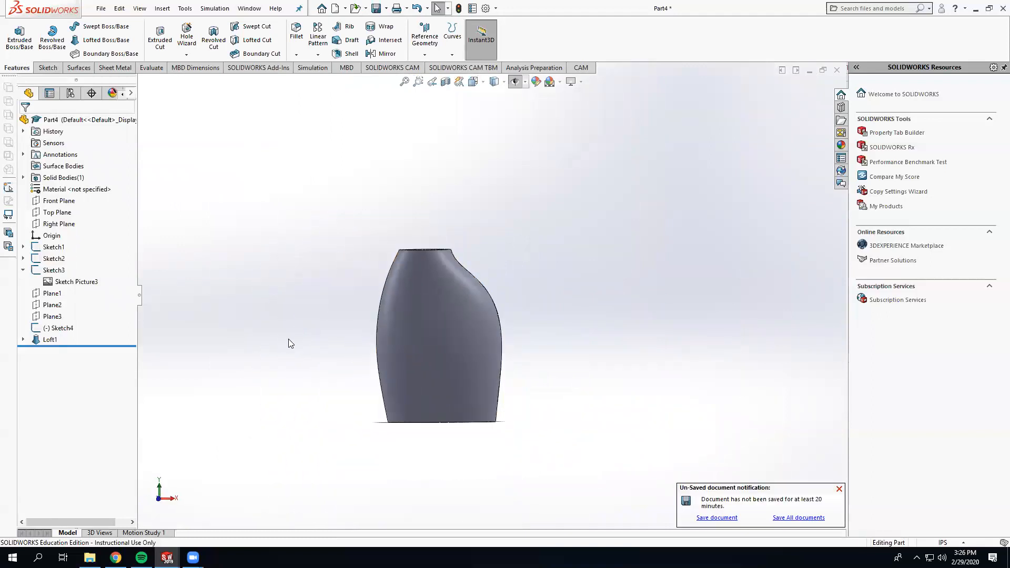
scroll(450, 258, "down", 3)
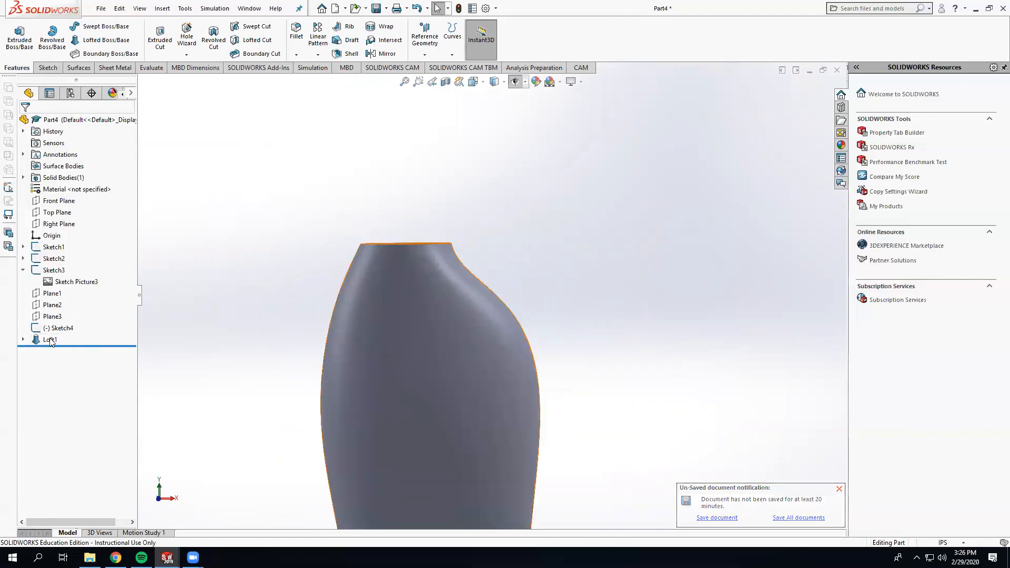
Show the sketches and reference pictures again, compare the body with them, and list the sketches used by Loft1
left_click(518, 82)
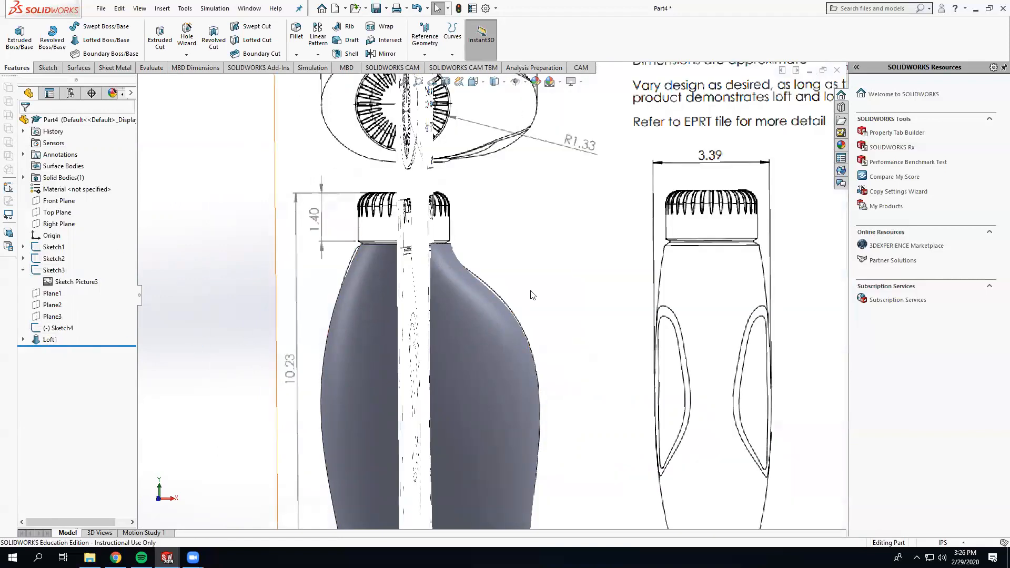
scroll(507, 302, "up", 2)
scroll(506, 329, "down", 2)
middle_click_drag(506, 330, 494, 341)
scroll(493, 345, "up", 4)
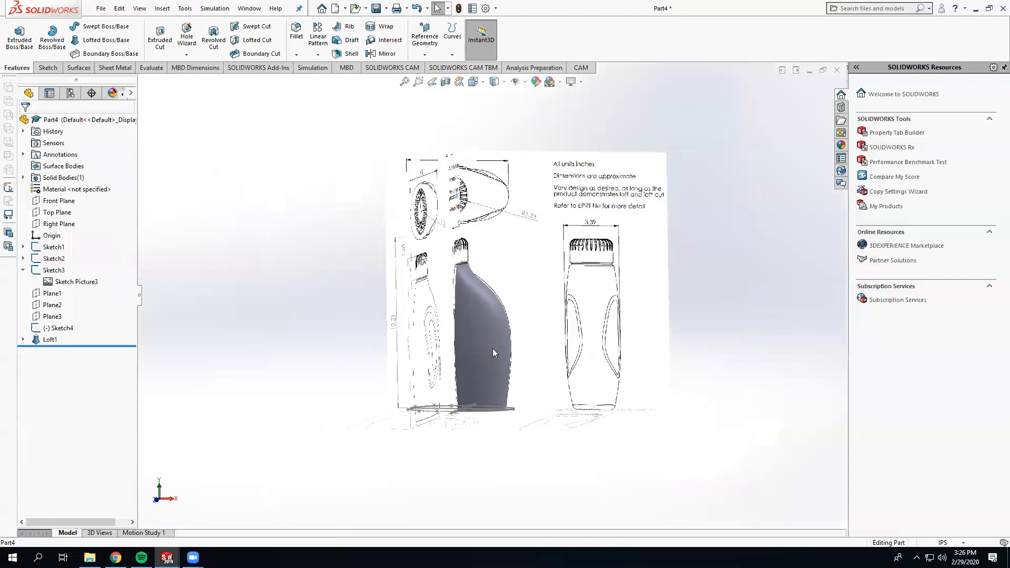
scroll(492, 348, "down", 3)
left_click(22, 340)
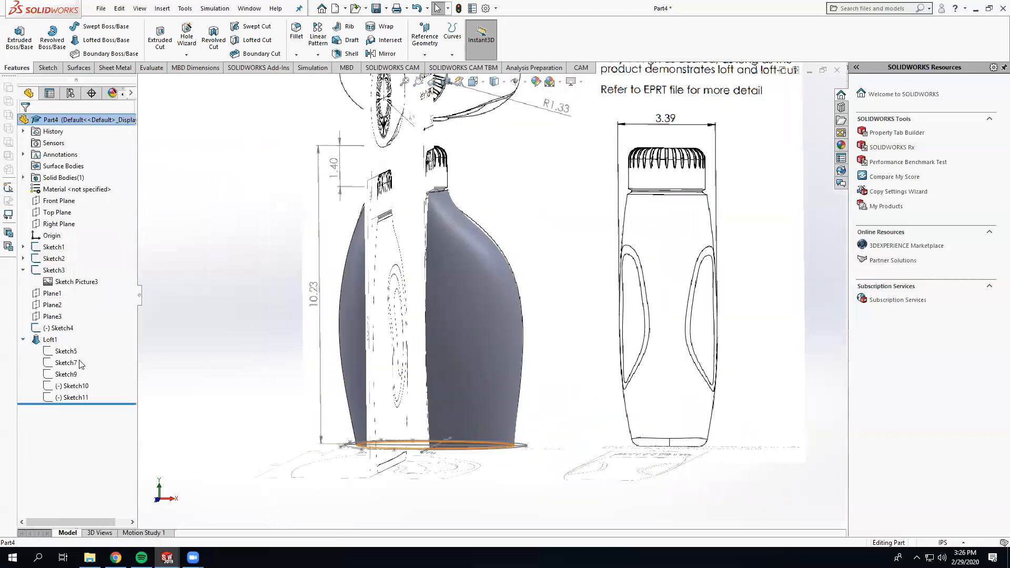
middle_click_drag(212, 353, 233, 349)
scroll(233, 348, "up", 1)
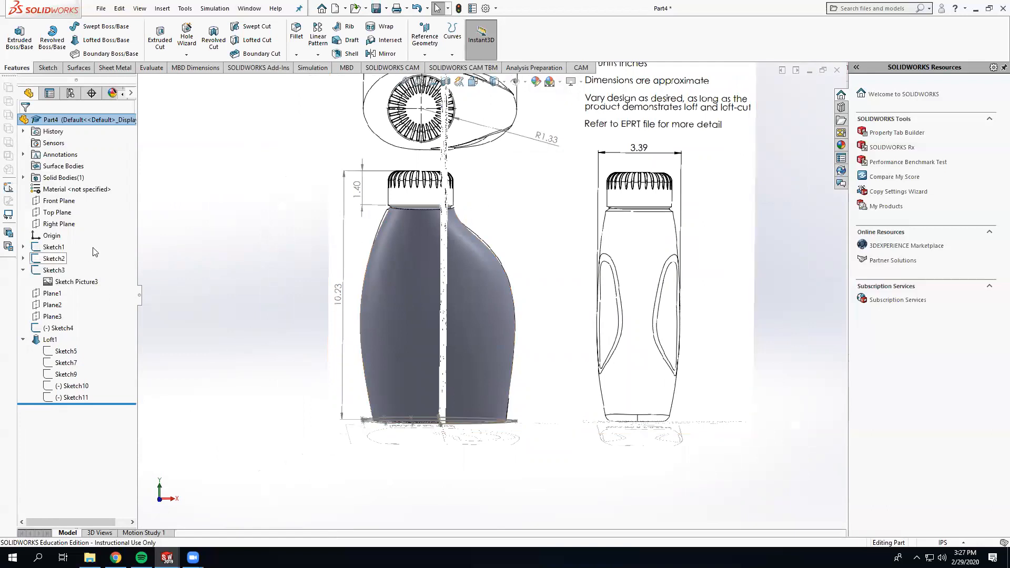
Make the Loft1 body transparent and compare its outline around the neck with the front reference picture
left_click(24, 177)
right_click(57, 189)
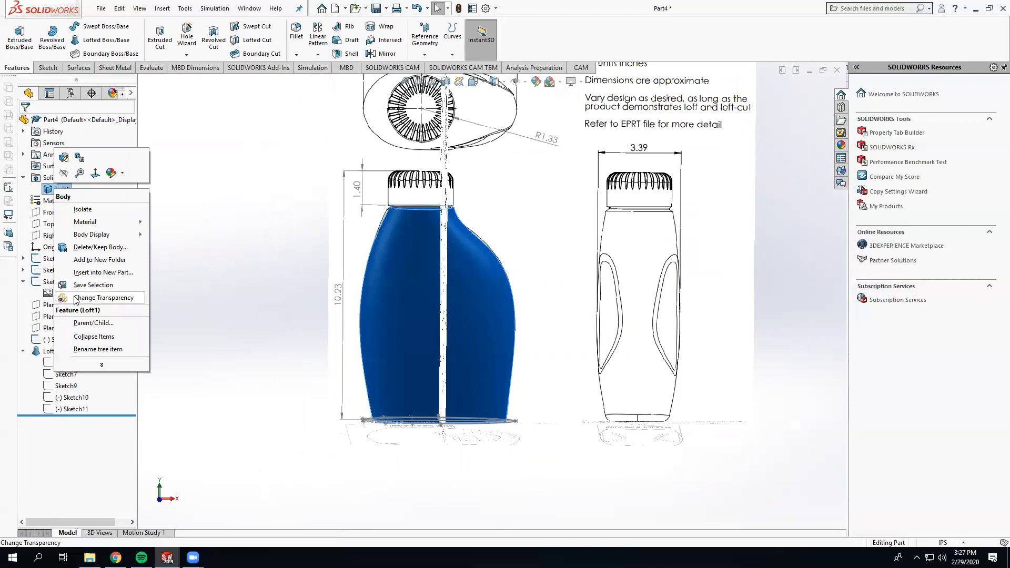
left_click(91, 298)
scroll(474, 246, "down", 5)
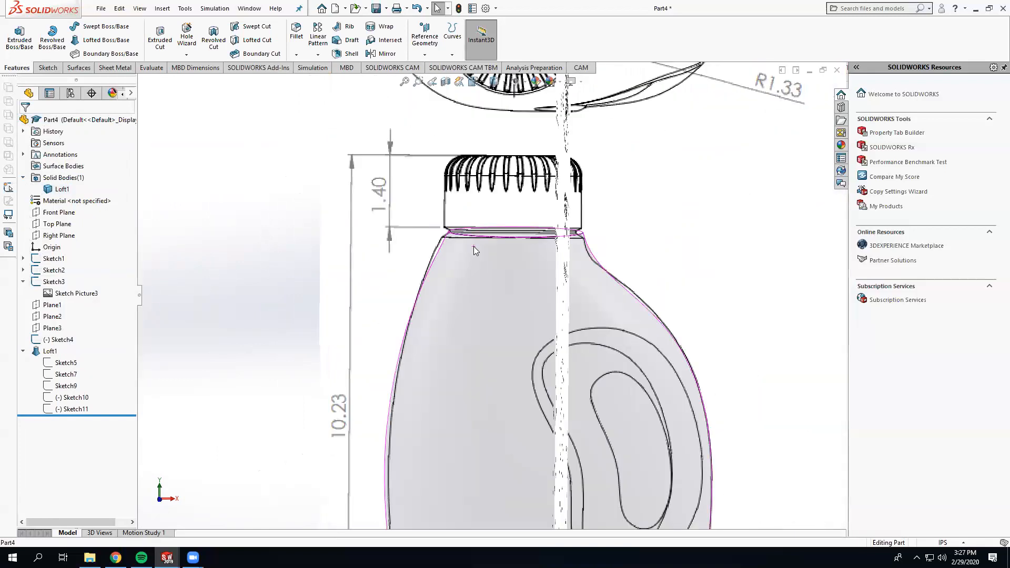
scroll(470, 241, "down", 2)
scroll(573, 258, "up", 4)
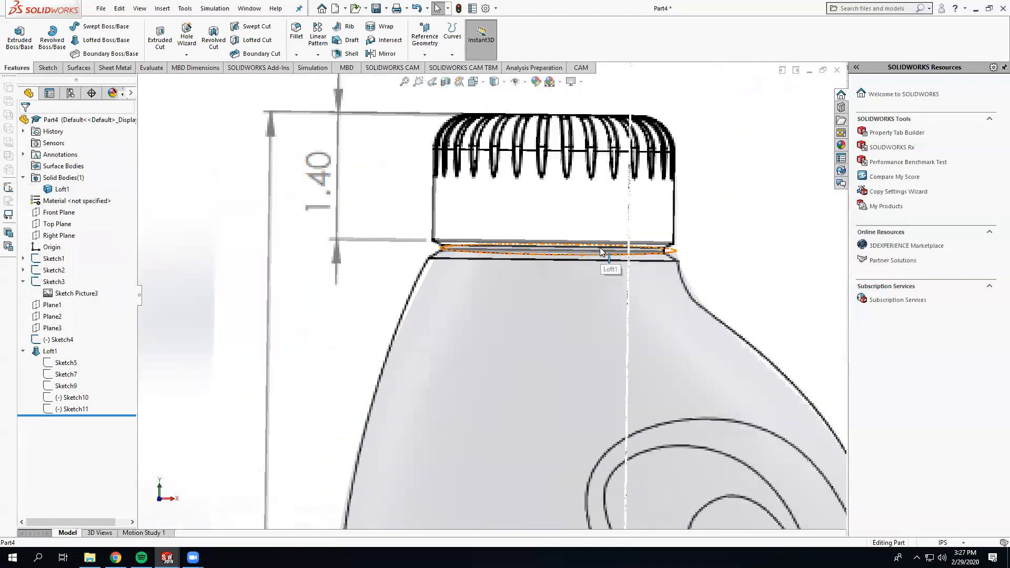
Hide the Loft1 body to examine the reference picture's neck, show the body again and restore its opaque display
left_click(63, 190)
left_click(74, 172)
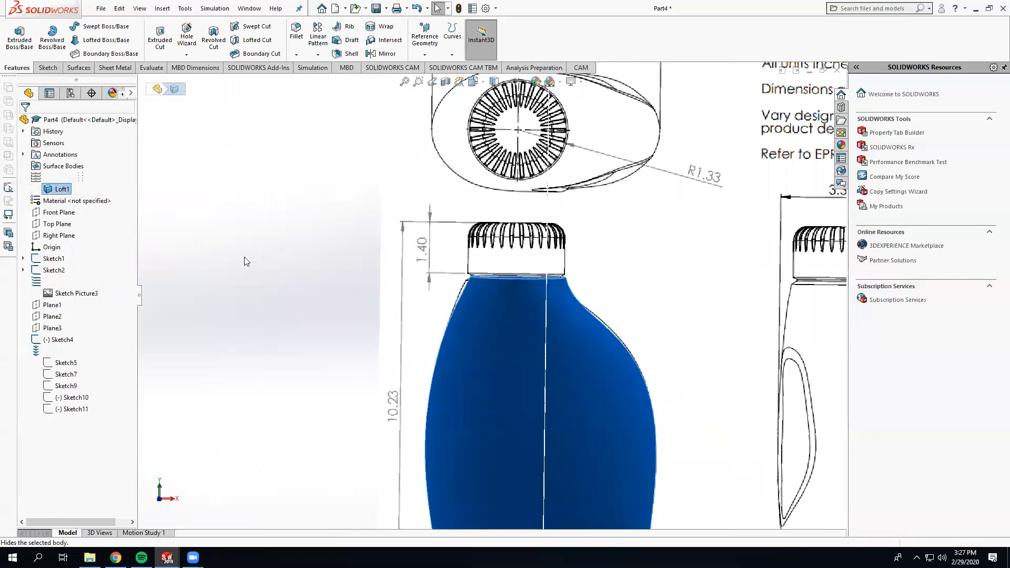
middle_click_drag(262, 306, 268, 318)
right_click(62, 190)
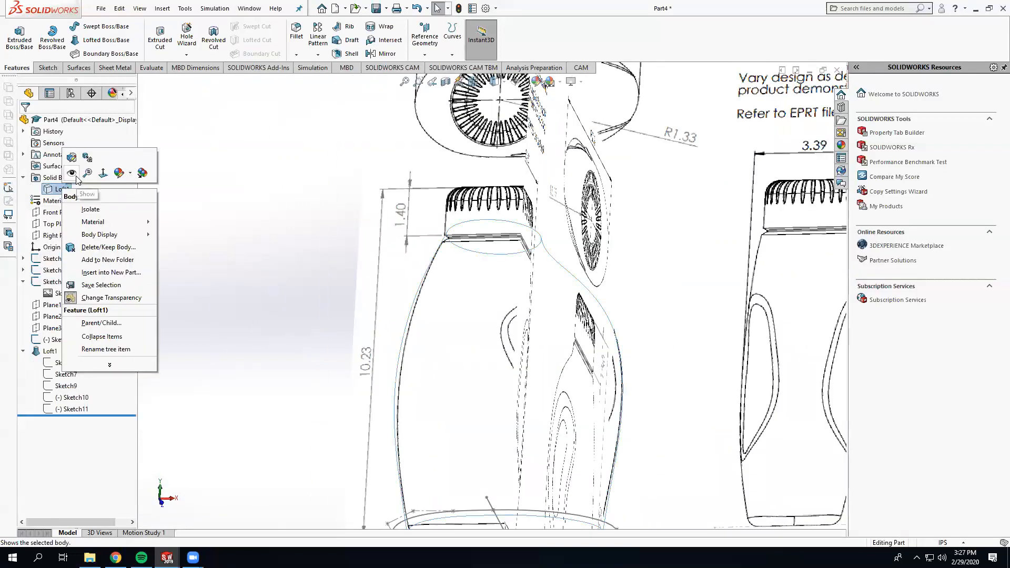
left_click(71, 172)
middle_click_drag(237, 250, 269, 245)
right_click(62, 189)
left_click(68, 357)
left_click(222, 299)
Chamfer the top edge of the bottle body by 0.39370079 in at 45 degrees
left_click(296, 55)
left_click(312, 79)
left_click(477, 249)
mouse_move(477, 253)
middle_mouse_down()
mouse_move(582, 214)
mouse_move(483, 252)
mouse_move(405, 257)
mouse_move(512, 272)
mouse_move(501, 271)
middle_mouse_up()
scroll(405, 258, "down", 3)
left_click(25, 125)
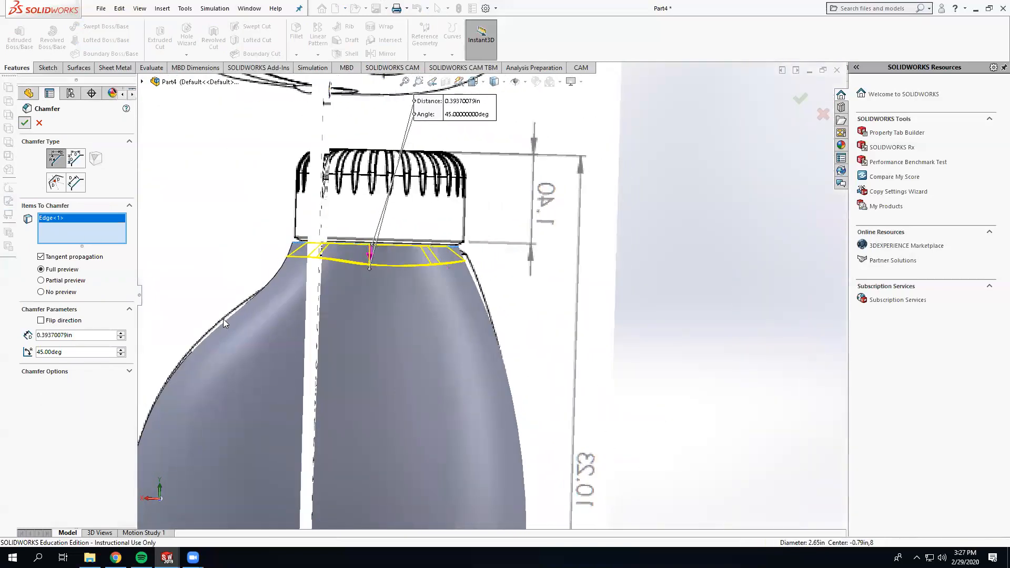
Check the chamfered neck from the side and undo the chamfer
middle_click_drag(450, 371, 307, 372)
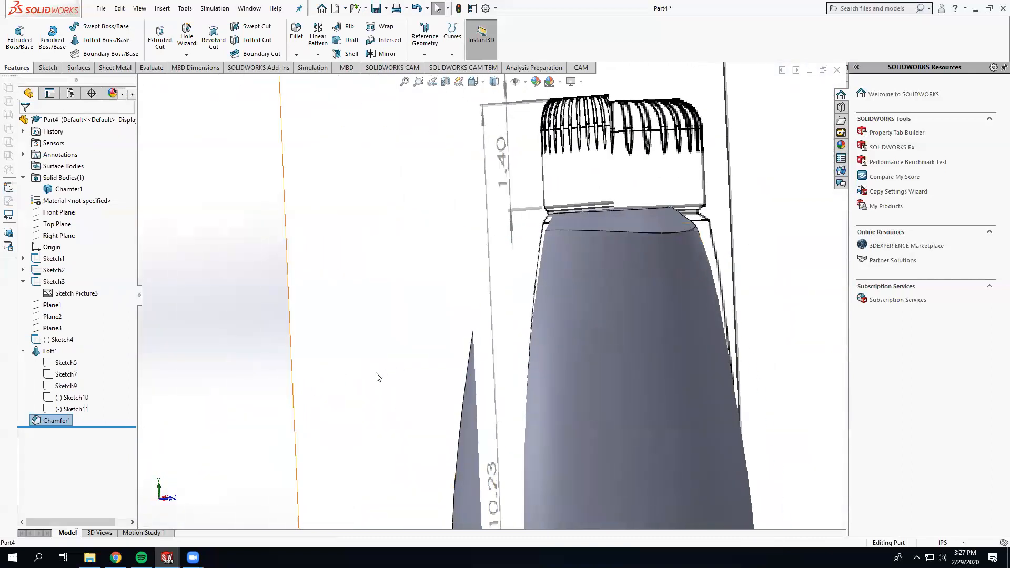
scroll(358, 365, "up", 4)
left_click(325, 360)
middle_click_drag(324, 360, 452, 380)
key("ctrl+z")
Start a reference plane offset from the top face of the bottle body
scroll(521, 375, "up", 3)
scroll(574, 408, "up", 4)
mouse_move(575, 407)
middle_mouse_down()
mouse_move(624, 425)
mouse_move(578, 309)
middle_mouse_up()
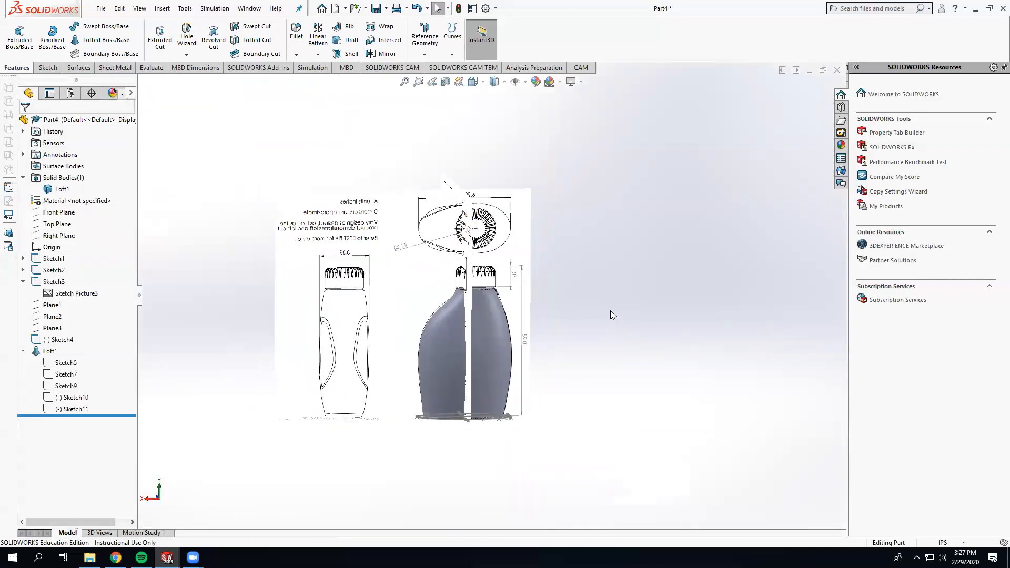
scroll(610, 315, "down", 4)
scroll(560, 301, "down", 2)
left_click(333, 280)
left_click(473, 318)
left_click(331, 282)
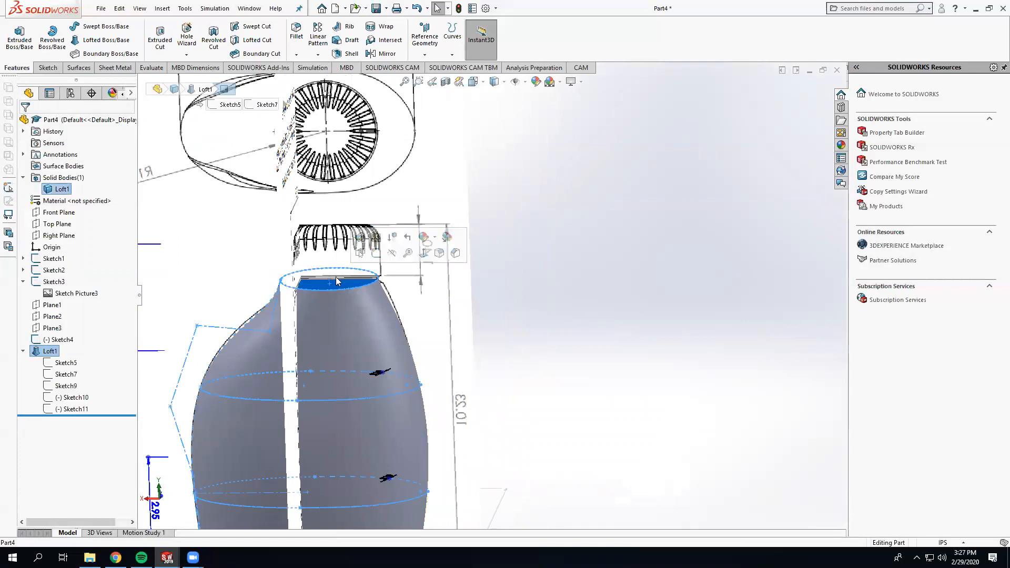
left_click(425, 54)
left_click(442, 66)
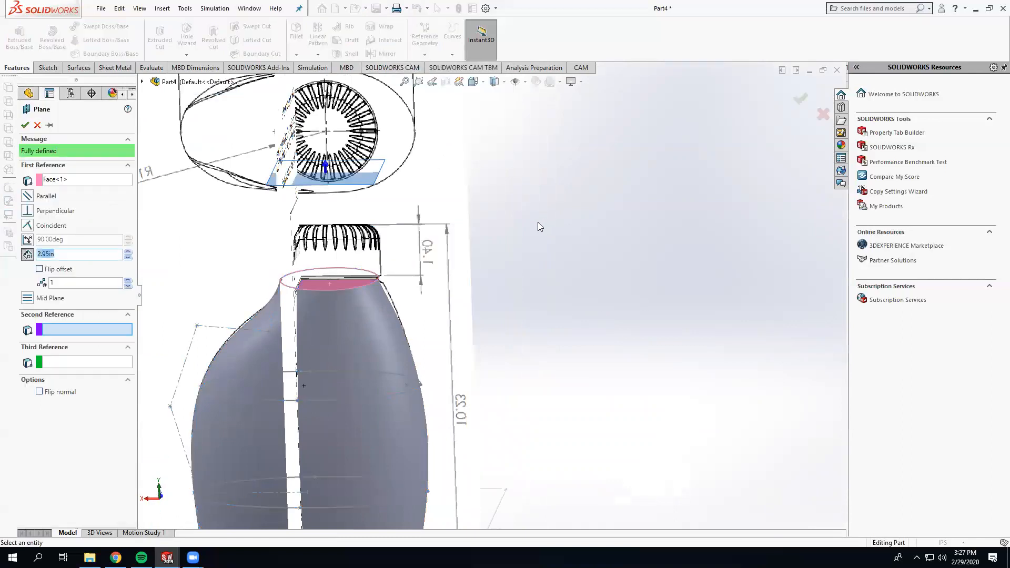
Reduce the new plane's offset to 0.35 in and flip it below the body's top face
middle_click_drag(332, 249, 325, 243)
left_click(128, 258)
left_click(128, 258)
left_click(128, 258)
left_click(128, 258)
left_click(127, 258)
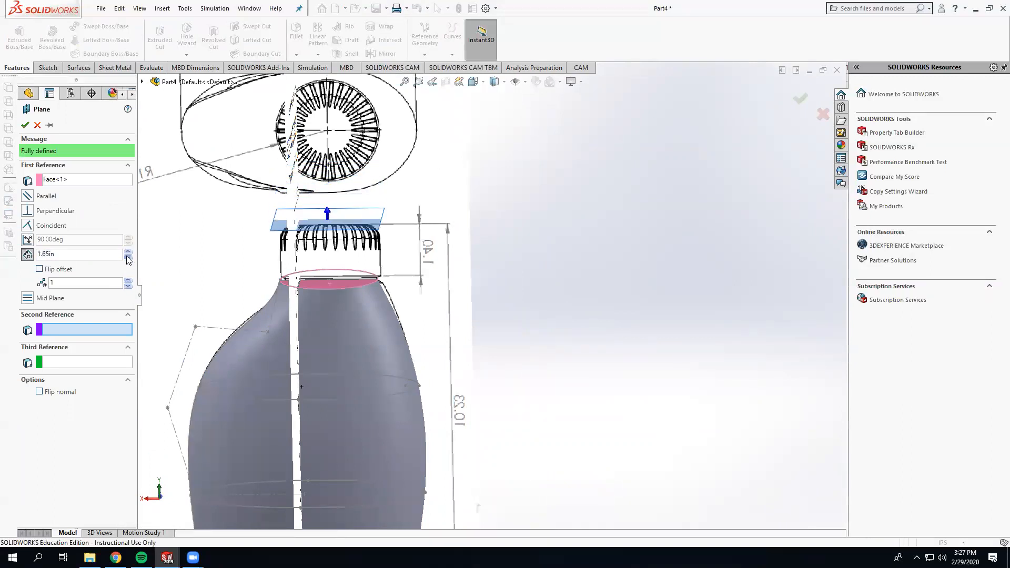
left_click(128, 258)
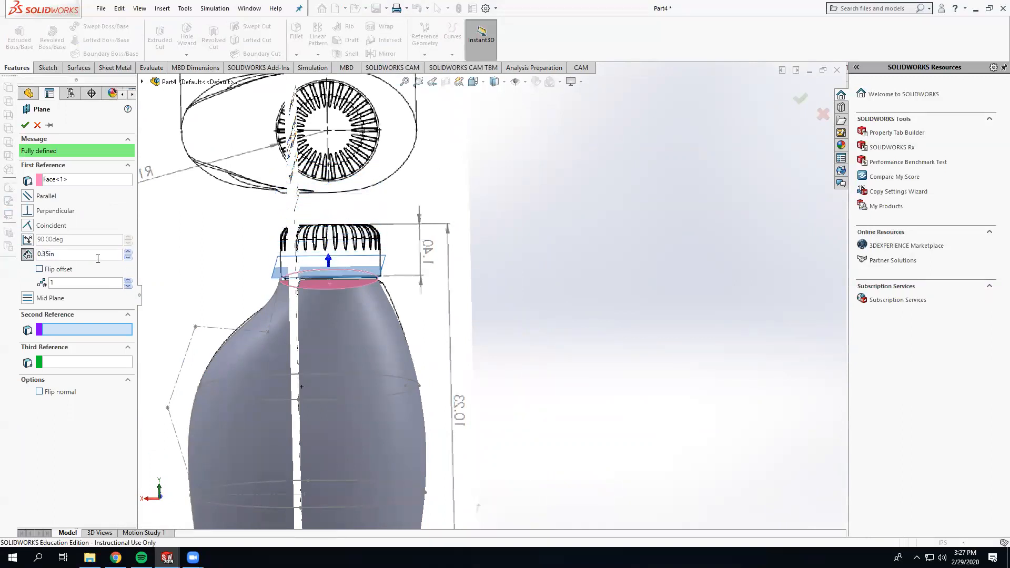
left_click(40, 269)
mouse_move(290, 270)
middle_mouse_down()
mouse_move(178, 267)
mouse_move(295, 275)
middle_mouse_up()
scroll(376, 296, "down", 4)
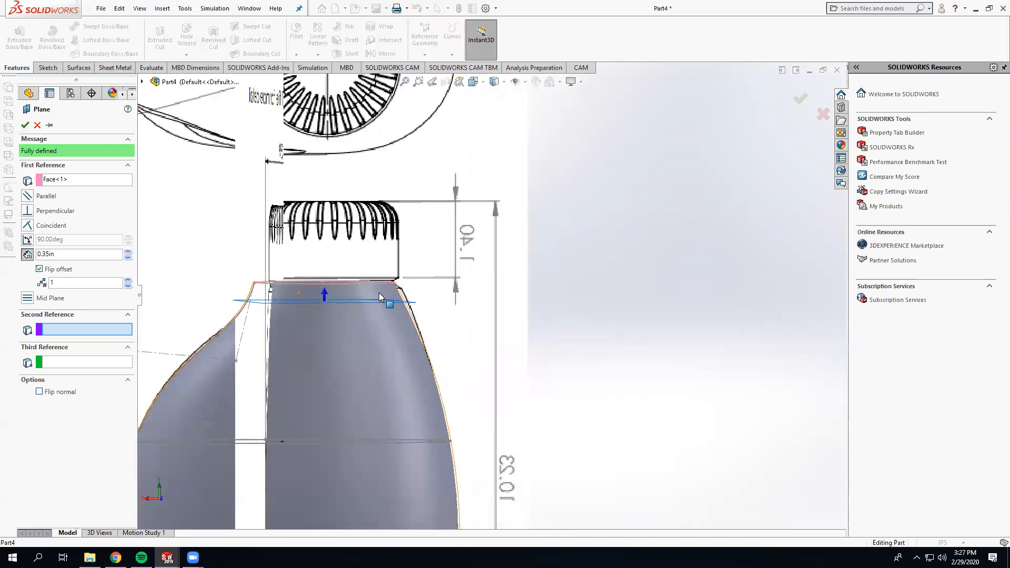
Match the plane to the shoulder in the picture with an offset of 0.15 in and create it
left_click(129, 258)
left_click(128, 258)
left_click(128, 258)
scroll(507, 277, "down", 5)
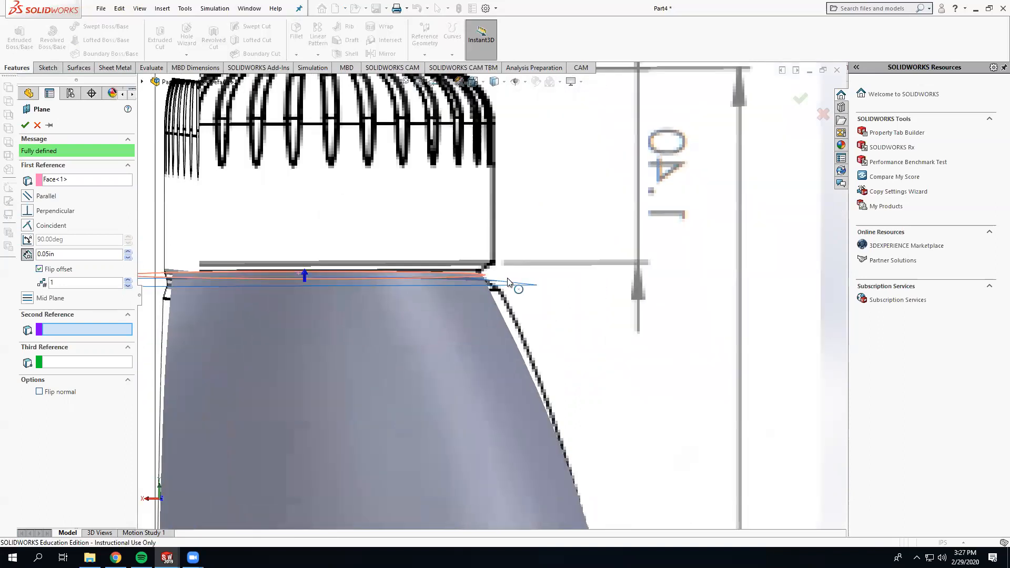
left_click(128, 252)
scroll(192, 267, "up", 8)
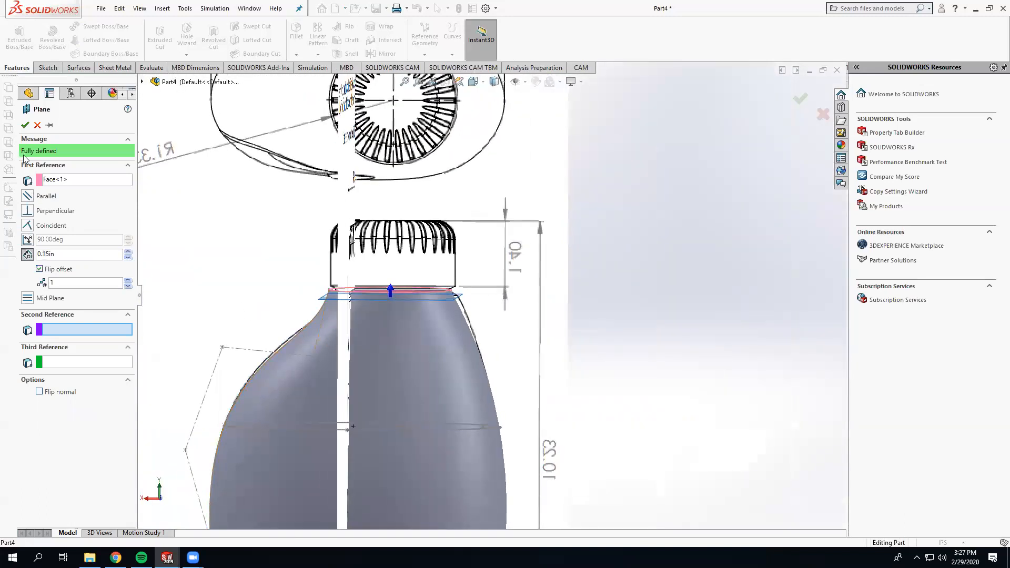
left_click(25, 125)
Sketch a circle about 2.65 in in diameter on the body's top face, centred on and matching the circular neck edge
middle_click_drag(611, 286, 352, 363)
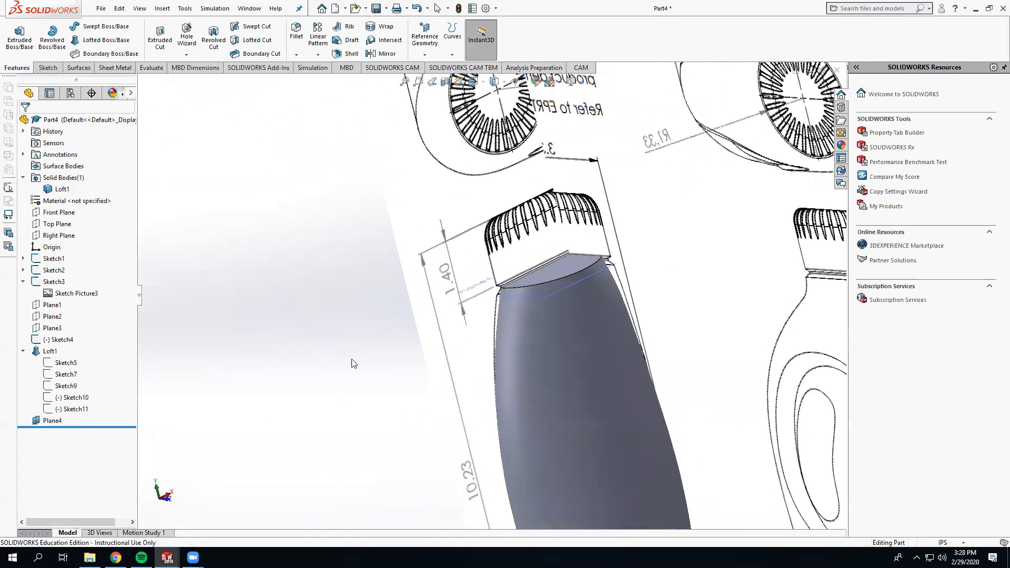
left_click(552, 273)
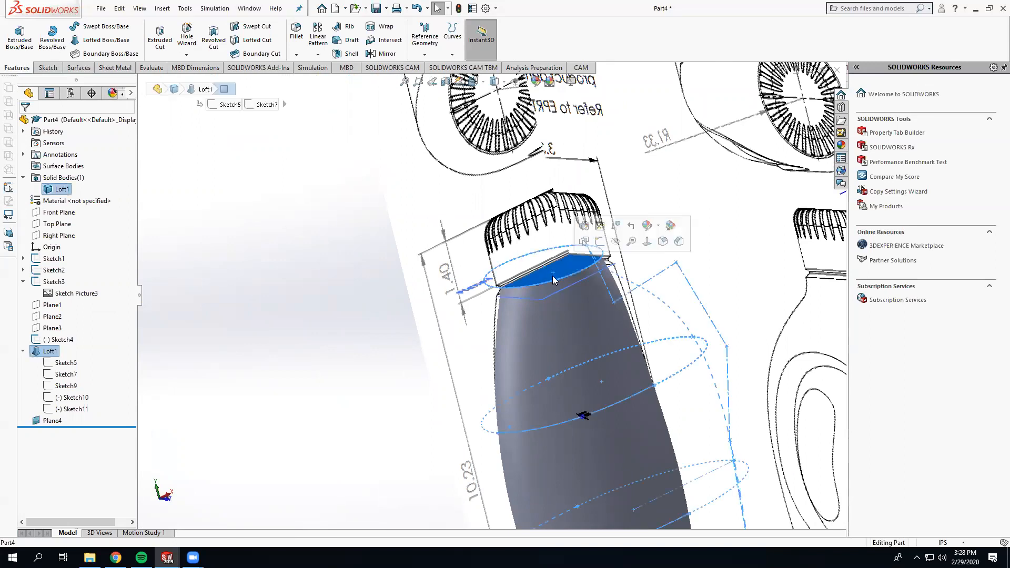
left_click(600, 244)
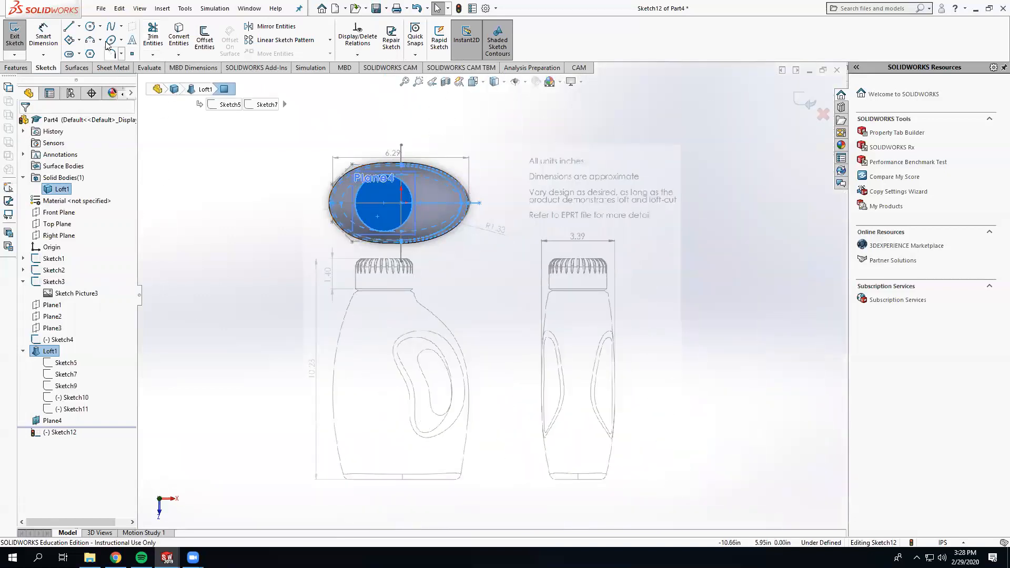
left_click(93, 29)
scroll(353, 204, "down", 5)
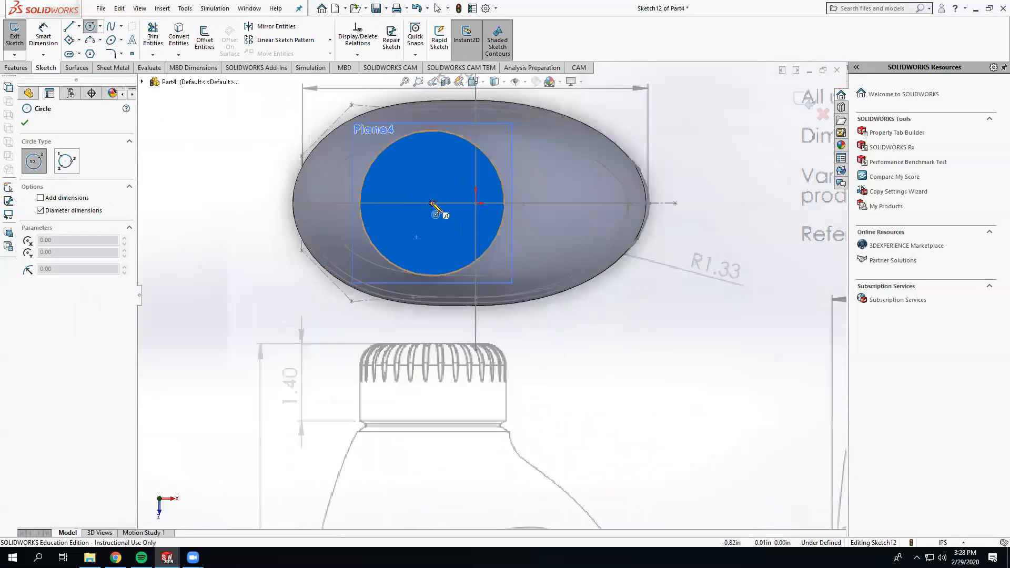
left_click(432, 204)
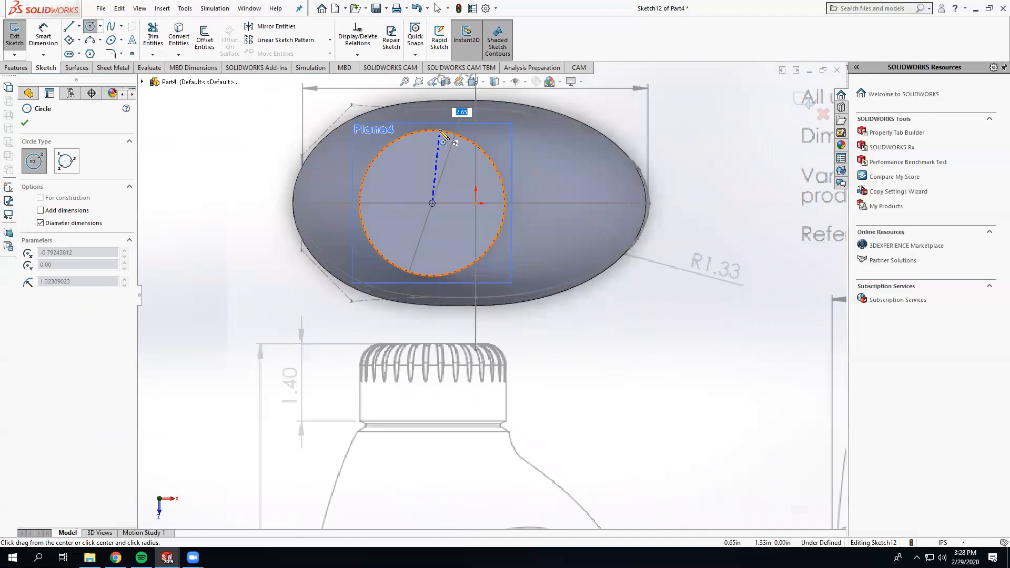
left_click(441, 132)
key("Escape")
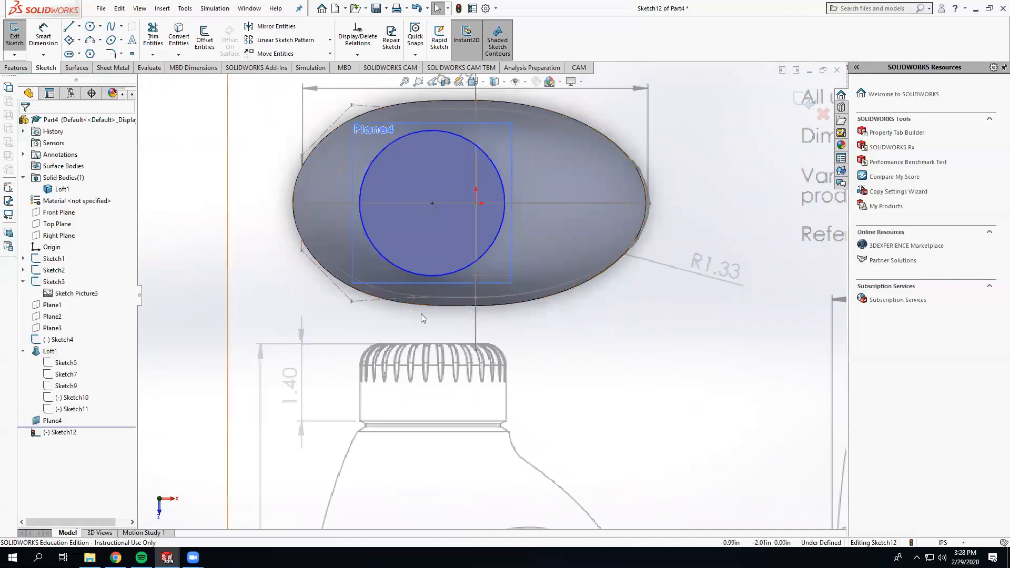
Inspect the neck circle against the body and the new plane, and close the sketch
middle_click_drag(463, 329, 446, 166)
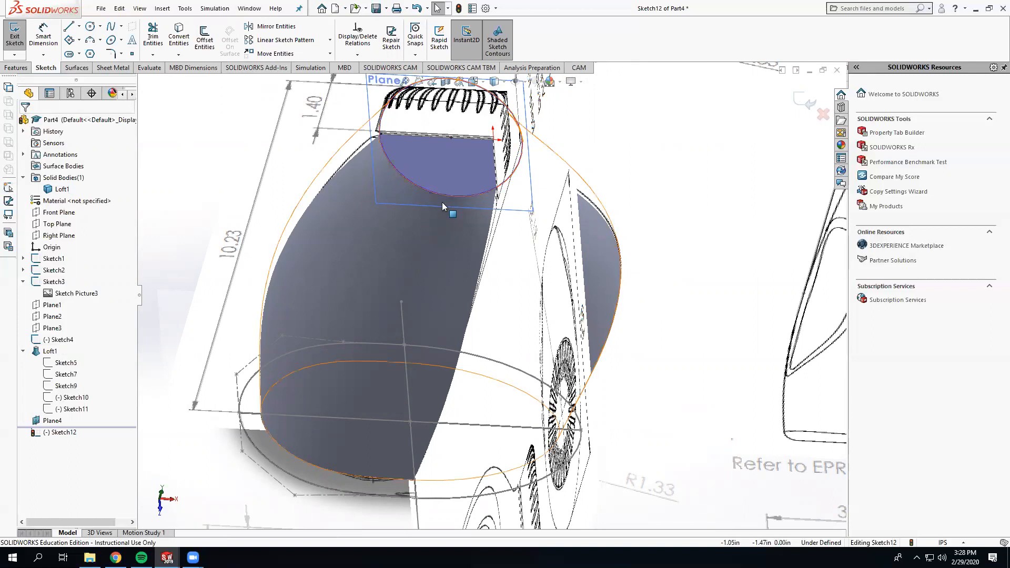
middle_click_drag(446, 279, 439, 205)
scroll(439, 205, "up", 3)
scroll(206, 215, "down", 3)
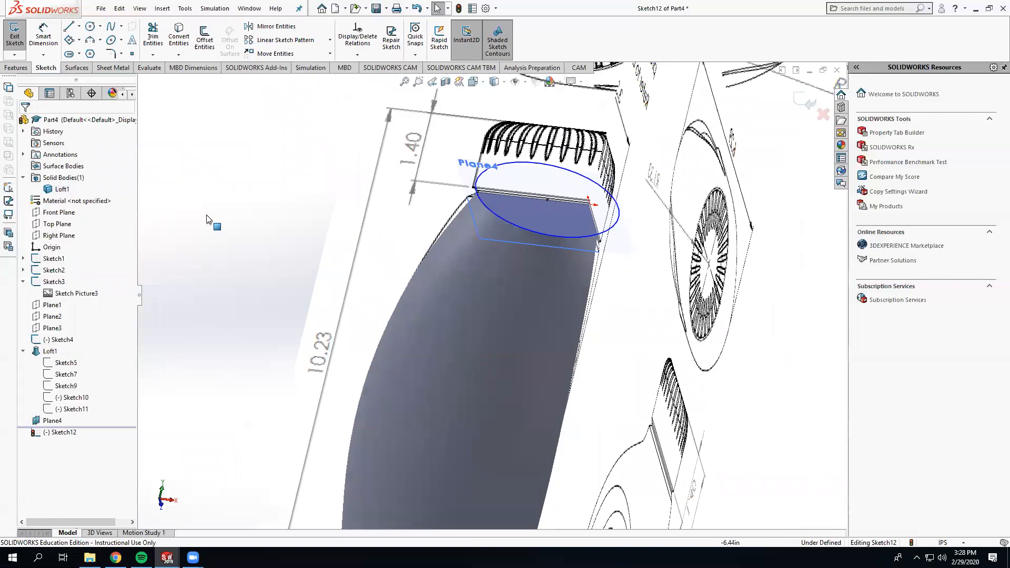
left_click(804, 100)
left_click(233, 169)
mouse_move(233, 169)
middle_mouse_down()
mouse_move(251, 178)
mouse_move(270, 165)
middle_mouse_up()
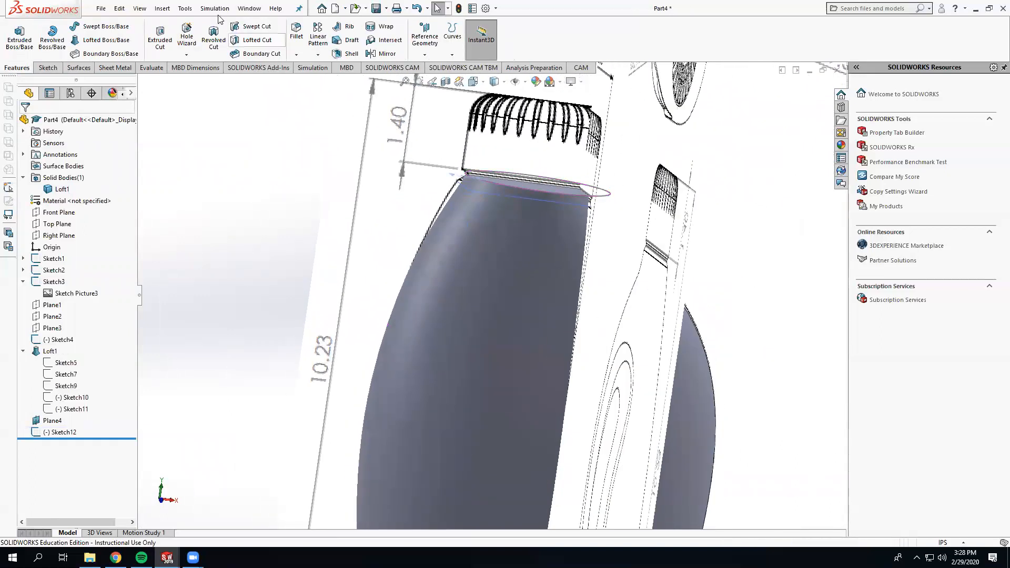
Start a Split feature with Plane4 as the trim tool and cut the part
left_click(162, 9)
mouse_move(189, 51)
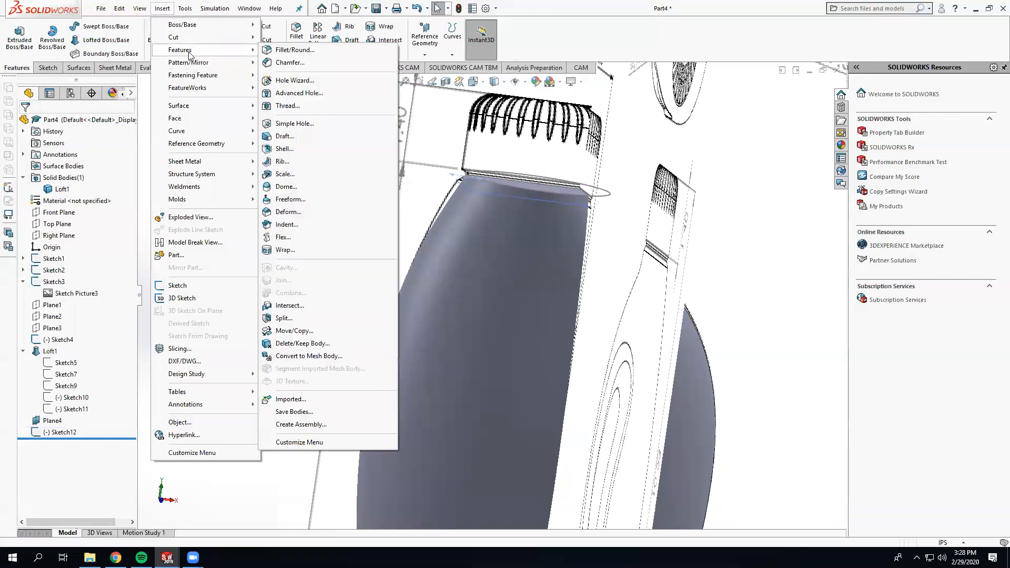
left_click(287, 317)
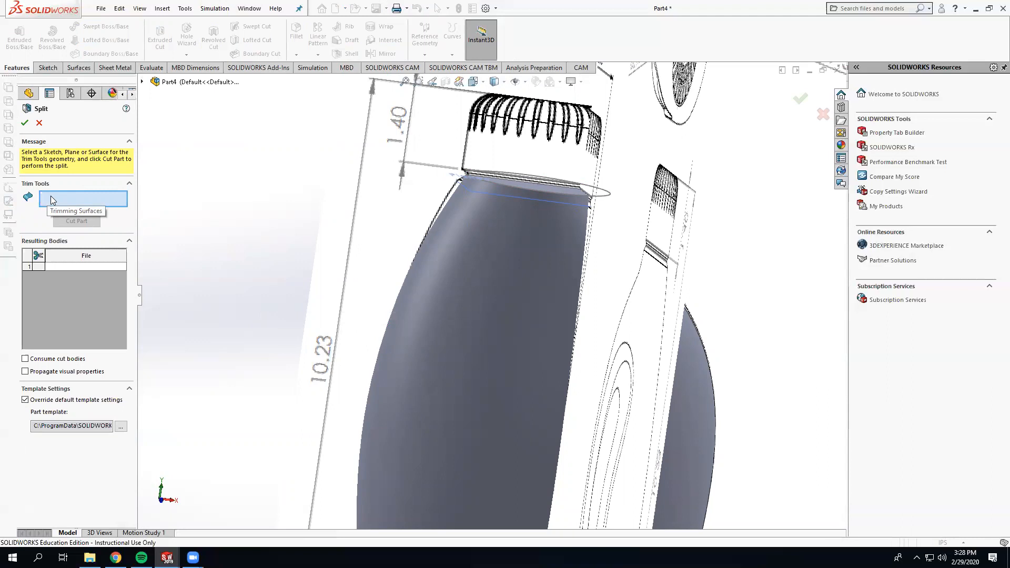
left_click(471, 190)
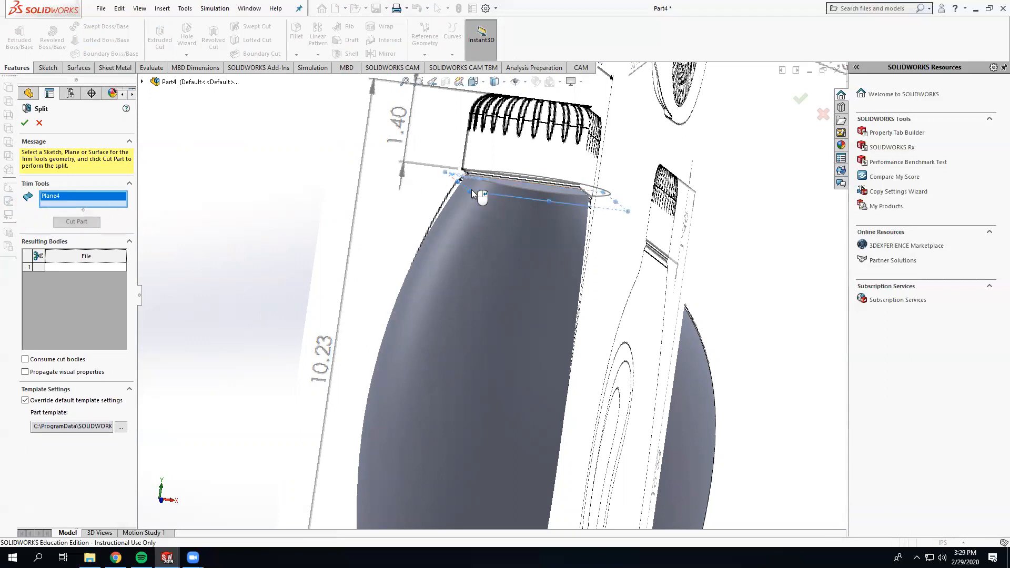
mouse_move(502, 214)
middle_mouse_down()
mouse_move(484, 252)
mouse_move(488, 213)
mouse_move(521, 208)
mouse_move(508, 211)
middle_mouse_up()
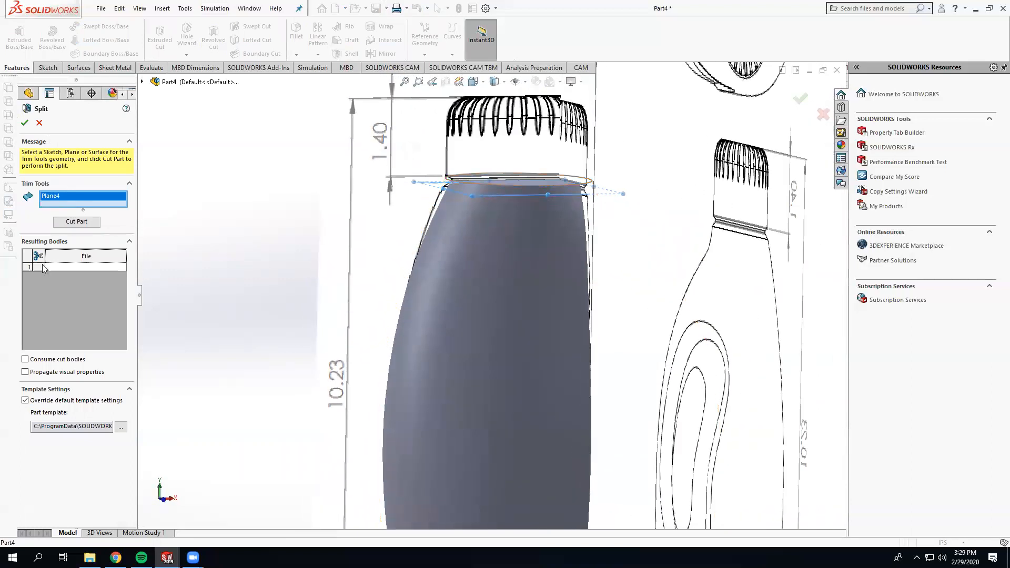
left_click(70, 223)
Mark only the thin neck slice above the plane, enable Consume cut bodies and complete the split to remove it
scroll(530, 187, "down", 5)
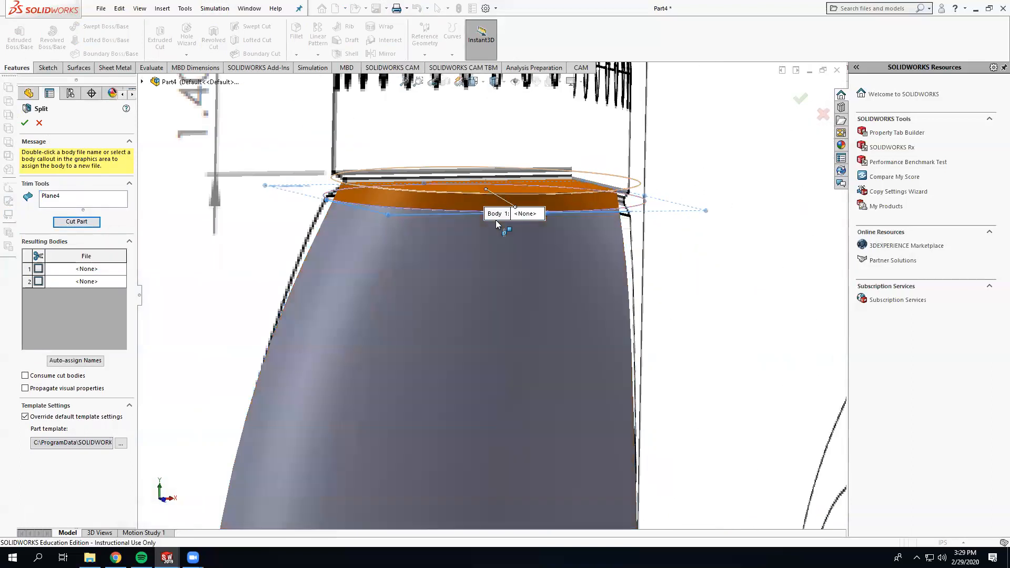
left_click(38, 269)
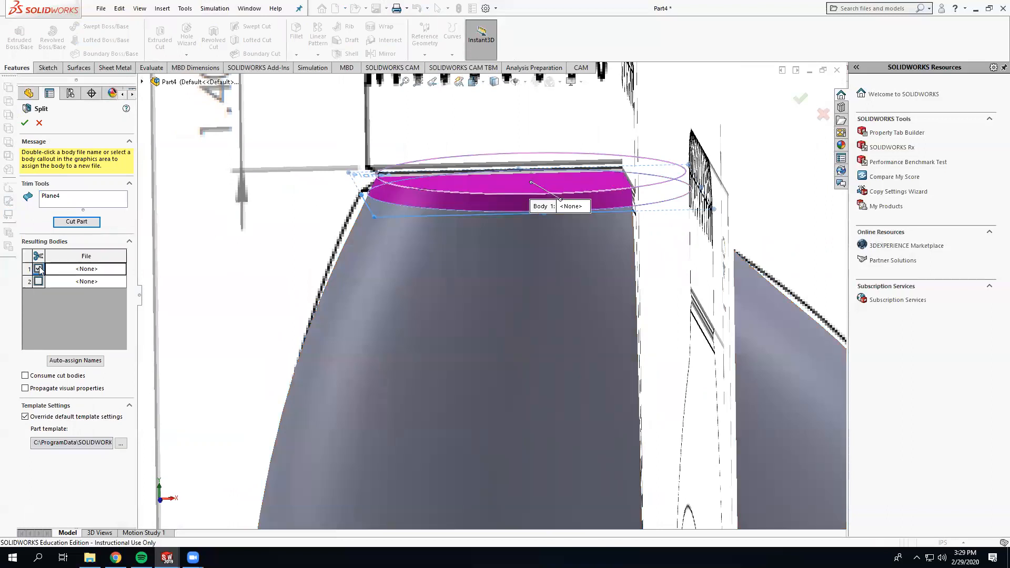
left_click(38, 282)
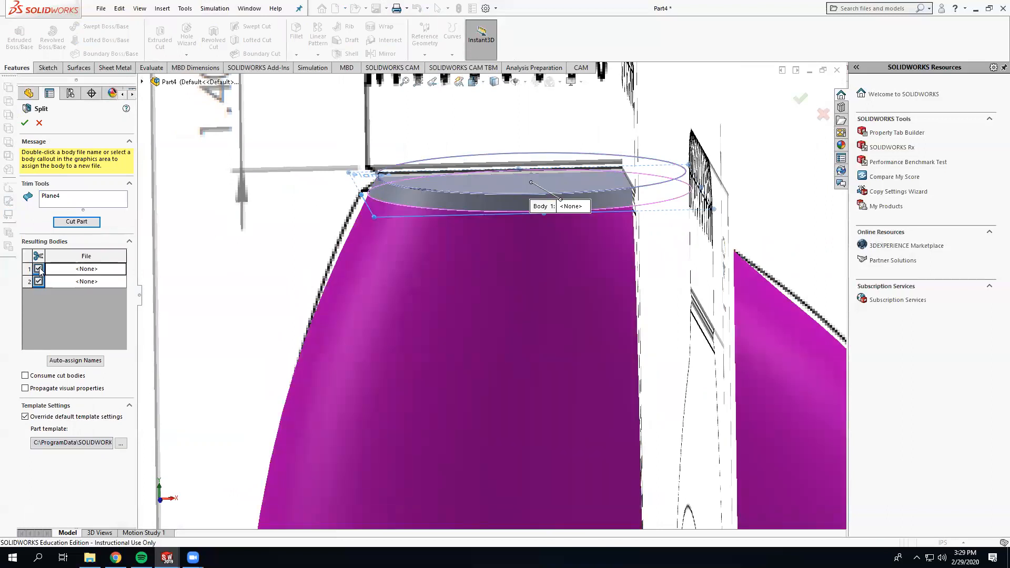
scroll(277, 282, "up", 3)
scroll(277, 280, "up", 1)
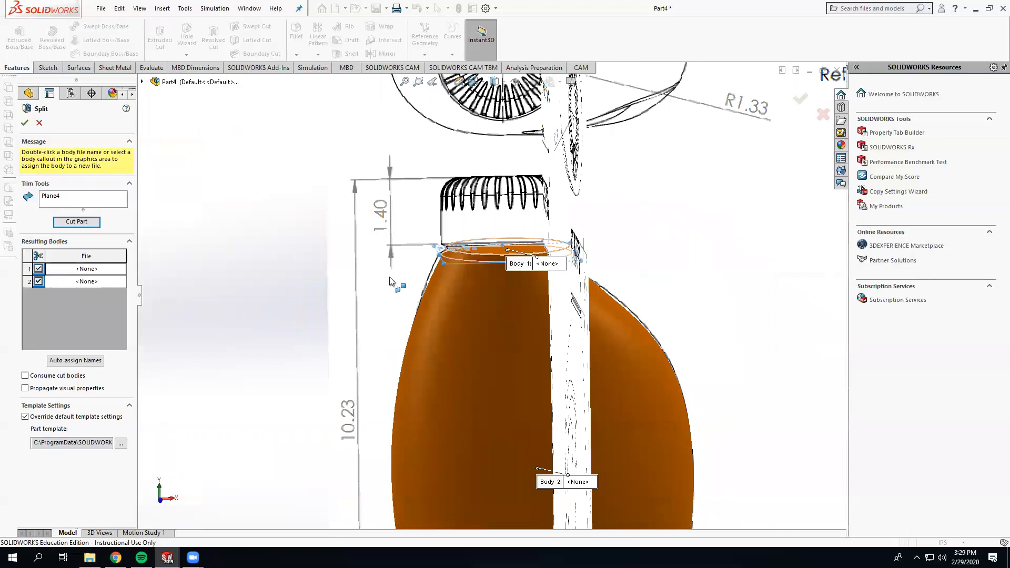
left_click(38, 282)
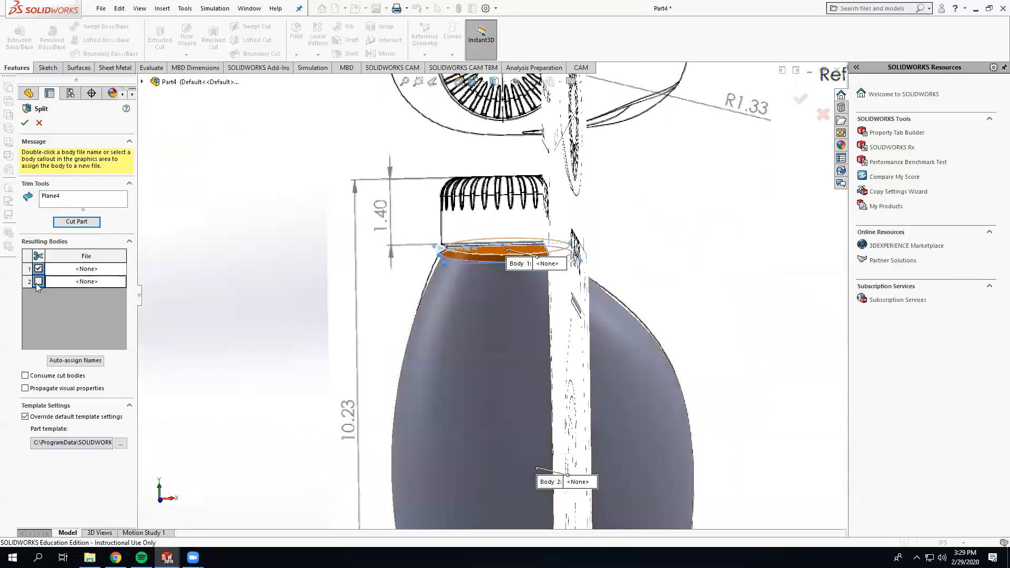
left_click(25, 375)
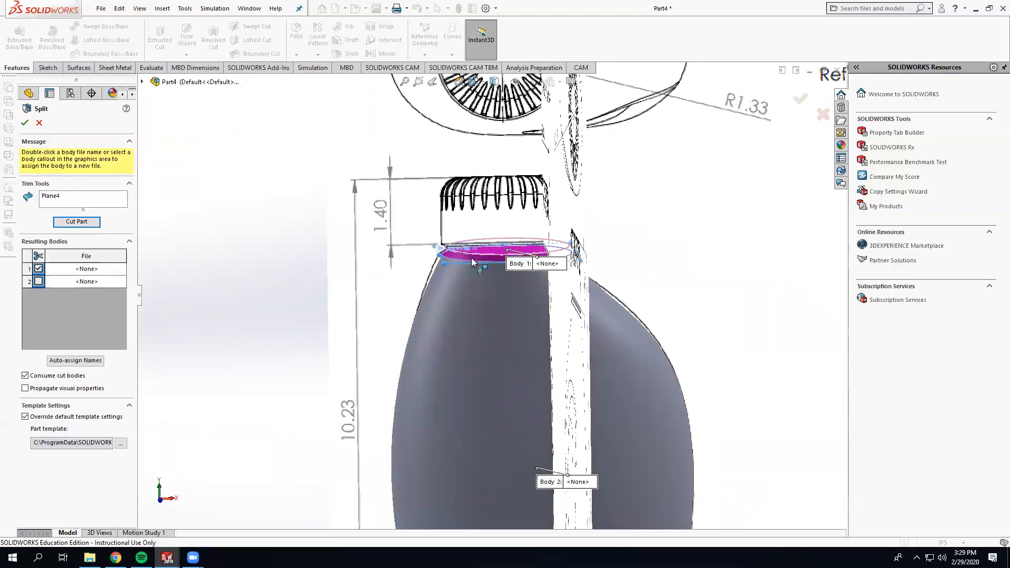
left_click(24, 123)
left_click(164, 206)
scroll(500, 266, "down", 4)
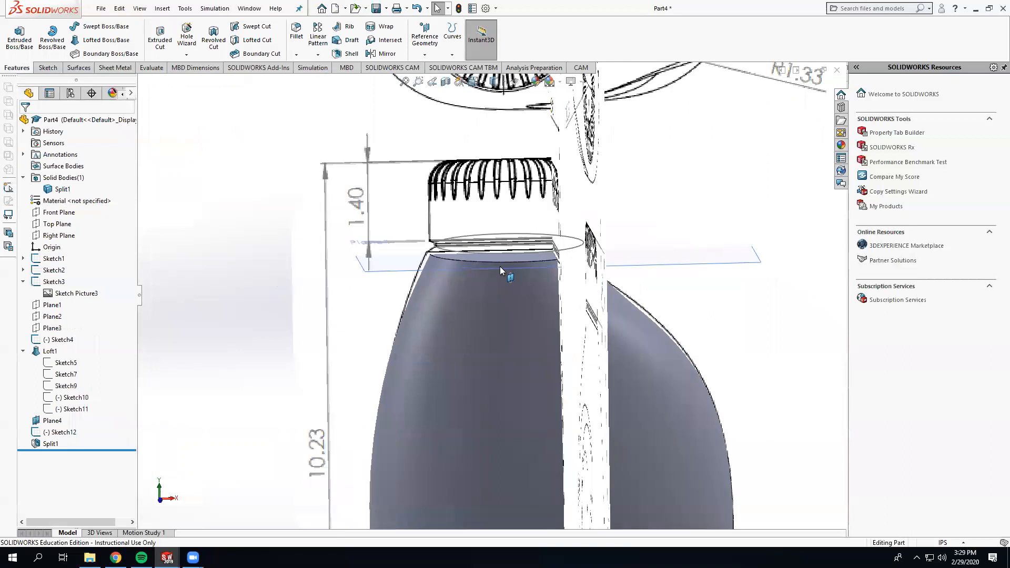
Enlarge the neck circle above the body to a diameter of about 2.68 in to follow the picture's neck groove
middle_click_drag(418, 273, 436, 276)
scroll(434, 273, "up", 4)
scroll(309, 141, "down", 2)
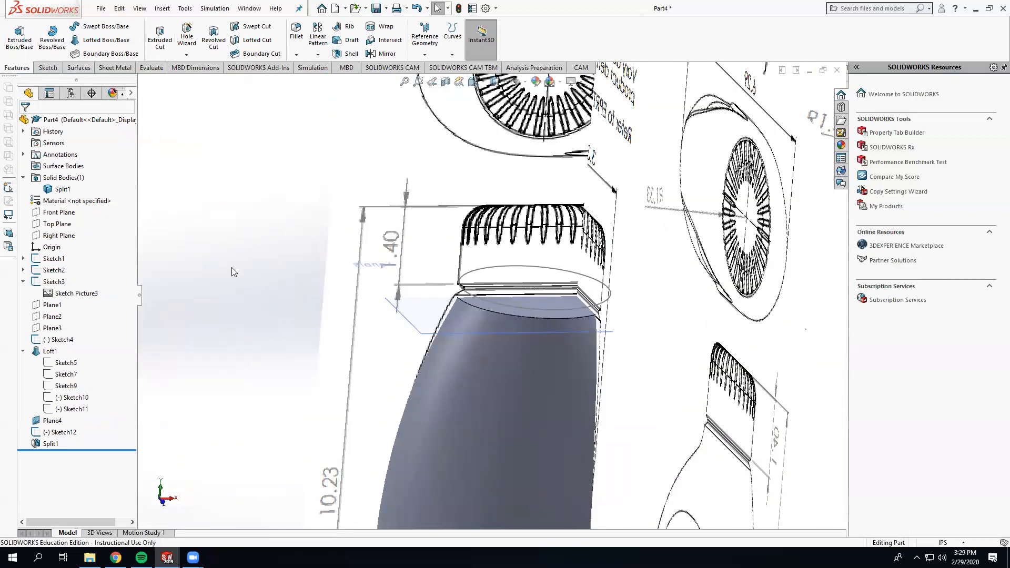
mouse_move(530, 309)
left_mouse_down()
mouse_move(533, 296)
mouse_move(532, 306)
left_mouse_up()
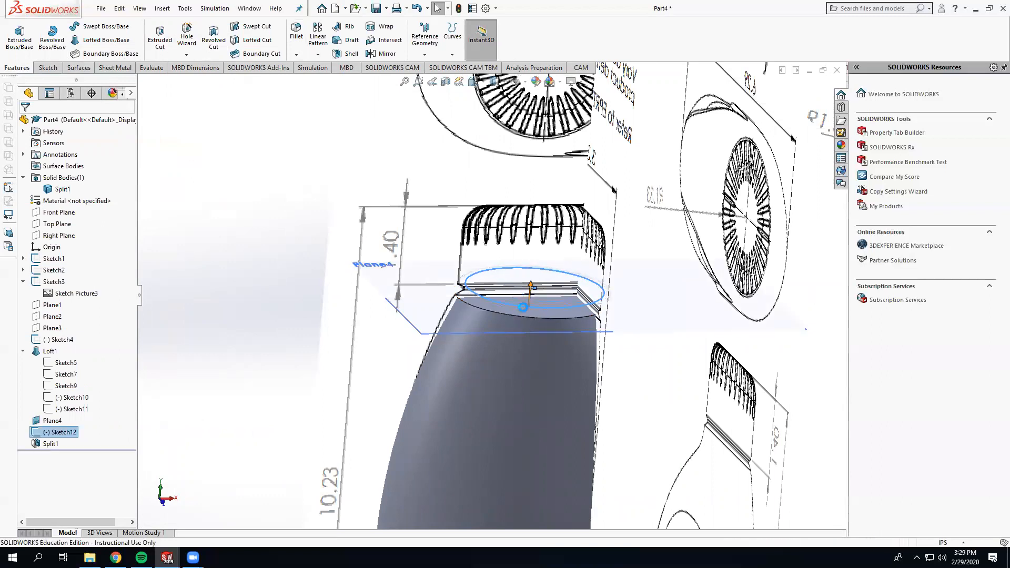
scroll(508, 294, "down", 4)
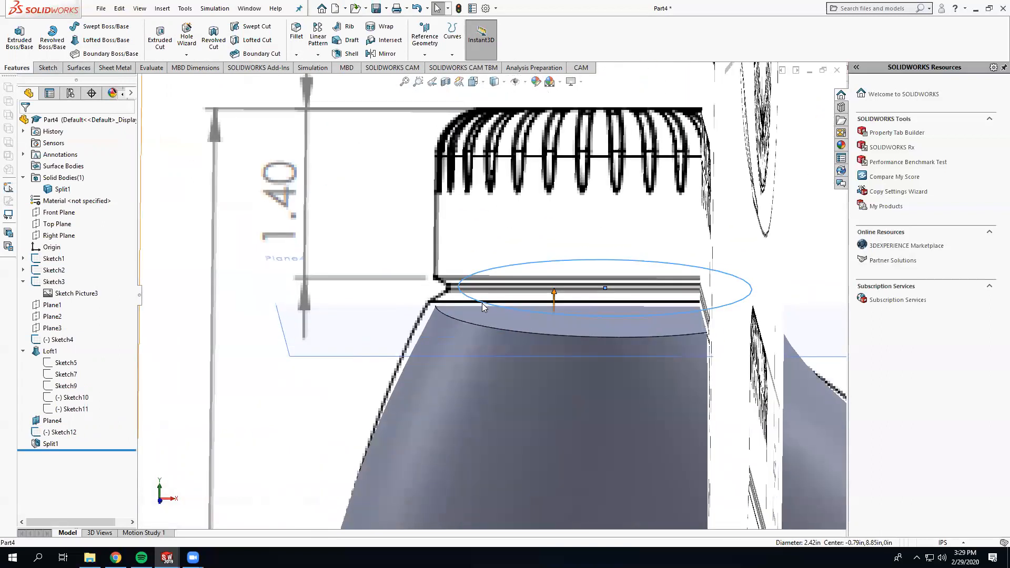
left_click_drag(462, 295, 442, 297)
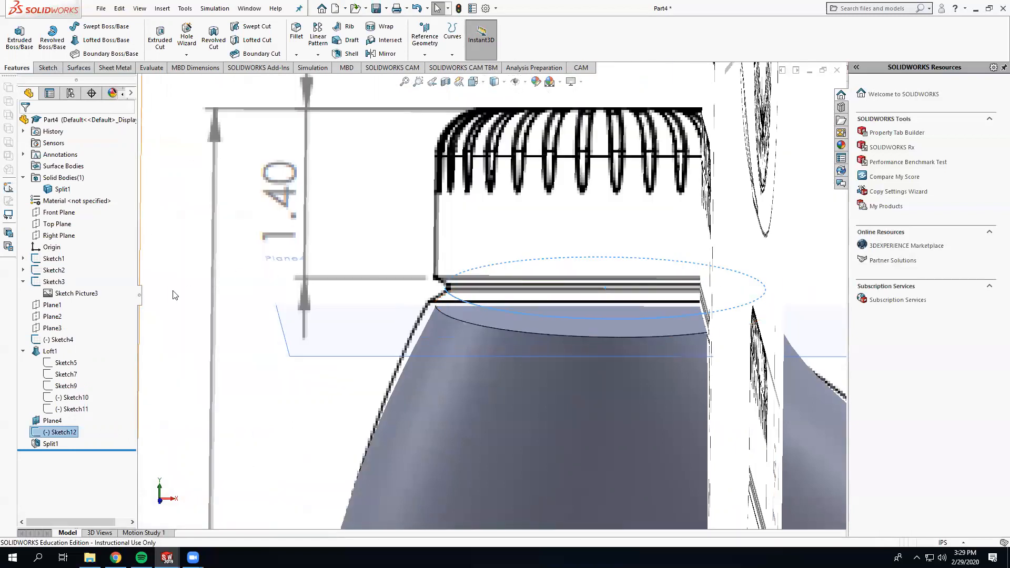
scroll(485, 302, "up", 2)
Fine-tune the neck circle's size against the groove below the cap in the front picture
left_click(475, 303)
middle_click_drag(446, 315, 442, 292)
scroll(464, 301, "down", 3)
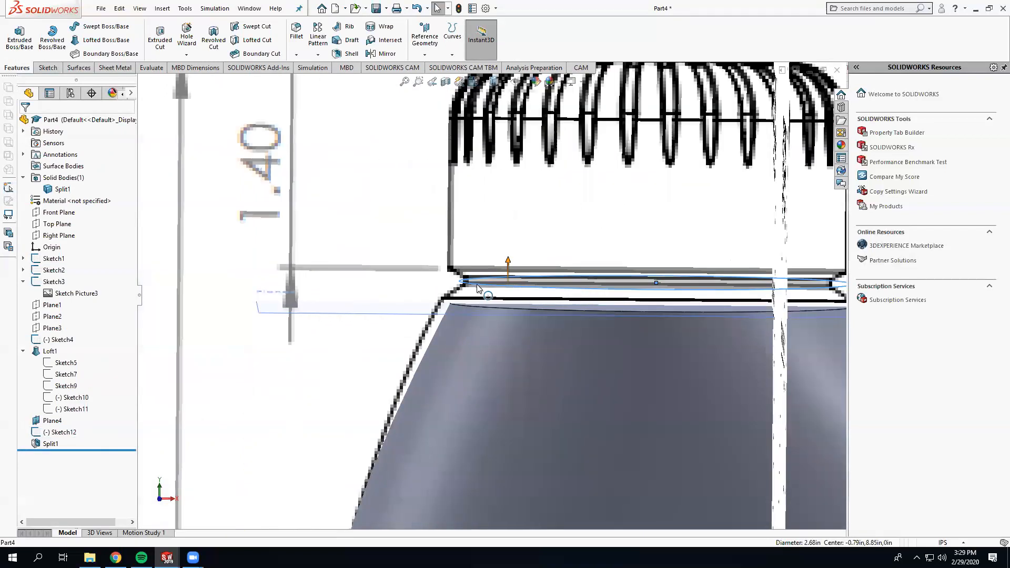
mouse_move(480, 285)
left_mouse_down()
mouse_move(494, 285)
mouse_move(467, 291)
left_mouse_up()
scroll(471, 308, "up", 3)
left_click(212, 292)
middle_click_drag(211, 290, 213, 345)
Start a boss loft from the body's top face to the neck circle and check its preview from the front
left_click(105, 40)
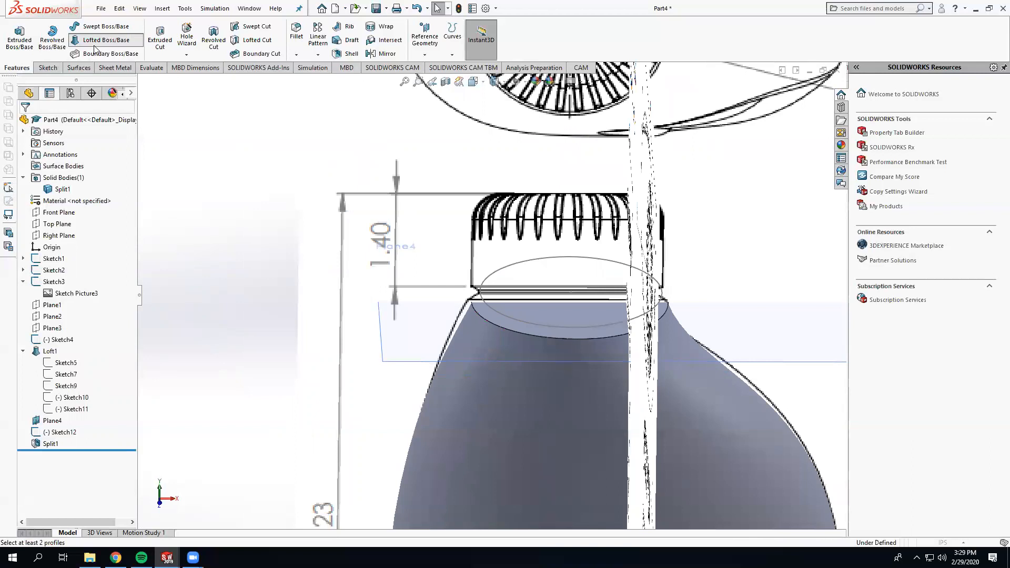
left_click(491, 319)
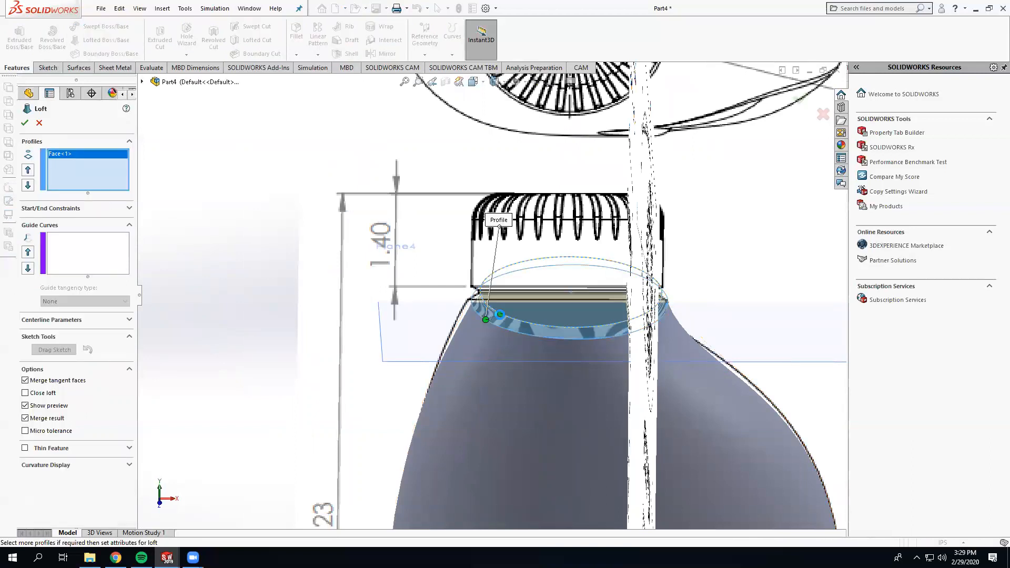
left_click(500, 315)
key("space")
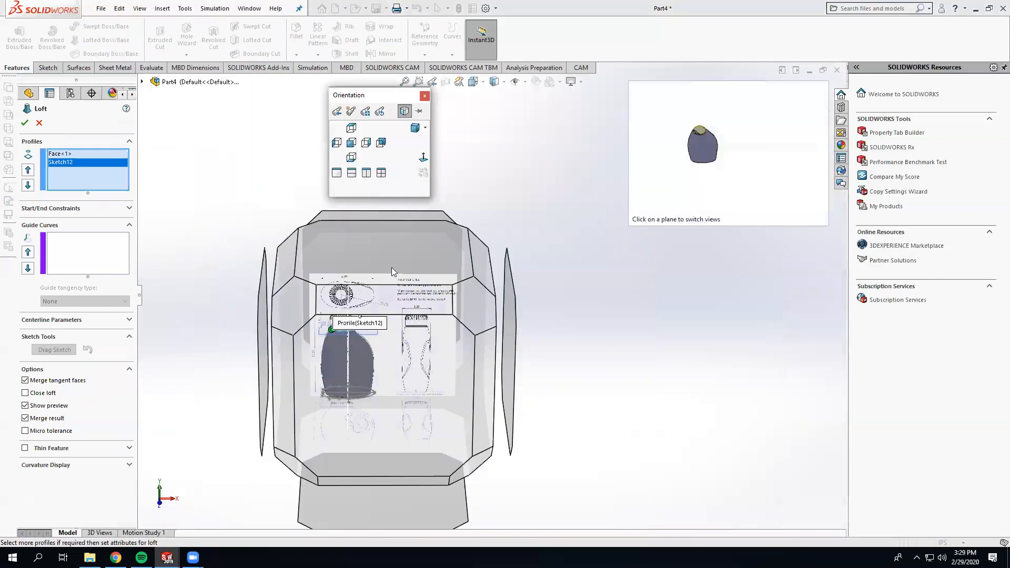
left_click(419, 338)
scroll(359, 286, "down", 6)
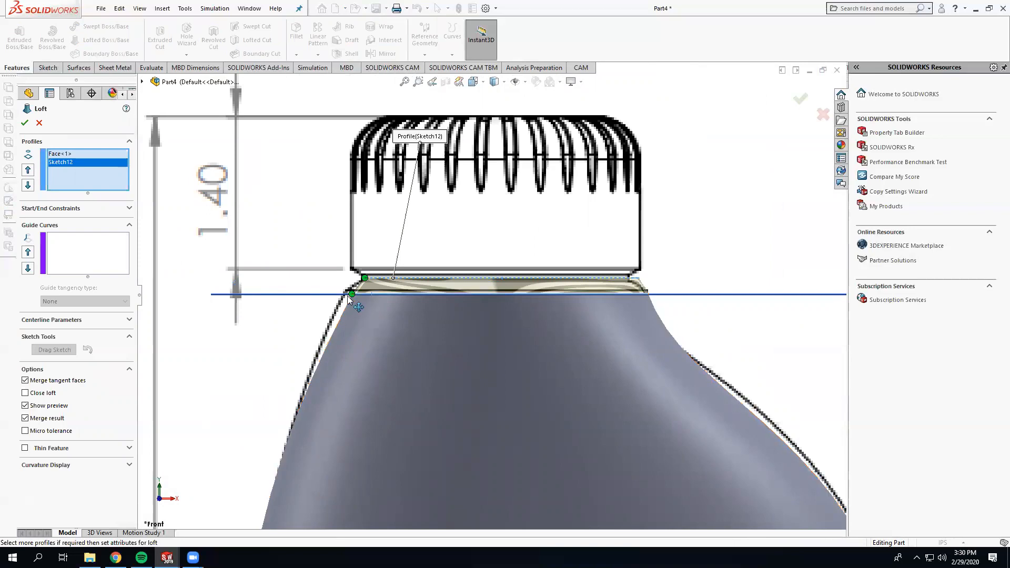
Align the loft's two connector points on the horizontal centreline in the top view and complete the loft
middle_click_drag(397, 299, 406, 490)
key("space")
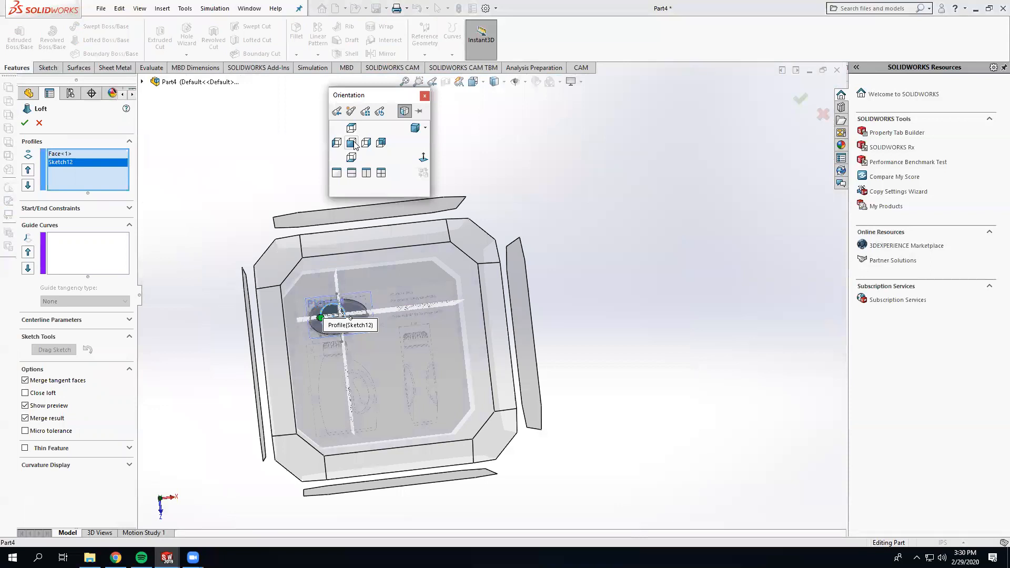
left_click(351, 129)
scroll(366, 202, "down", 6)
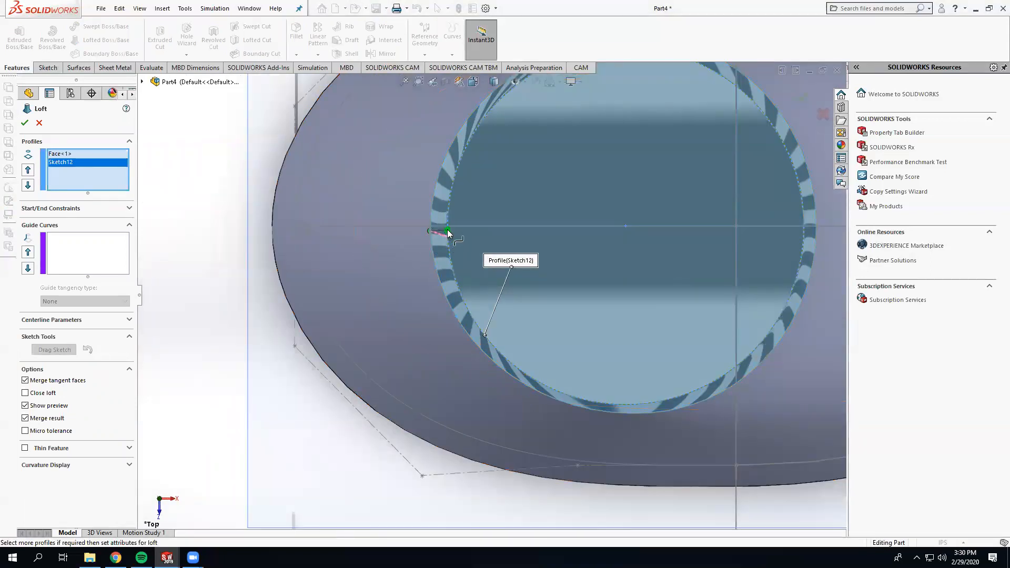
left_click_drag(448, 227, 428, 227)
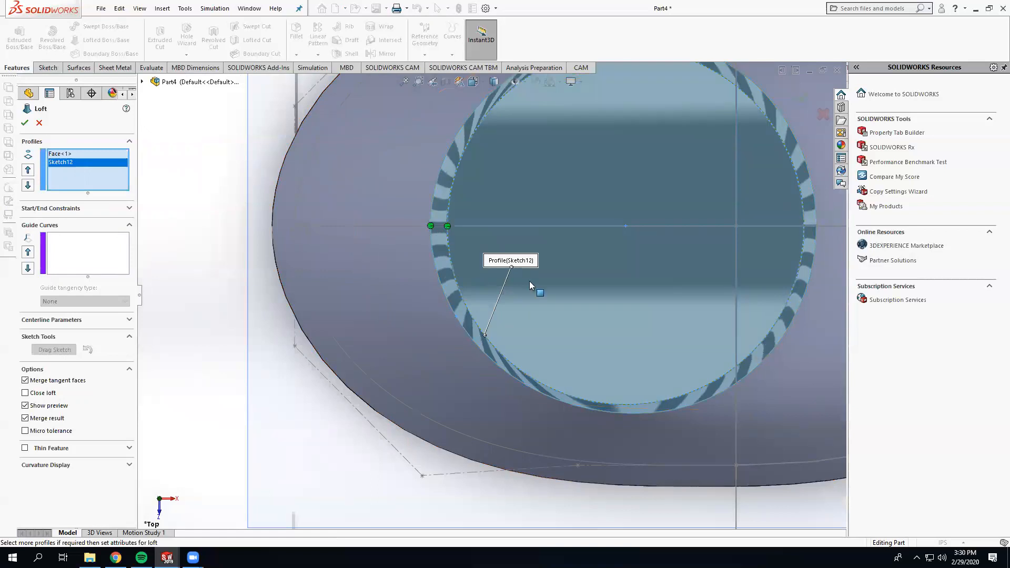
scroll(530, 282, "up", 3)
middle_click_drag(532, 217, 540, 270)
left_click(25, 122)
Inspect the lofted neck and the whole body against the reference pictures from several angles
scroll(374, 292, "down", 6)
middle_click_drag(460, 265, 431, 262)
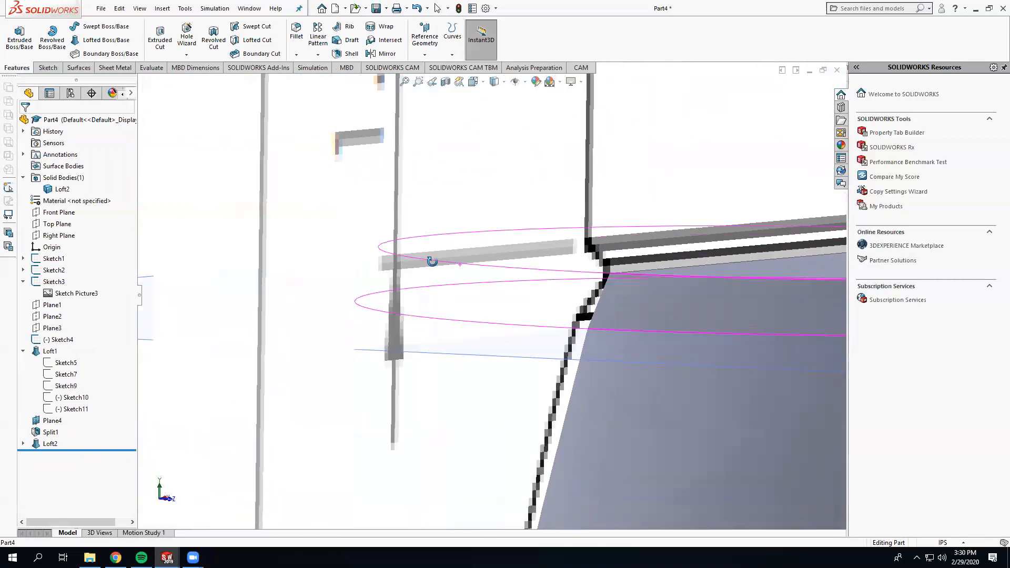
scroll(547, 345, "up", 7)
middle_click_drag(547, 345, 513, 341)
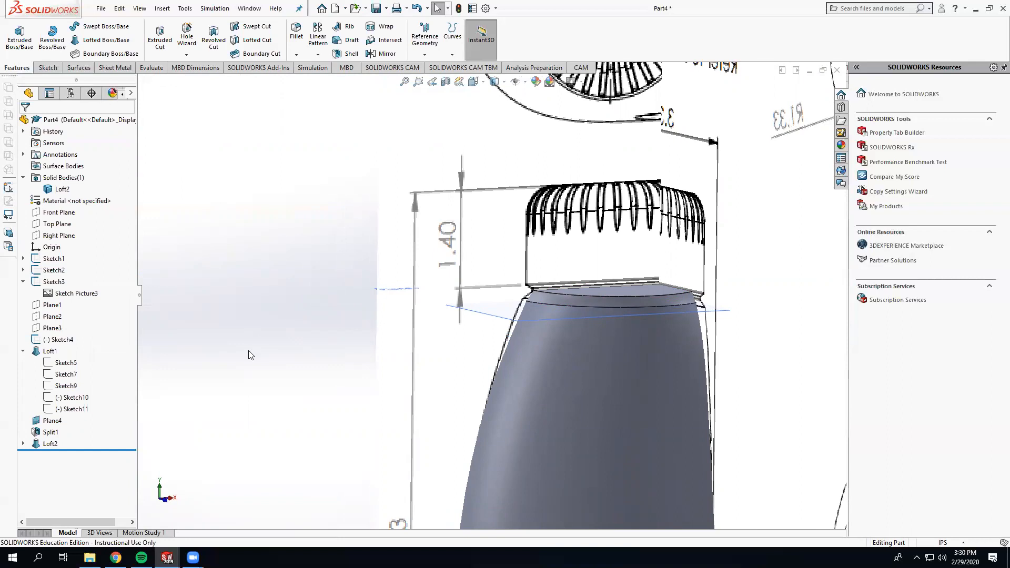
mouse_move(165, 437)
middle_mouse_down()
mouse_move(320, 381)
mouse_move(373, 392)
mouse_move(298, 381)
middle_mouse_up()
scroll(392, 384, "up", 3)
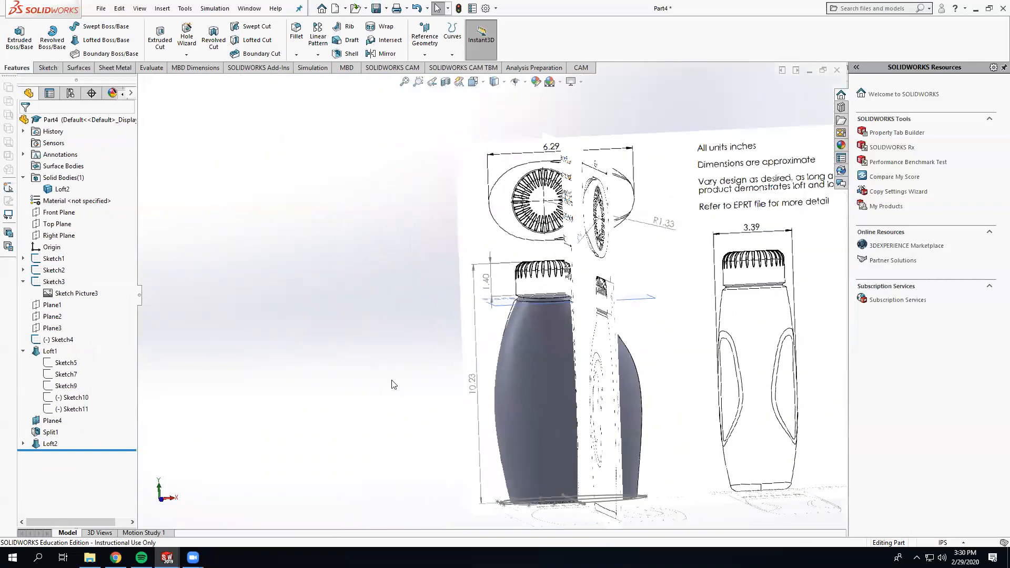
scroll(534, 336, "down", 2)
scroll(534, 335, "up", 4)
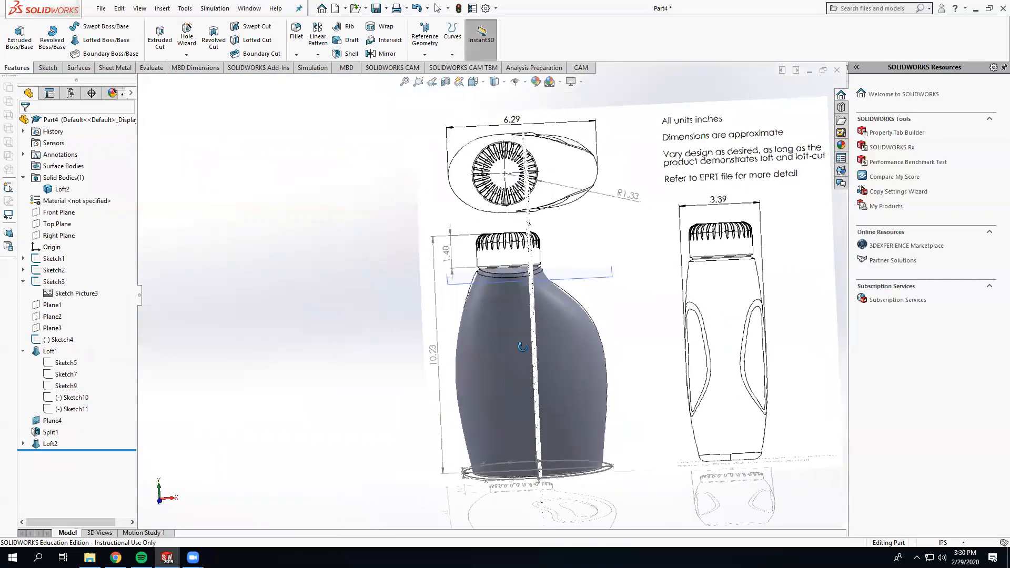
mouse_move(354, 411)
middle_mouse_down()
mouse_move(395, 396)
mouse_move(363, 390)
mouse_move(554, 344)
middle_mouse_up()
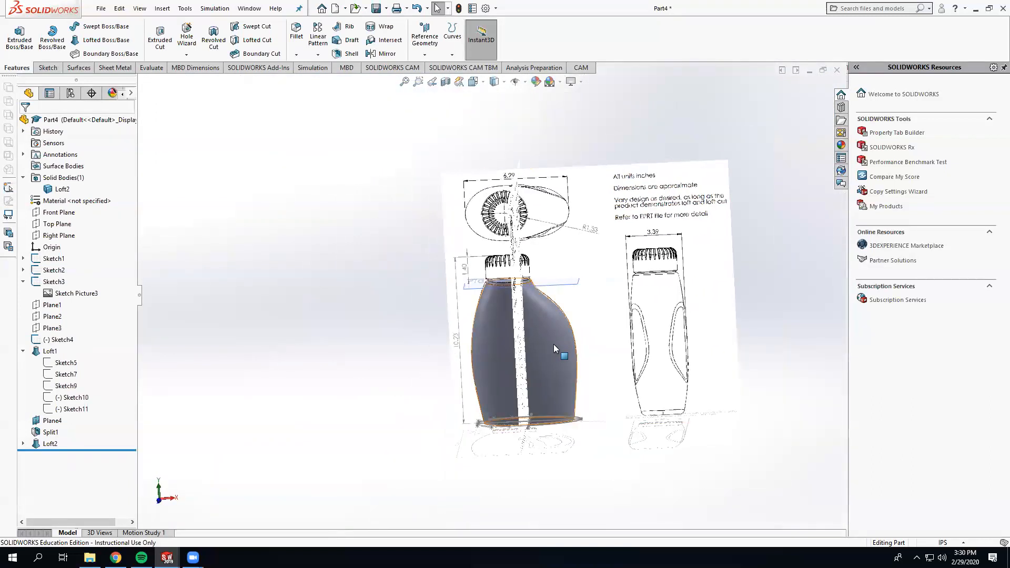
middle_click_drag(345, 331, 290, 374)
middle_click_drag(149, 363, 148, 345)
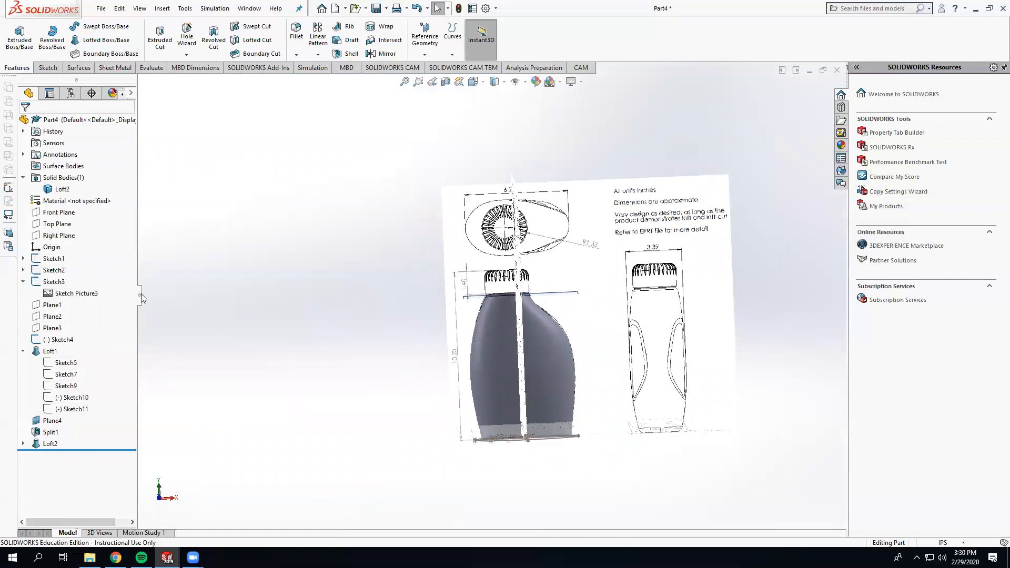
Make the main body's loft face transparent to reveal the handle outline in the front picture
left_click(486, 361)
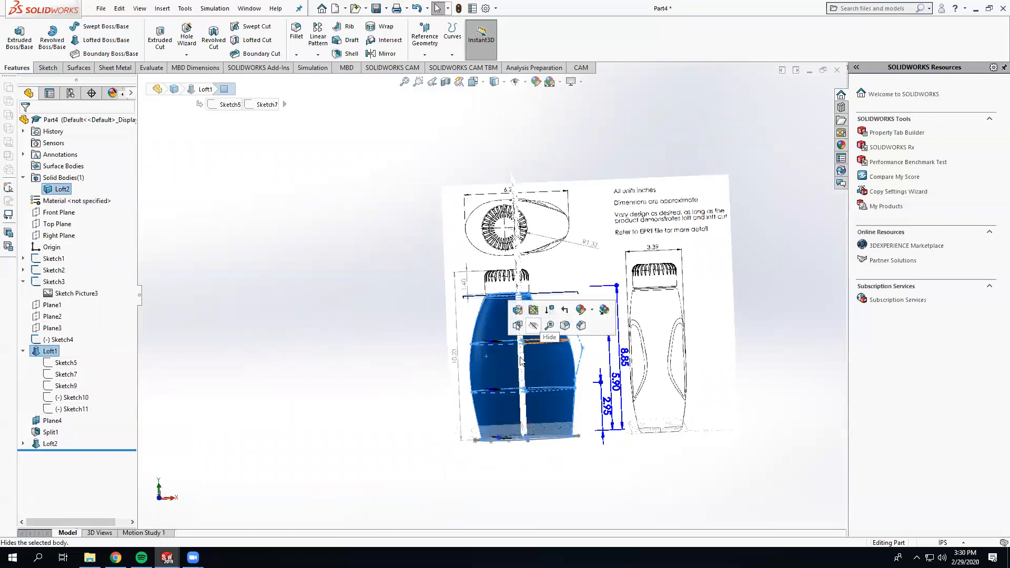
left_click(441, 383)
right_click(475, 373)
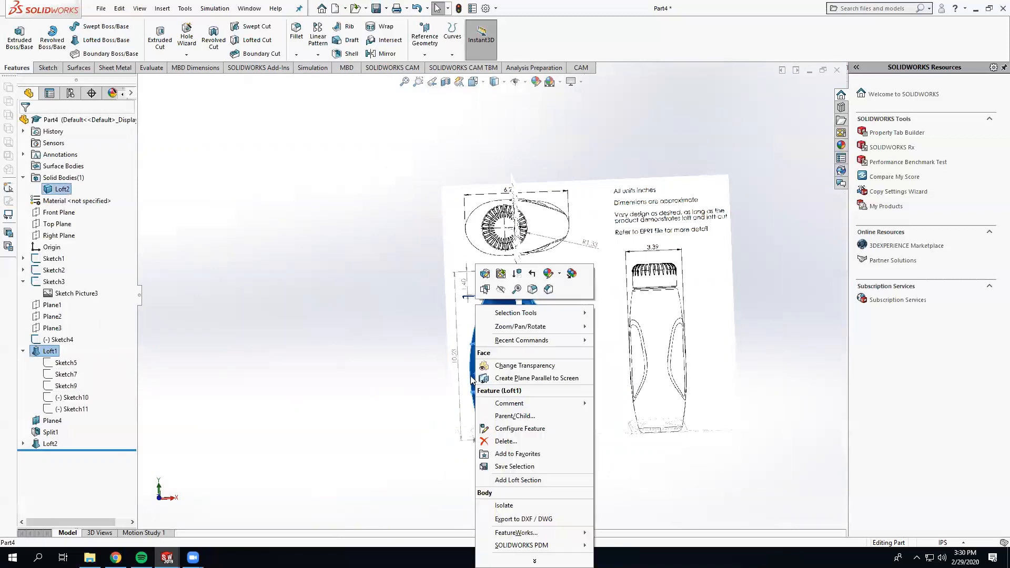
left_click(505, 367)
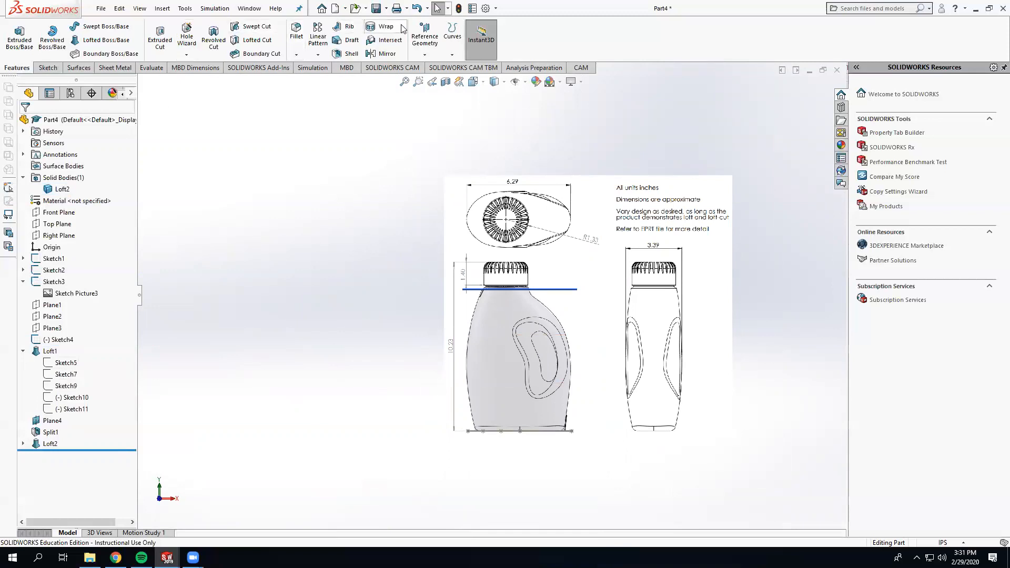
Create a reference plane offset 4.75 in above the Top Plane, through the middle of the handle
left_click(425, 37)
left_click(435, 67)
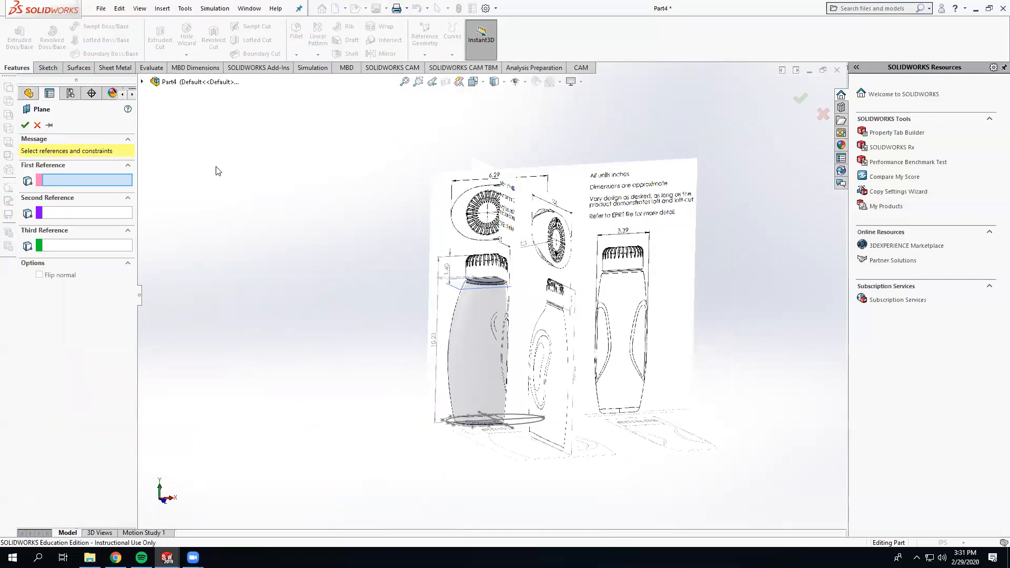
left_click(142, 82)
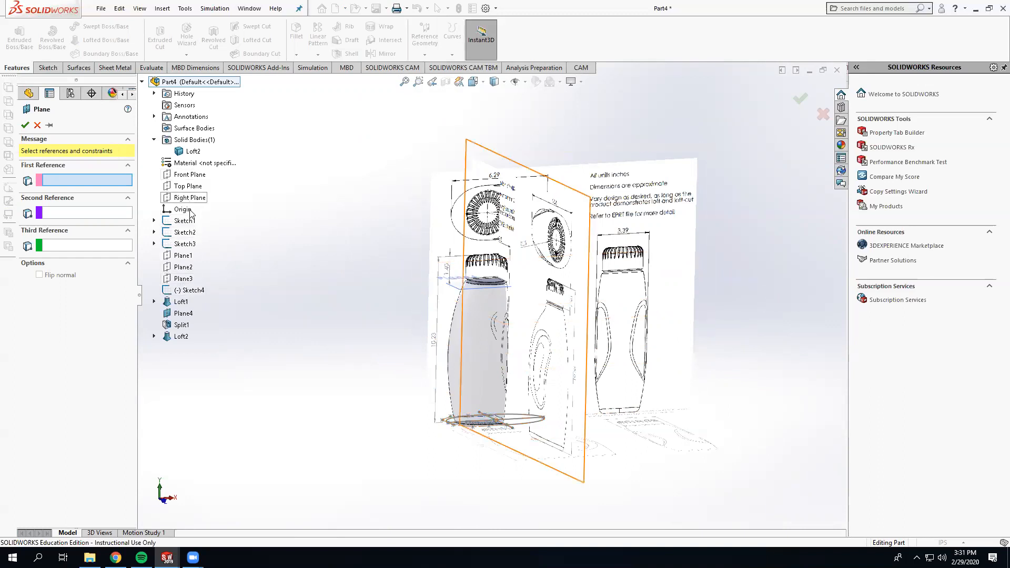
left_click(188, 187)
middle_click_drag(338, 347, 321, 343)
left_click(128, 251)
left_click_drag(127, 252, 127, 252)
middle_click_drag(314, 397, 319, 376)
scroll(575, 346, "down", 3)
left_click_drag(128, 252, 128, 252)
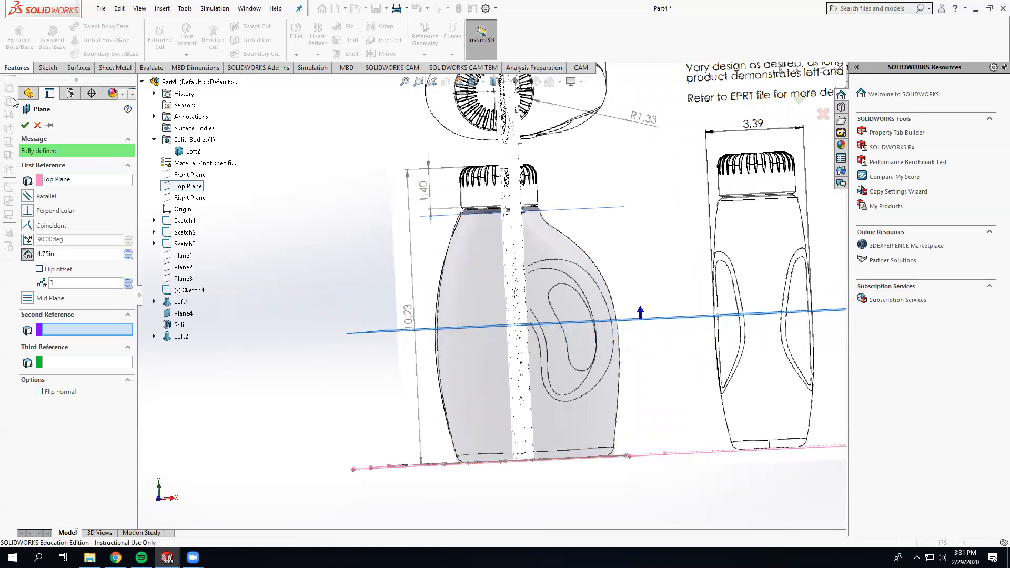
left_click(24, 125)
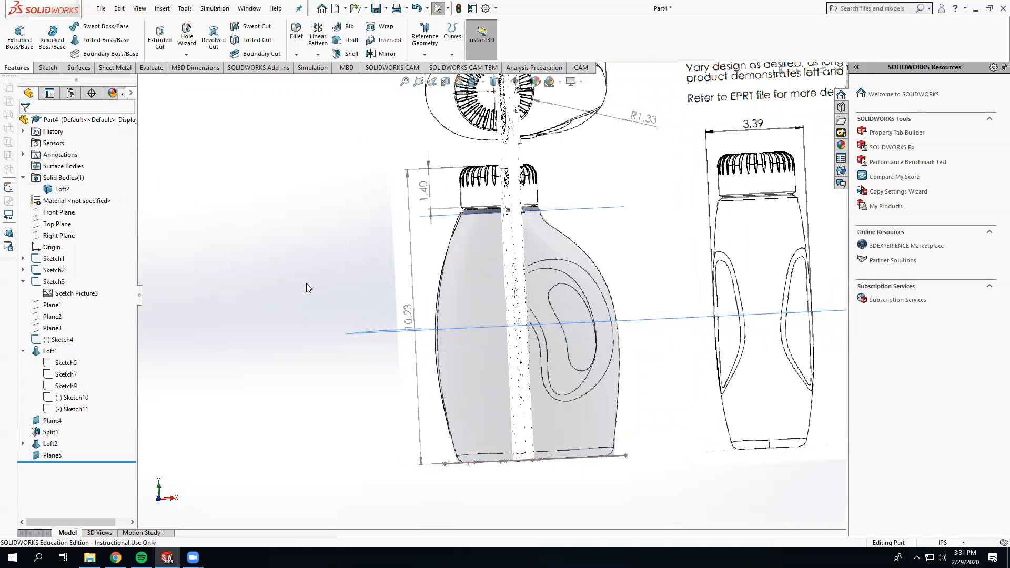
Open a sketch on the new 4.75 in offset plane, viewed face-on
key("ctrl+1")
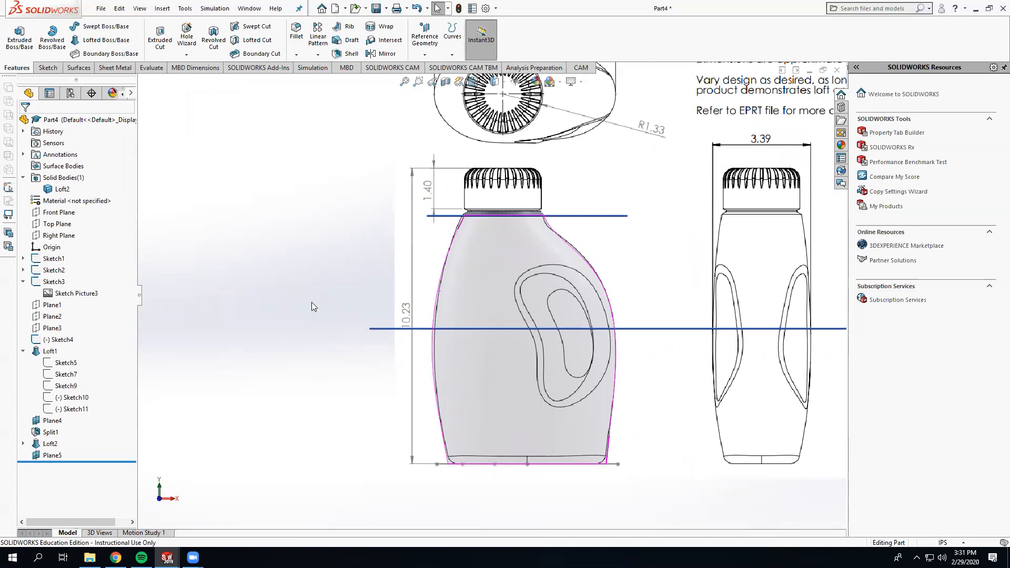
middle_click_drag(395, 318, 409, 343)
left_click(351, 276)
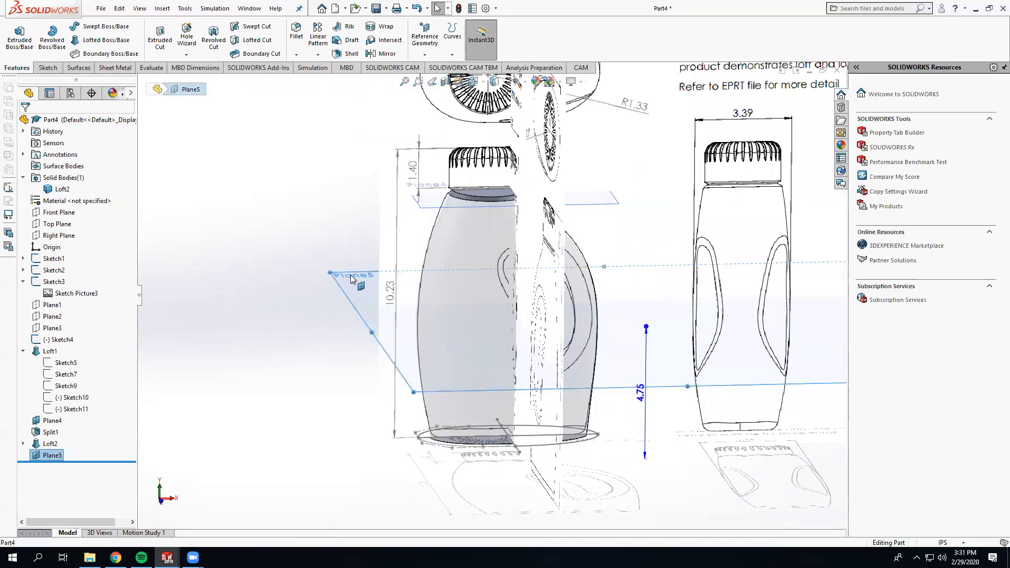
key("ctrl+8")
scroll(428, 209, "down", 4)
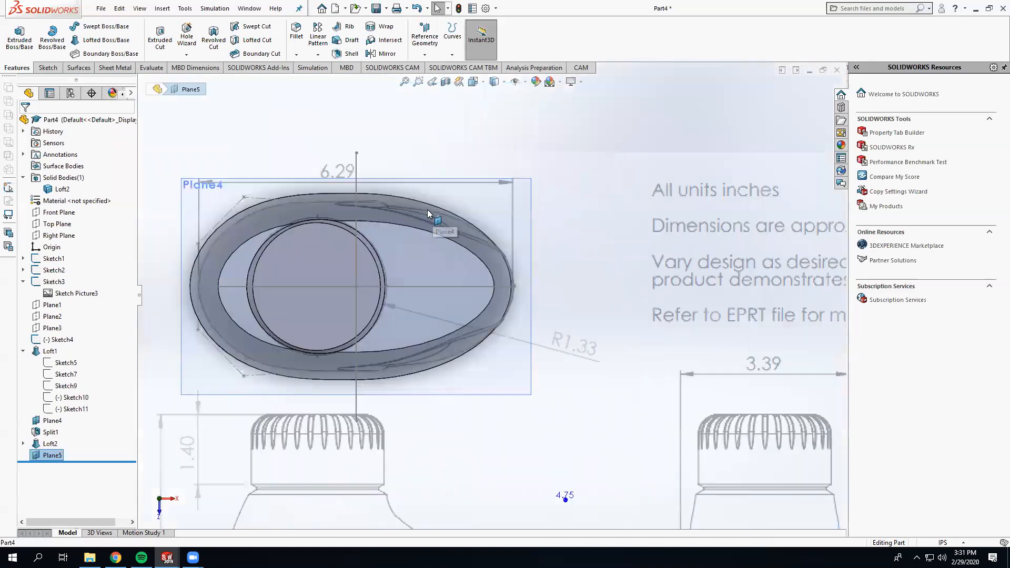
left_click(47, 68)
left_click(23, 41)
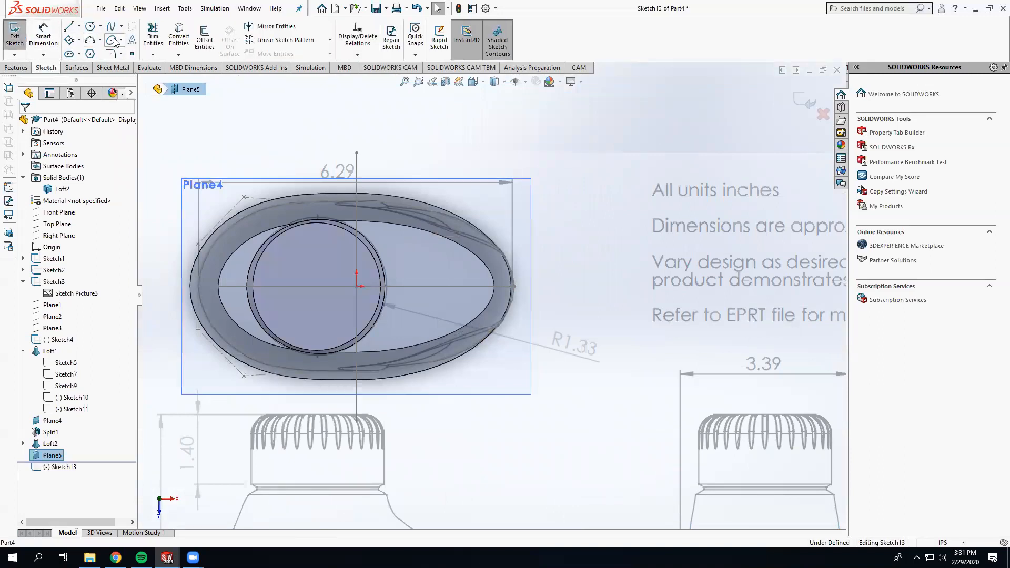
left_click(91, 45)
left_click(400, 156)
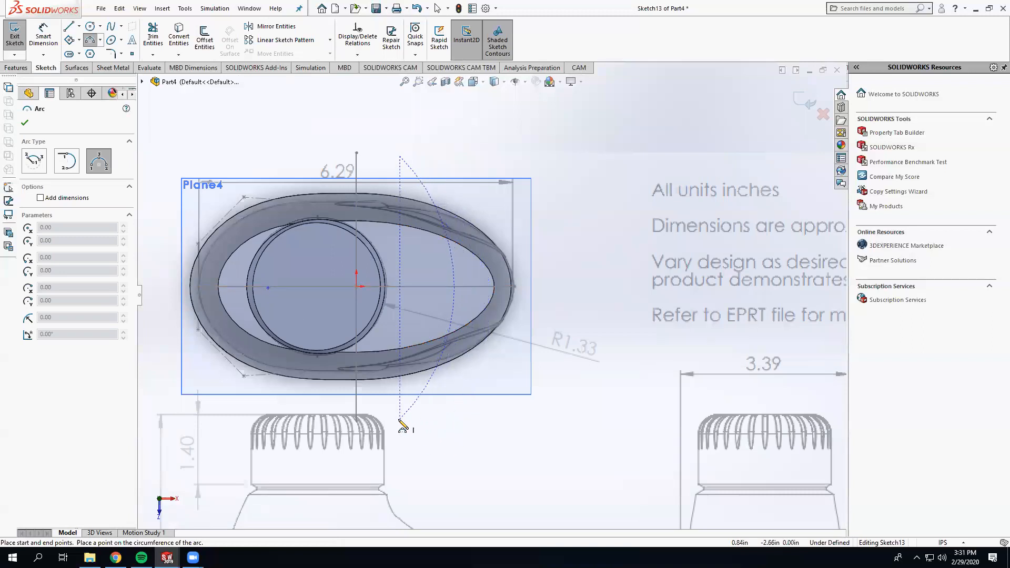
key("Escape")
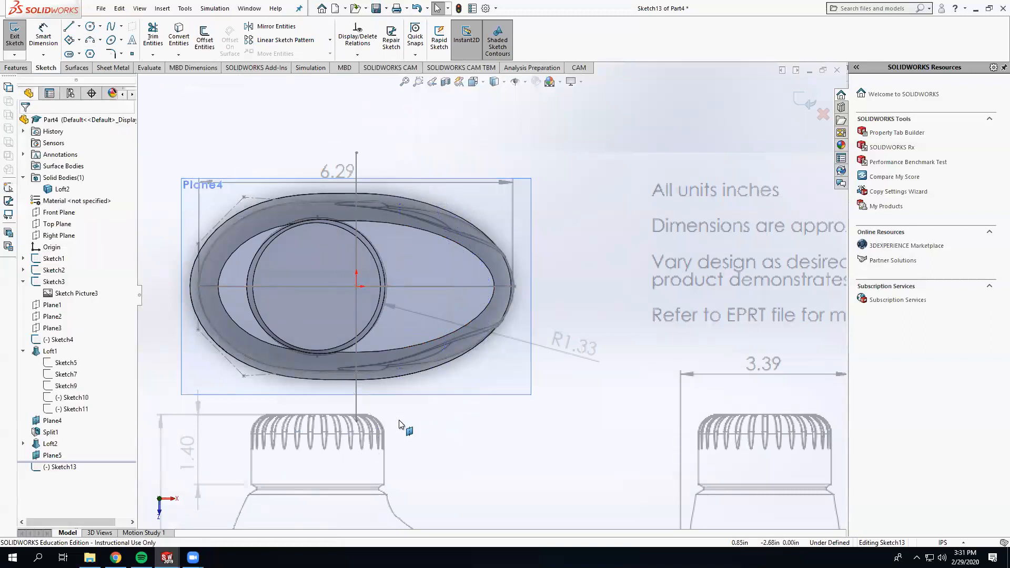
Draw a three-point arc across the handle end of the body, moving its lower endpoint to about X 0.87 in, Z 2.04 in
left_click(90, 40)
left_click(434, 154)
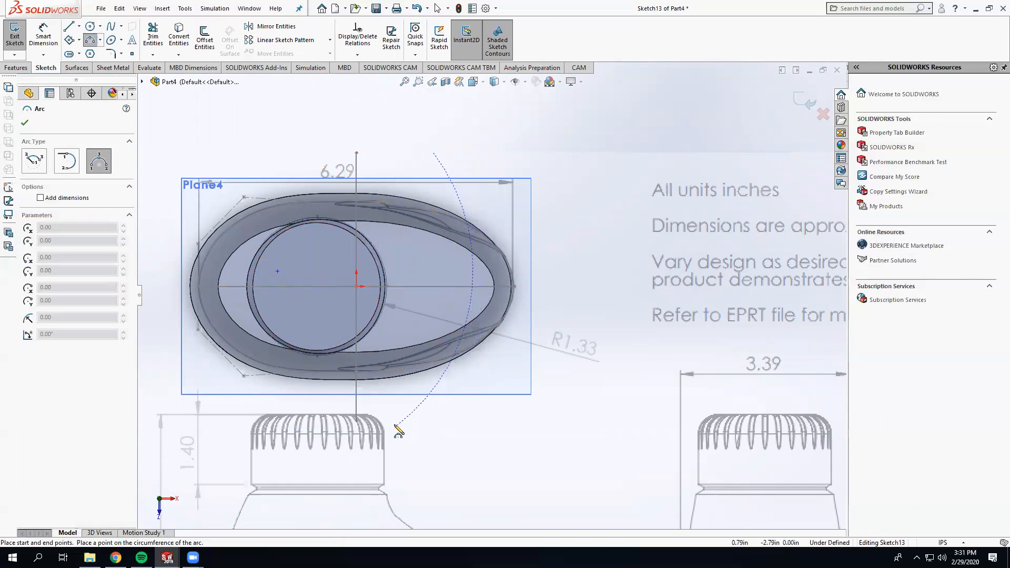
left_click(434, 419)
left_click(478, 313)
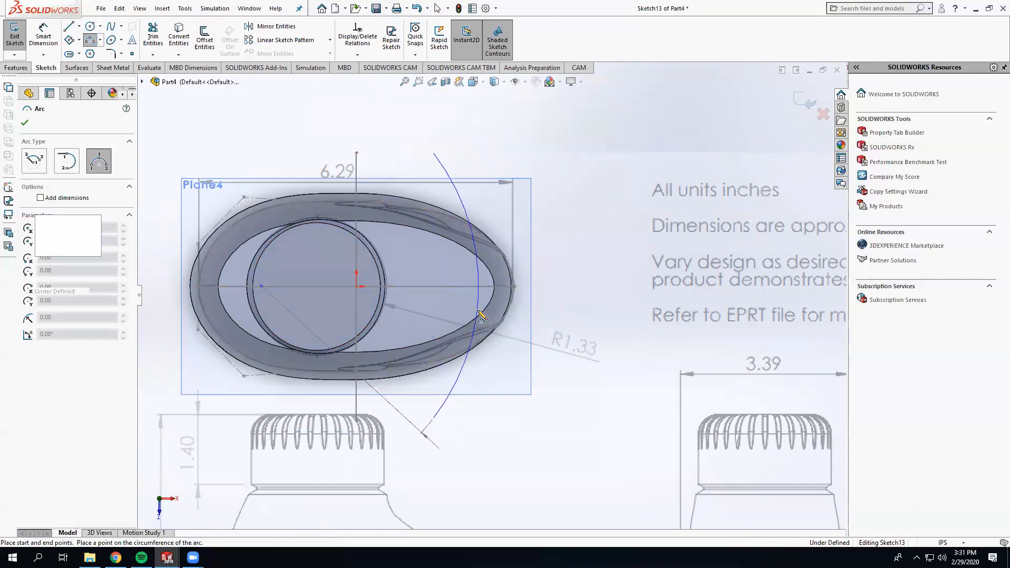
key("Escape")
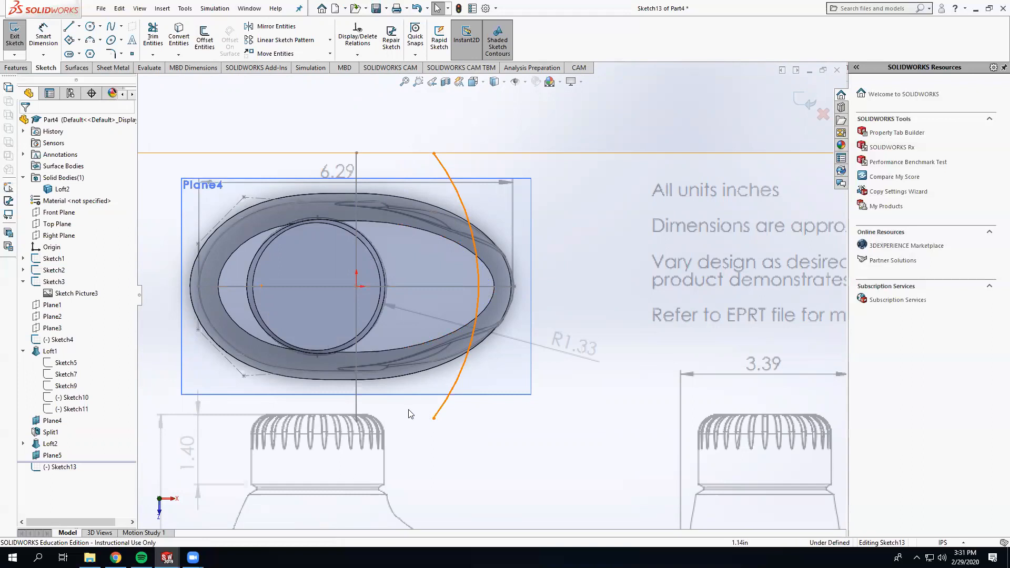
left_click_drag(418, 408, 400, 387)
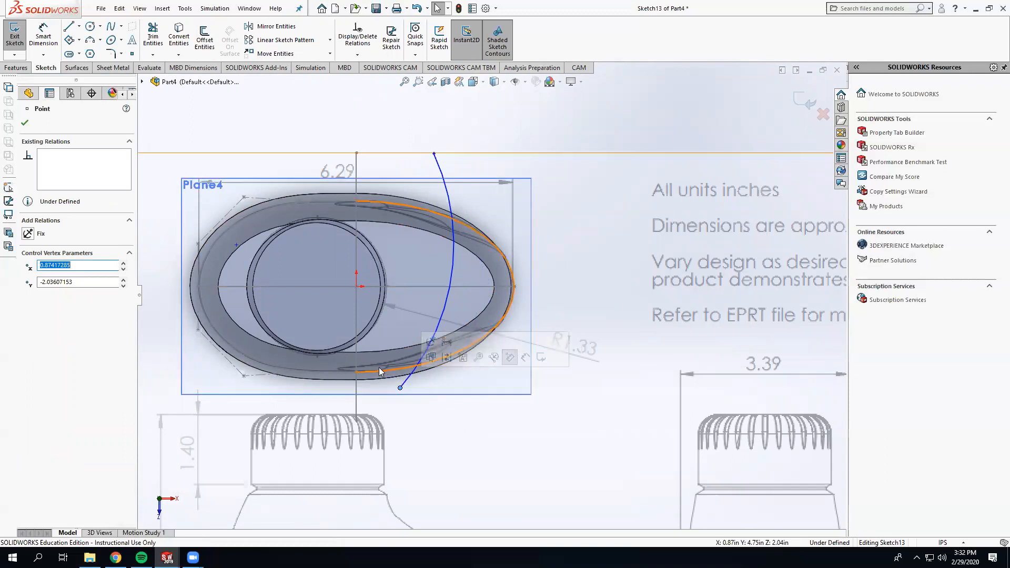
Extend both ends of the arc well beyond the body outline and align its two endpoints with a Vertical relation
left_click_drag(402, 389, 425, 454)
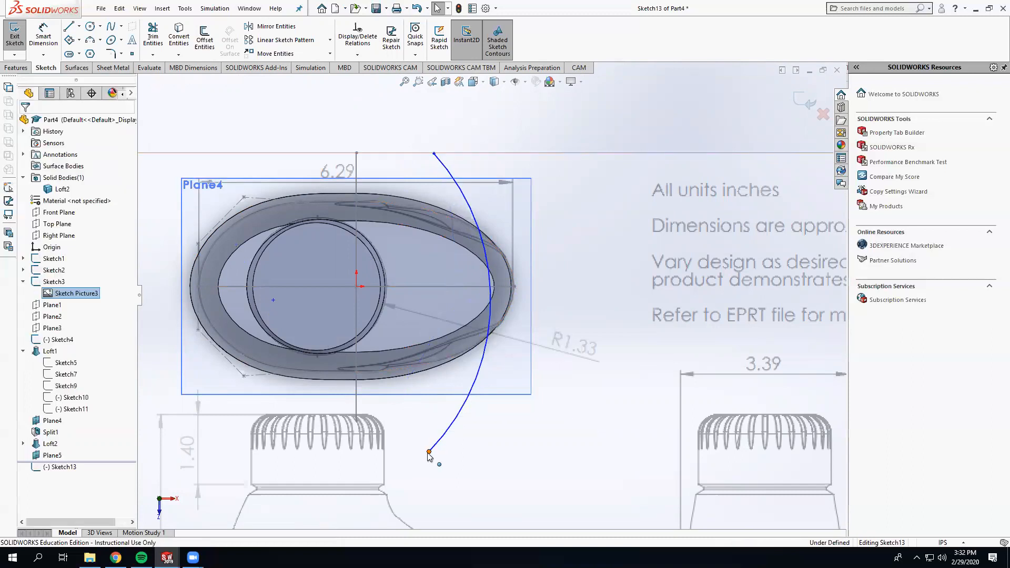
left_click(434, 153, "ctrl")
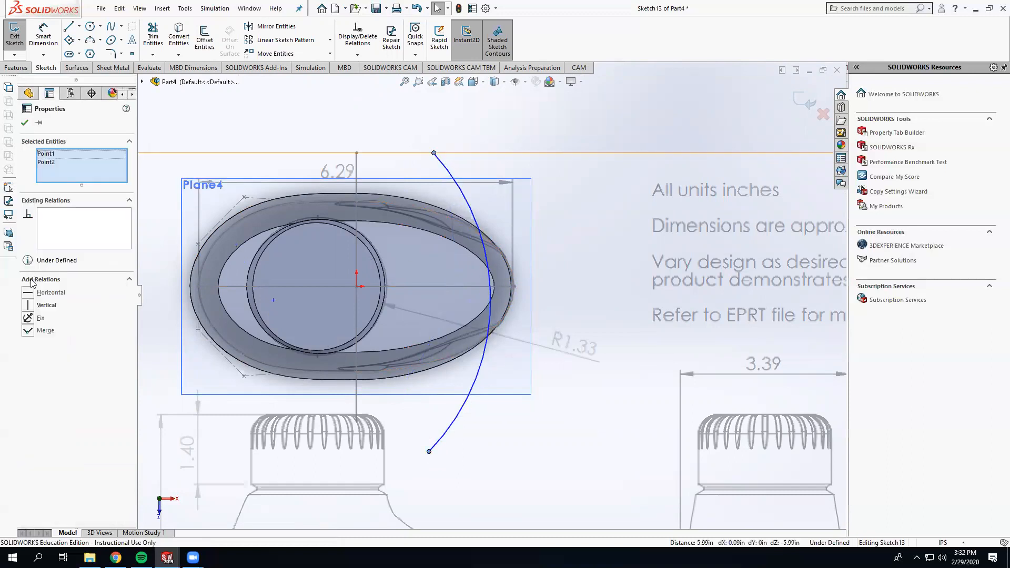
left_click(29, 306)
left_click(25, 123)
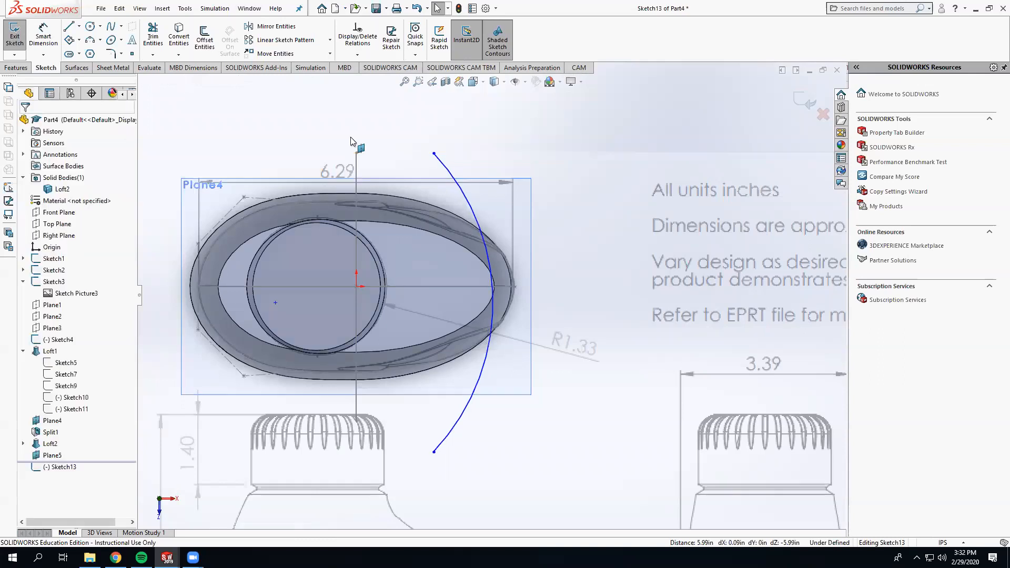
left_click_drag(433, 154, 486, 133)
left_click(485, 133)
Draw a horizontal centerline from the origin through the arc and past the handle end of the body
left_click(79, 26)
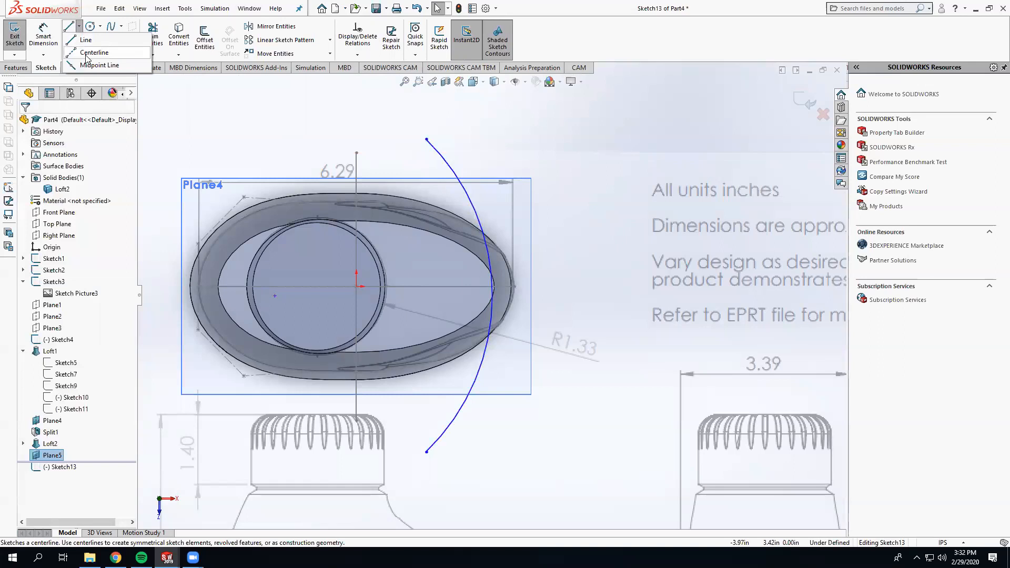
left_click(87, 48)
left_click(357, 286)
left_click(612, 286)
key("Escape")
Make the arc's midpoint coincident with the horizontal centerline
left_click(493, 317)
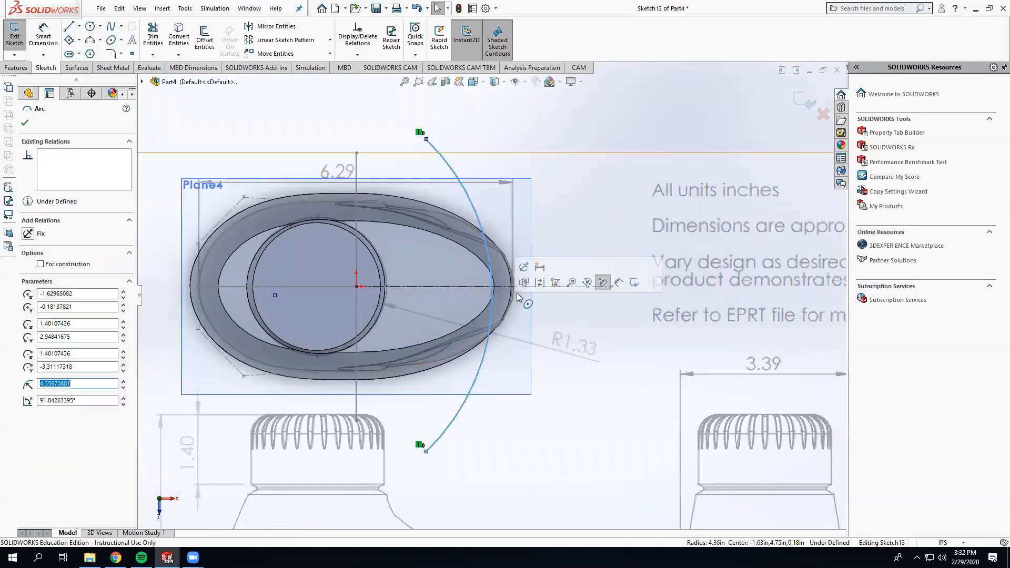
left_click(530, 286, "ctrl")
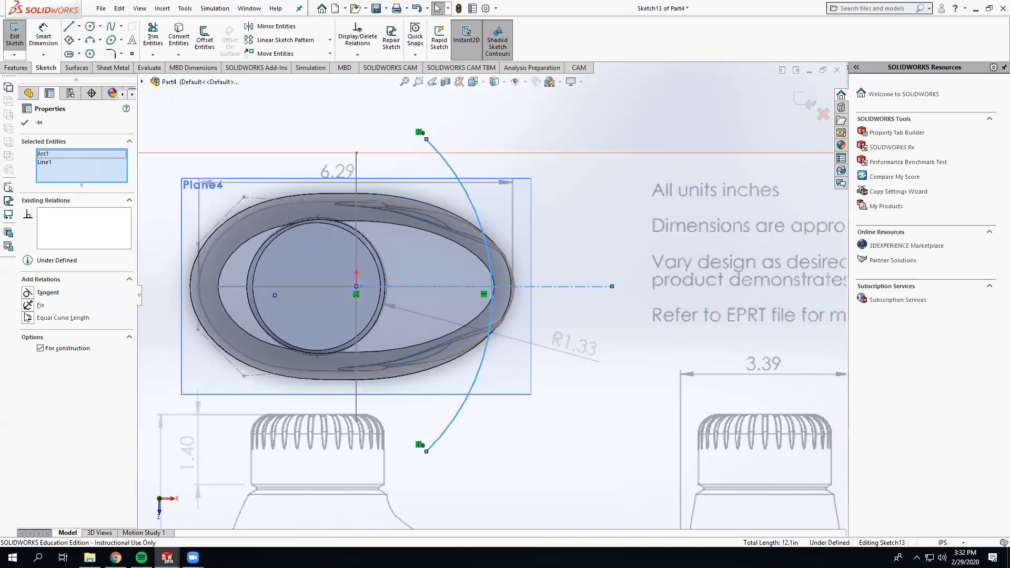
left_click(491, 423)
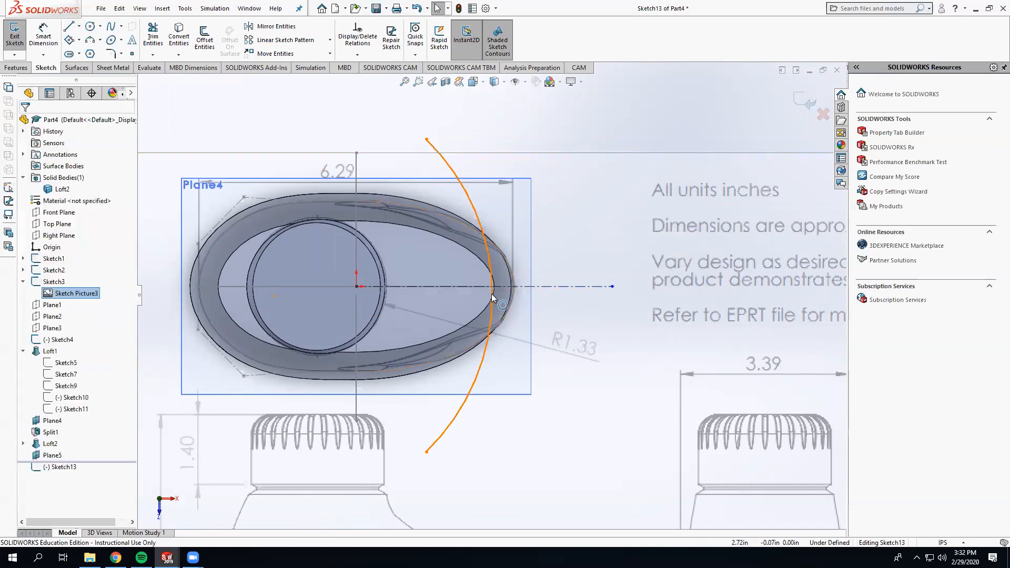
left_click(492, 295)
left_click(491, 295)
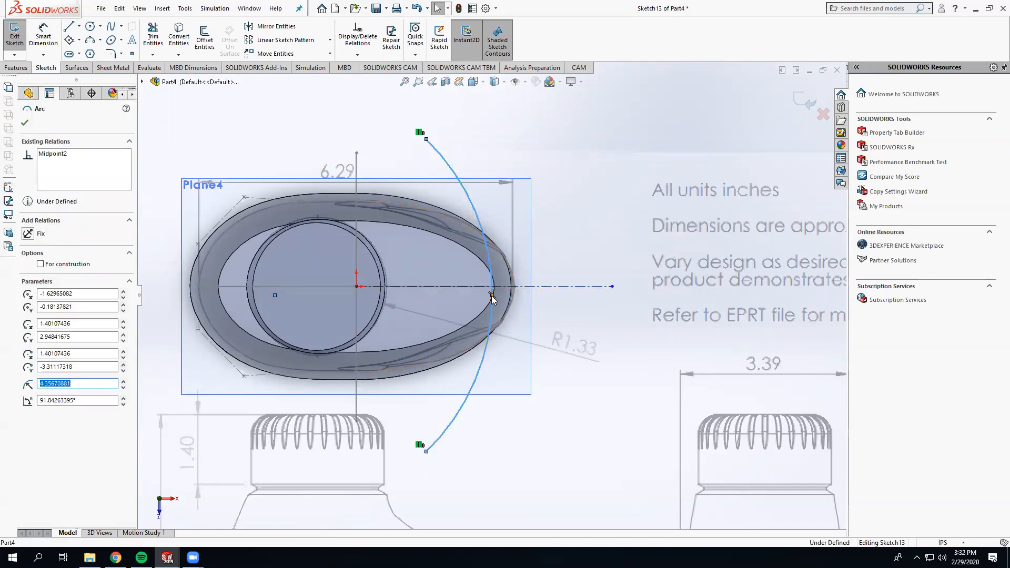
left_click(527, 290, "ctrl")
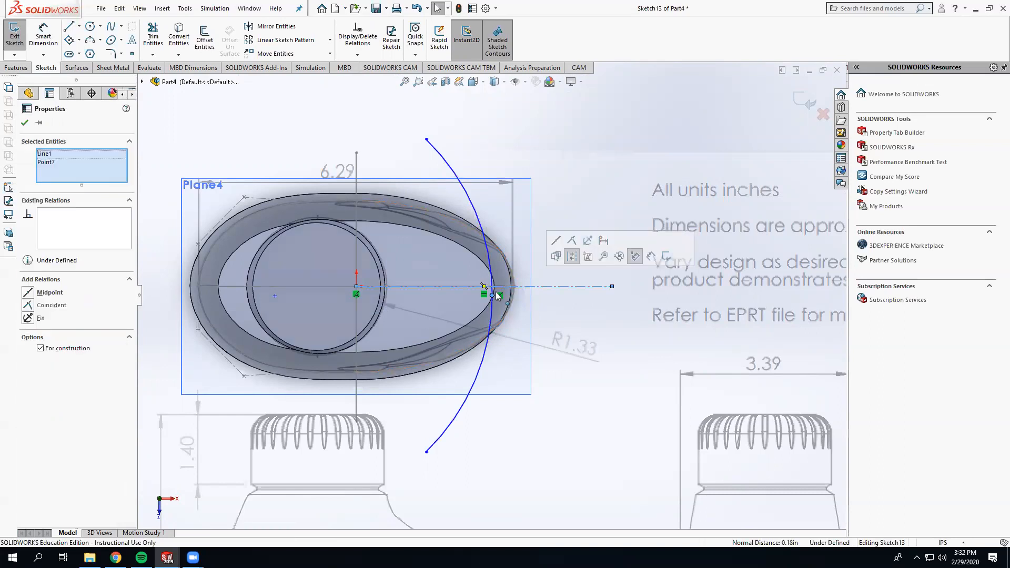
left_click(27, 307)
key("Escape")
Shift the arc inward with its endpoints at about X 1.10 in, Z ±3.05 in, and exit the sketch
left_click_drag(492, 290, 467, 290)
left_click_drag(426, 131, 412, 134)
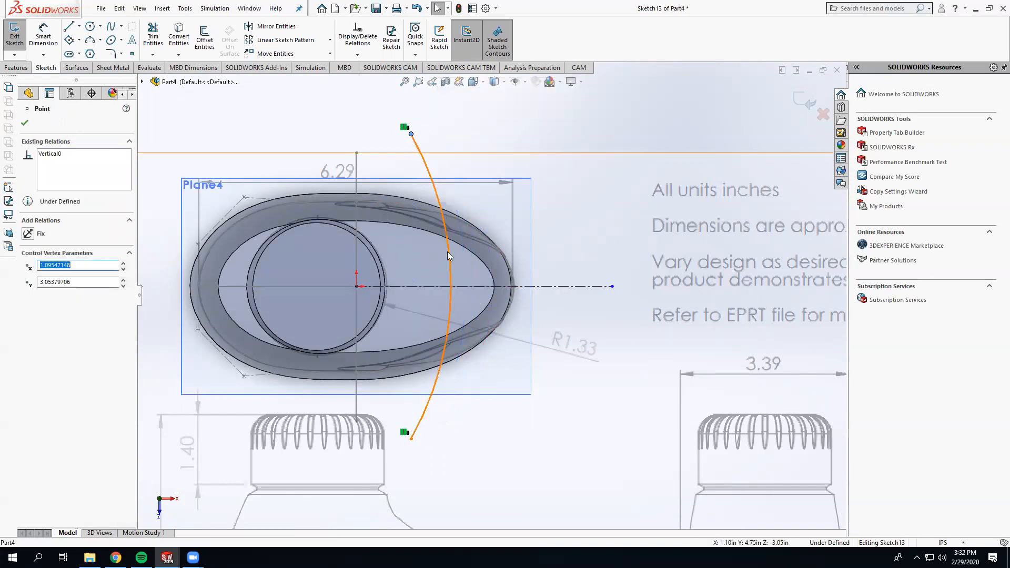
scroll(497, 347, "up", 5)
middle_click_drag(492, 392, 501, 337)
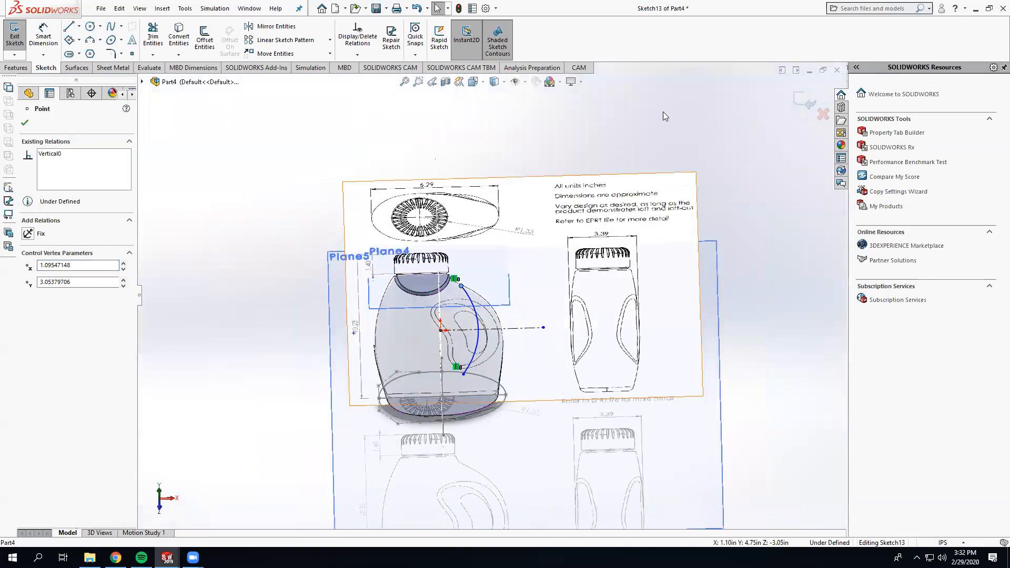
left_click(804, 110)
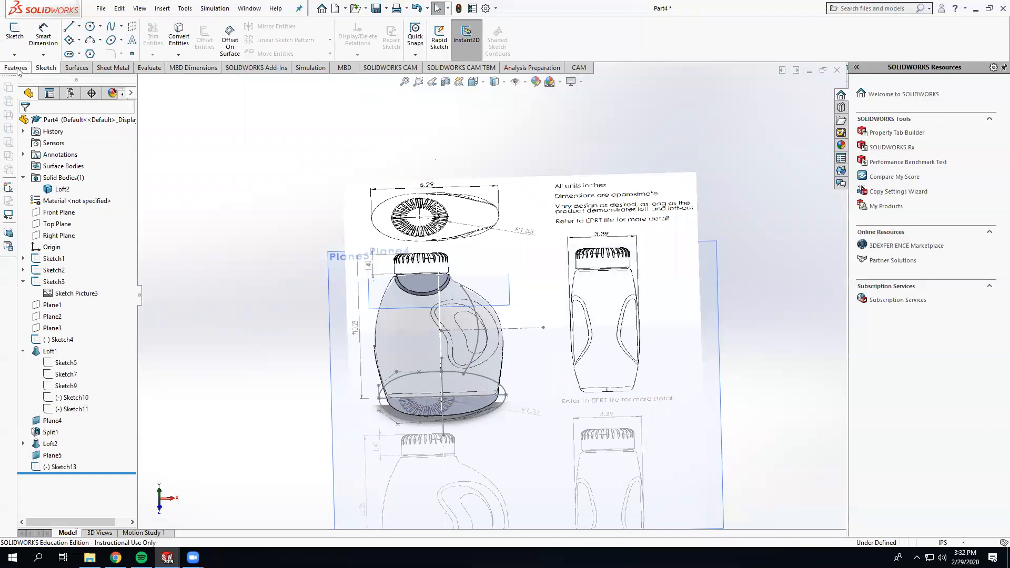
Create a reference plane through the arc's rear endpoint (Z -3.05 in), perpendicular to the arc
left_click(16, 68)
left_click(425, 42)
left_click(440, 68)
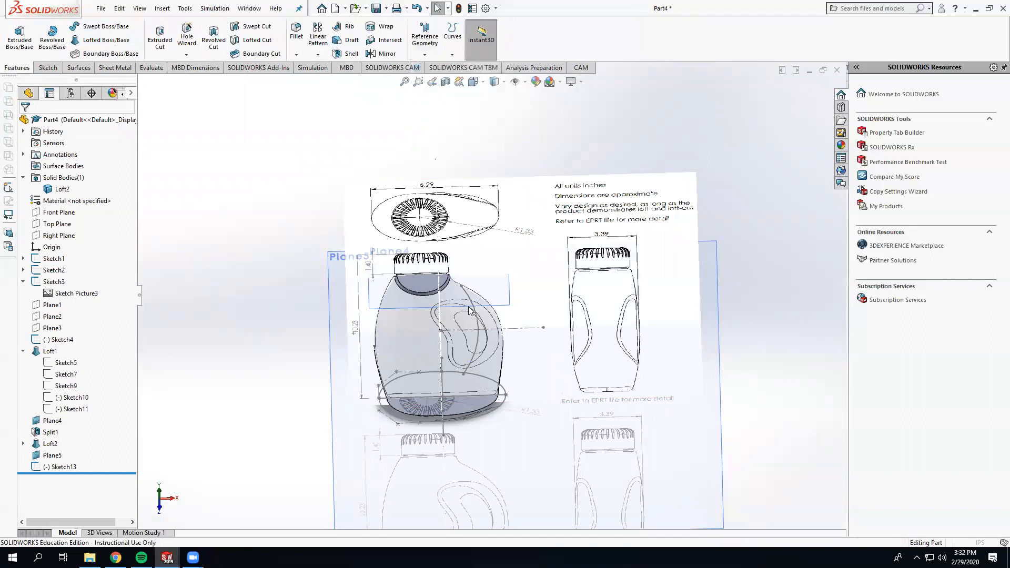
left_click(466, 293)
left_click(473, 304)
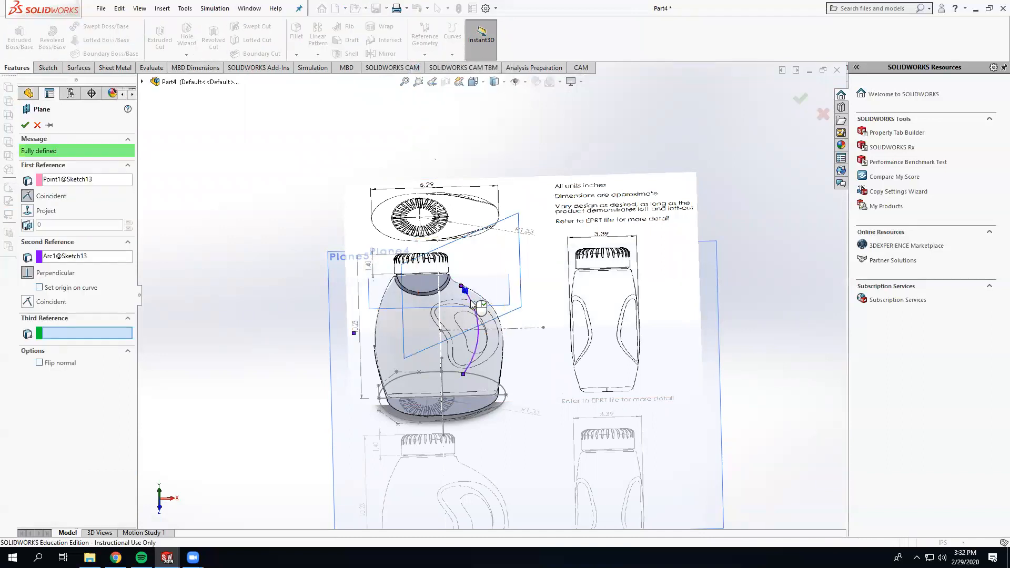
left_click(25, 124)
Create a second reference plane through the arc's front endpoint (Z 3.05 in), perpendicular to the arc
left_click(425, 42)
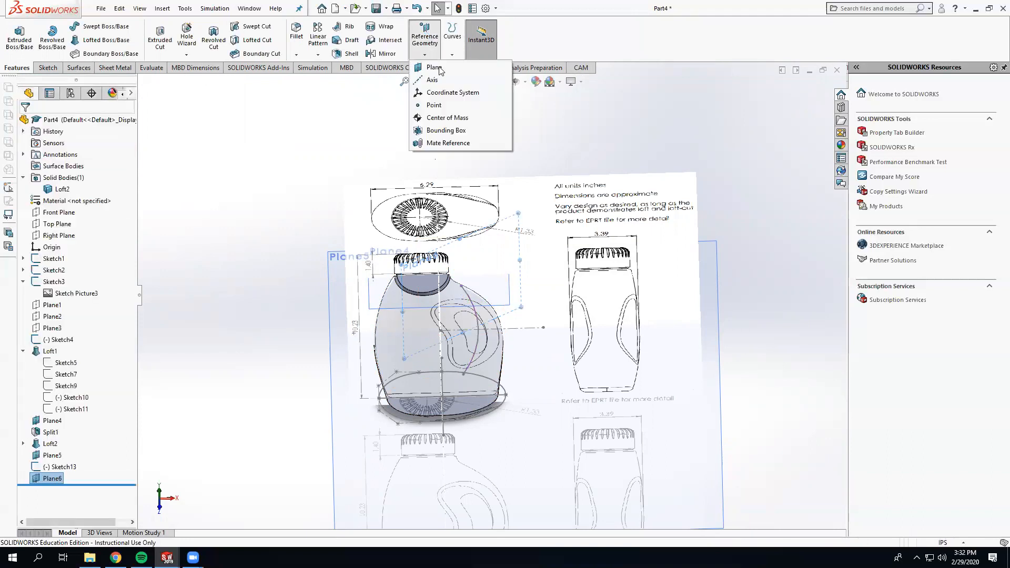
left_click(439, 68)
left_click(79, 180)
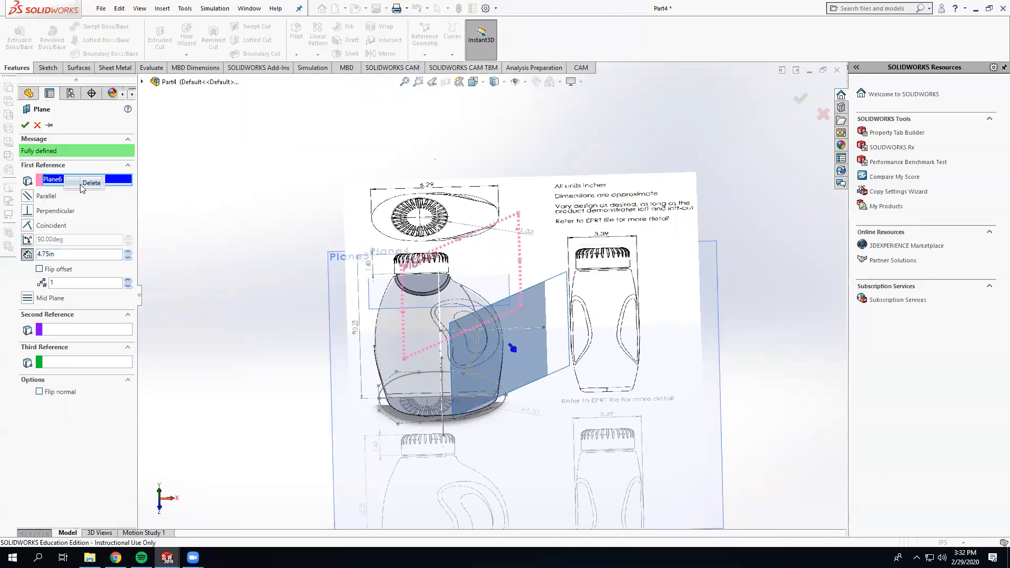
key("Delete")
left_click(463, 376)
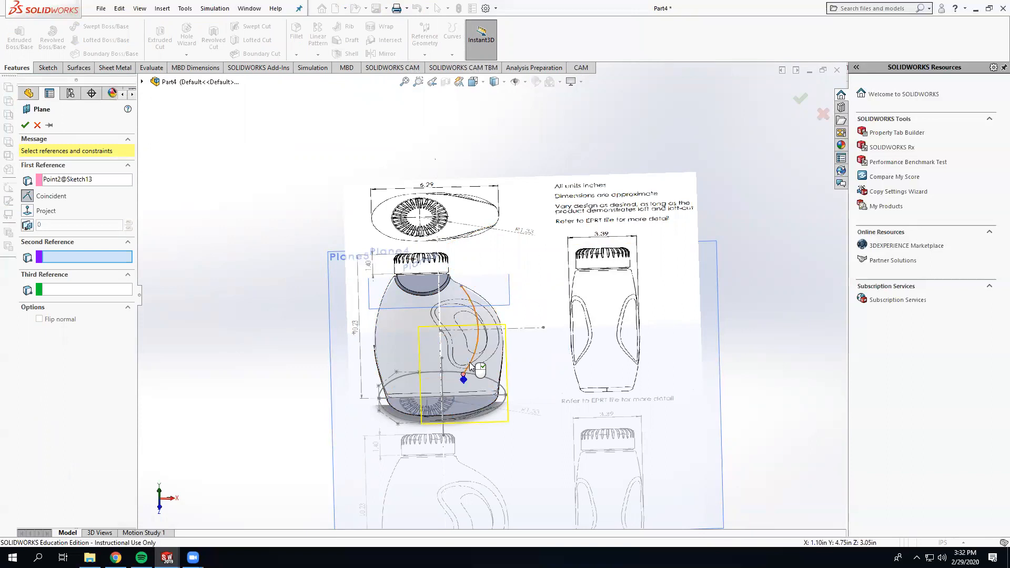
left_click(473, 358)
left_click(25, 125)
Open a new sketch on the Front Plane, viewed face-on at the handle outline
middle_click_drag(293, 288, 279, 296)
middle_click_drag(305, 346, 316, 336)
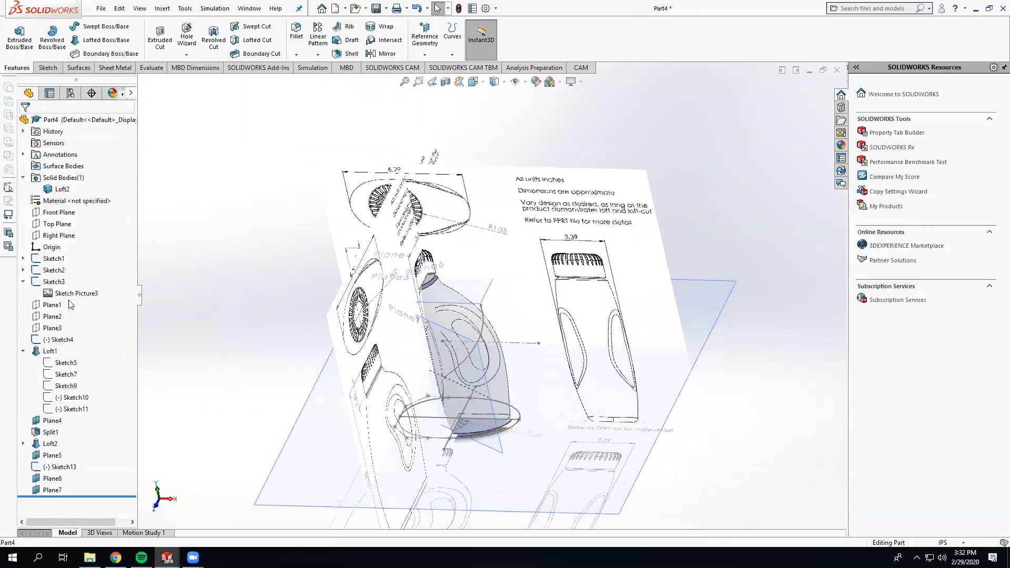
left_click(59, 236)
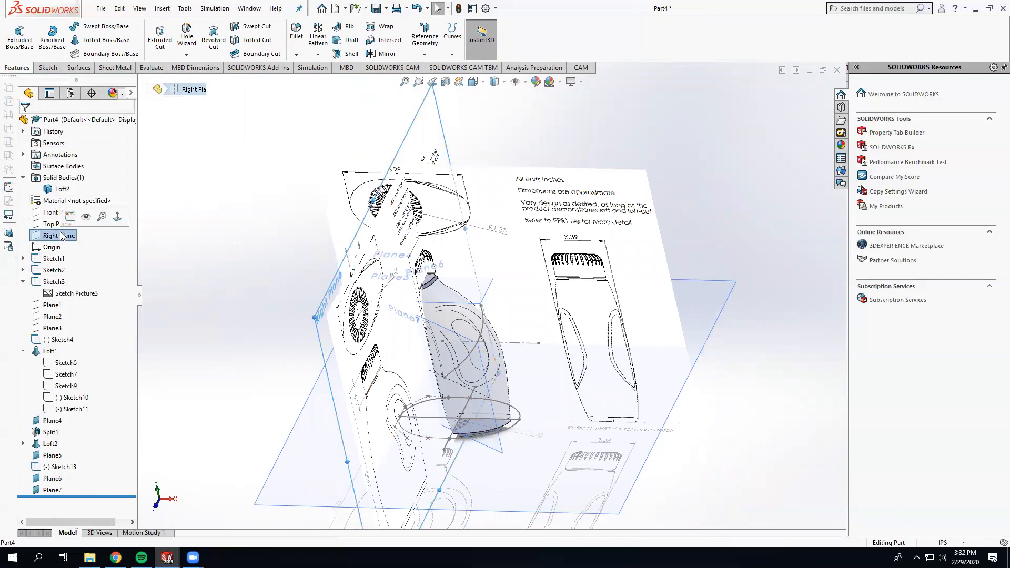
left_click(115, 239)
left_click(46, 212)
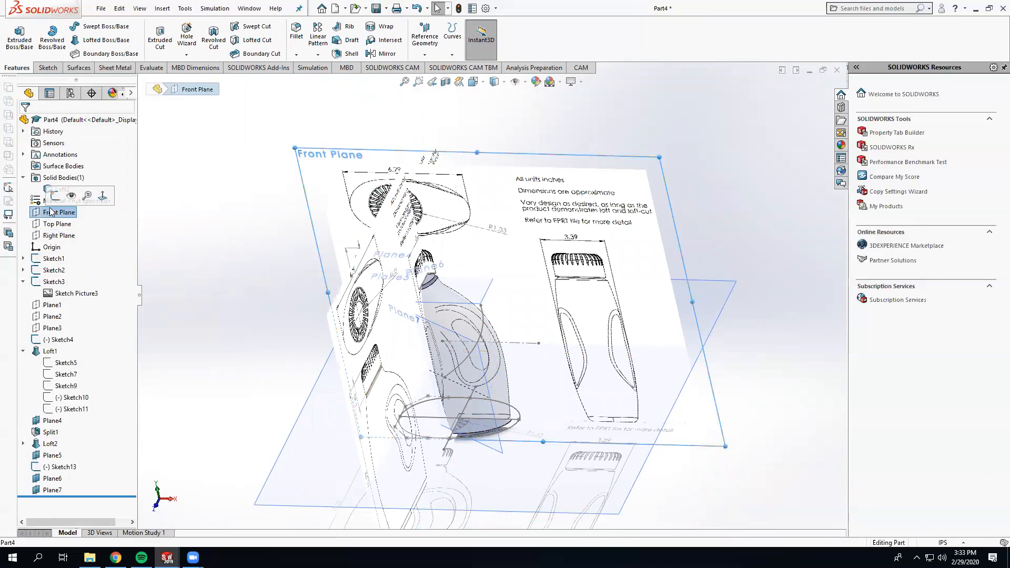
left_click(55, 195)
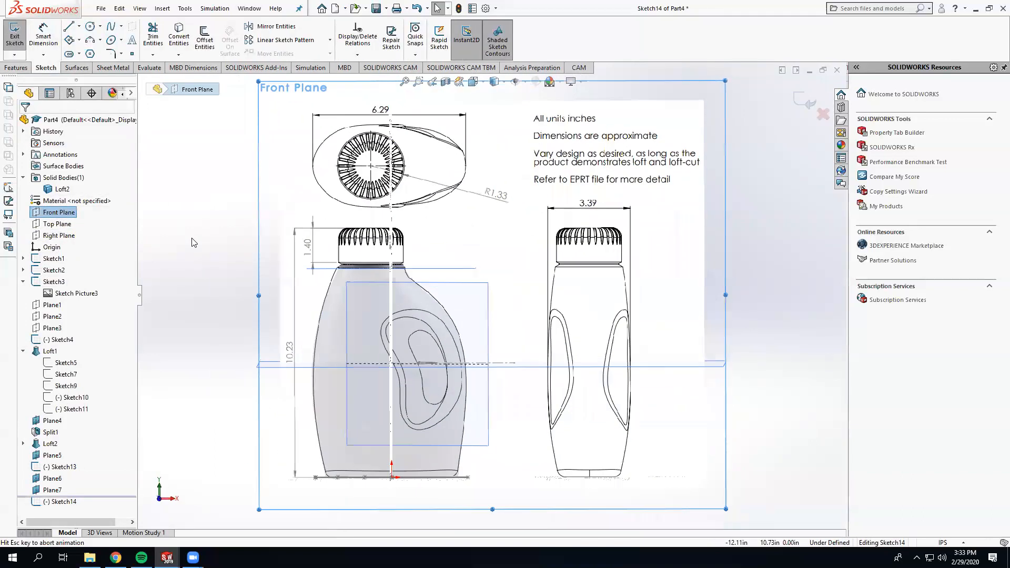
scroll(476, 392, "down", 5)
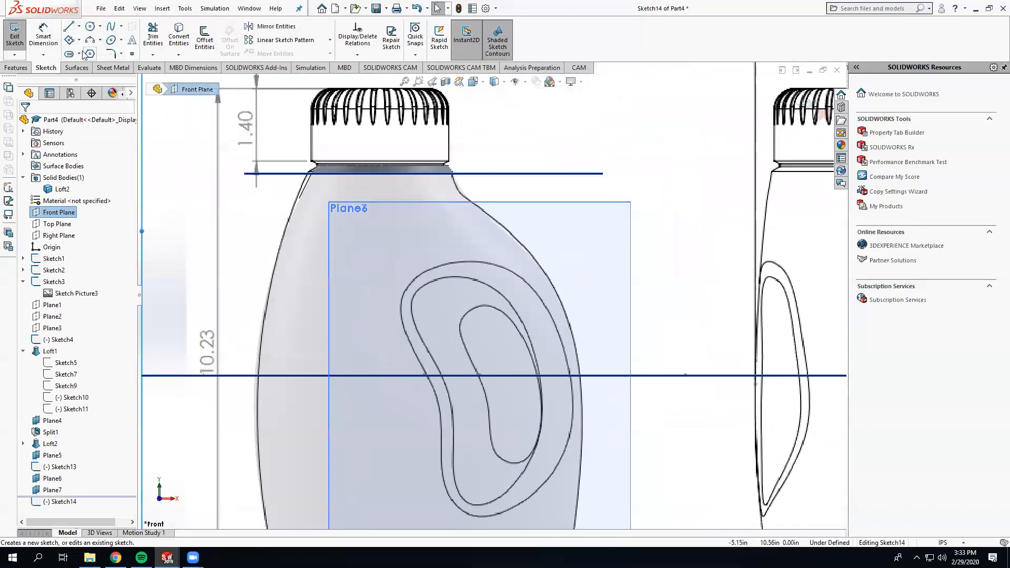
left_click(90, 27)
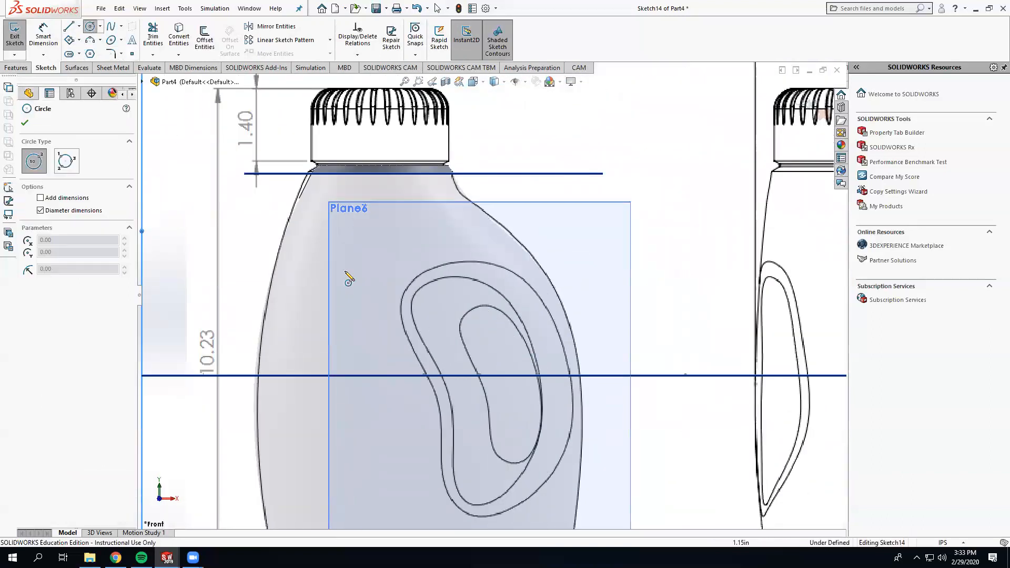
left_click(111, 27)
left_click(481, 306)
left_click(462, 318)
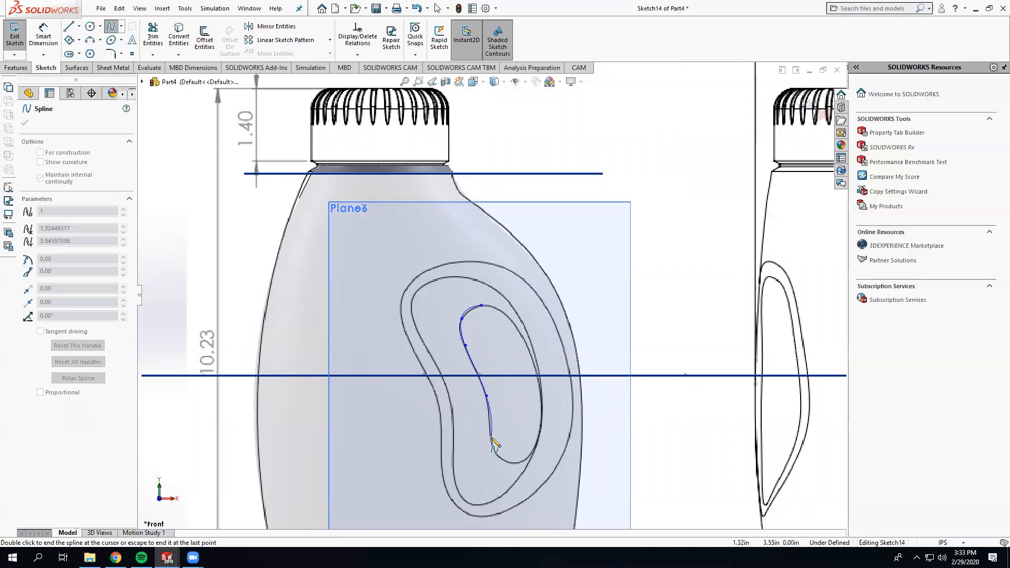
double_click(504, 459)
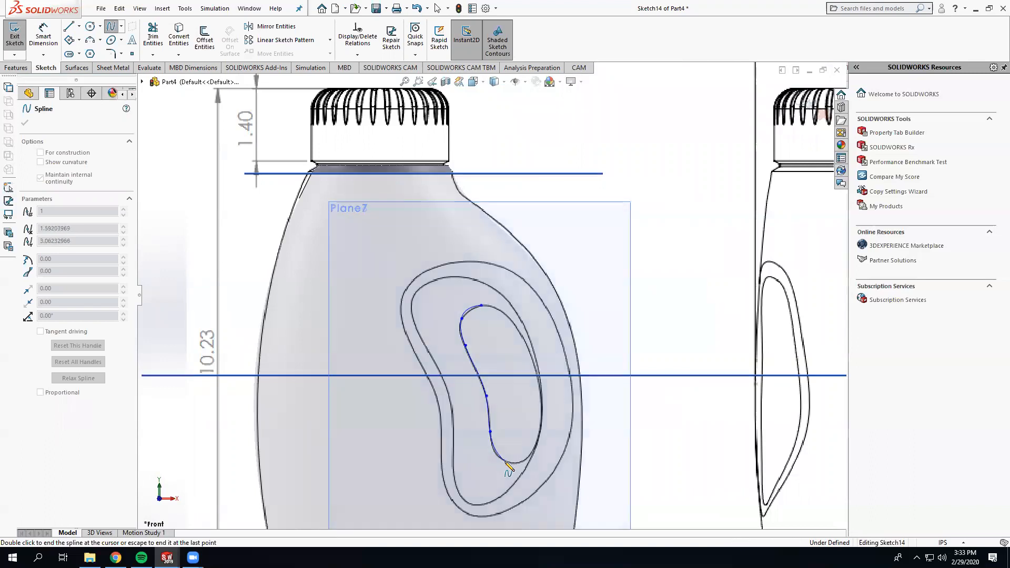
key("Escape")
key("ctrl+z")
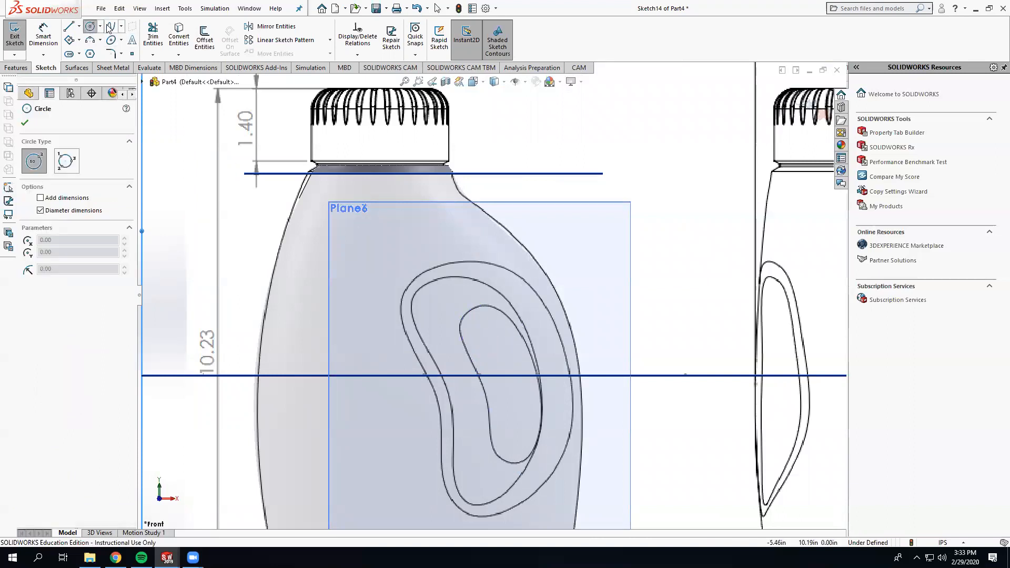
Draw a perimeter circle about 1.04 in in diameter matching the upper end of the innermost handle outline
left_click(100, 26)
left_click(105, 46)
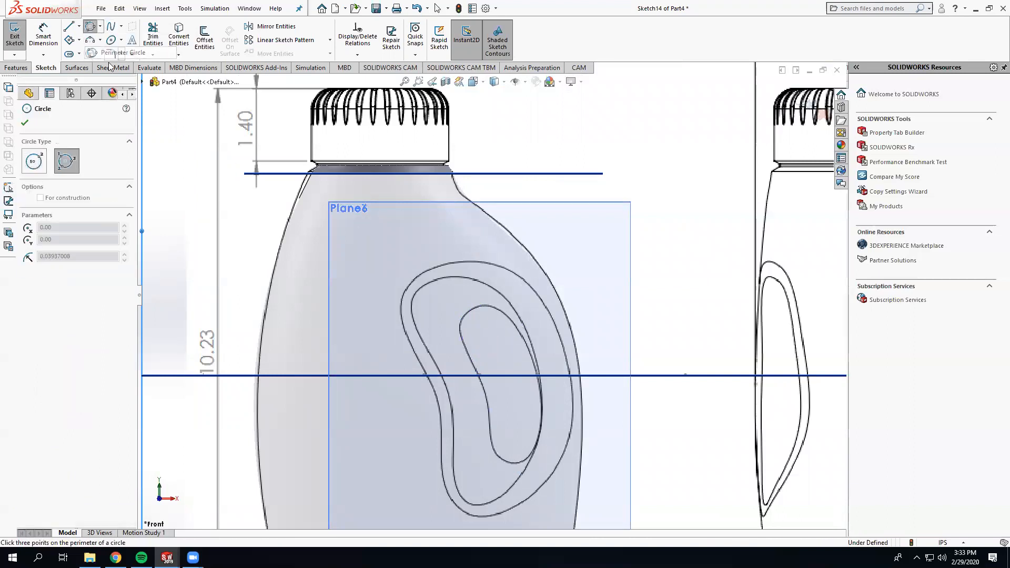
left_click(460, 333)
left_click(509, 320)
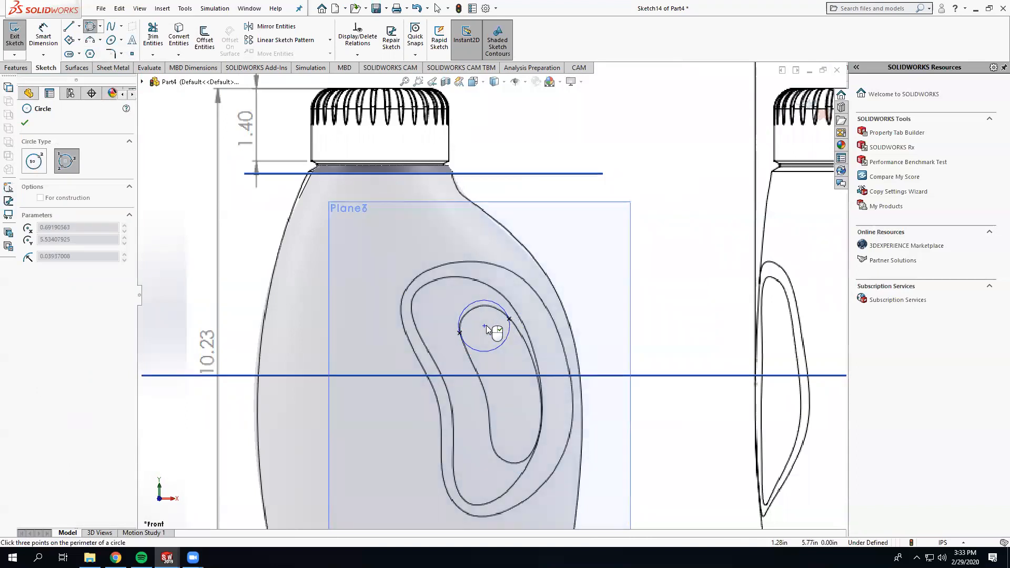
left_click(506, 351)
key("Escape")
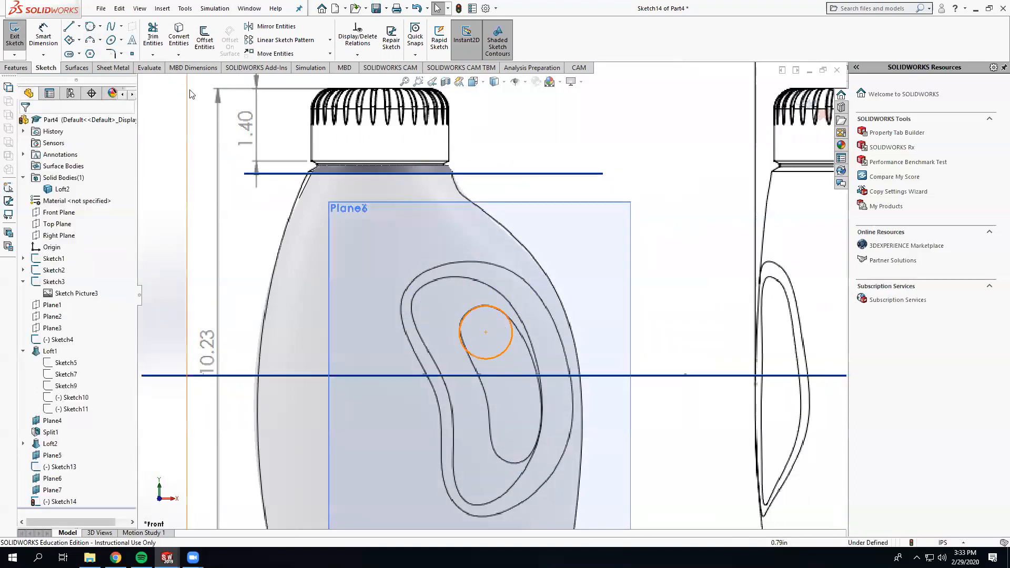
Draw a smaller perimeter circle matching the rounded lower end of the innermost handle outline
left_click(92, 29)
scroll(518, 471, "down", 3)
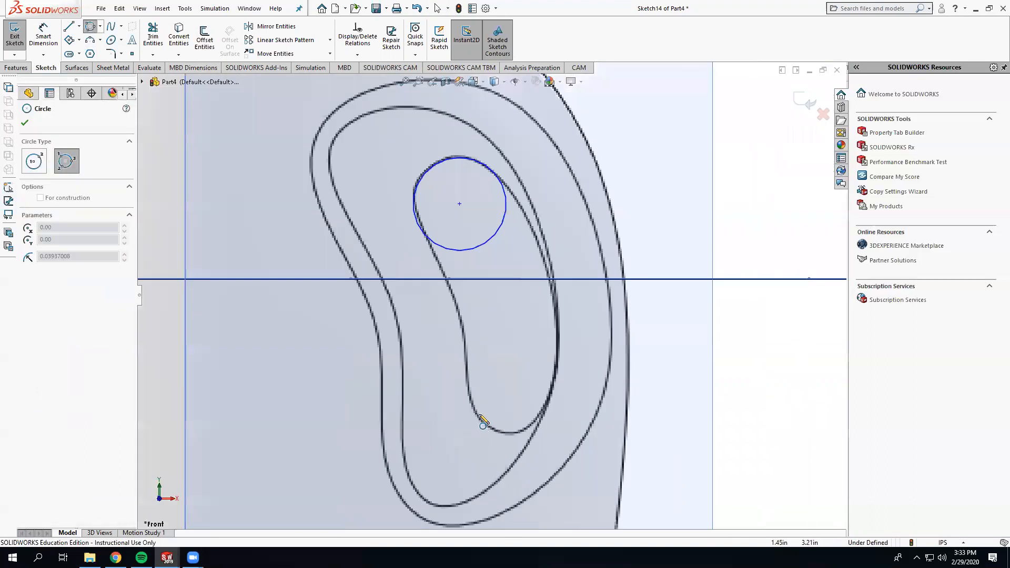
left_click(476, 412)
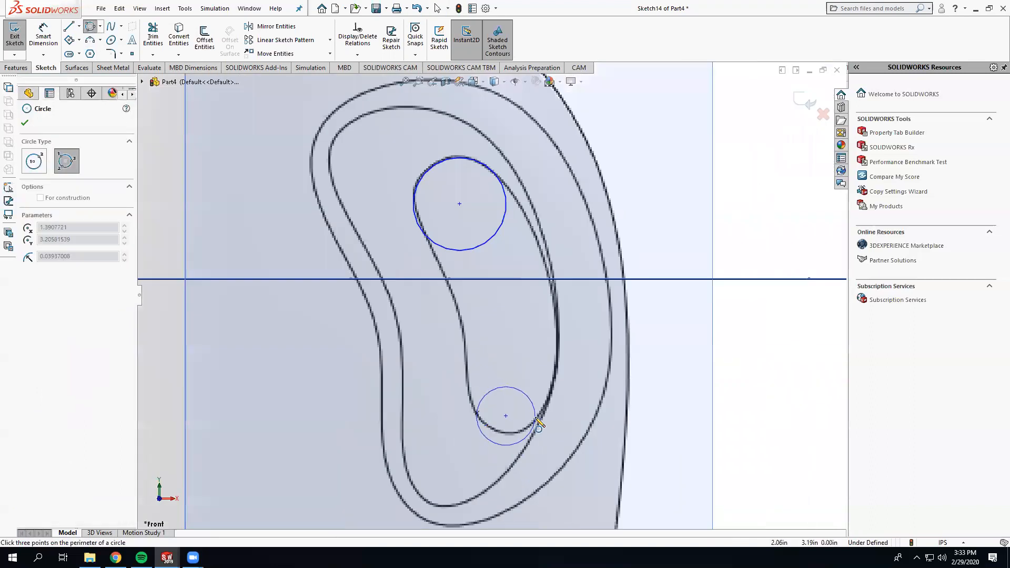
left_click(541, 384)
key("Escape")
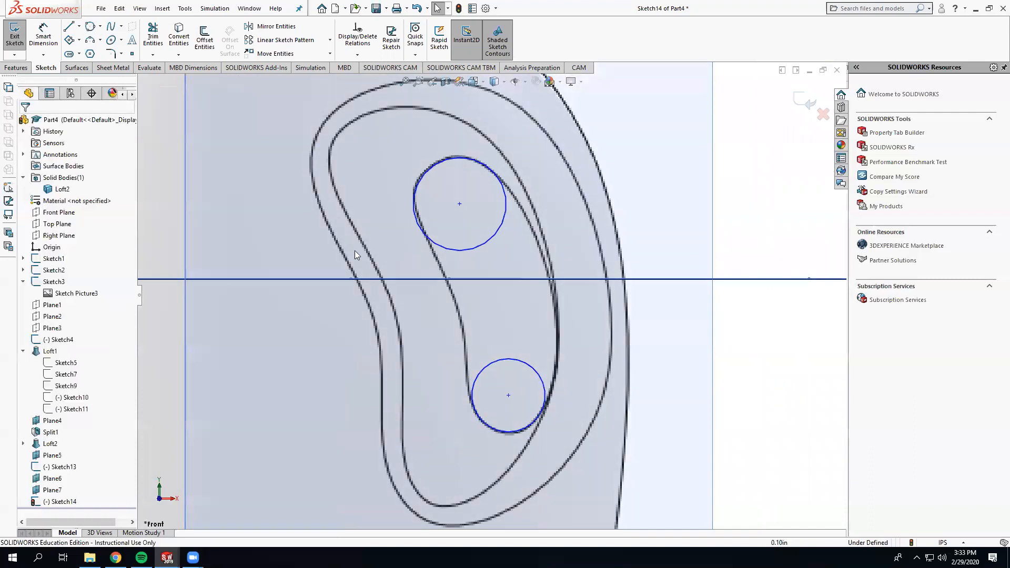
Lock the upper circle in place with a Fix relation
key("z")
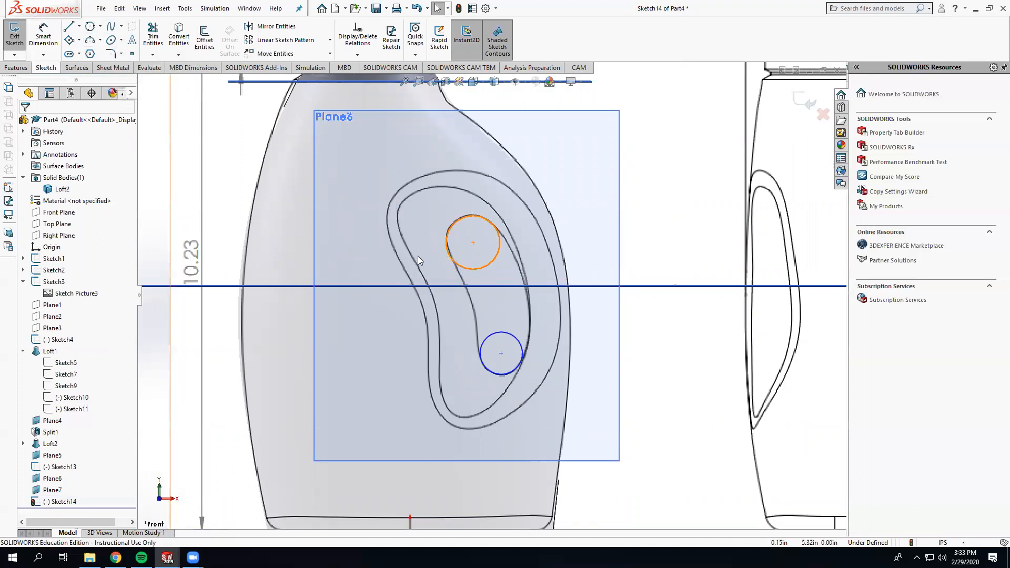
left_click(100, 40)
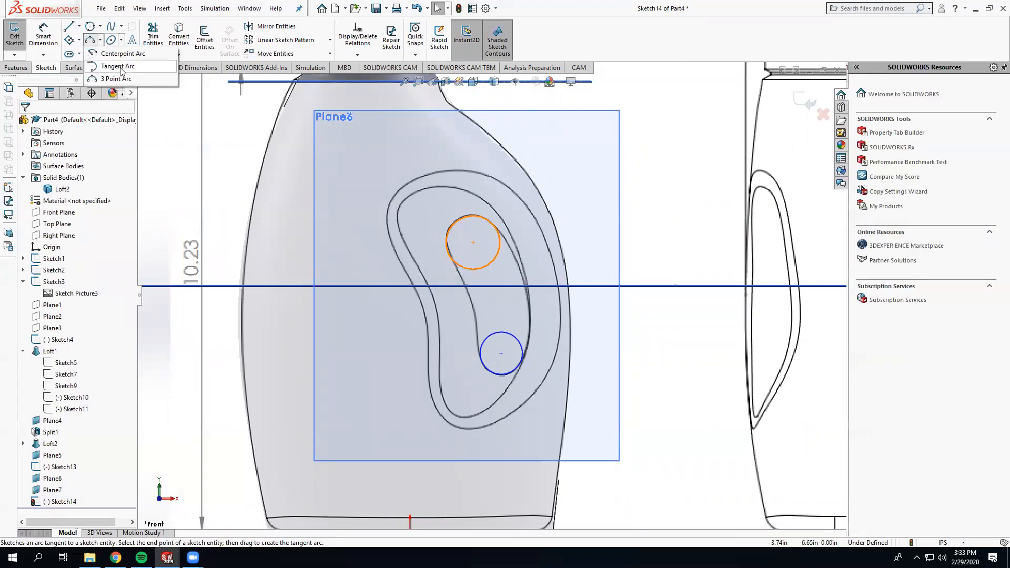
left_click(492, 219)
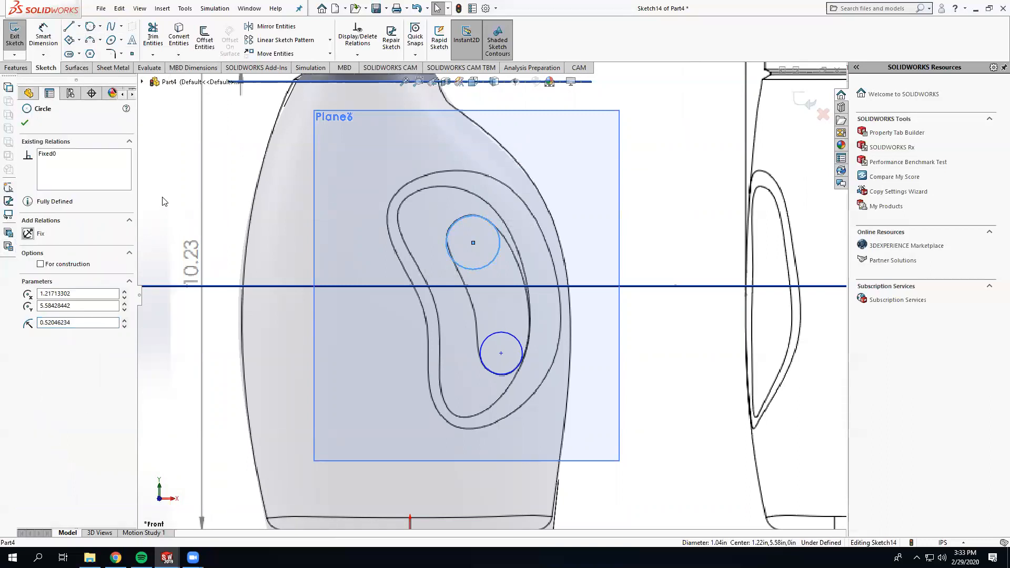
Lock the lower circle of the handle outline in place with a Fix relation
left_click(163, 200)
left_click(513, 335)
left_click(29, 234)
left_click(191, 194)
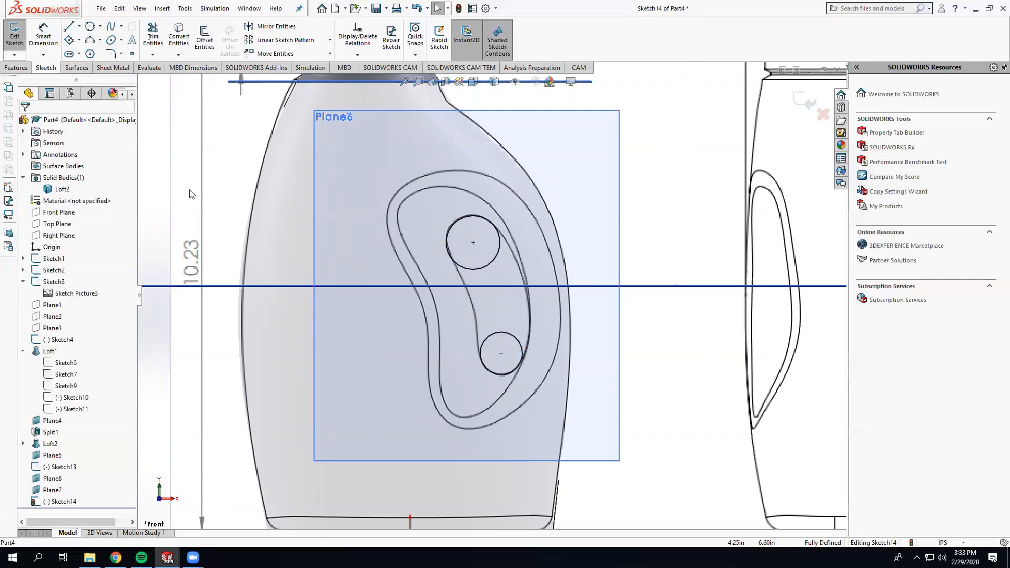
Draw a three-point arc beside the two circles, roughly following the left edge of the innermost handle outline
left_click(91, 41)
left_click(375, 251)
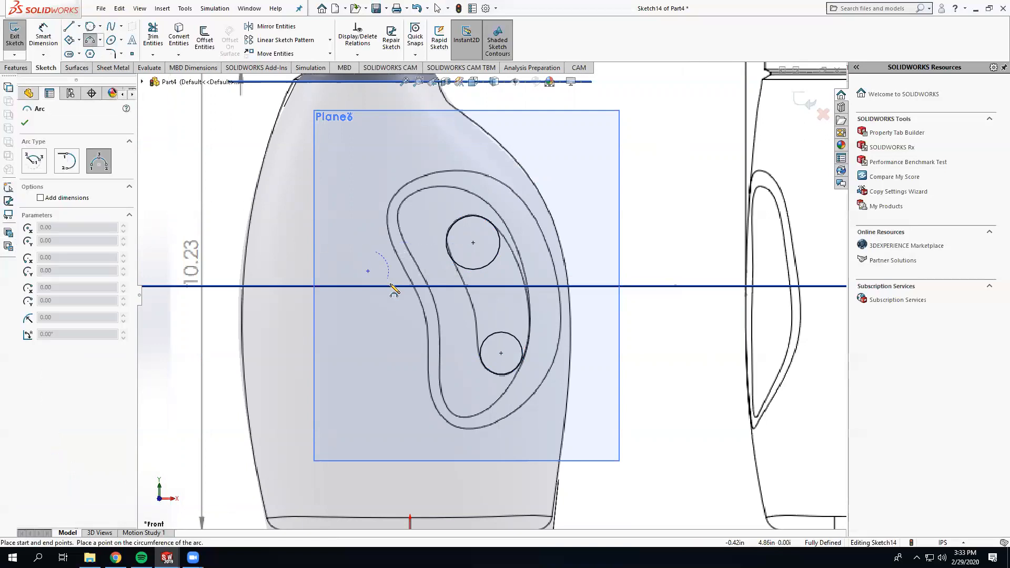
left_click(413, 367)
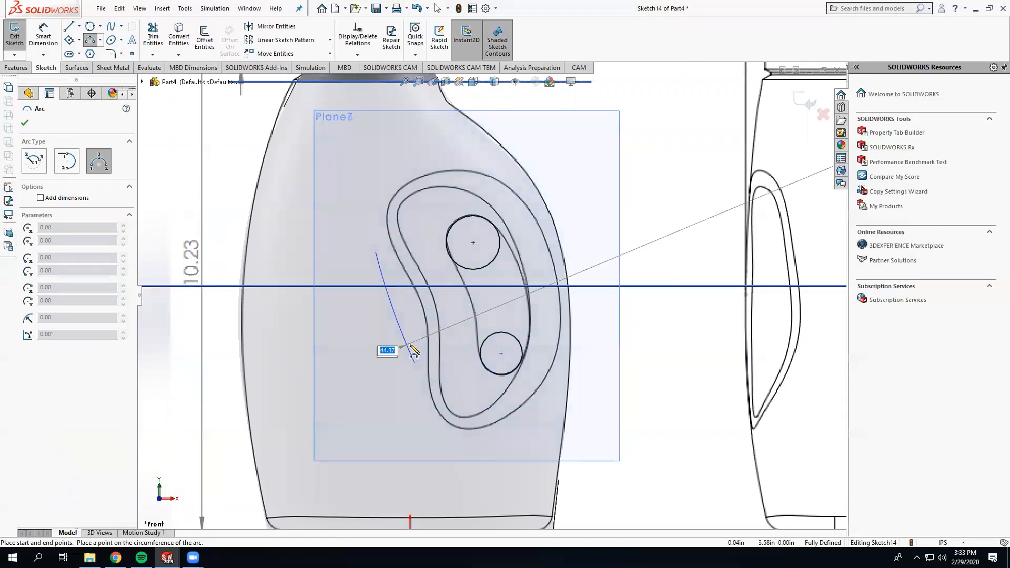
left_click(413, 352)
key("Escape")
left_click(415, 356)
key("Escape")
Make the left arc's lower endpoint coincident with the lower circle and the arc tangent to that circle
left_click(416, 363)
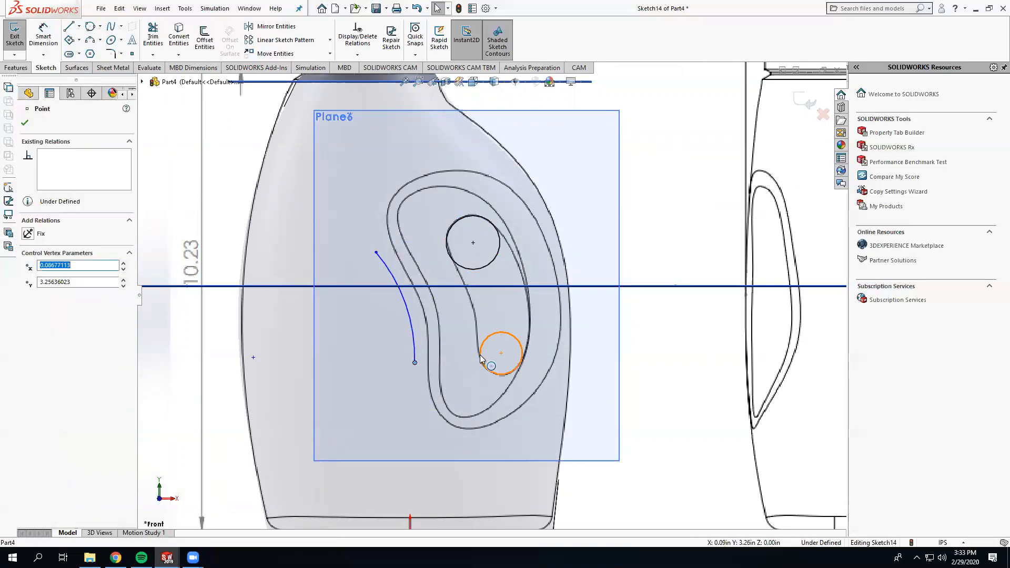
left_click(479, 359, "ctrl")
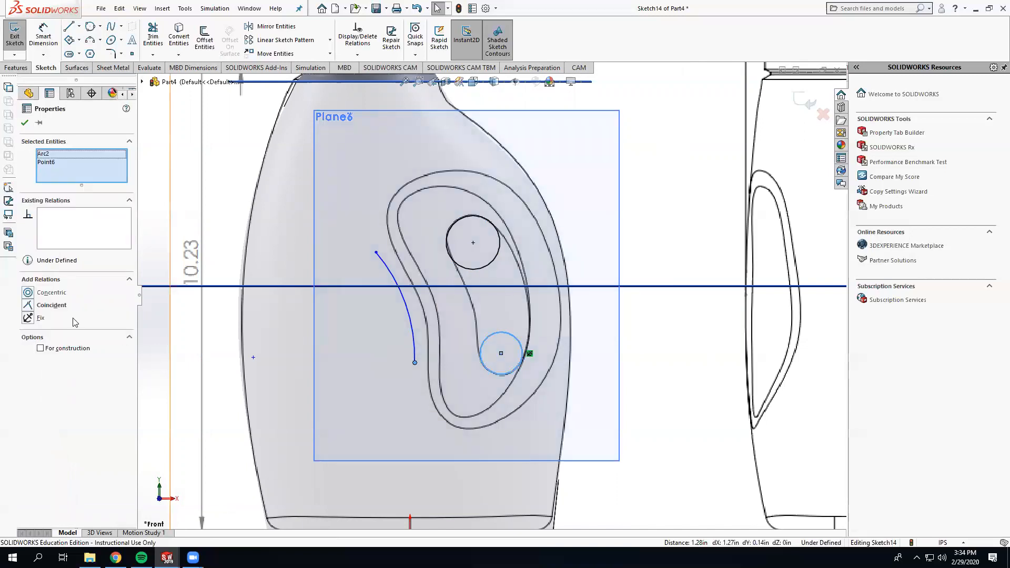
left_click(28, 305)
key("Escape")
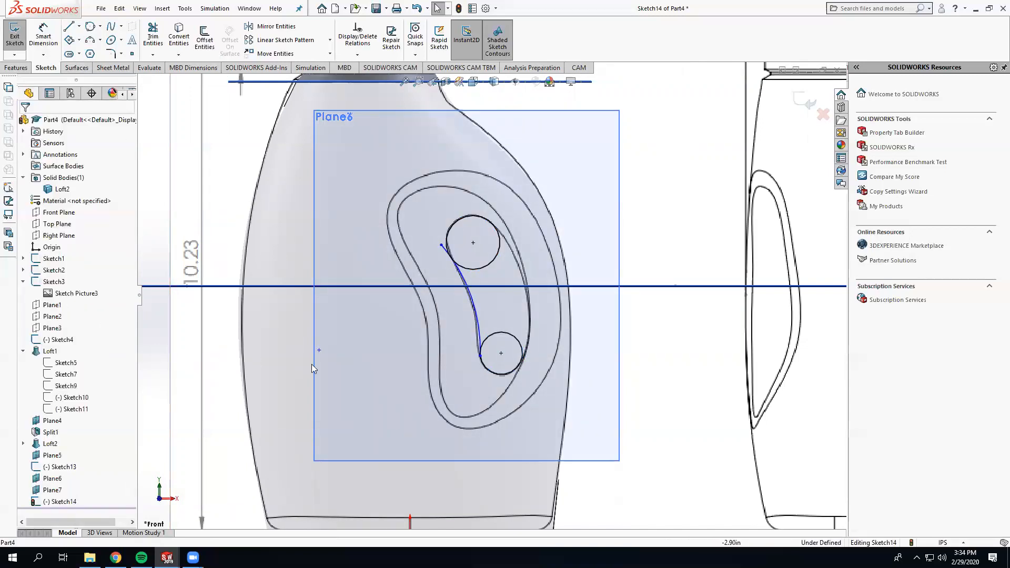
scroll(498, 327, "down", 5)
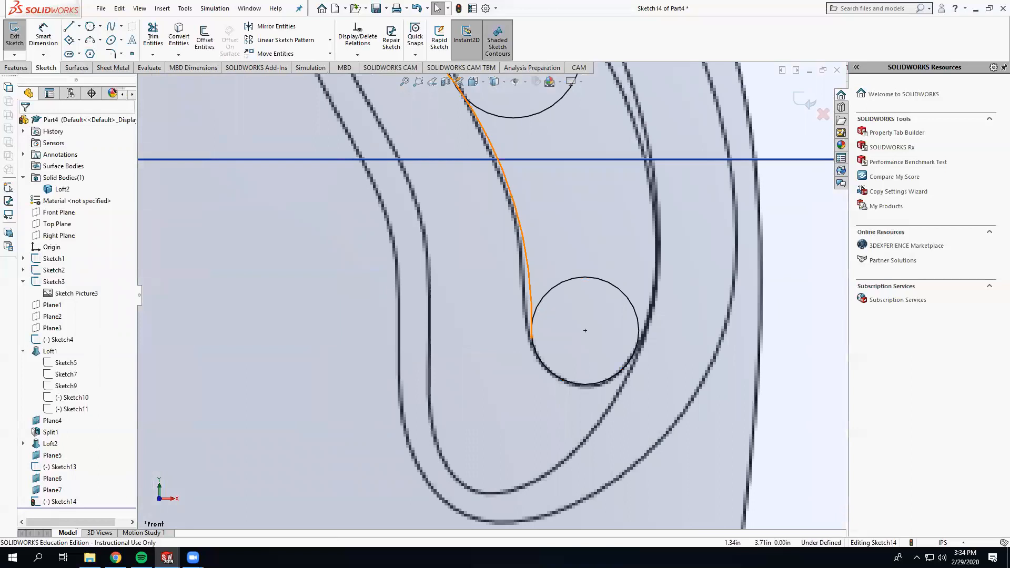
left_click(531, 301)
left_click(539, 302, "ctrl")
left_click(27, 307)
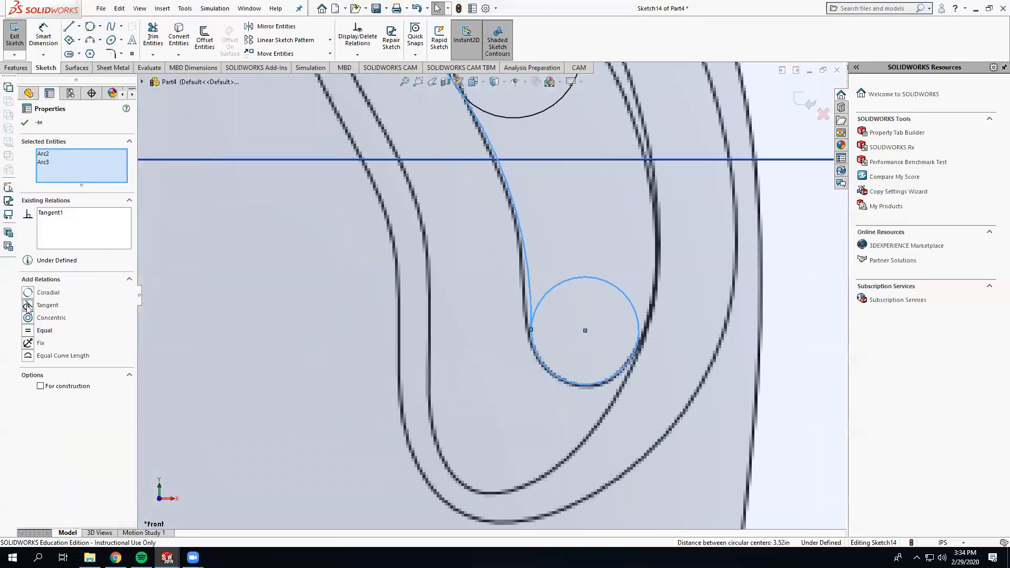
left_click(348, 337)
scroll(420, 227, "up", 3)
scroll(422, 161, "down", 3)
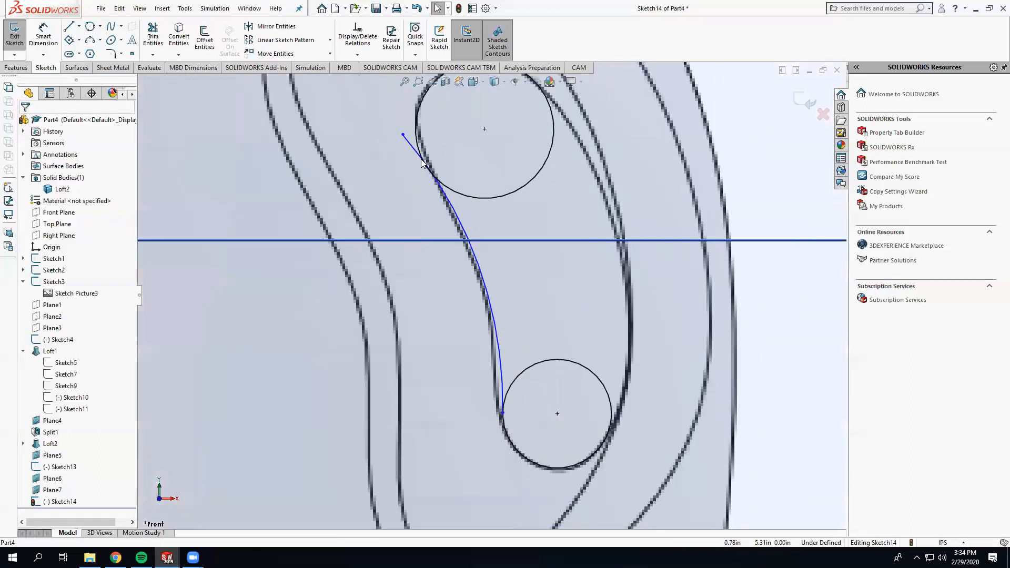
Make the left arc's upper endpoint coincident with the upper circle and slide it along the circle towards the outline
left_click(403, 135)
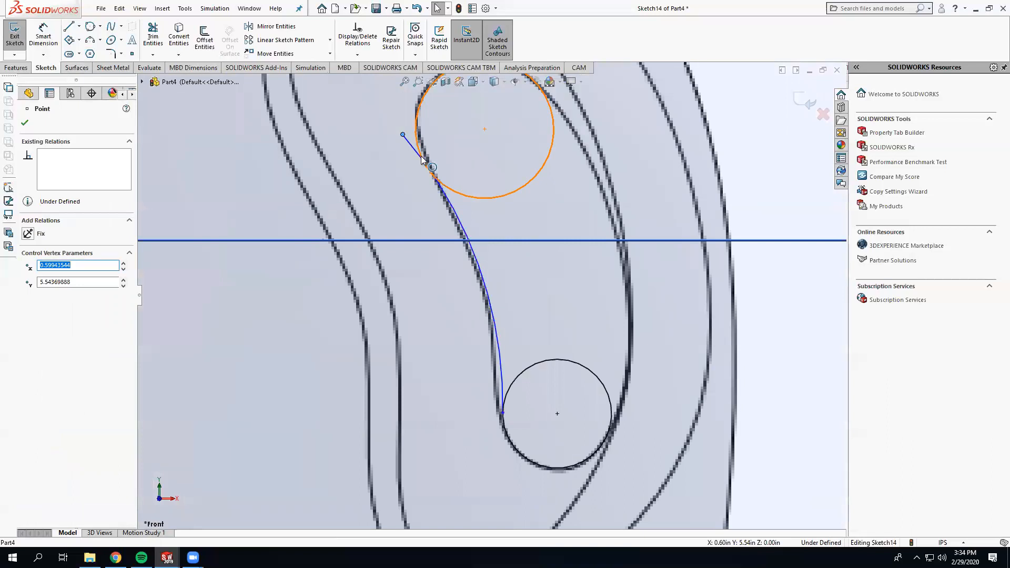
scroll(441, 210, "down", 5)
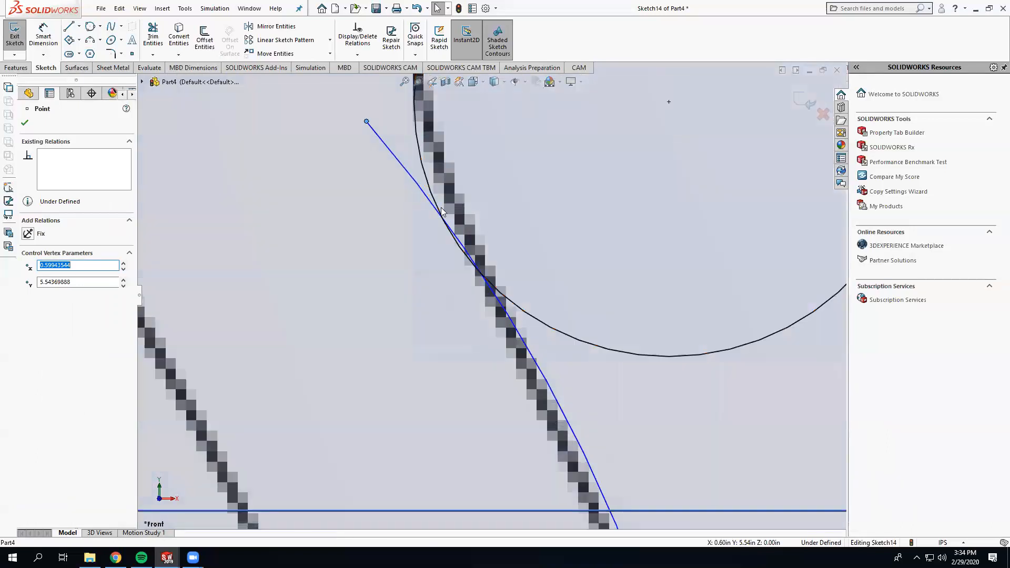
left_click(441, 211, "ctrl")
left_click(30, 305)
left_click(307, 216)
left_click_drag(416, 123, 449, 257)
left_click(506, 331)
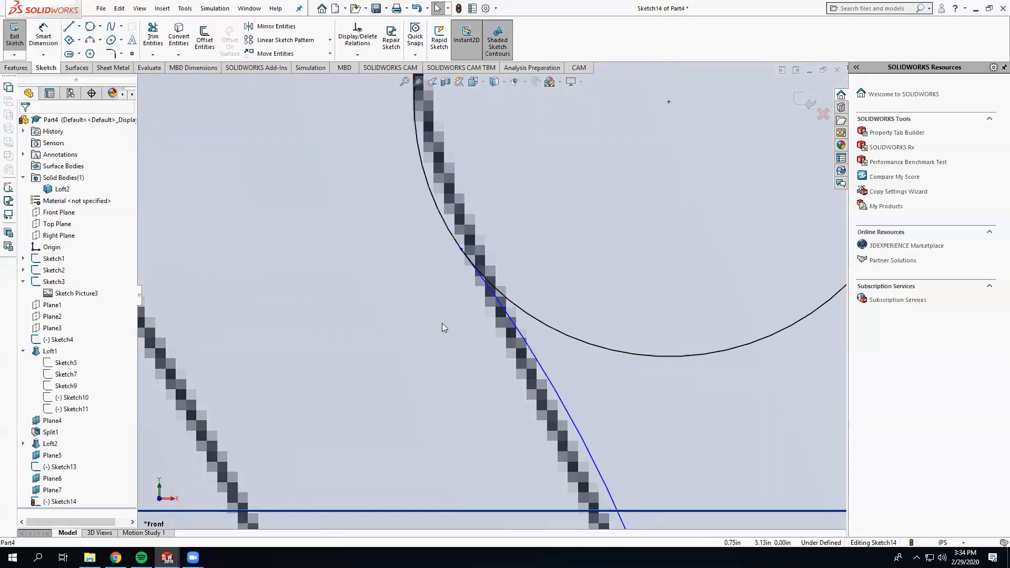
Make the left arc tangent to the upper circle and adjust it to match the traced outline
left_click(522, 327)
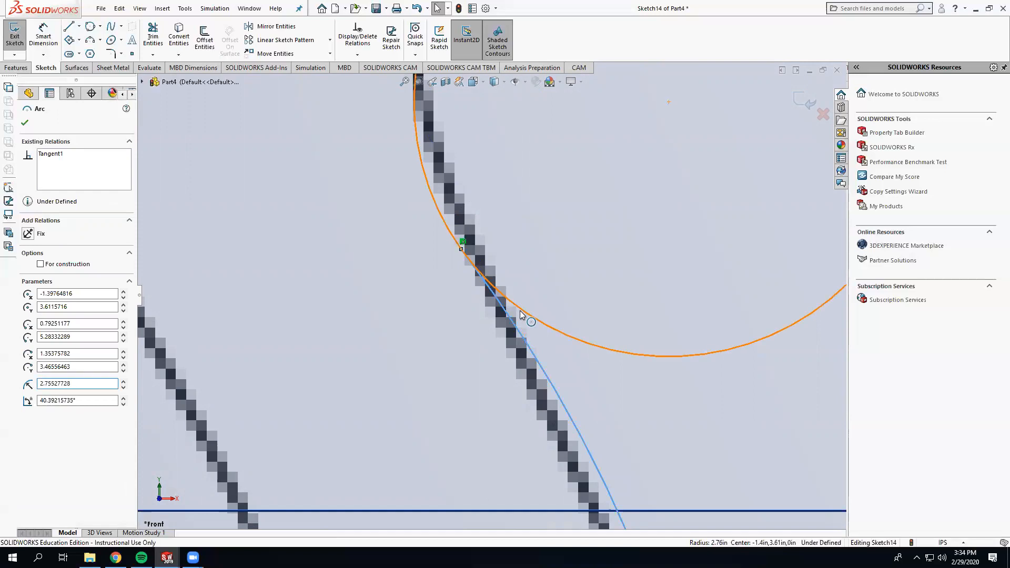
left_click(520, 312, "ctrl")
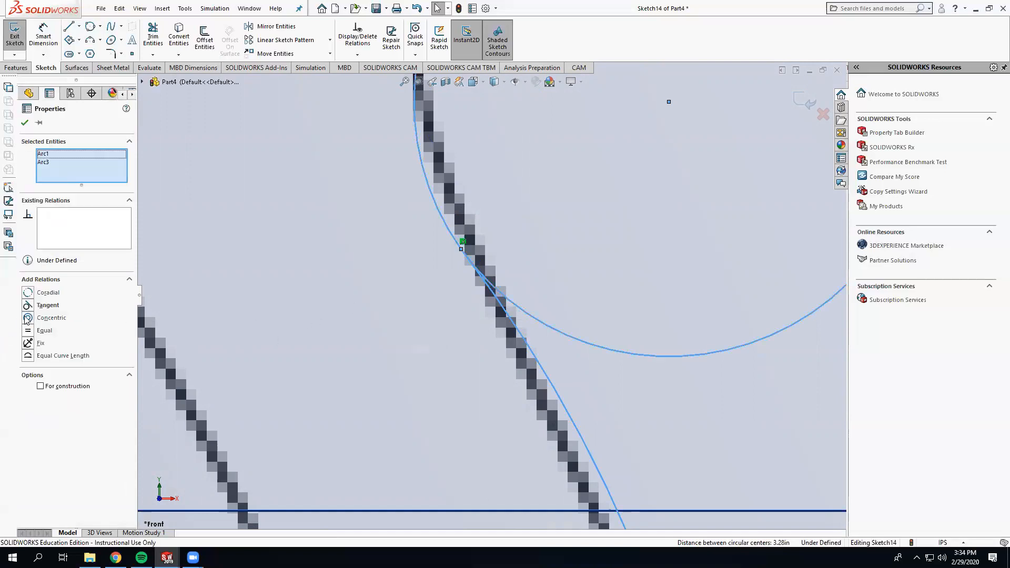
left_click(331, 320)
scroll(399, 350, "up", 5)
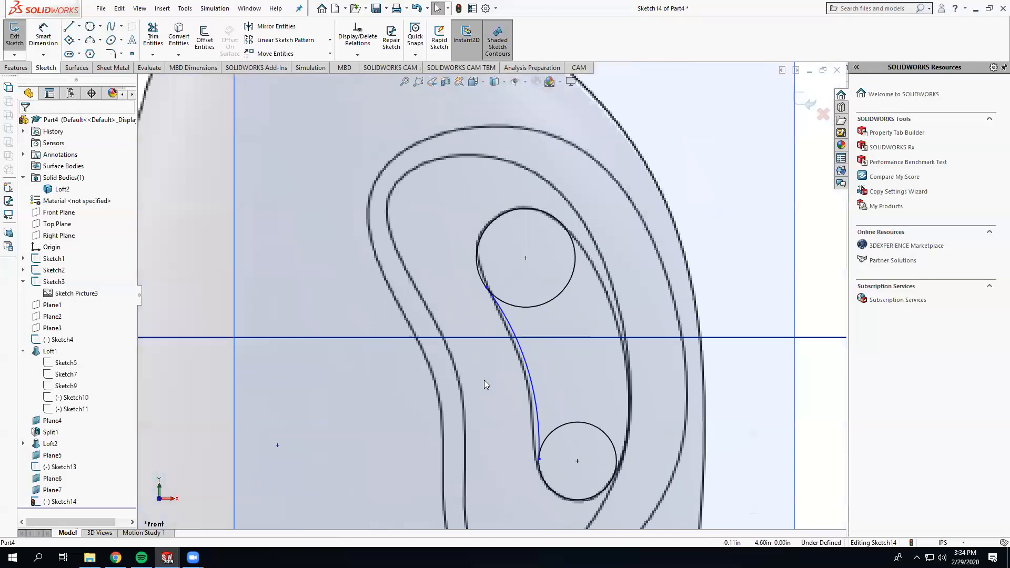
left_click(526, 377)
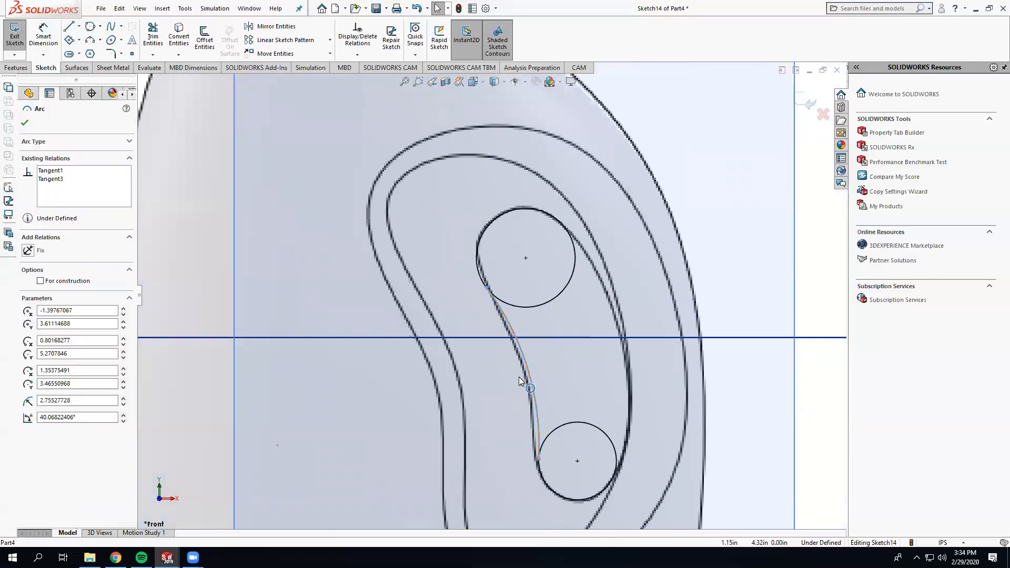
left_click(474, 369)
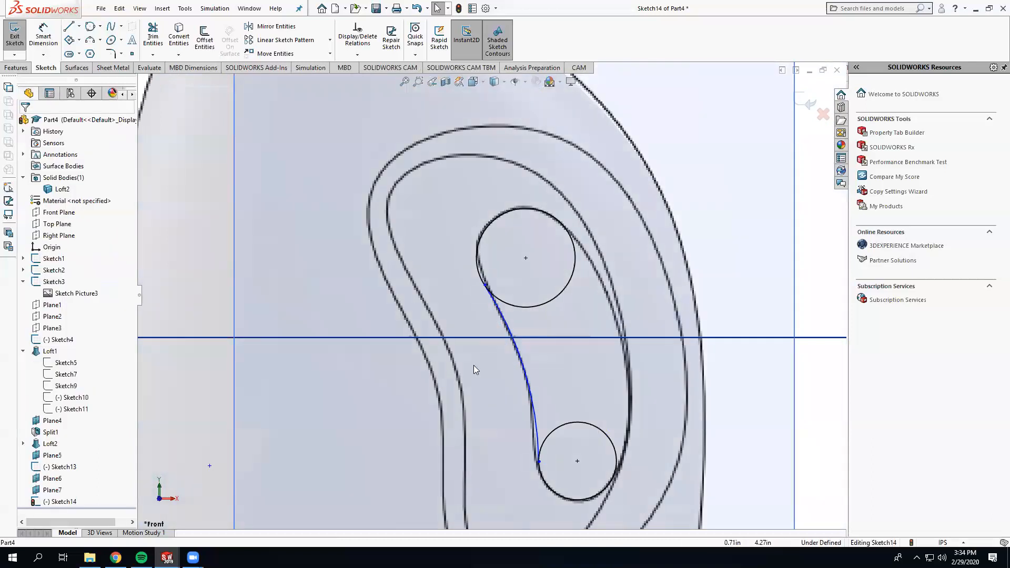
Draw a second three-point arc beyond the right edge of the innermost handle outline
left_click(90, 42)
left_click(613, 249)
left_click(684, 459)
left_click(681, 366)
key("Escape")
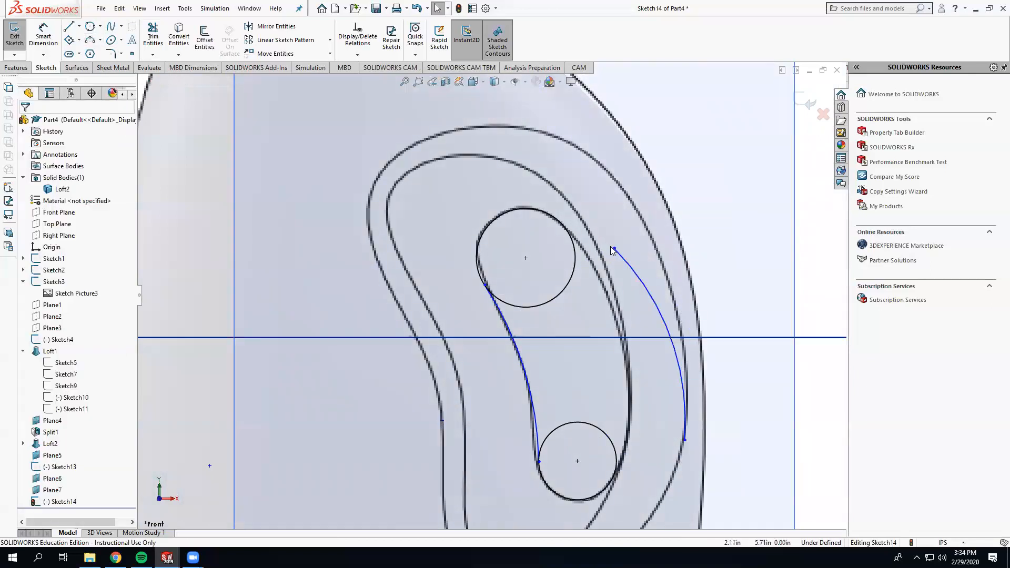
Make the right arc's endpoints coincident with the upper and lower circles
left_click(614, 247)
left_click(568, 236, "ctrl")
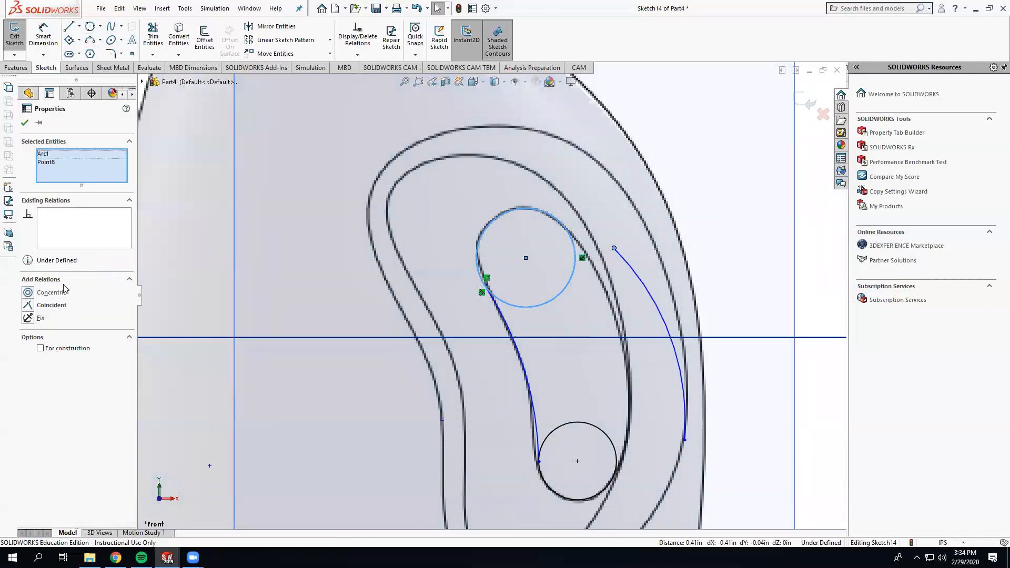
left_click(28, 305)
key("Escape")
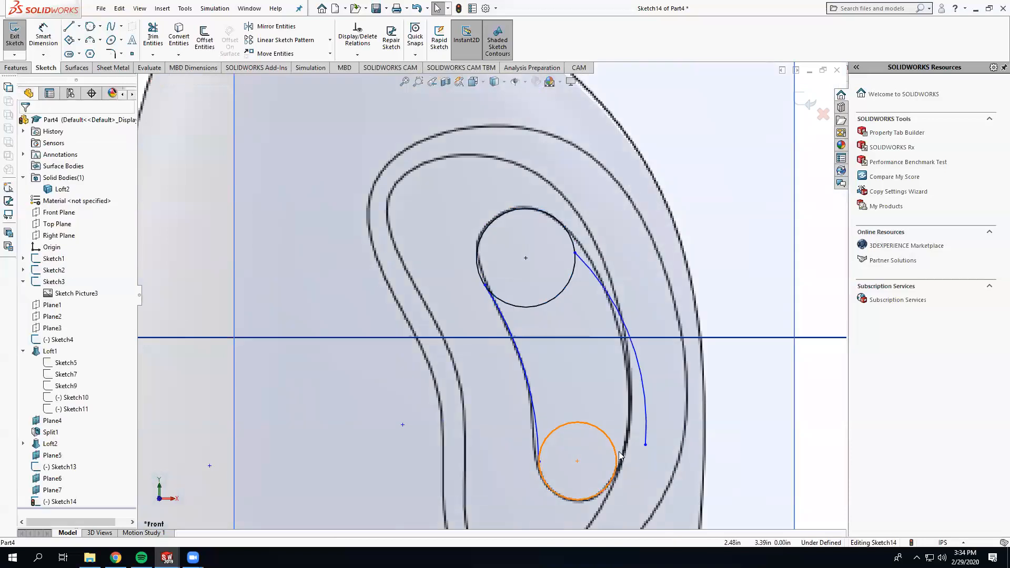
left_click(646, 445)
left_click(616, 466, "ctrl")
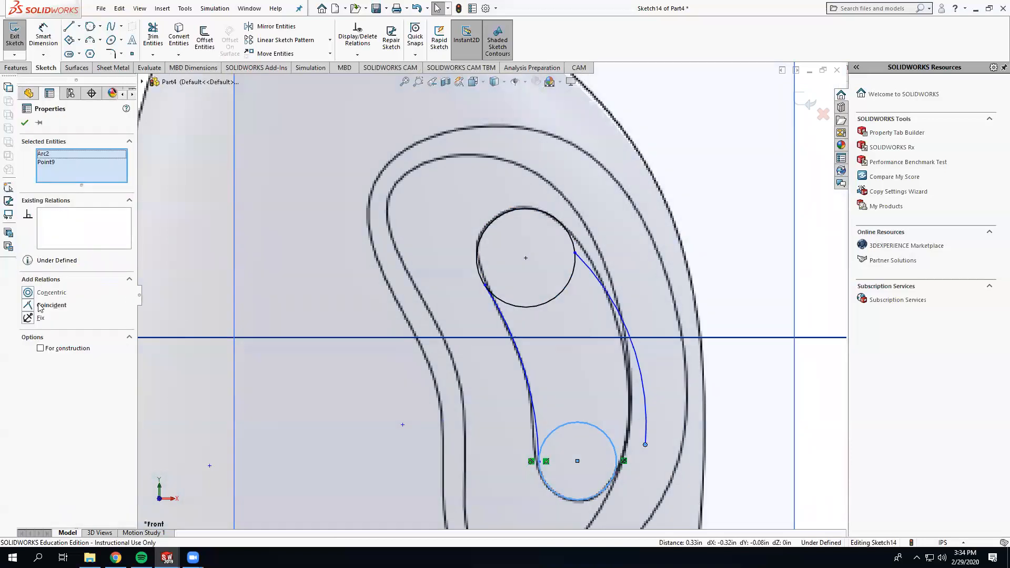
left_click(27, 305)
key("Escape")
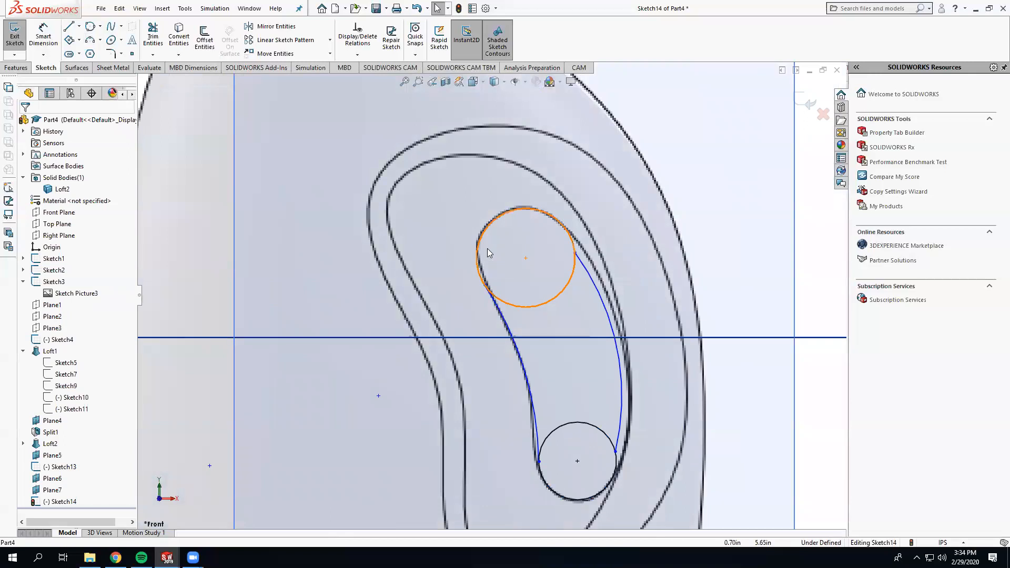
Make the right arc tangent to both the upper and lower circles
left_click(582, 265)
left_click(575, 244, "ctrl")
left_click(34, 305)
key("Escape")
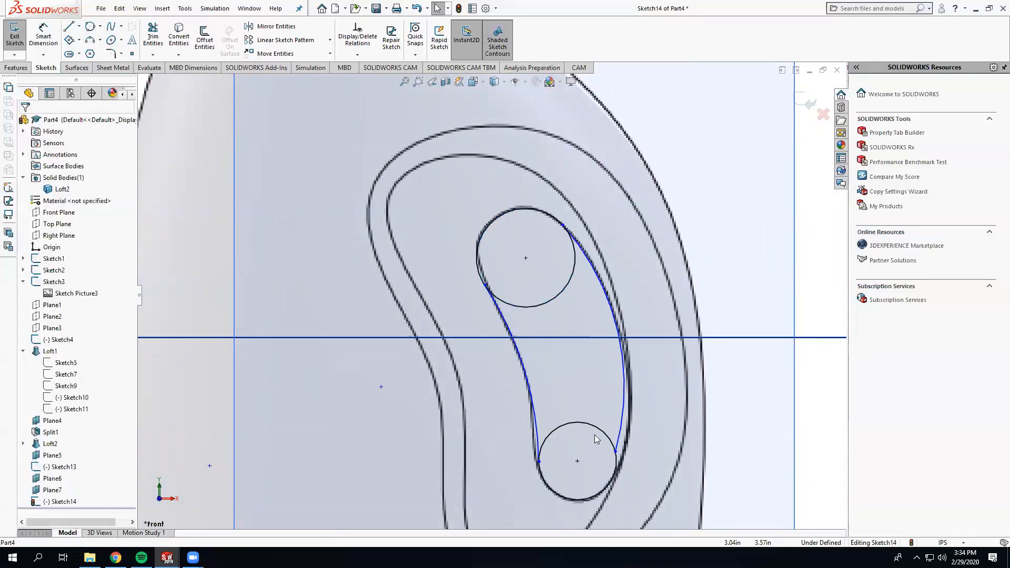
left_click(620, 421)
left_click(617, 470)
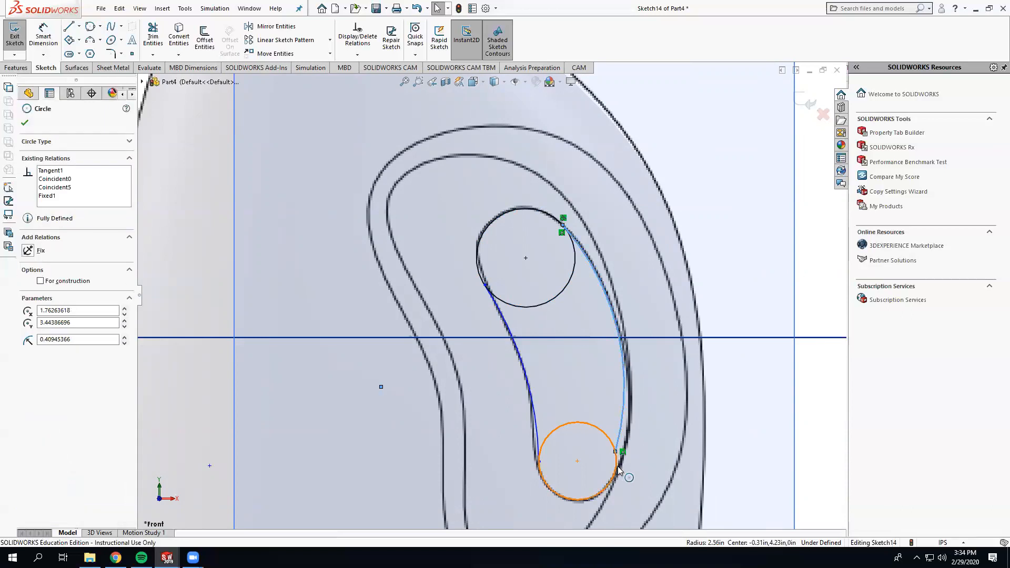
left_click(619, 470, "ctrl")
left_click(32, 307)
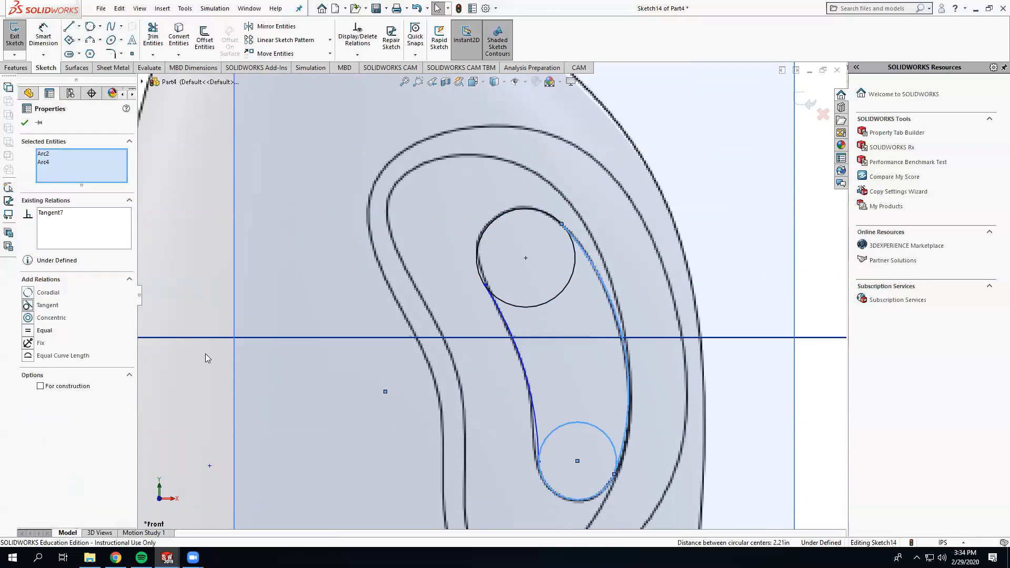
left_click(25, 124)
Trim away the inner portions of both circles to leave one closed profile, and exit the sketch
left_click(153, 36)
left_click(551, 301)
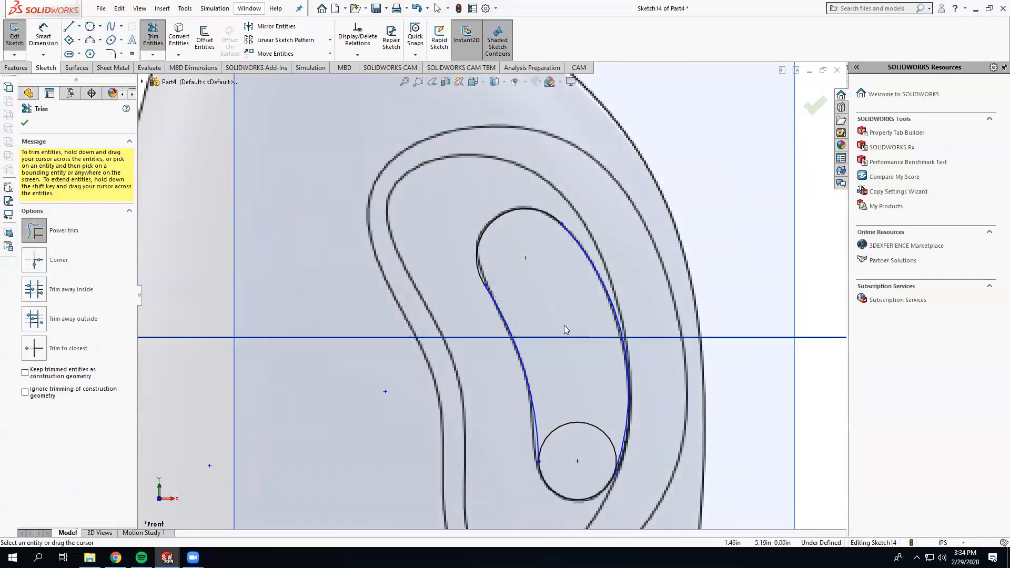
scroll(566, 437, "up", 4)
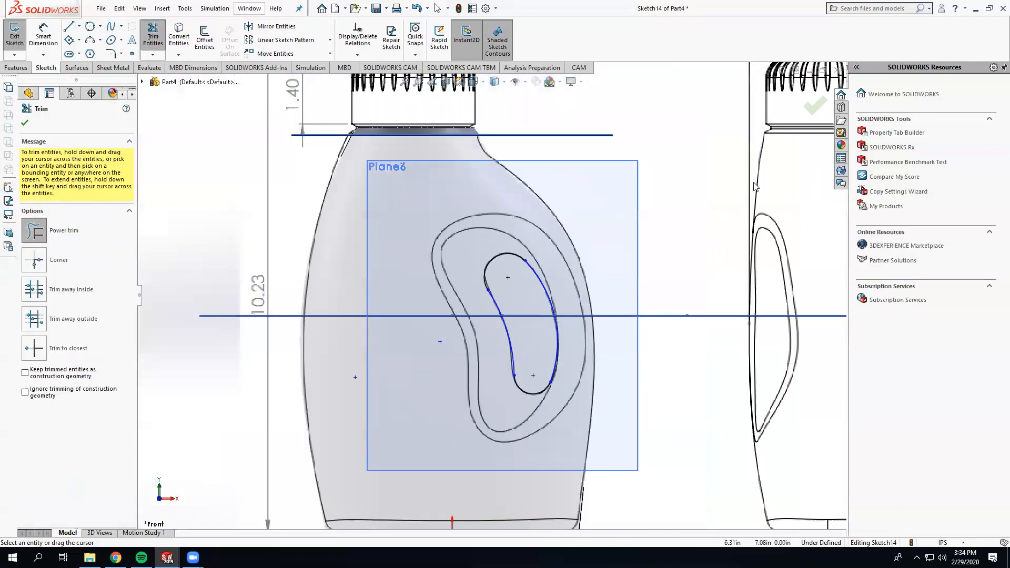
left_click(815, 106)
left_click(806, 105)
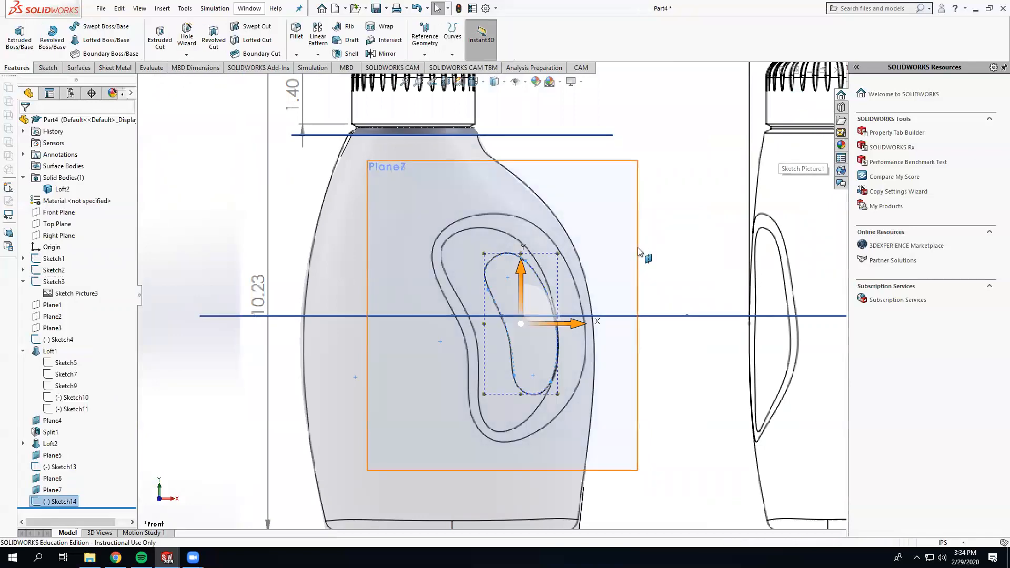
Open a new sketch on Plane6, the plane at one end of the guide arc
scroll(489, 294, "up", 3)
mouse_move(336, 327)
middle_mouse_down()
mouse_move(289, 349)
mouse_move(289, 338)
mouse_move(284, 350)
mouse_move(483, 304)
mouse_move(708, 231)
mouse_move(714, 249)
mouse_move(737, 223)
mouse_move(648, 183)
mouse_move(590, 211)
middle_mouse_up()
left_click(587, 209)
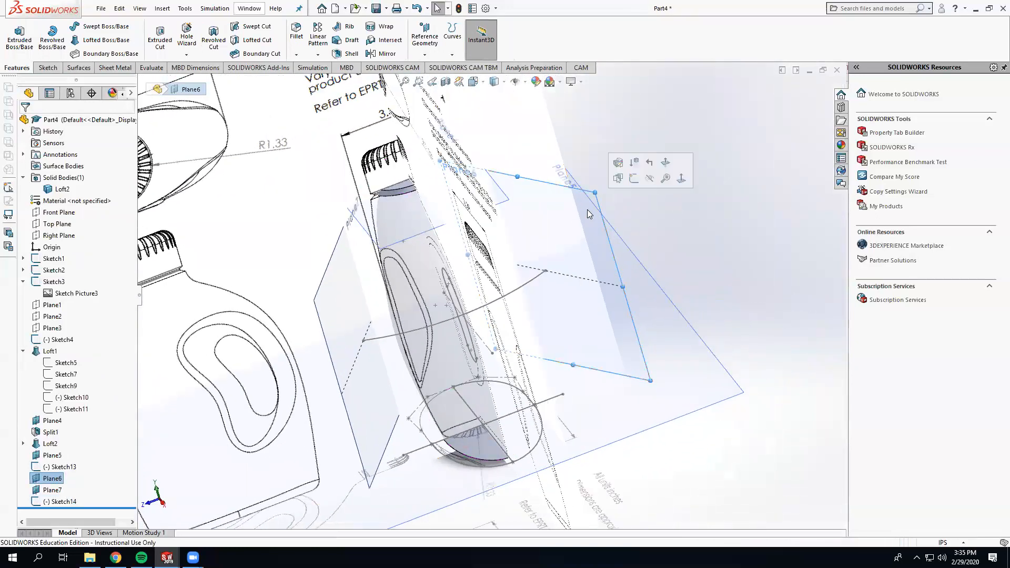
left_click(638, 180)
Offset the whole chain of the closed handle profile outwards by 0.40 in into the Plane6 sketch
left_click(204, 44)
middle_click_drag(473, 284, 509, 316)
left_click(463, 296)
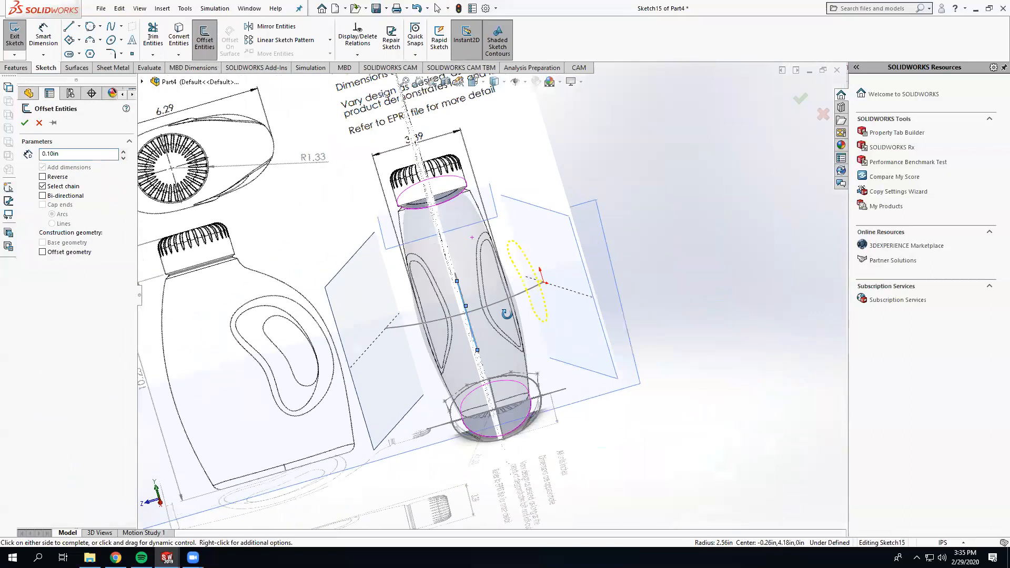
middle_click_drag(263, 172, 372, 131)
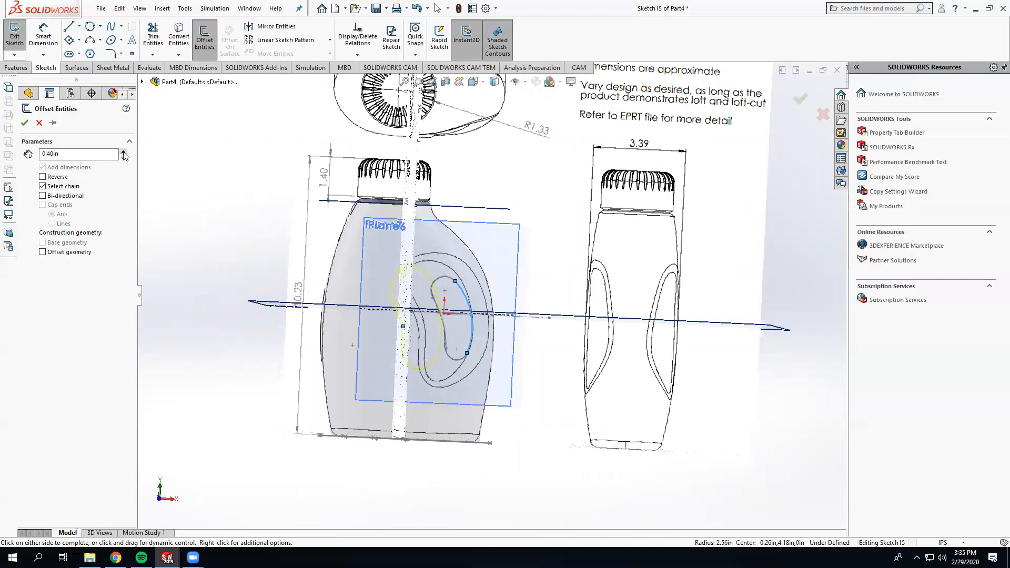
middle_click_drag(326, 294, 7, 189)
left_click(25, 126)
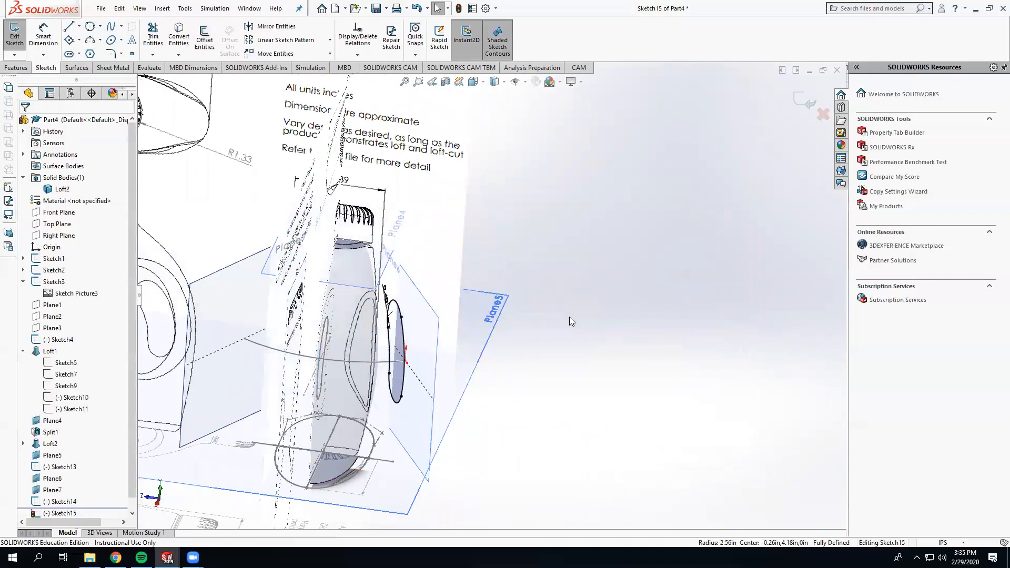
View the Plane6 sketch face-on to compare the offset profile with the handle outlines
middle_click_drag(475, 343, 377, 337)
scroll(376, 338, "down", 4)
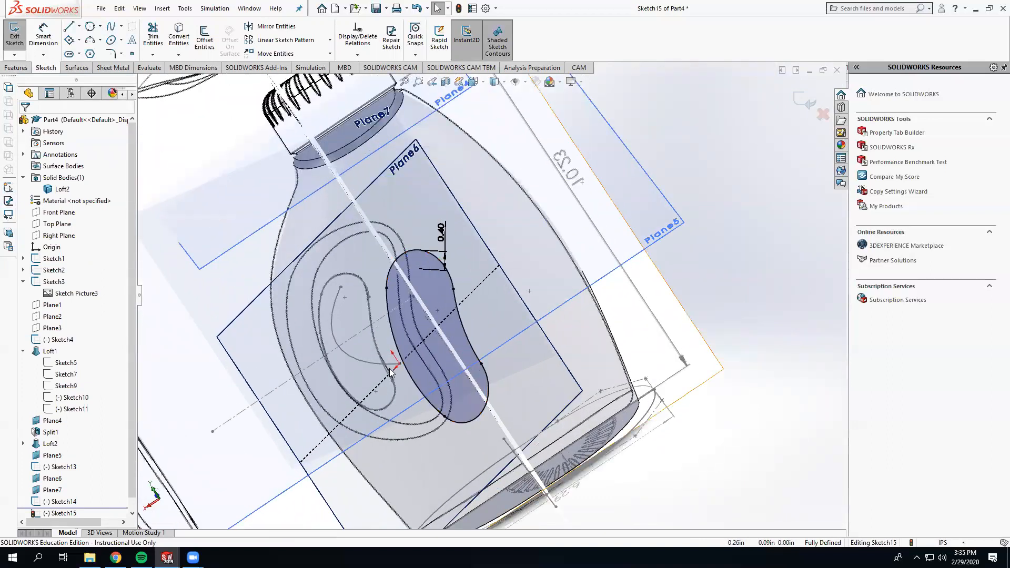
middle_click_drag(413, 378, 380, 383)
key("ctrl+8")
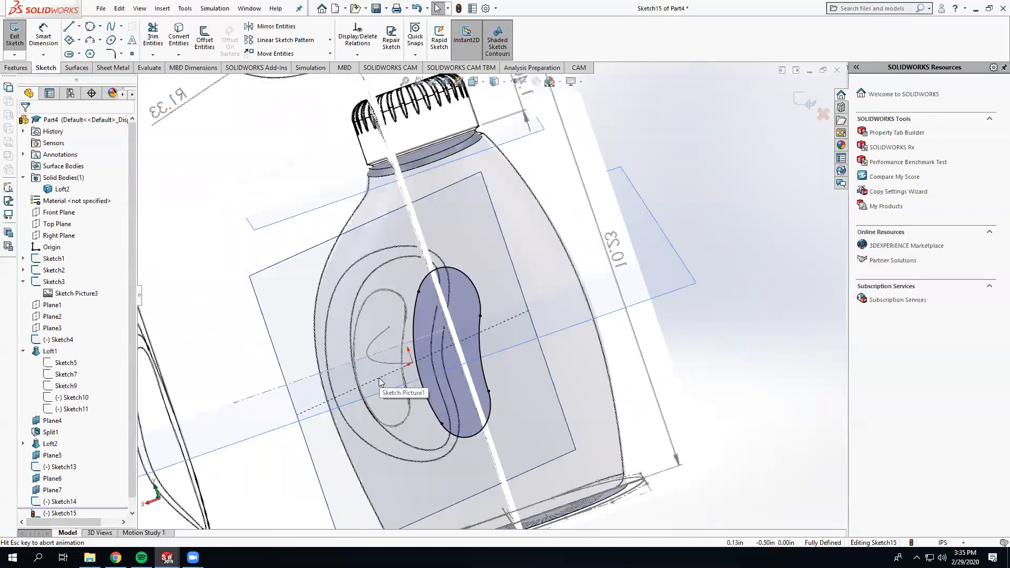
scroll(379, 378, "down", 5)
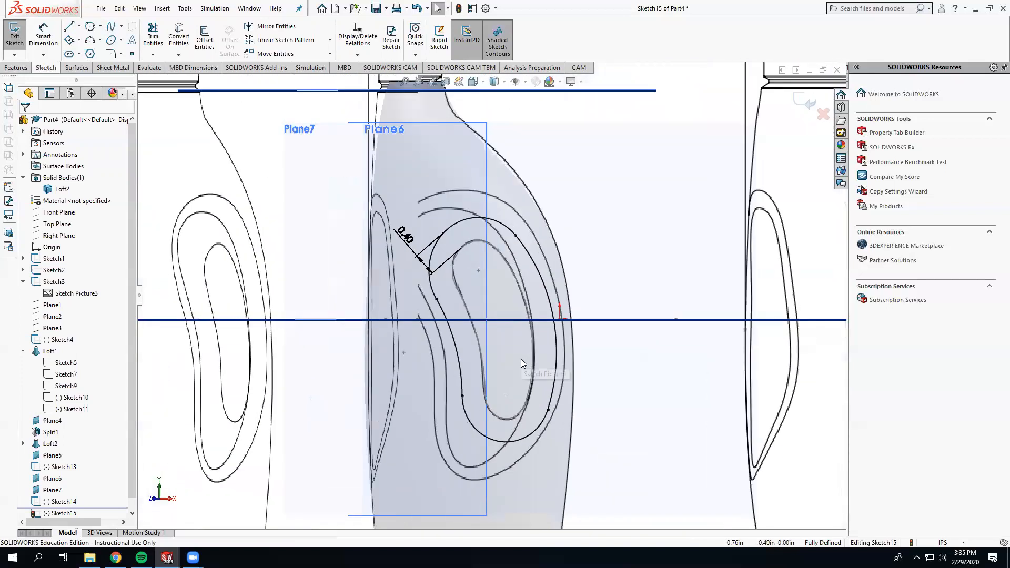
Delete all the offset relations from the handle profile in the Plane6 sketch
left_click(457, 342)
scroll(495, 297, "up", 4)
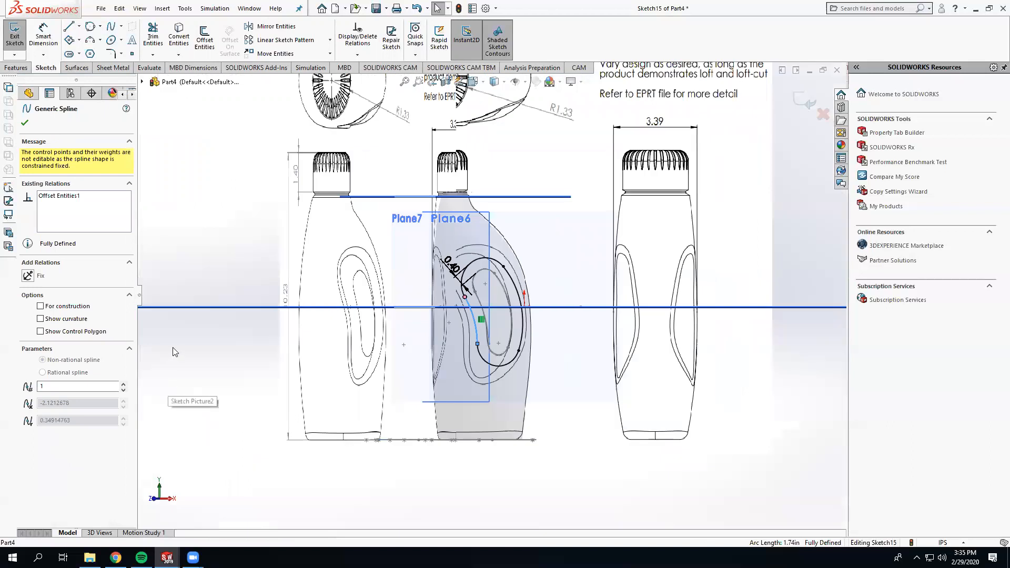
left_click(175, 352)
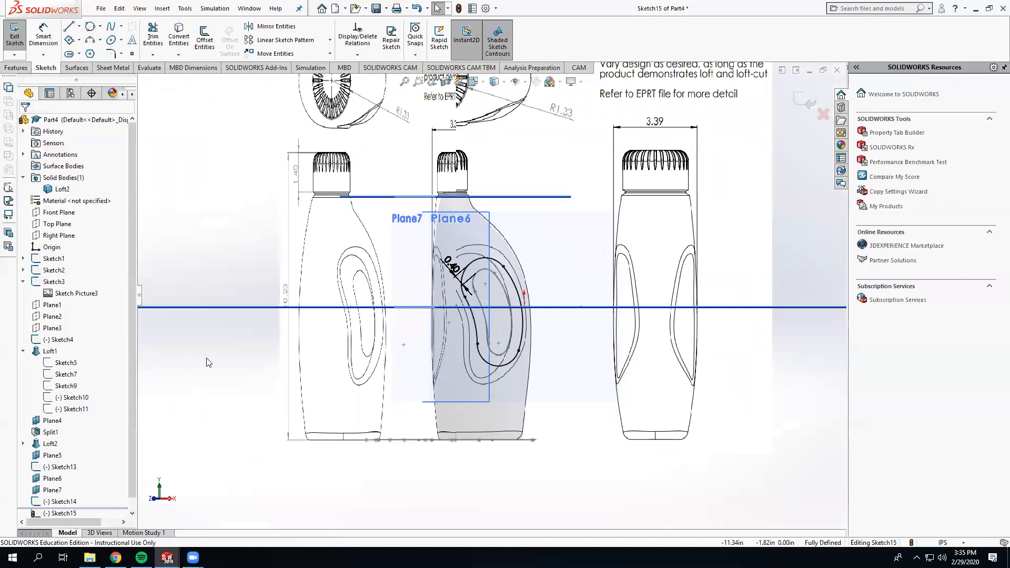
left_click(367, 51)
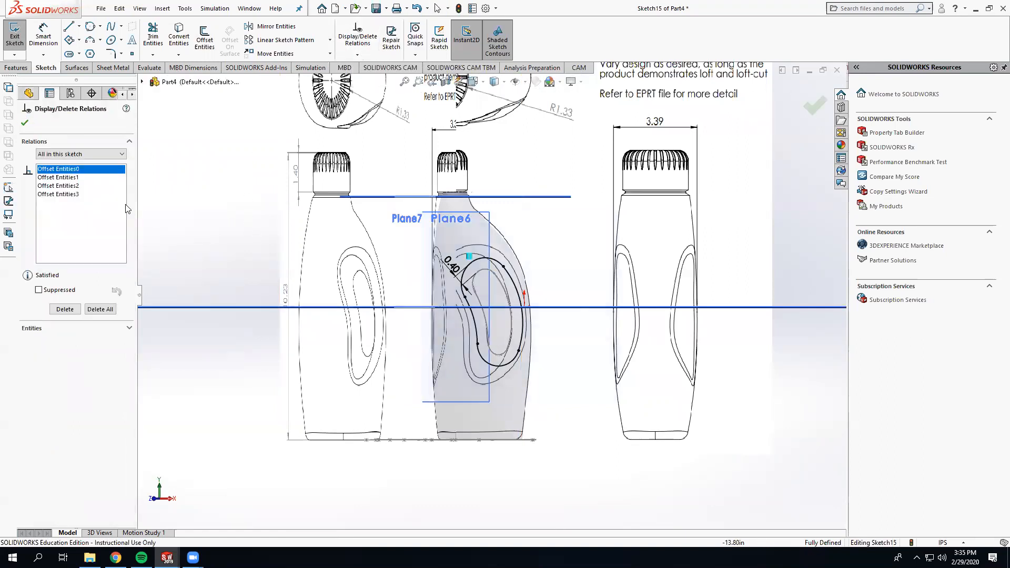
left_click(100, 310)
left_click(25, 123)
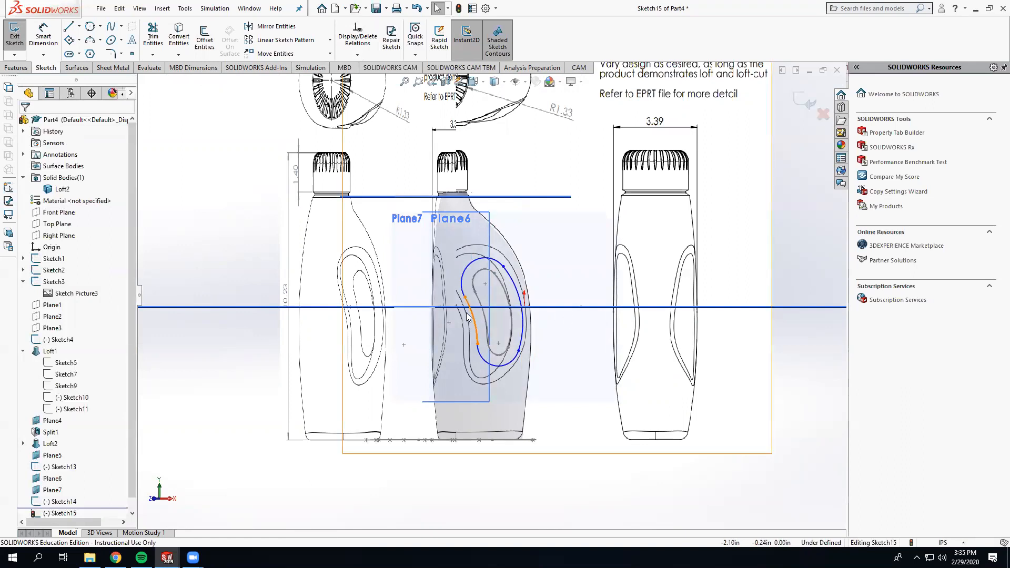
Move all four splines of the handle profile together sideways, so the profile extends past the bottle's curved outer edge
left_click_drag(474, 315, 441, 314)
key("ctrl+z")
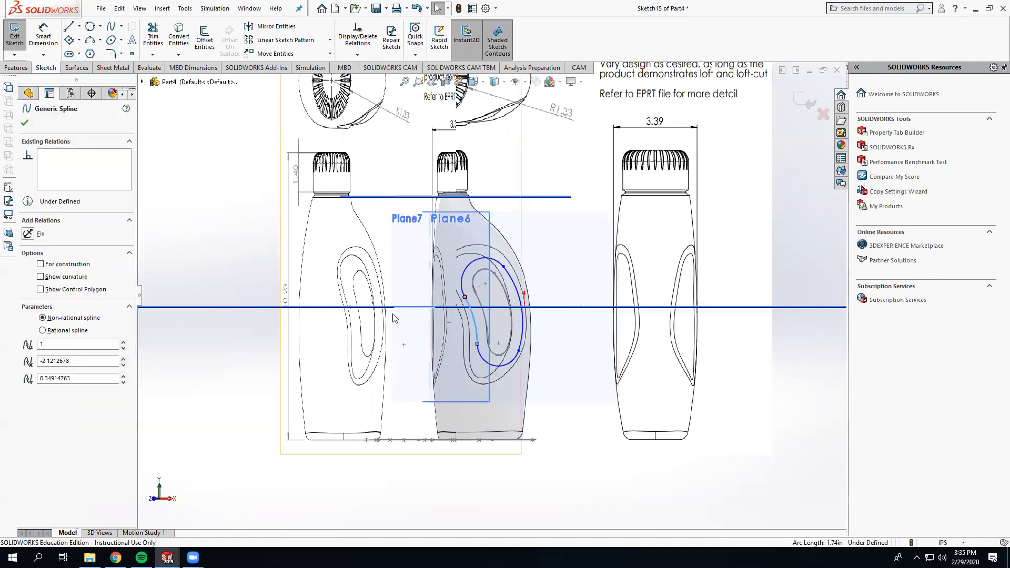
left_click(227, 226)
key("ctrl+a")
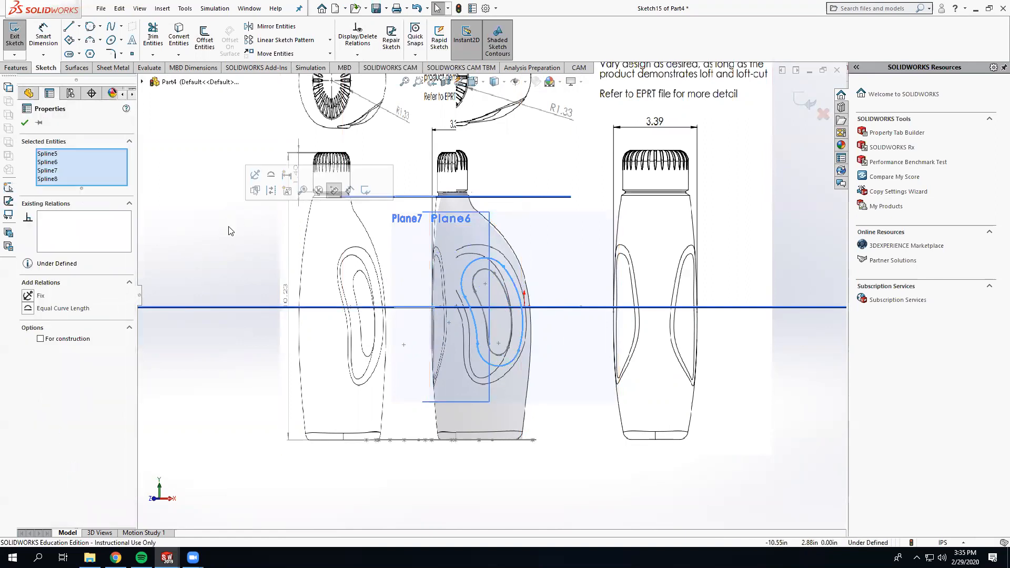
right_click(224, 238)
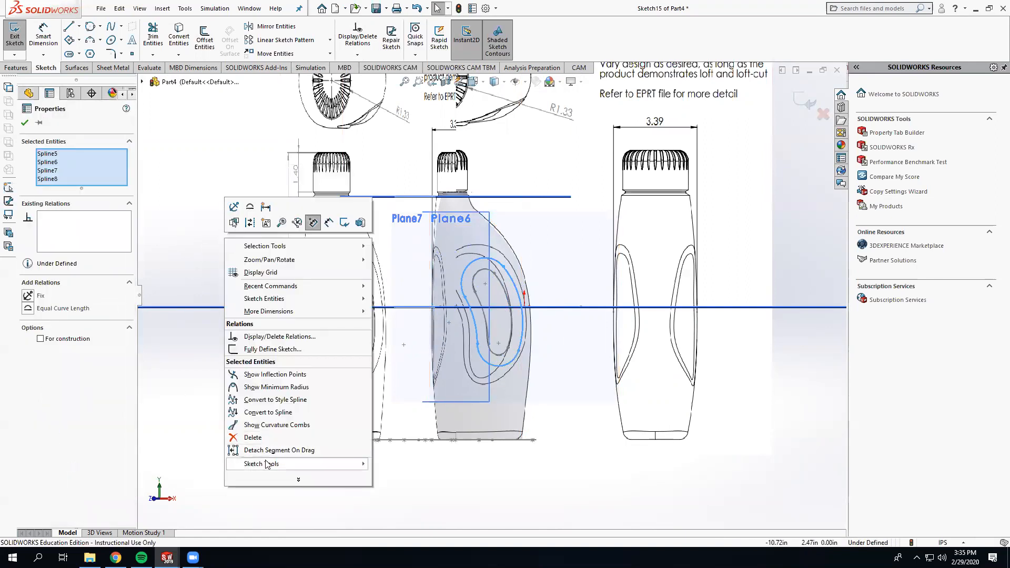
mouse_move(260, 463)
left_click(400, 340)
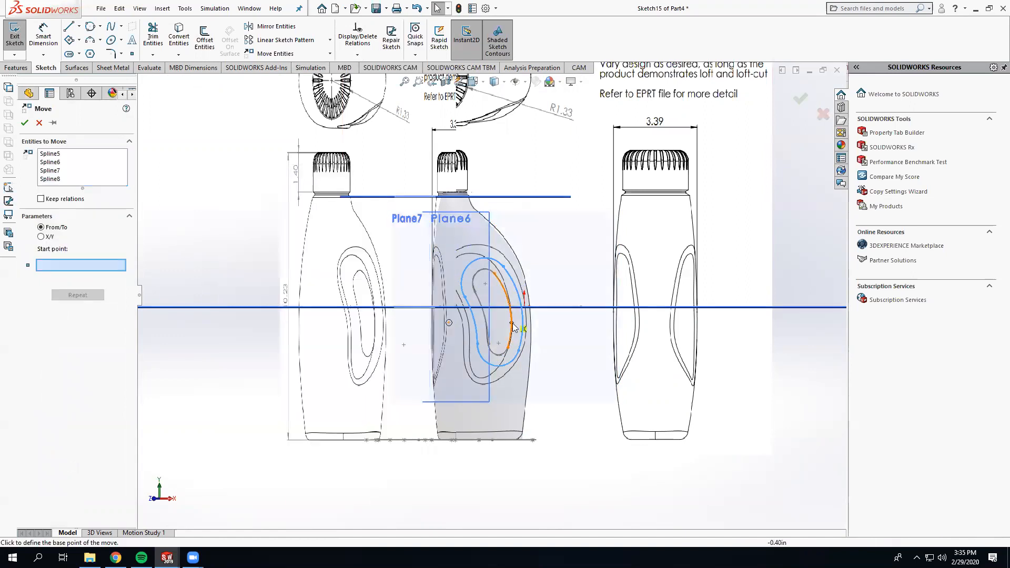
scroll(421, 305, "down", 3)
left_click(426, 273)
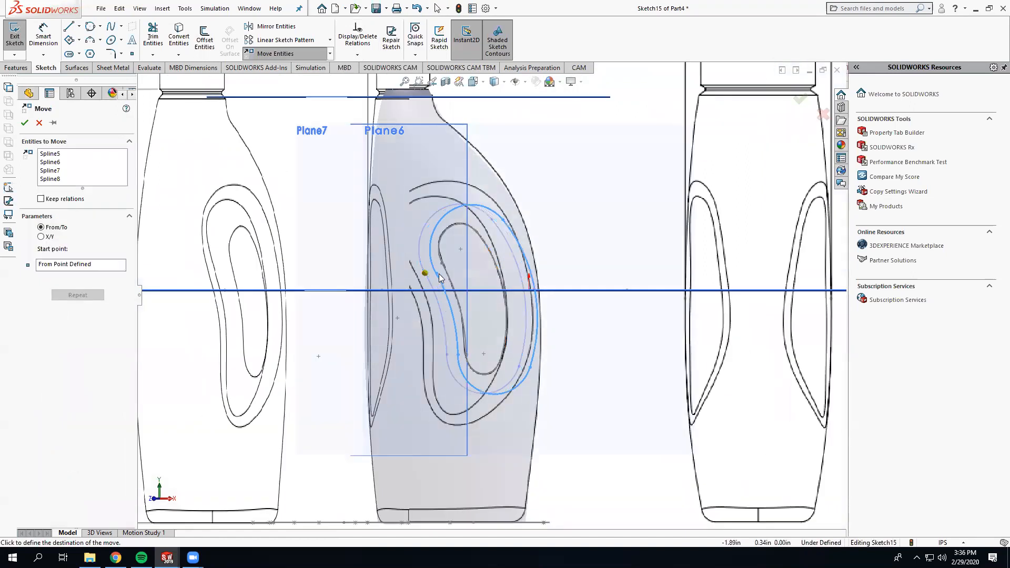
left_click(483, 278)
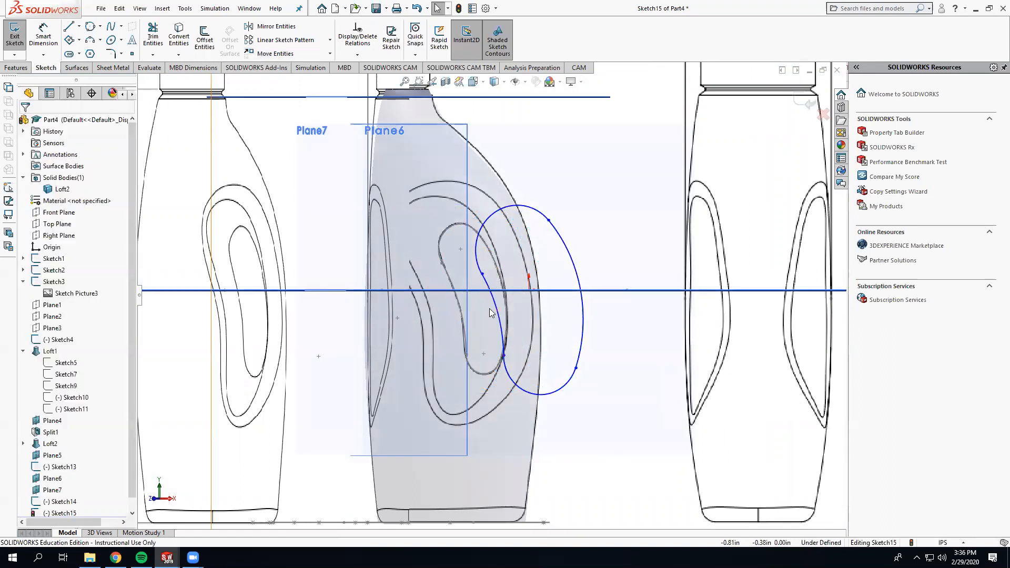
Add a Fix relation to all four splines of the moved handle profile
scroll(517, 304, "up", 2)
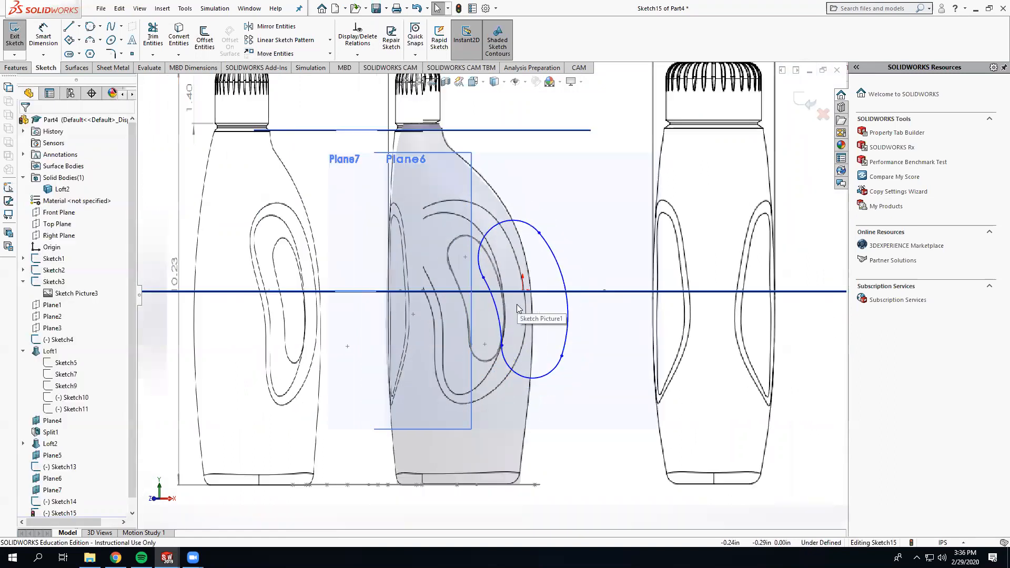
left_click(364, 46)
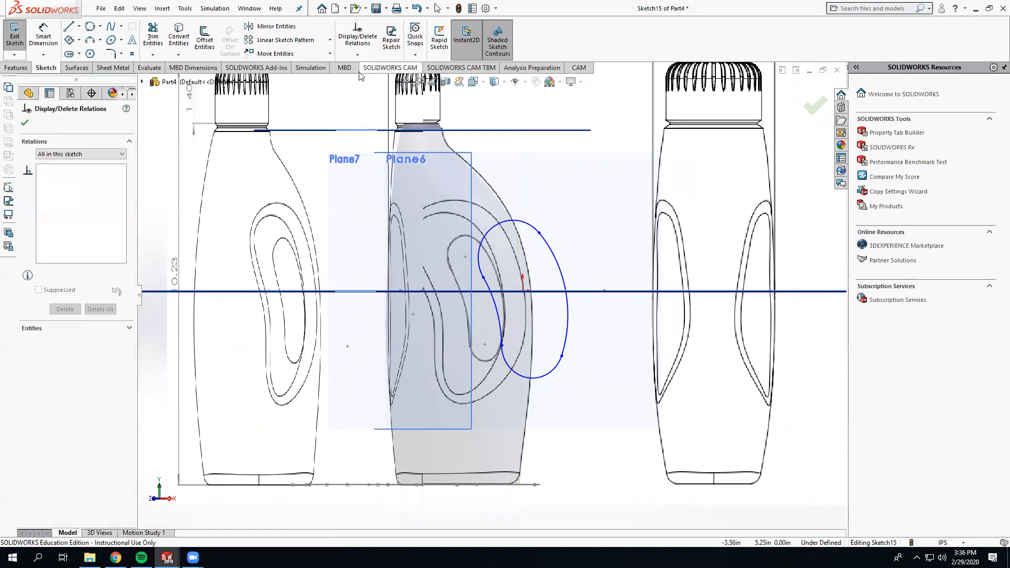
key("ctrl+a")
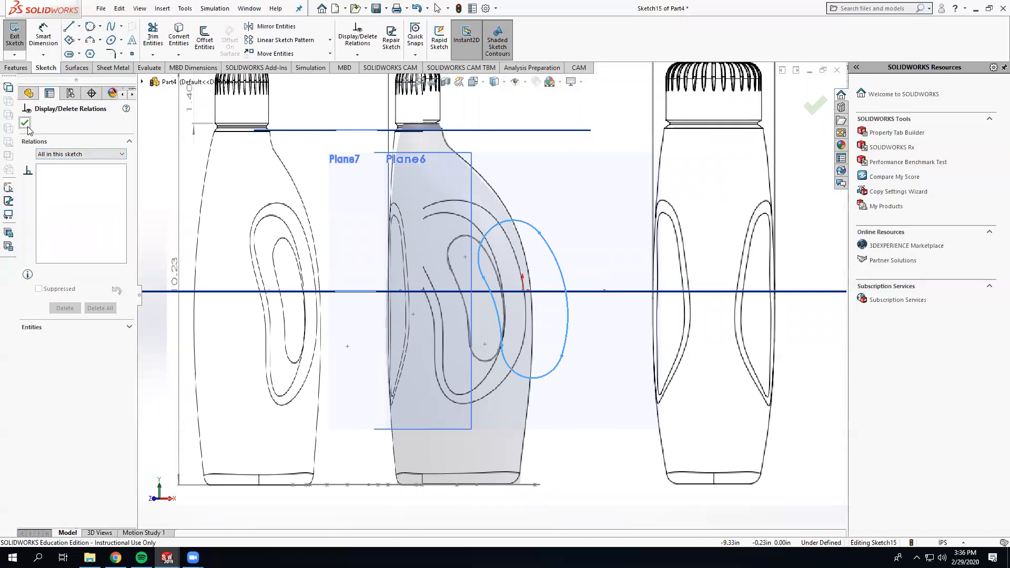
left_click(25, 123)
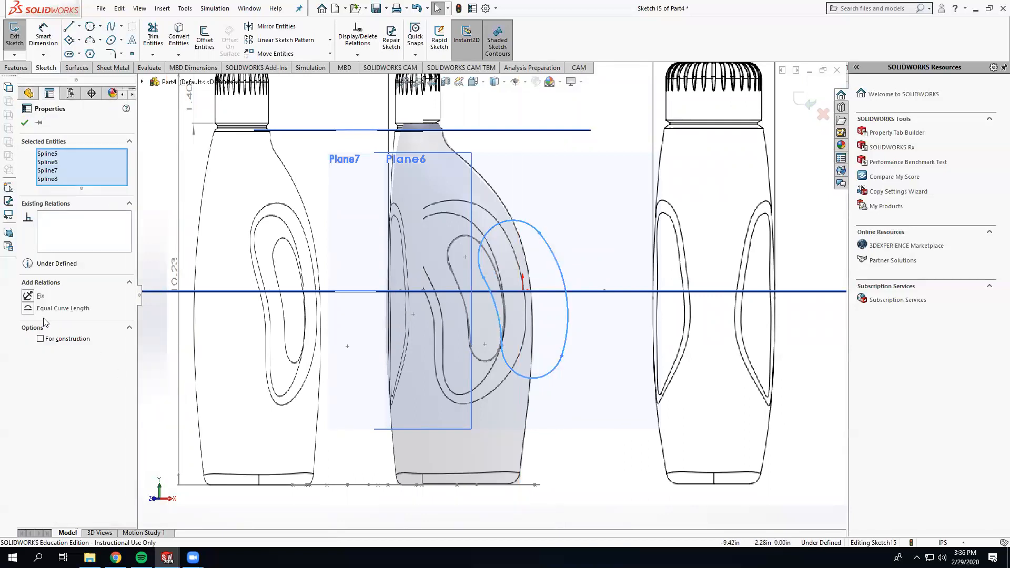
scroll(266, 351, "up", 3)
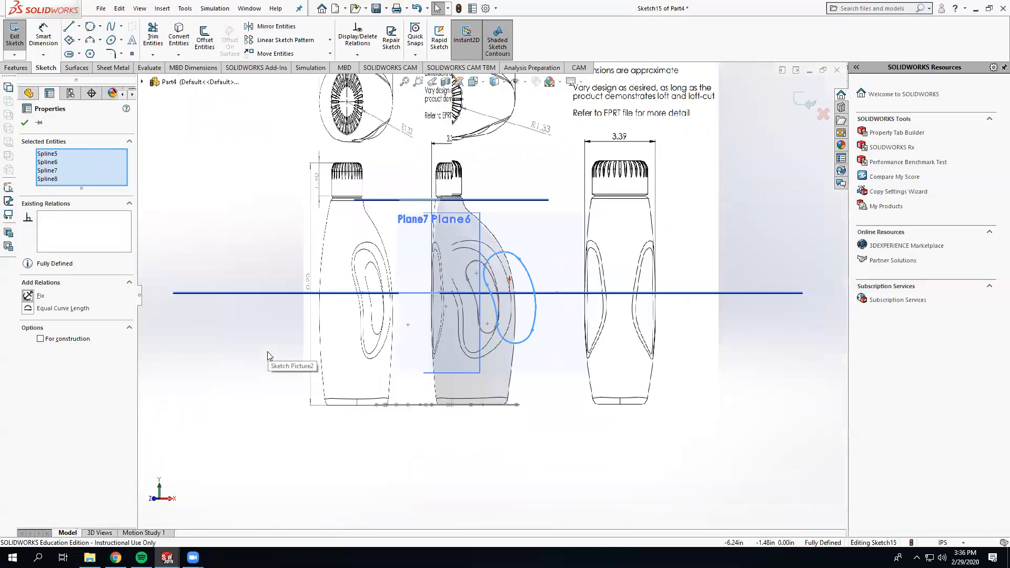
left_click(218, 348)
Exit the Plane6 sketch with the fixed handle profile
middle_click_drag(355, 384, 352, 497)
mouse_move(398, 477)
middle_mouse_down()
mouse_move(368, 452)
mouse_move(345, 528)
mouse_move(361, 412)
mouse_move(399, 534)
middle_mouse_up()
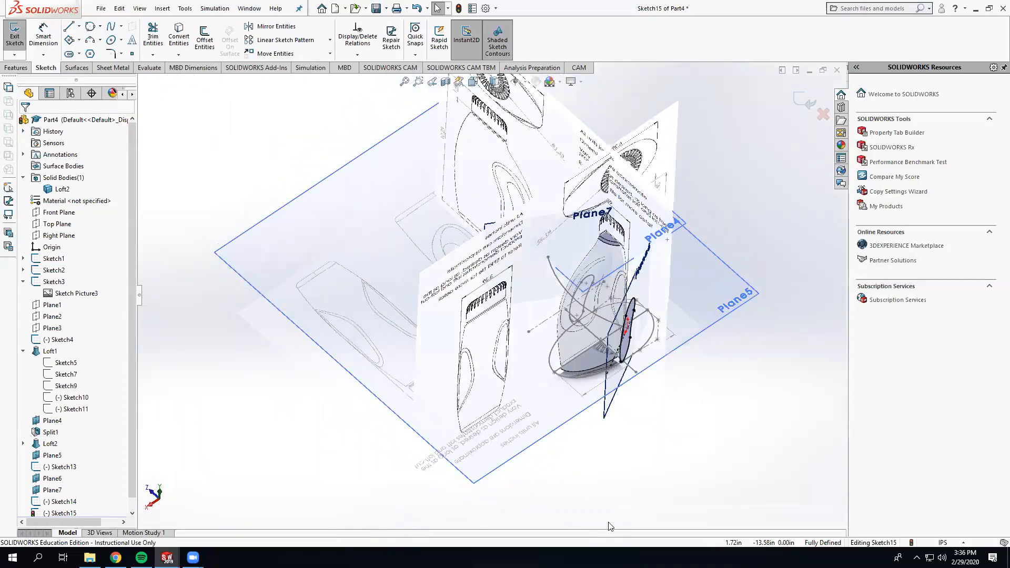
left_click(804, 101)
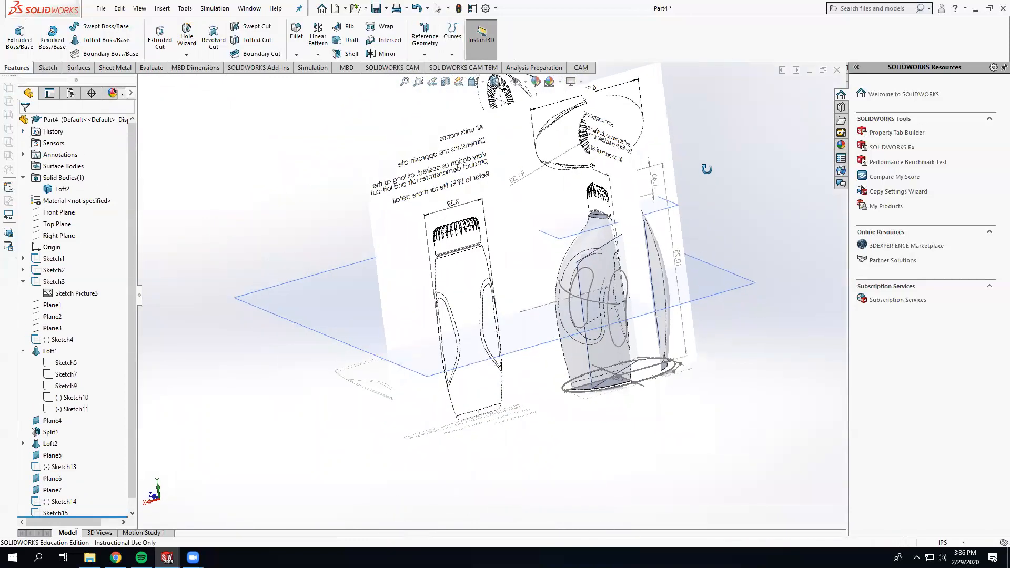
Open a sketch on Plane7 and try converting the whole Plane6 handle profile chain into it, undoing the conversion
middle_click_drag(589, 383, 598, 431)
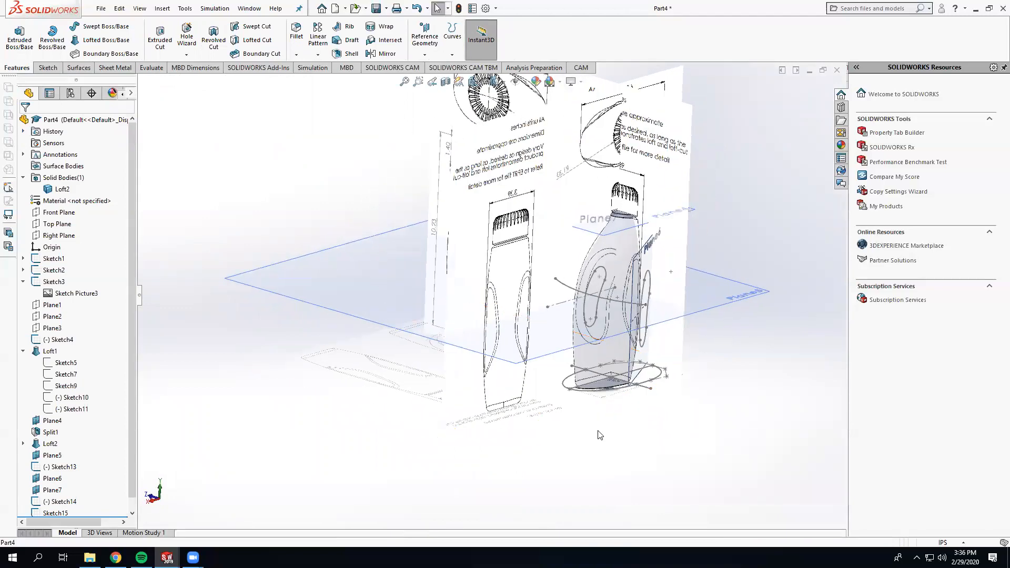
scroll(659, 292, "down", 3)
middle_click_drag(607, 322, 644, 329)
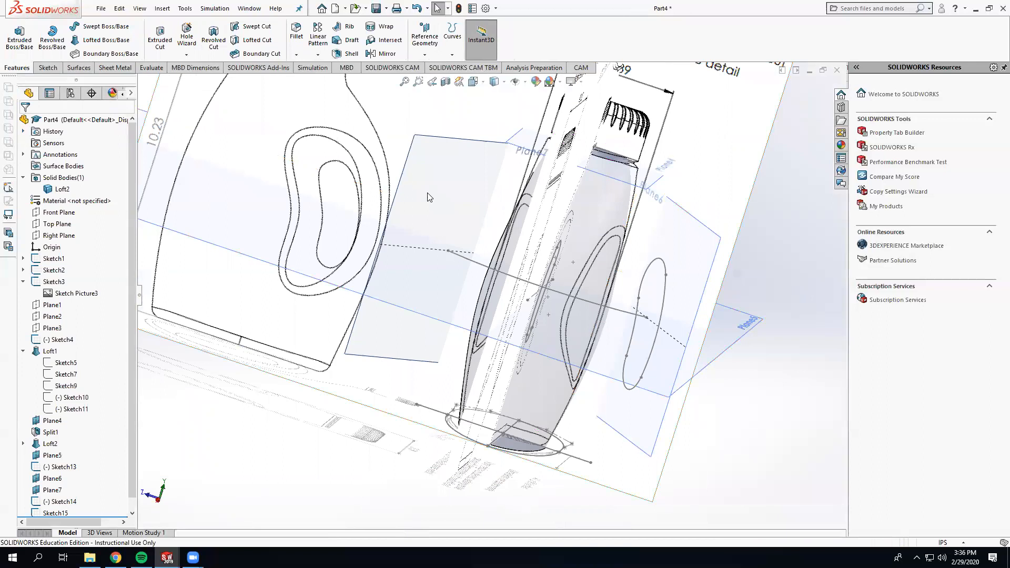
left_click(471, 140)
left_click(503, 109)
mouse_move(769, 364)
middle_mouse_down()
mouse_move(740, 351)
mouse_move(687, 374)
mouse_move(646, 363)
middle_mouse_up()
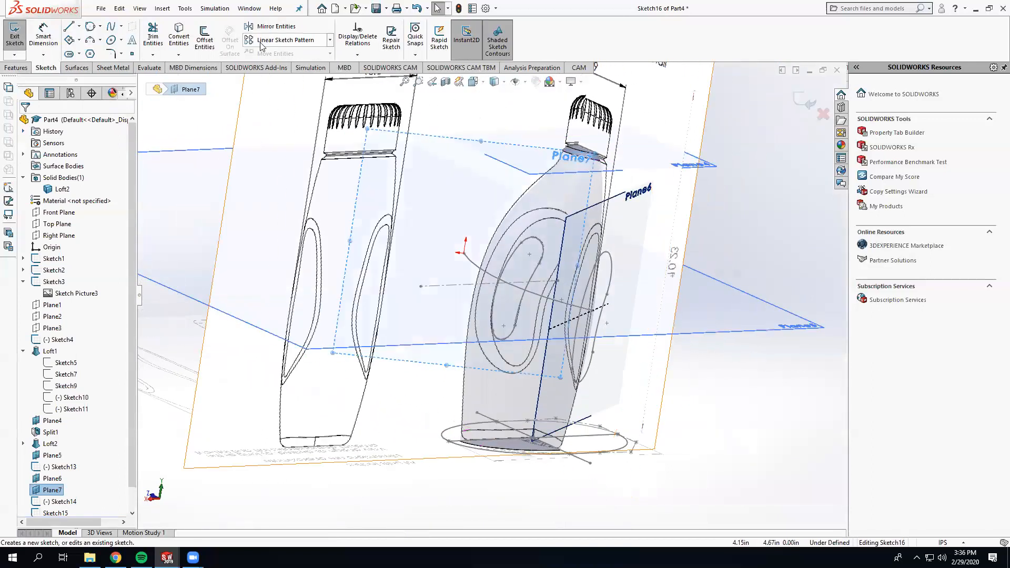
left_click(184, 45)
left_click(611, 257)
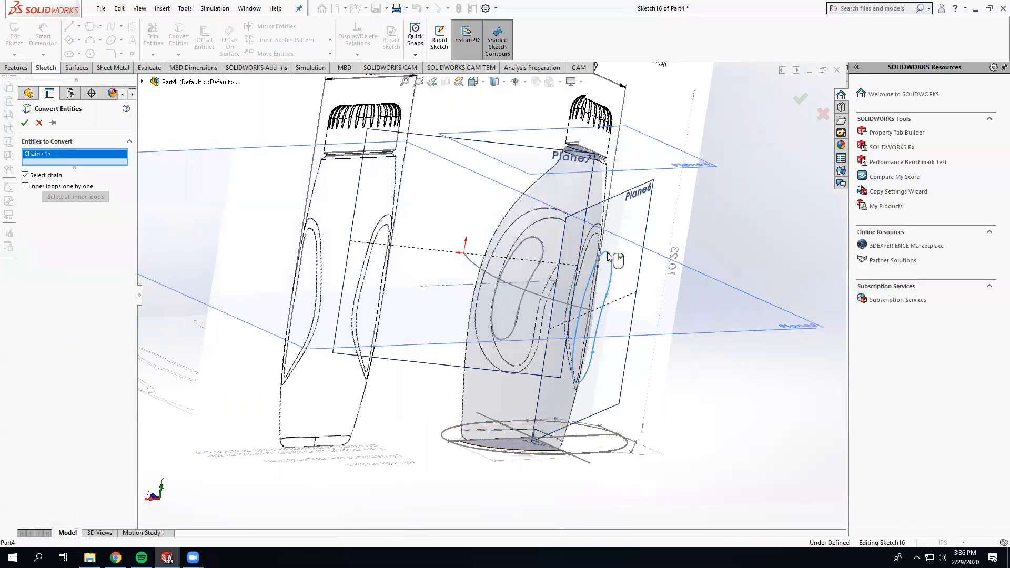
left_click(25, 122)
mouse_move(621, 327)
middle_mouse_down()
mouse_move(667, 362)
mouse_move(672, 473)
mouse_move(654, 355)
mouse_move(630, 341)
middle_mouse_up()
key("ctrl+z")
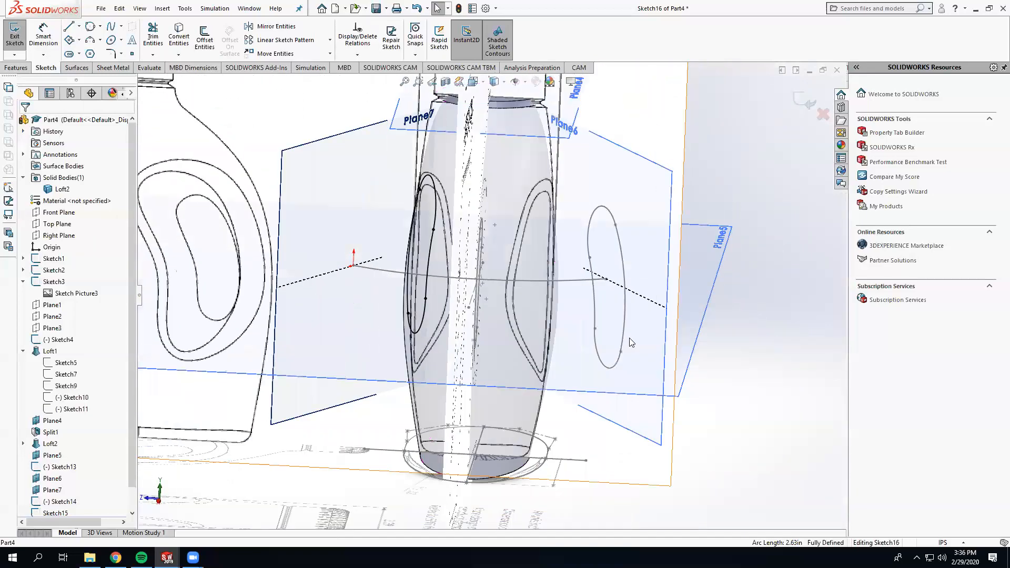
Leave the empty Plane7 sketch and reopen the handle profile sketch on Plane6 for editing
middle_click_drag(684, 428, 703, 347)
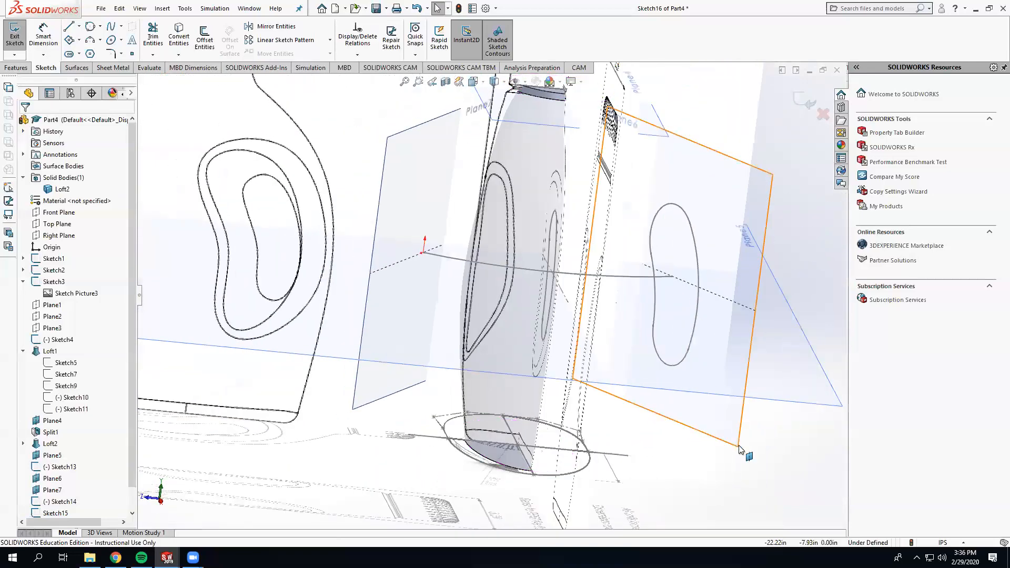
left_click(704, 346)
key("Escape")
left_click(695, 332)
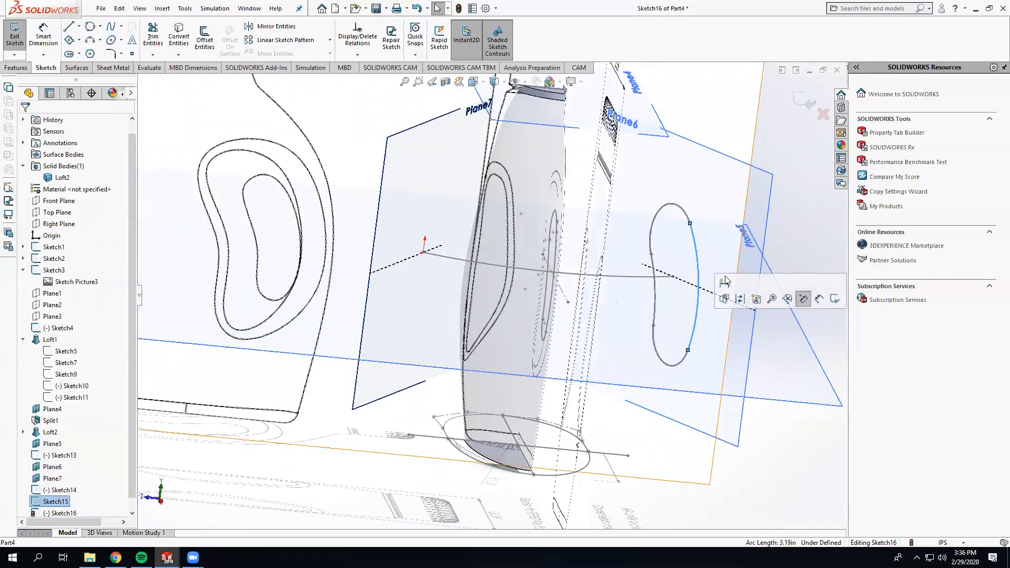
left_click(803, 106)
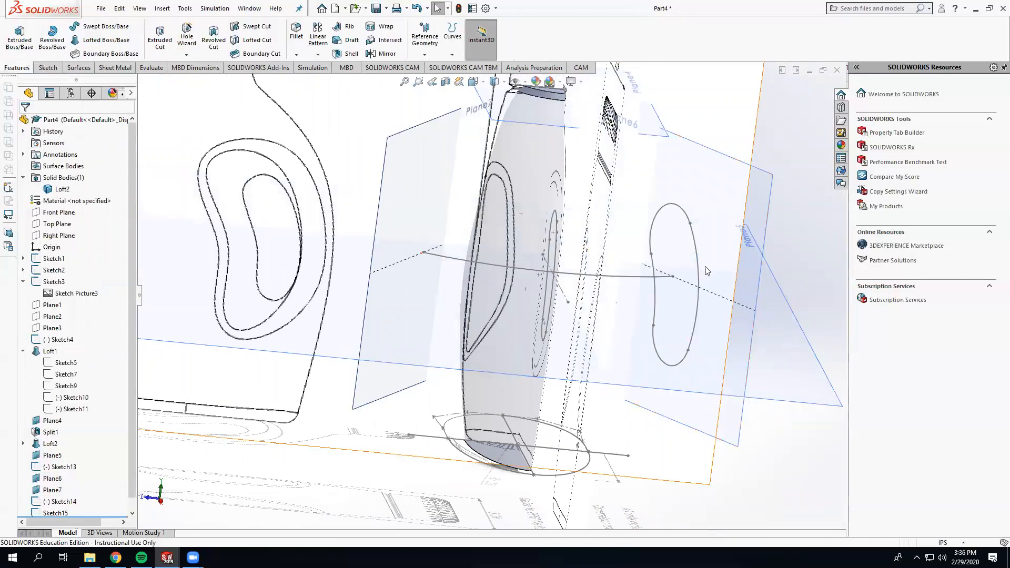
left_click(696, 270)
left_click(728, 227)
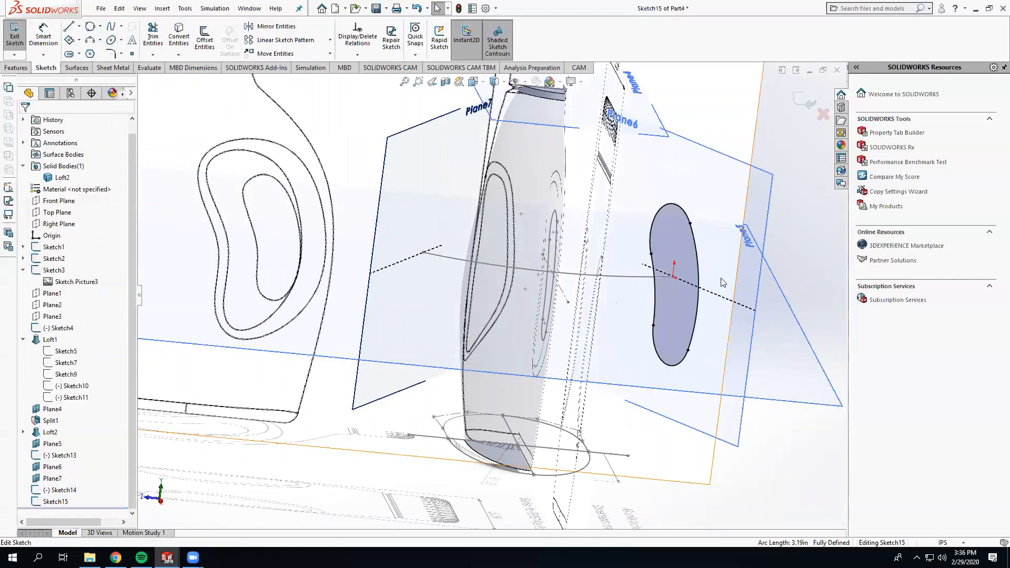
Draw a vertical construction line about 0.33 in long from the guide arc's end, and a horizontal one about 0.96 in to the profile's inner spline endpoint
key("ctrl+8")
scroll(576, 302, "down", 9)
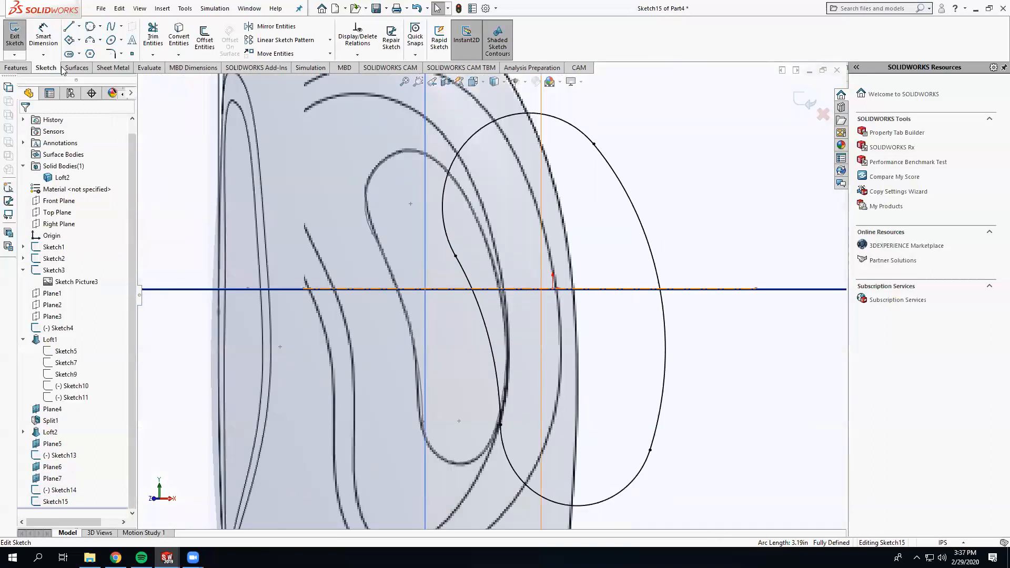
left_click(78, 26)
left_click(86, 47)
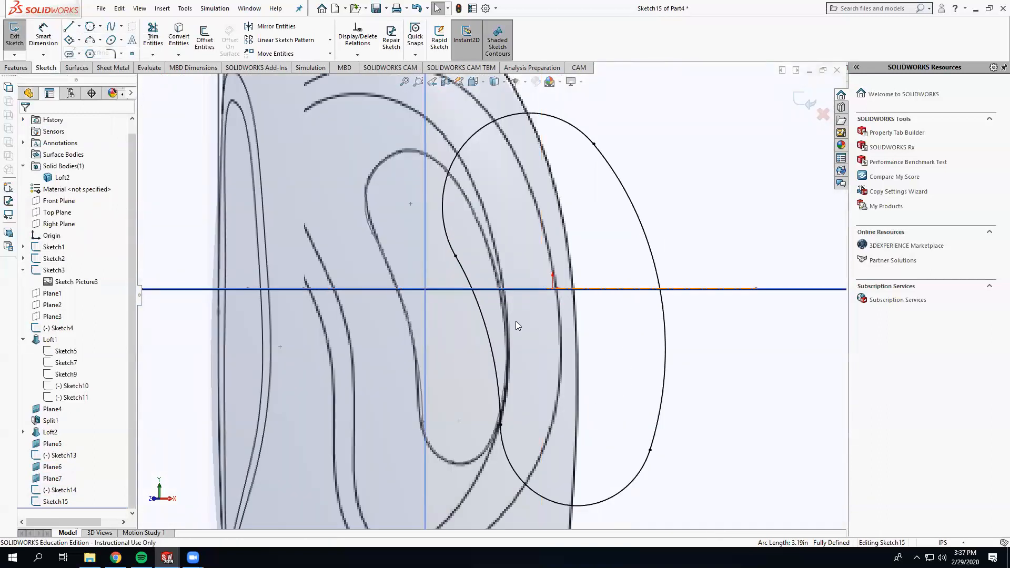
left_click(553, 290)
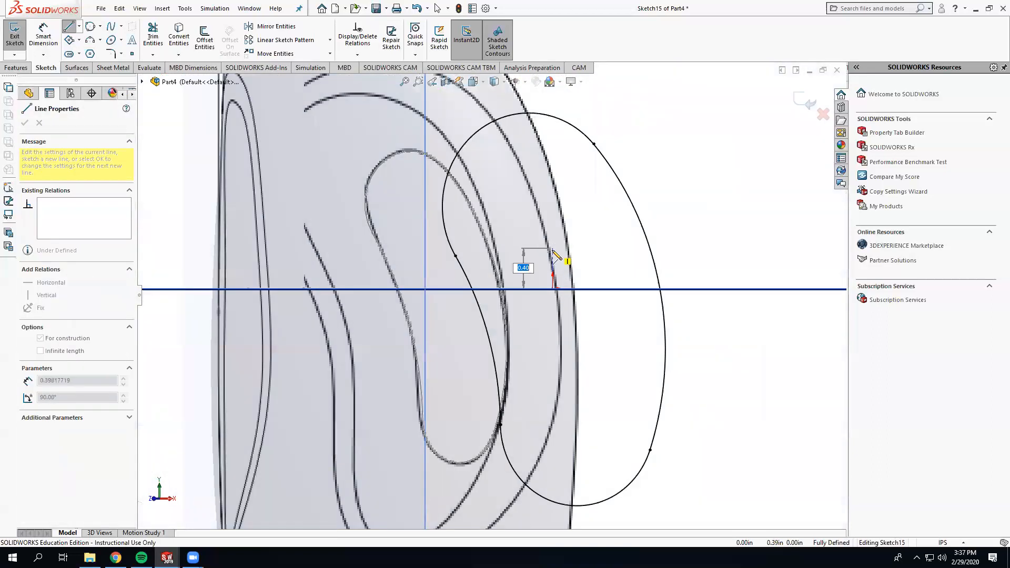
left_click(553, 256)
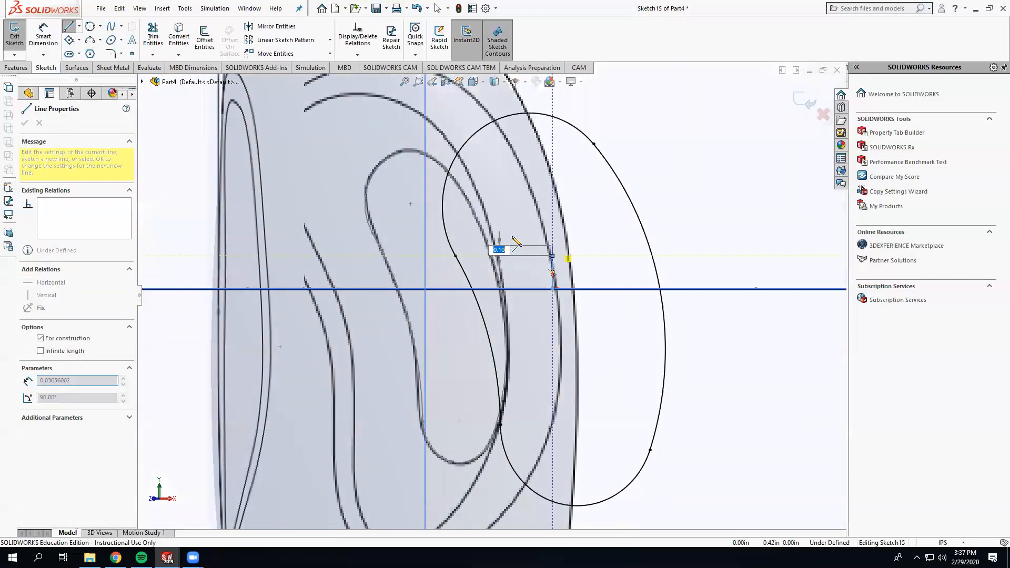
left_click(455, 256)
key("Escape")
Dimension the horizontal construction line, accepting its drawn length
left_click(45, 36)
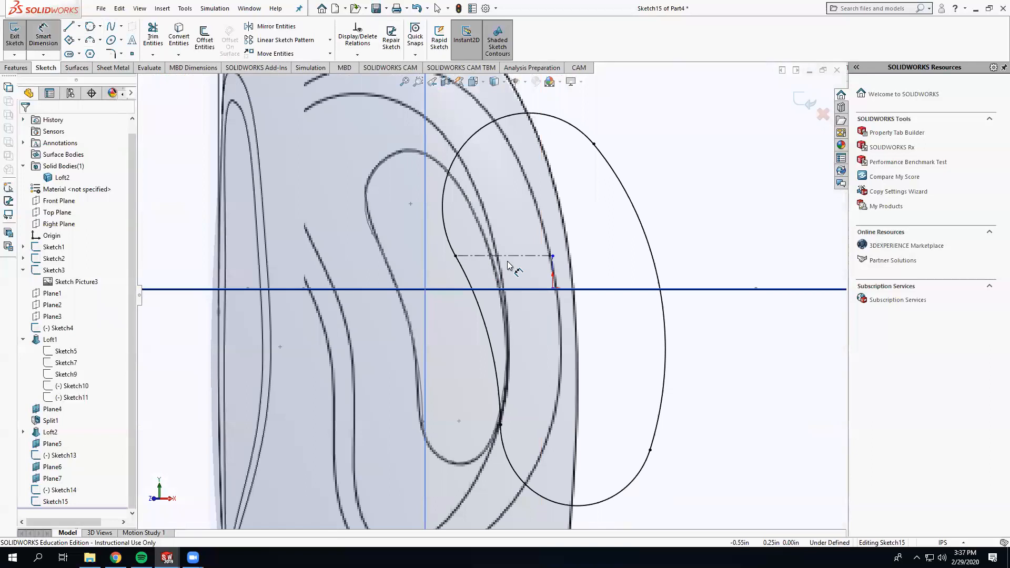
left_click(506, 256)
left_click(500, 242)
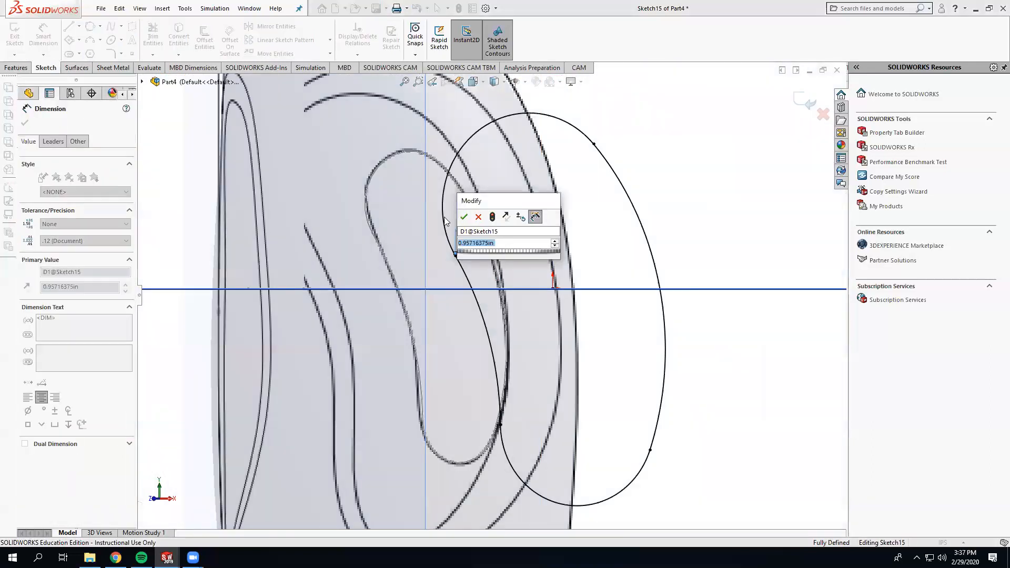
left_click(464, 219)
Add a dimension to the short vertical construction line at the guide arc's end
left_click(553, 273)
left_click(589, 272)
left_click(568, 276)
left_click(594, 276)
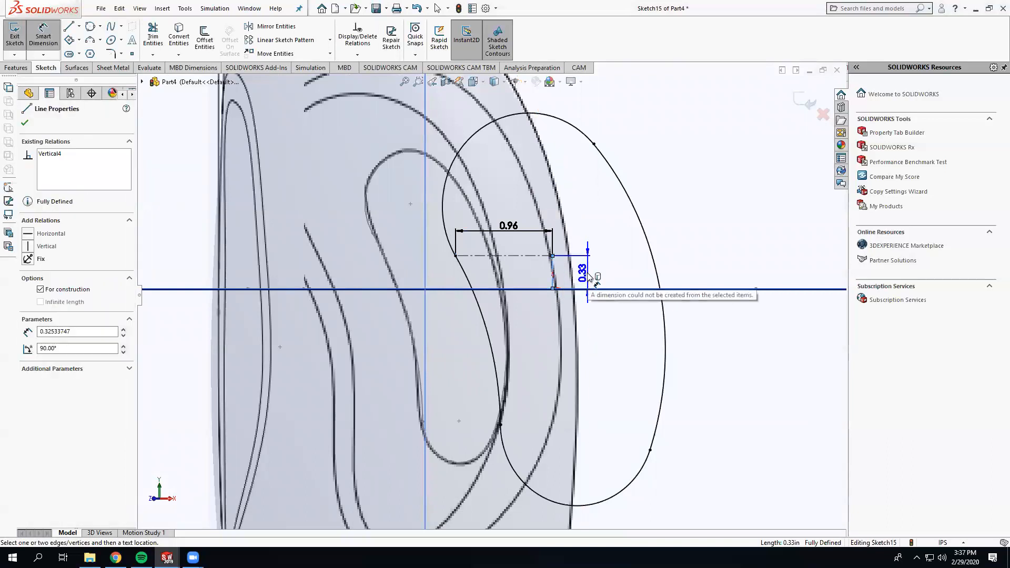
left_click(609, 239)
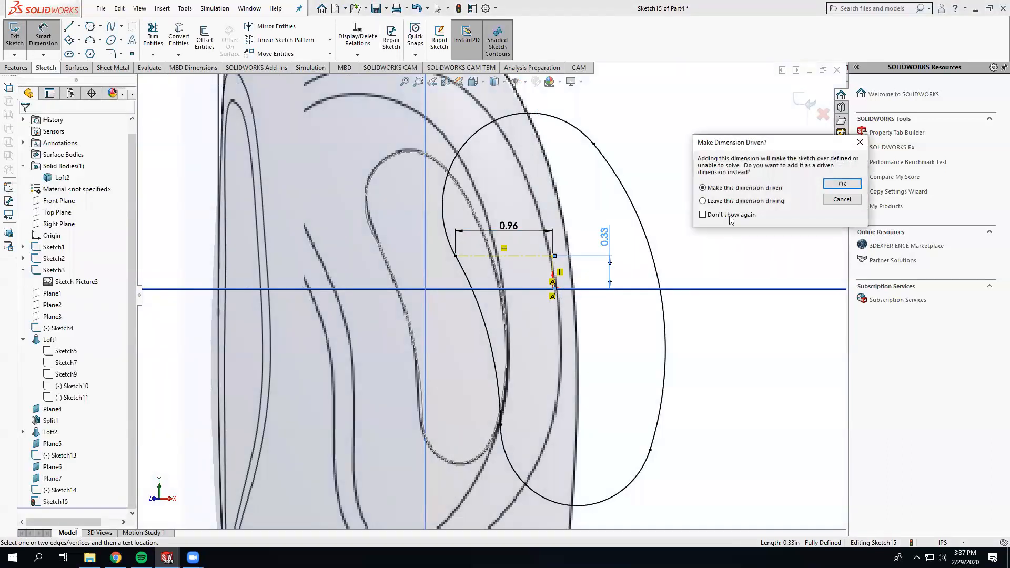
Add the vertical construction line's dimension as a driven dimension and exit the sketch
left_click(840, 184)
key("Escape")
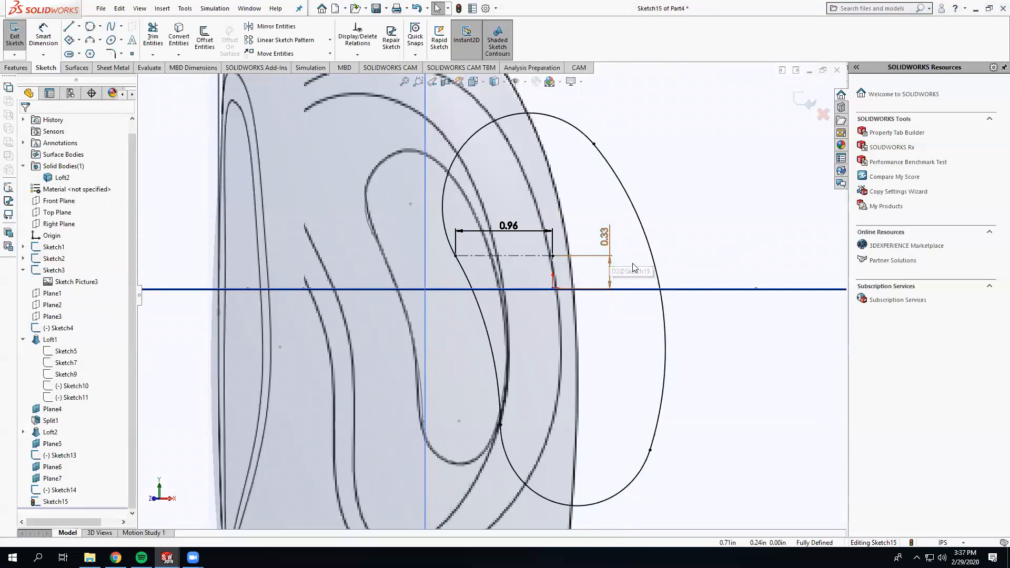
middle_click_drag(597, 275, 644, 223)
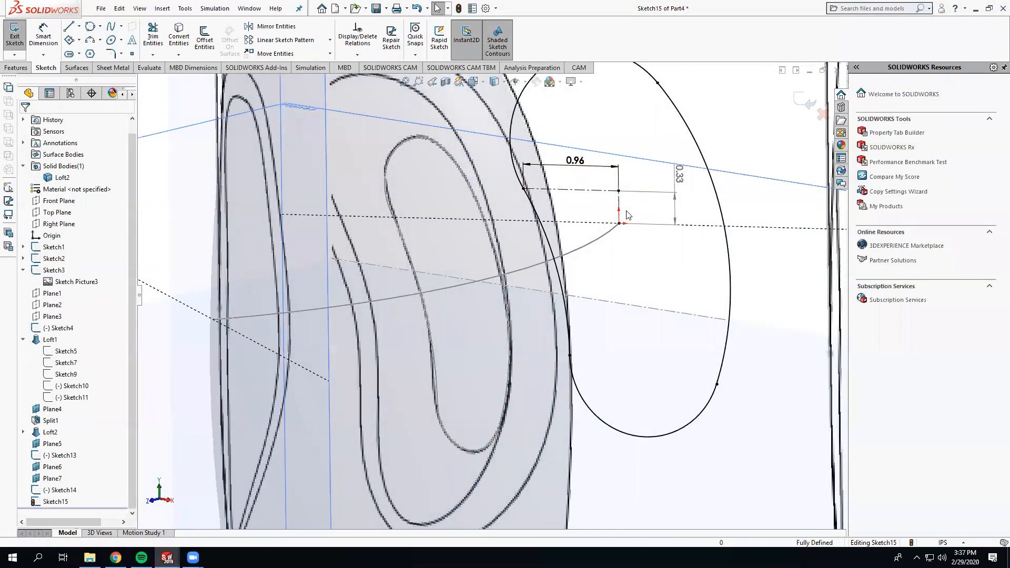
scroll(705, 175, "up", 2)
left_click(805, 100)
Start a new sketch on Plane7, on the opposite side of the bottle from the finished handle profile
scroll(685, 188, "up", 3)
mouse_move(618, 228)
middle_mouse_down()
mouse_move(596, 285)
mouse_move(649, 421)
middle_mouse_up()
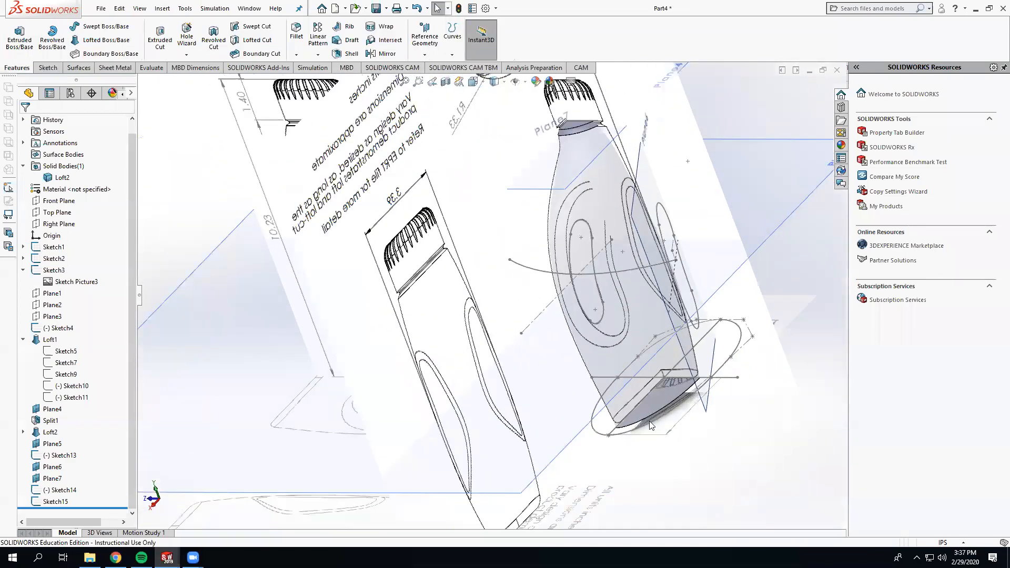
middle_click_drag(714, 472, 493, 304)
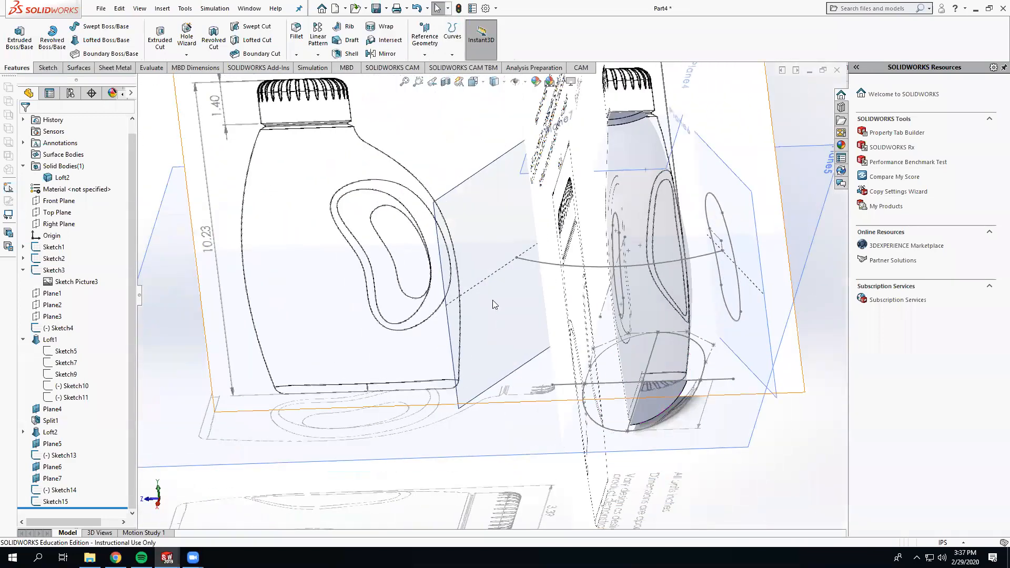
left_click(436, 252)
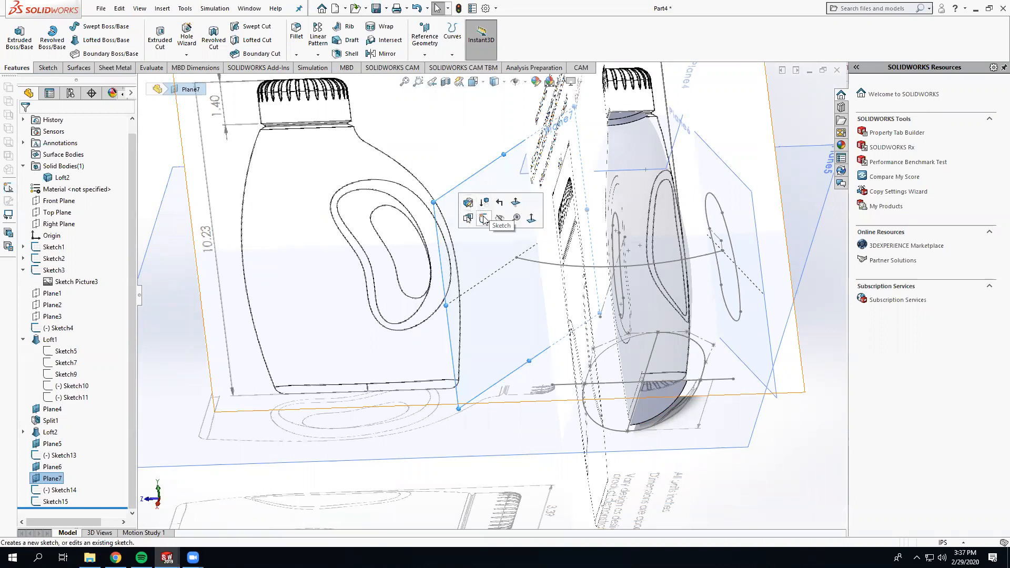
left_click(482, 203)
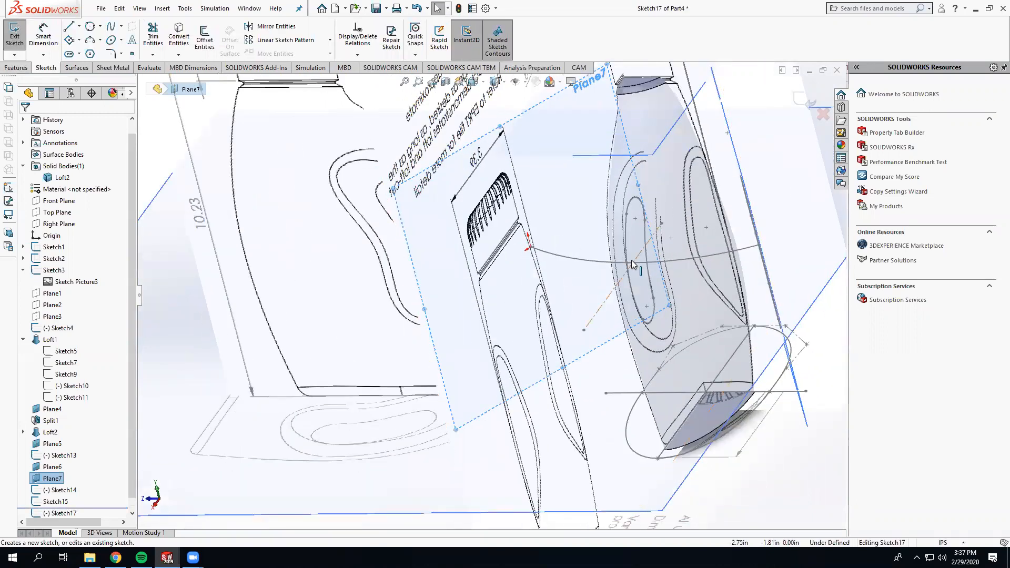
Offset the closed handle profile curve at the middle of the bottle outward by 0.40 in into the new sketch
left_click(205, 37)
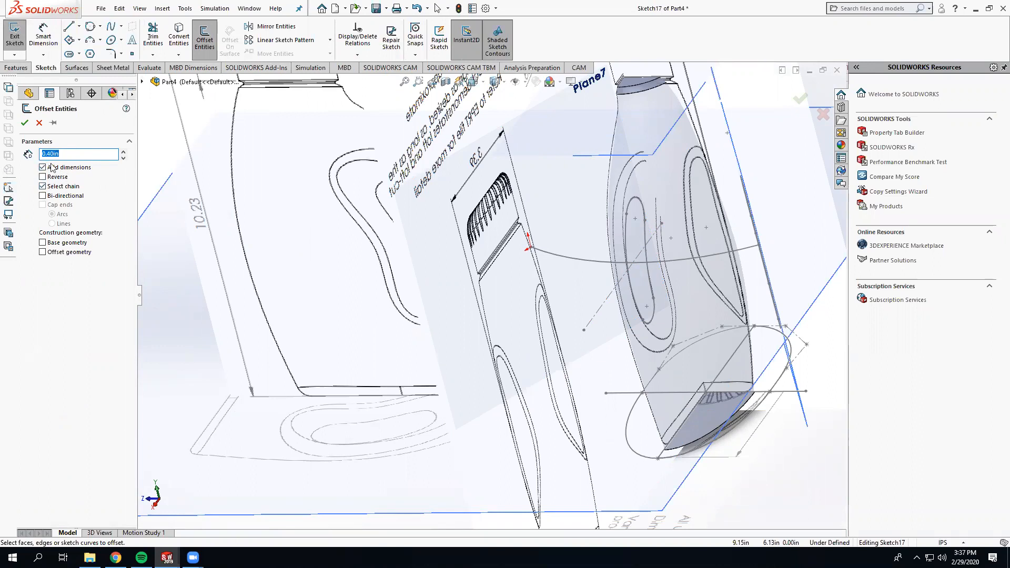
left_click(625, 229)
mouse_move(629, 235)
middle_mouse_down()
mouse_move(583, 258)
mouse_move(617, 243)
middle_mouse_up()
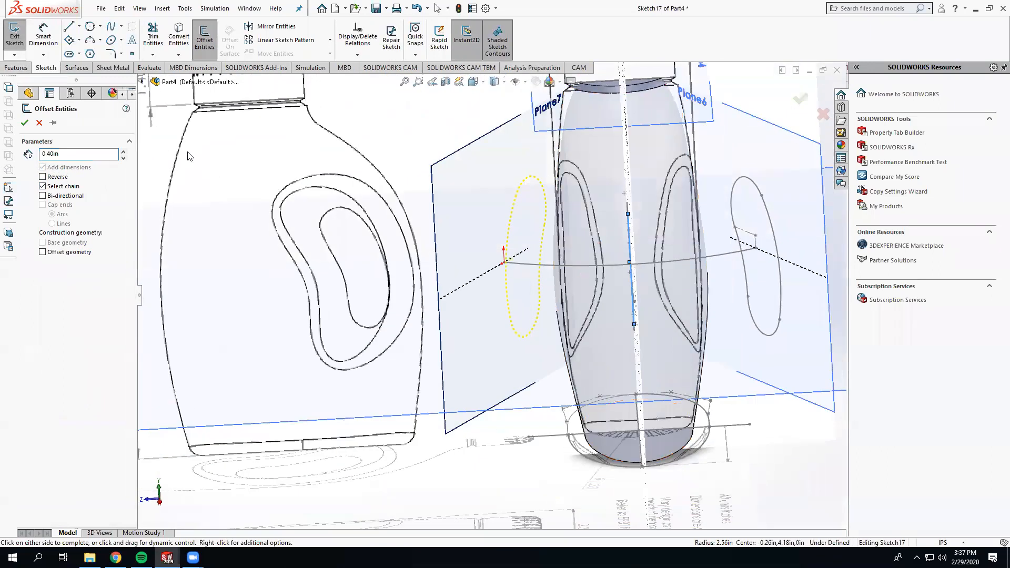
left_click(24, 124)
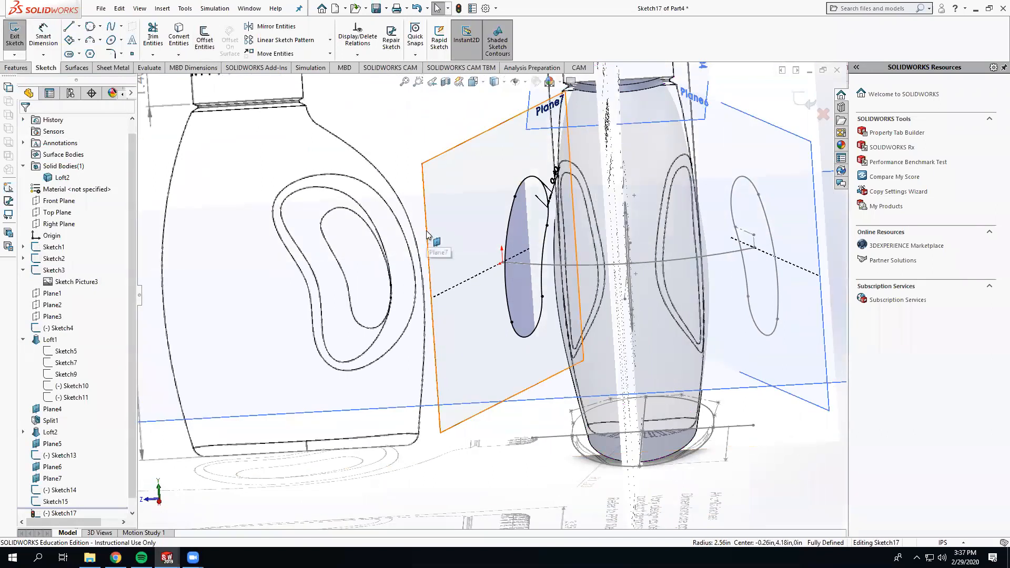
Delete all the offset relations from the new profile's splines so the profile can move freely
key("ctrl+8")
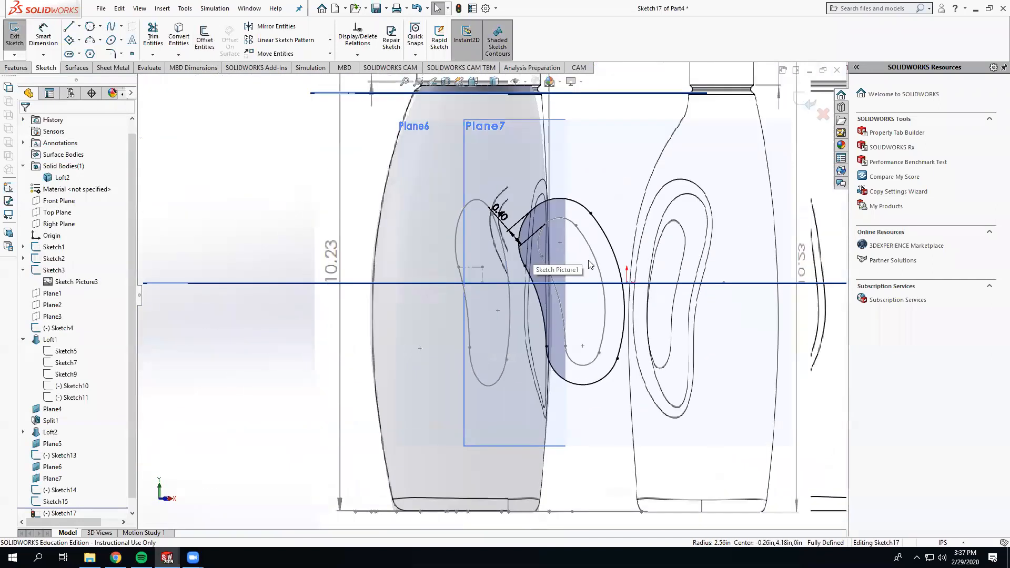
left_click(565, 286)
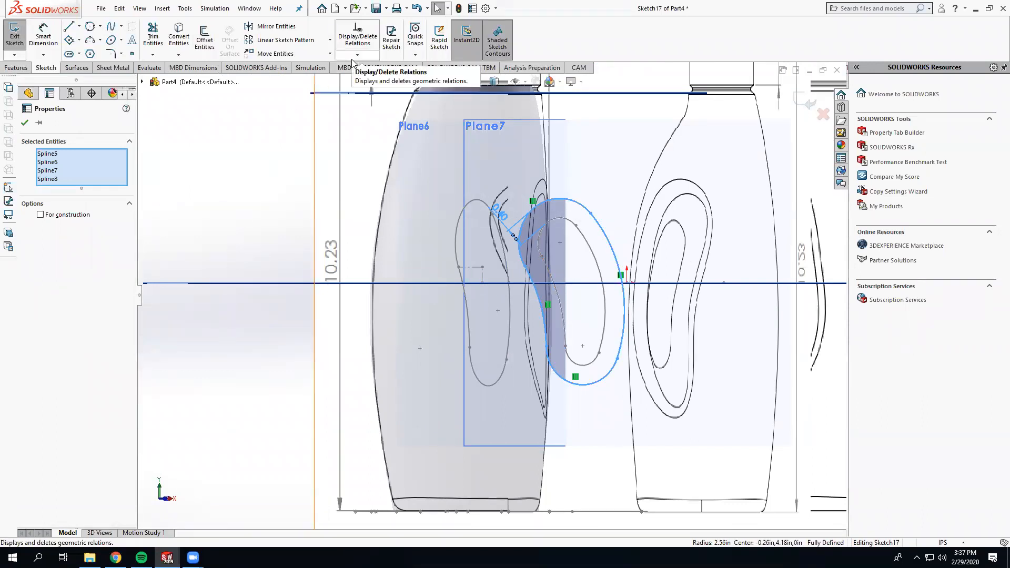
left_click(361, 41)
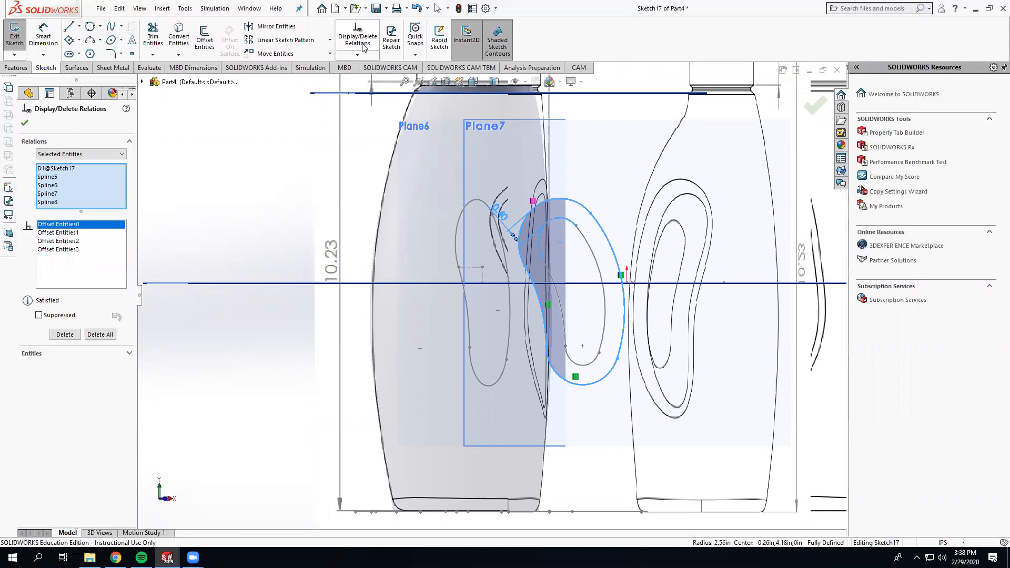
left_click(70, 336)
left_click(24, 124)
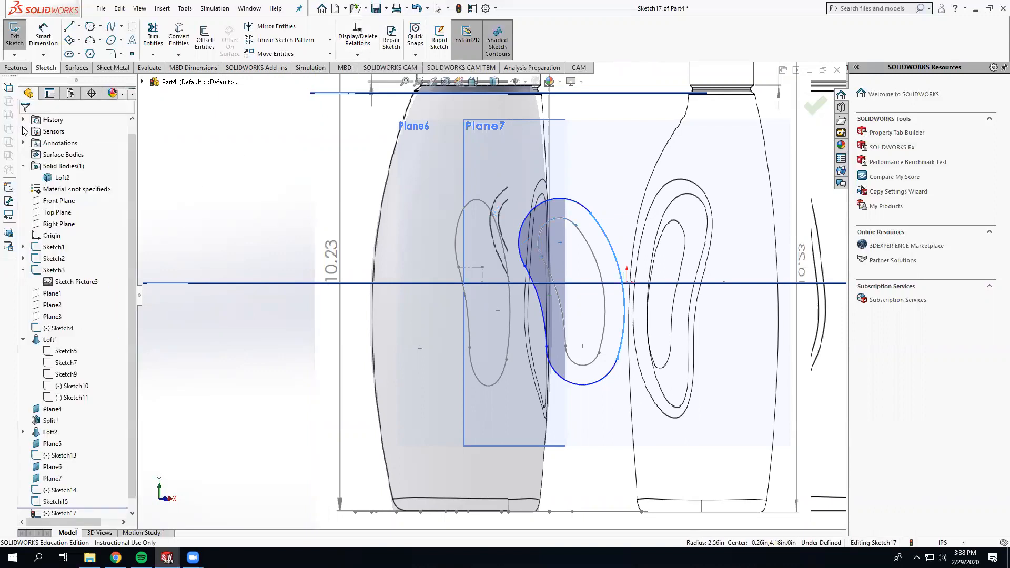
Move all four profile splines horizontally toward the sketch origin with Move Entities, using the upper inner spline endpoint as start point
key("ctrl+a")
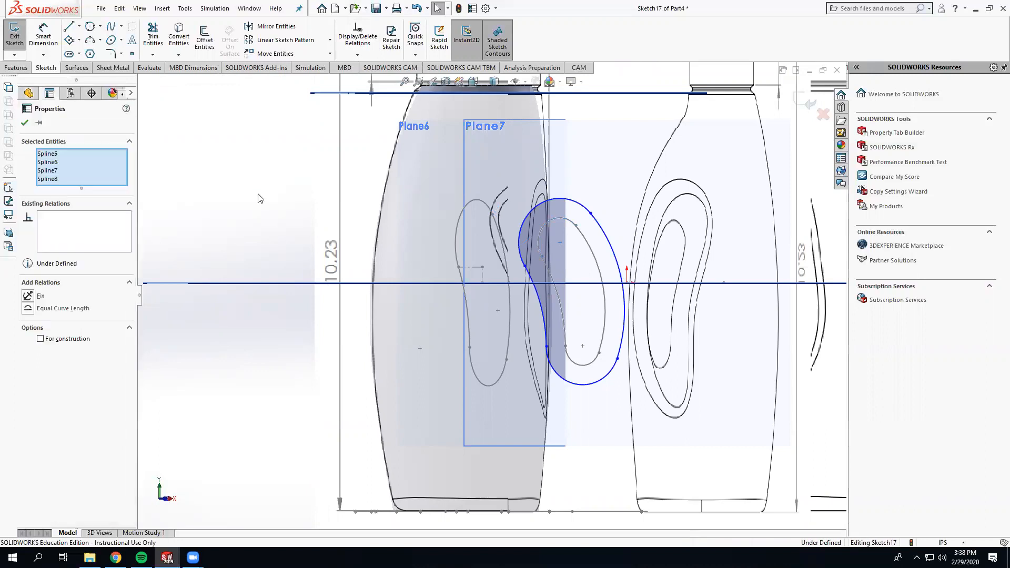
right_click(196, 215)
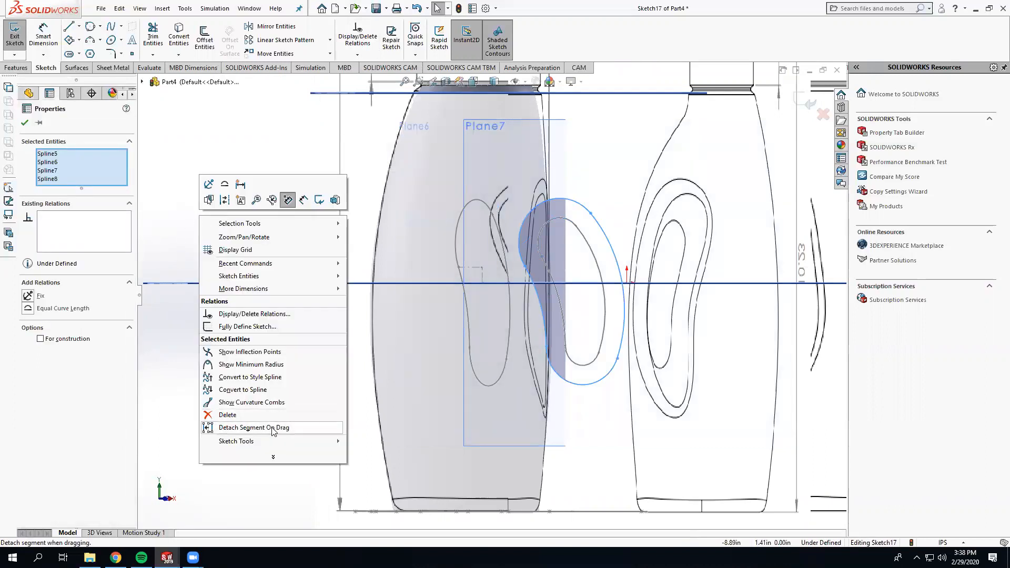
mouse_move(259, 442)
left_click(381, 312)
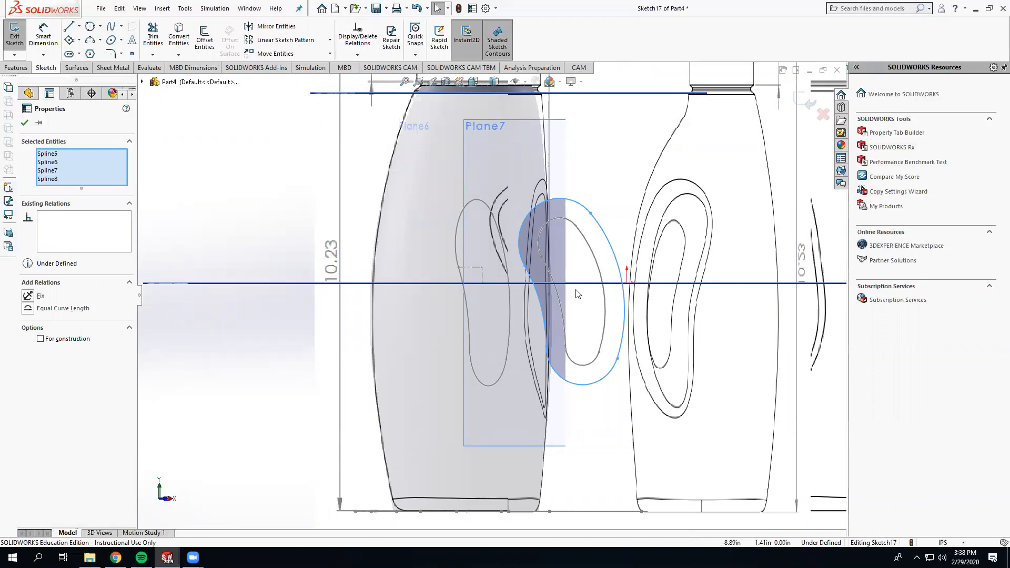
left_click(525, 266)
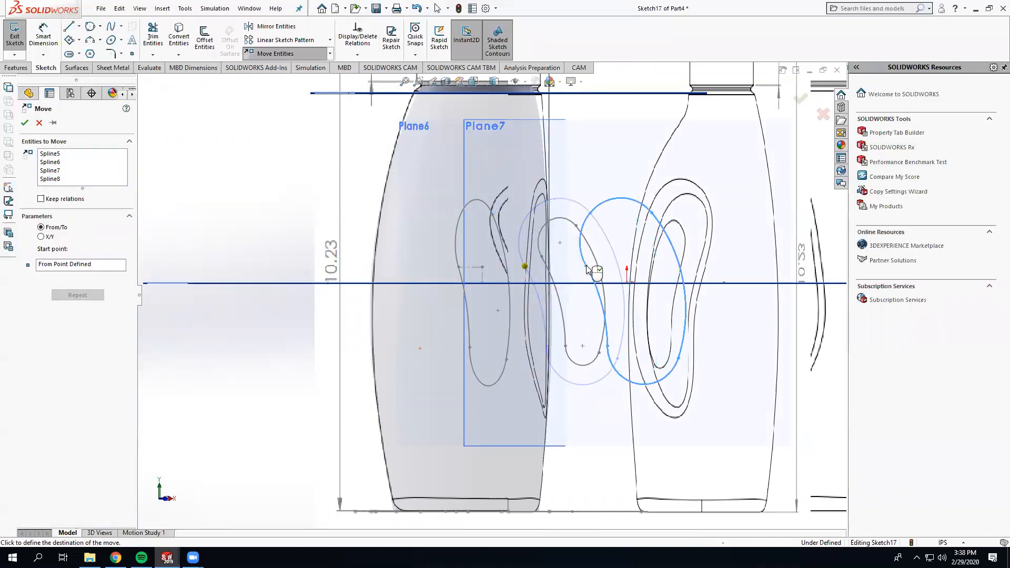
left_click(587, 267)
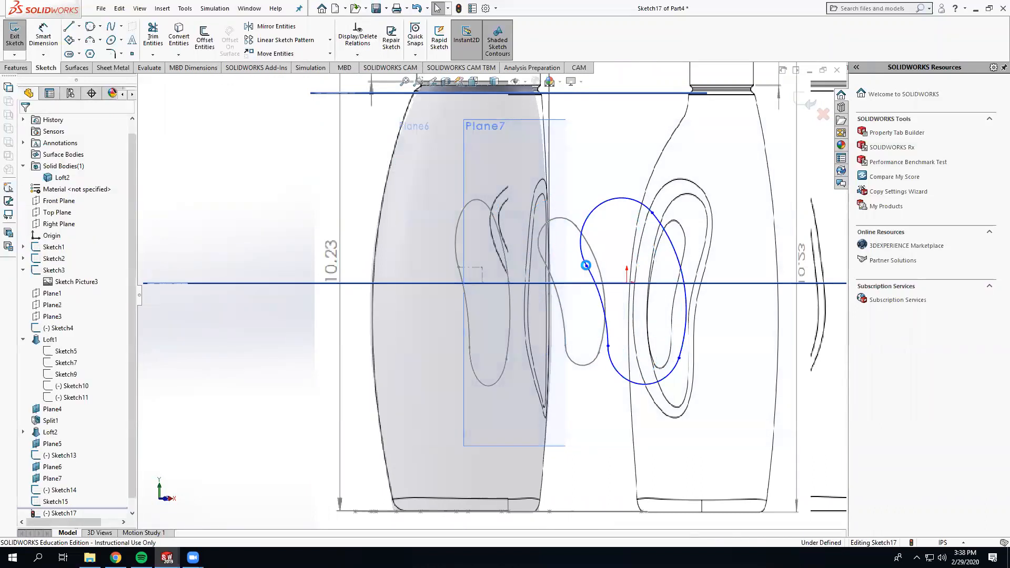
Sketch a vertical construction line about 0.45 in up from the origin, continued by a horizontal one about 1.32 in toward the profile
left_click(79, 26)
left_click(87, 50)
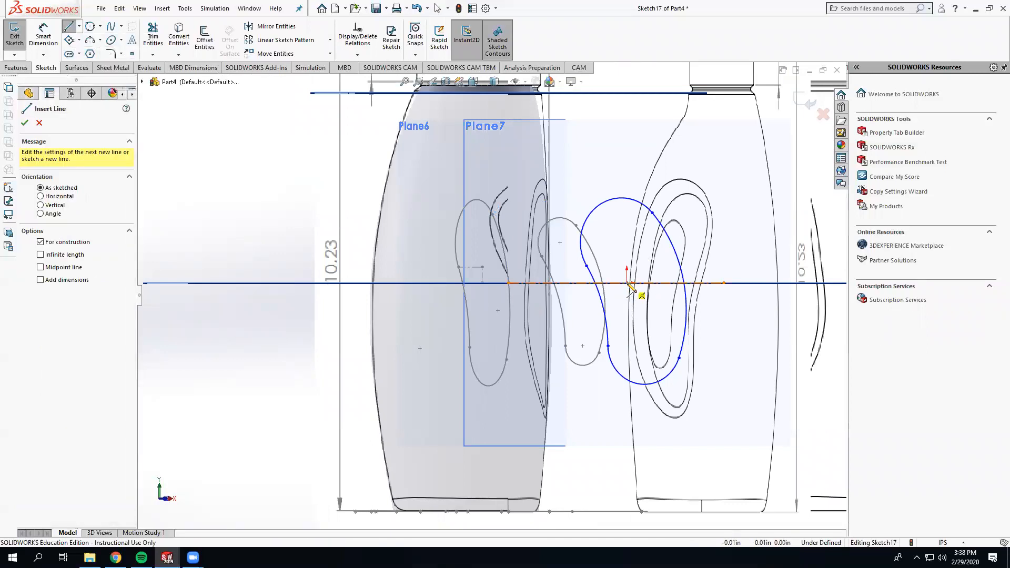
left_click(627, 283)
left_click(627, 262)
left_click(563, 262)
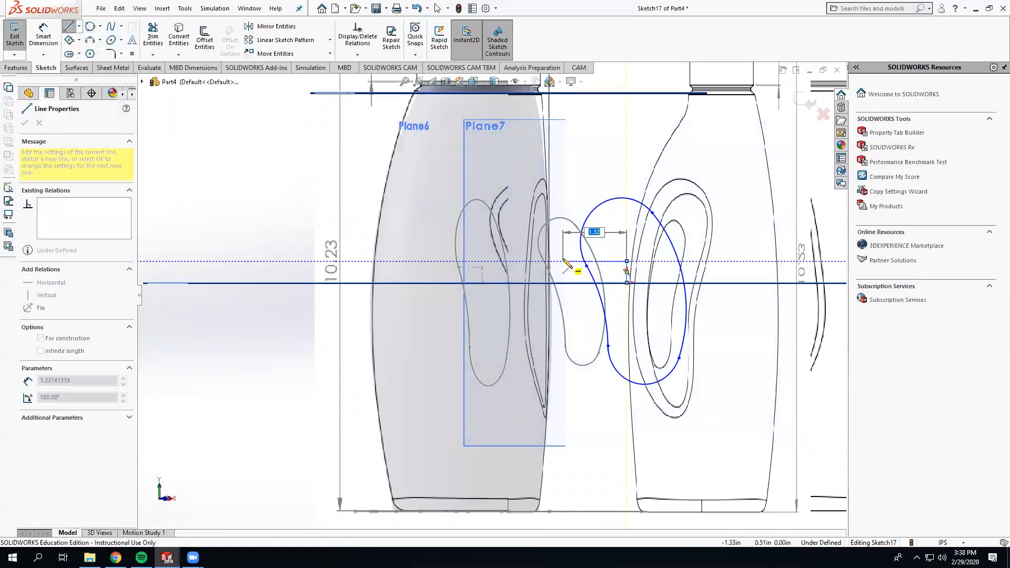
key("Escape")
left_click(43, 33)
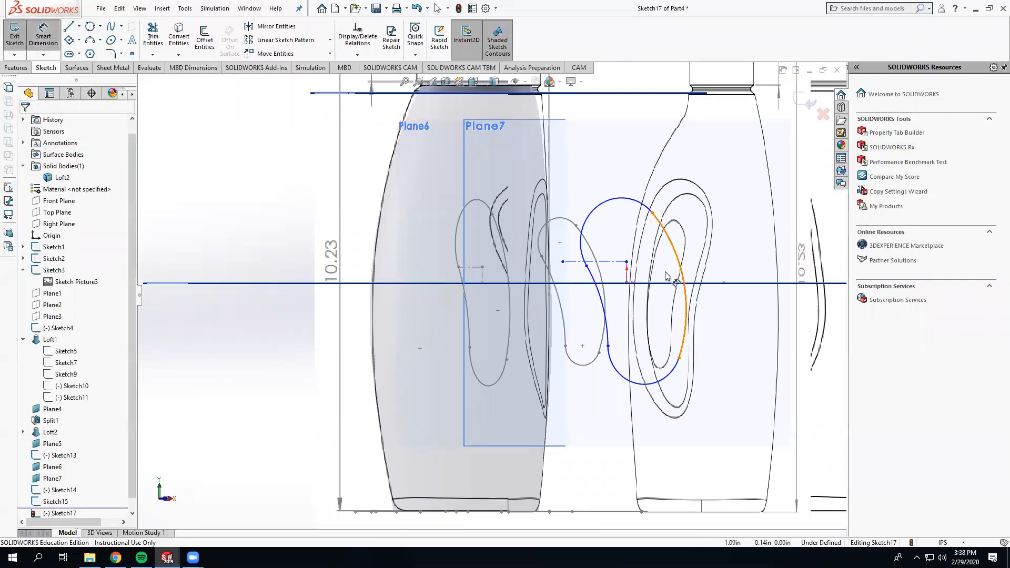
left_click(596, 263)
key("Escape")
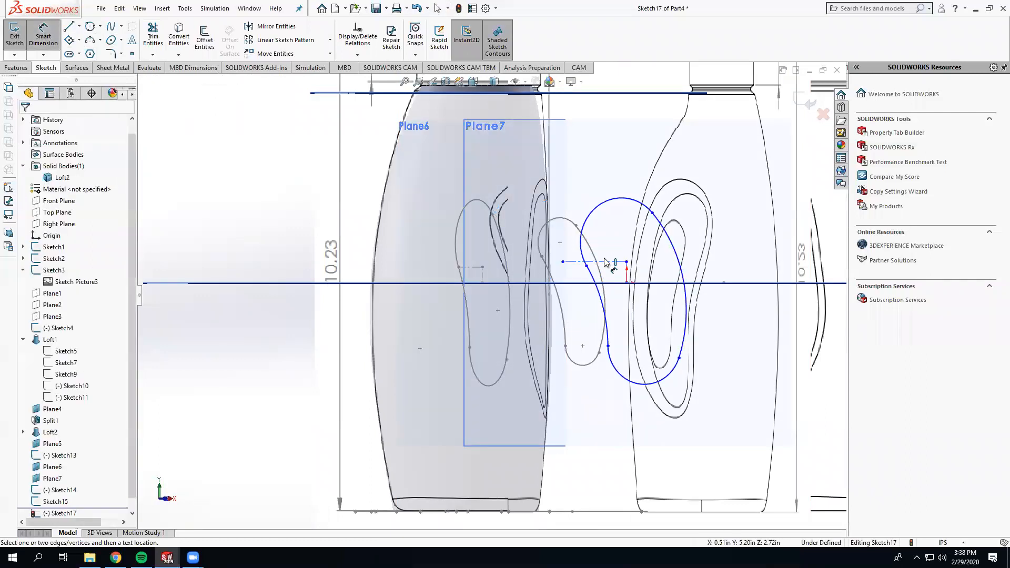
key("Escape")
left_click(574, 261)
key("Escape")
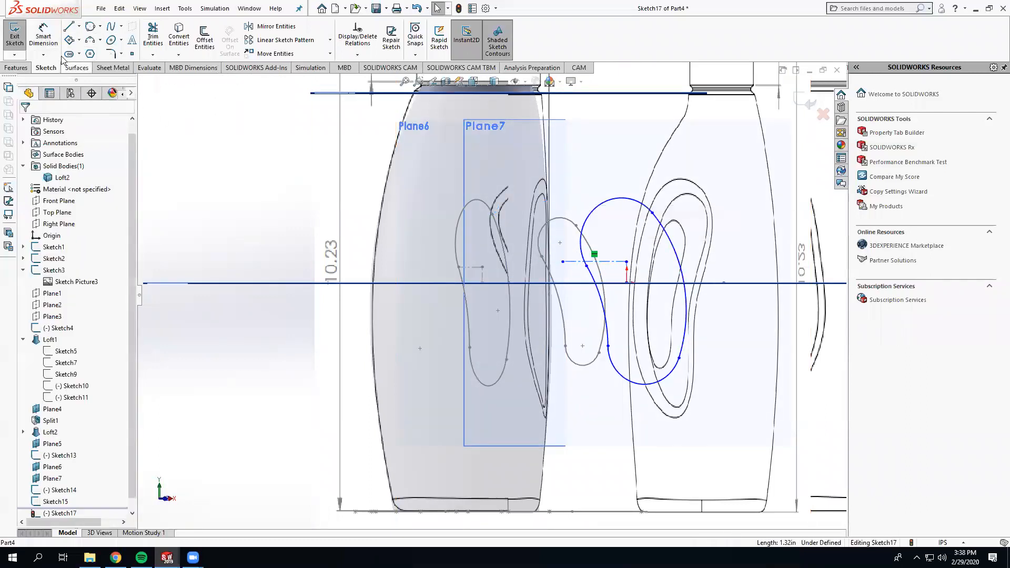
Dimension the horizontal construction line's length to 0.96 in
left_click(43, 34)
left_click(627, 262)
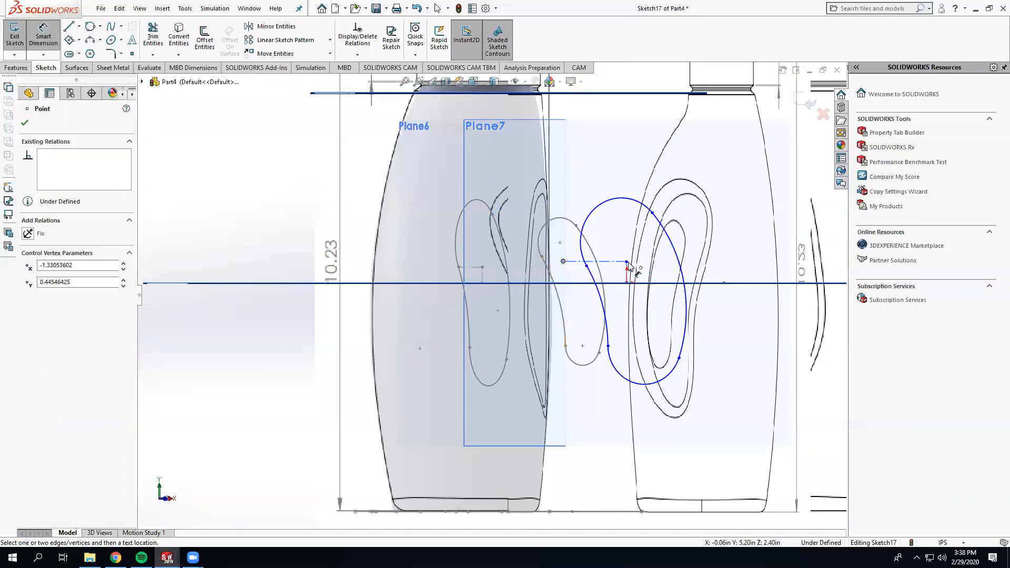
left_click(602, 179)
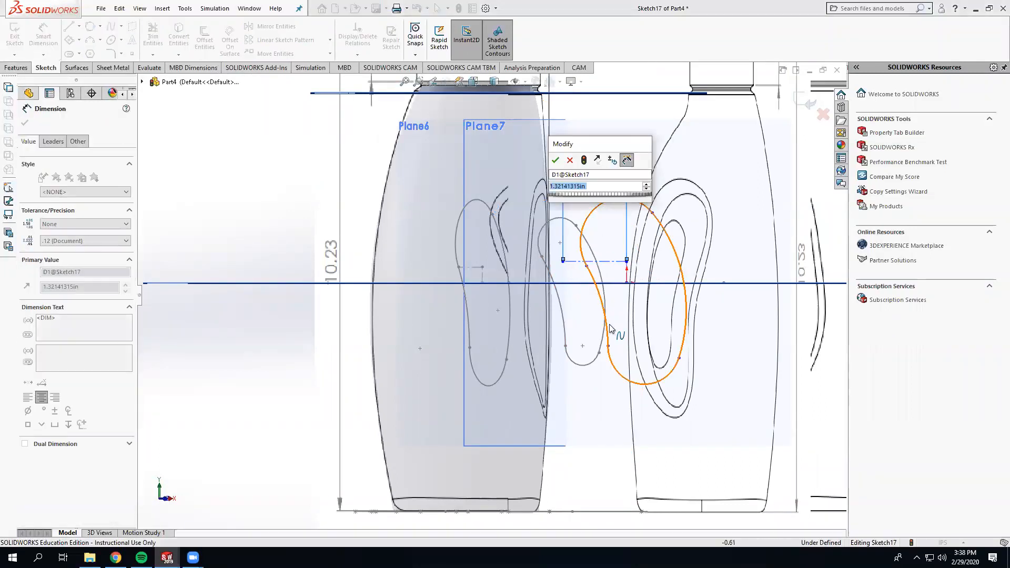
type("0.96")
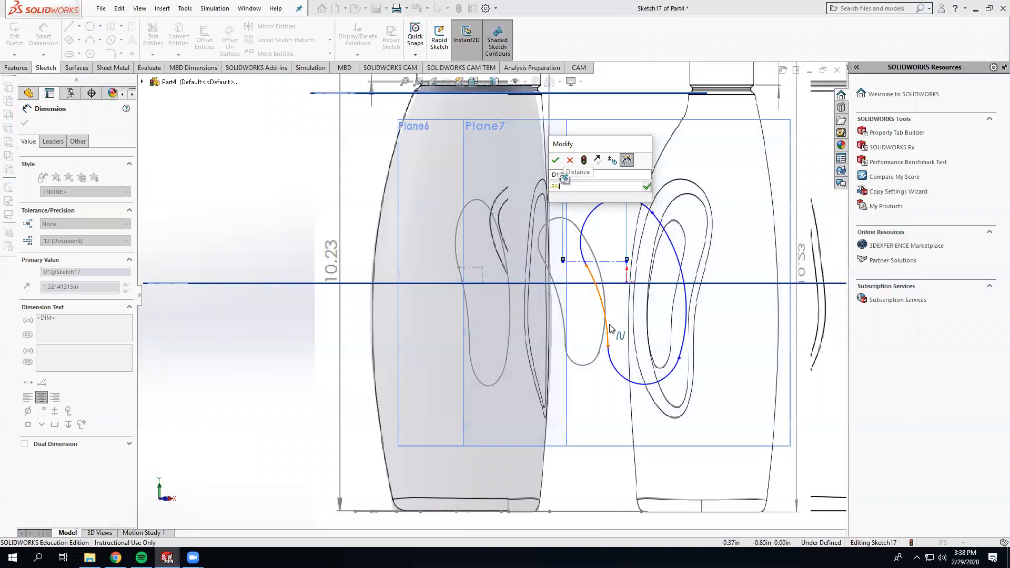
key("Return")
key("Escape")
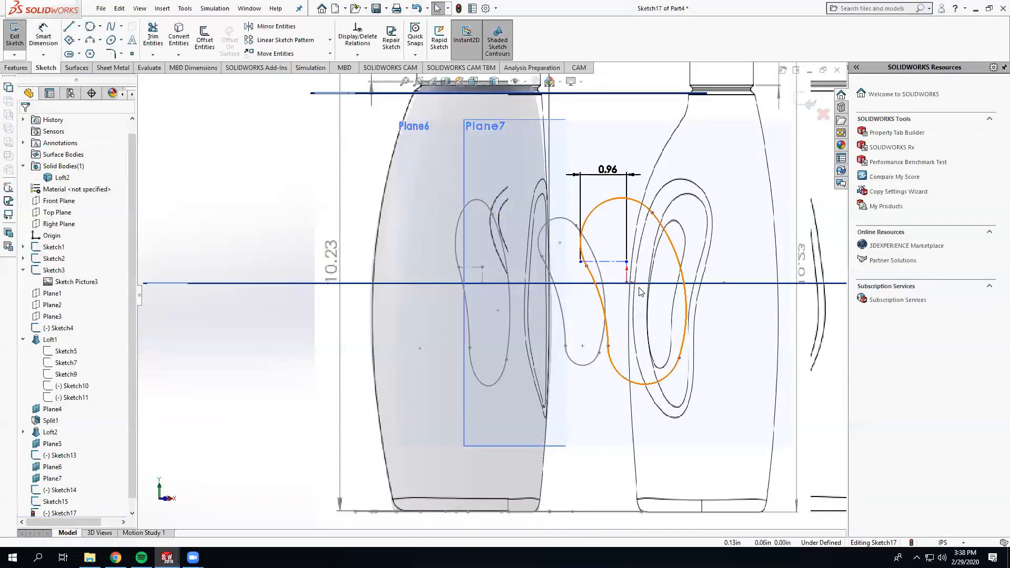
Dimension the vertical construction line's height above the origin to 0.33 in and exit the sketch
scroll(677, 281, "down", 3)
left_click(43, 32)
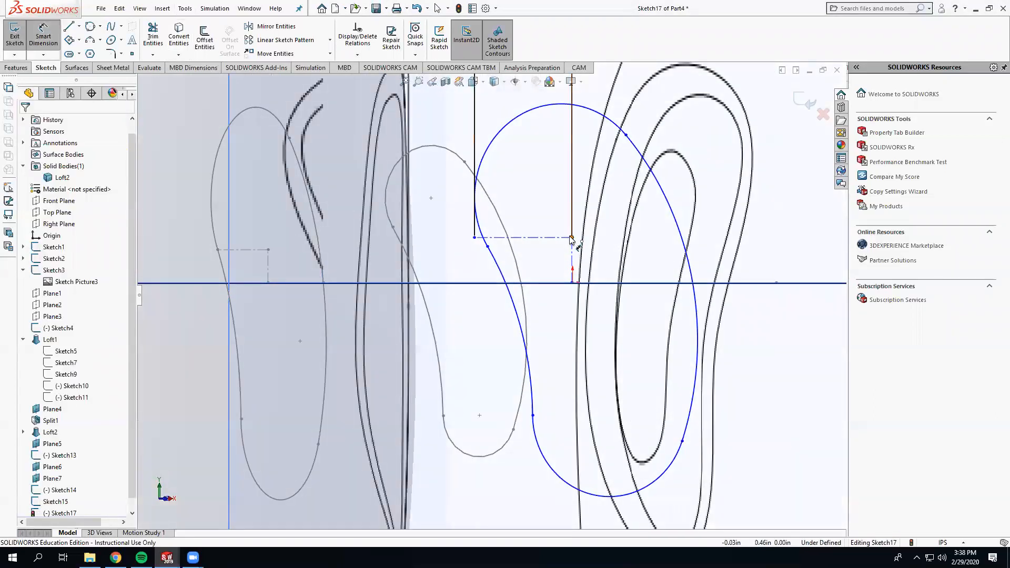
left_click(571, 283)
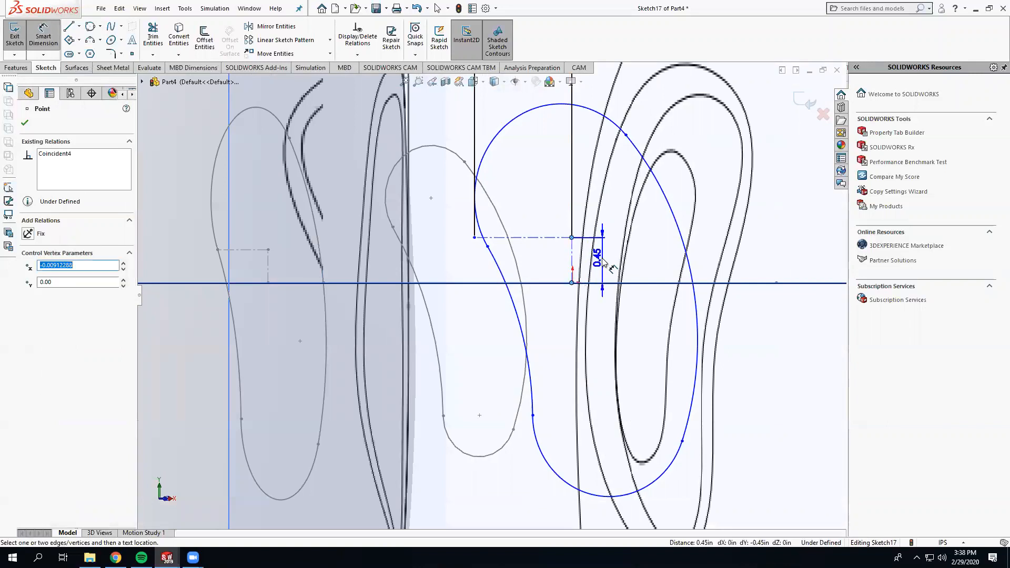
left_click(610, 264)
type(".33")
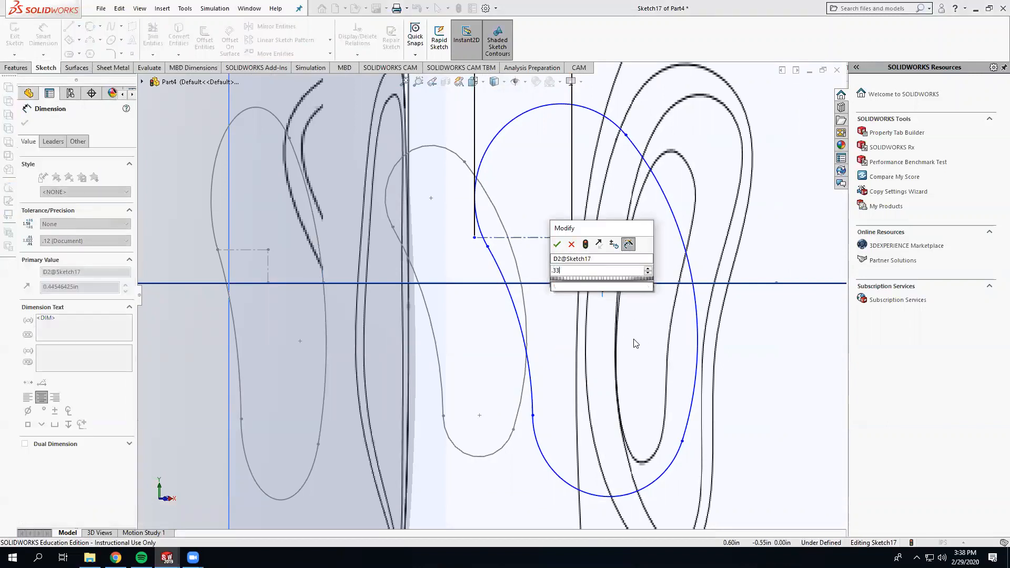
key("Return")
left_click(797, 105)
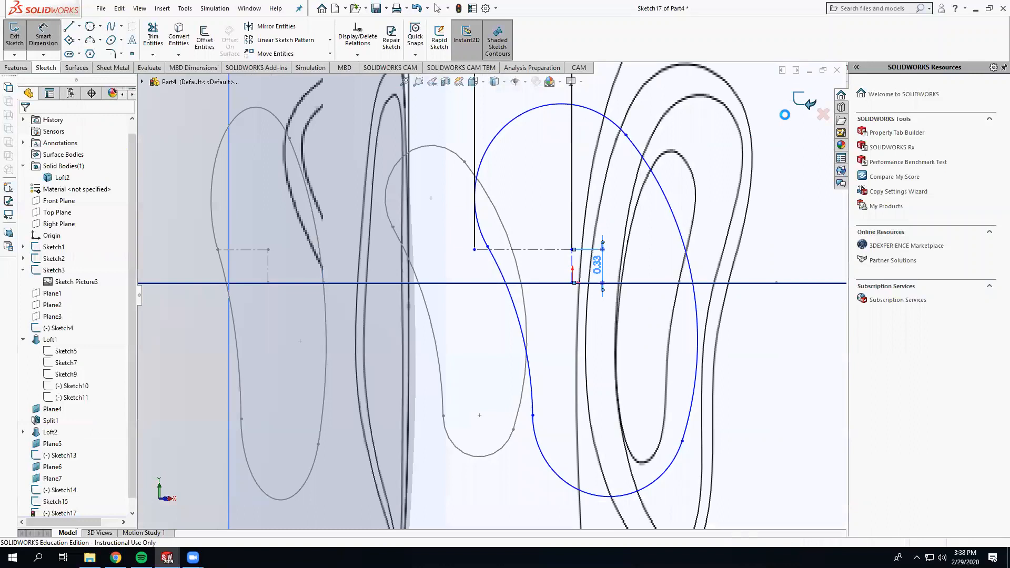
Reopen Sketch17 and move the four profile splines together so their upper inner endpoint meets the horizontal construction line's free end
left_click(501, 275)
left_click(531, 223)
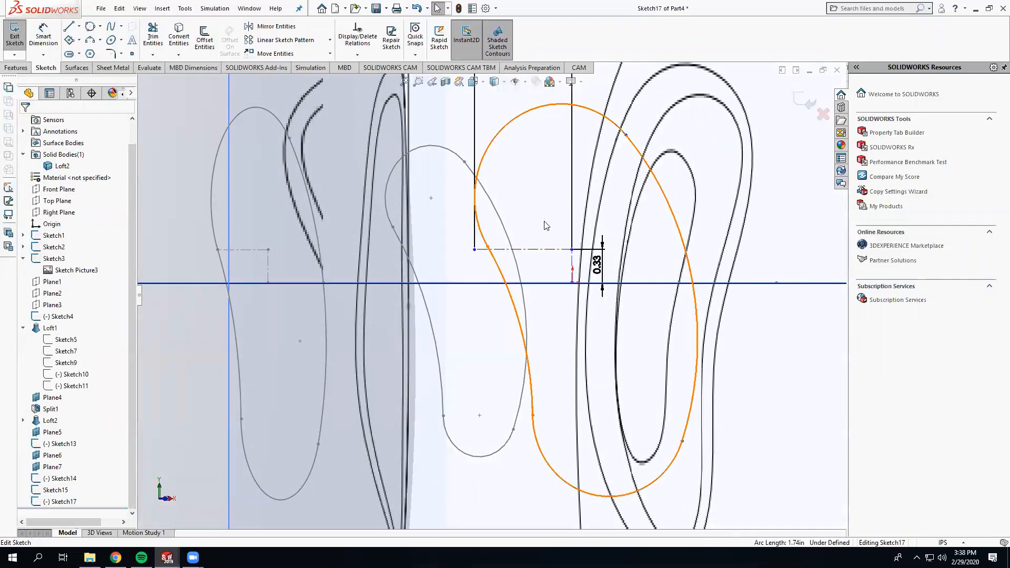
key("ctrl+a")
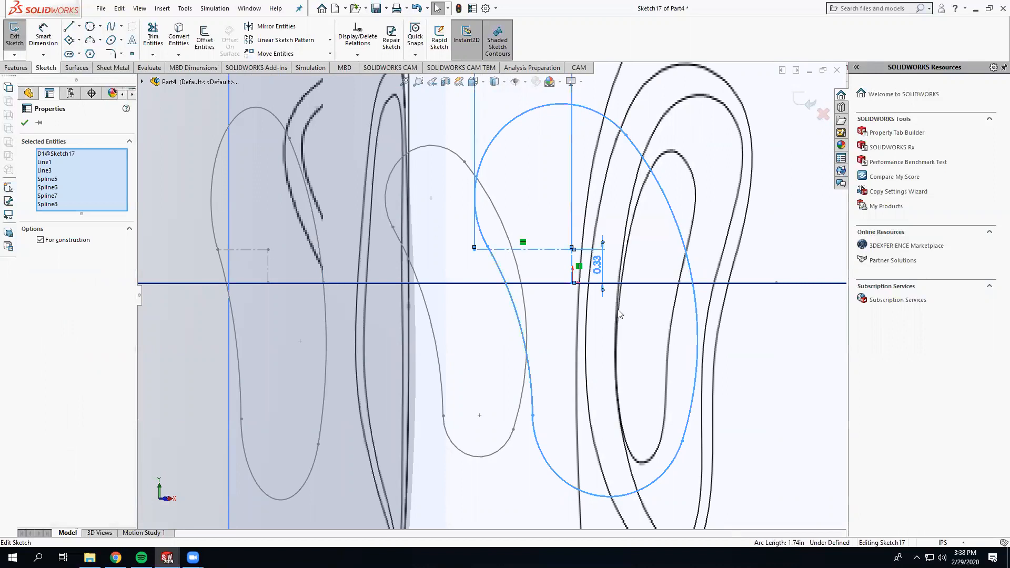
left_click(554, 251, "ctrl")
scroll(570, 259, "down", 3)
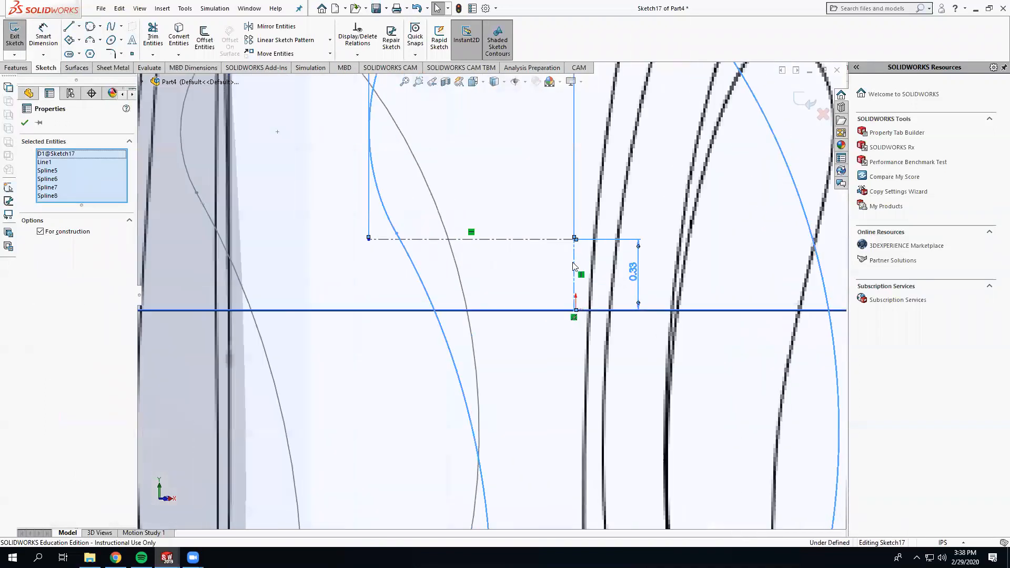
left_click(573, 262, "ctrl")
scroll(482, 280, "up", 1)
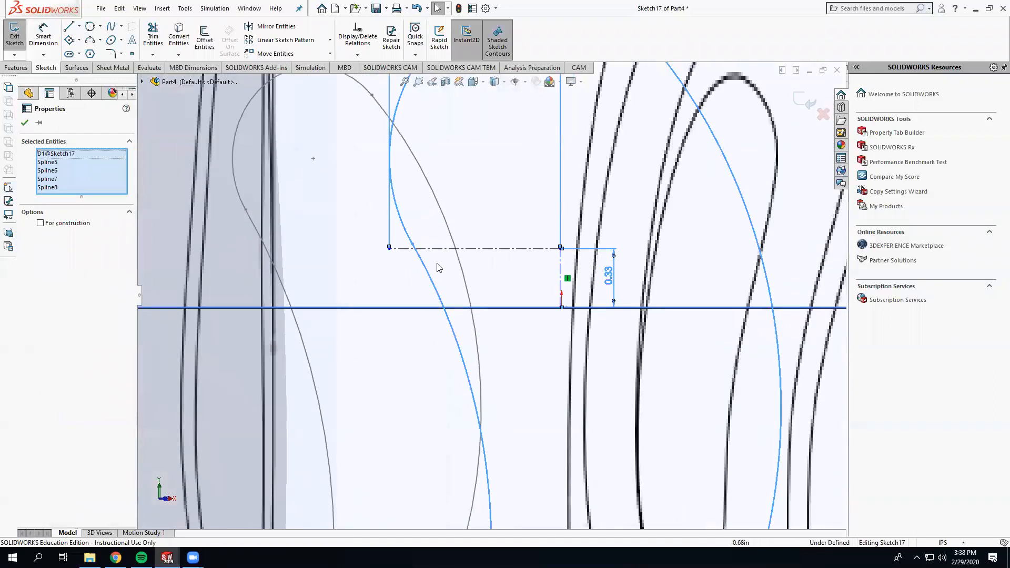
left_click_drag(412, 245, 390, 247)
scroll(488, 279, "up", 4)
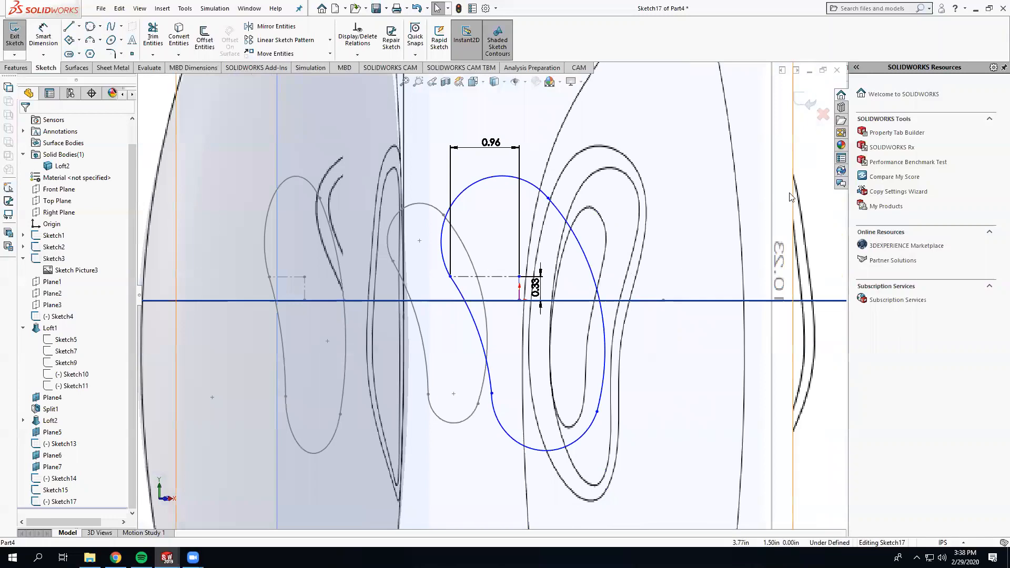
left_click(806, 103)
Create a lofted cut through the bottle using the profiles Sketch17, Sketch14 and Sketch15
scroll(592, 264, "up", 4)
mouse_move(589, 264)
middle_mouse_down()
mouse_move(435, 292)
mouse_move(388, 323)
mouse_move(424, 322)
middle_mouse_up()
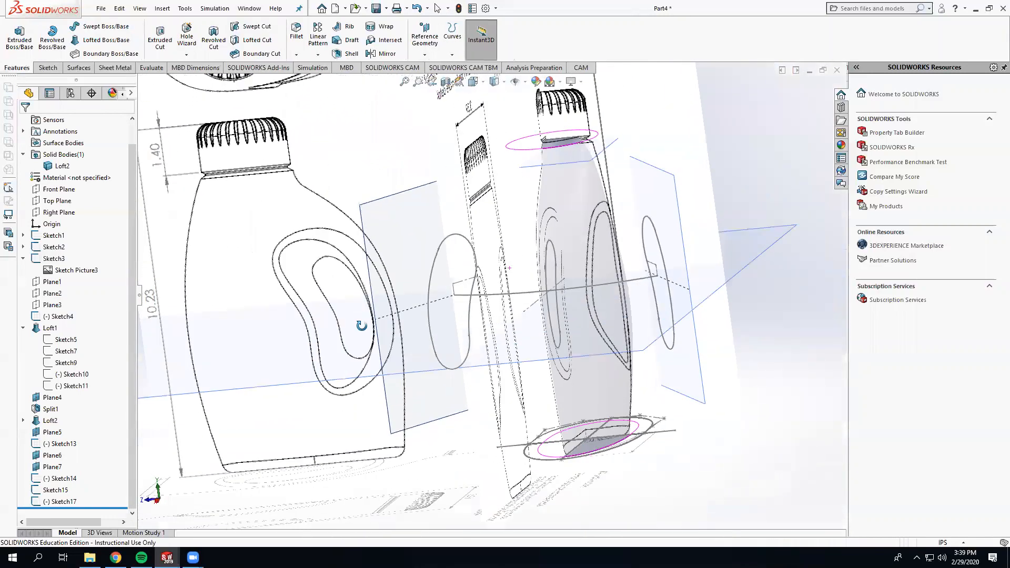
scroll(515, 325, "up", 4)
mouse_move(515, 324)
middle_mouse_down()
mouse_move(581, 311)
mouse_move(653, 277)
mouse_move(573, 327)
mouse_move(535, 419)
mouse_move(289, 239)
middle_mouse_up()
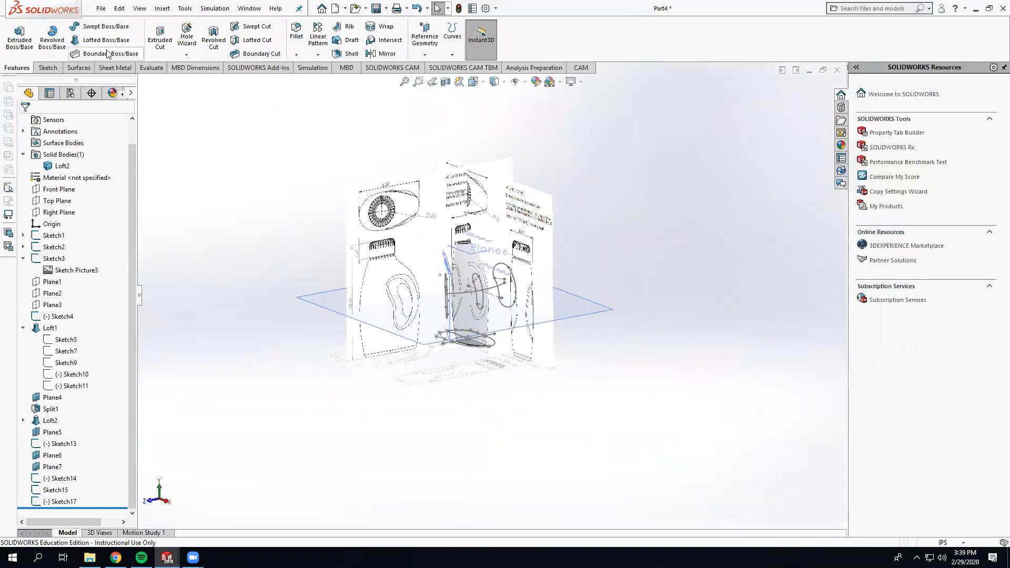
left_click(39, 124)
left_click(257, 41)
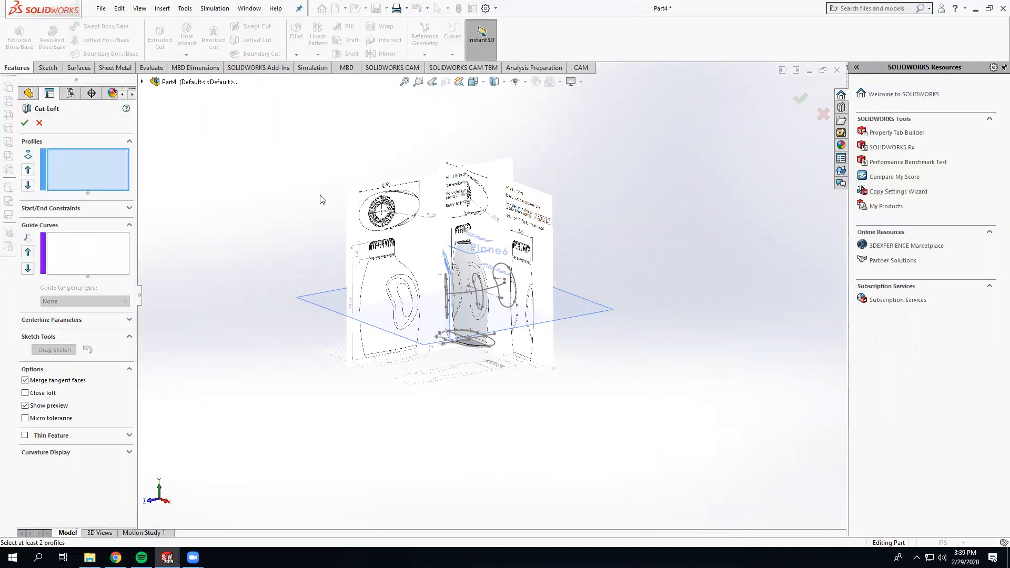
scroll(488, 327, "down", 5)
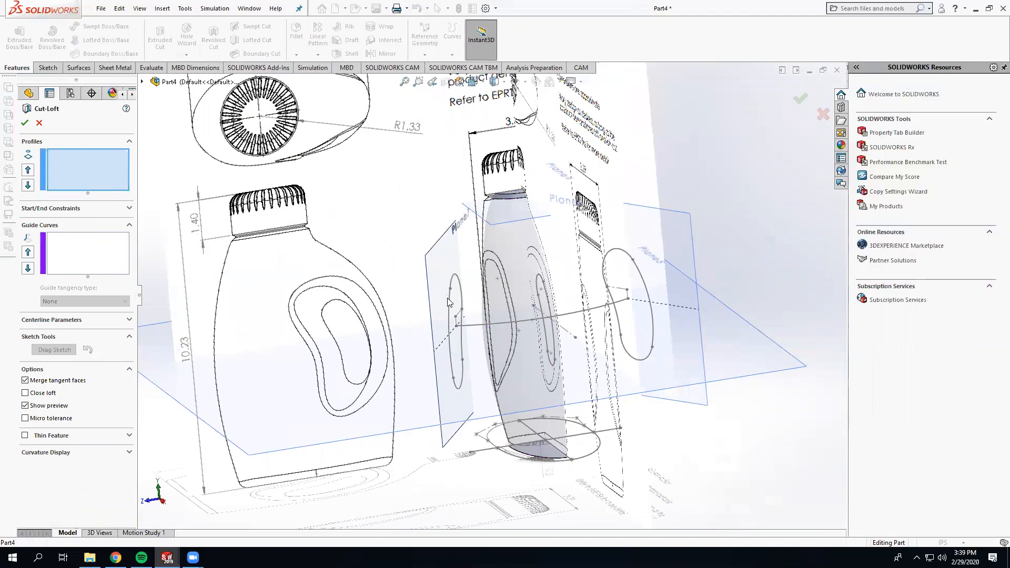
left_click(449, 298)
middle_click_drag(539, 320, 594, 323)
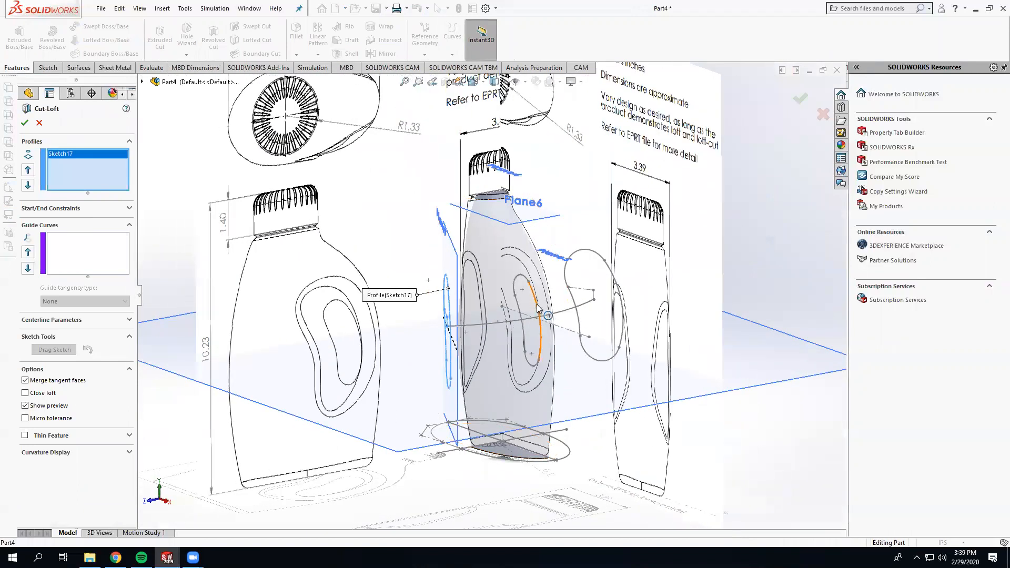
left_click(538, 308)
left_click(617, 285)
mouse_move(617, 285)
middle_mouse_down()
mouse_move(598, 325)
mouse_move(577, 295)
mouse_move(466, 299)
mouse_move(464, 310)
middle_mouse_up()
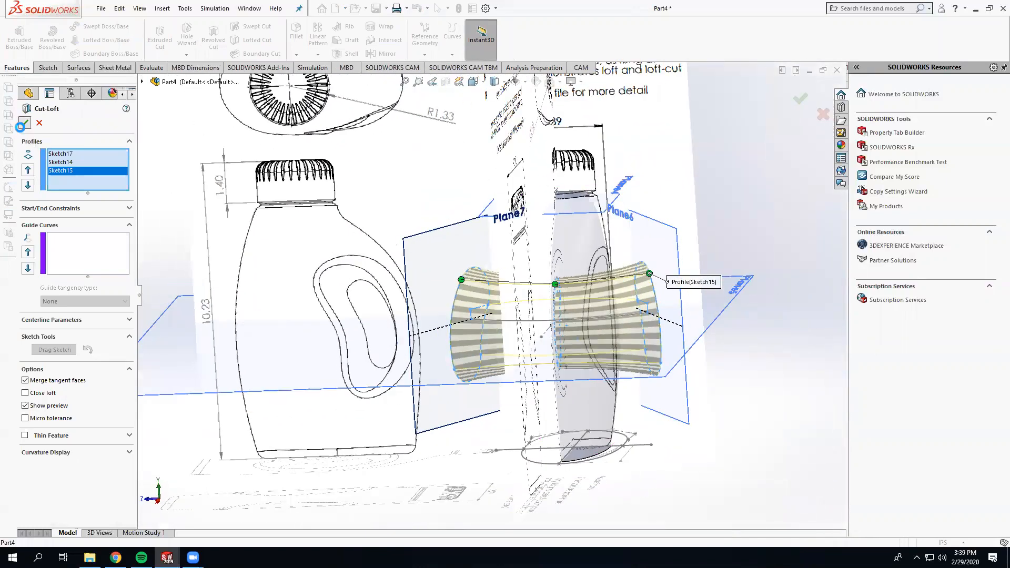
left_click(25, 123)
Try toggling the transparency of the Cut-Loft1 solid body
mouse_move(378, 315)
middle_mouse_down()
mouse_move(335, 275)
mouse_move(319, 312)
middle_mouse_up()
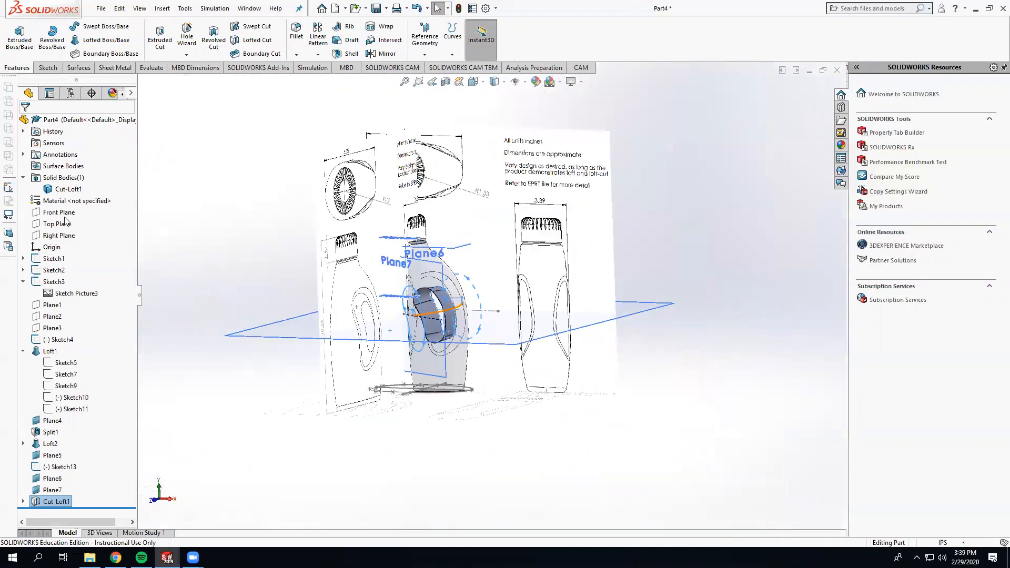
left_click(68, 189)
right_click(68, 190)
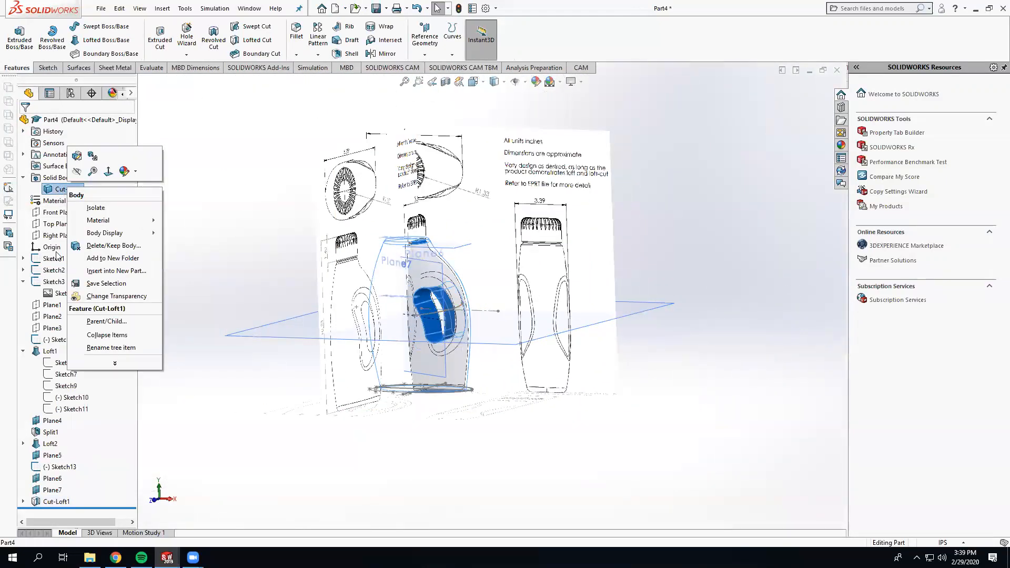
left_click(111, 296)
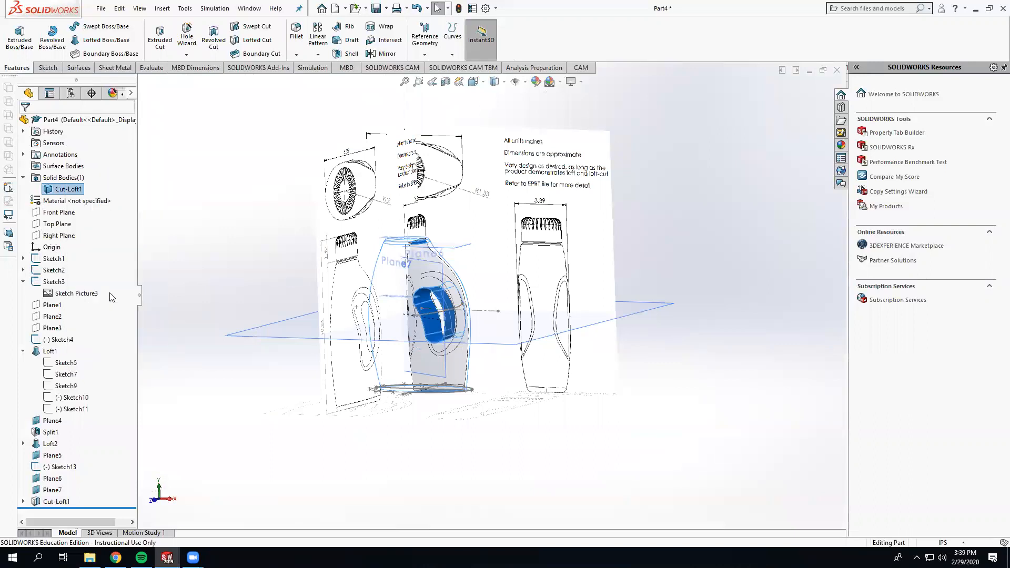
right_click(73, 190)
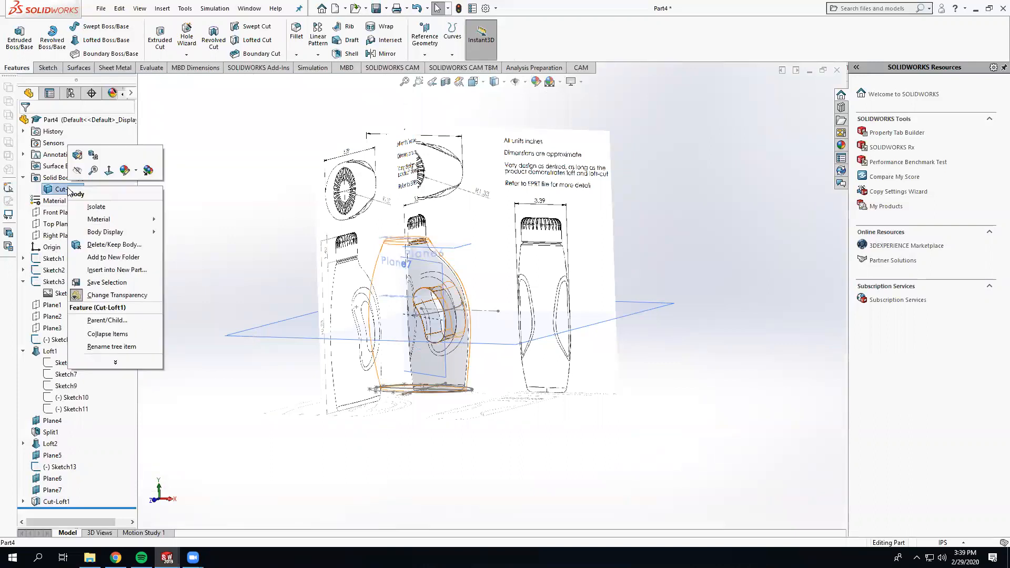
left_click(102, 295)
middle_click_drag(231, 245, 254, 263)
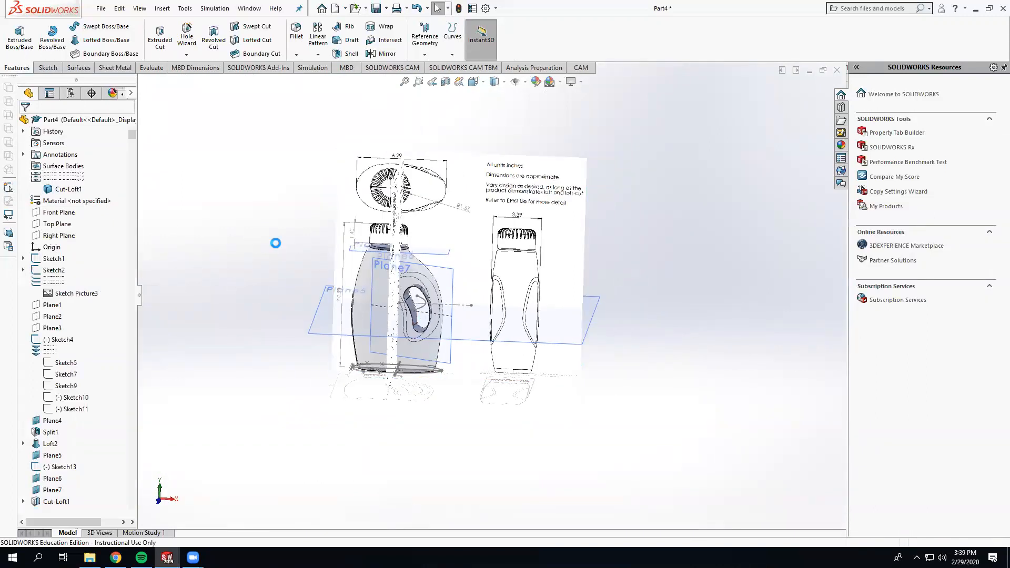
right_click(71, 190)
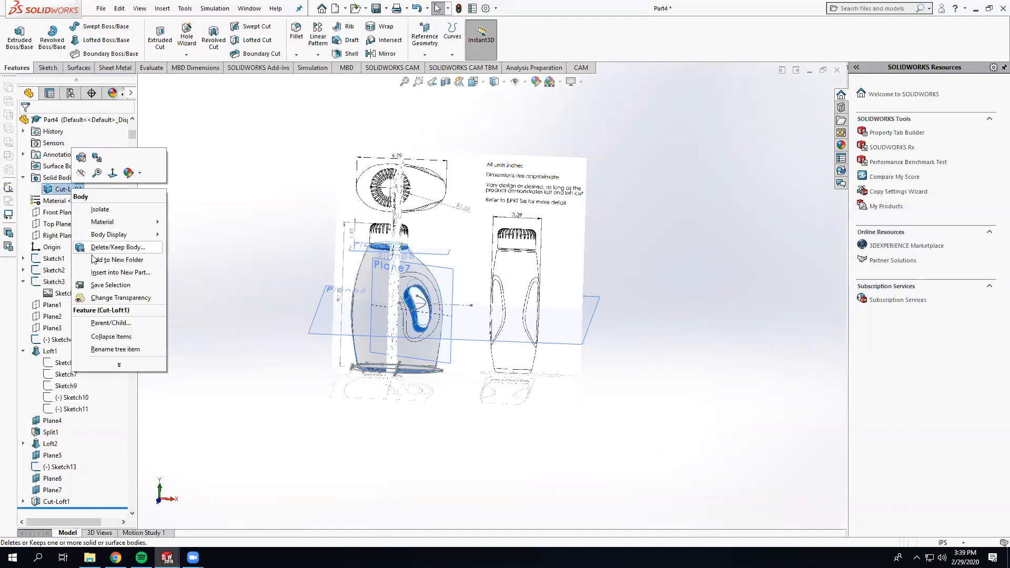
left_click(93, 296)
left_click(212, 271)
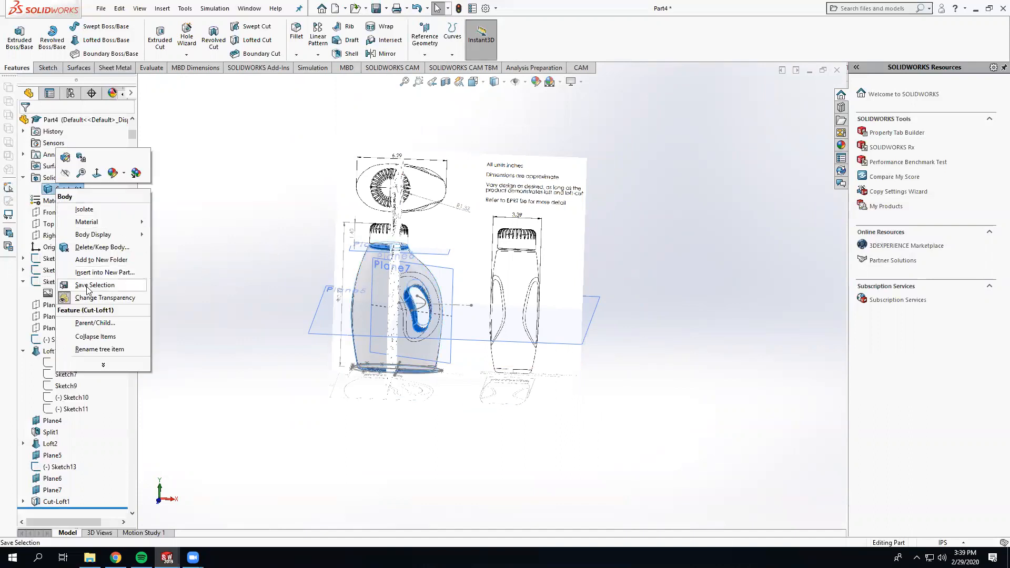
left_click(105, 298)
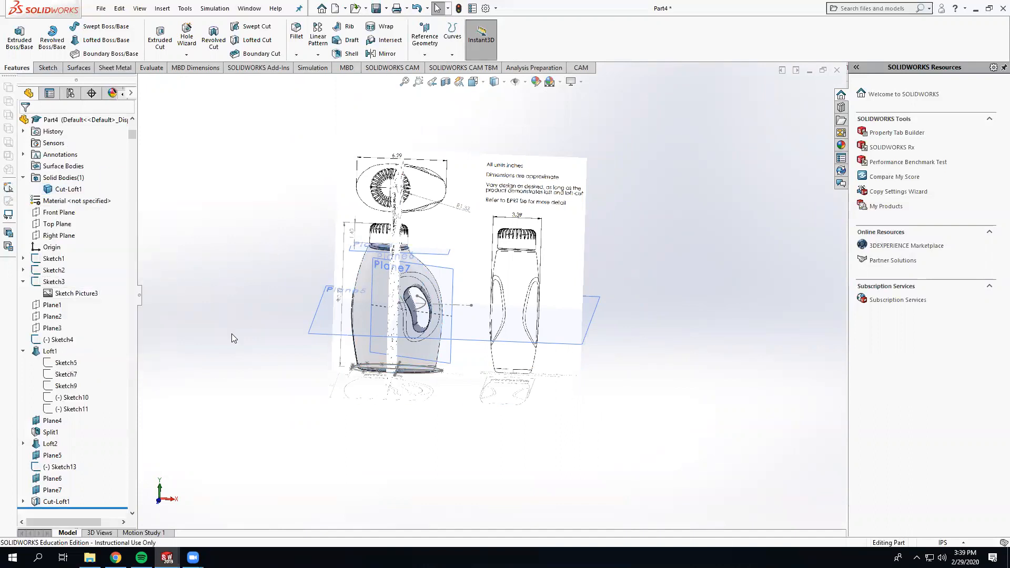
Delete the Cut-Loft1 feature while keeping its profile sketches
right_click(46, 503)
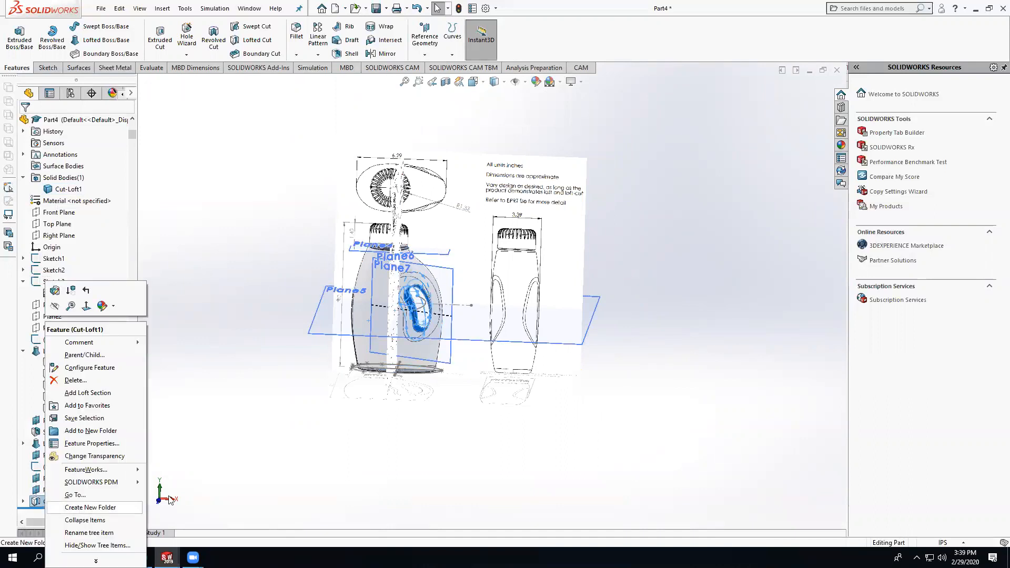
left_click(73, 382)
left_click(415, 186)
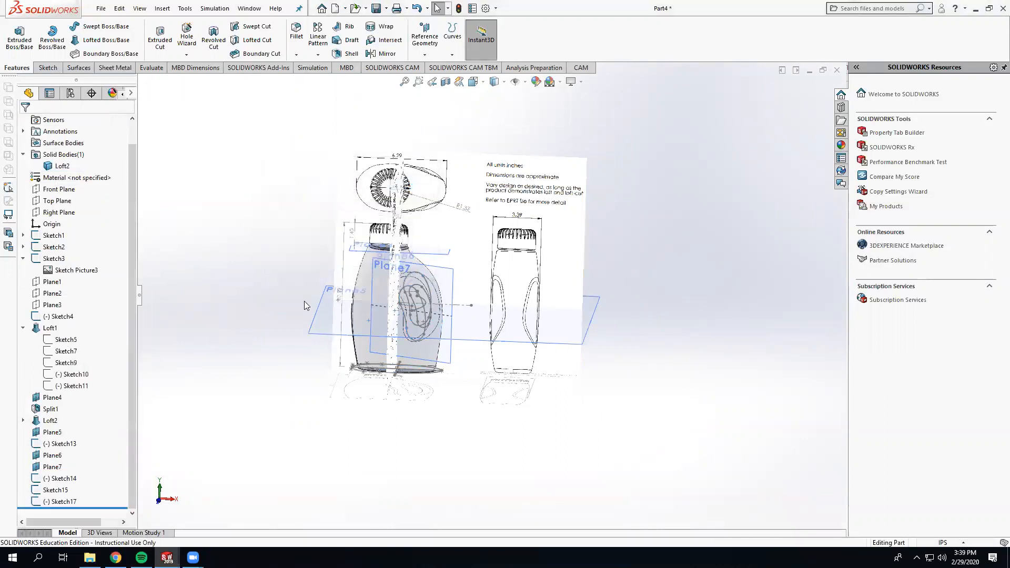
Try toggling the transparency of the Loft2 solid body
middle_click_drag(304, 301, 267, 304)
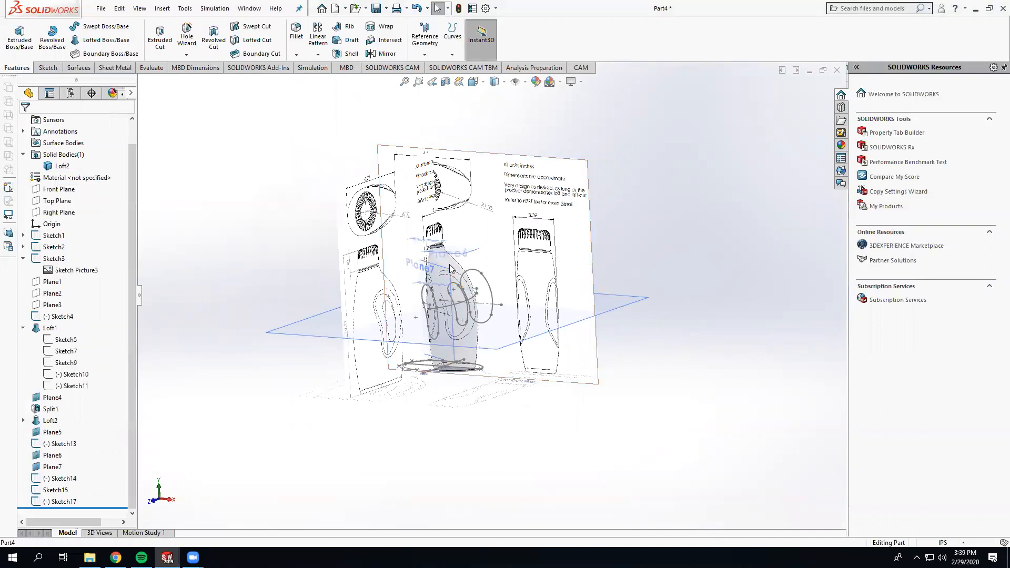
right_click(64, 166)
left_click(112, 270)
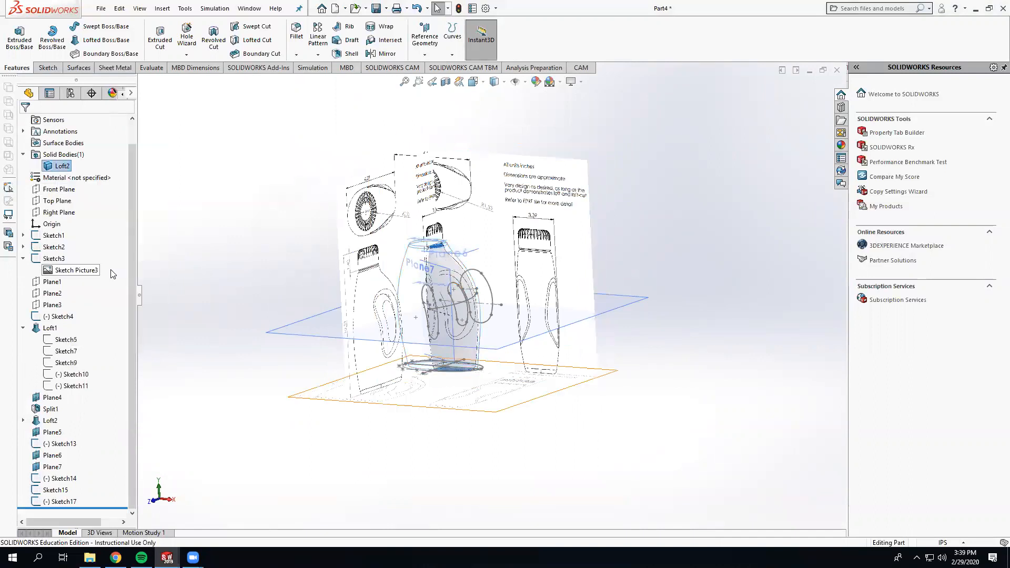
right_click(63, 167)
left_click(112, 270)
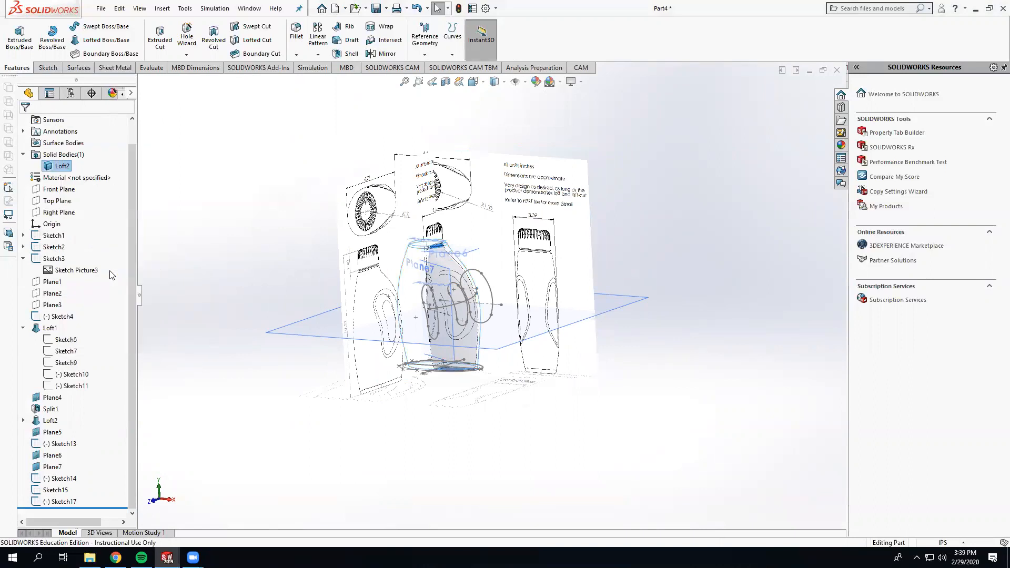
middle_click_drag(234, 247, 280, 236)
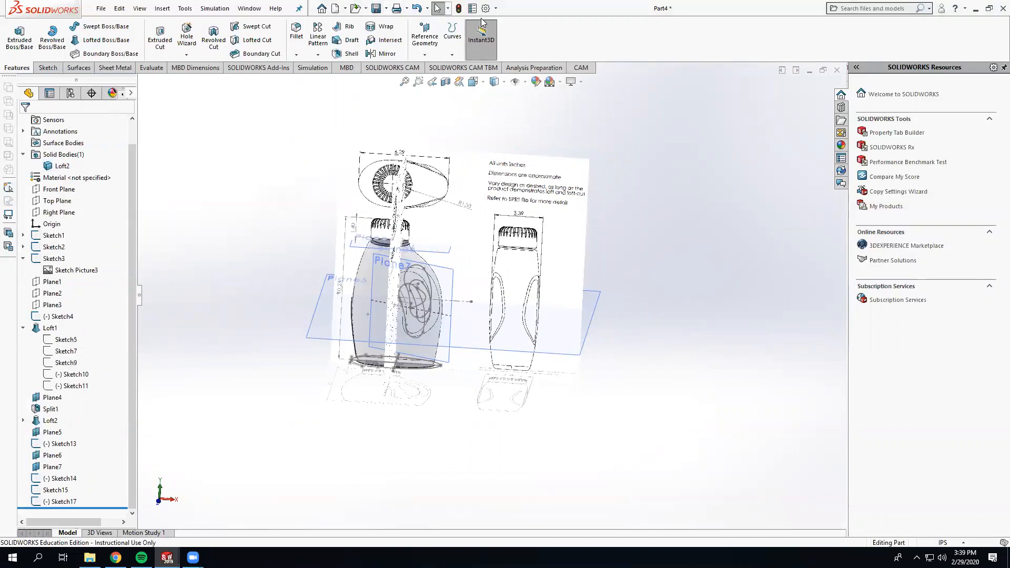
double_click(743, 15)
left_click_drag(743, 17, 732, 103)
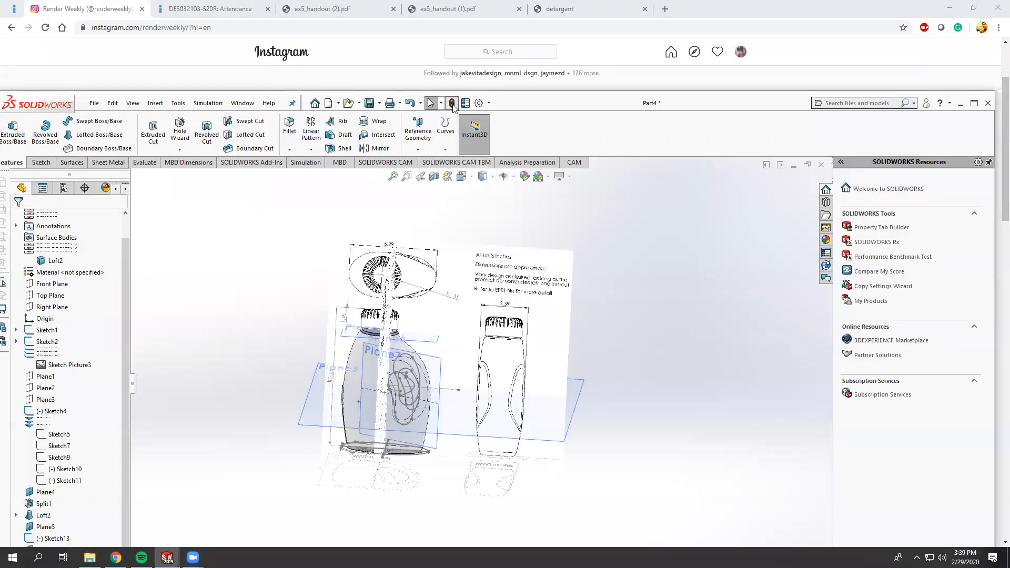
left_click(975, 103)
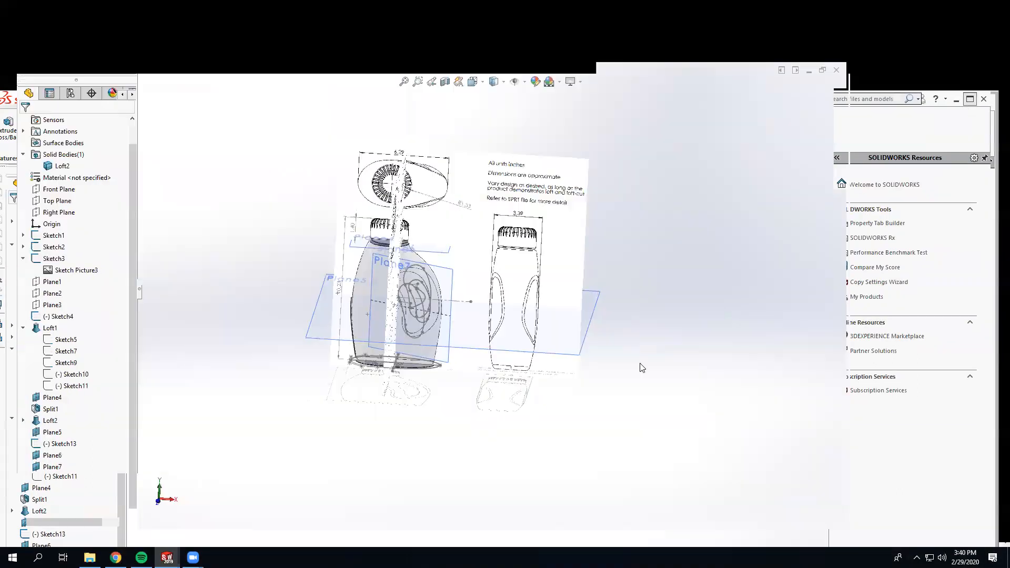
Hide all item types so only the bottle body is displayed, without planes, sketches and reference pictures
middle_click_drag(363, 277, 421, 268)
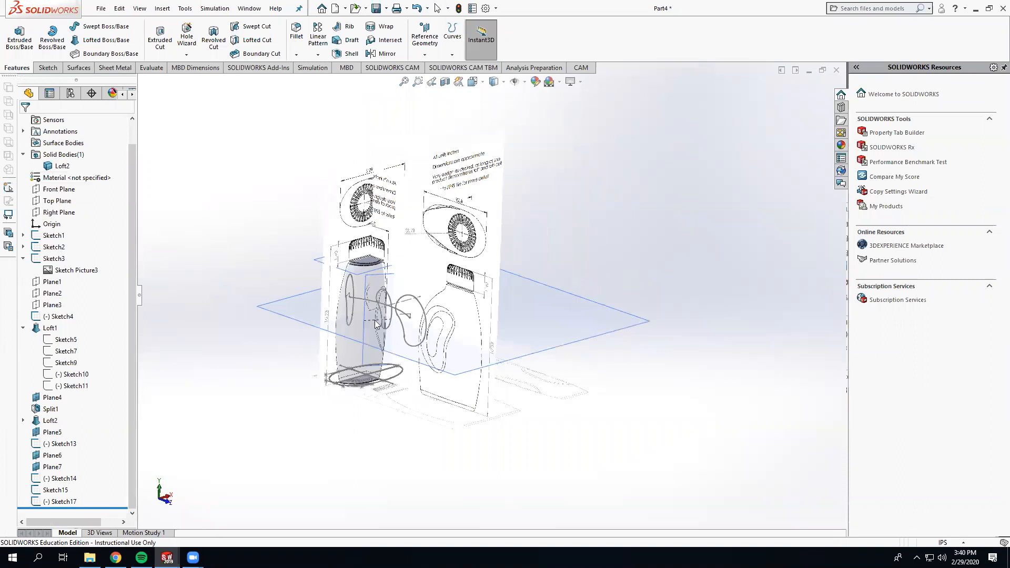
scroll(421, 268, "down", 3)
scroll(527, 89, "up", 2)
left_click(503, 82)
left_click(504, 81)
left_click(515, 81)
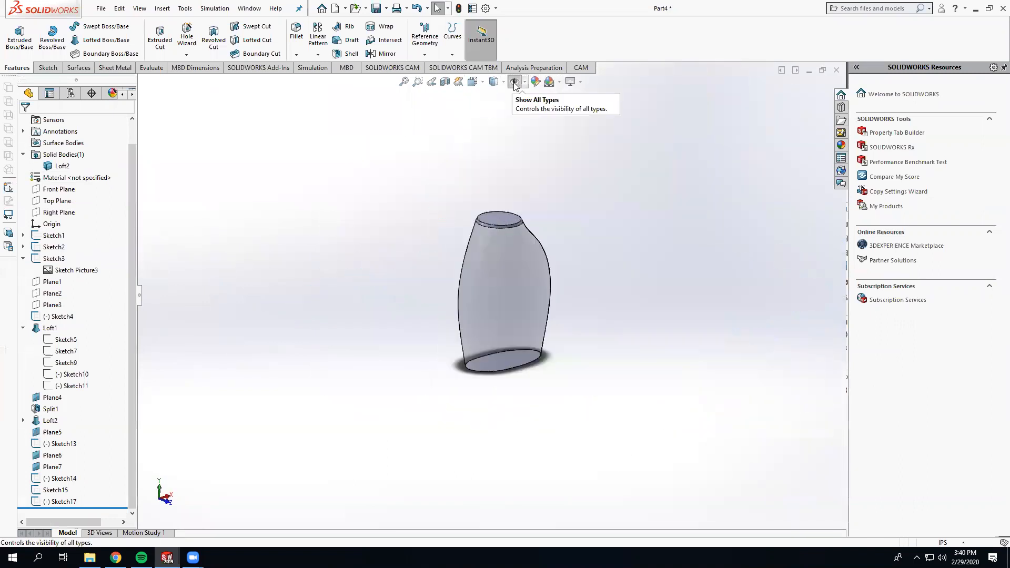
Turn off the transparency of the bottle's lofted side surface
scroll(494, 326, "down", 2)
left_click(513, 318)
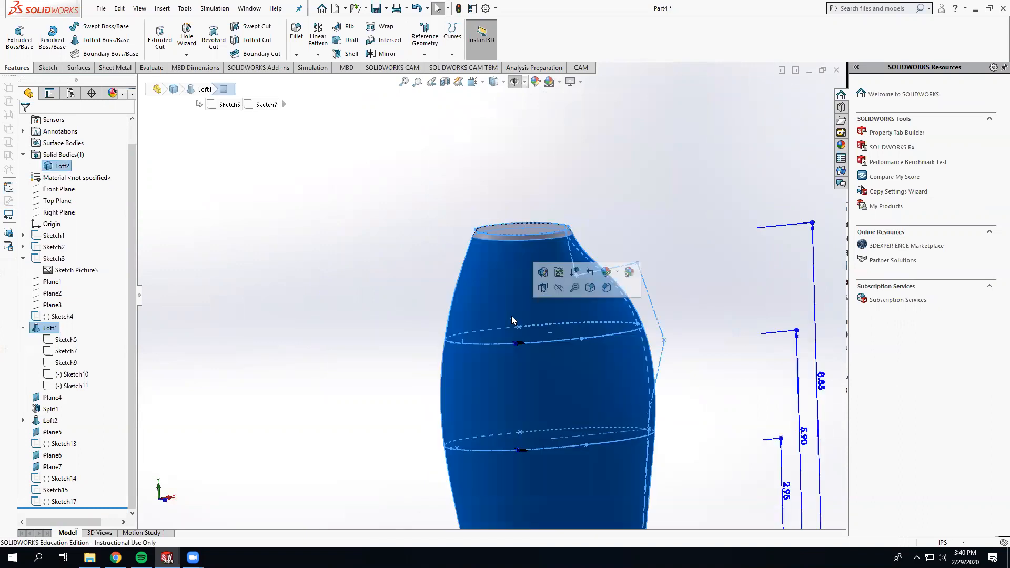
right_click(516, 315)
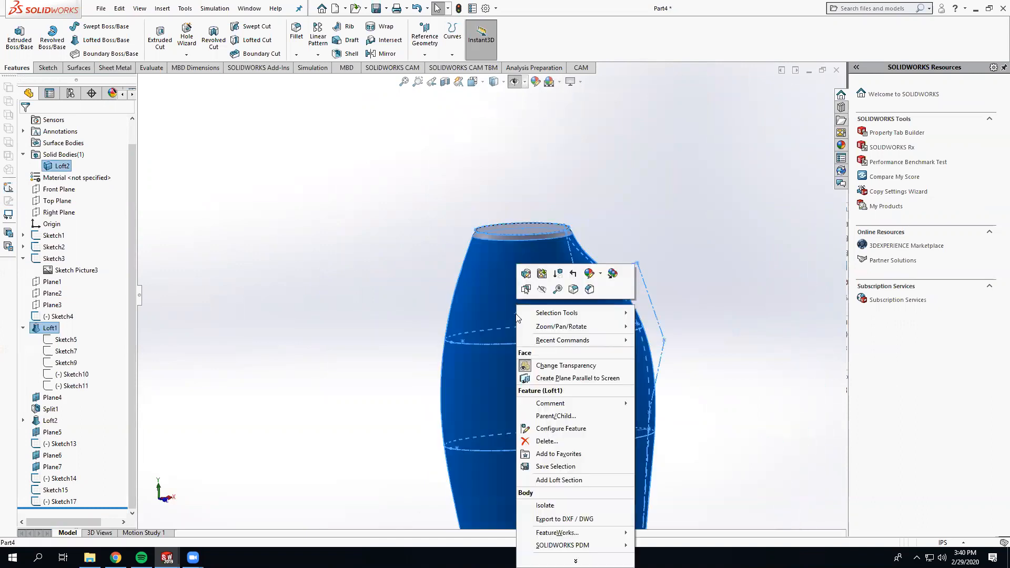
left_click(542, 368)
scroll(391, 319, "up", 3)
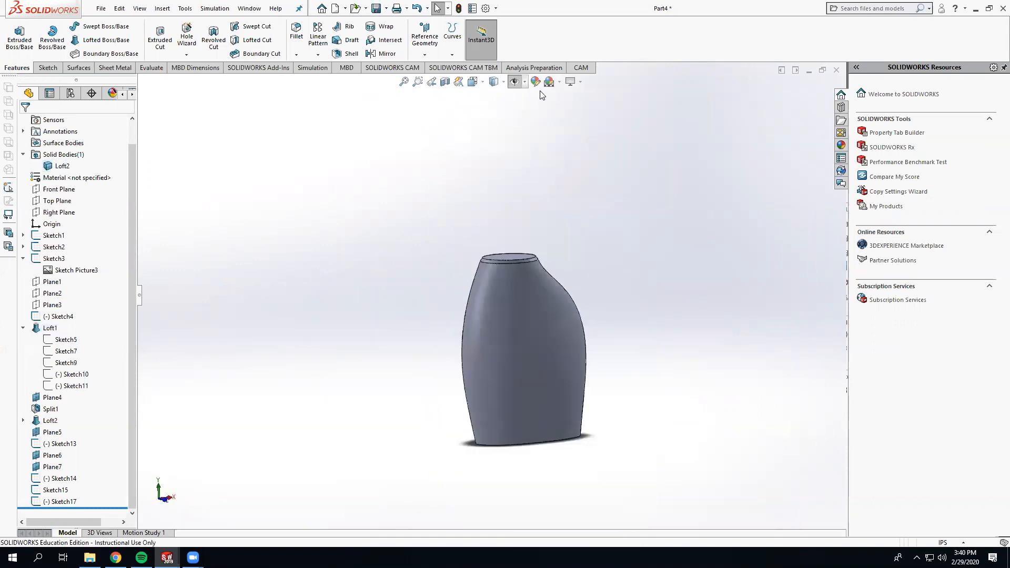
Make the bottle's lofted side surface transparent
left_click(525, 313)
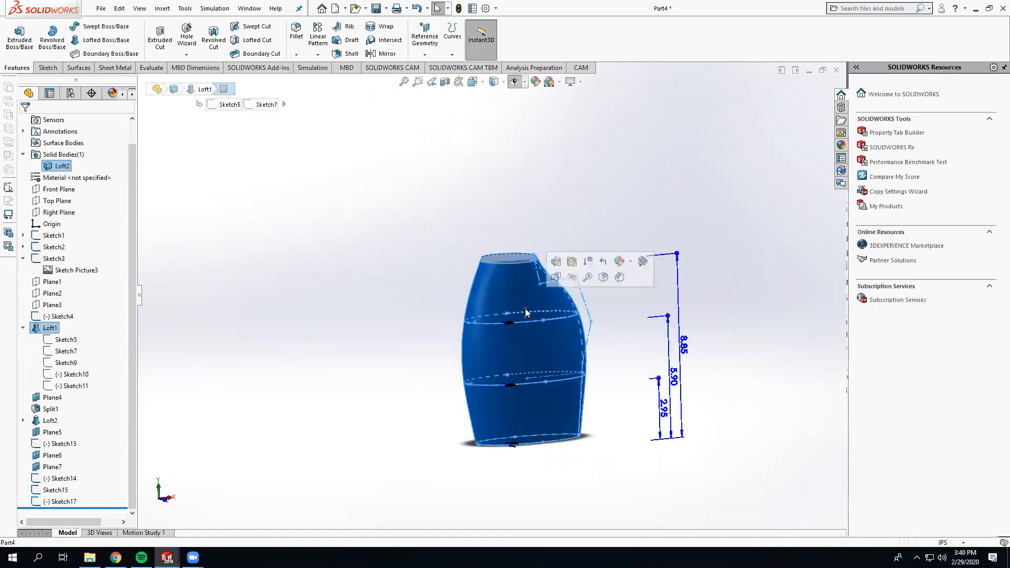
left_click(433, 299)
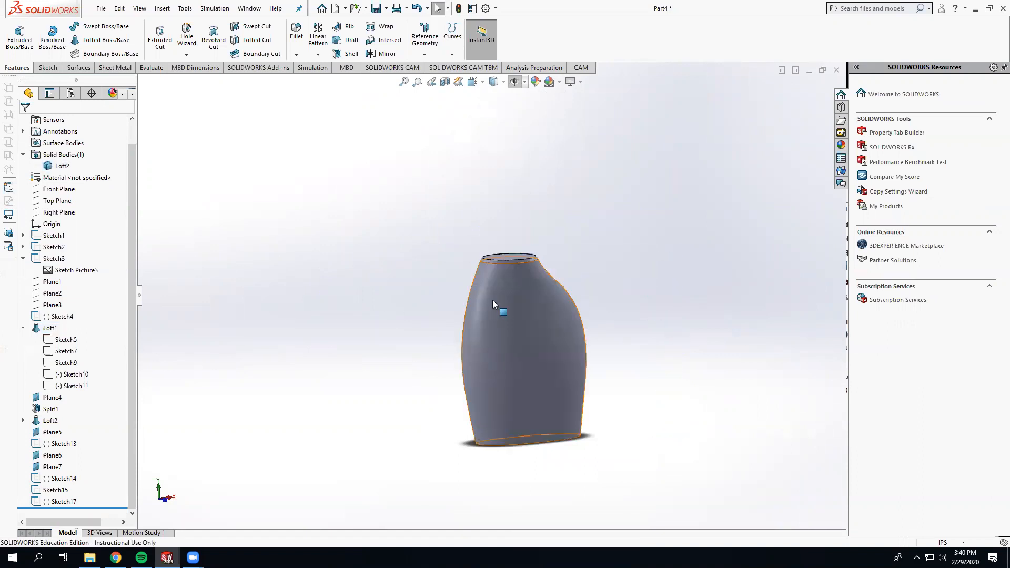
right_click(493, 301)
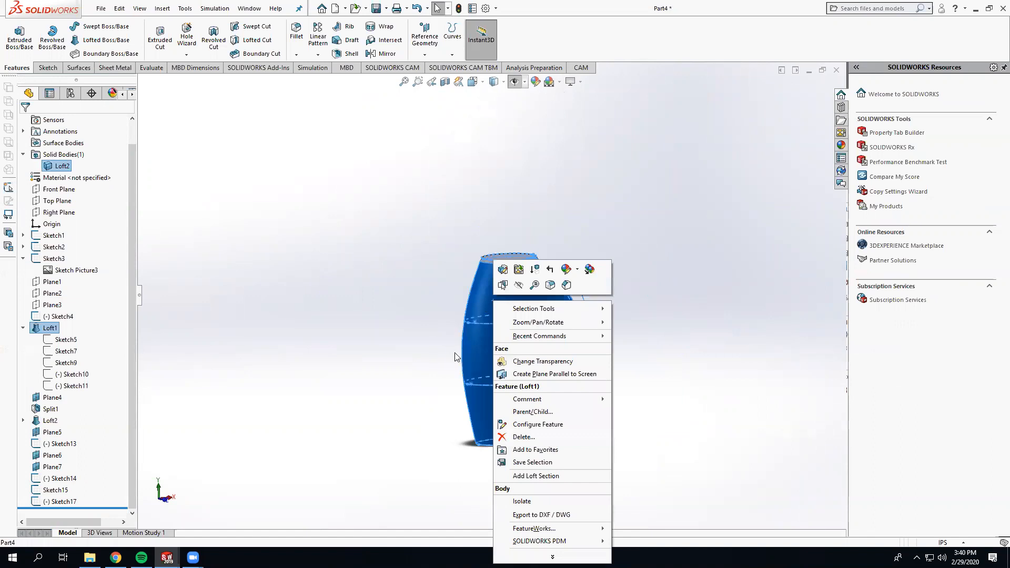
left_click(511, 361)
left_click(415, 377)
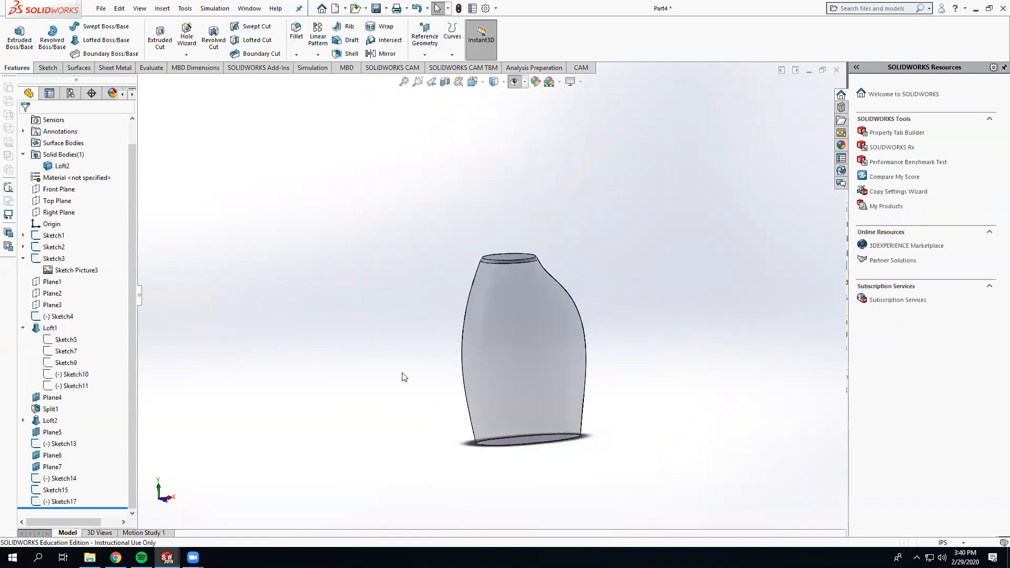
Turn the transparency of the bottle's lofted side surface back off
right_click(63, 167)
left_click(298, 241)
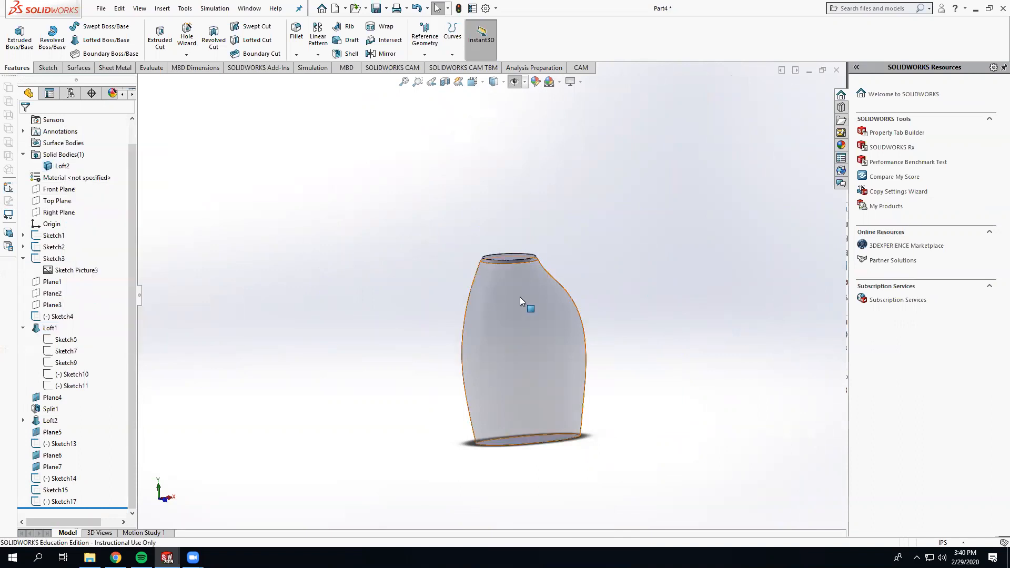
left_click(505, 289)
right_click(514, 286)
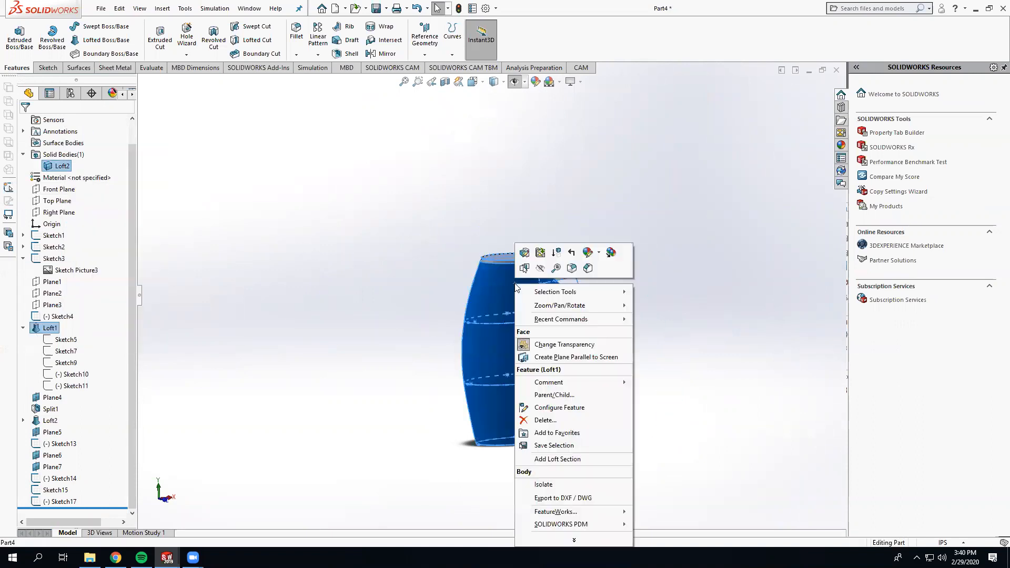
left_click(296, 321)
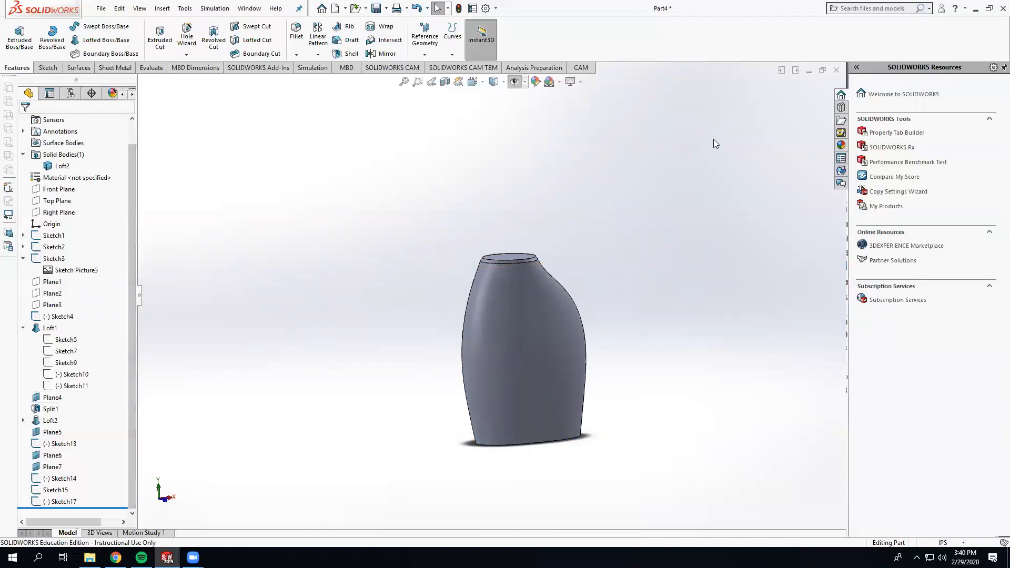
Start a lofted cut with Sketch15, Sketch14 and Sketch17 as its profiles, in that order
scroll(495, 287, "up", 4)
middle_click_drag(298, 402, 287, 408)
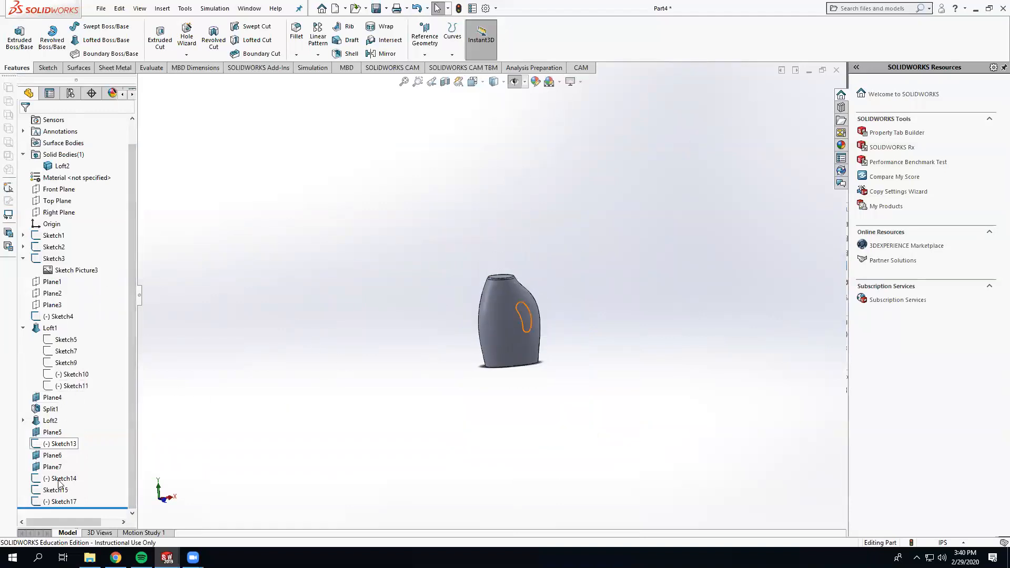
left_click(91, 42)
left_click(252, 40)
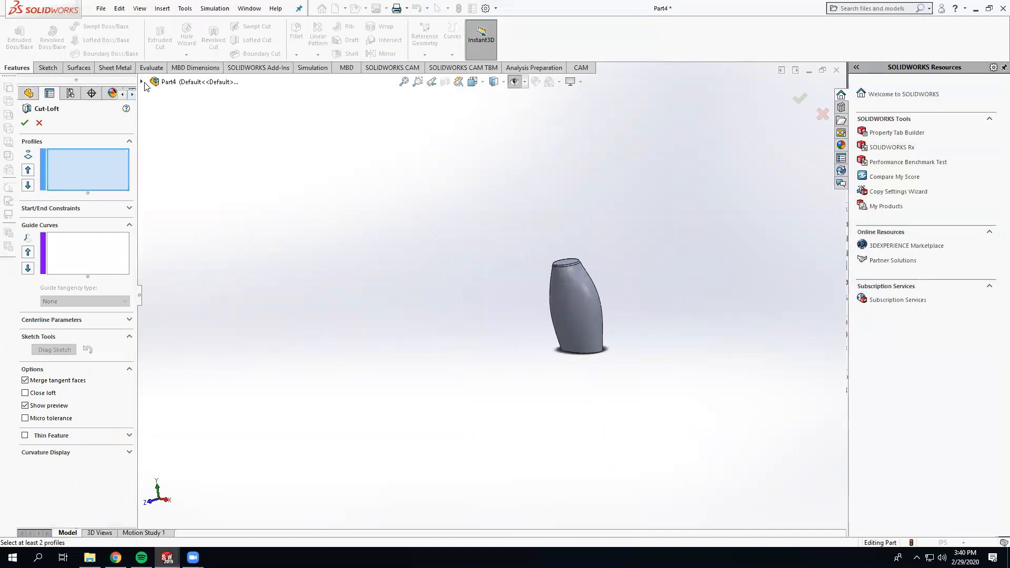
left_click(142, 82)
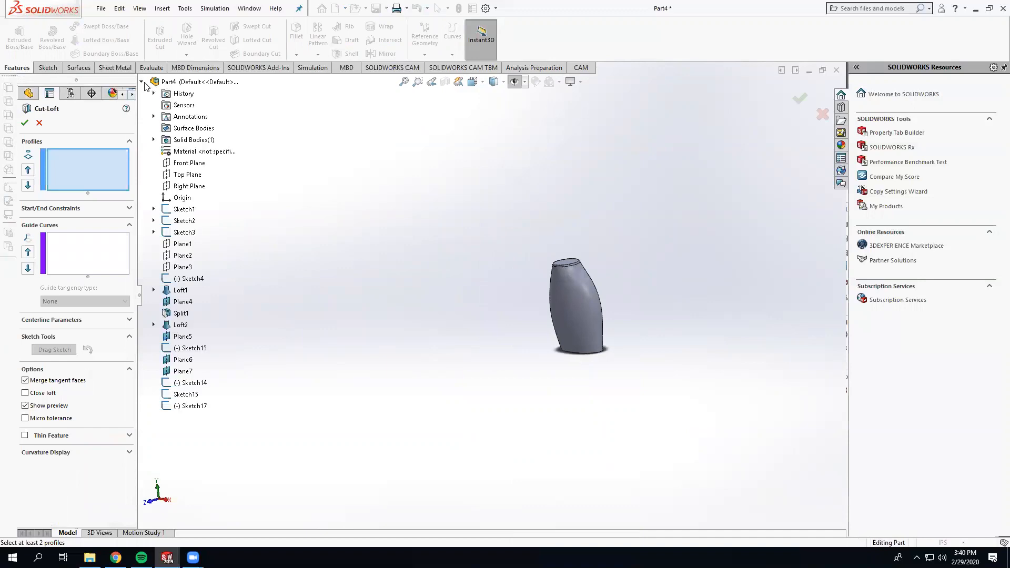
left_click(185, 395)
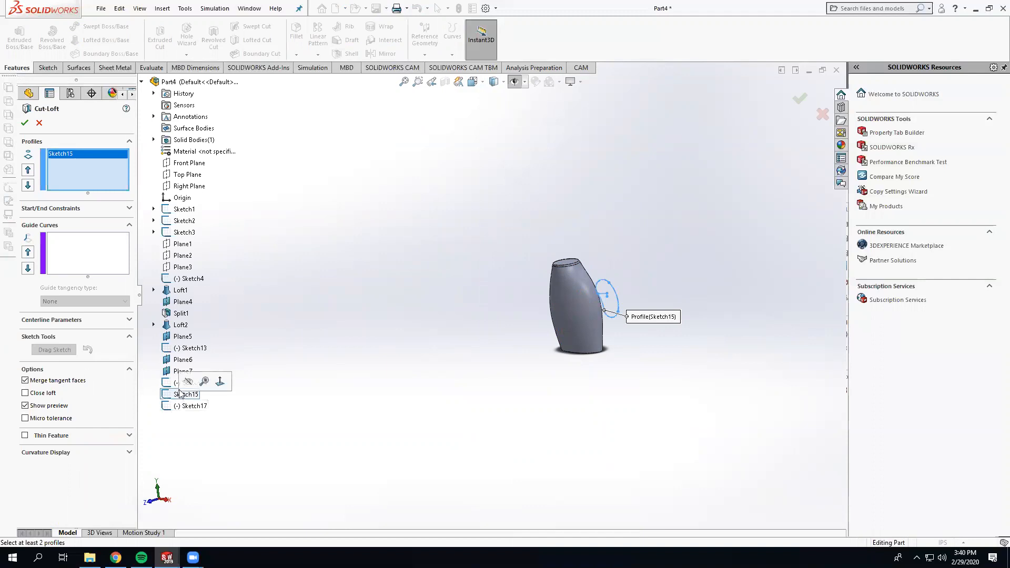
left_click(179, 384)
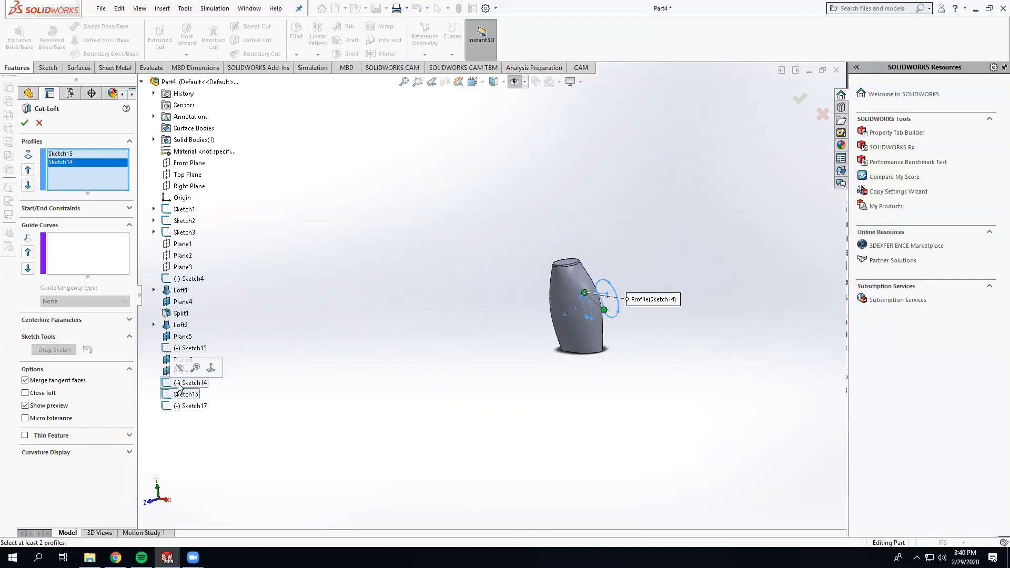
left_click(179, 408)
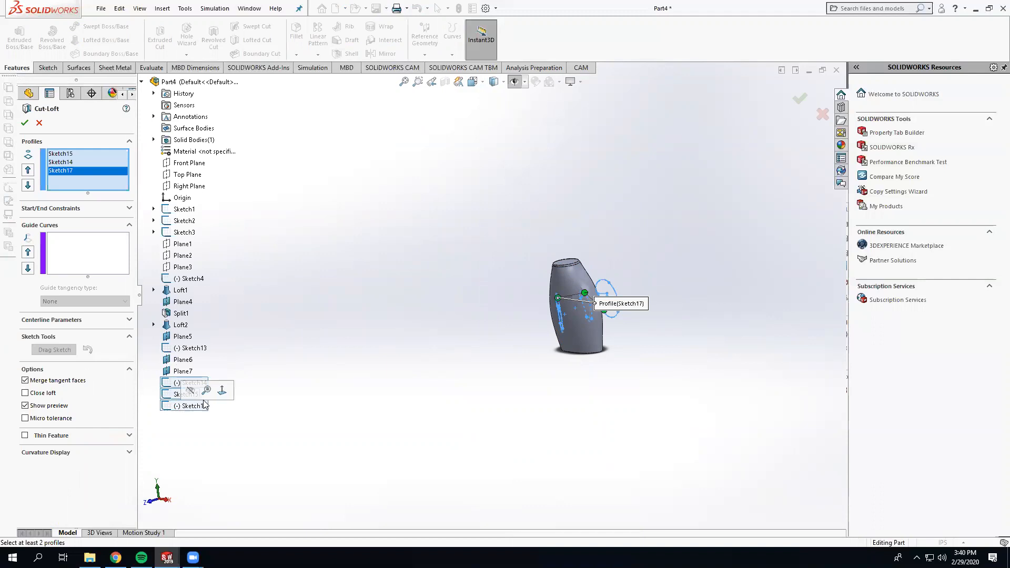
Align the loft connectors at matching upper points of the three profiles and complete the cut through the bottle
scroll(509, 320, "down", 5)
middle_click_drag(509, 320, 454, 354)
scroll(383, 333, "down", 3)
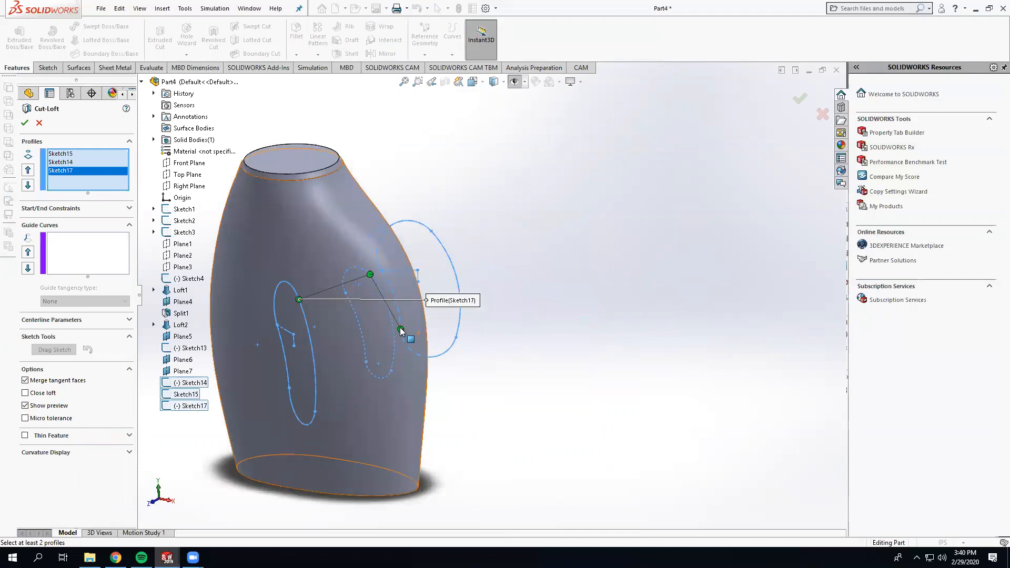
middle_click_drag(400, 276, 446, 243)
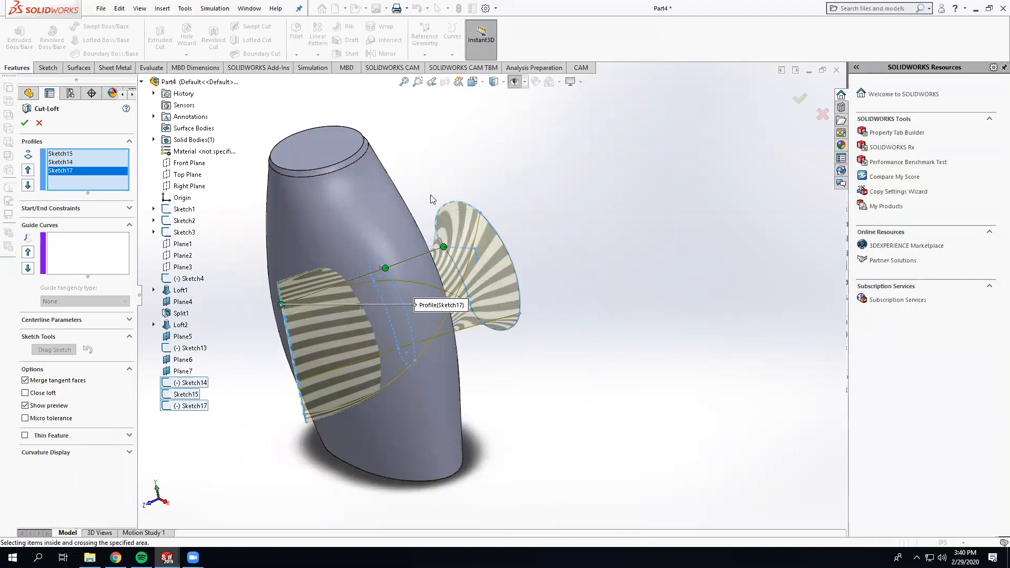
scroll(451, 264, "down", 2)
left_click_drag(456, 269, 477, 205)
middle_click_drag(422, 290, 476, 258)
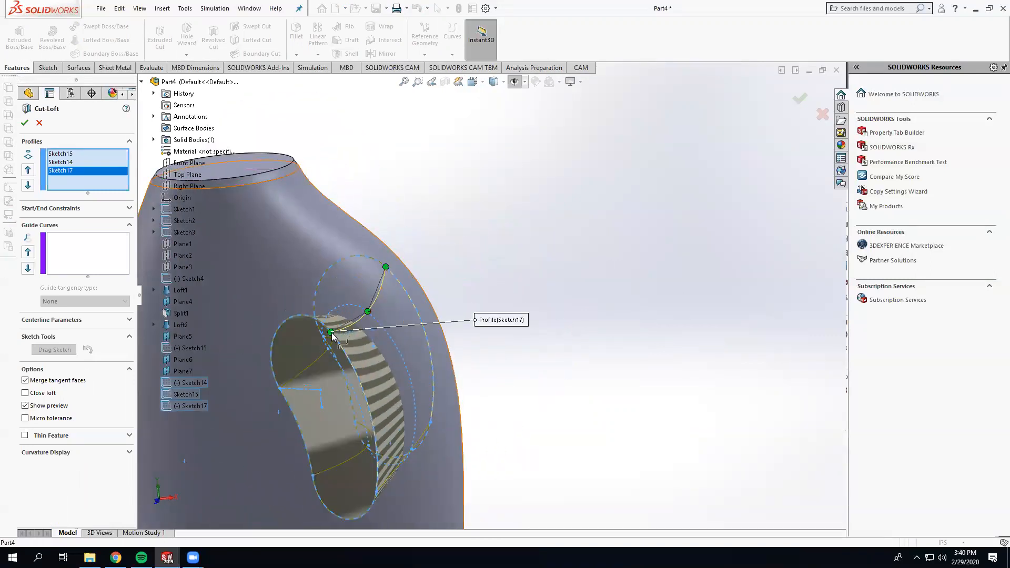
left_click(24, 122)
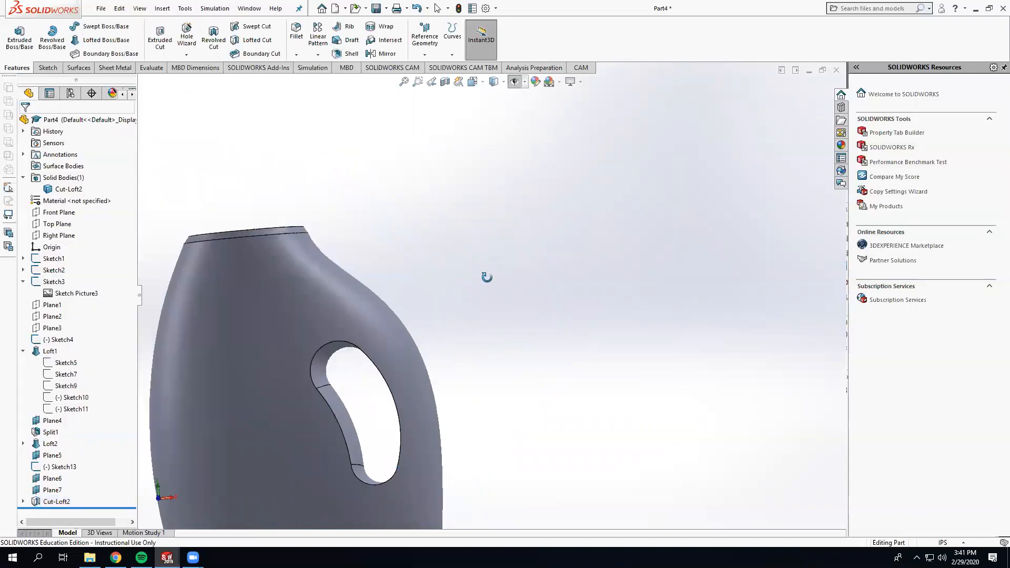
Examine the inner walls of the handle opening and the edge where its upper arc meets the curved side wall
scroll(468, 316, "up", 3)
scroll(400, 337, "down", 6)
middle_click_drag(345, 329, 330, 300)
left_click(321, 312)
left_click(515, 318)
scroll(507, 322, "up", 1)
middle_click_drag(506, 322, 450, 329)
scroll(360, 298, "down", 6)
middle_click_drag(398, 310, 427, 311)
scroll(403, 311, "down", 6)
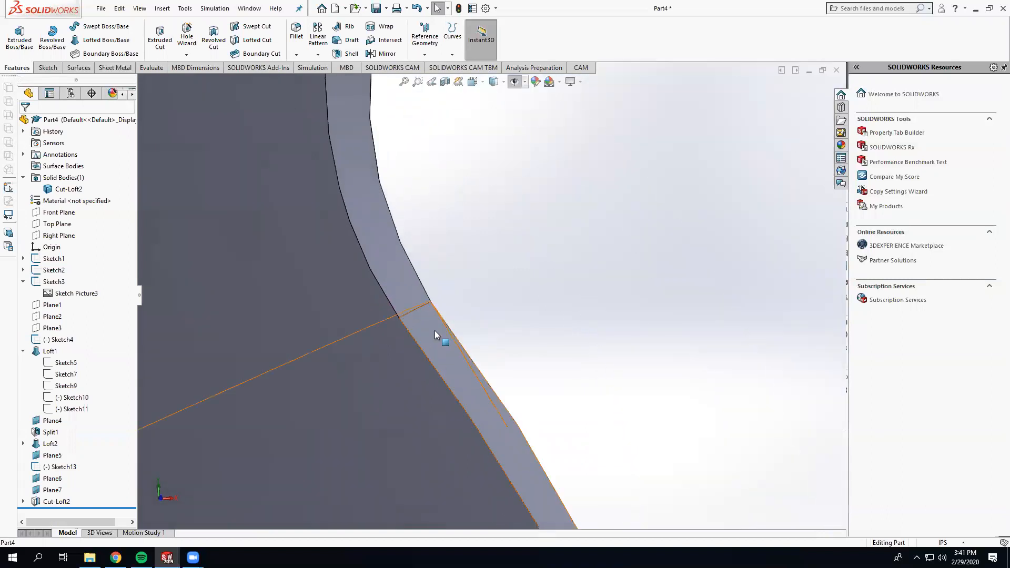
scroll(435, 334, "down", 5)
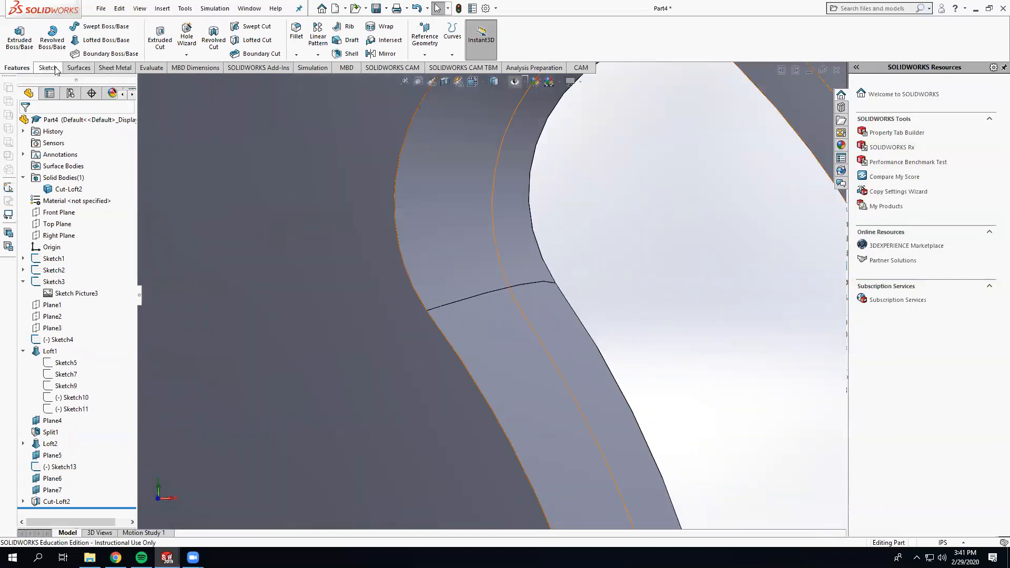
Check the handle opening's inner faces with the Curvature display, and switch the display off again
left_click(151, 72)
left_click(327, 57)
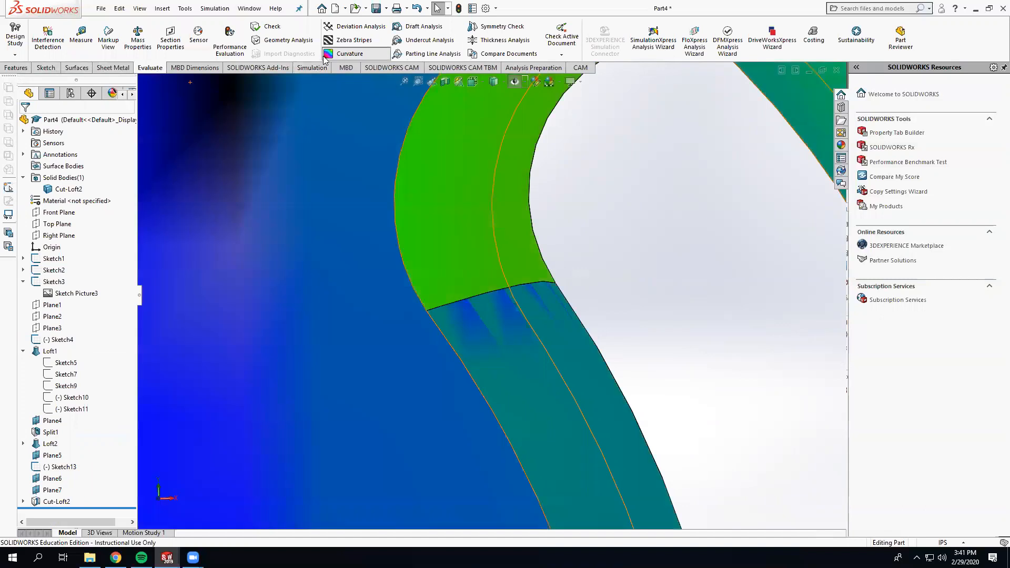
scroll(499, 301, "up", 6)
middle_click_drag(500, 302, 416, 177)
left_click(337, 54)
scroll(503, 270, "up", 5)
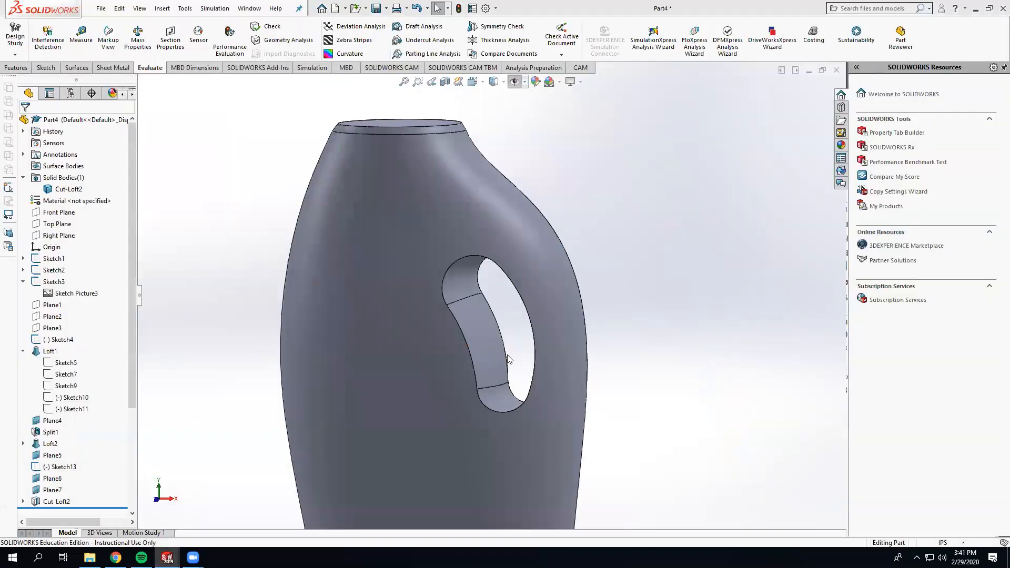
Examine the lofted handle recess in the finished bottle part for comparison and return to Part4
scroll(510, 336, "down", 5)
middle_click_drag(511, 327, 480, 399)
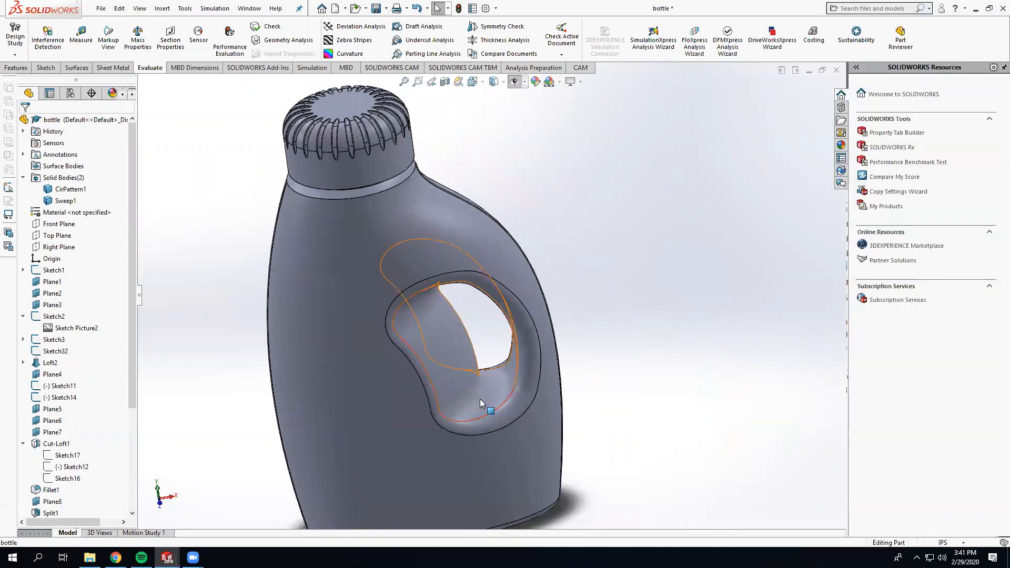
left_click(480, 399)
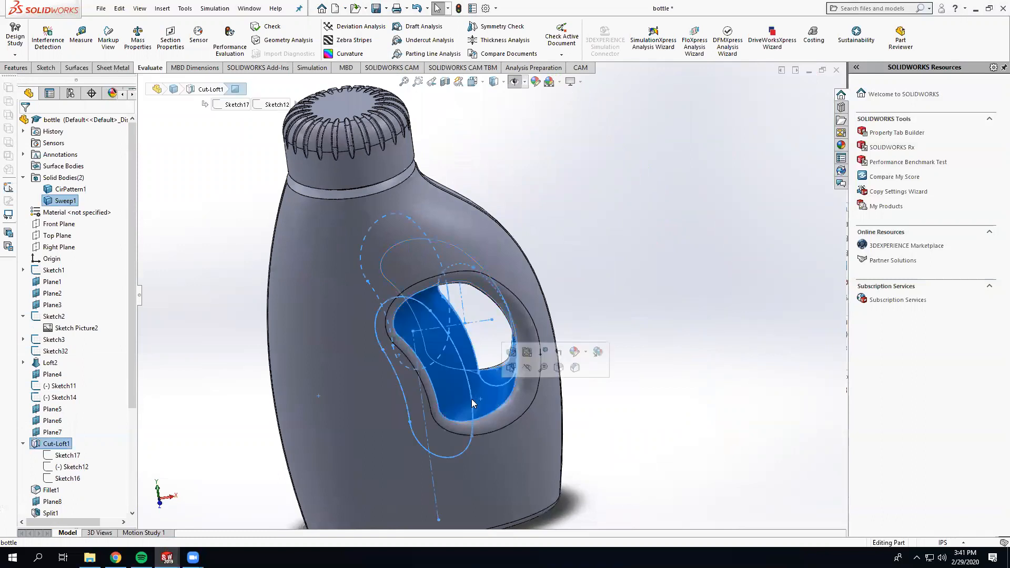
left_click(625, 402)
mouse_move(167, 558)
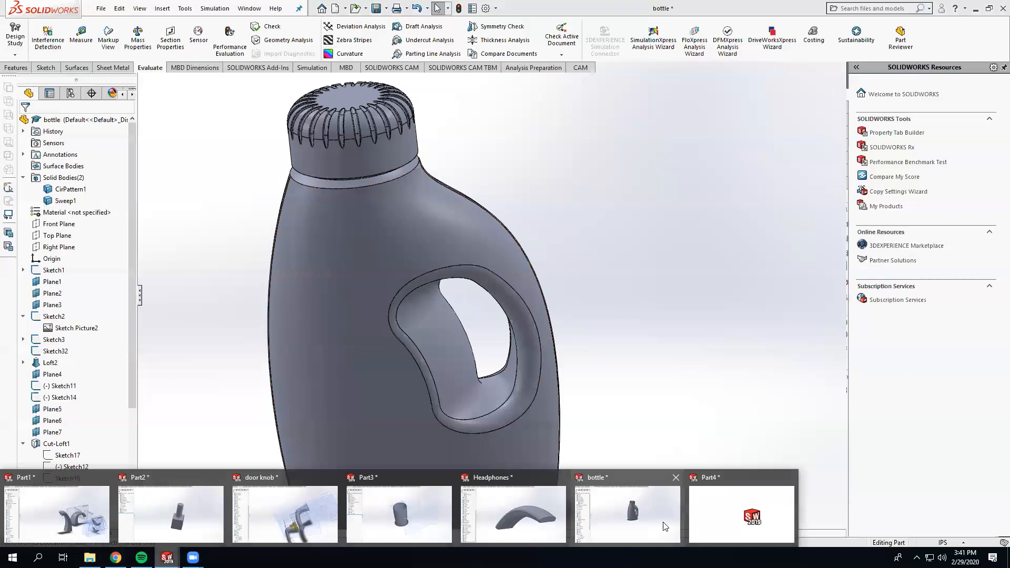
left_click(742, 513)
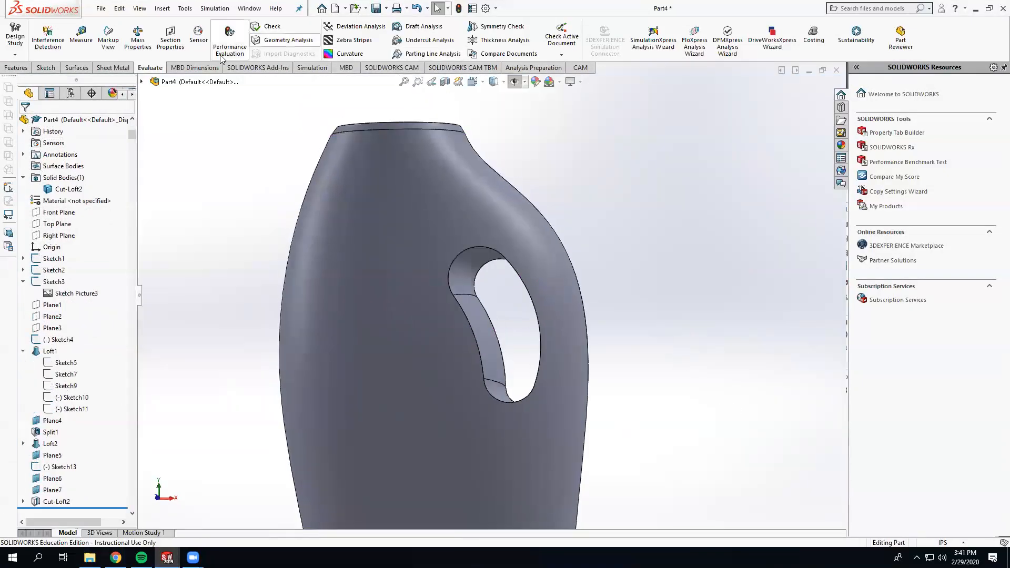
left_click(20, 69)
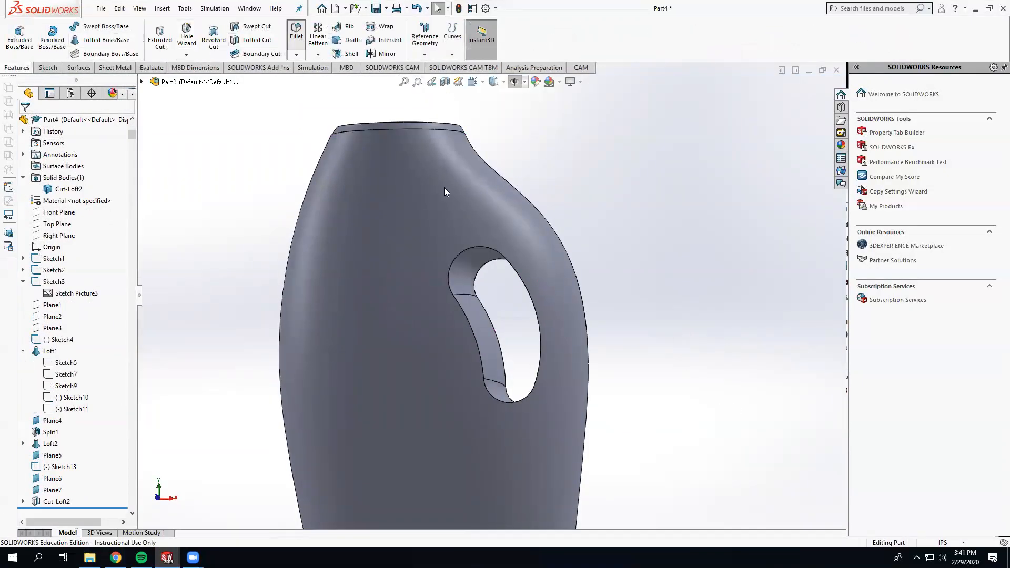
left_click(523, 280)
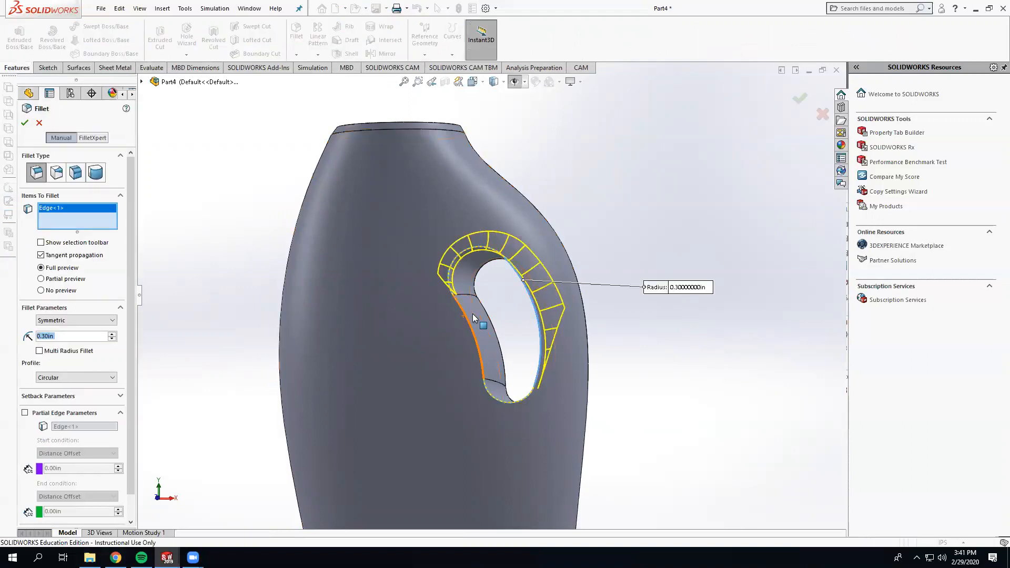
middle_click_drag(523, 279, 661, 344)
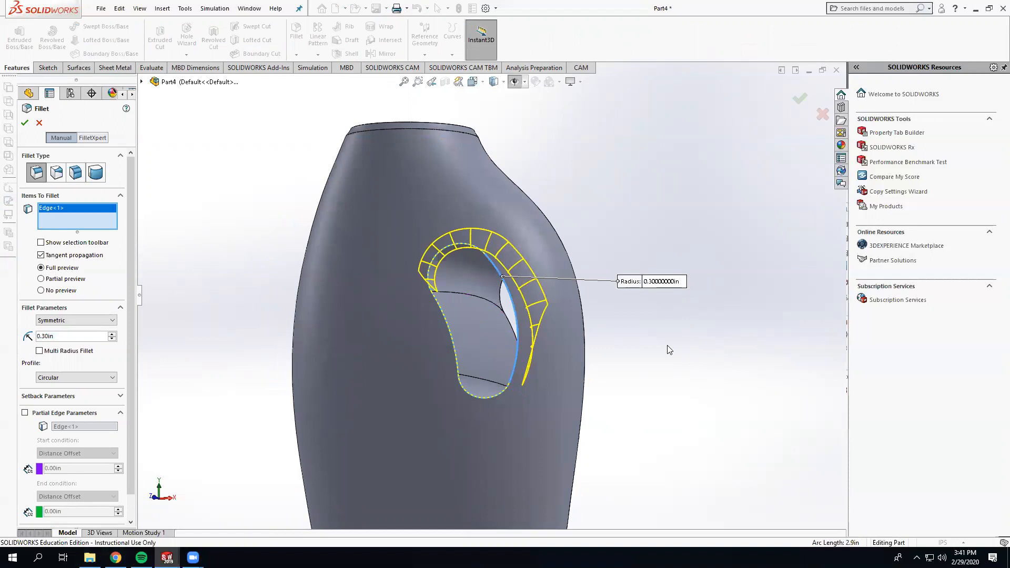
key("Return")
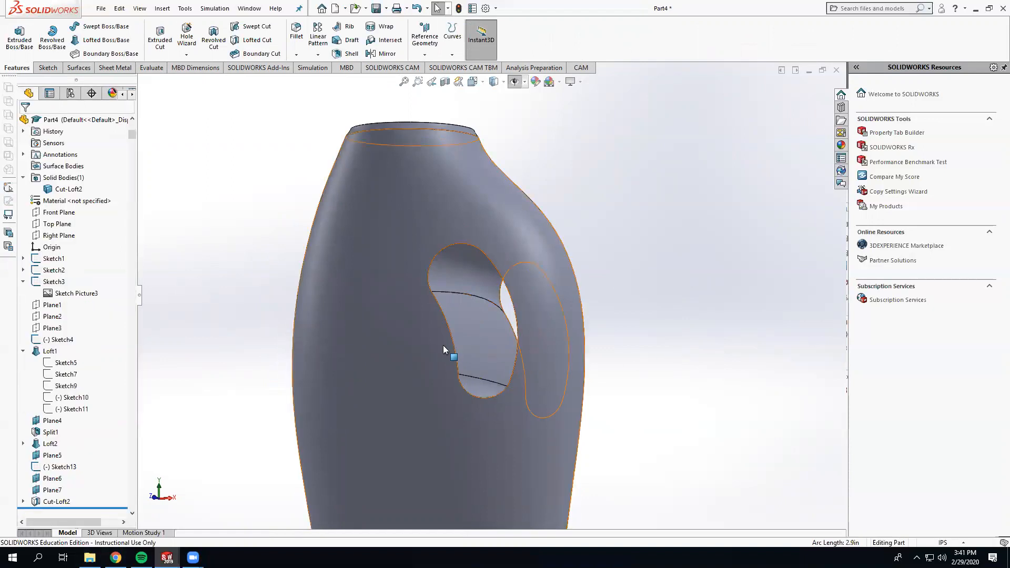
Fillet the complete edge loops of the handle opening on both sides of the bottle with a 0.35 in radius
scroll(475, 290, "down", 3)
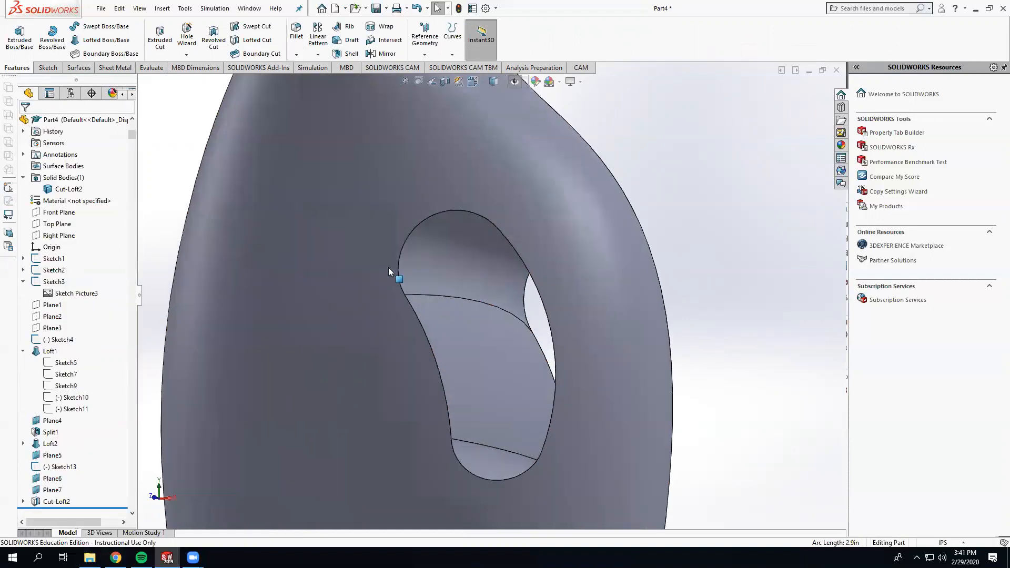
left_click(407, 236)
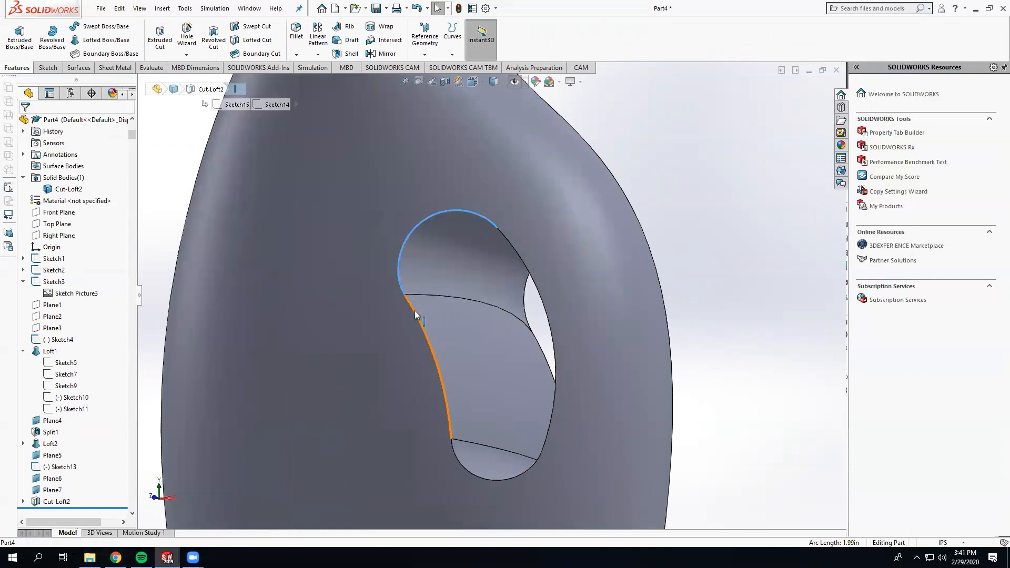
left_click(417, 321, "ctrl")
left_click(470, 476, "ctrl")
left_click(553, 348, "ctrl")
middle_click_drag(553, 343, 413, 230)
left_click(658, 255, "ctrl")
left_click(704, 311, "ctrl")
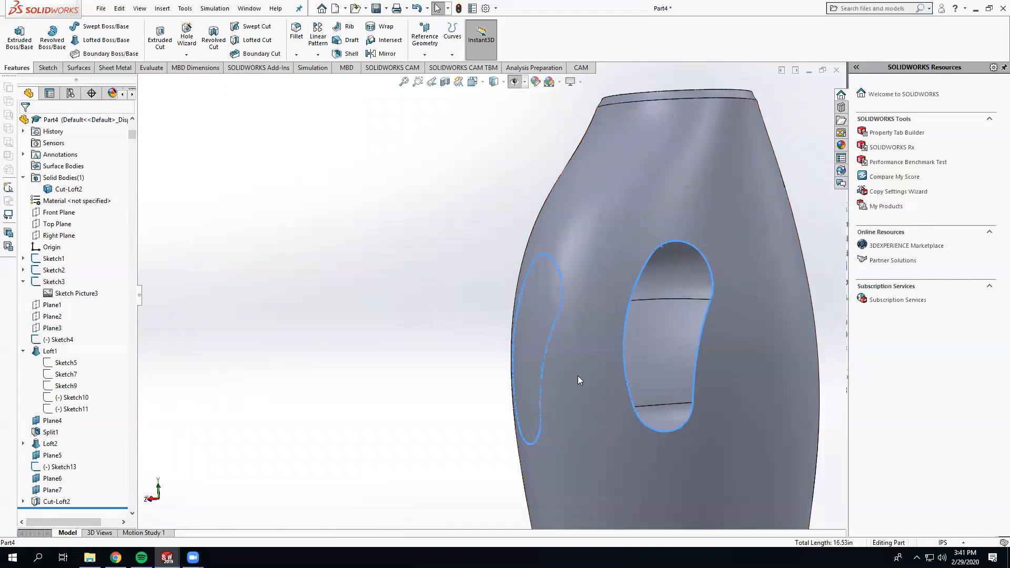
left_click(304, 49)
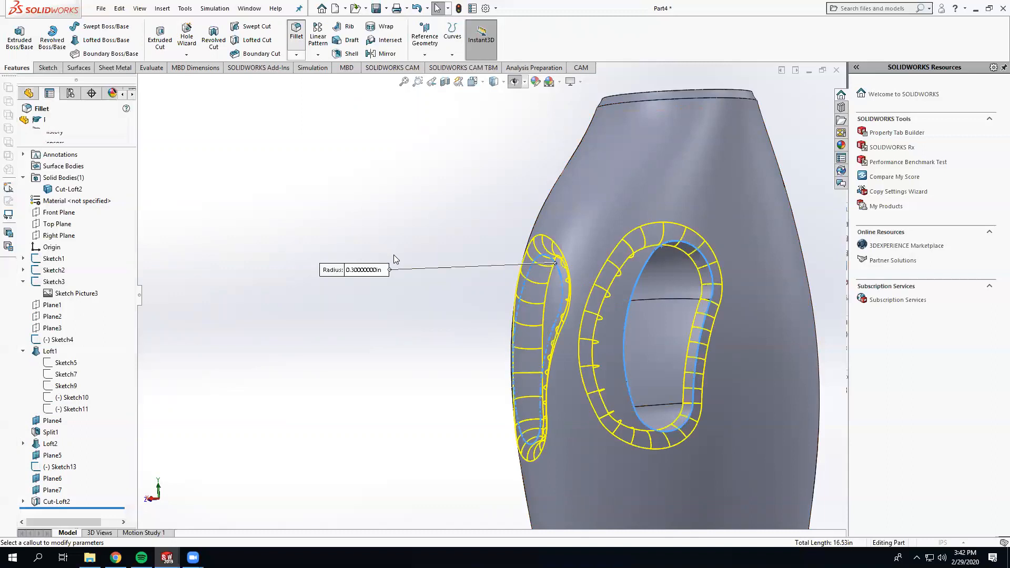
middle_click_drag(404, 248, 447, 288)
scroll(429, 300, "up", 1)
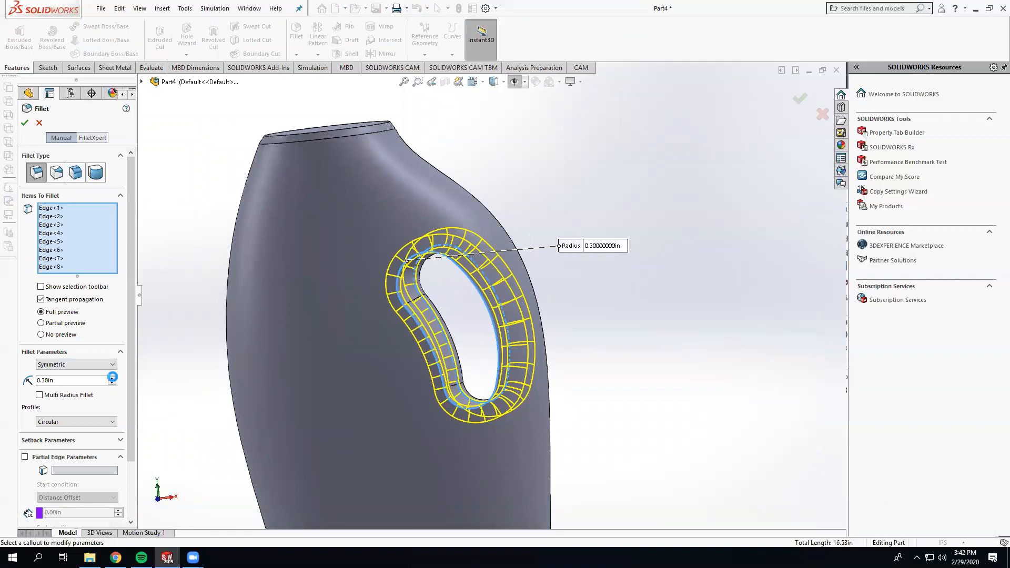
left_click(112, 377)
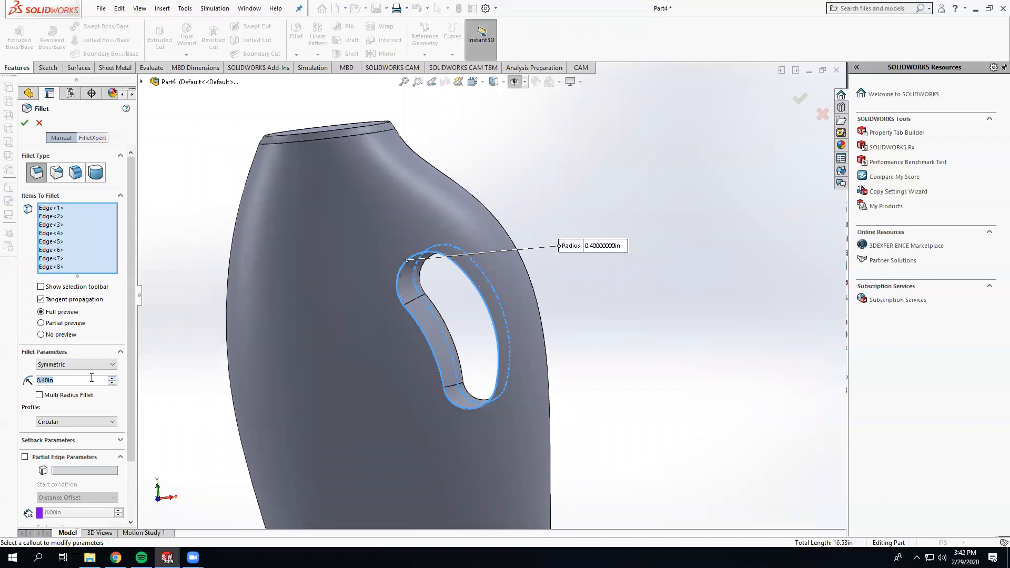
type(".35")
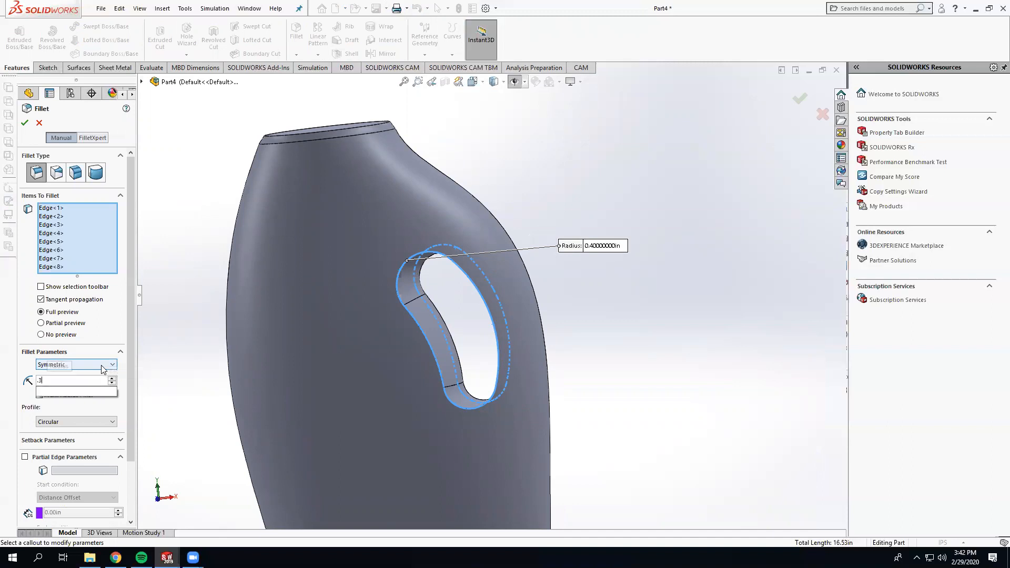
key("Return")
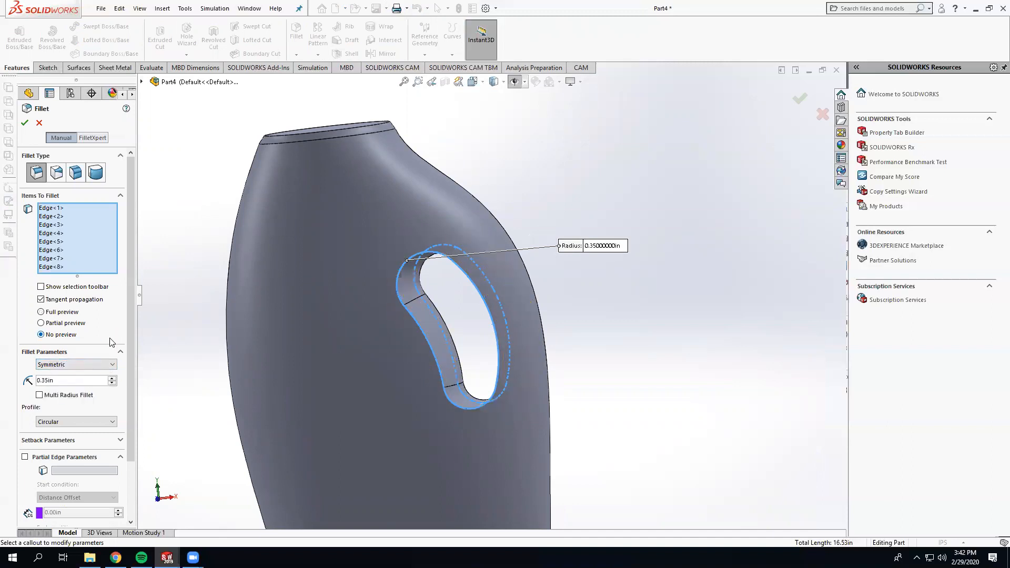
left_click(41, 313)
left_click(24, 123)
Sketch a circle about 2.74 in in diameter on the bottle's flat top face, centred on that face
middle_click_drag(400, 353, 395, 330)
scroll(671, 376, "up", 3)
middle_click_drag(573, 387, 608, 404)
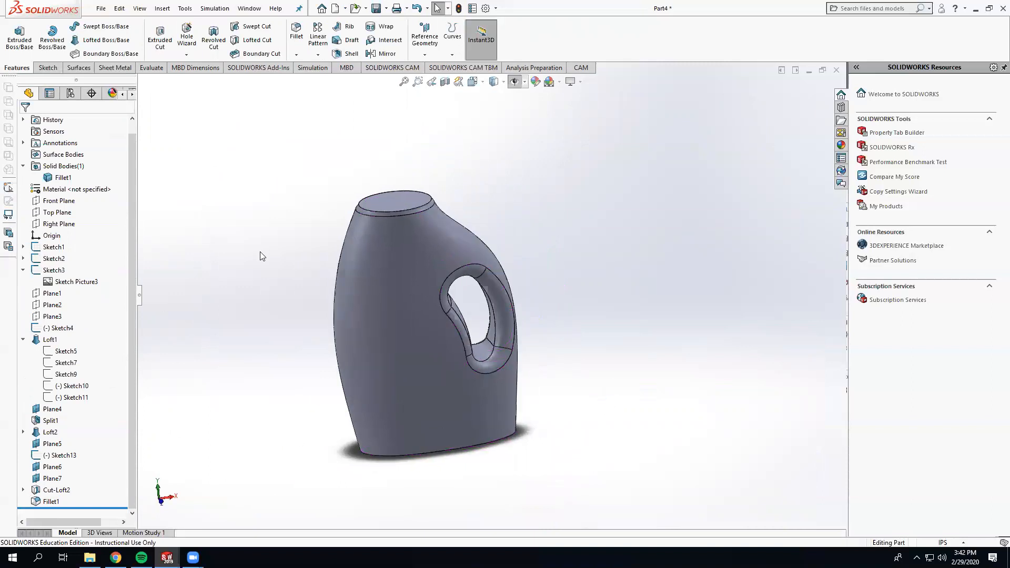
middle_click_drag(261, 253, 260, 257)
scroll(550, 258, "down", 2)
scroll(343, 199, "up", 3)
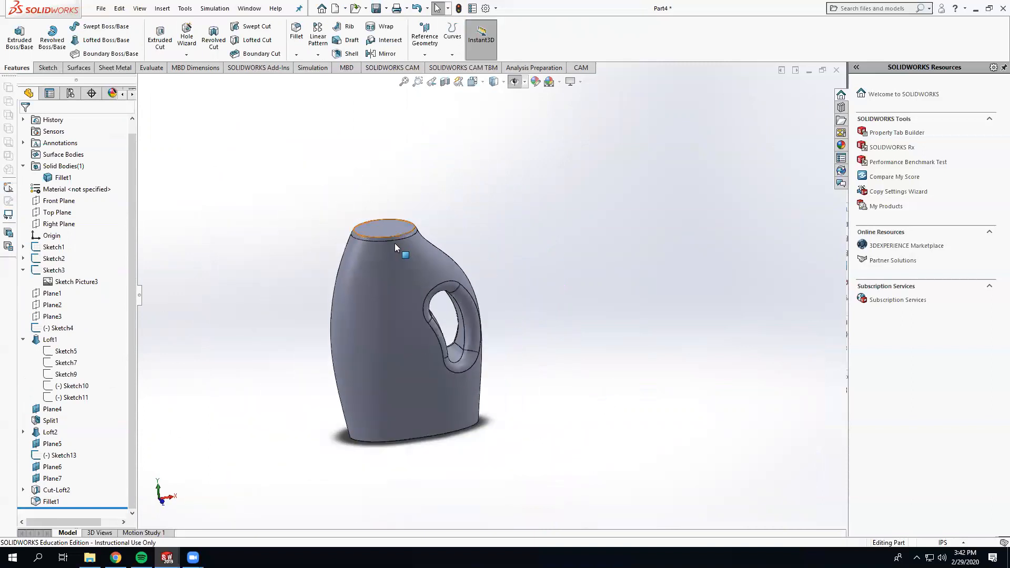
scroll(287, 252, "down", 3)
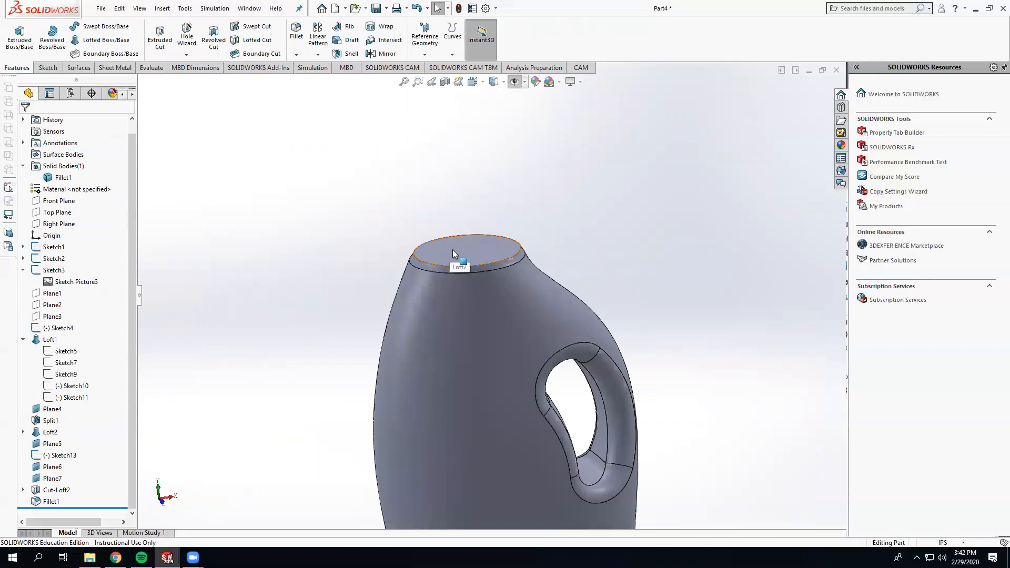
left_click(453, 246)
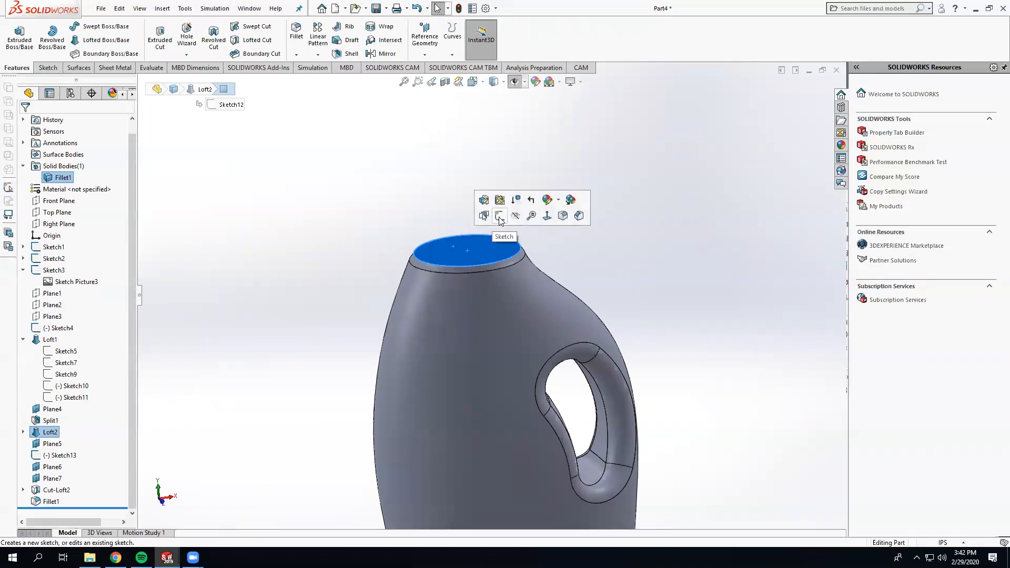
left_click(553, 208)
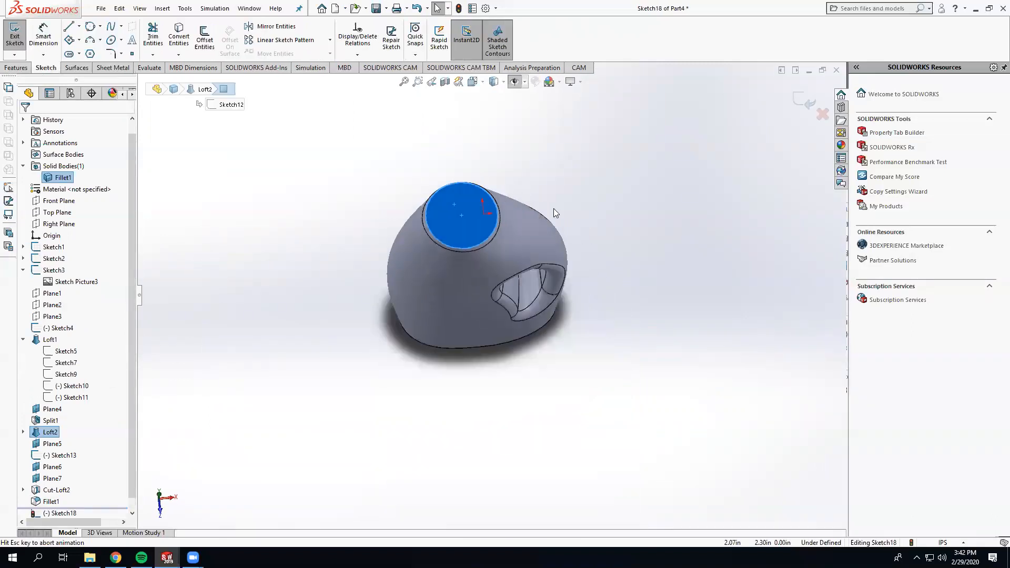
left_click(100, 26)
left_click(105, 41)
scroll(395, 173, "down", 5)
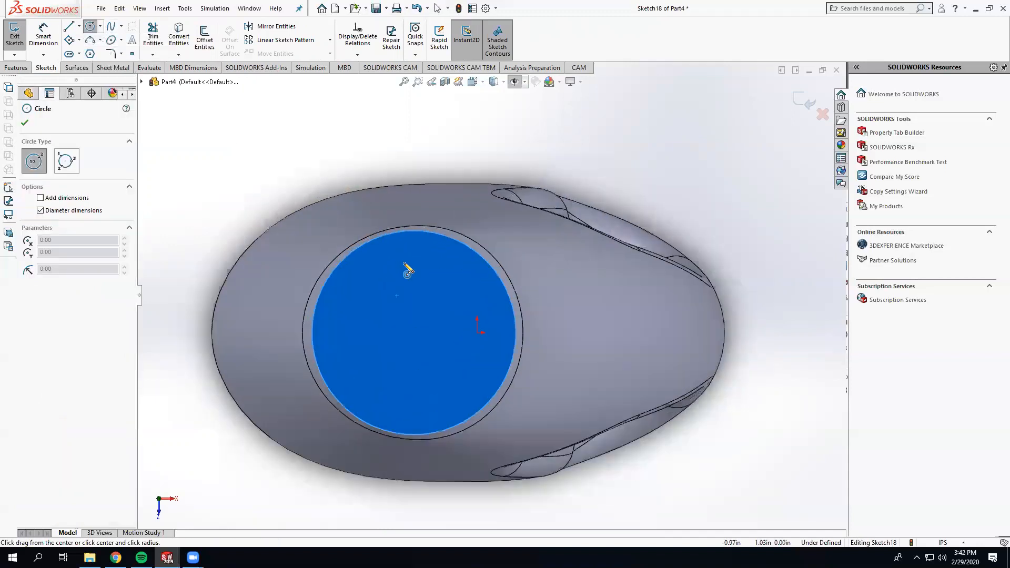
left_click(414, 332)
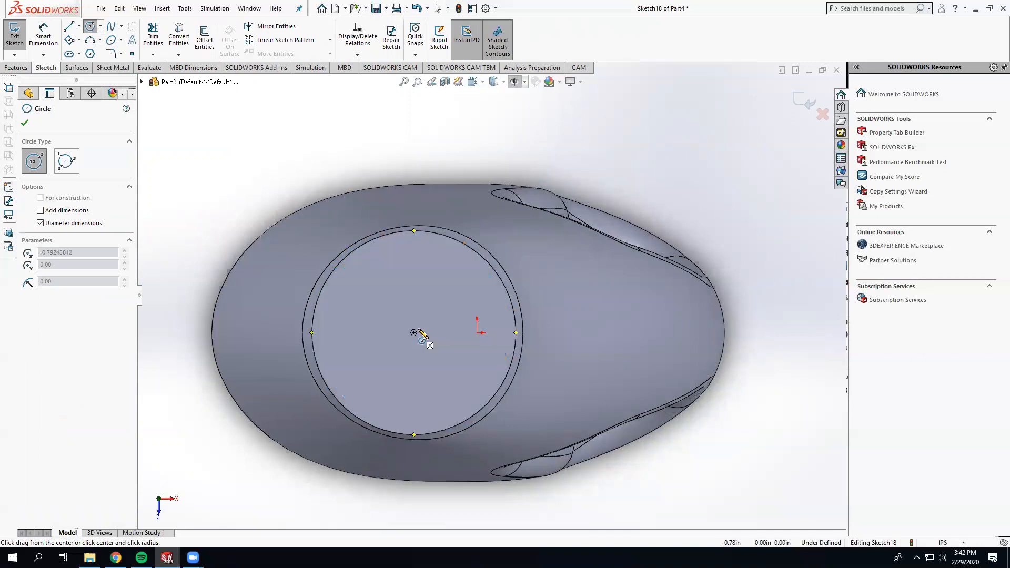
left_click(483, 248)
key("Escape")
Extrude the circle about 1.53 in upward as a cap merged with the bottle
middle_click_drag(491, 382, 482, 258)
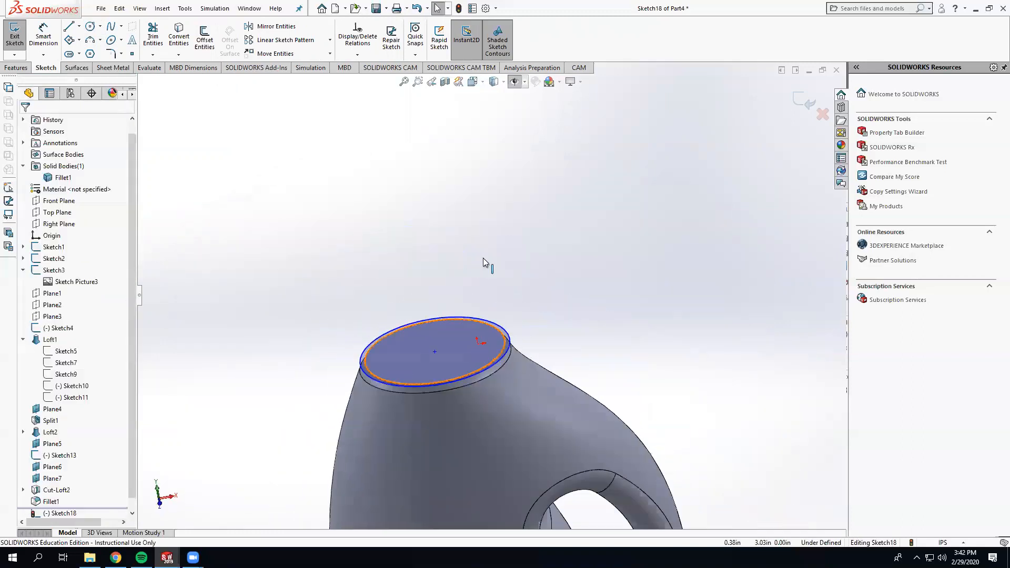
left_click(16, 68)
left_click(20, 37)
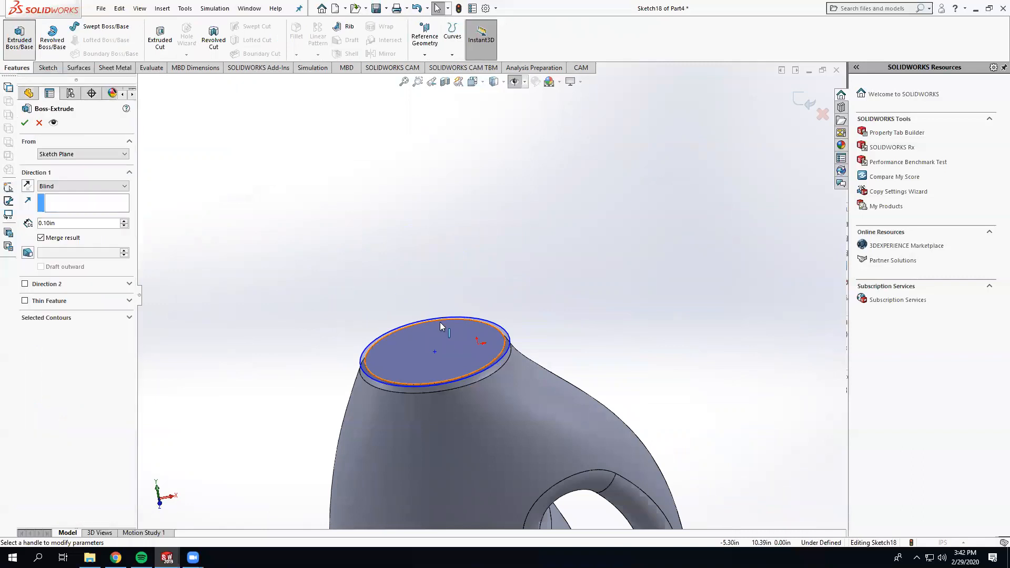
left_click_drag(432, 334, 383, 277)
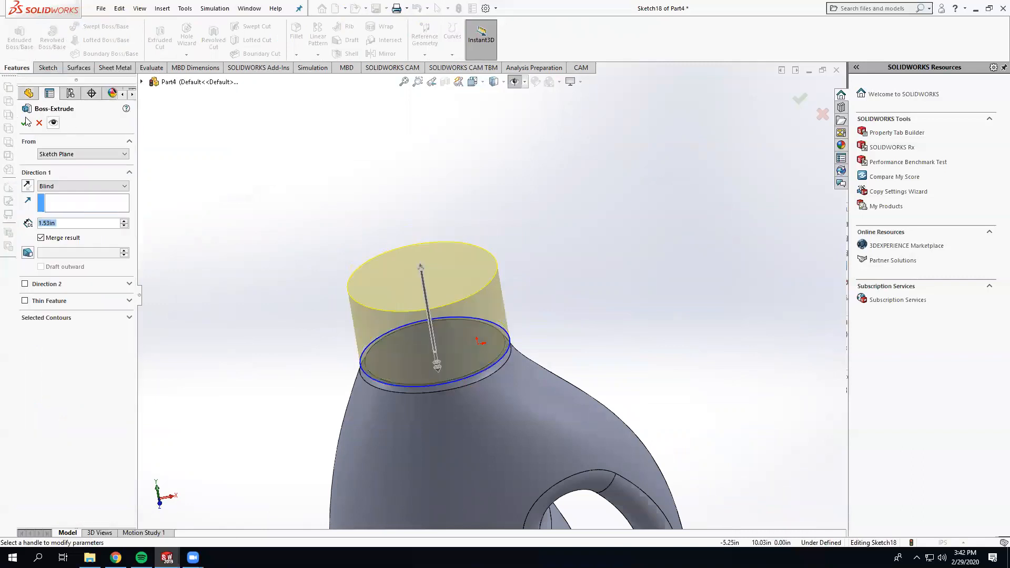
key("Return")
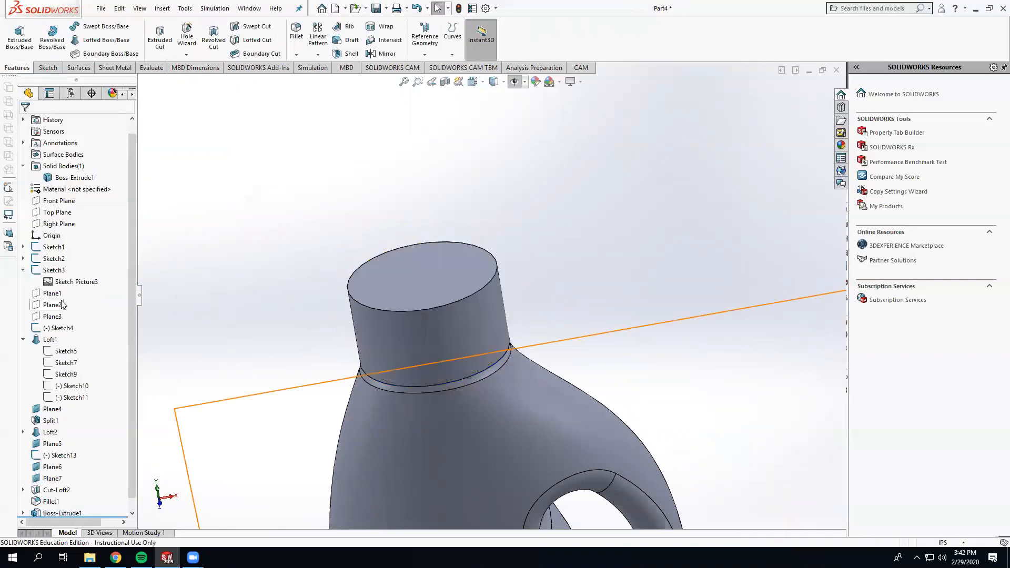
Show the reference drawings and planes, and adjust the cap extrusion's depth to about 1.51 in to match the drawn cap
scroll(353, 283, "up", 2)
left_click(514, 82)
middle_click_drag(550, 235, 573, 215)
left_click(61, 513)
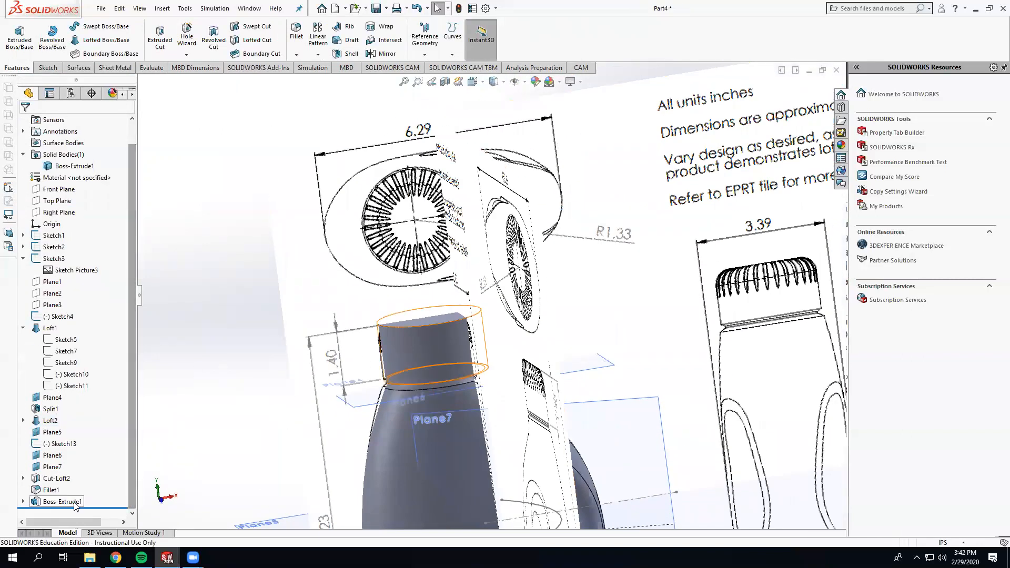
left_click(80, 468)
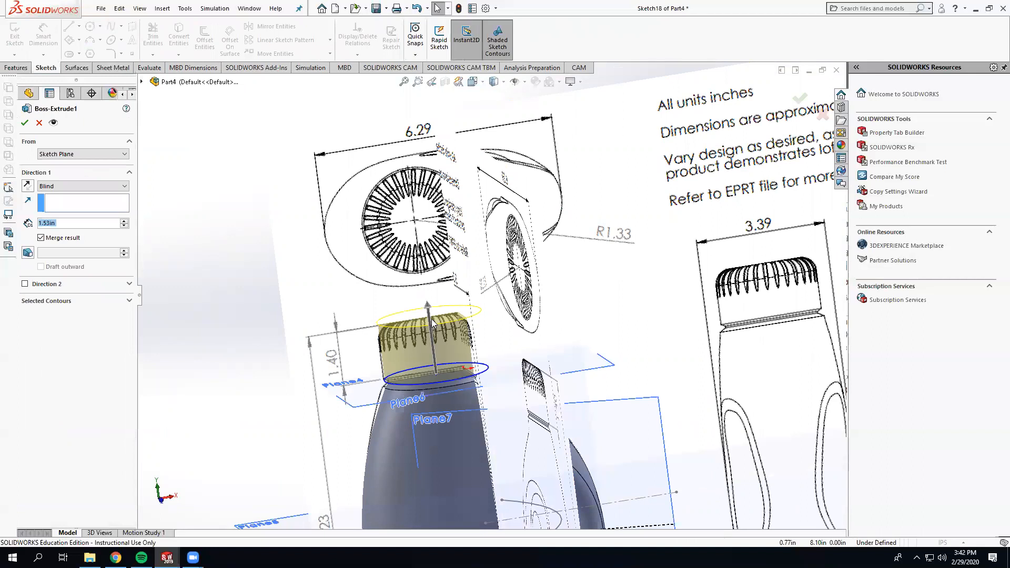
scroll(433, 312, "down", 2)
scroll(432, 312, "down", 2)
left_click_drag(443, 304, 444, 321)
middle_click_drag(445, 321, 447, 311)
left_click_drag(459, 307, 459, 288)
left_click(25, 122)
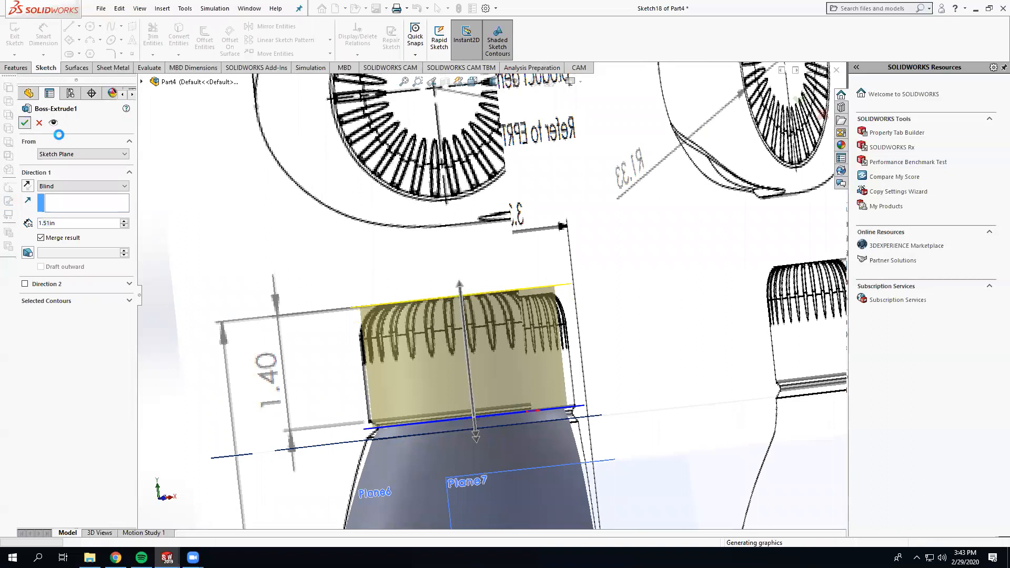
Fillet the cap's upper circular edge with a 0.45 in radius
left_click(296, 32)
left_click(409, 303)
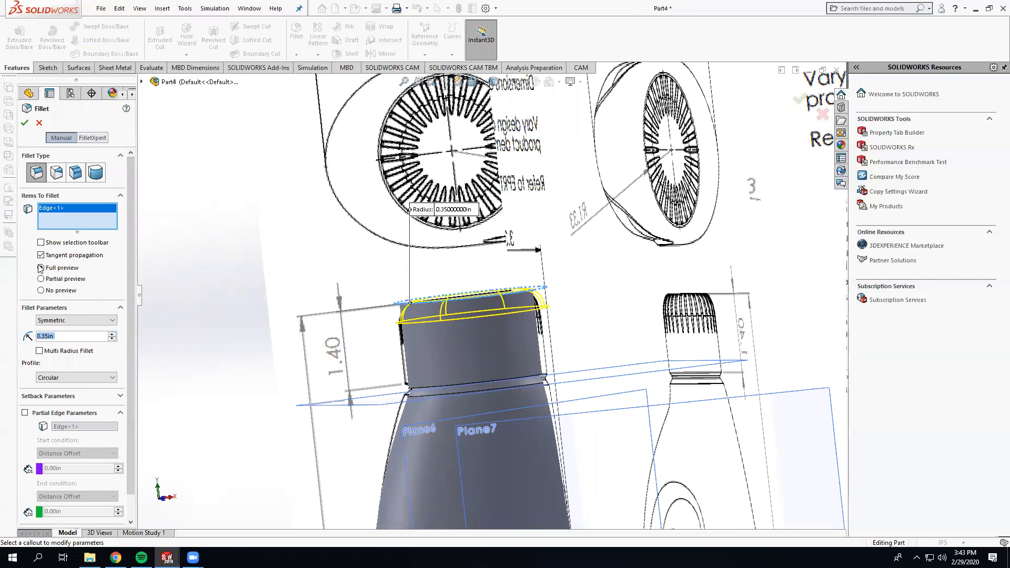
left_click(112, 333)
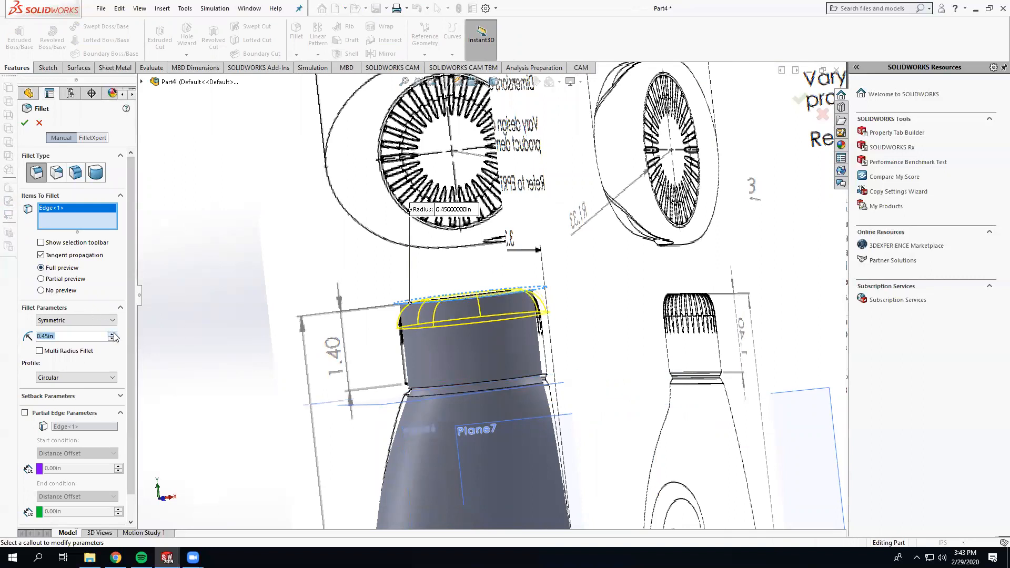
left_click(25, 124)
middle_click_drag(263, 295, 317, 296)
scroll(315, 295, "up", 3)
left_click(240, 325)
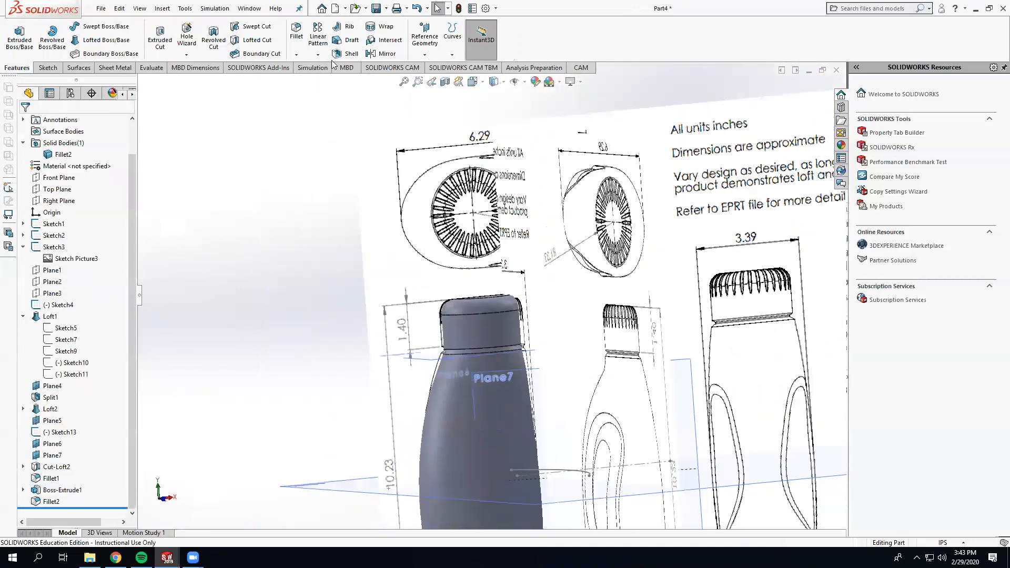
Start a chamfer on the cap's lower circular edge with a distance of 1 mm
left_click(297, 54)
left_click(315, 80)
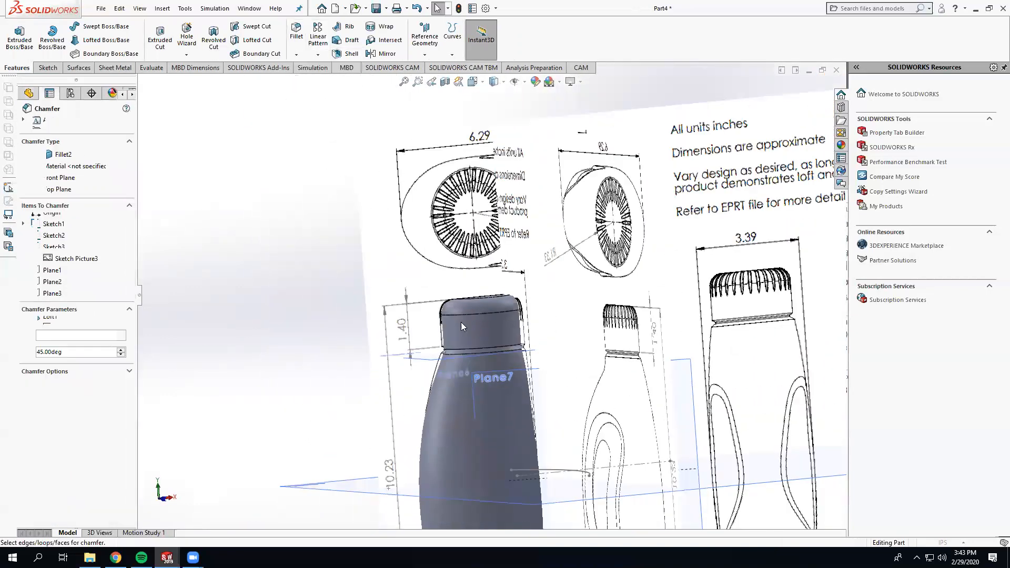
scroll(463, 342, "down", 5)
scroll(447, 352, "down", 2)
left_click(447, 352)
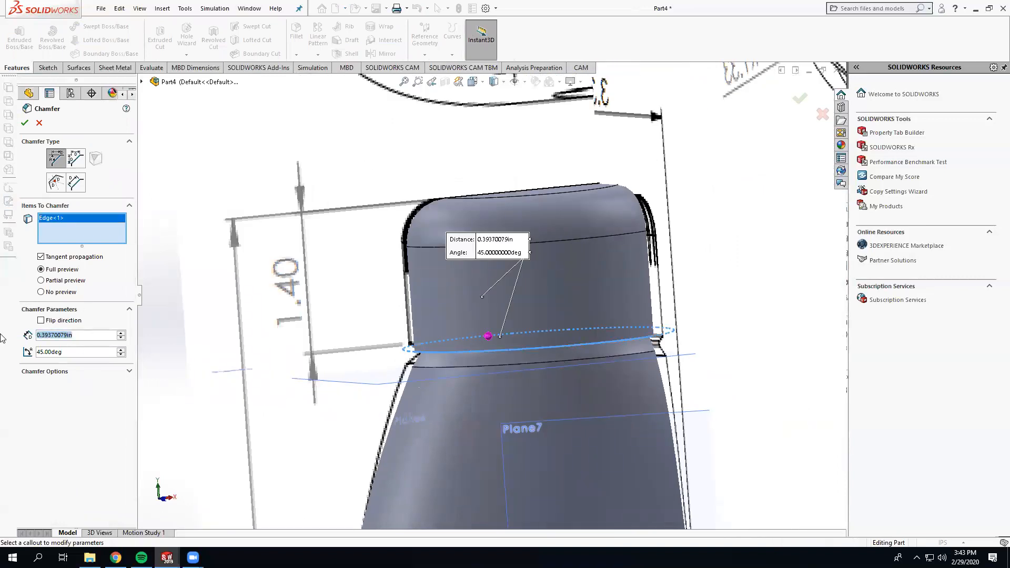
type("1mm")
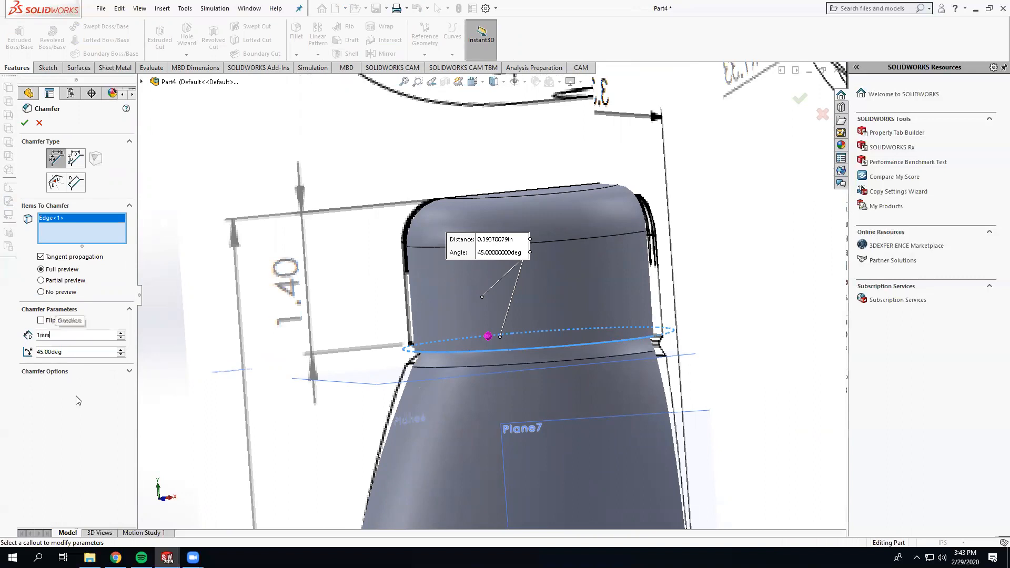
key("Return")
Set the cap chamfer's distance to 2 mm and its angle to 43 degrees, and complete the chamfer
scroll(505, 349, "down", 5)
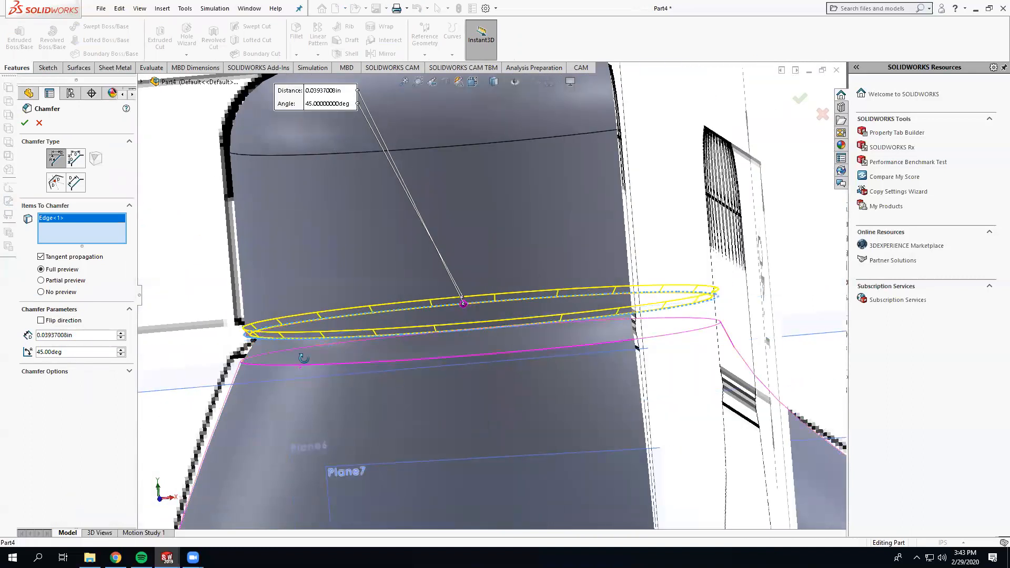
middle_click_drag(305, 356, 309, 357)
middle_click_drag(209, 368, 287, 353)
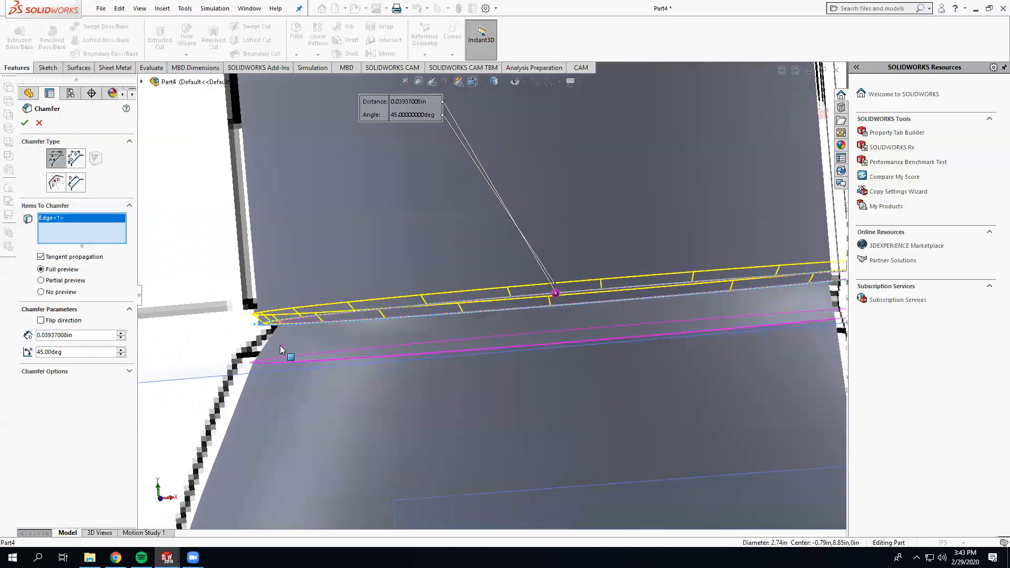
left_click(121, 333)
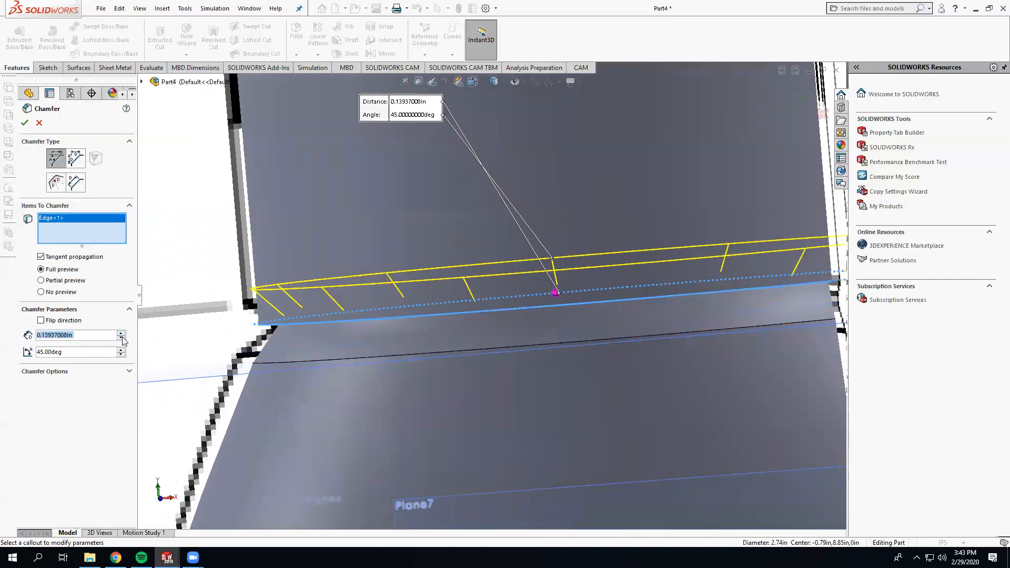
left_click(121, 338)
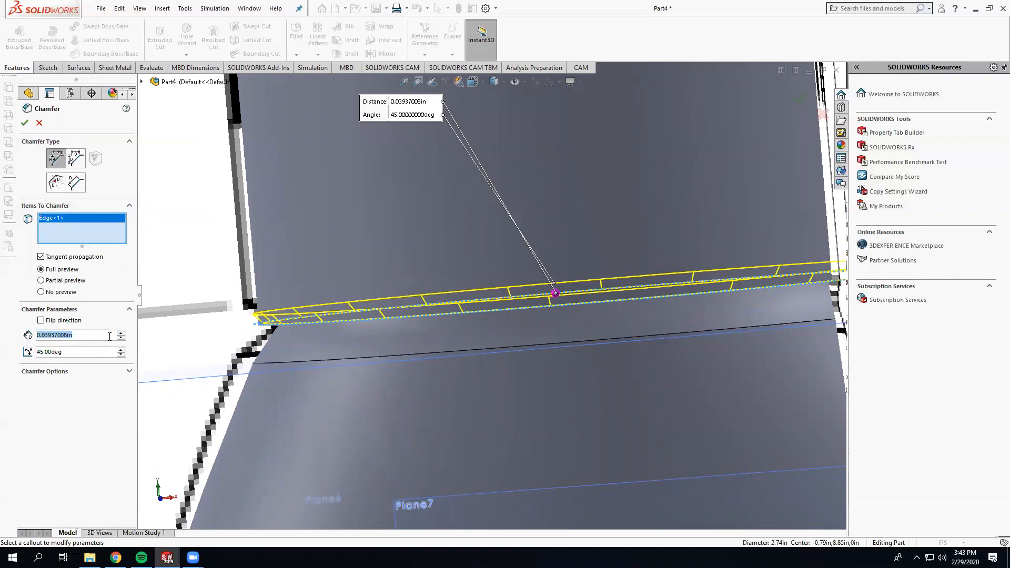
type("2mm")
key("Return")
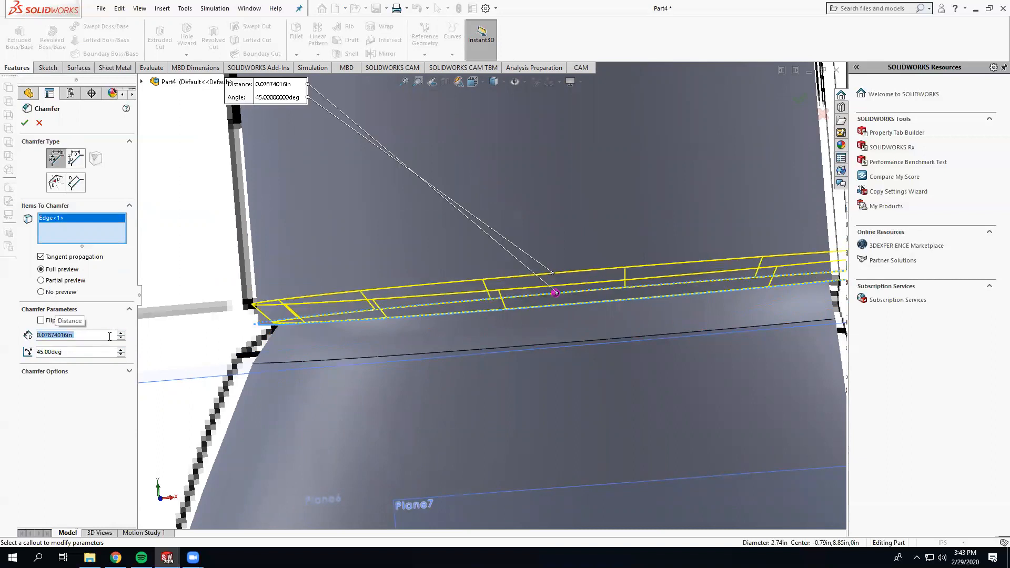
key("Tab")
left_click(120, 355)
left_click(121, 355)
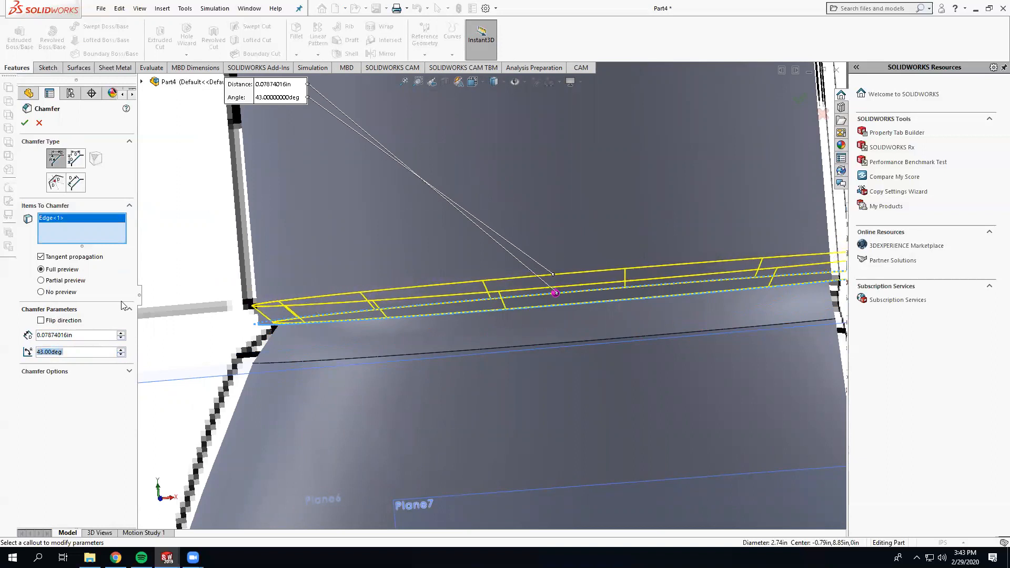
left_click(25, 122)
scroll(315, 254, "up", 5)
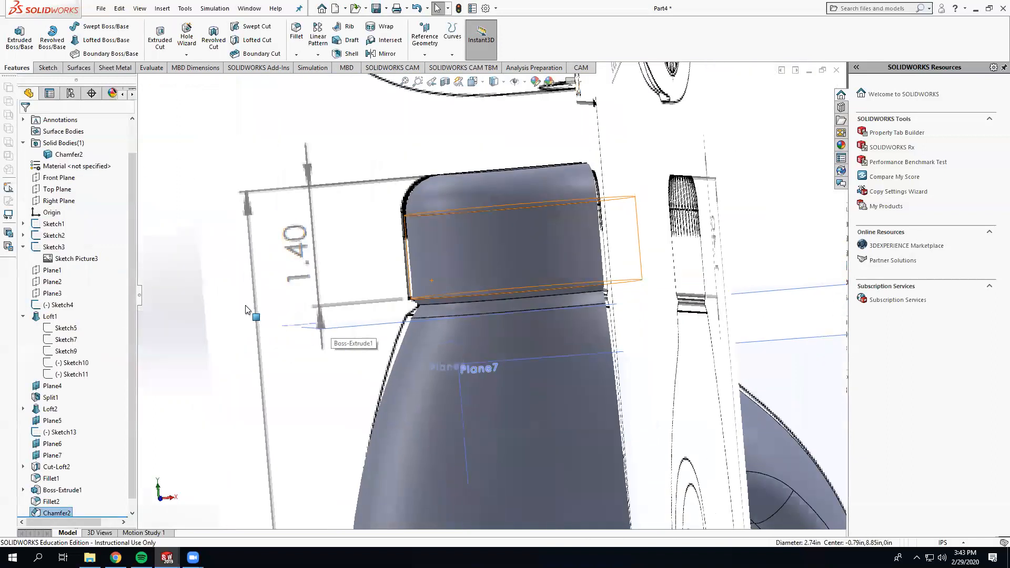
Edit the cap's boss extrusion to turn off merging its result, keeping the cap as a separate solid body
left_click(180, 338)
scroll(49, 518, "down", 1)
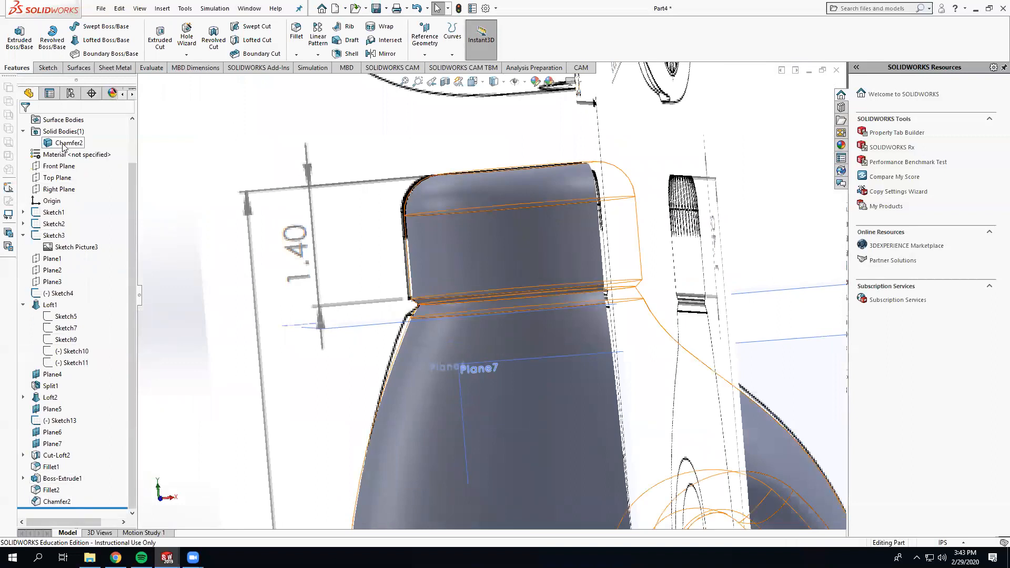
left_click(58, 479)
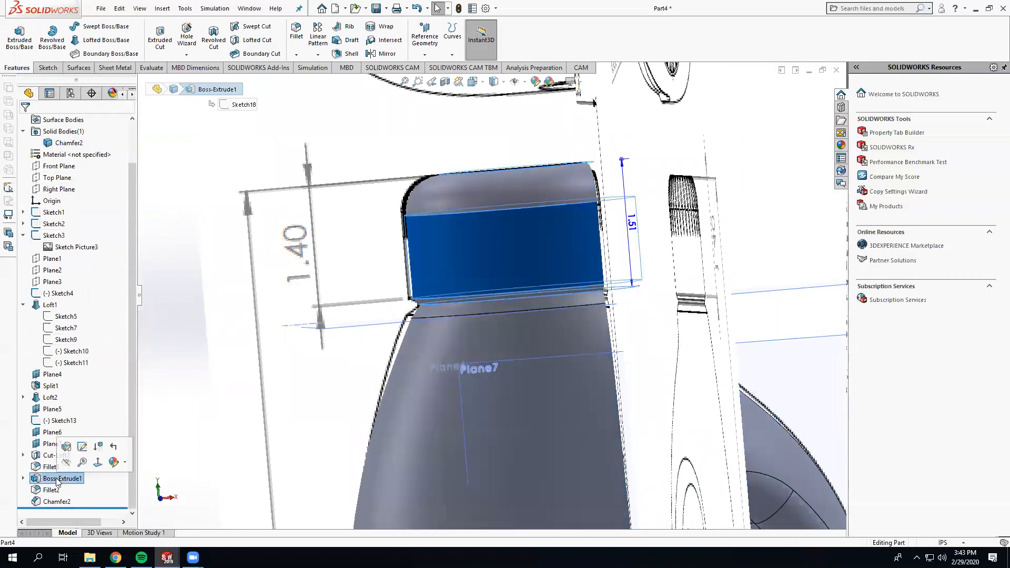
right_click(57, 480)
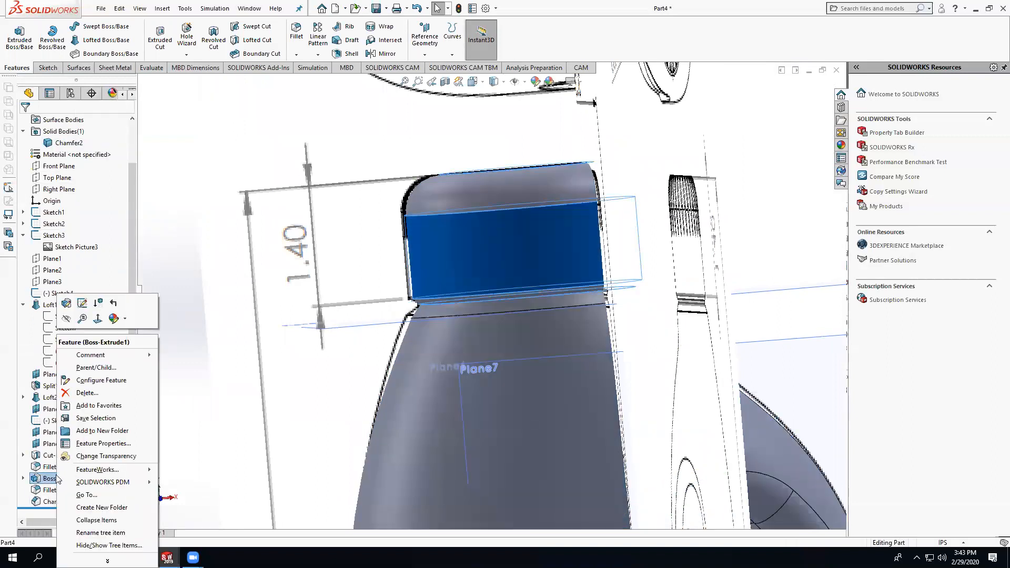
left_click(66, 305)
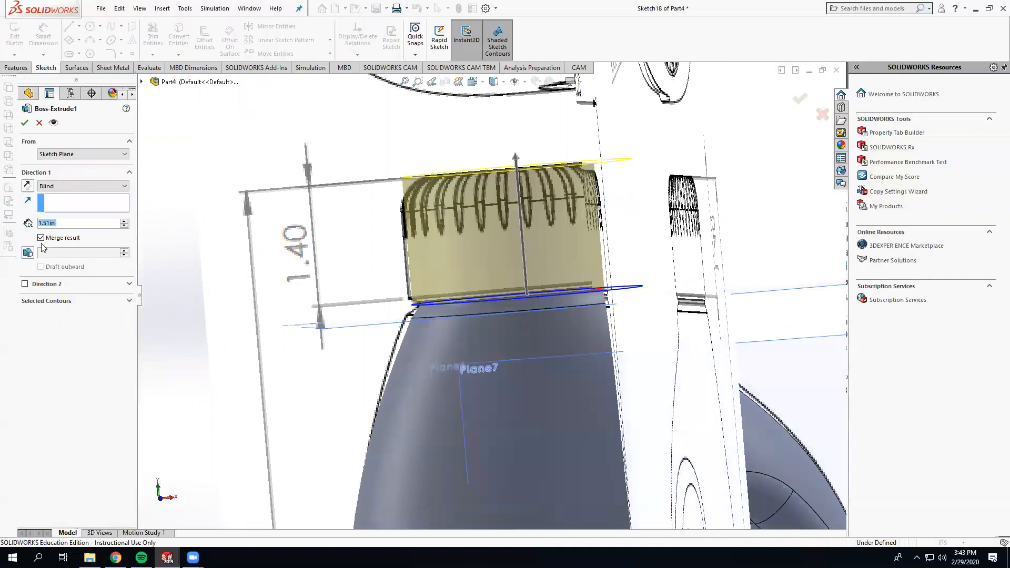
left_click(24, 123)
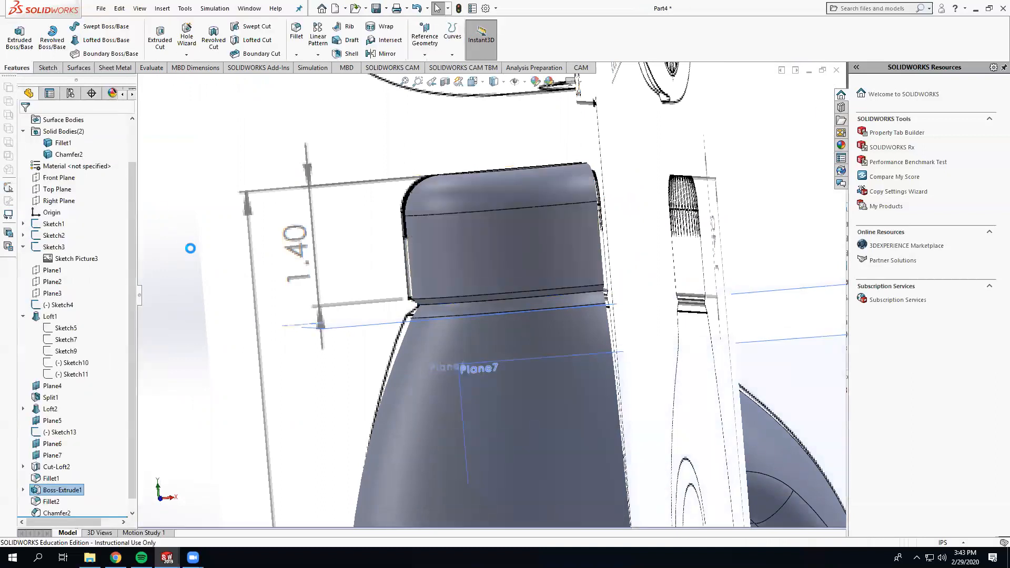
Examine the grip ribs on the cap in the front, side and top views of the reference drawings
middle_click_drag(507, 306, 496, 360)
scroll(286, 363, "up", 1)
middle_click_drag(286, 363, 322, 356)
scroll(322, 356, "up", 4)
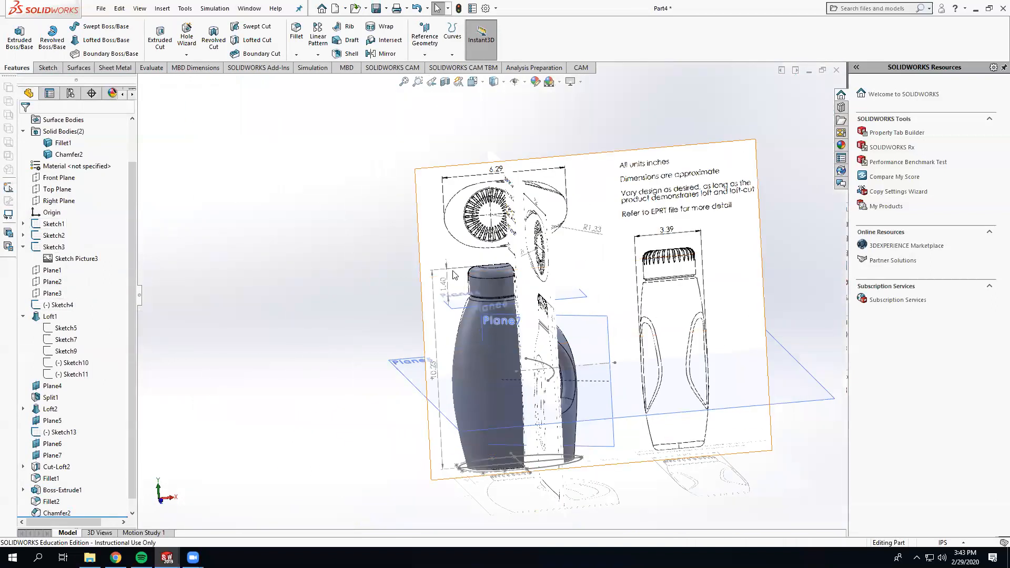
scroll(411, 244, "down", 2)
middle_click_drag(518, 200, 508, 238, "ctrl")
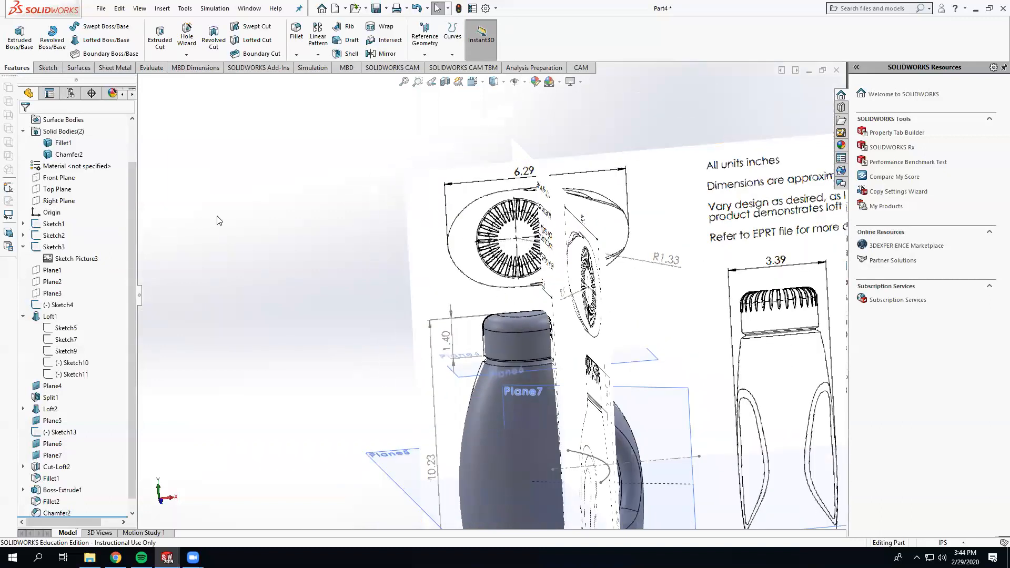
scroll(218, 219, "up", 1)
left_click(46, 67)
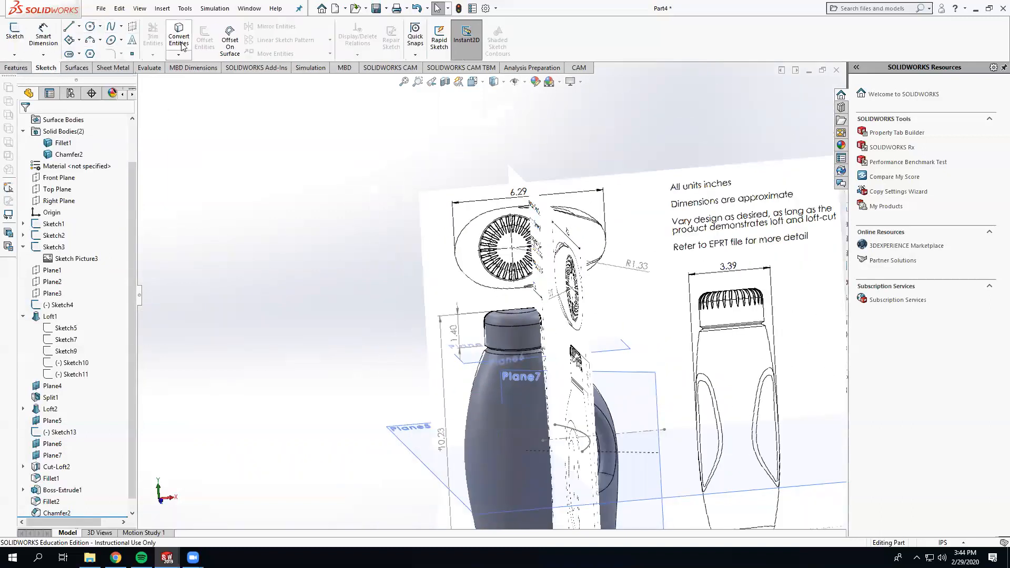
left_click(16, 68)
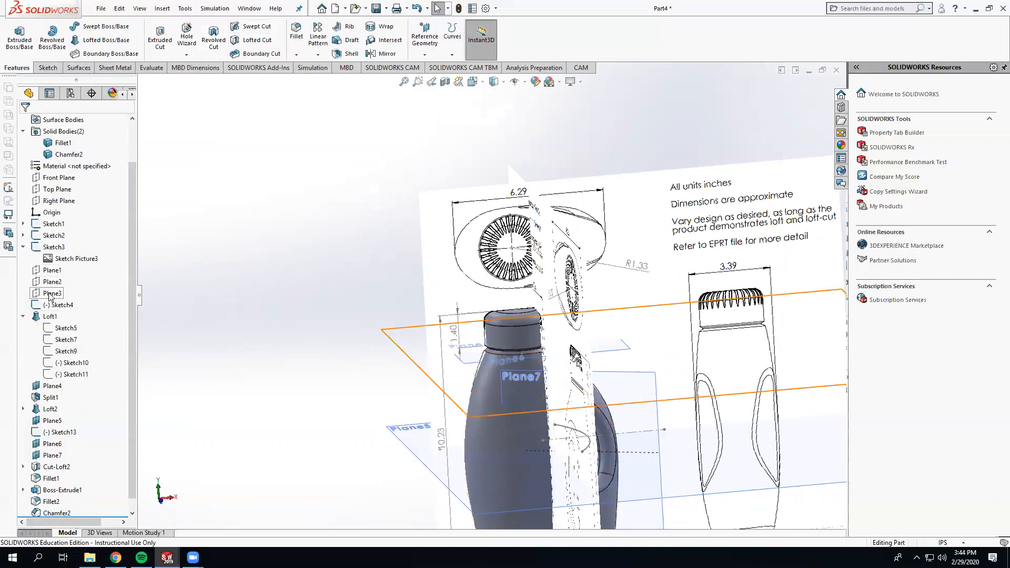
scroll(754, 269, "down", 5)
scroll(685, 407, "down", 4)
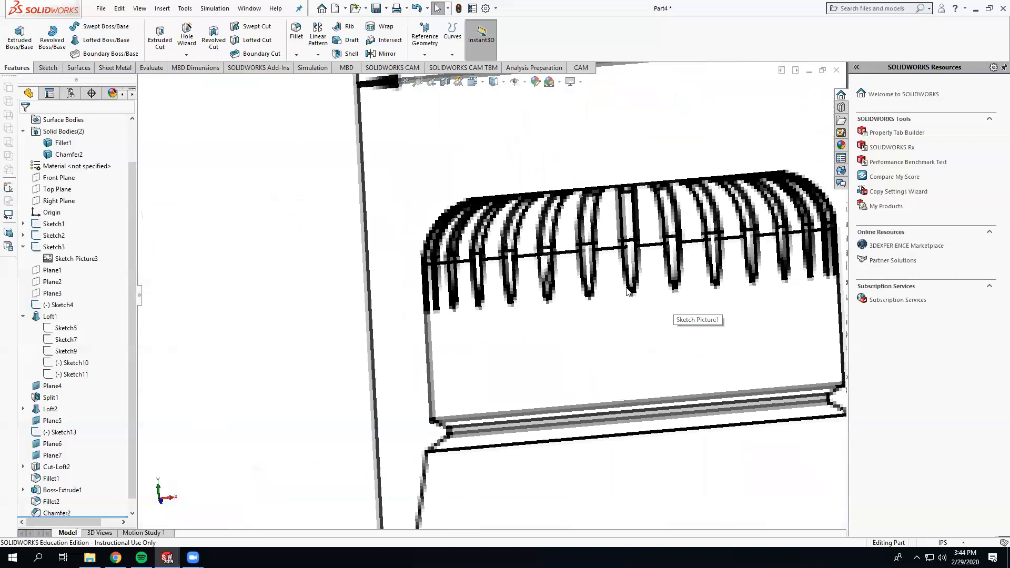
scroll(635, 296, "up", 8)
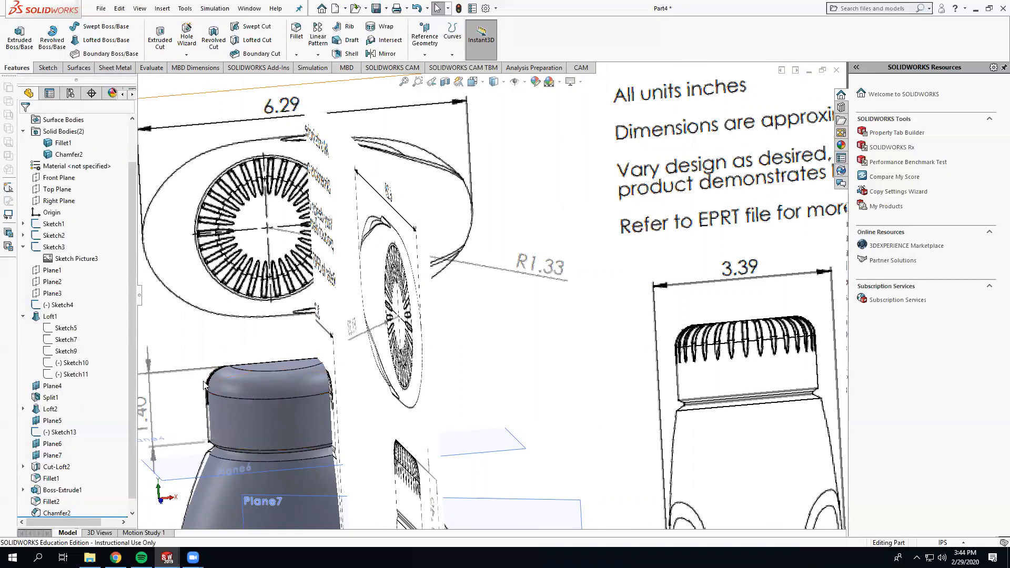
Start a sketch on the Front Plane, hide the reference drawings and planes, and view the cap from the front
left_click(59, 200)
key("f")
left_click(168, 350)
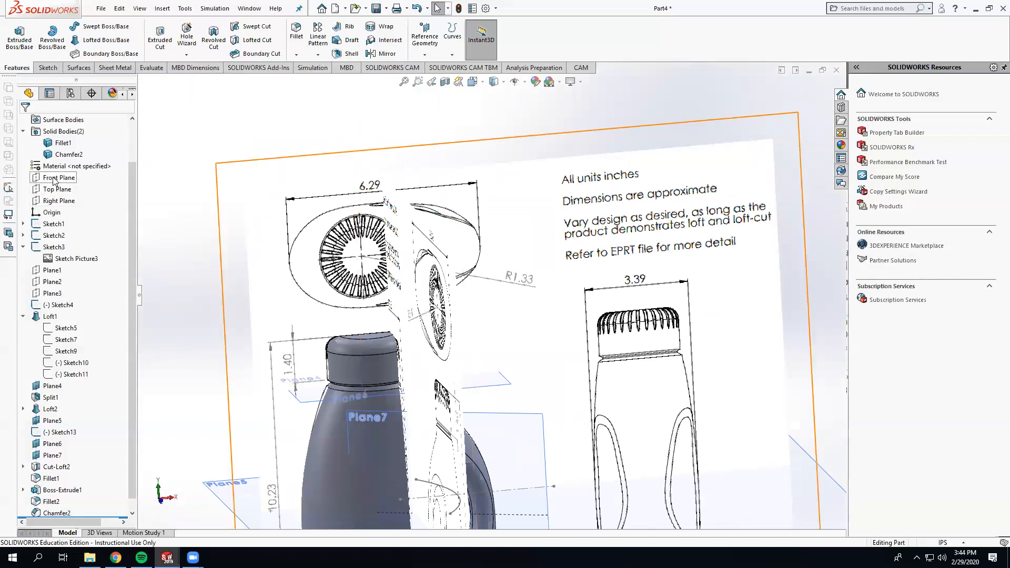
left_click(54, 180)
left_click(60, 162)
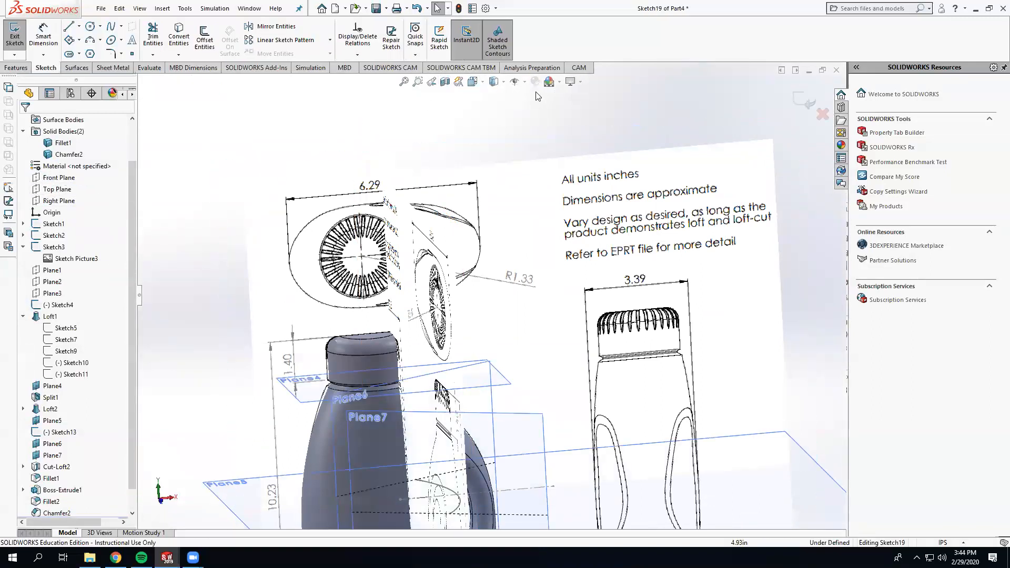
left_click(515, 82)
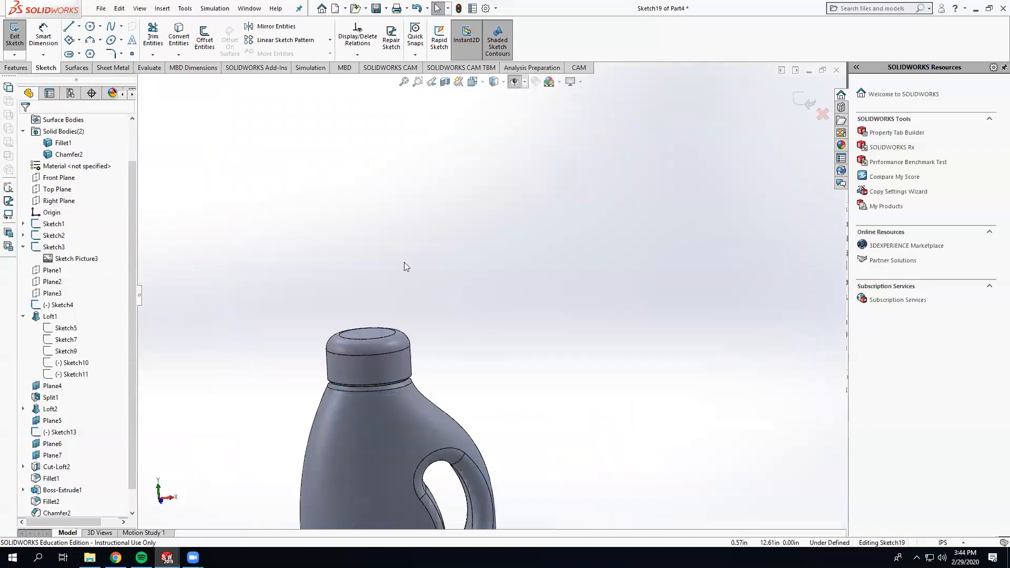
key("ctrl+8")
scroll(429, 222, "down", 4)
scroll(208, 289, "up", 3)
scroll(245, 283, "down", 6)
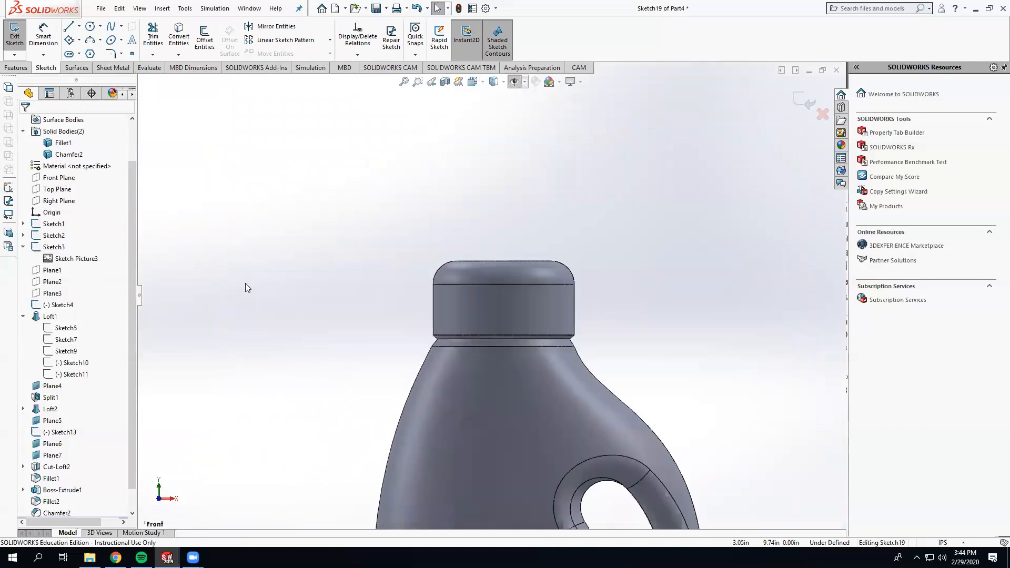
Sketch a three-point arc of about 0.94 in radius across the cap's upper-left rounded corner, extending its lower end slightly downward
left_click(122, 29)
left_click(100, 40)
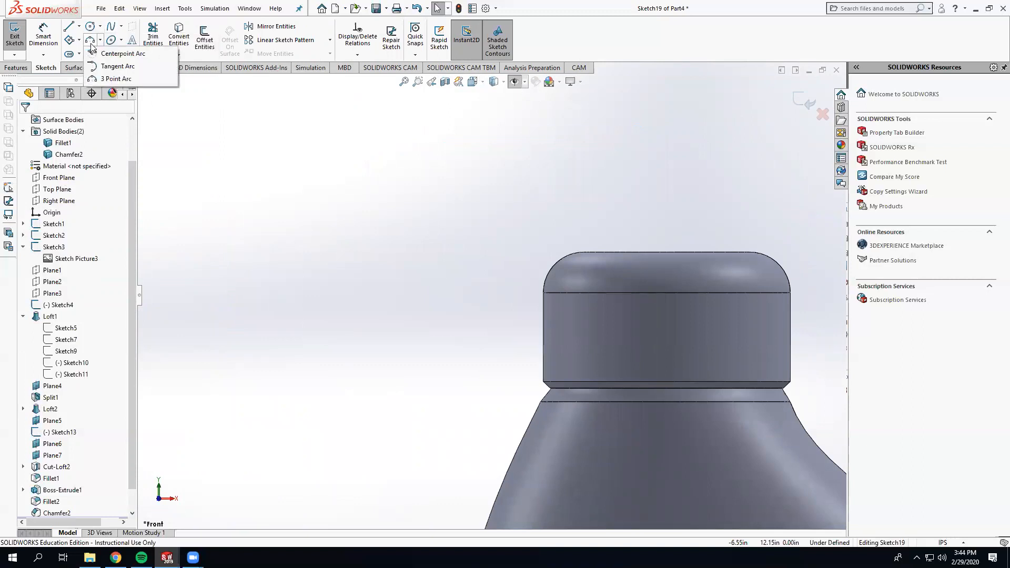
left_click(116, 79)
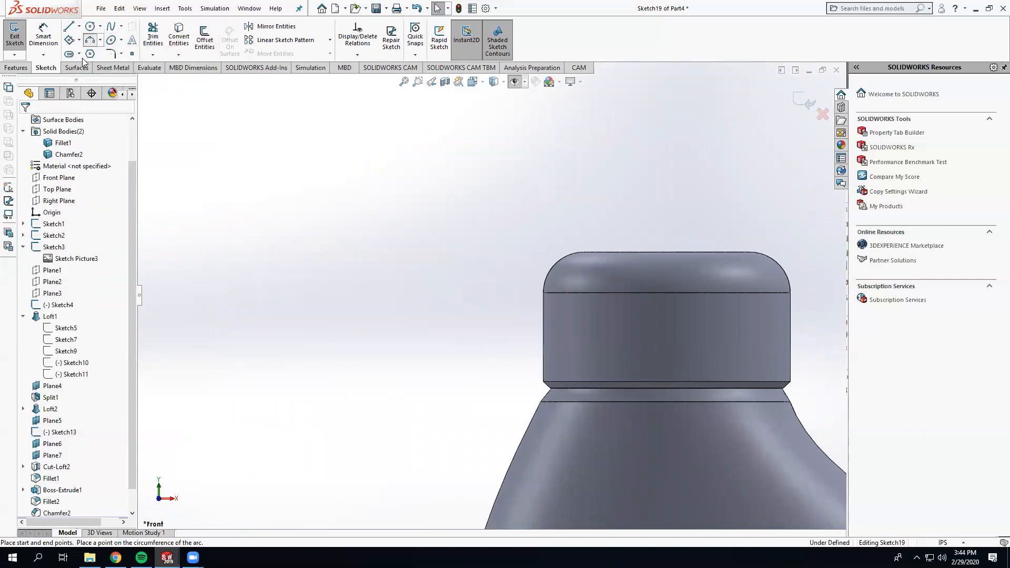
left_click(590, 244)
left_click(534, 302)
left_click(551, 274)
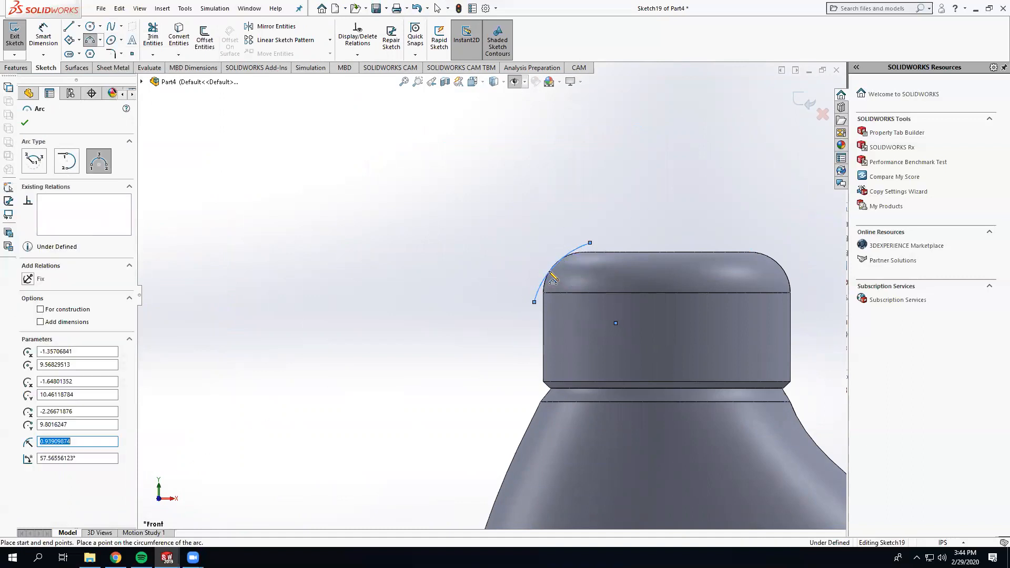
key("Escape")
scroll(532, 276, "down", 4)
left_click_drag(525, 337, 533, 354)
Try making the arc coradial with the cap's rounded silhouette edge and extending its lower end, and undo the relation
left_click(567, 272)
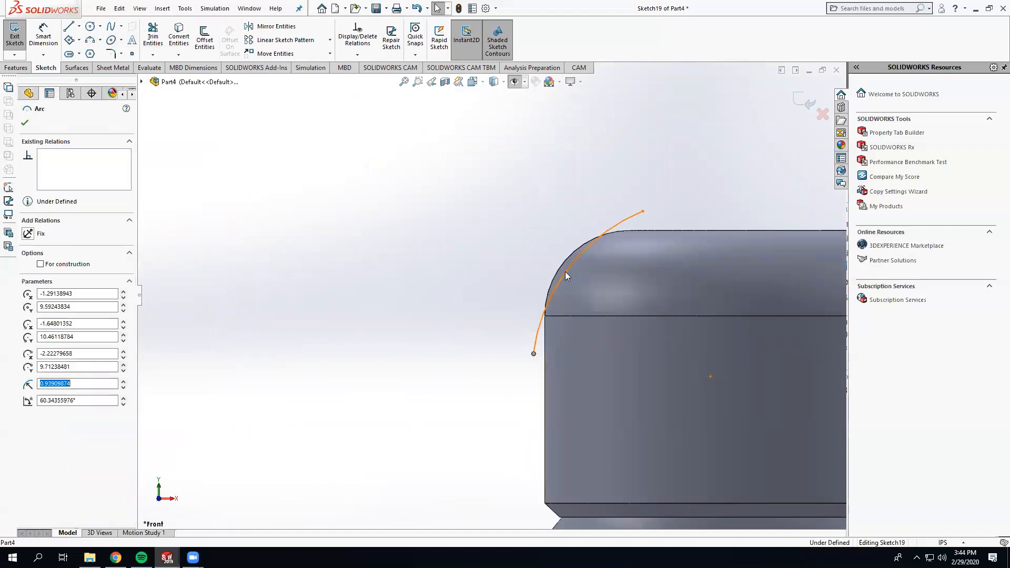
left_click(485, 292)
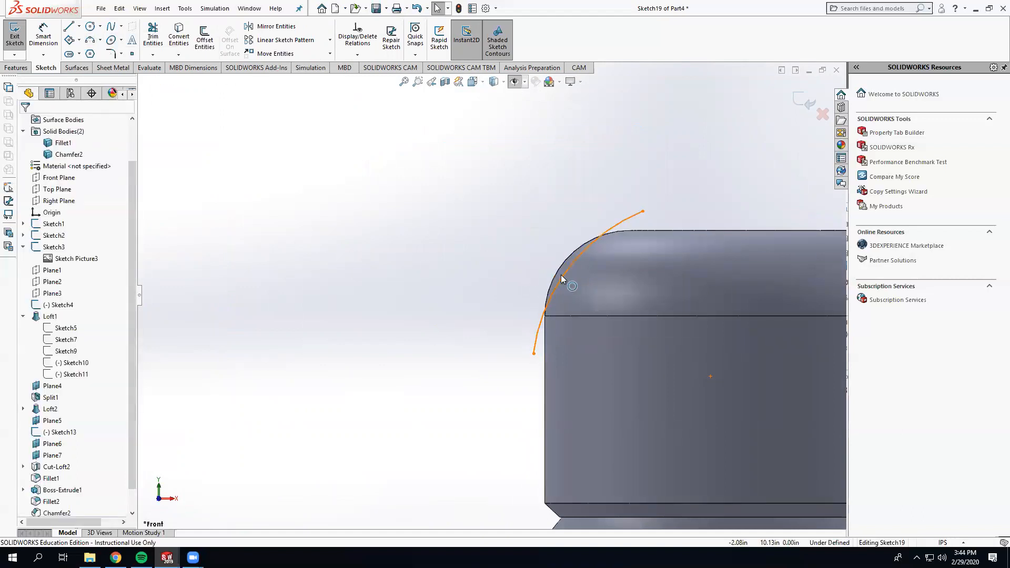
left_click(567, 273)
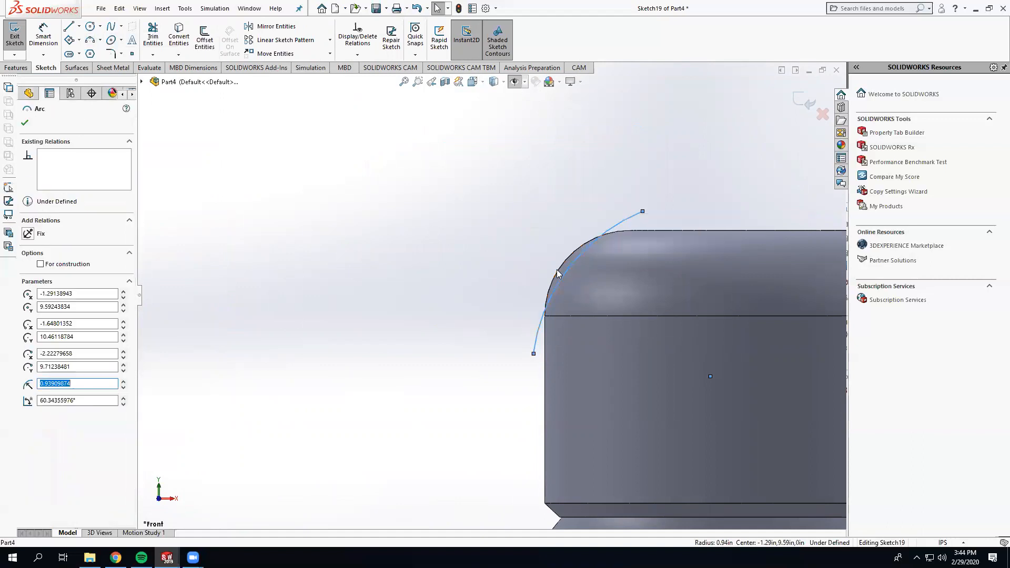
left_click(558, 274, "ctrl")
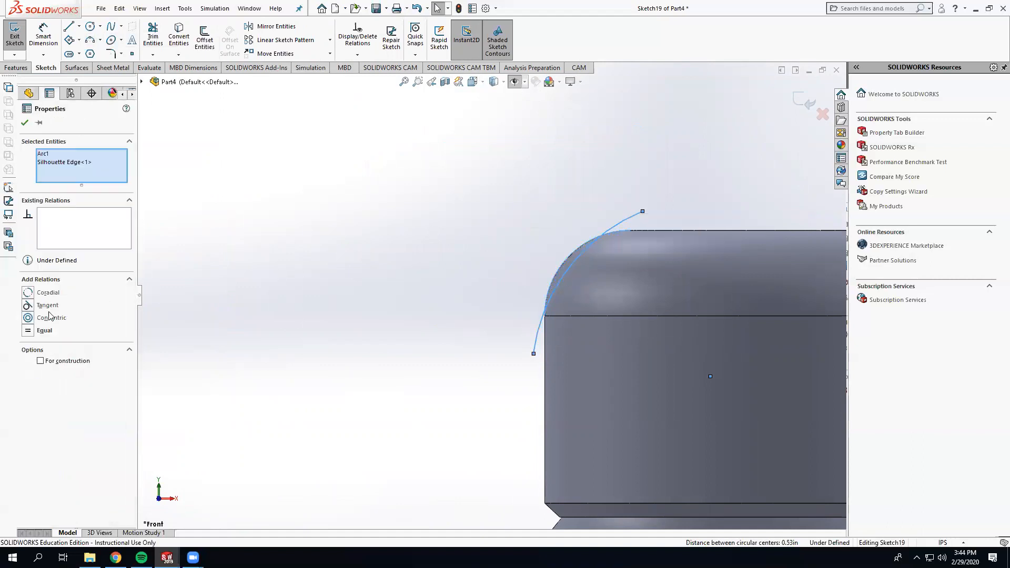
left_click(28, 293)
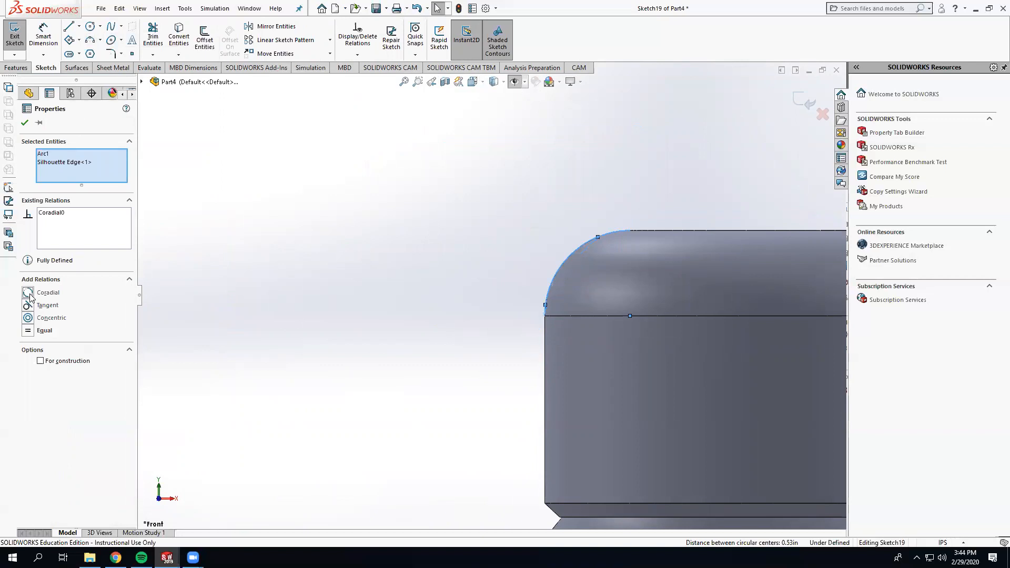
left_click(376, 336)
left_click_drag(545, 305, 535, 344)
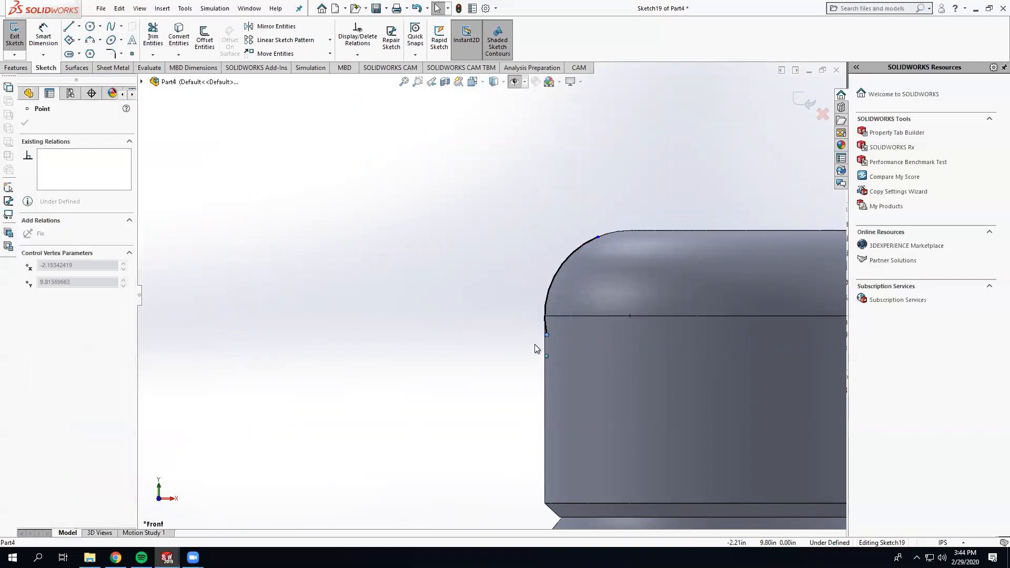
key("ctrl+z")
key("ctrl+z")
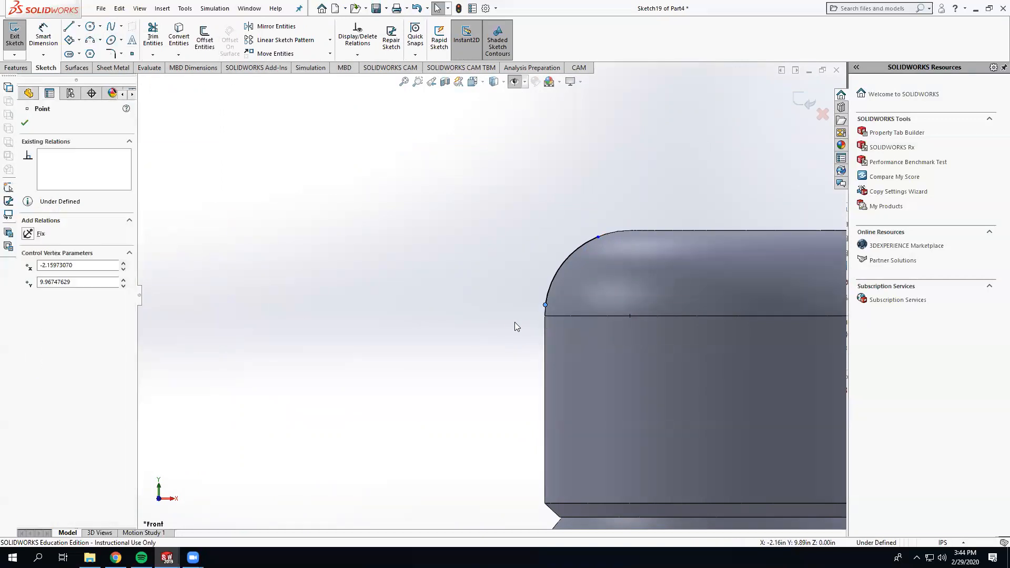
left_click(261, 324)
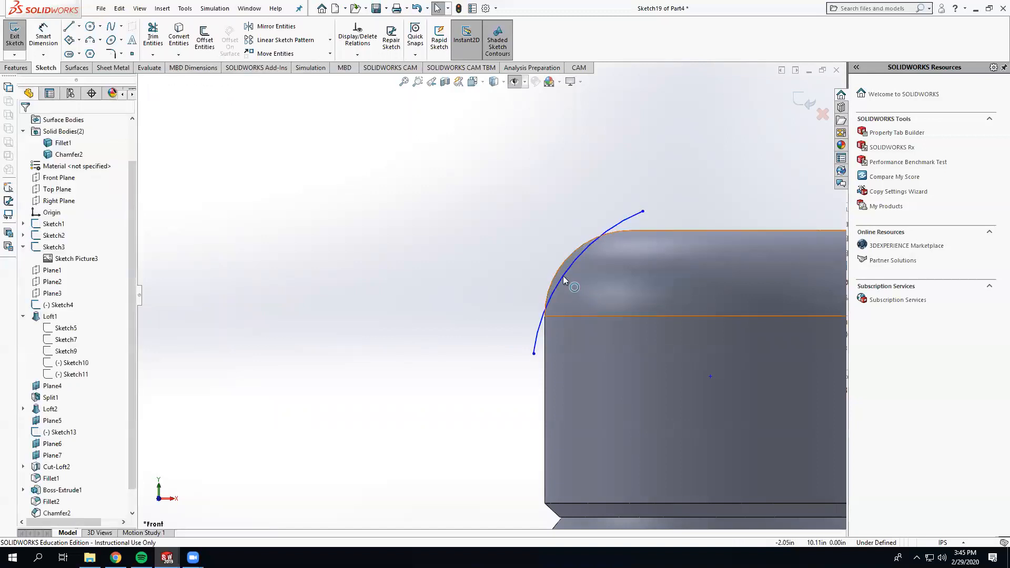
Make the arc concentric with the cap's rounded silhouette edge and resize it to a radius of about 0.85 in
left_click(563, 279)
left_click(555, 276, "ctrl")
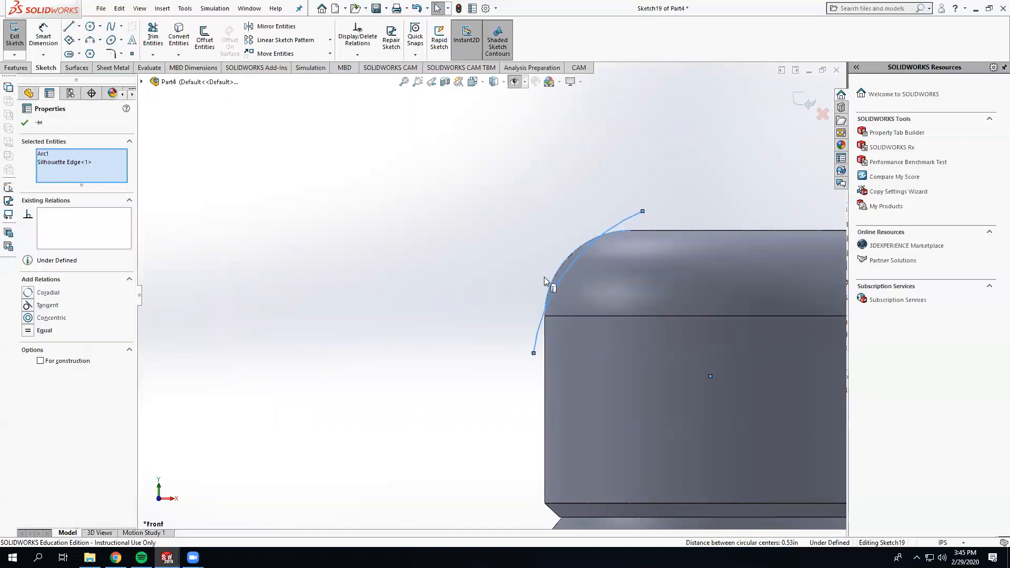
left_click(29, 318)
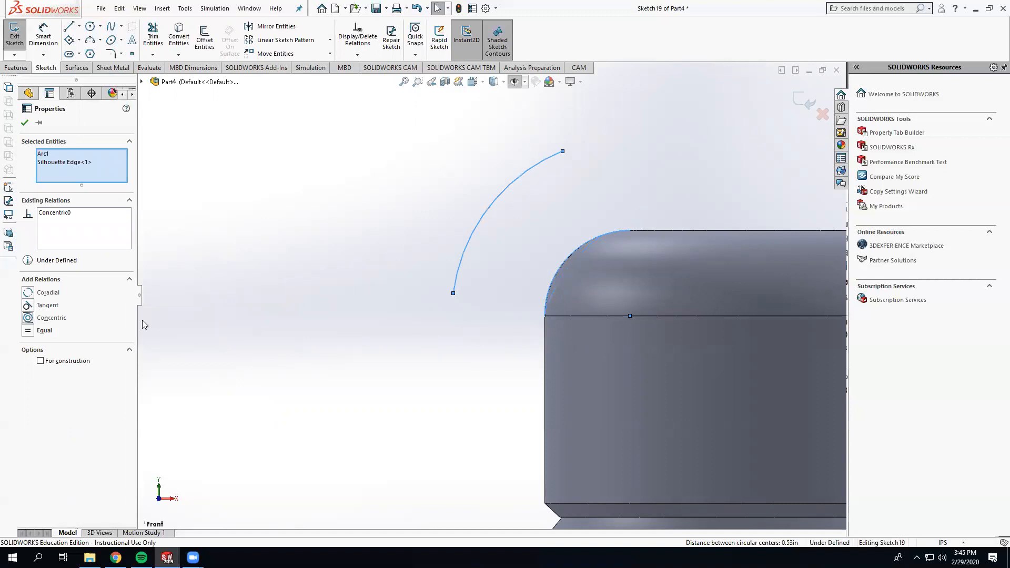
left_click(169, 319)
left_click_drag(494, 202, 542, 324)
key("ctrl+z")
key("ctrl+z")
left_click(487, 325)
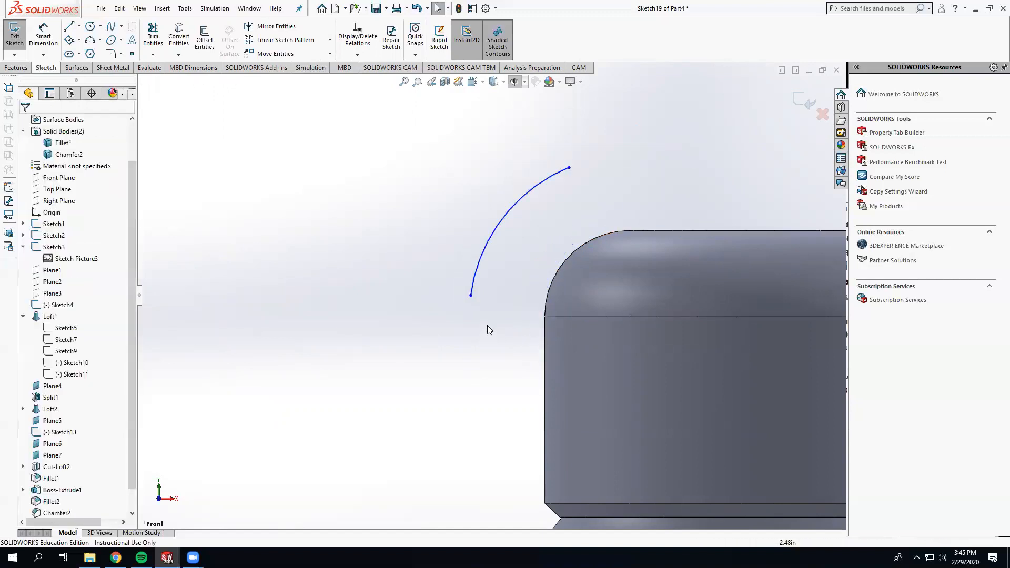
Delete the concentric relation from the sketched arc
left_click(491, 240)
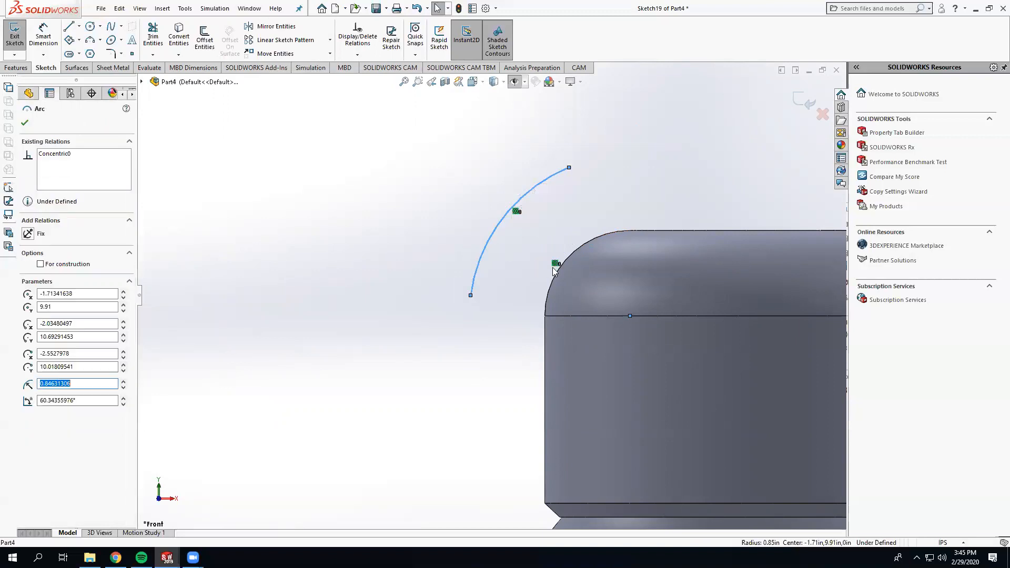
left_click(521, 273)
left_click(494, 235)
right_click(59, 153)
left_click(82, 171)
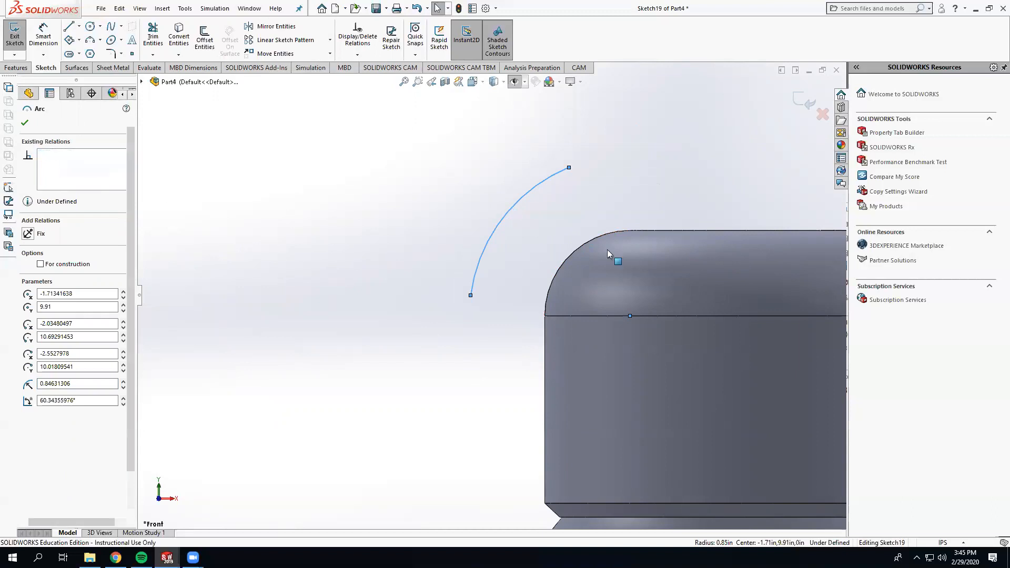
Make the sketched arc tangent to the silhouette edge of the cap's rounded upper-left corner
left_click(504, 214)
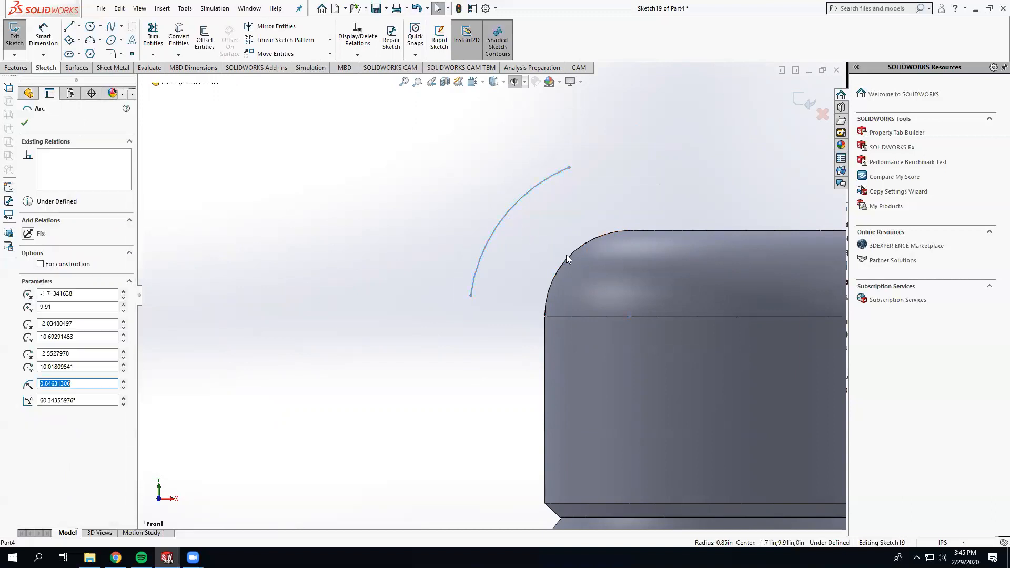
left_click(568, 257, "ctrl")
left_click(533, 260)
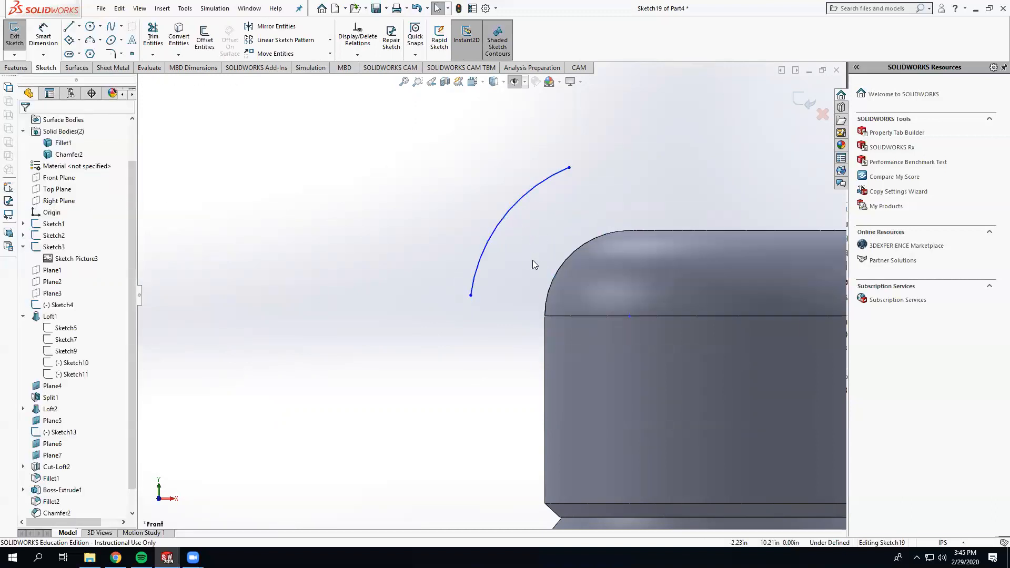
left_click(567, 257)
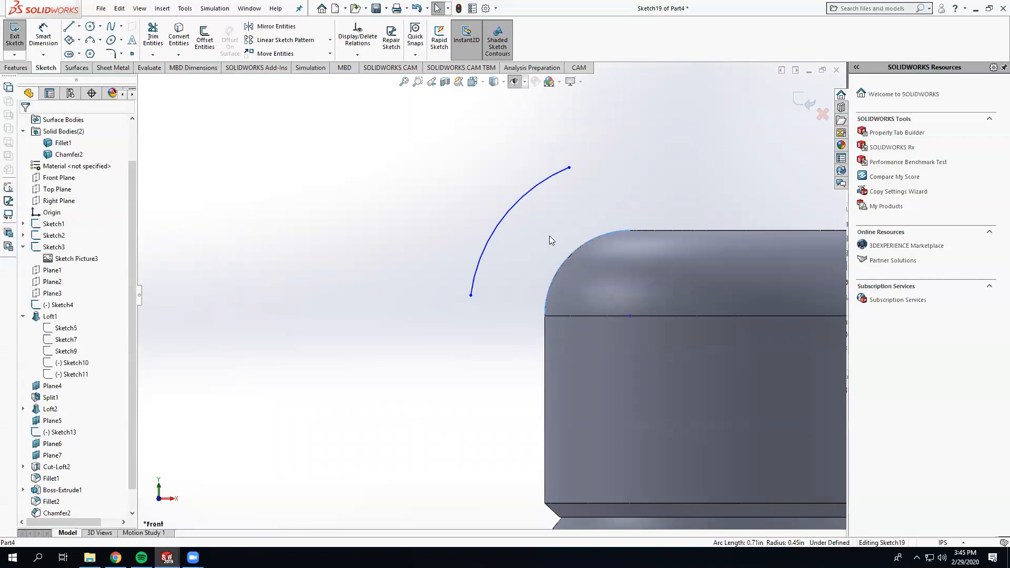
left_click(522, 198, "ctrl")
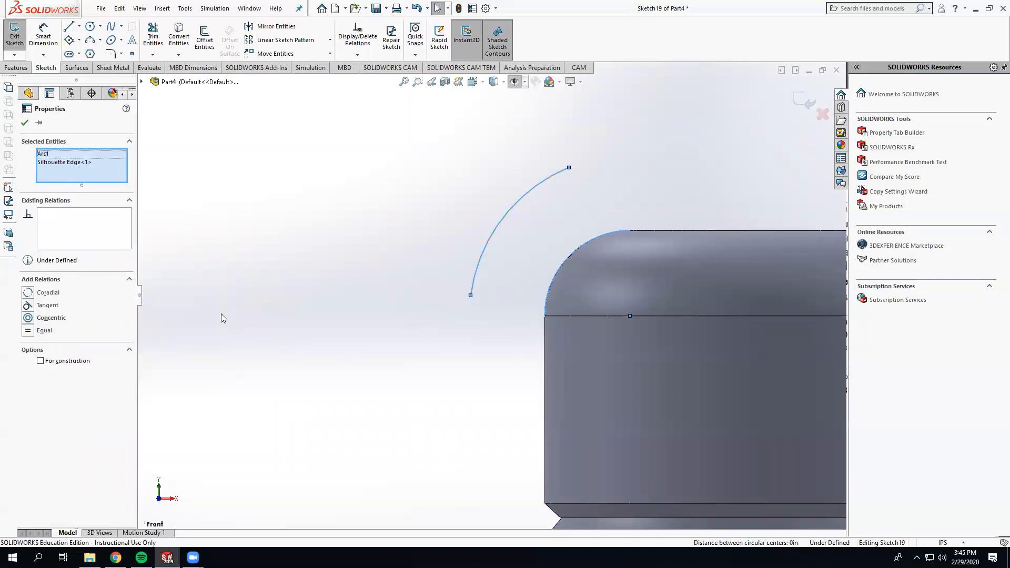
left_click(28, 306)
left_click(269, 319)
Adjust both arc endpoints so the arc hugs the cap's rounded corner, its ends slightly outside the top and side
left_click_drag(546, 295, 532, 340)
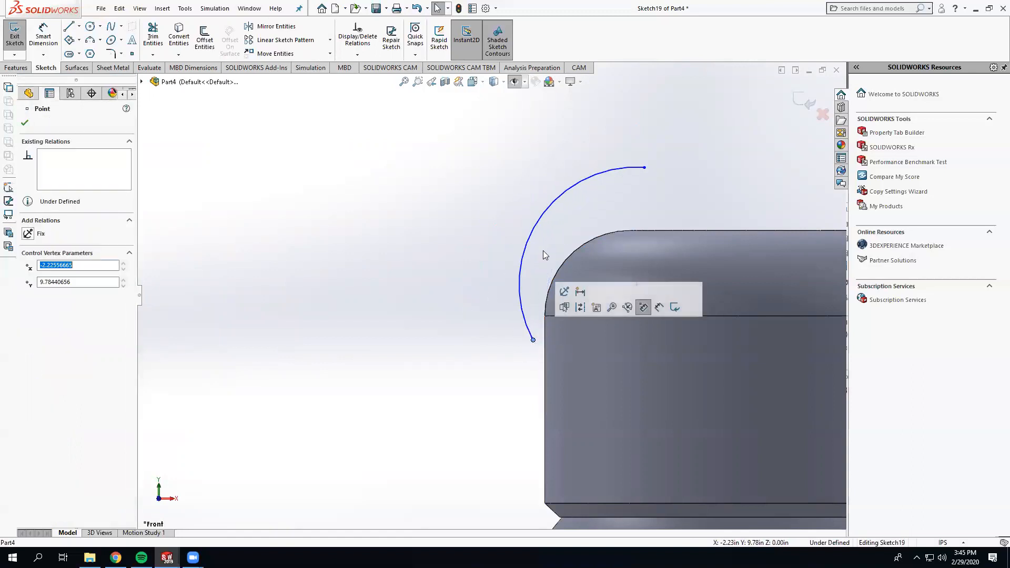
mouse_move(554, 247)
left_mouse_down()
mouse_move(567, 265)
mouse_move(560, 254)
left_mouse_up()
key("Escape")
left_click_drag(646, 170, 642, 224)
left_click(537, 340)
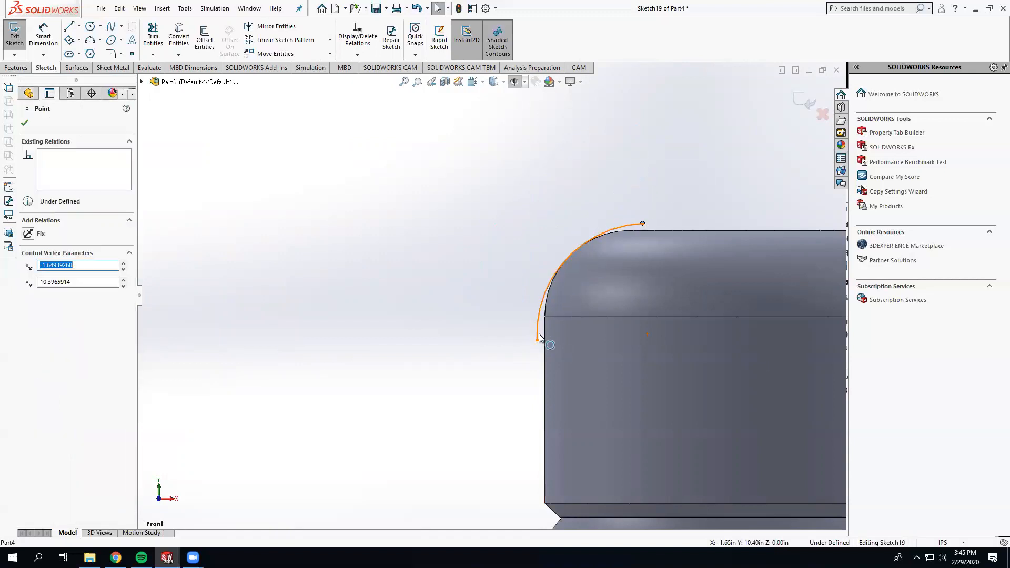
left_click_drag(537, 339, 539, 322)
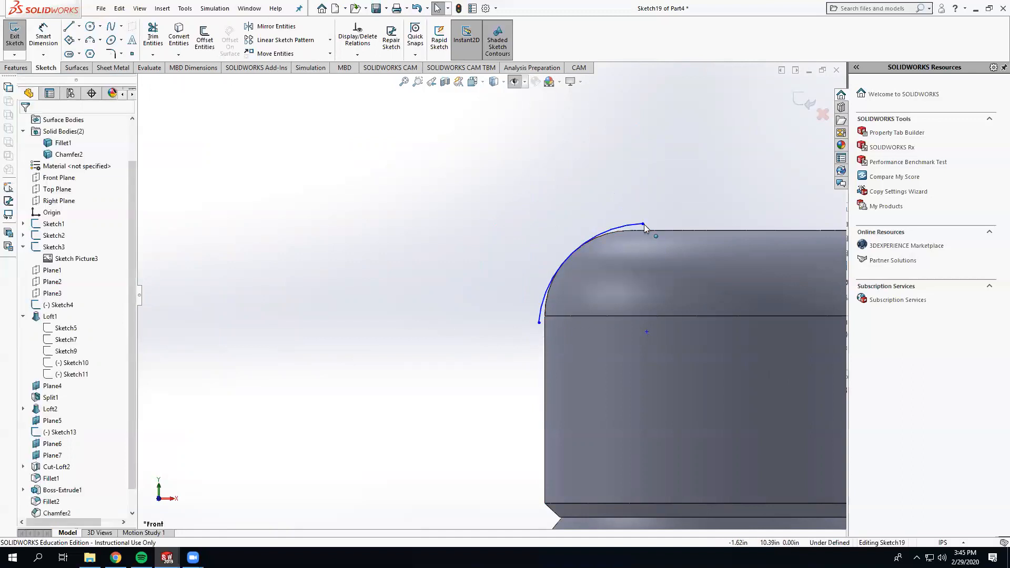
left_click_drag(643, 224, 628, 225)
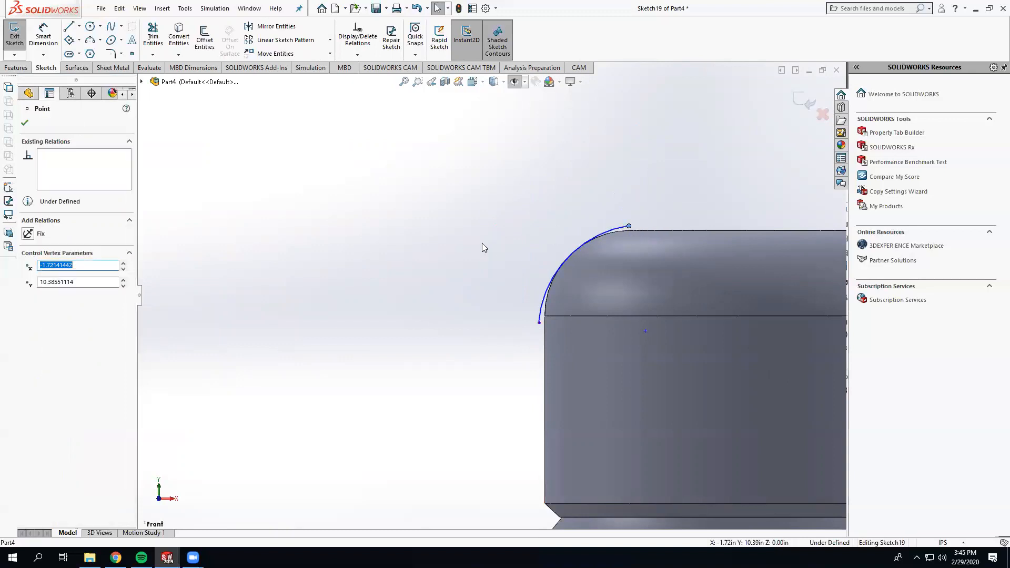
left_click(482, 244)
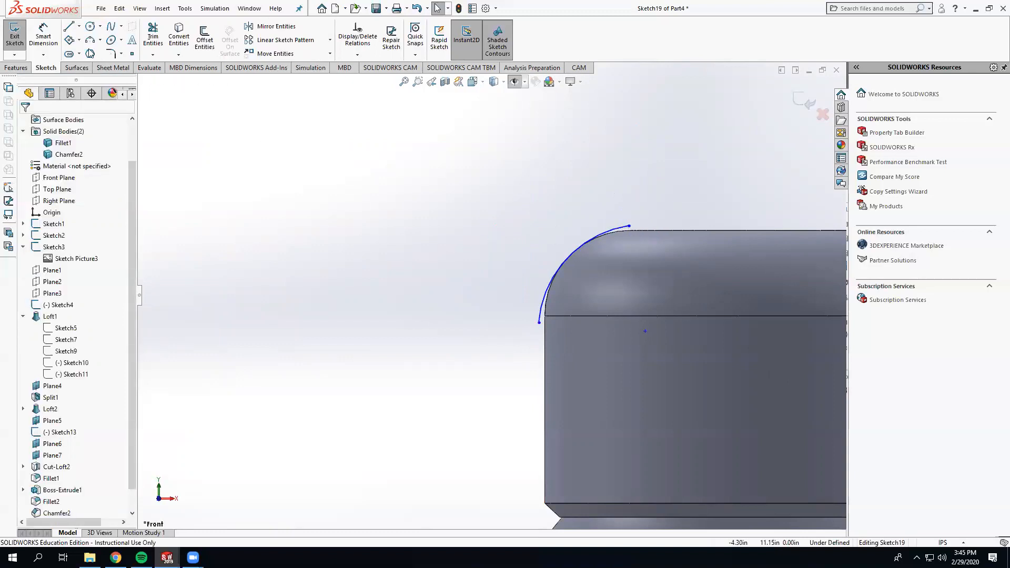
Sketch two separate short lines, a near-horizontal one about 0.47 in long above the cap and a near-vertical one beside its left wall
left_click(71, 30)
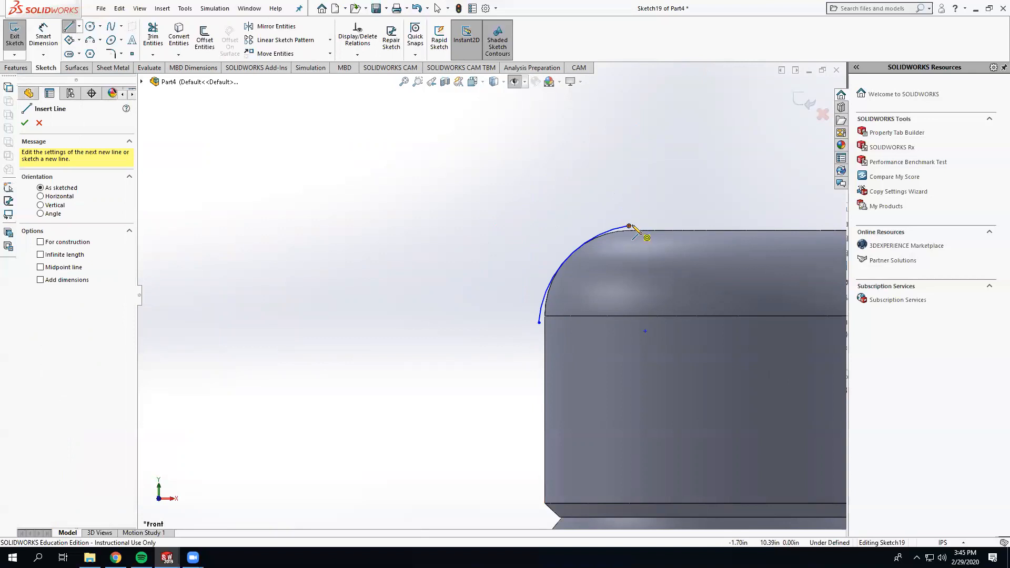
left_click(653, 191)
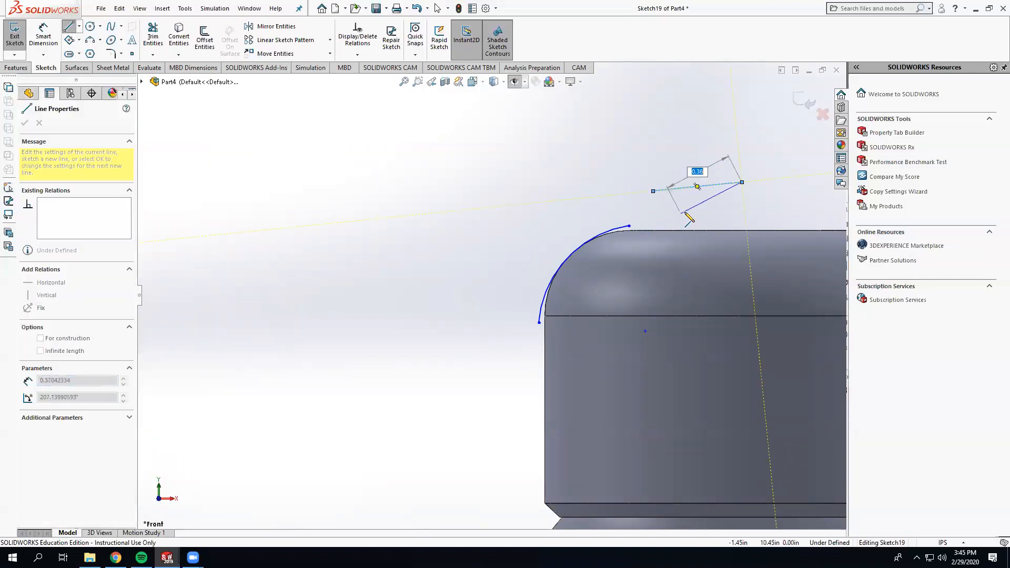
left_click(742, 183)
key("Escape")
left_click(68, 26)
left_click(452, 323)
left_click(442, 395)
key("Escape")
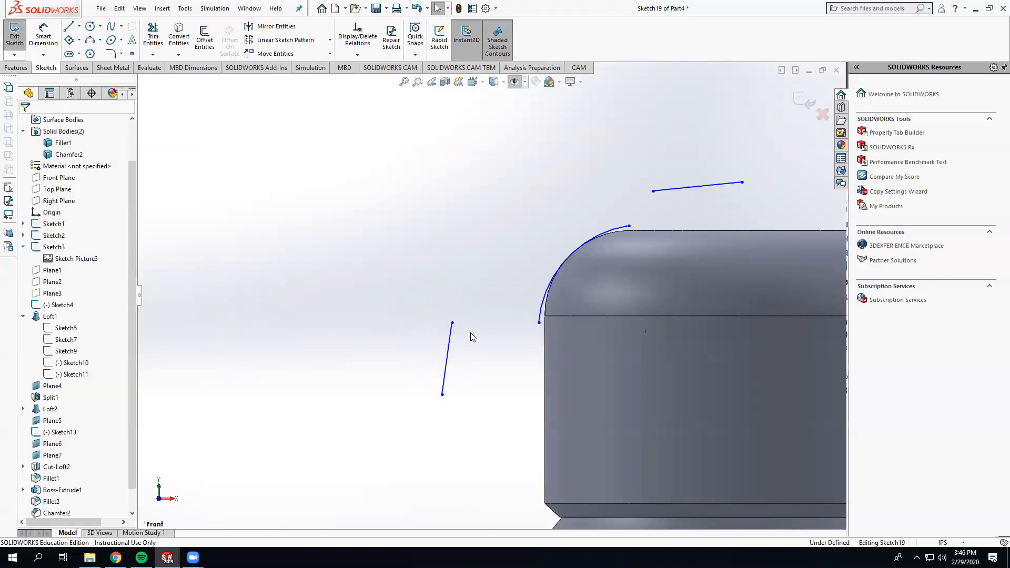
Merge the near-vertical line's upper end with the arc's lower end and make the line tangent to the arc
left_click(452, 323)
left_click(540, 325, "ctrl")
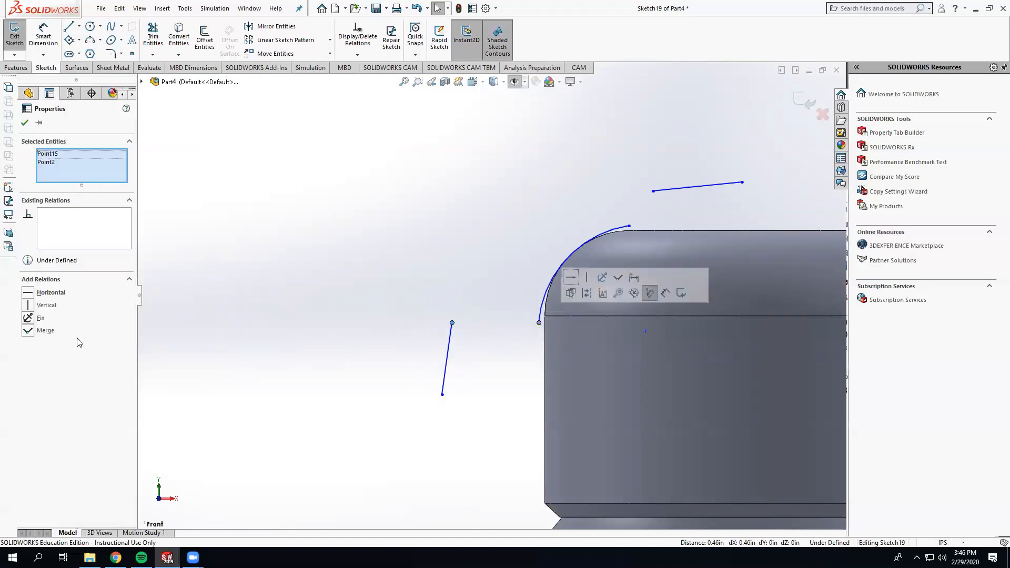
left_click(29, 332)
key("Escape")
scroll(535, 333, "down", 2)
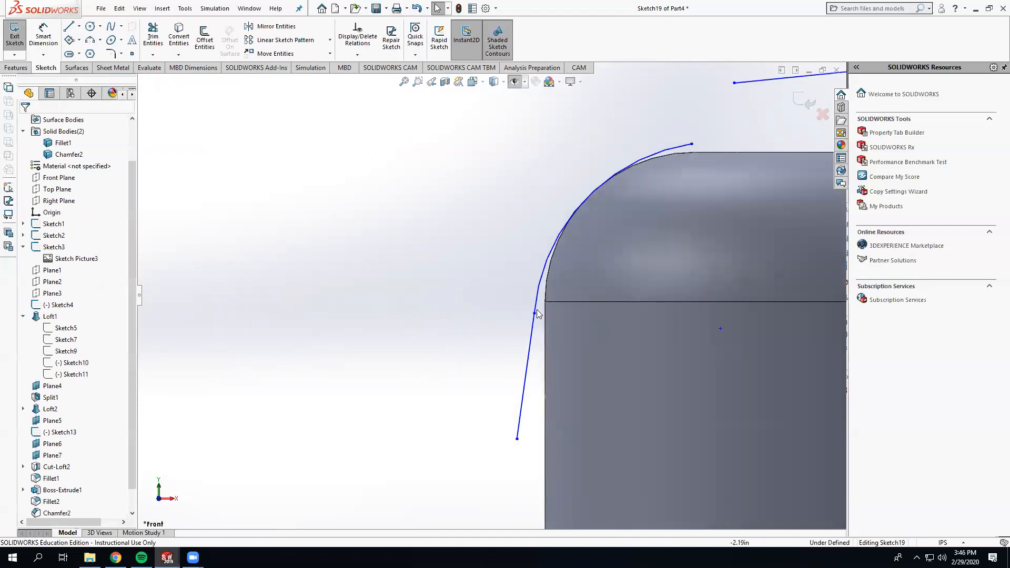
left_click(529, 332)
left_click(537, 303, "ctrl")
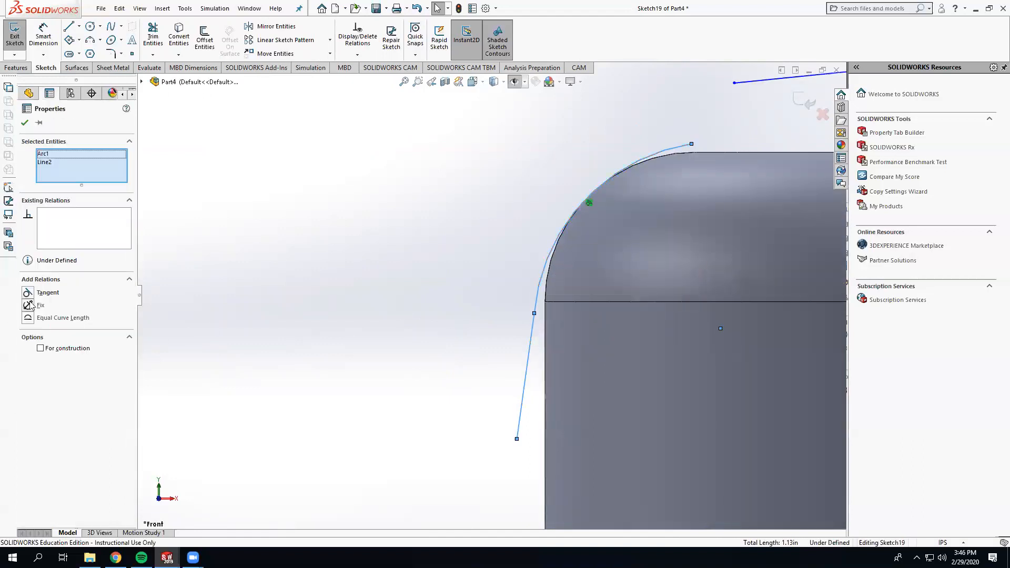
left_click(28, 293)
left_click(267, 309)
Merge the near-horizontal line's left end with the arc's upper end and make the line tangent to the arc
left_click(699, 148)
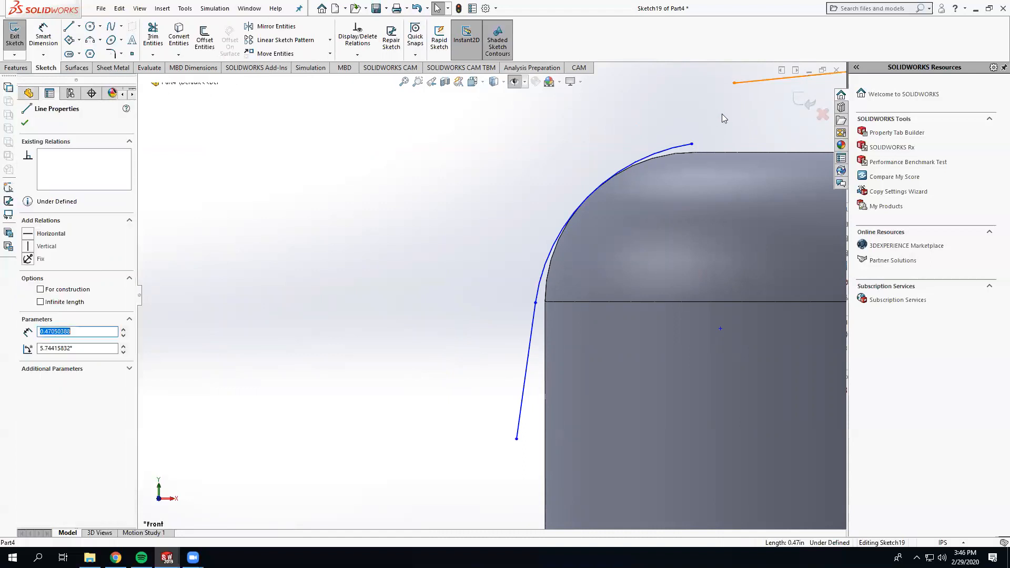
left_click(724, 118)
left_click(734, 83)
left_click(692, 144, "ctrl")
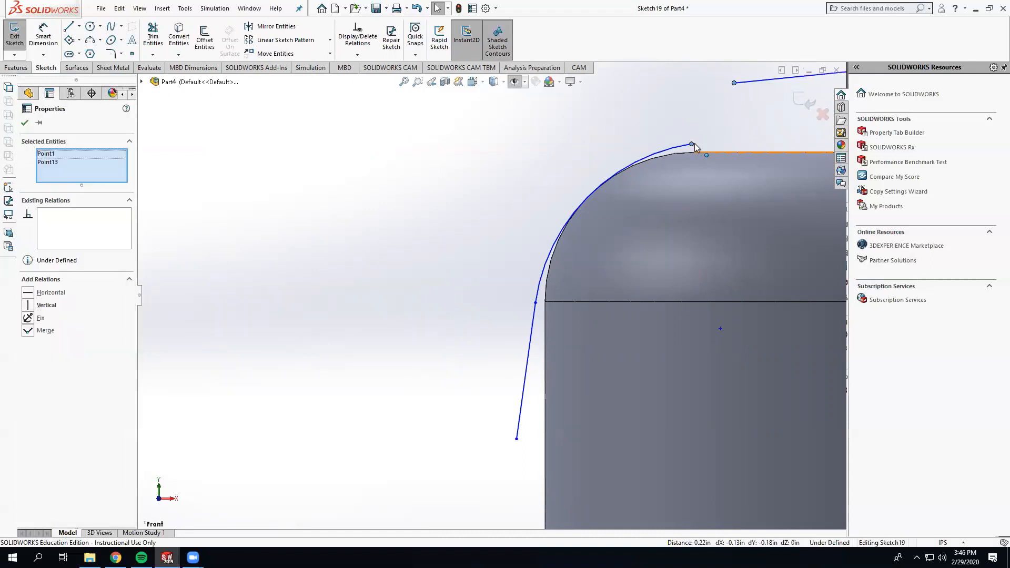
left_click(28, 331)
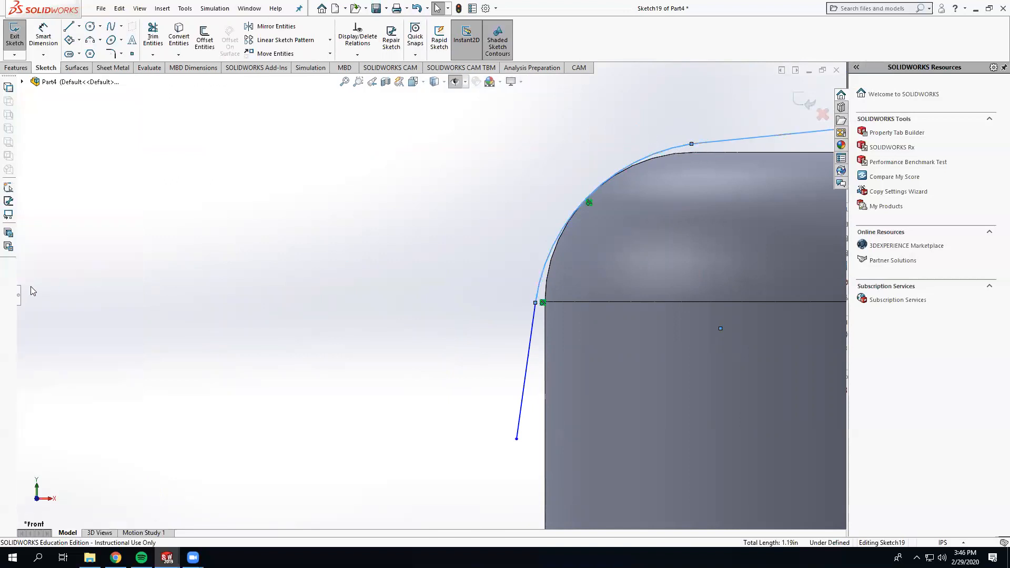
left_click(19, 298)
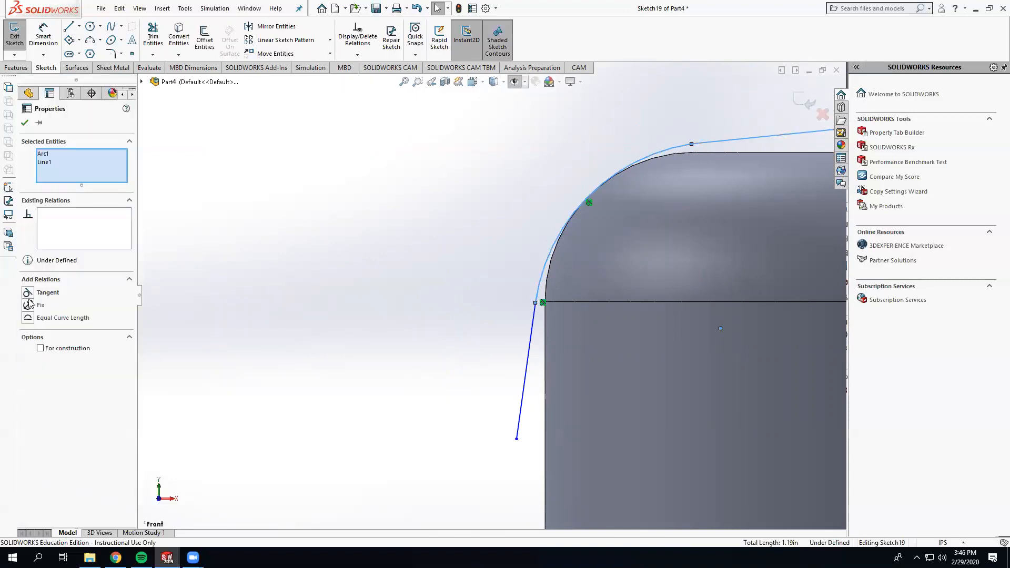
left_click(25, 123)
Shorten both tangent lines at their free ends to bring them closer to the cap, and exit the sketch
scroll(523, 283, "up", 3)
left_click(655, 203)
left_click(654, 181)
left_click_drag(697, 202, 687, 202)
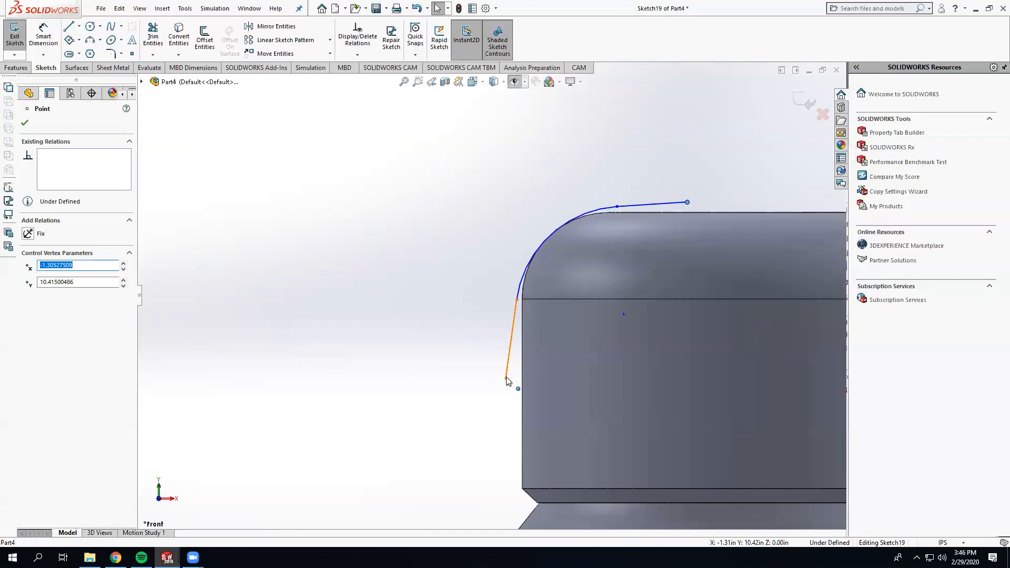
left_click_drag(508, 375, 511, 361)
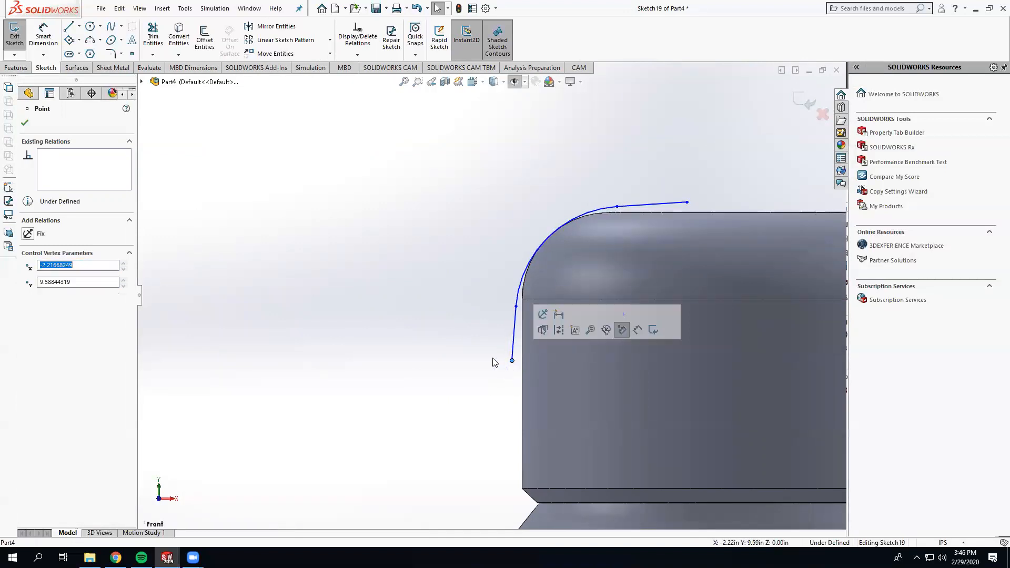
left_click(431, 348)
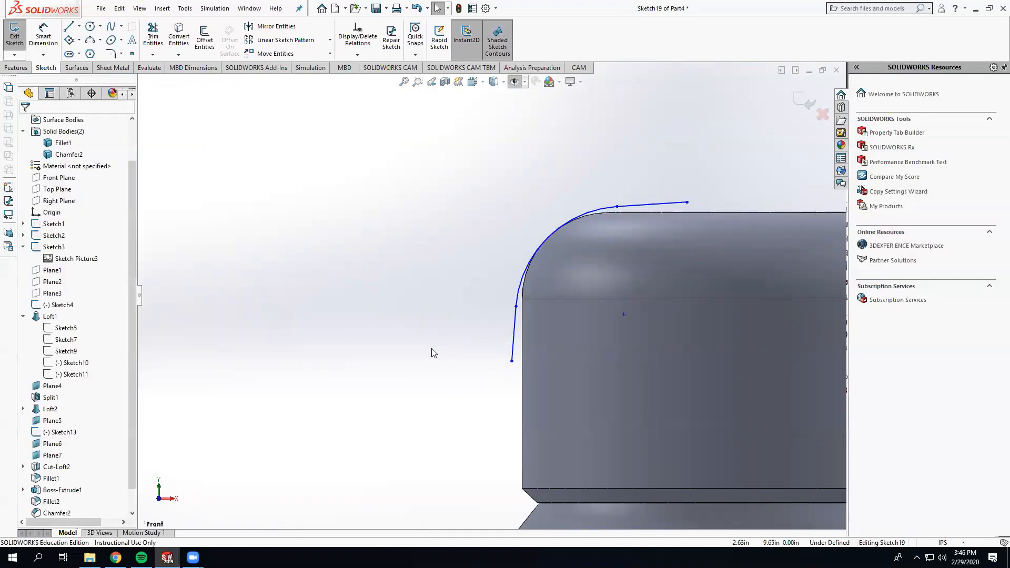
left_click(15, 68)
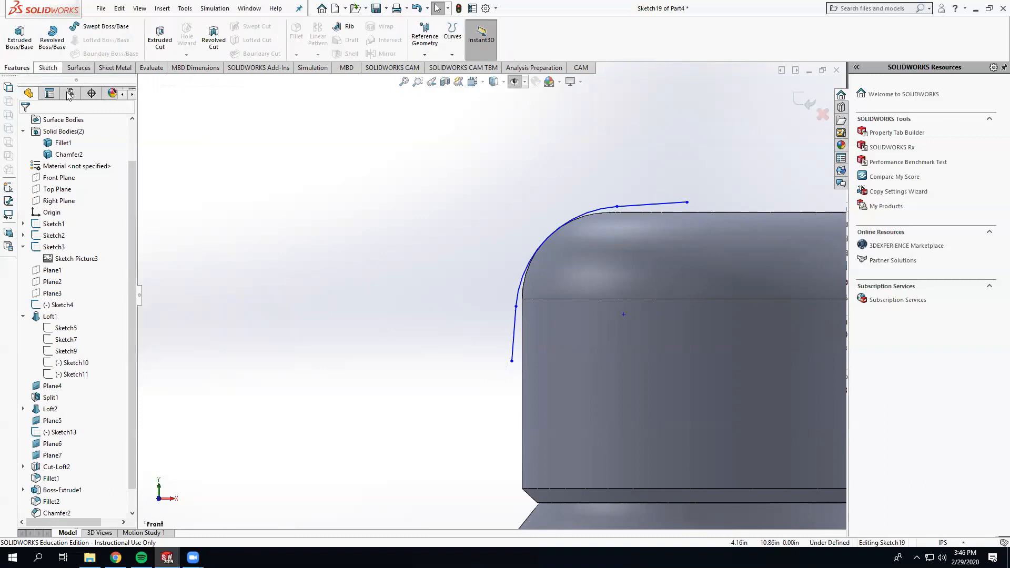
left_click(795, 96)
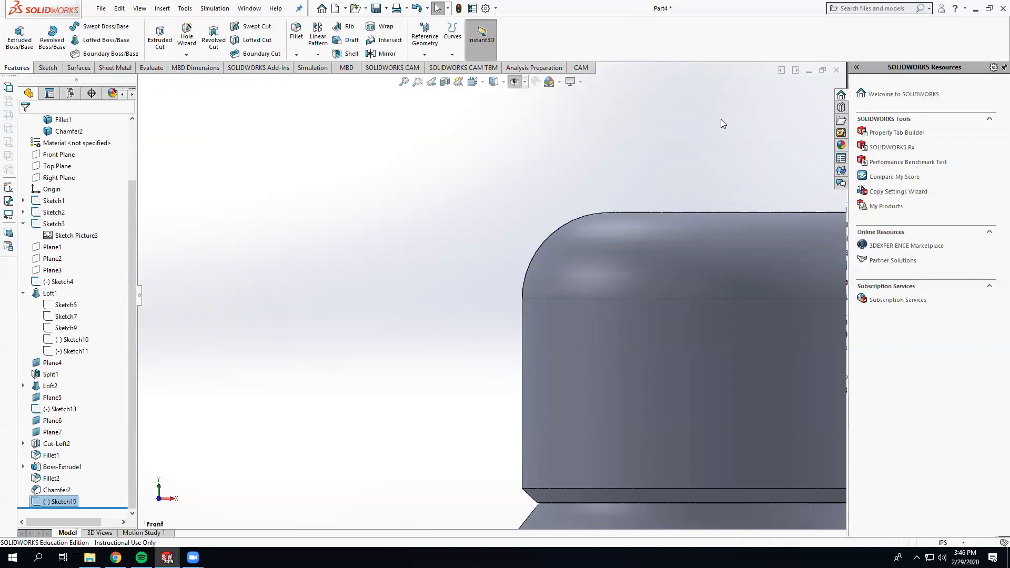
Cut a groove into the cap by sweeping a circular profile of 0.10 in diameter along the arc-and-lines sketch
left_click(250, 28)
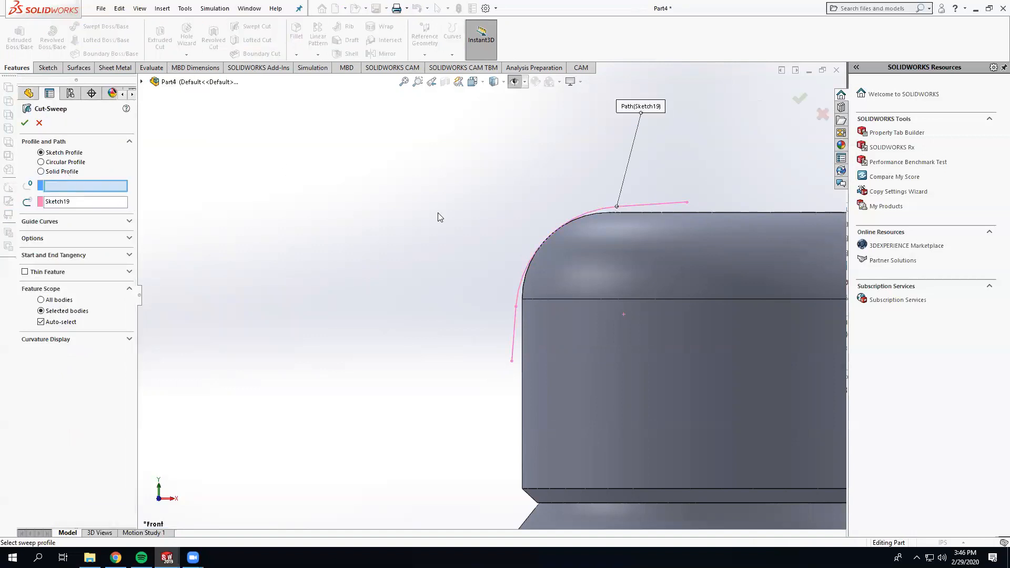
left_click(41, 163)
mouse_move(462, 239)
middle_mouse_down()
mouse_move(582, 230)
mouse_move(492, 245)
mouse_move(480, 228)
mouse_move(448, 239)
mouse_move(444, 255)
mouse_move(421, 234)
mouse_move(449, 233)
middle_mouse_up()
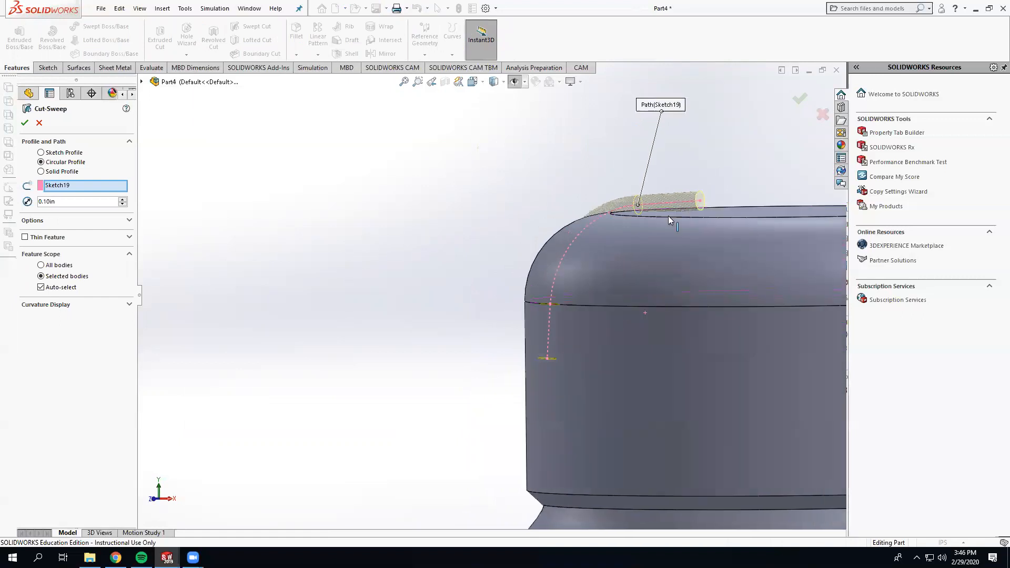
scroll(669, 218, "down", 5)
middle_click_drag(625, 245, 589, 261)
scroll(496, 264, "up", 3)
mouse_move(494, 267)
middle_mouse_down()
mouse_move(471, 244)
mouse_move(469, 279)
mouse_move(374, 295)
mouse_move(309, 404)
mouse_move(359, 390)
middle_mouse_up()
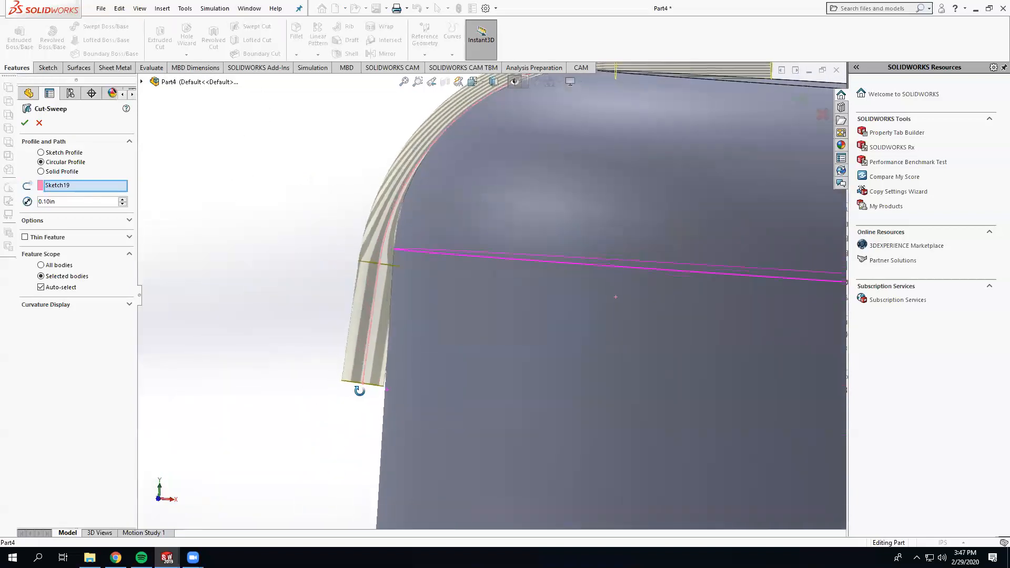
middle_click_drag(256, 369, 413, 383)
scroll(407, 371, "up", 4)
left_click(24, 123)
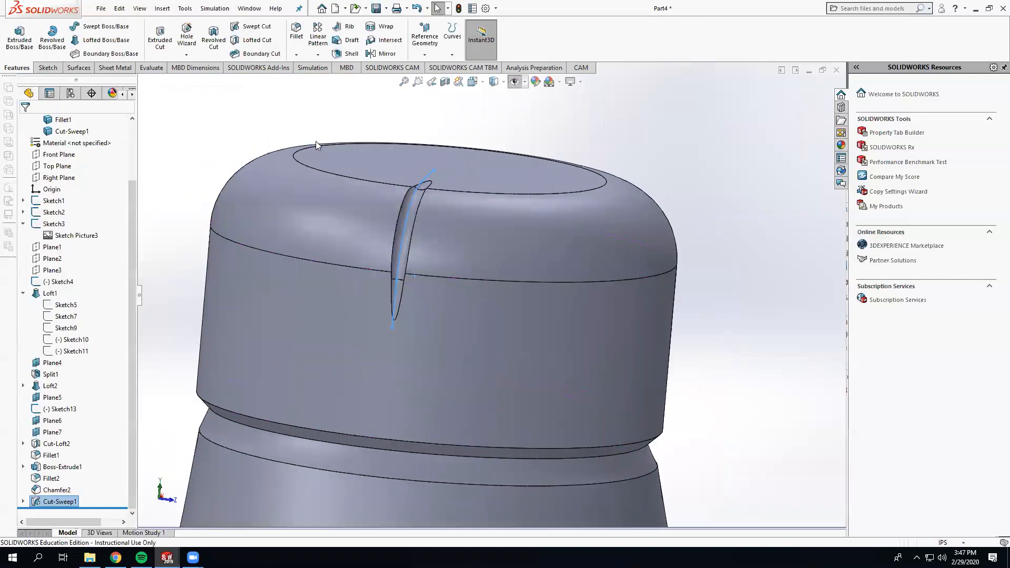
Start a fillet on the left long edge of the cap's swept groove with a radius of 1 mm
middle_click_drag(601, 126, 611, 158)
scroll(548, 279, "up", 4)
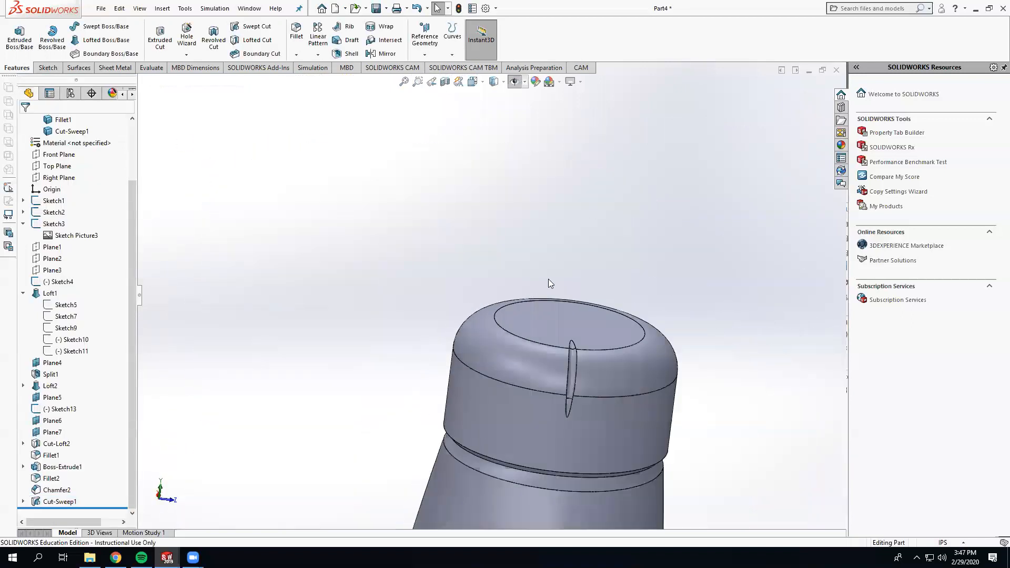
middle_click_drag(548, 279, 453, 302)
left_click(297, 32)
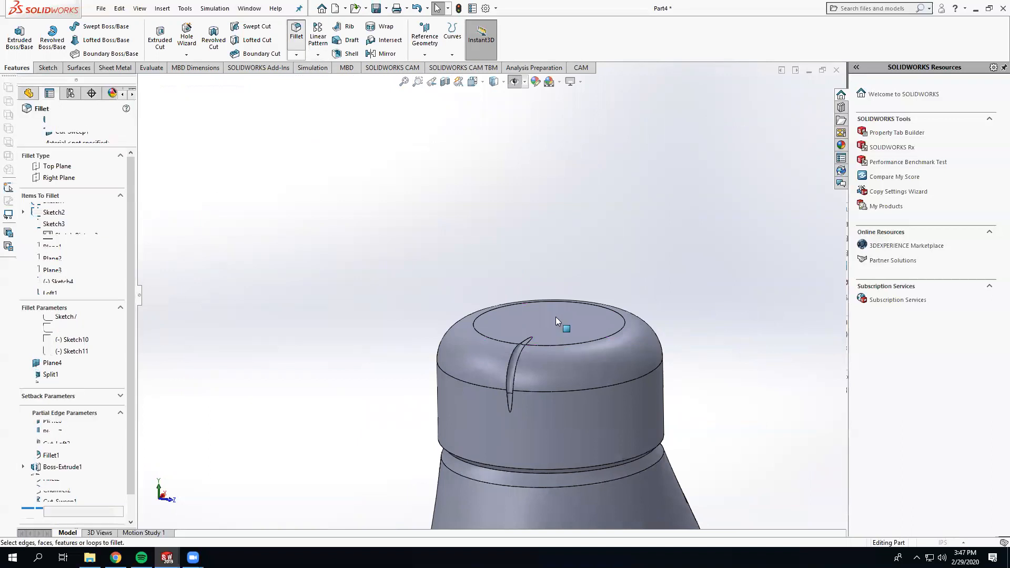
scroll(484, 396, "down", 8)
scroll(431, 302, "up", 2)
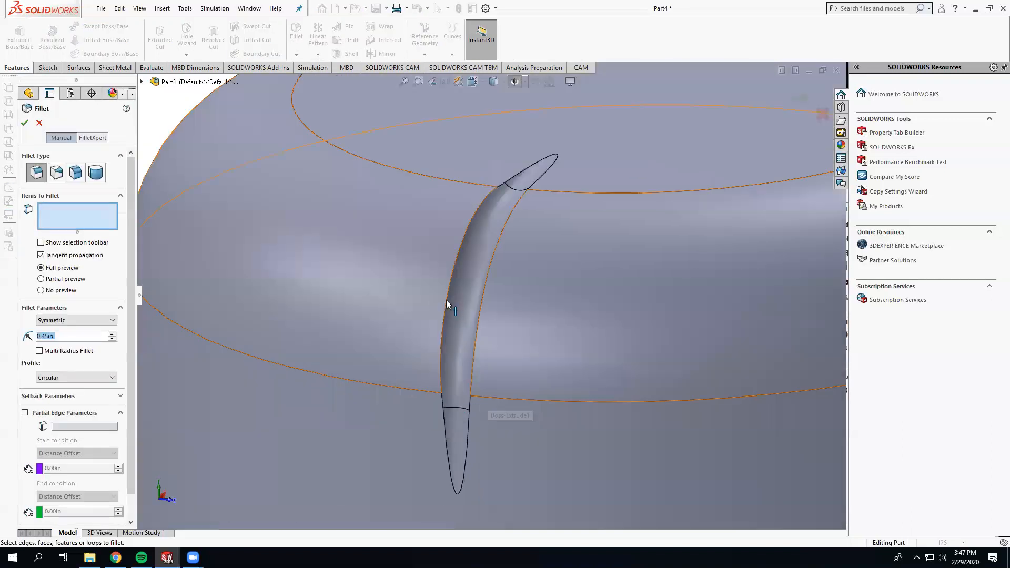
left_click(446, 300)
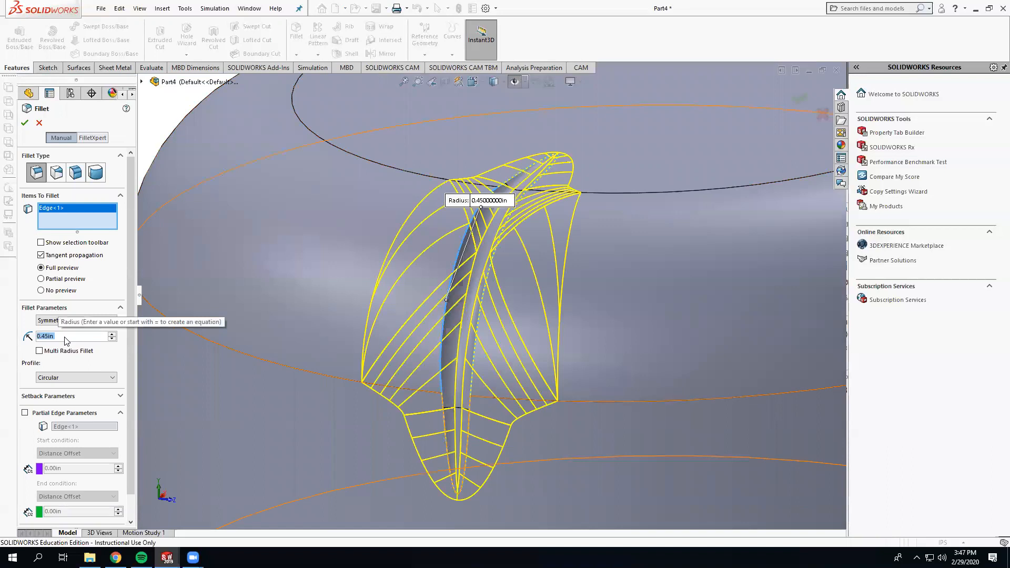
type("1mm")
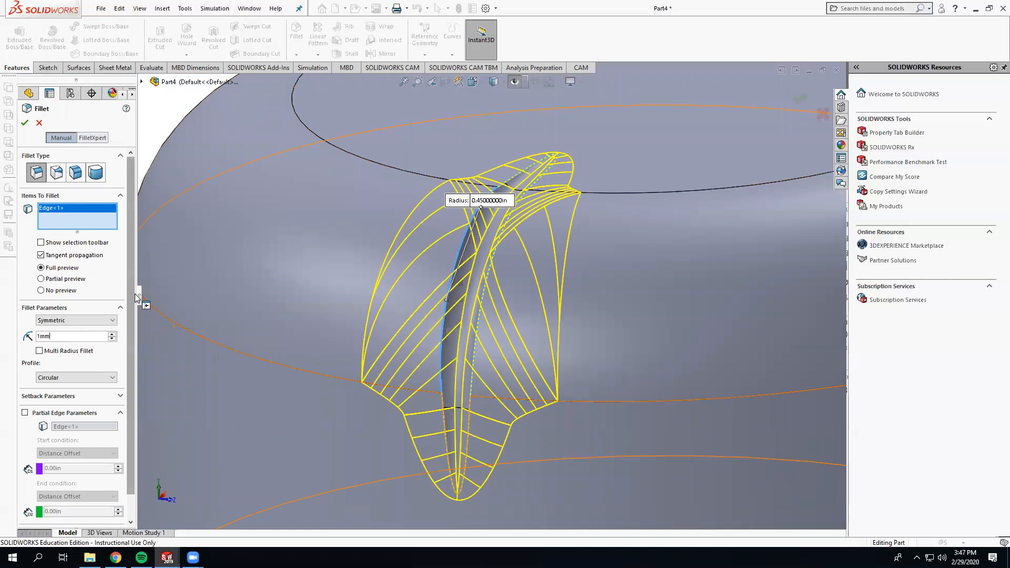
left_click(98, 281)
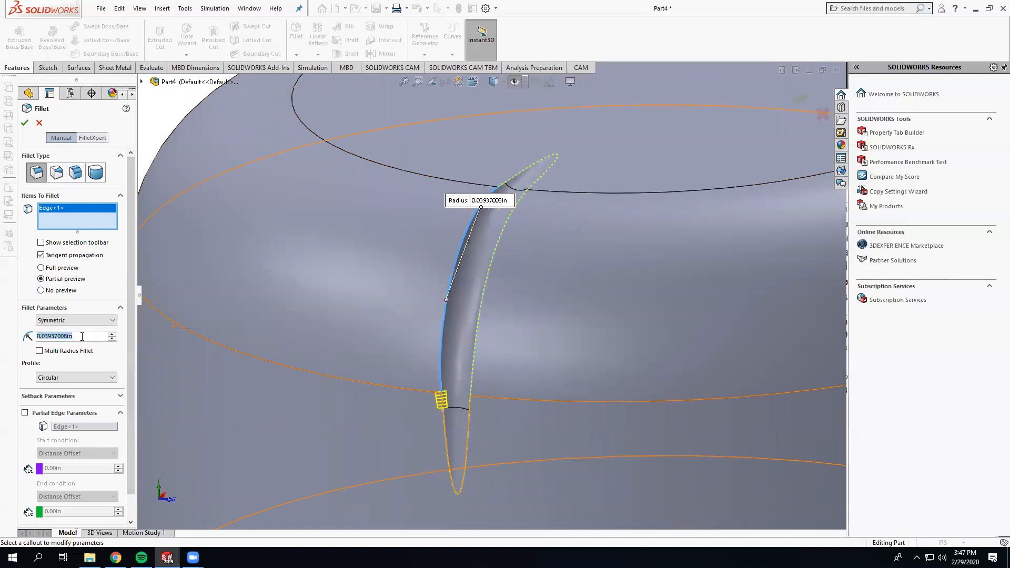
type("1mm")
left_click(106, 290)
right_click(65, 208)
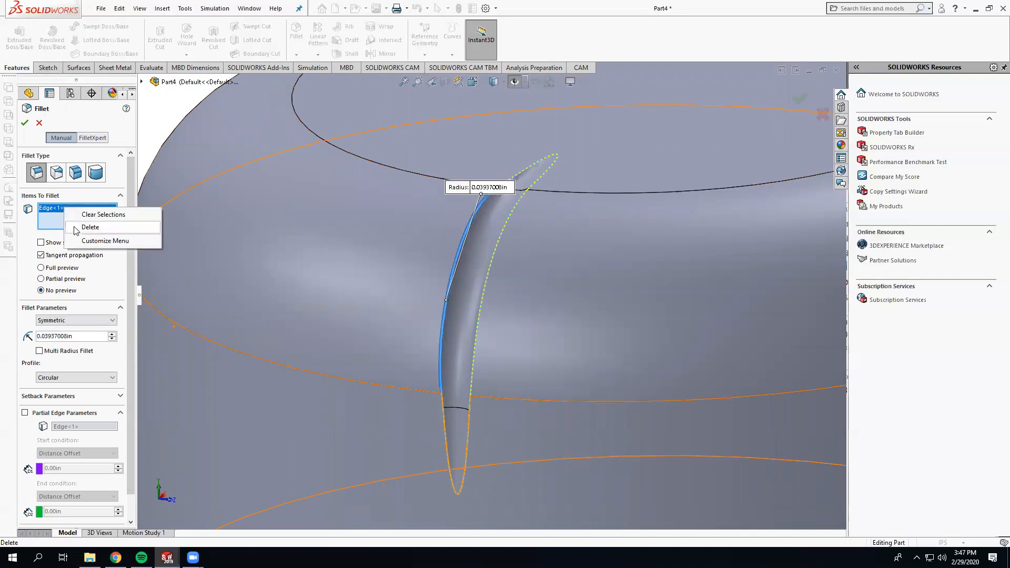
left_click(78, 220)
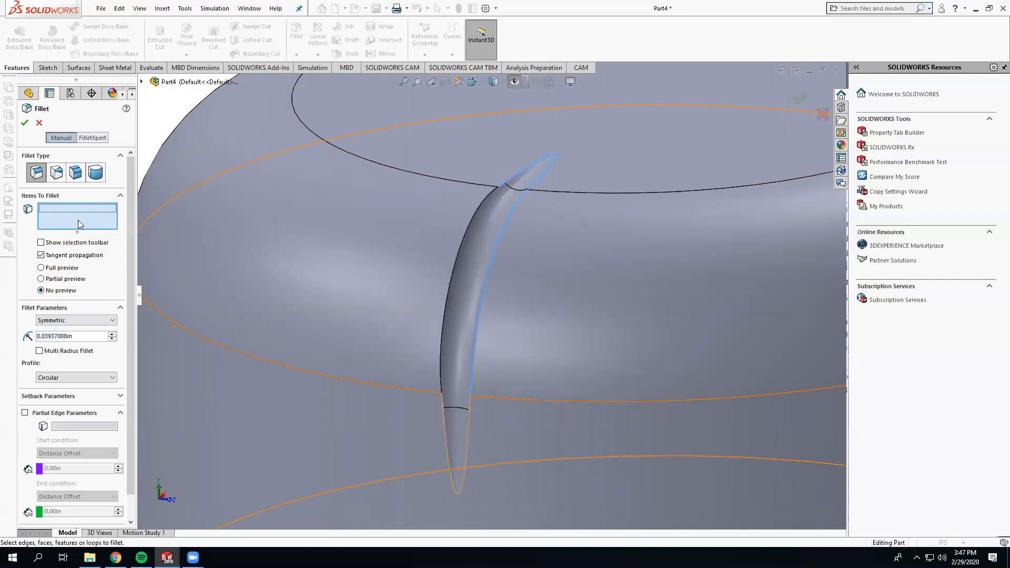
left_click(453, 268)
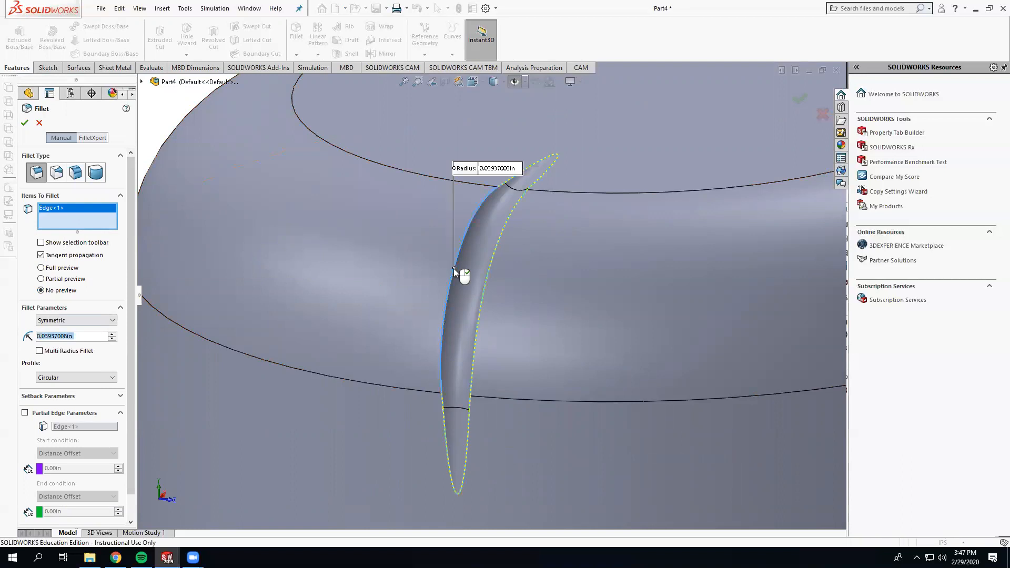
left_click(503, 182)
key("Escape")
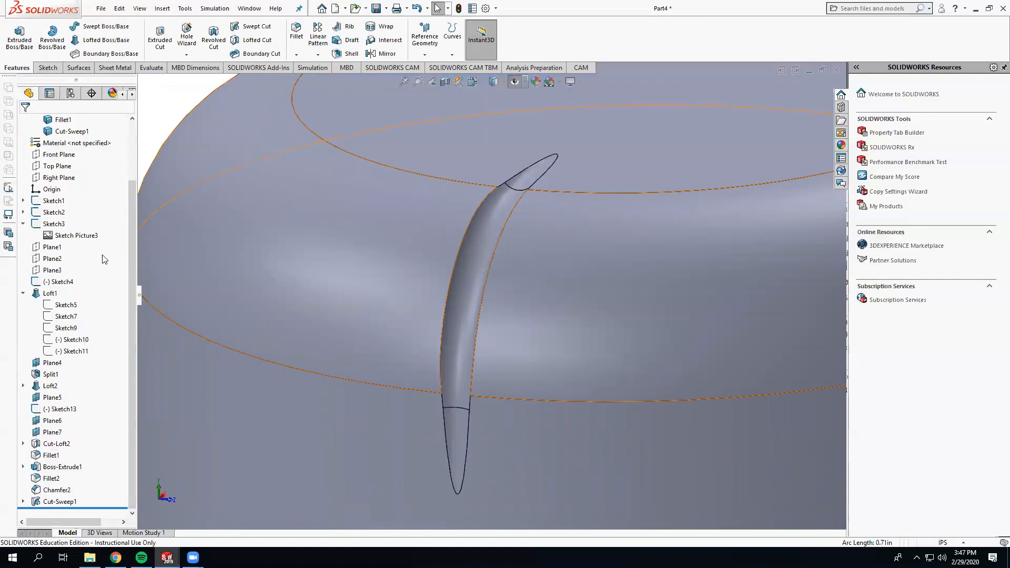
Fillet the left long edge of the cap's swept groove with a 1 mm radius
left_click(297, 37)
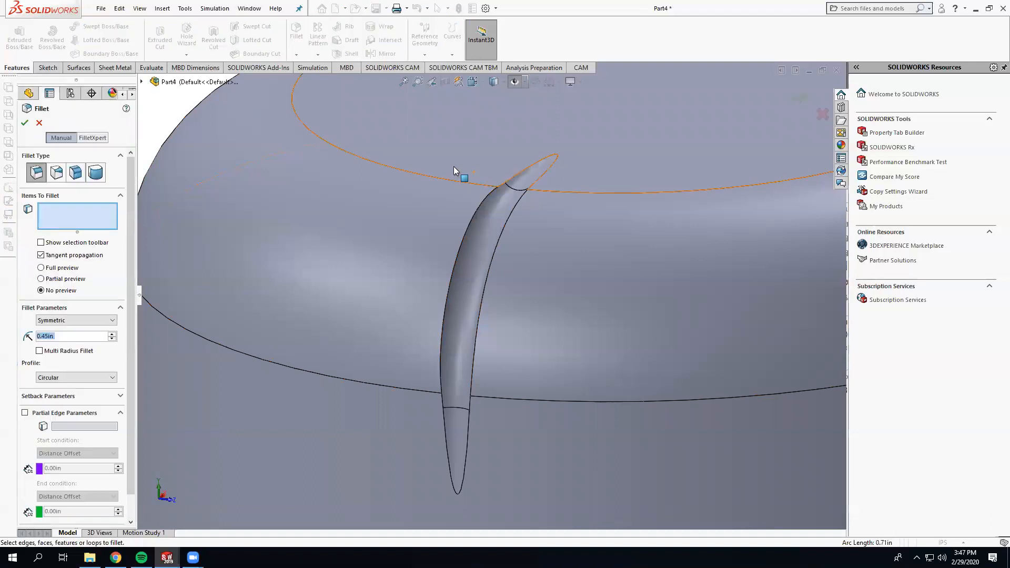
left_click(74, 339)
type("1mm")
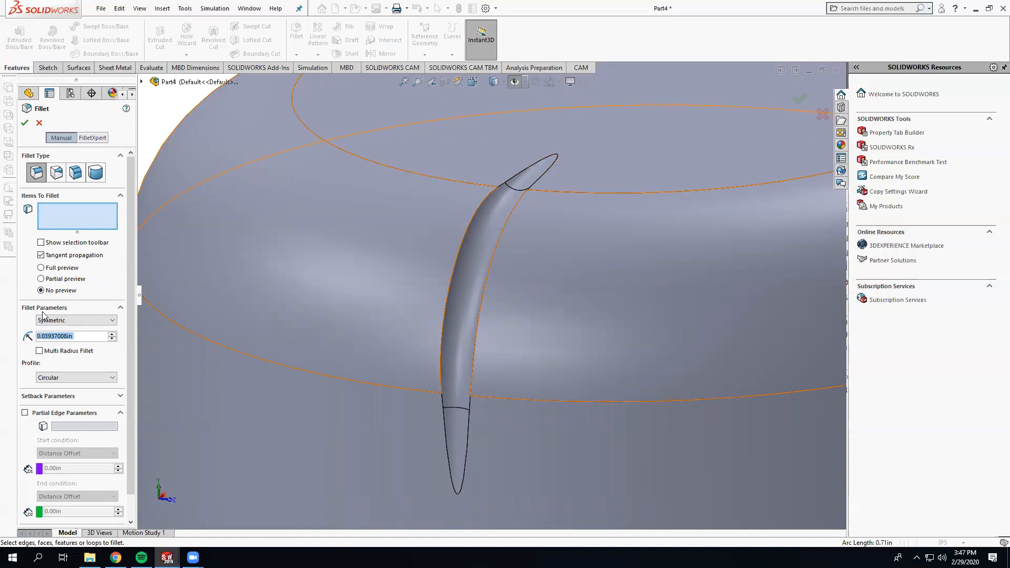
left_click(80, 209)
left_click(452, 277)
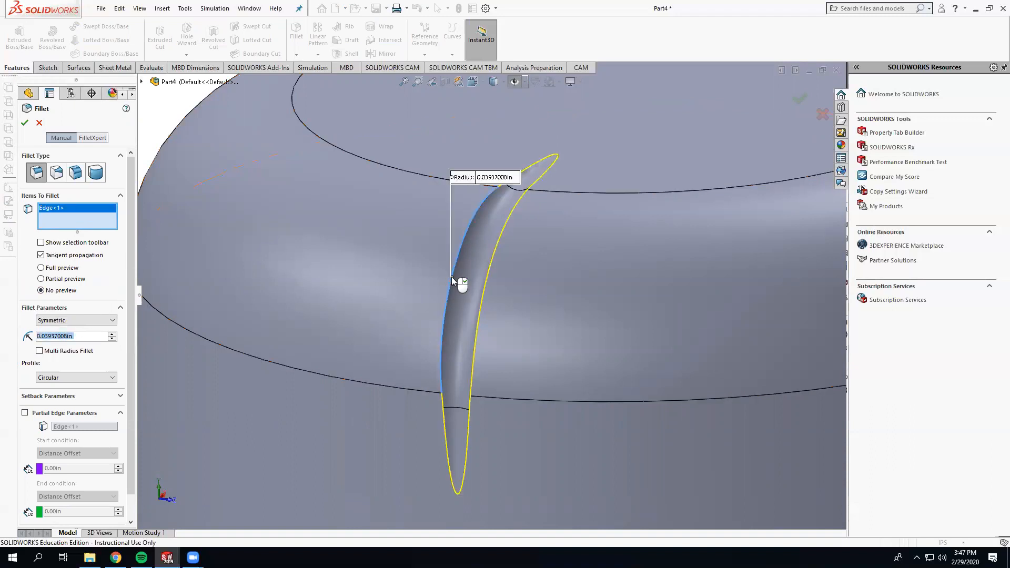
scroll(465, 381, "down", 5)
scroll(465, 381, "up", 8)
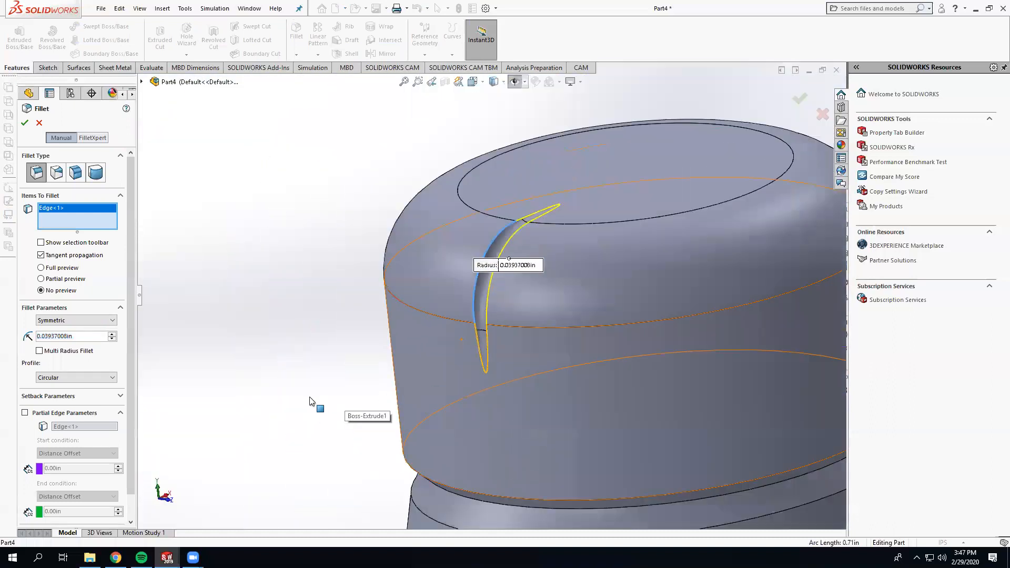
middle_click_drag(312, 403, 278, 378)
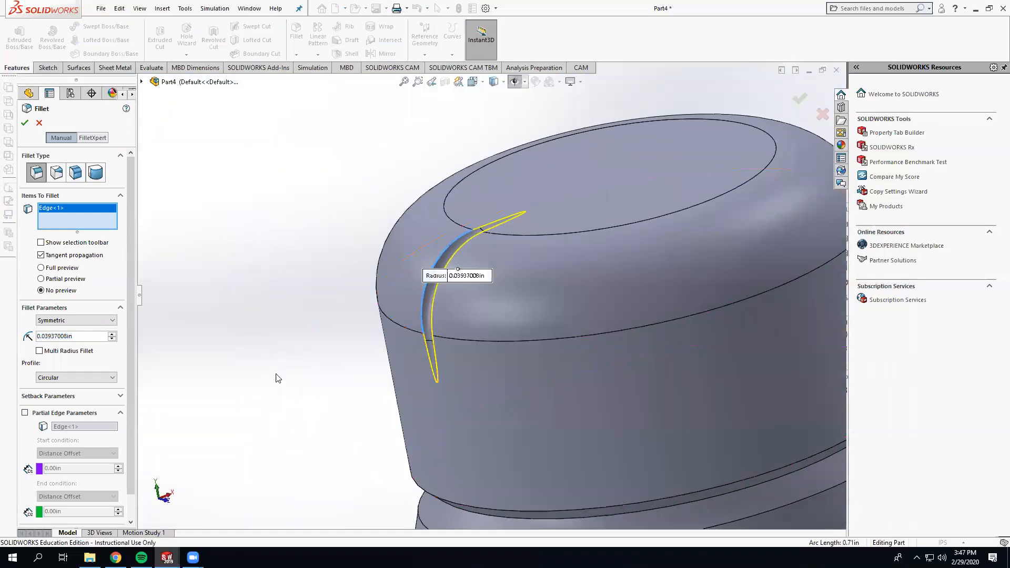
key("Return")
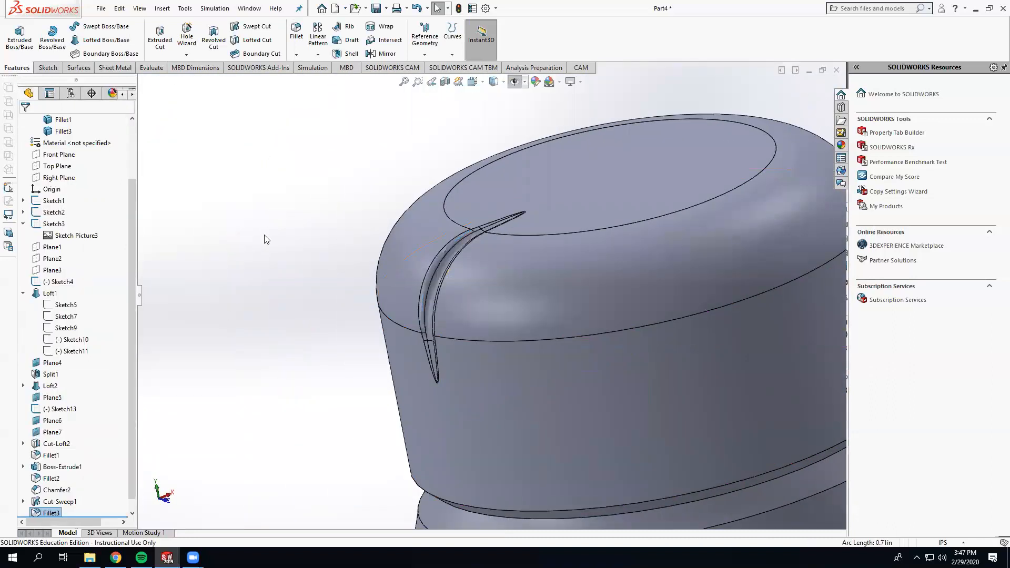
Inspect the filleted groove on the cap and undo the fillet
middle_click_drag(284, 245, 329, 236)
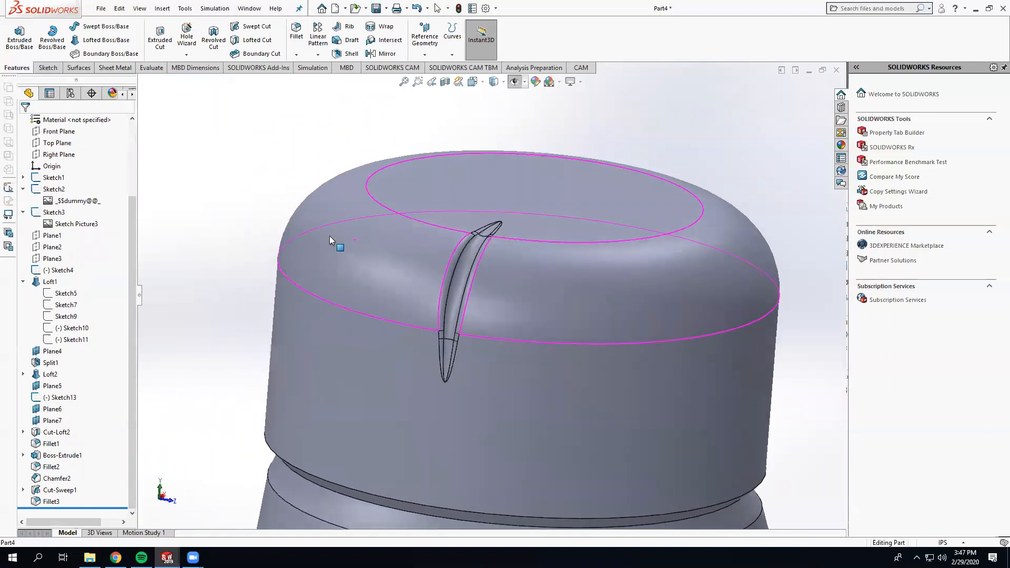
left_click(330, 236)
left_click(236, 274)
middle_click_drag(235, 274, 311, 338)
scroll(309, 339, "down", 3)
key("ctrl+z")
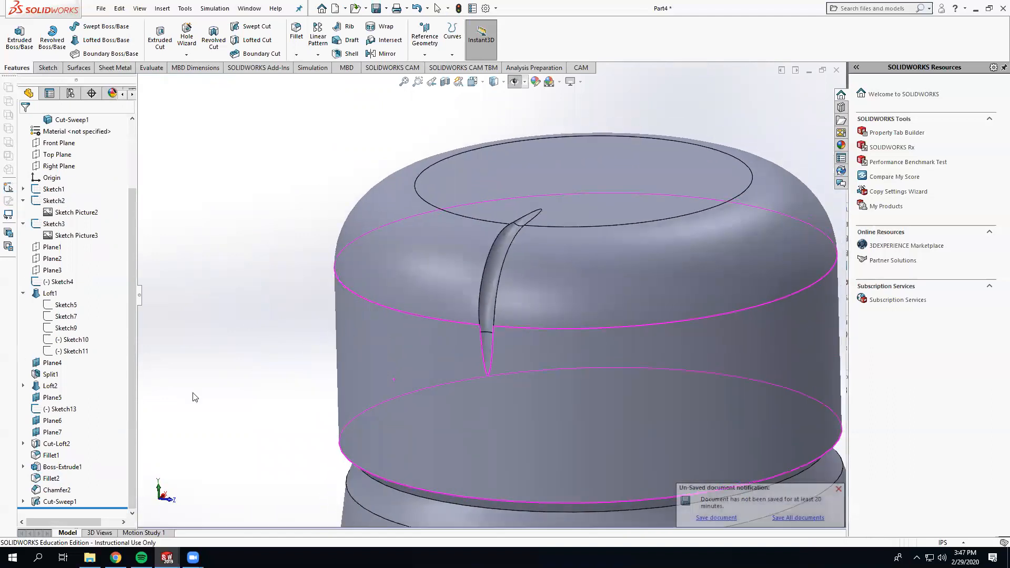
Edit the cap's swept cut to use a circular profile diameter of 0.20 in
left_click(64, 504)
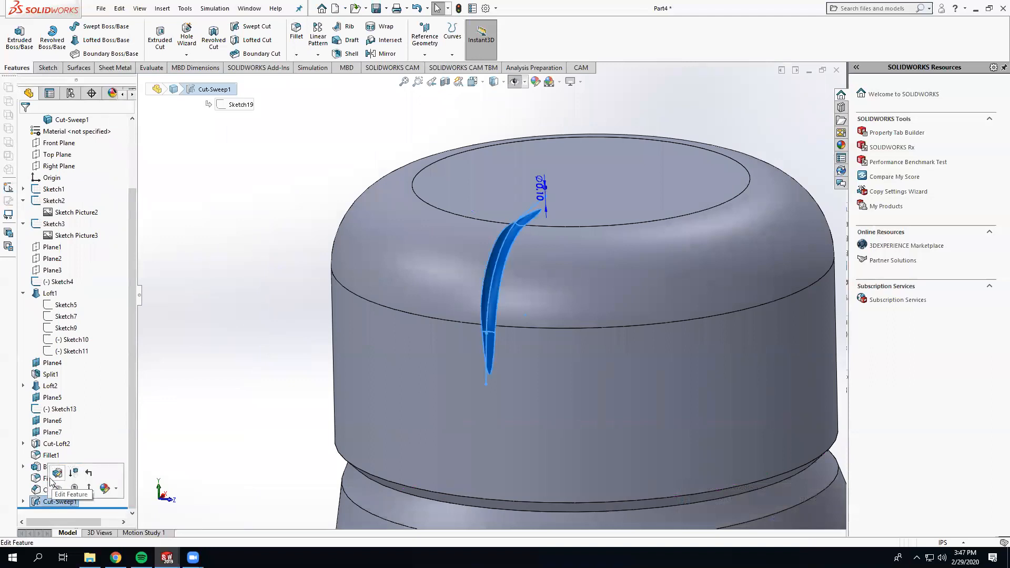
left_click(55, 475)
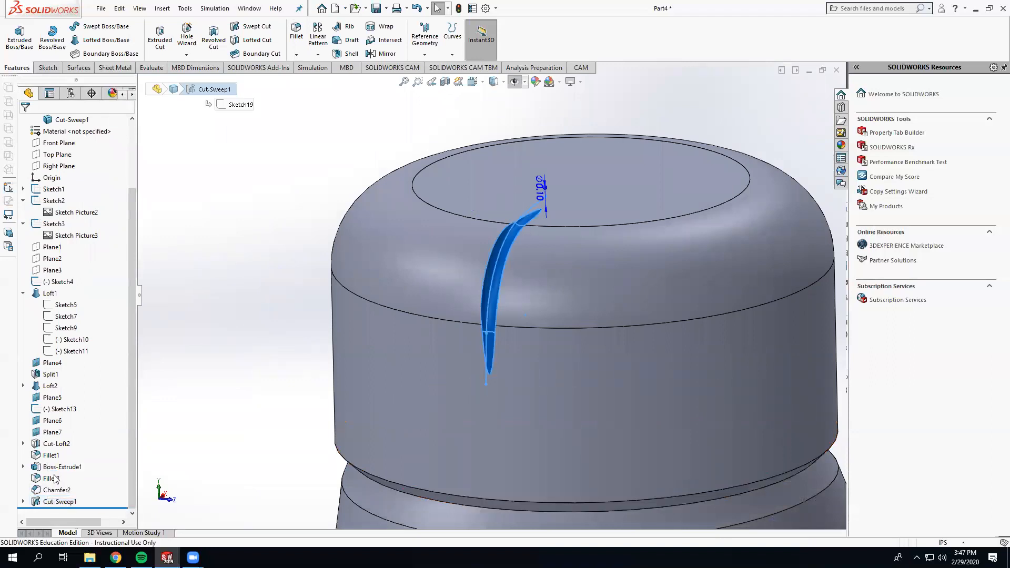
left_click(123, 200)
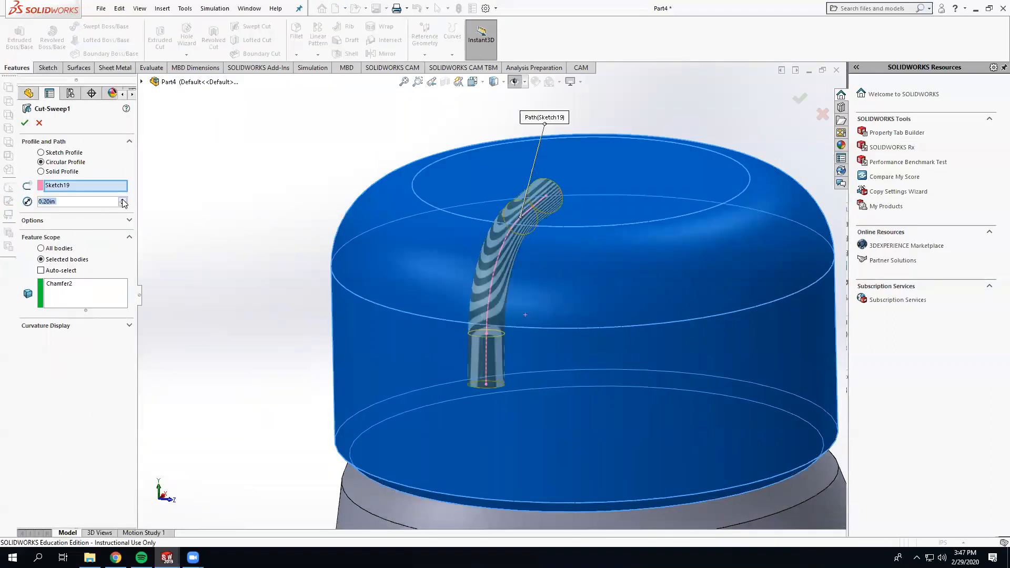
middle_click_drag(244, 229, 201, 228)
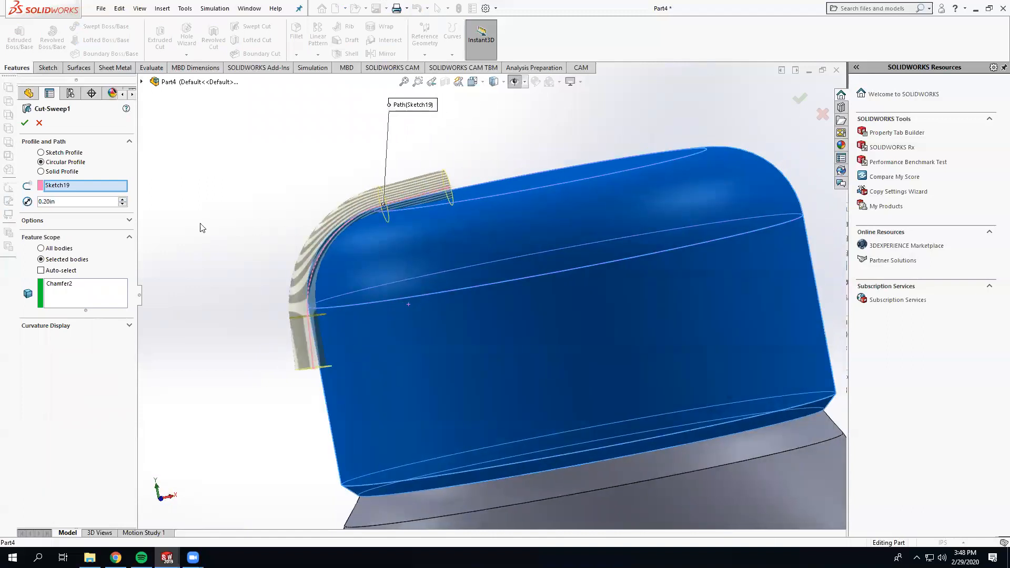
left_click(25, 123)
Edit the groove's path sketch, pulling the free ends of both lines outward from the cap, and exit the sketch
middle_click_drag(210, 190, 342, 253)
scroll(342, 254, "up", 5)
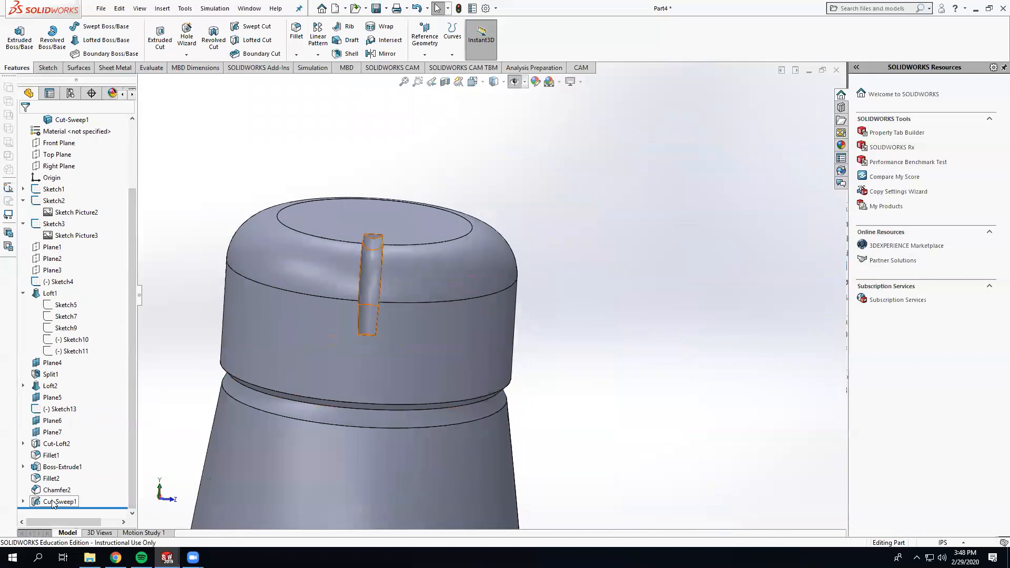
left_click(23, 502)
left_click(62, 502)
left_click(70, 472)
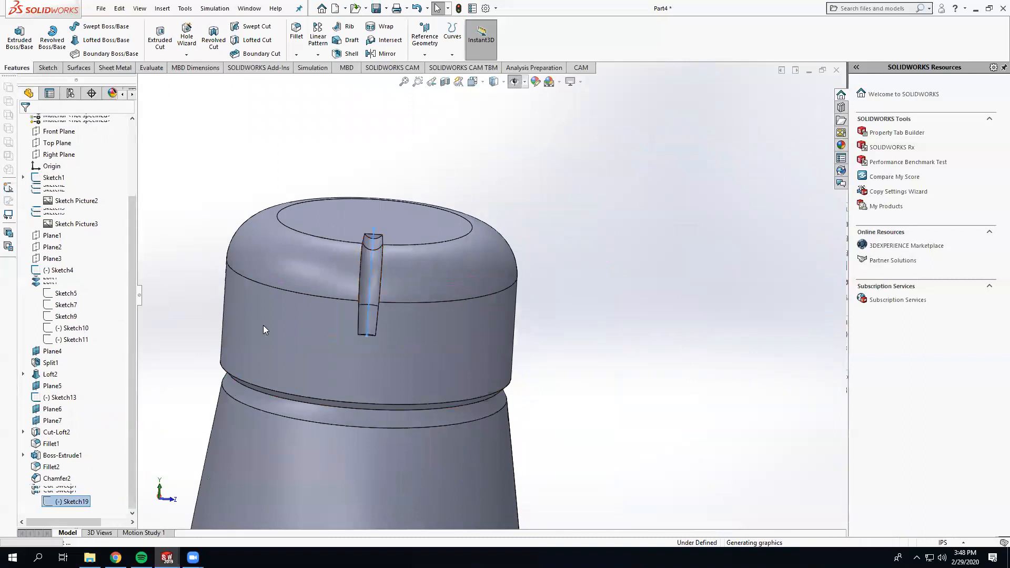
left_click_drag(308, 332, 307, 353)
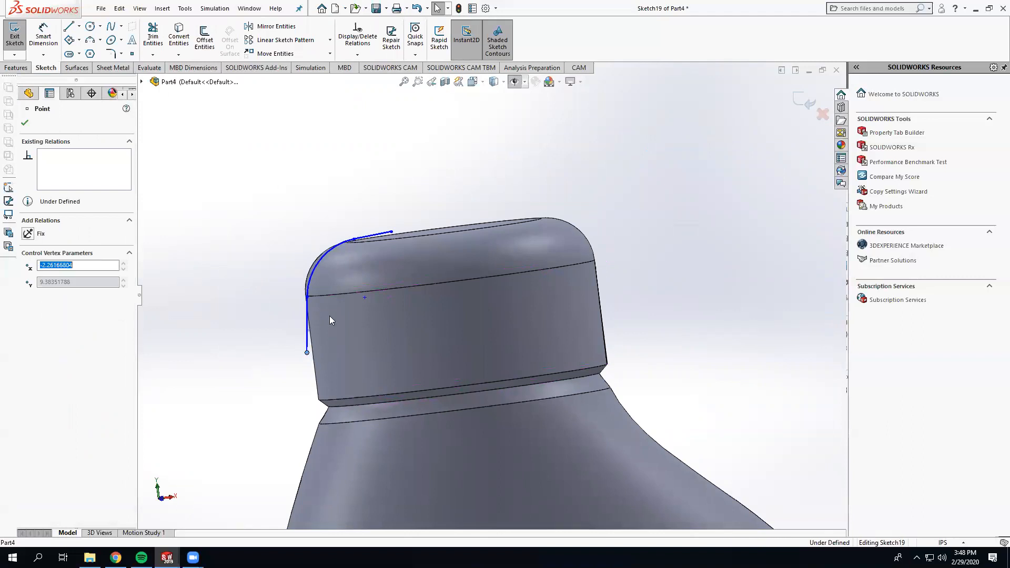
left_click_drag(394, 234, 410, 223)
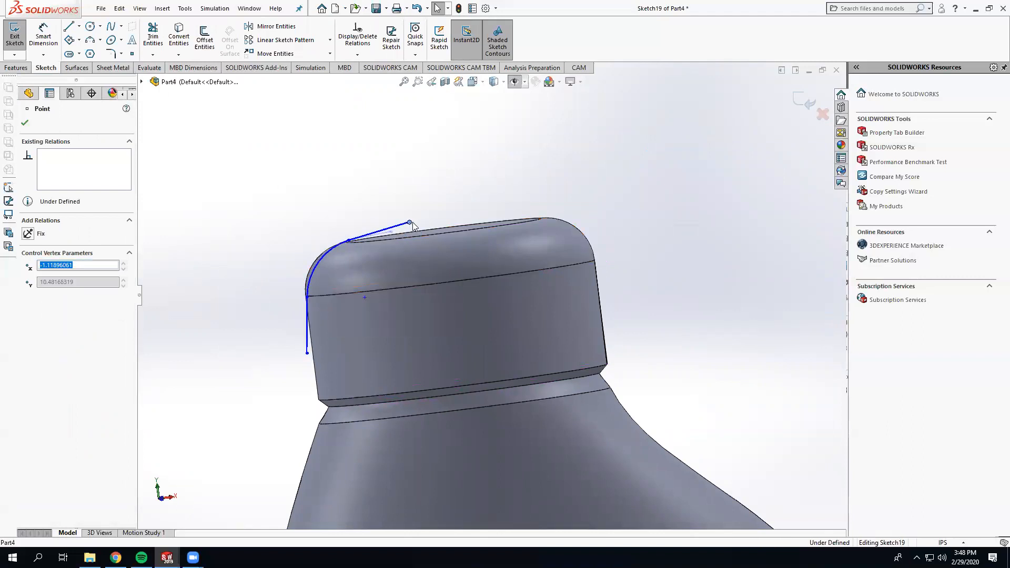
left_click(801, 100)
Try to fillet the groove's curved middle face with a 1 mm radius and full preview
mouse_move(620, 218)
middle_mouse_down()
mouse_move(670, 260)
mouse_move(652, 254)
mouse_move(729, 261)
middle_mouse_up()
scroll(439, 239, "up", 2)
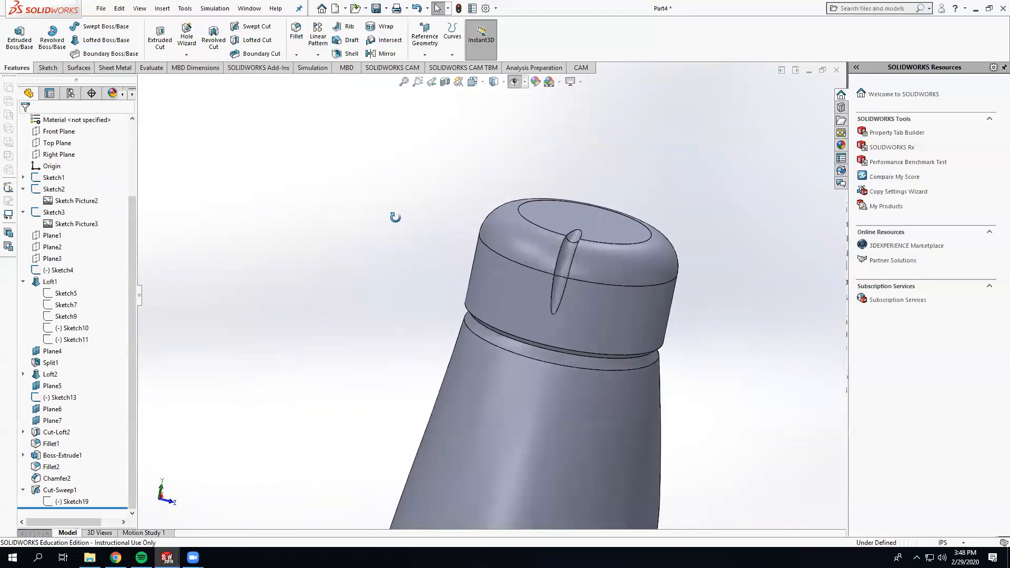
middle_click_drag(395, 217, 364, 113)
left_click(295, 32)
scroll(561, 248, "down", 3)
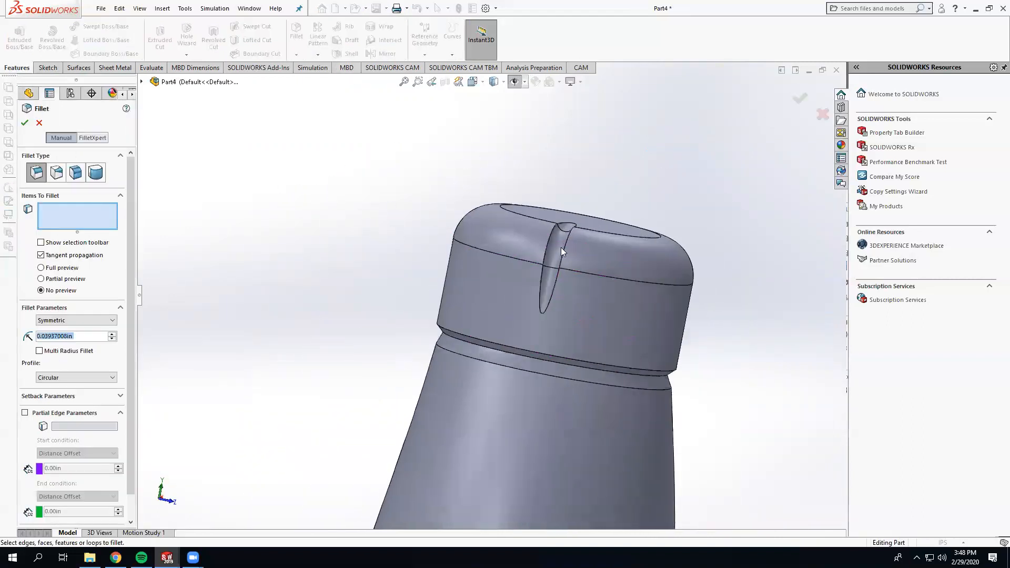
left_click(538, 254)
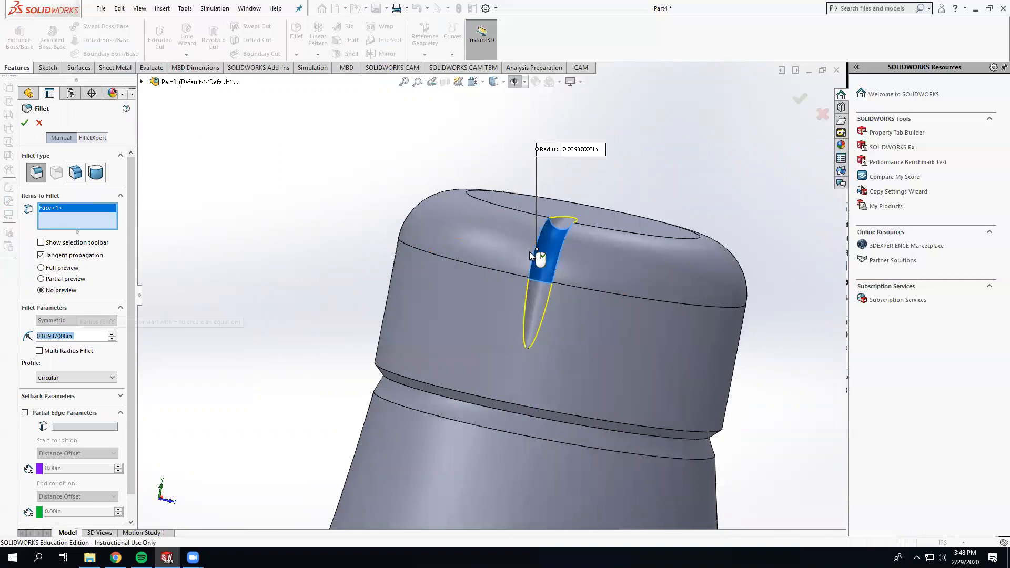
type("1mm")
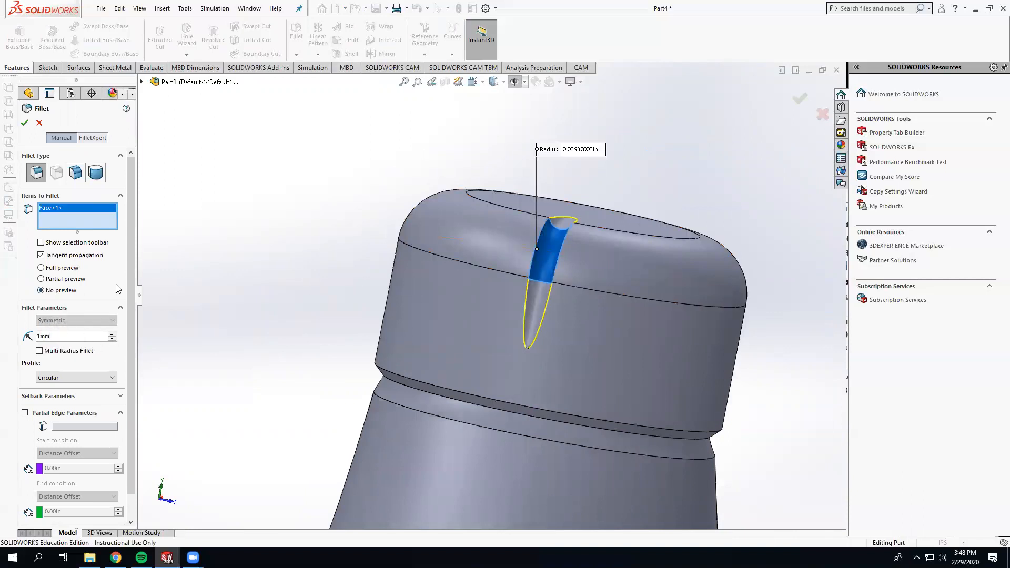
left_click(41, 268)
middle_click_drag(365, 300, 424, 328)
scroll(489, 339, "up", 5)
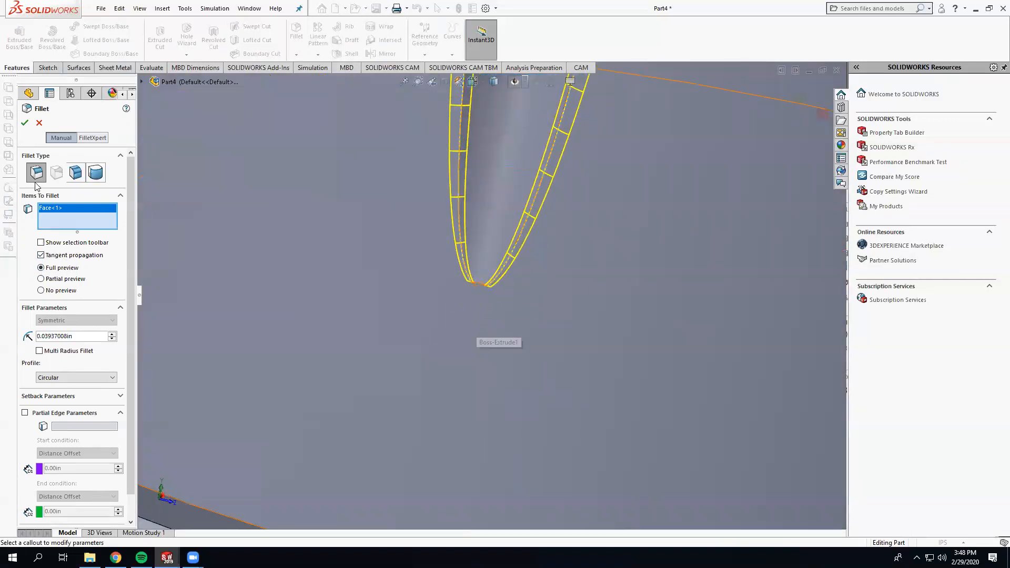
left_click(25, 122)
scroll(317, 363, "up", 3)
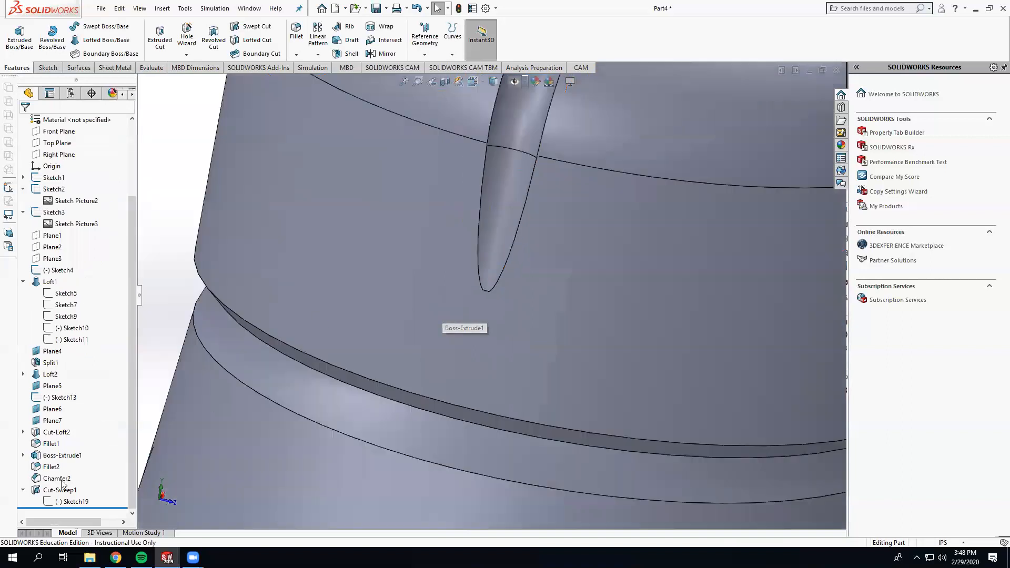
Pull the lower end of the groove's path sketch slightly farther out from the cap's side and exit the sketch
left_click(61, 501)
left_click(67, 474)
middle_click_drag(421, 340, 312, 299)
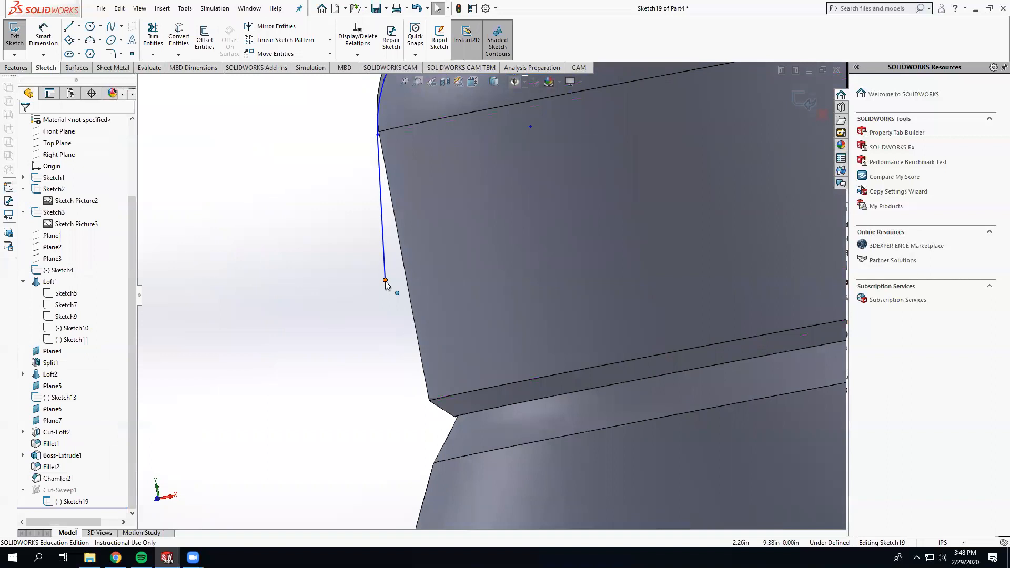
left_click(385, 281)
left_click_drag(376, 286, 374, 287)
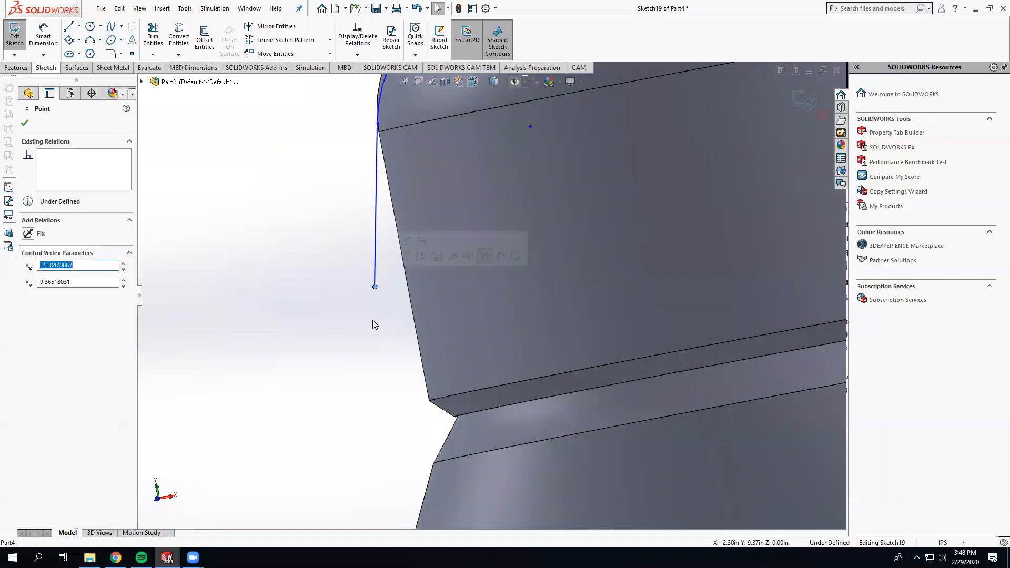
left_click(372, 320)
scroll(375, 319, "up", 2)
left_click(801, 108)
Fillet the groove's outer edge on the cap with a radius of 0.03937008 in, using tangent propagation
mouse_move(410, 304)
middle_mouse_down()
mouse_move(469, 292)
mouse_move(461, 281)
middle_mouse_up()
scroll(378, 256, "down", 1)
scroll(377, 283, "up", 3)
scroll(438, 271, "down", 2)
left_click(296, 35)
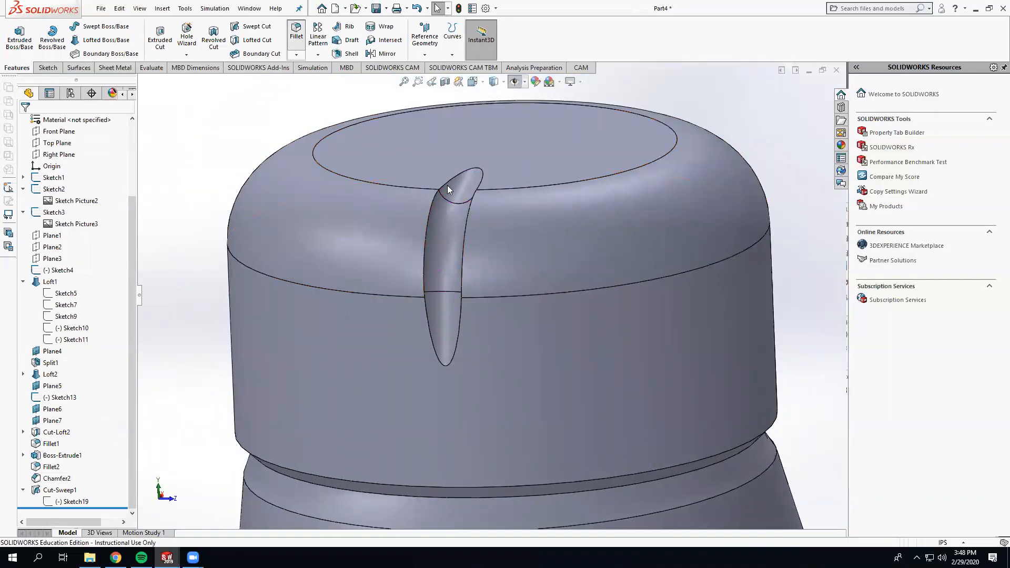
left_click(432, 216)
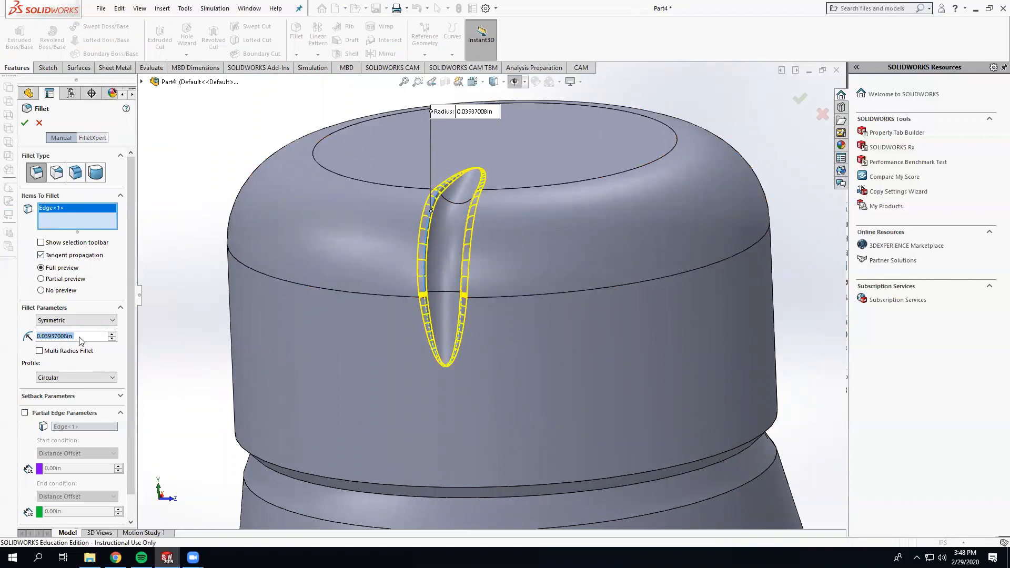
left_click(24, 123)
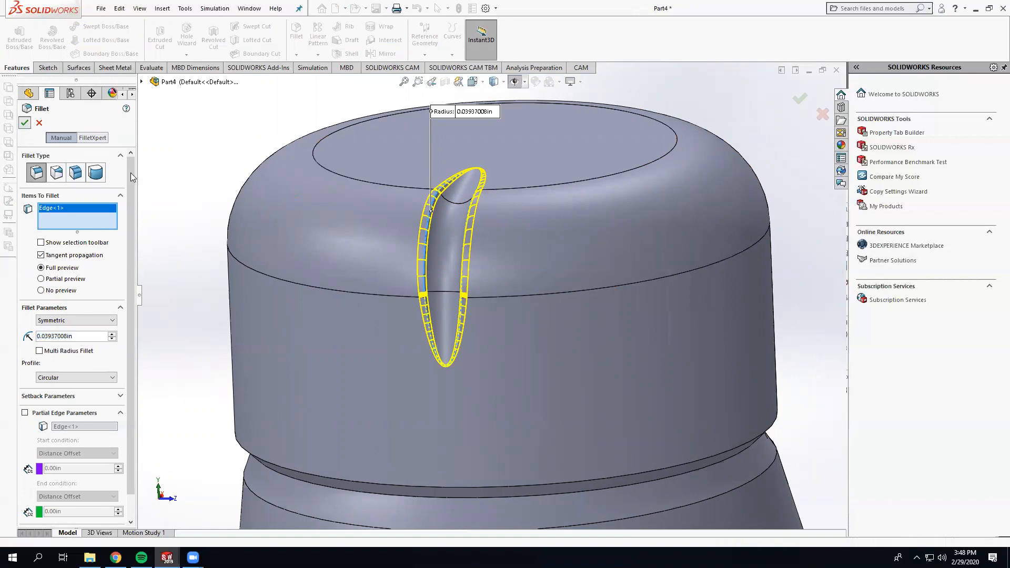
Add a reference axis through the cap's cylindrical side face
scroll(472, 403, "up", 3)
middle_click_drag(473, 403, 379, 430)
scroll(387, 378, "up", 6)
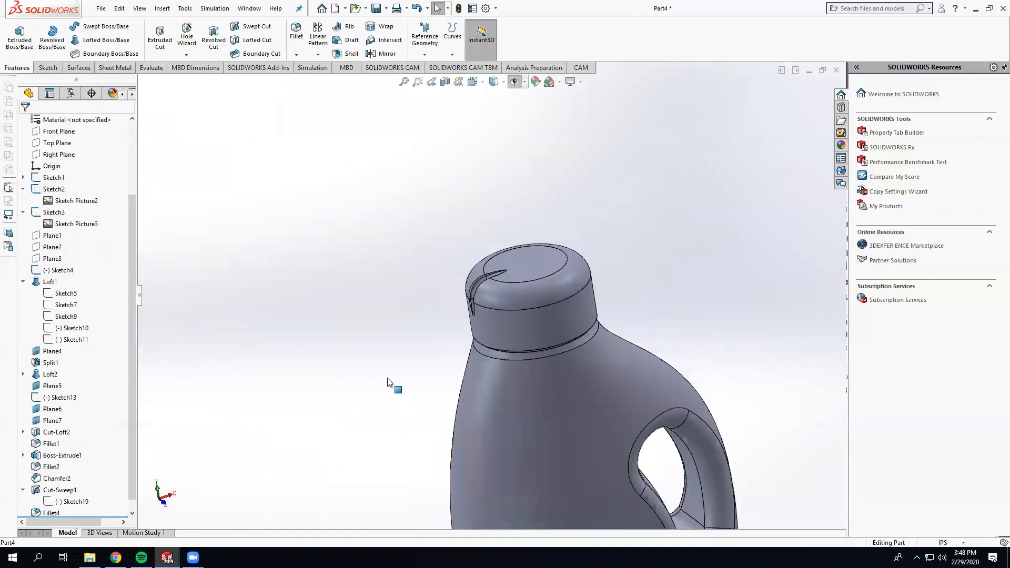
middle_click_drag(450, 434, 465, 378)
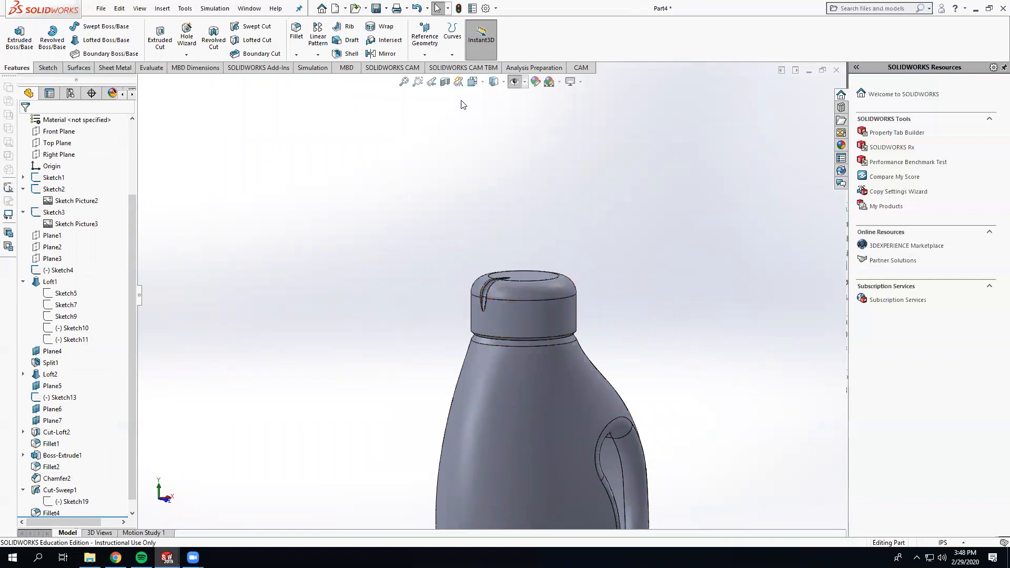
left_click(425, 53)
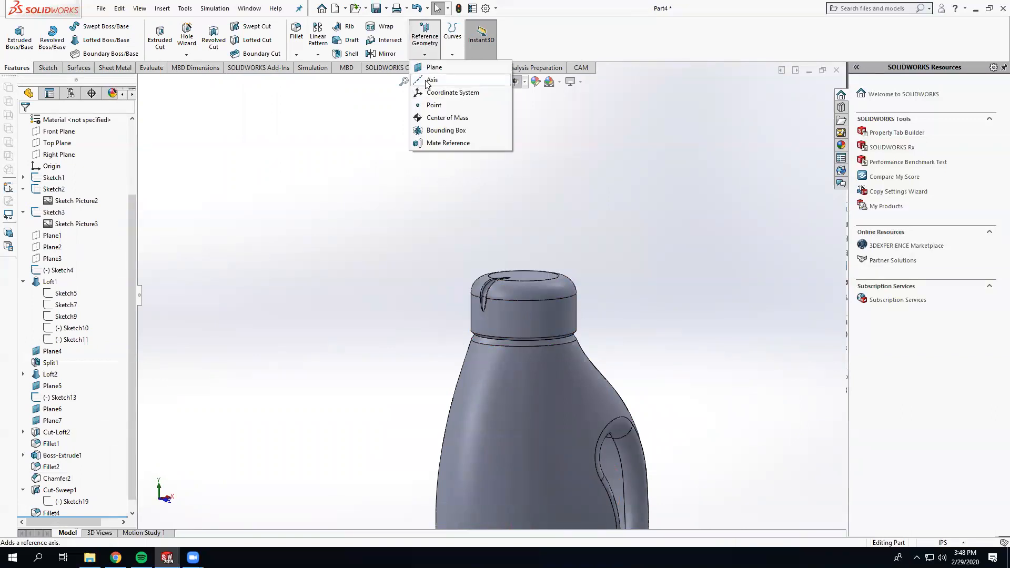
left_click(428, 83)
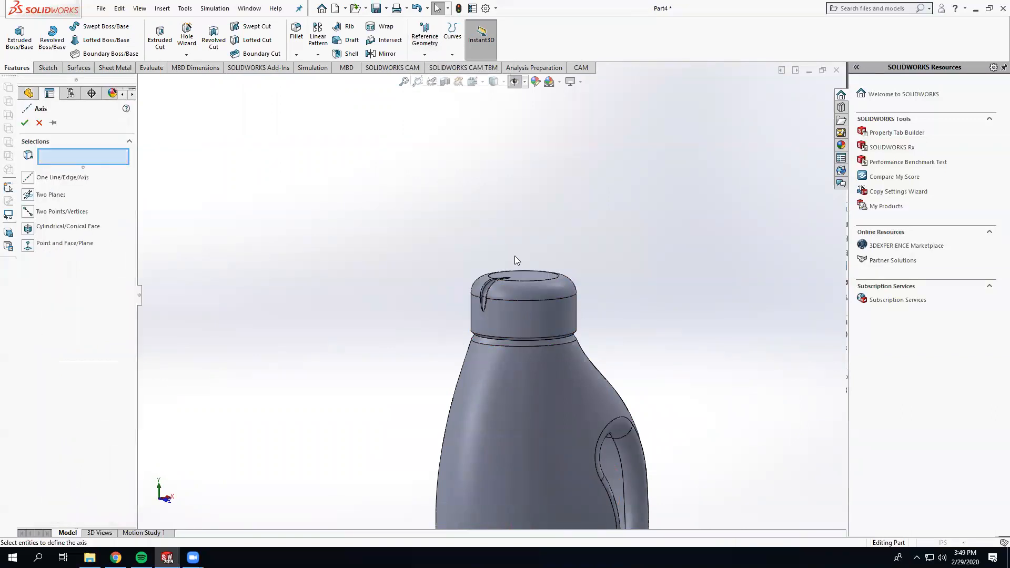
left_click(537, 321)
middle_click_drag(530, 326, 502, 391)
scroll(541, 318, "down", 3)
middle_click_drag(533, 308, 569, 300)
scroll(570, 300, "down", 1)
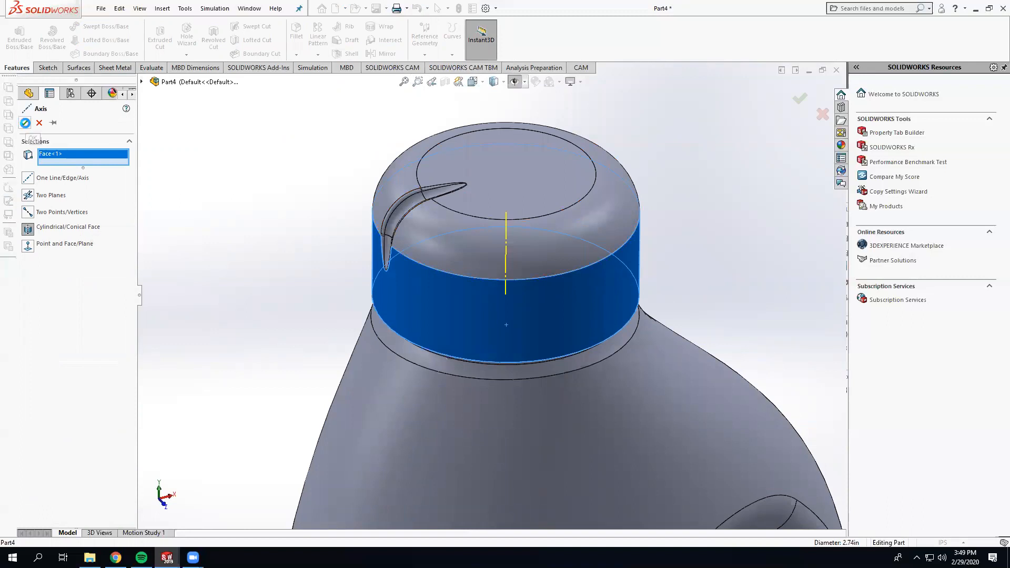
left_click(24, 122)
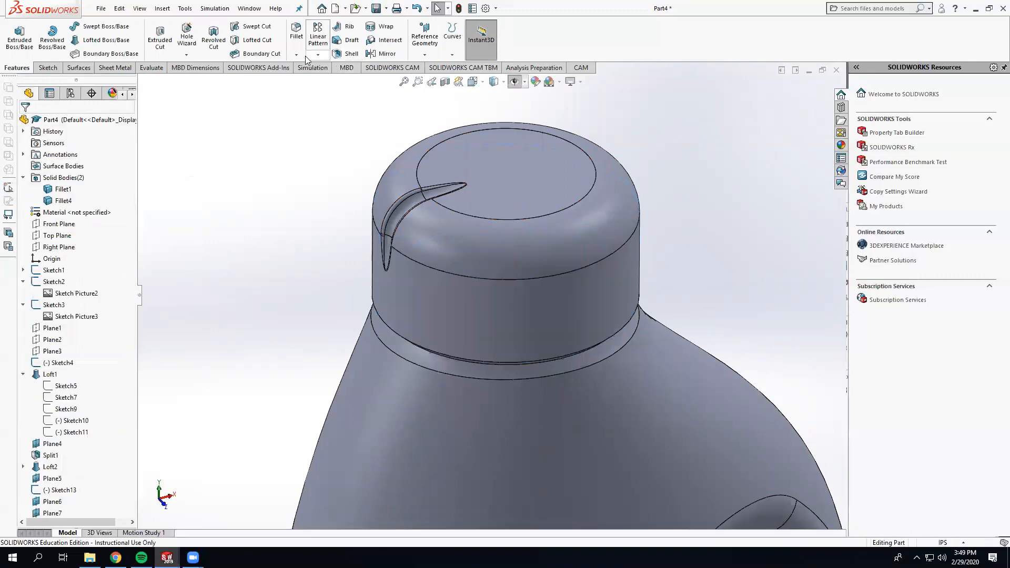
Set up a circular pattern of the cap's groove cut and its fillet about the cap axis, equally spaced over 360 degrees
left_click(317, 54)
left_click(339, 79)
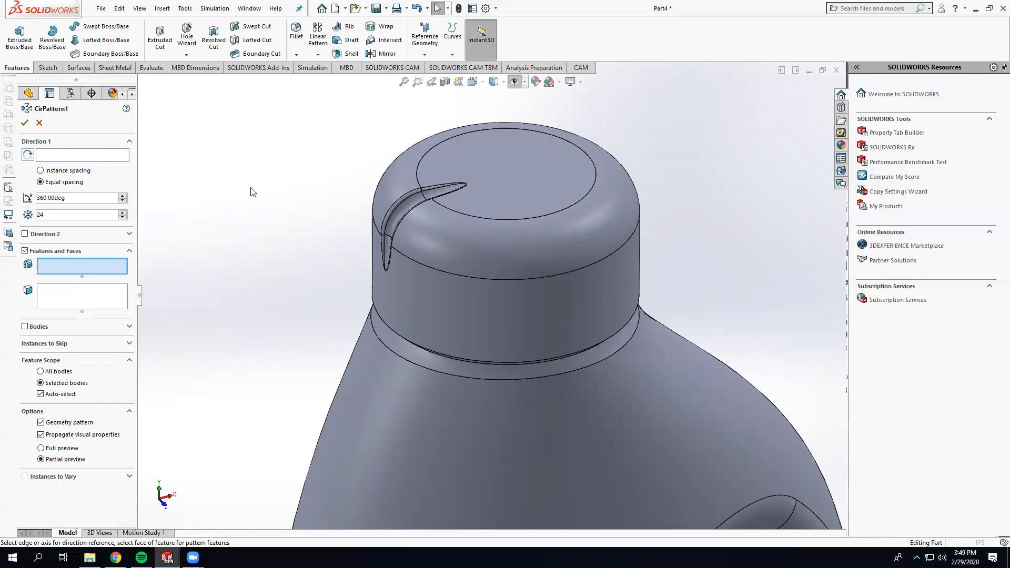
left_click(67, 155)
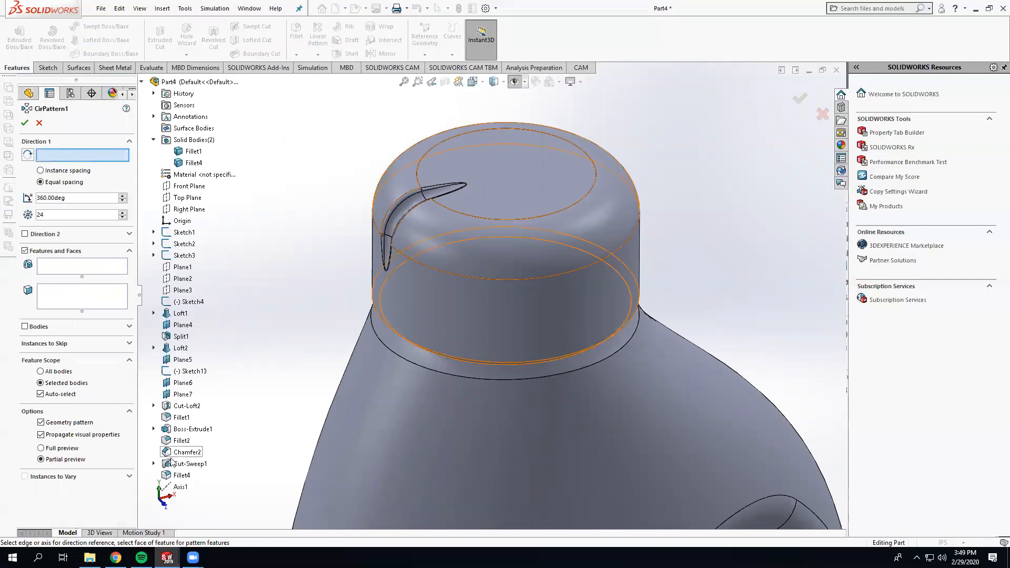
left_click(180, 488)
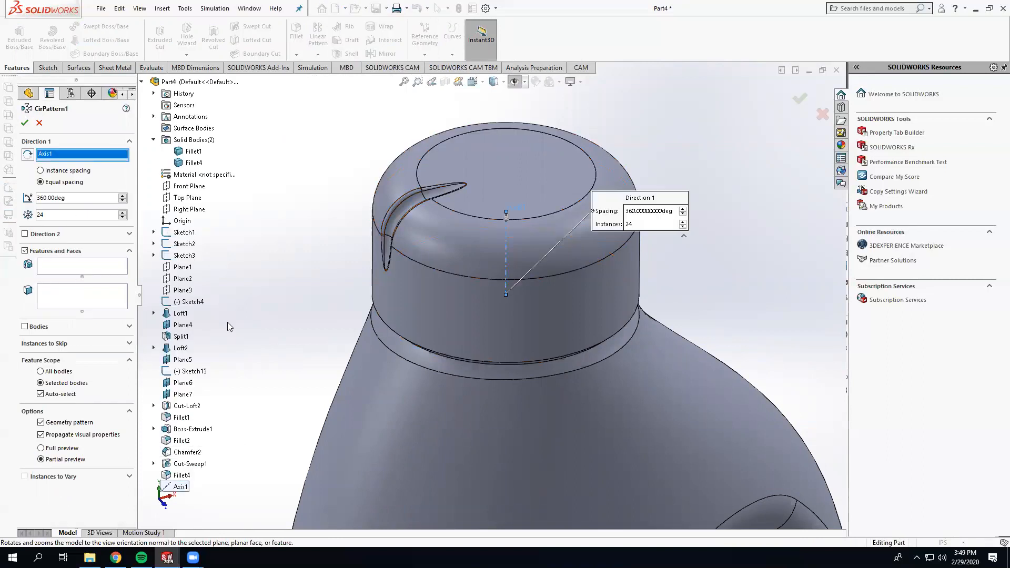
left_click(54, 267)
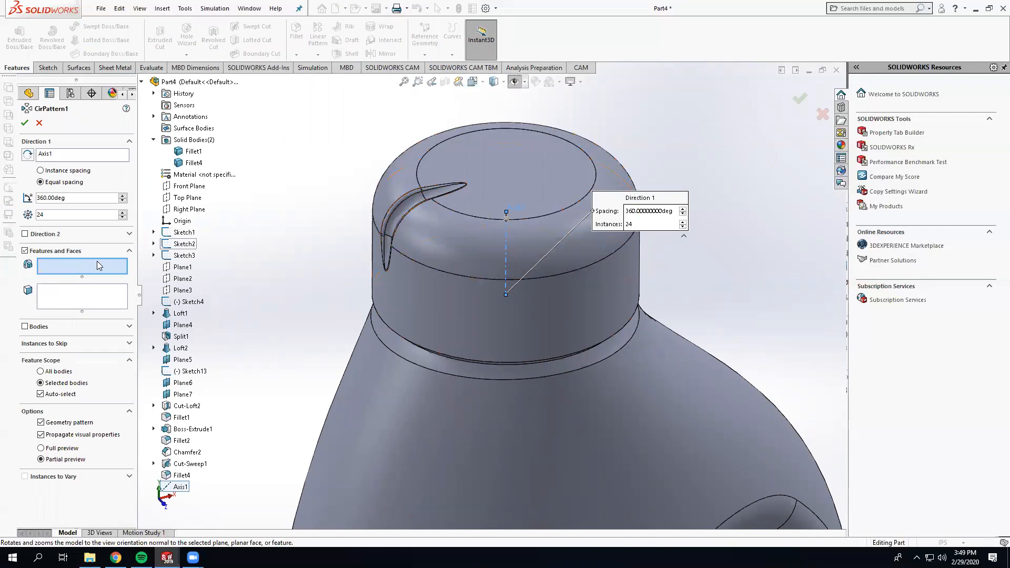
left_click(407, 199)
scroll(418, 236, "down", 5)
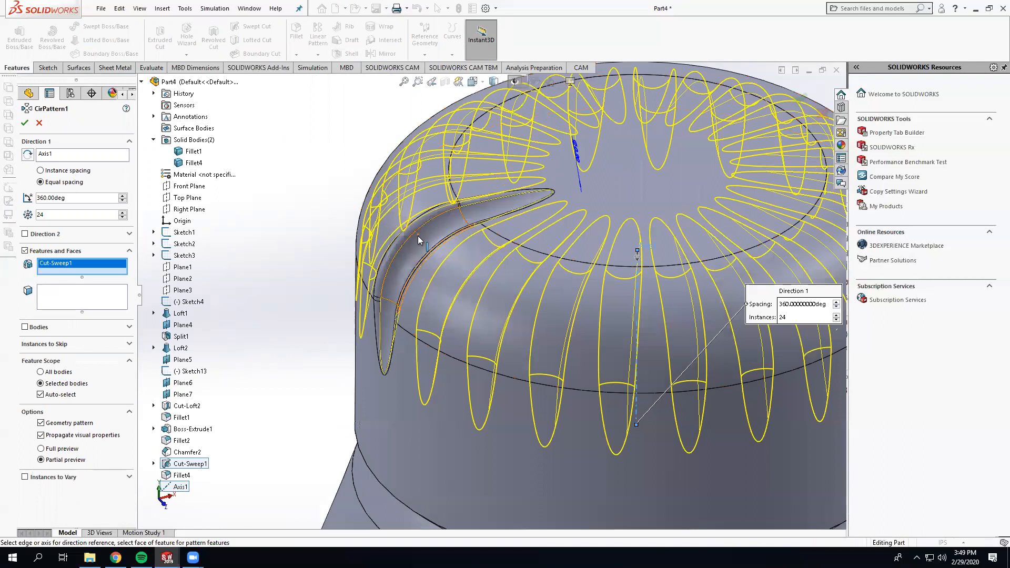
left_click(417, 237)
scroll(582, 322, "up", 5)
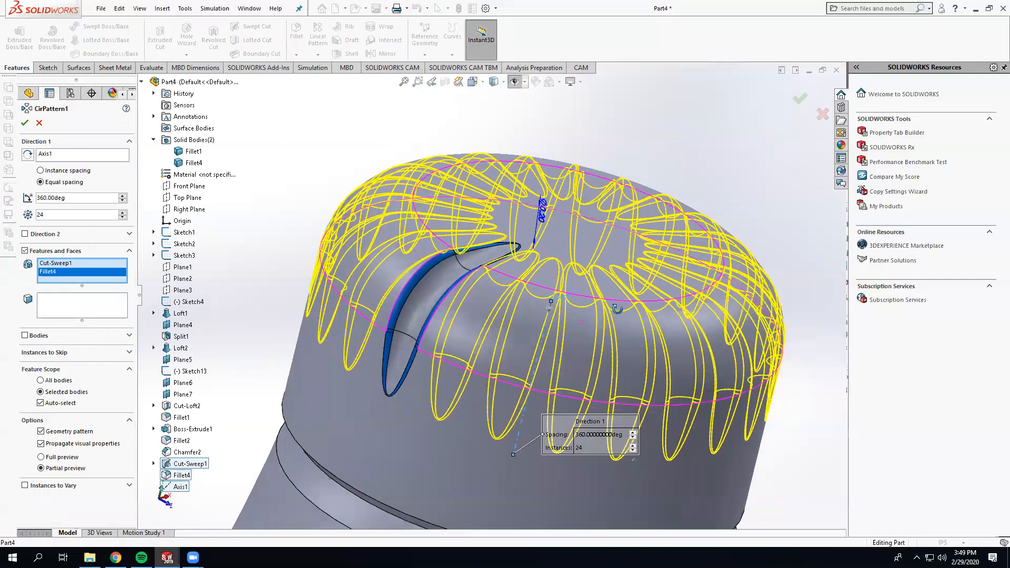
Set the groove pattern to 16 instances and create it
left_click(122, 217)
left_click(123, 217)
left_click(123, 217)
left_click(123, 217)
left_click(123, 216)
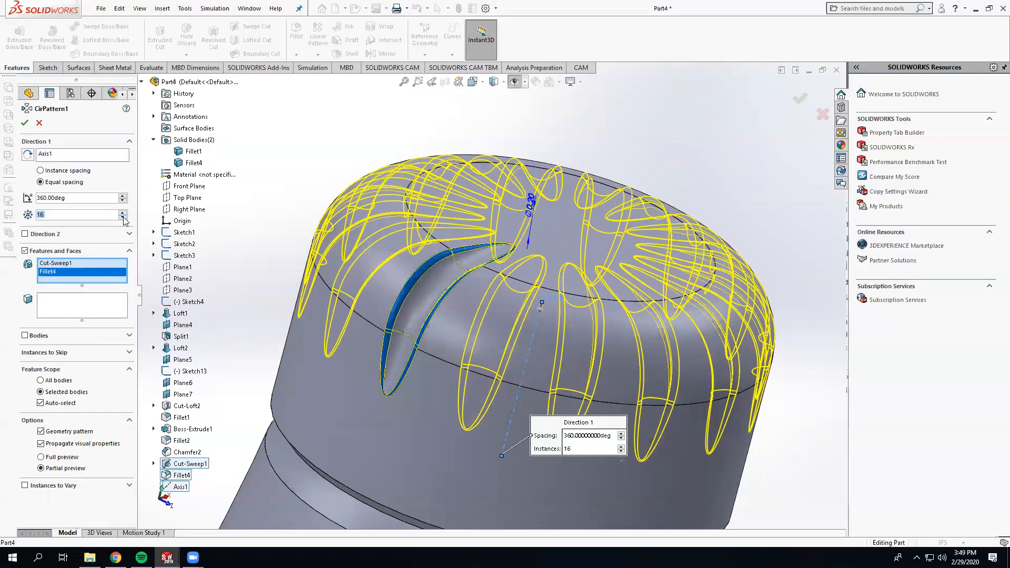
left_click(23, 126)
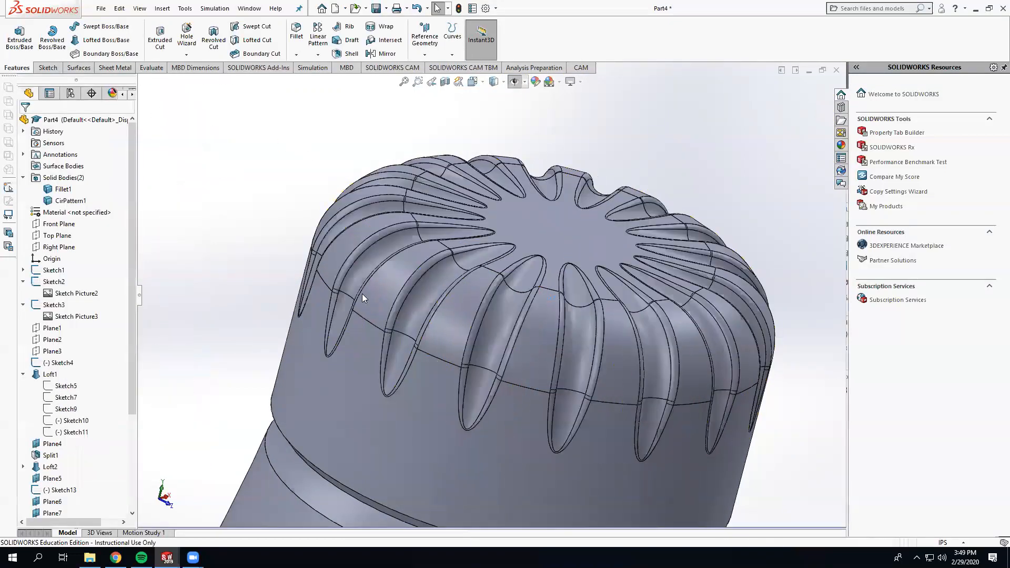
Fillet the bottle's bottom edge with a 0.23937008 in radius, using tangent propagation
scroll(550, 424, "up", 5)
scroll(550, 424, "up", 5)
middle_click_drag(544, 423, 497, 384)
scroll(505, 446, "up", 3)
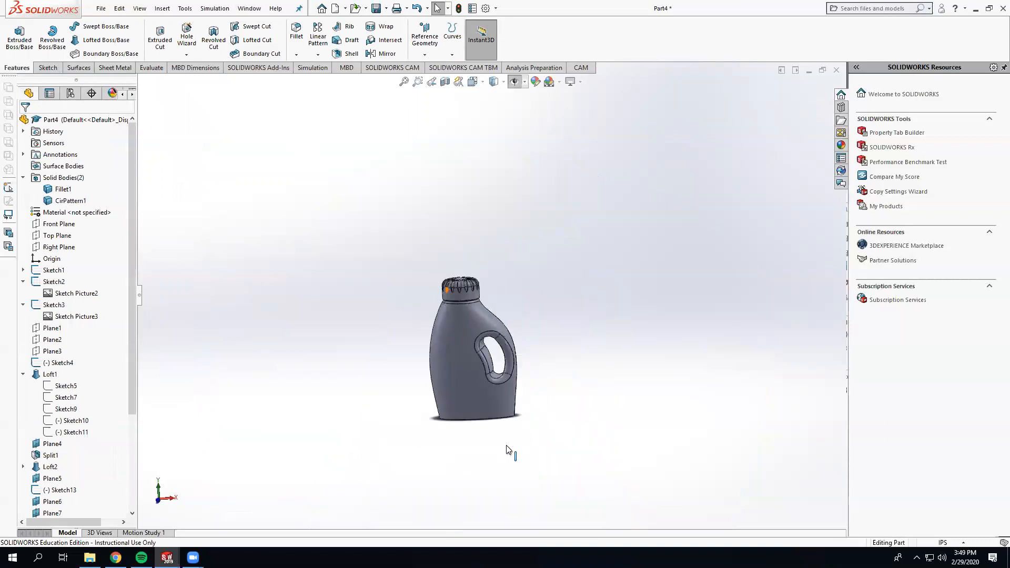
scroll(484, 420, "down", 4)
middle_click_drag(487, 424, 460, 337)
left_click(288, 40)
left_click(495, 361)
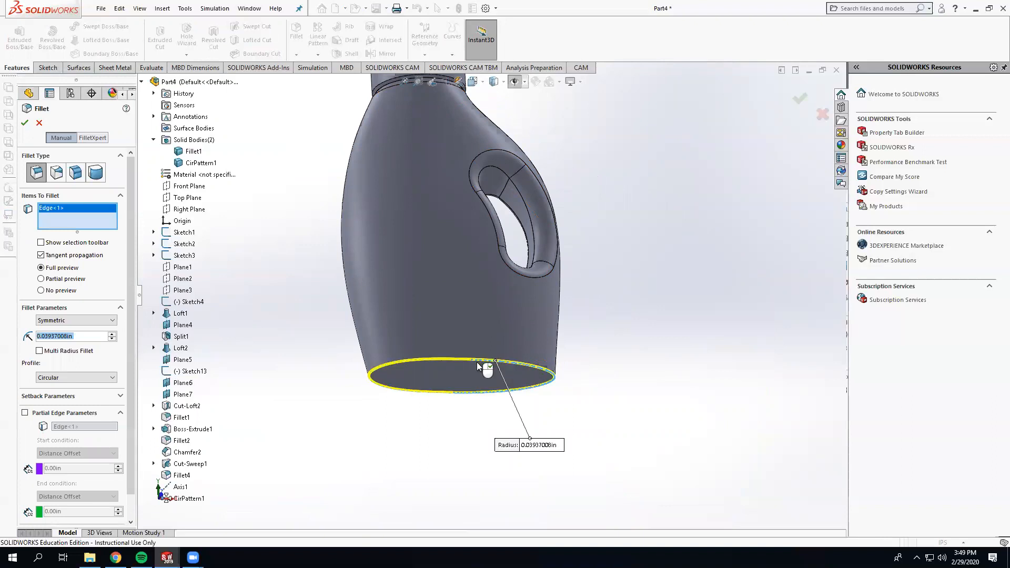
scroll(422, 364, "down", 3)
left_click(112, 334)
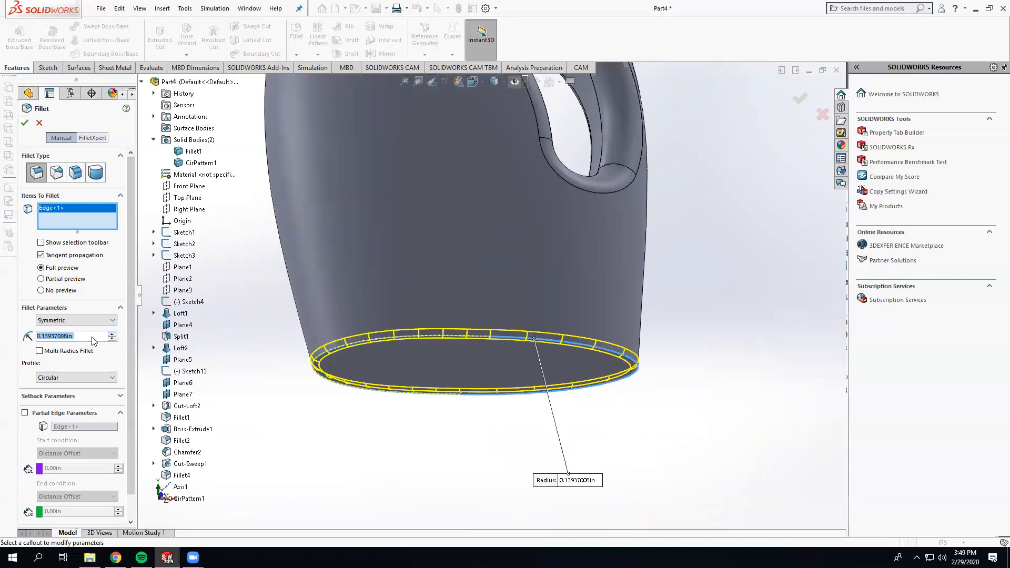
left_click(24, 122)
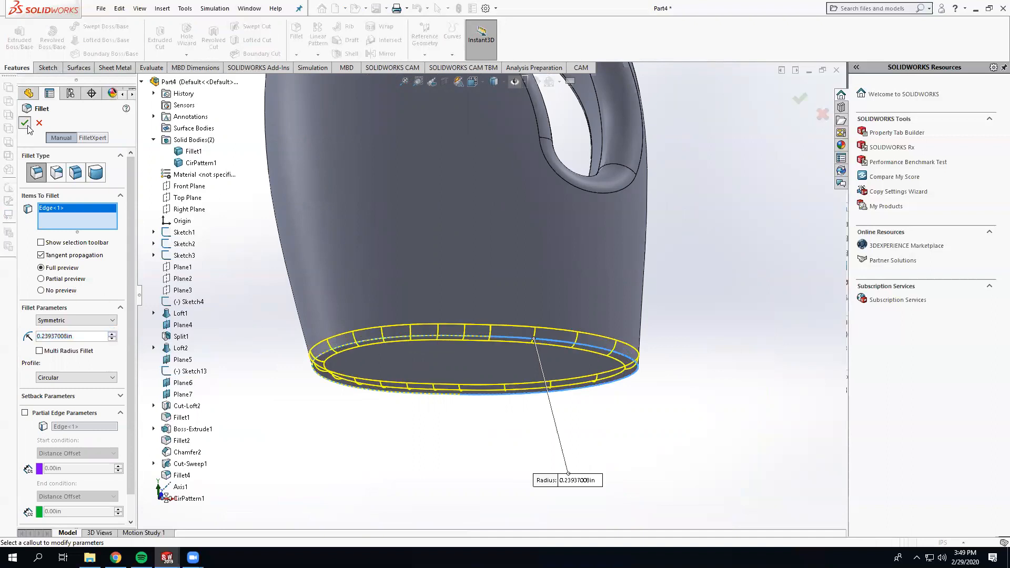
Add a 0.10 in continuous dome to the bottle's bottom face, reversed so it curves inward
middle_click_drag(365, 424, 391, 418)
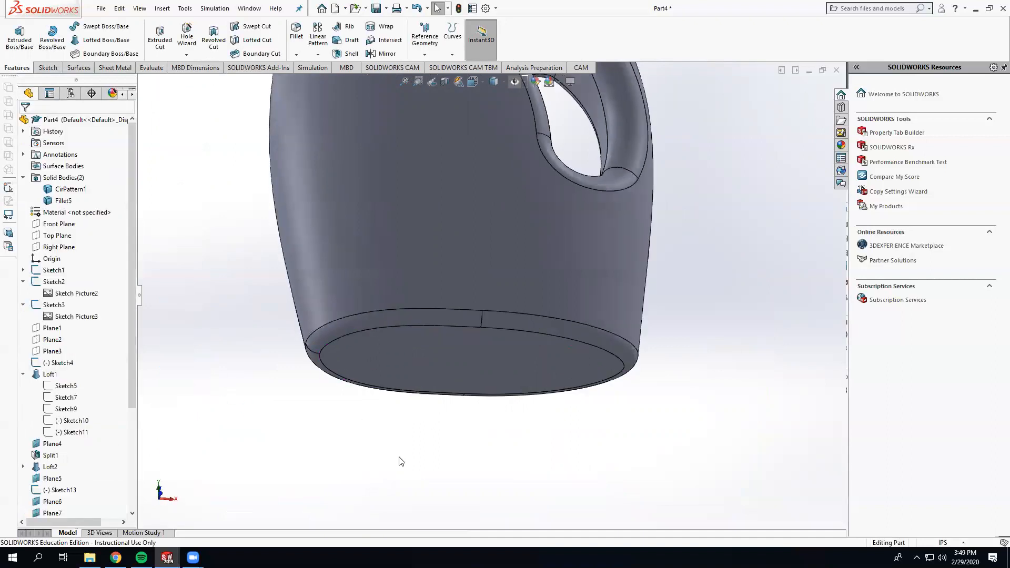
left_click(160, 9)
mouse_move(141, 8)
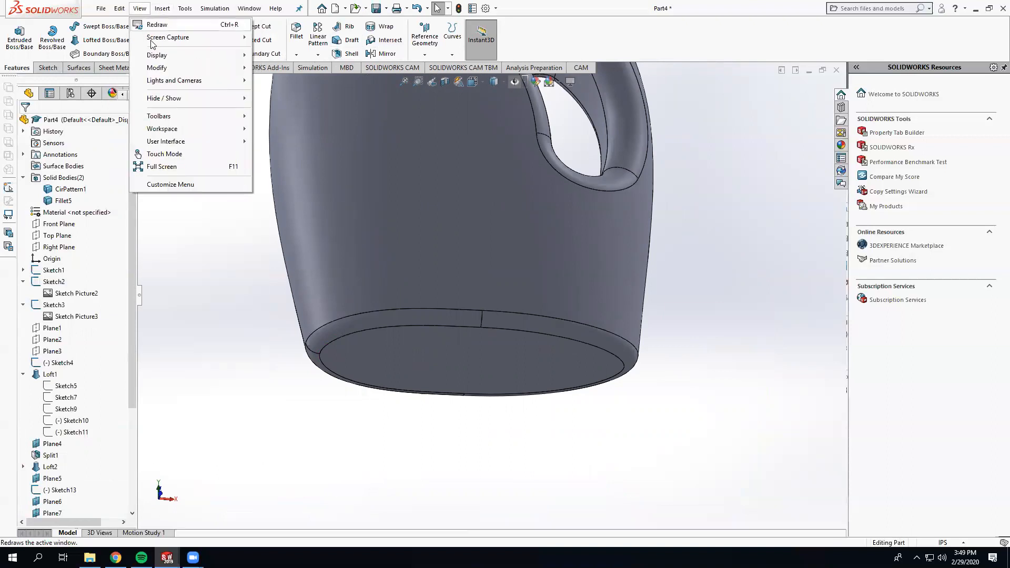
mouse_move(181, 53)
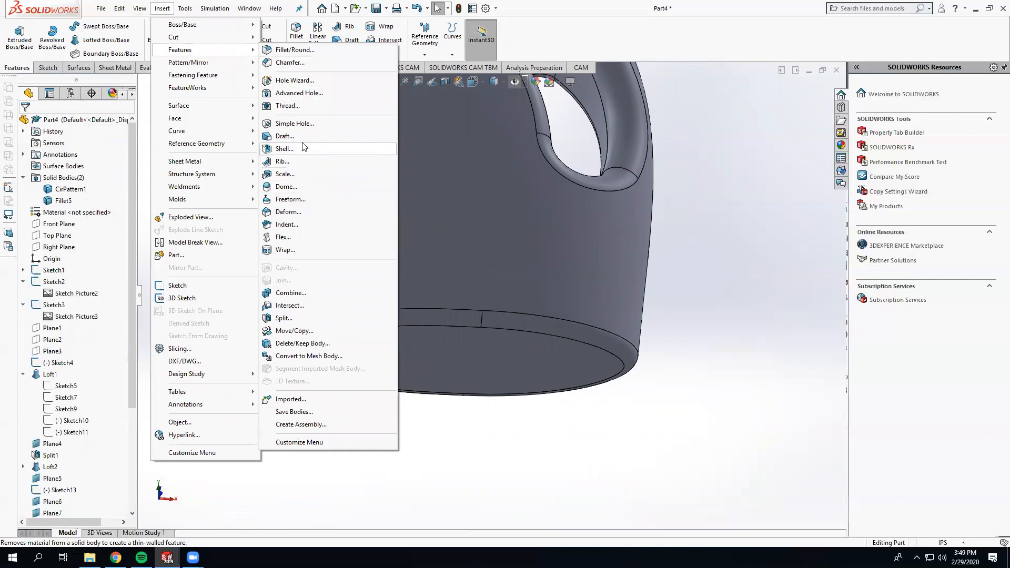
left_click(286, 187)
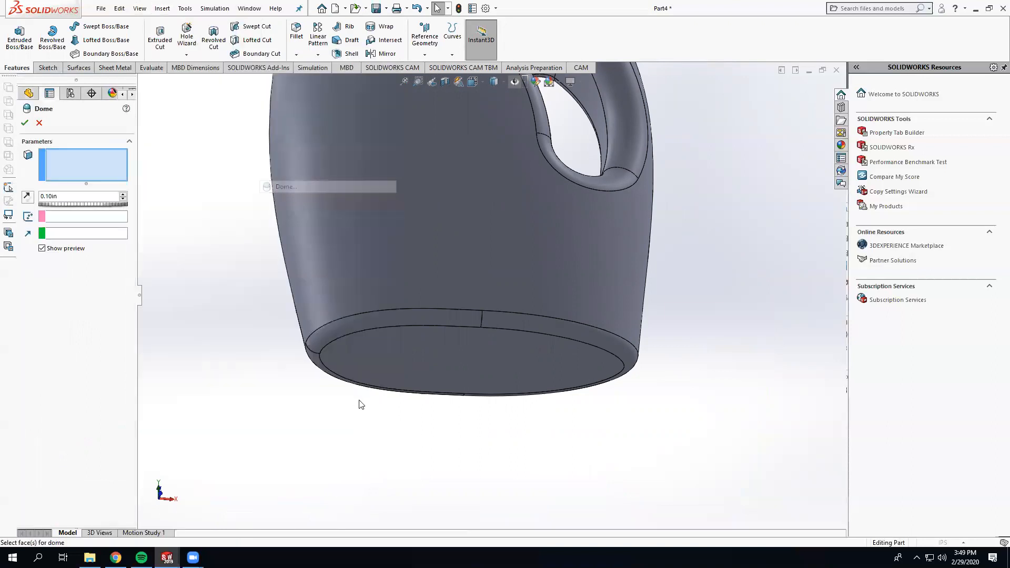
left_click(475, 350)
middle_click_drag(475, 350, 455, 432)
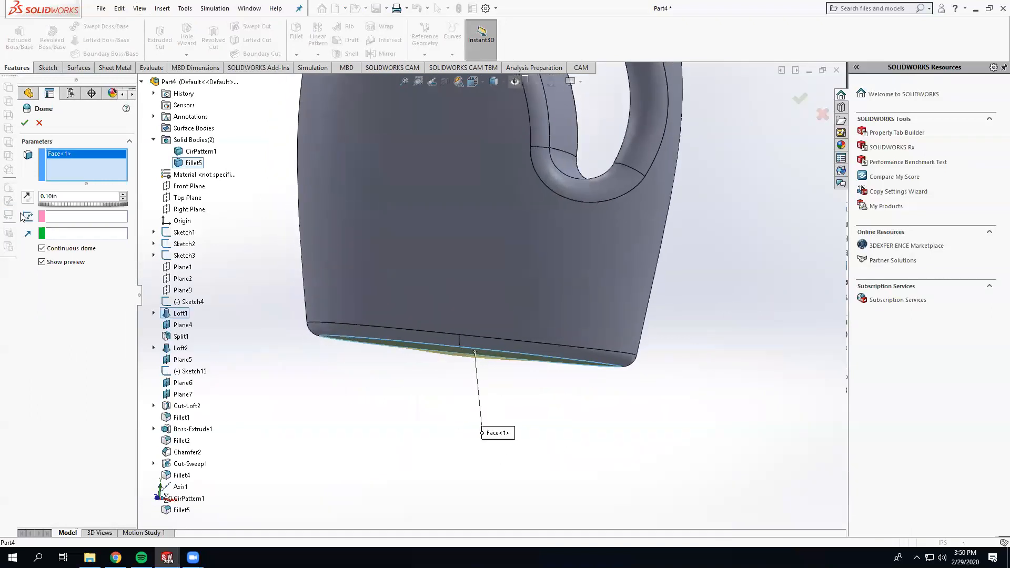
left_click(28, 198)
middle_click_drag(375, 315, 388, 291)
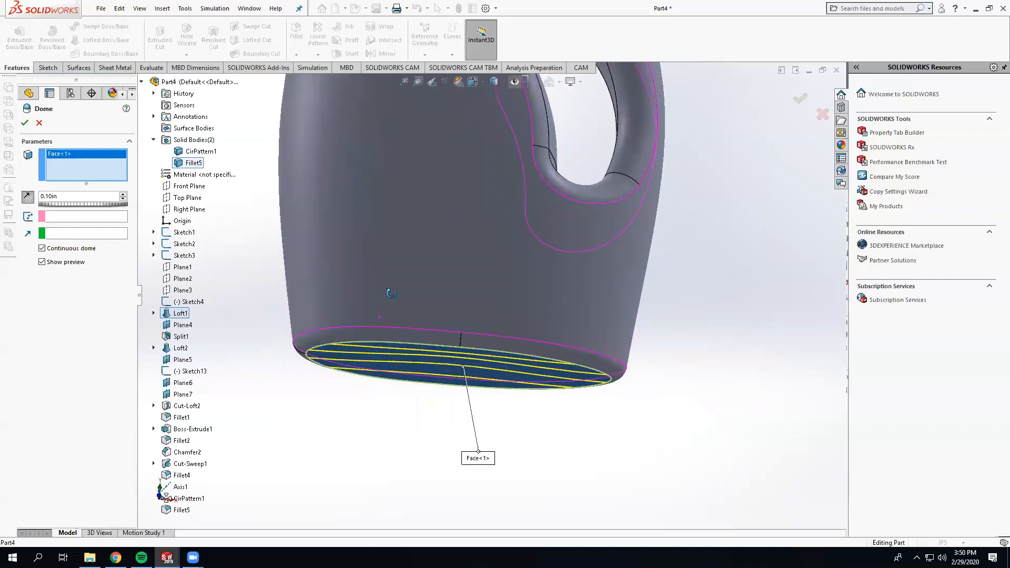
scroll(388, 292, "down", 1)
left_click(25, 122)
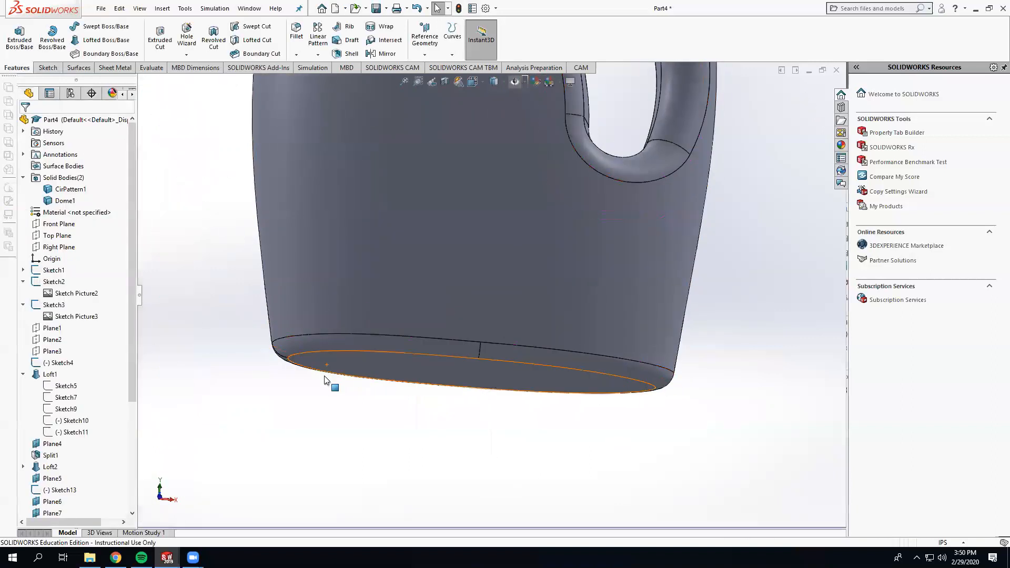
Open a new sketch on the Front Plane
scroll(496, 405, "up", 3)
middle_click_drag(526, 380, 570, 266)
scroll(546, 327, "up", 2)
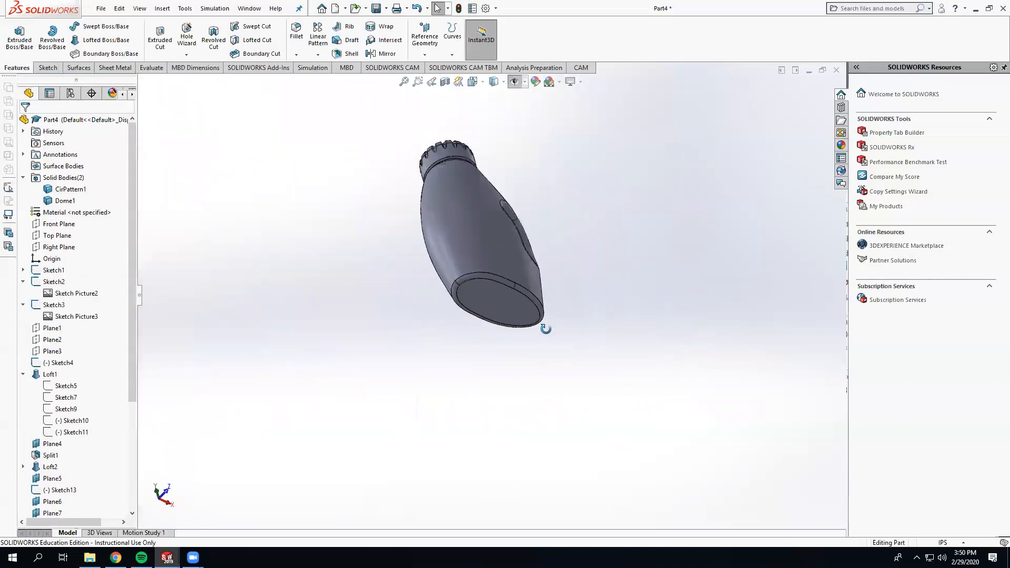
middle_click_drag(546, 329, 550, 381)
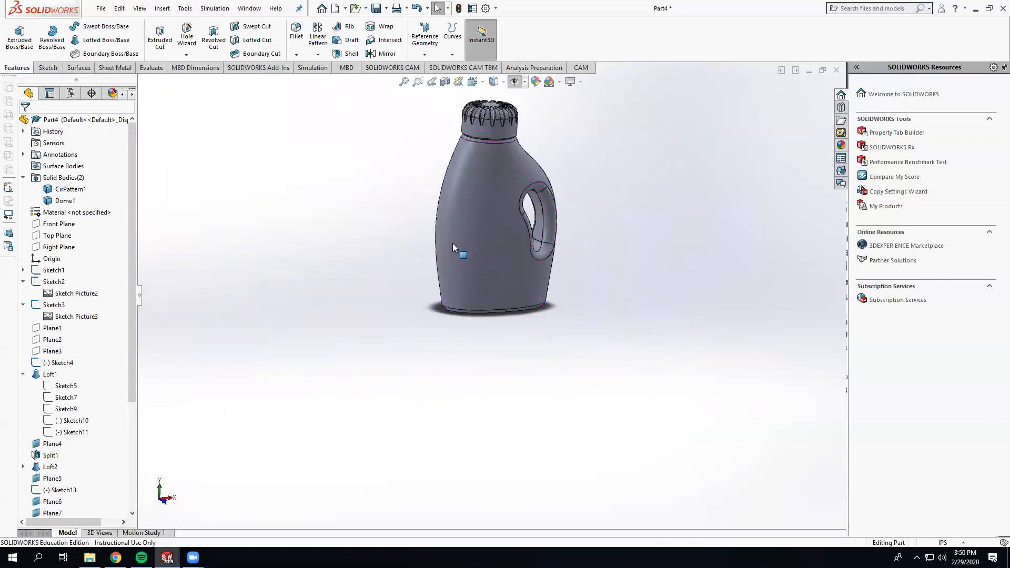
scroll(466, 162, "down", 2)
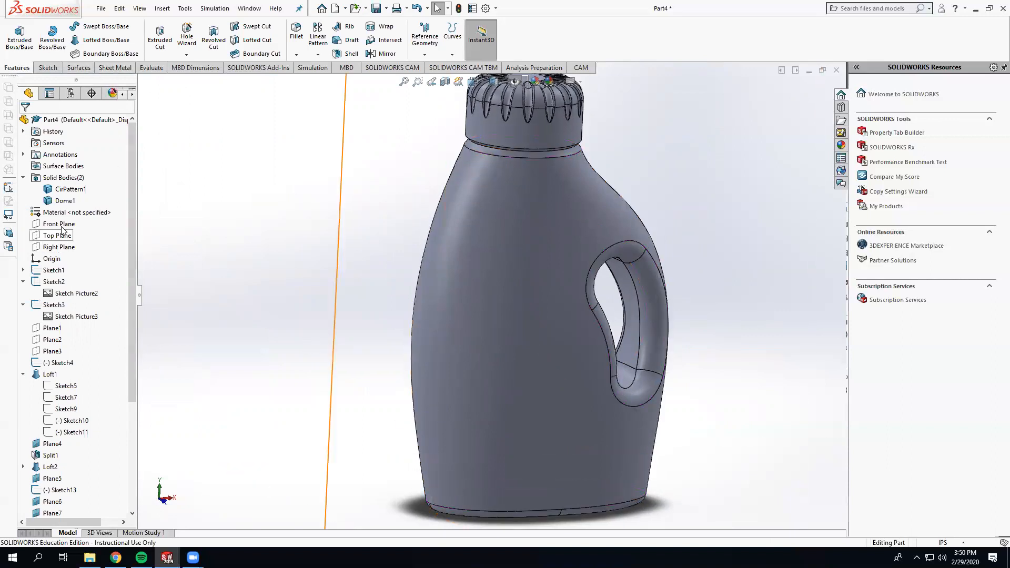
left_click(59, 224)
left_click(92, 215)
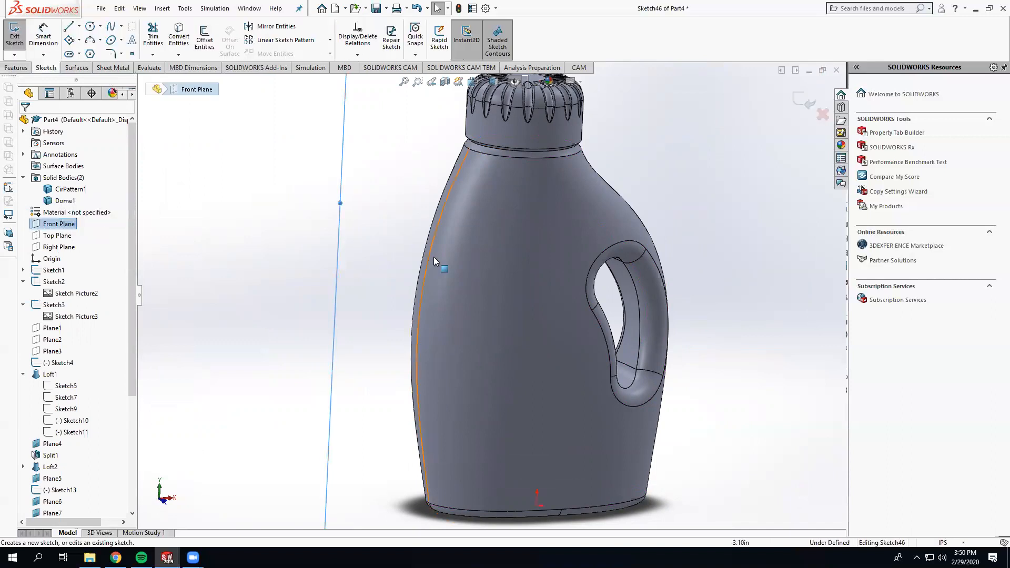
Create intersection curves where the sketch plane cuts the bottle's side face, bottom fillet faces and domed base
left_click(175, 55)
left_click(205, 80)
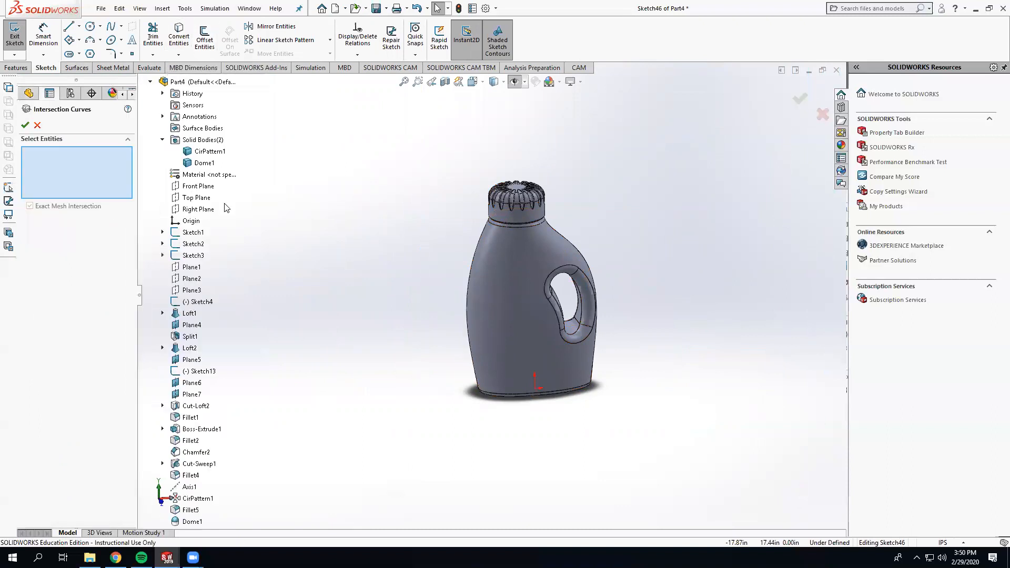
left_click(478, 263)
middle_click_drag(481, 273, 555, 286)
scroll(468, 392, "down", 4)
left_click(476, 362)
left_click(456, 367)
left_click(466, 391)
middle_click_drag(474, 398, 596, 432)
left_click(608, 424)
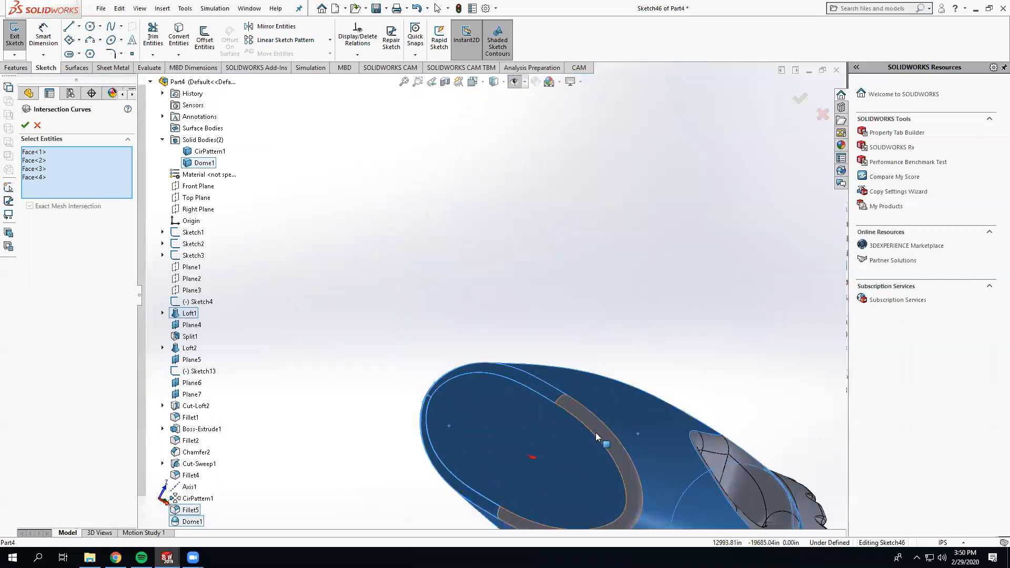
scroll(597, 462, "up", 3)
middle_click_drag(540, 410, 495, 256)
scroll(516, 258, "up", 3)
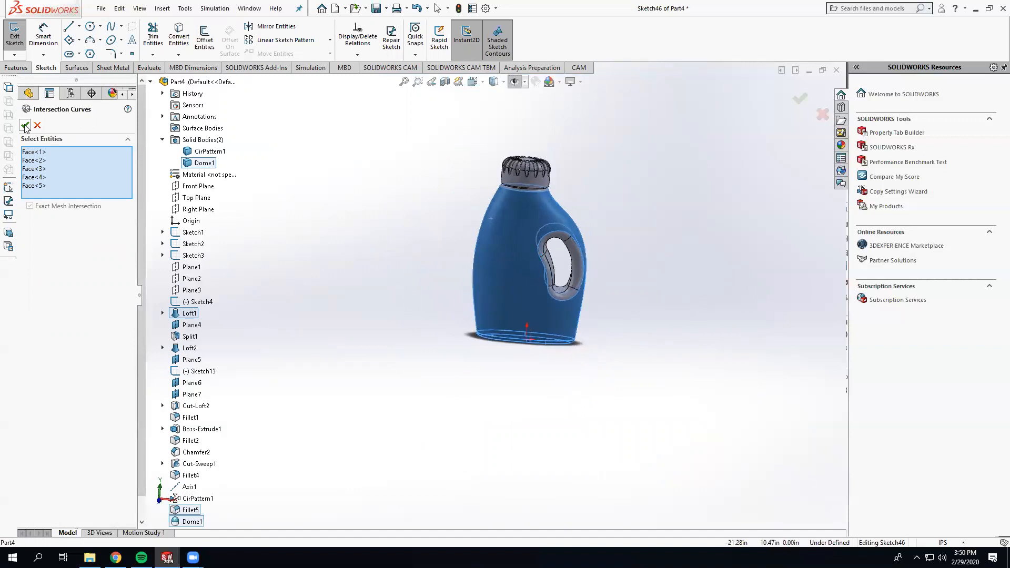
left_click(25, 127)
Close the Intersection Curve tool and exit the sketch
scroll(464, 219, "down", 3)
mouse_move(464, 219)
middle_mouse_down()
mouse_move(496, 181)
mouse_move(508, 206)
mouse_move(492, 218)
middle_mouse_up()
left_click(23, 126)
middle_click_drag(397, 188, 431, 165)
scroll(86, 65, "up", 1)
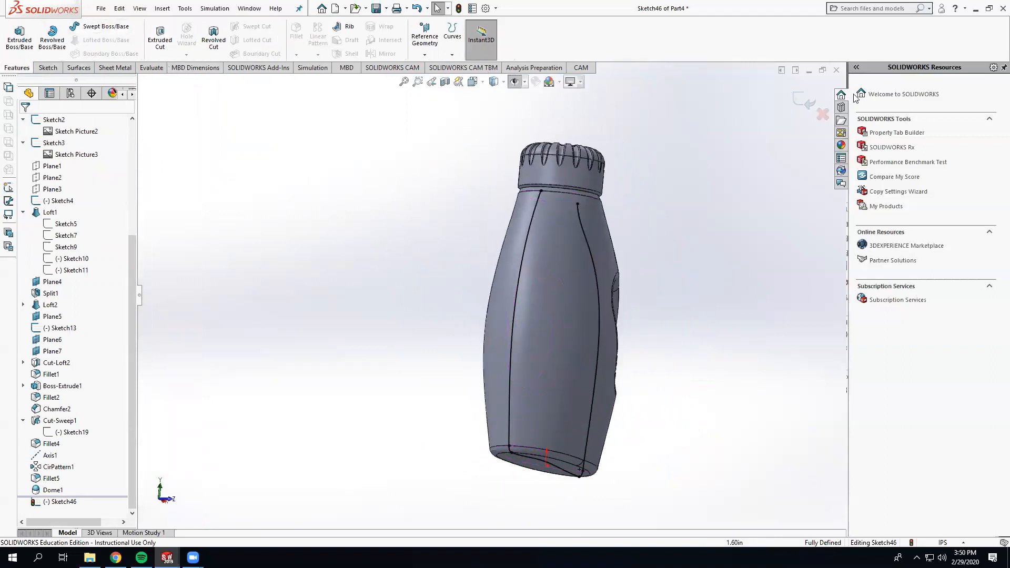
left_click(804, 100)
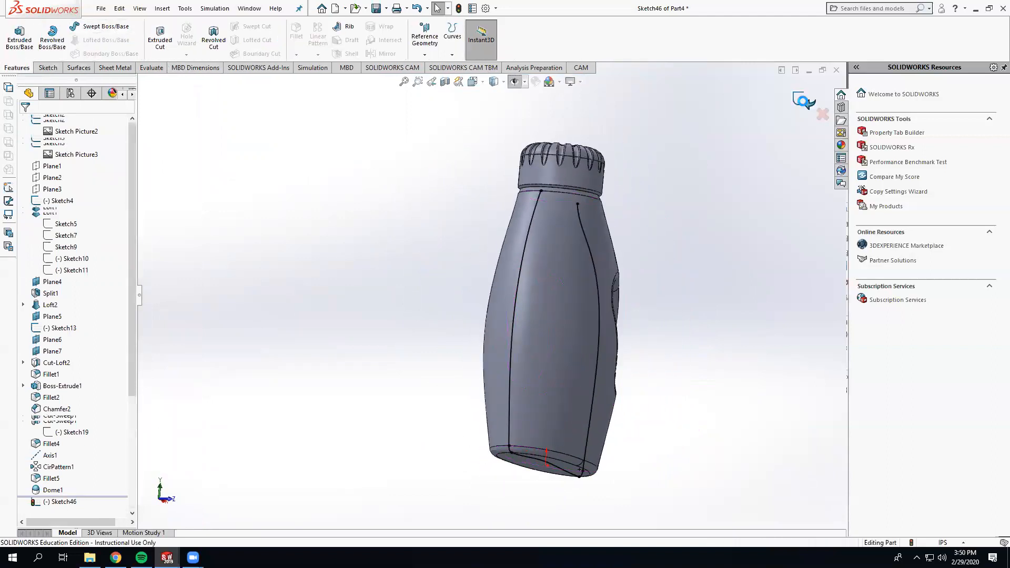
Start a Swept Boss/Base feature that uses a circular profile instead of the sketch profile
left_click(100, 27)
middle_click_drag(271, 204, 181, 224)
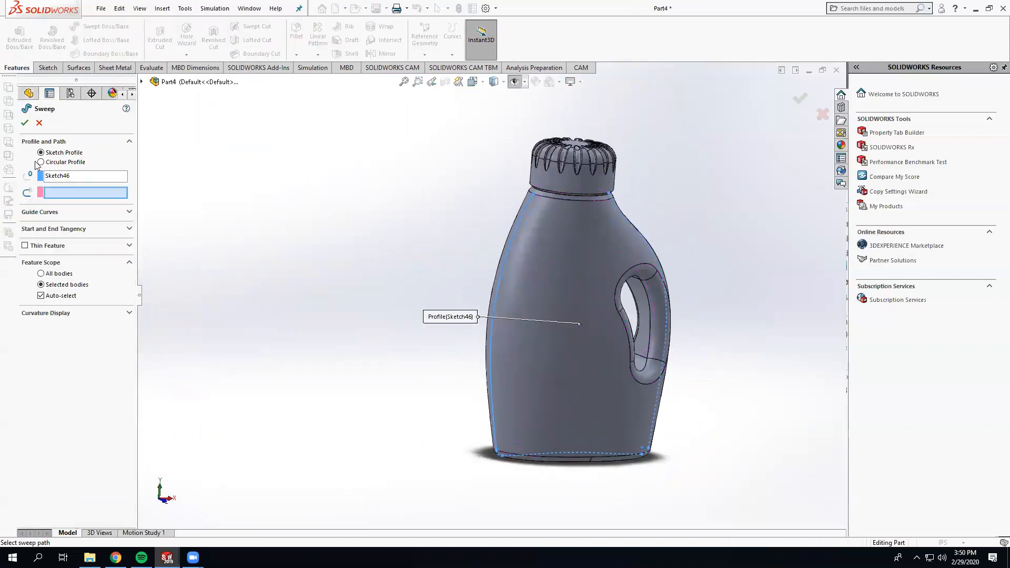
left_click(41, 162)
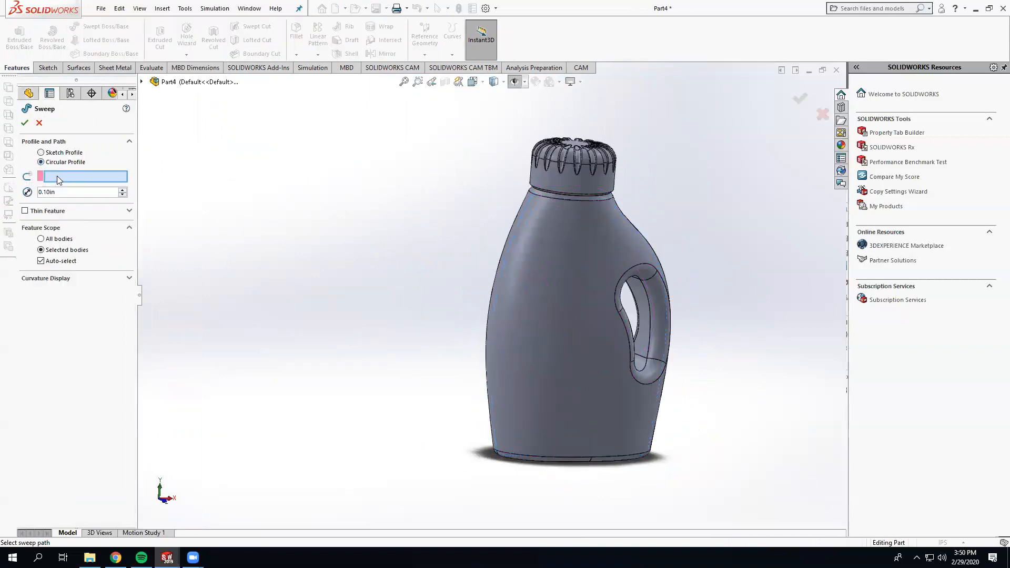
left_click(141, 81)
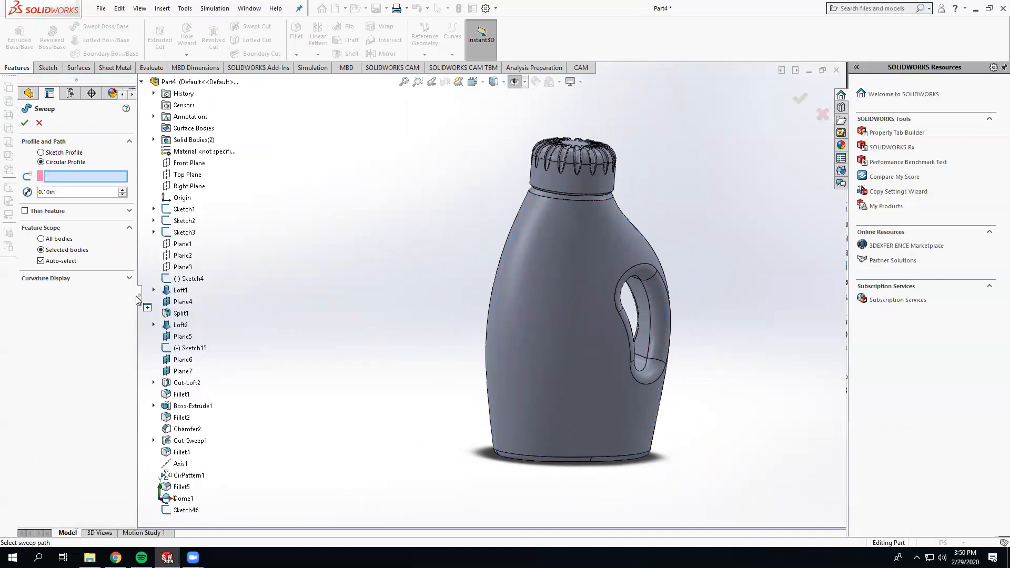
left_click(187, 510)
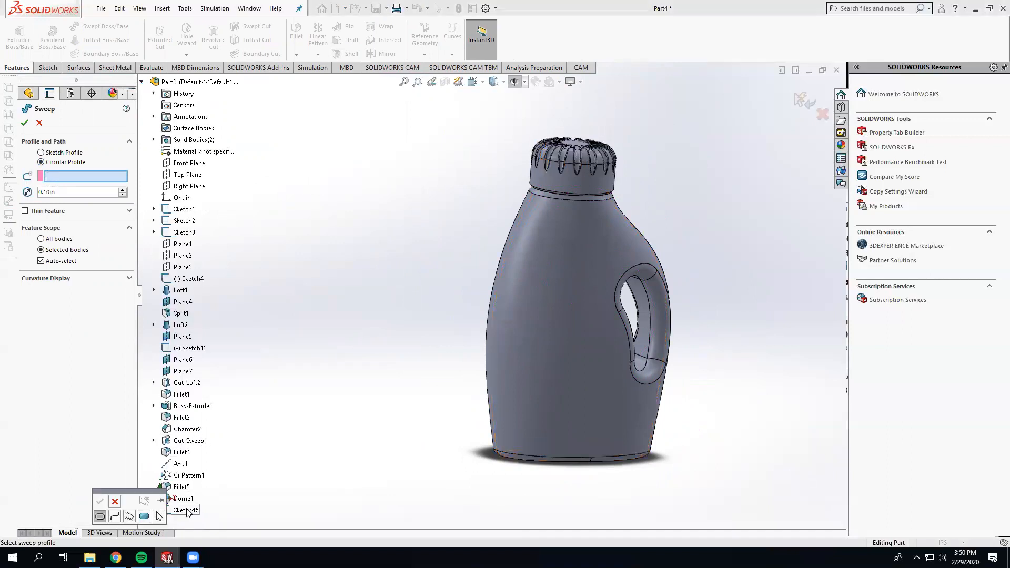
left_click(113, 517)
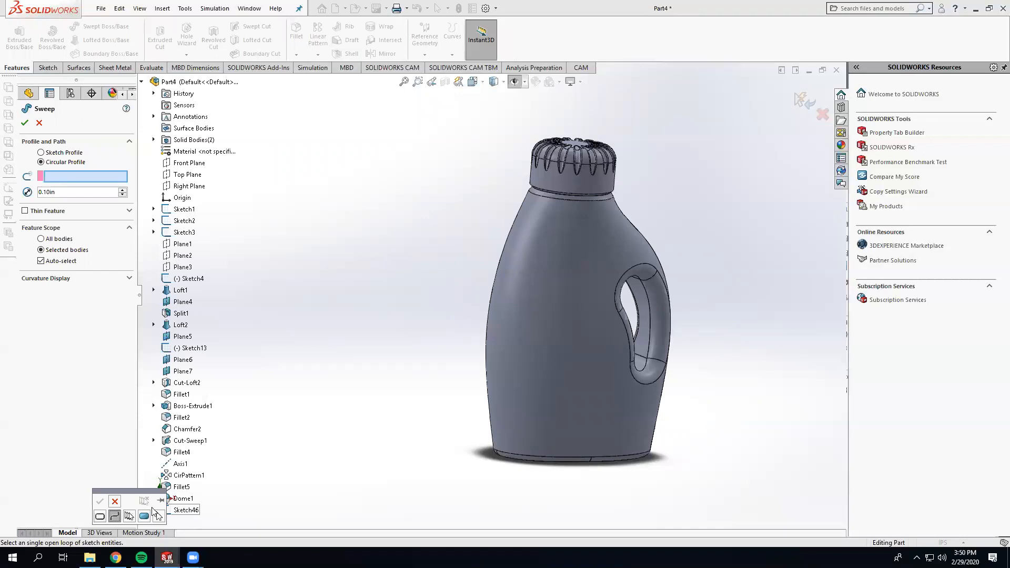
middle_click_drag(432, 384, 443, 356)
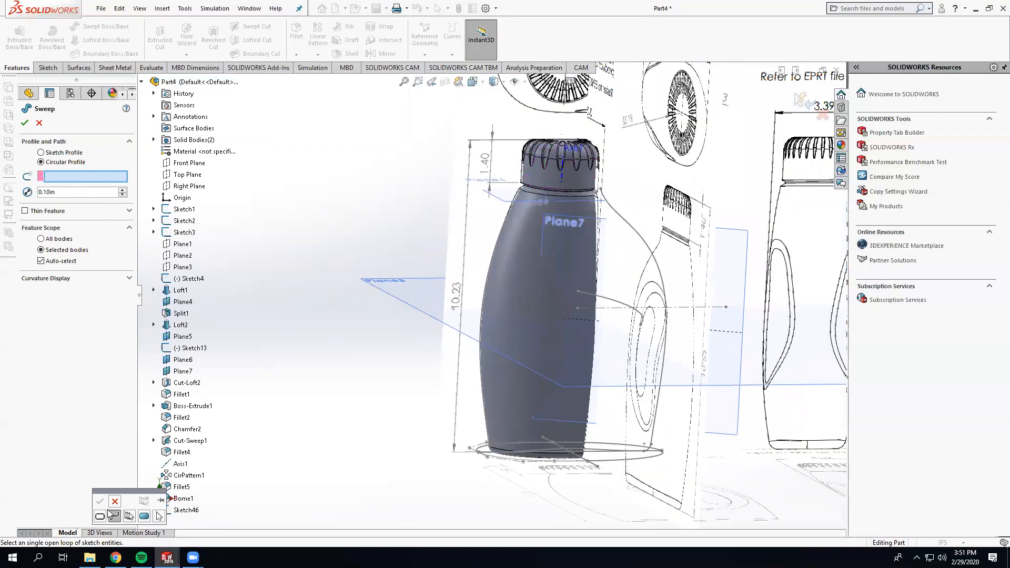
left_click(112, 515)
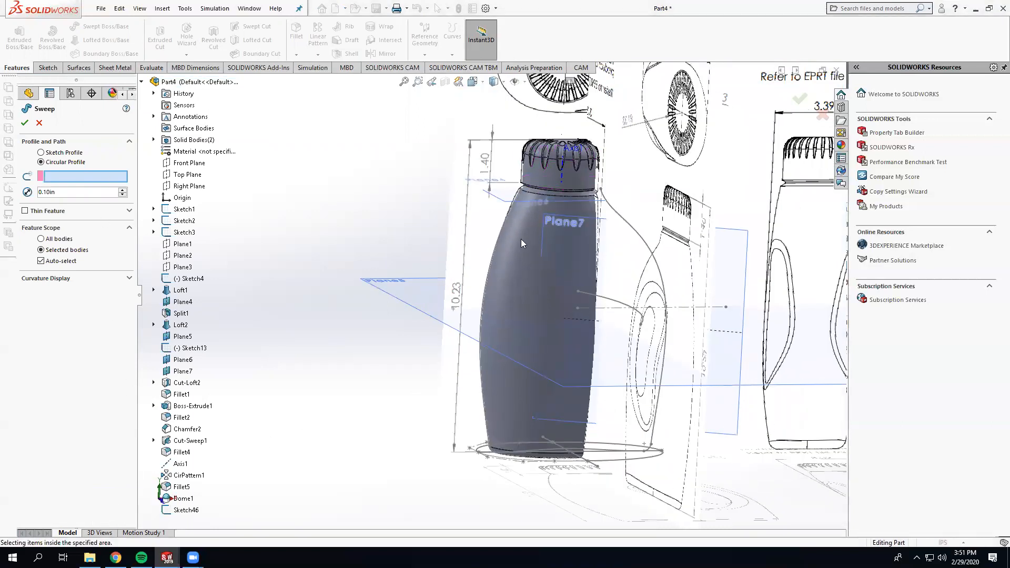
Define the sweep path as an open group of the intersection curves along the bottle's sides and base
left_click(496, 252)
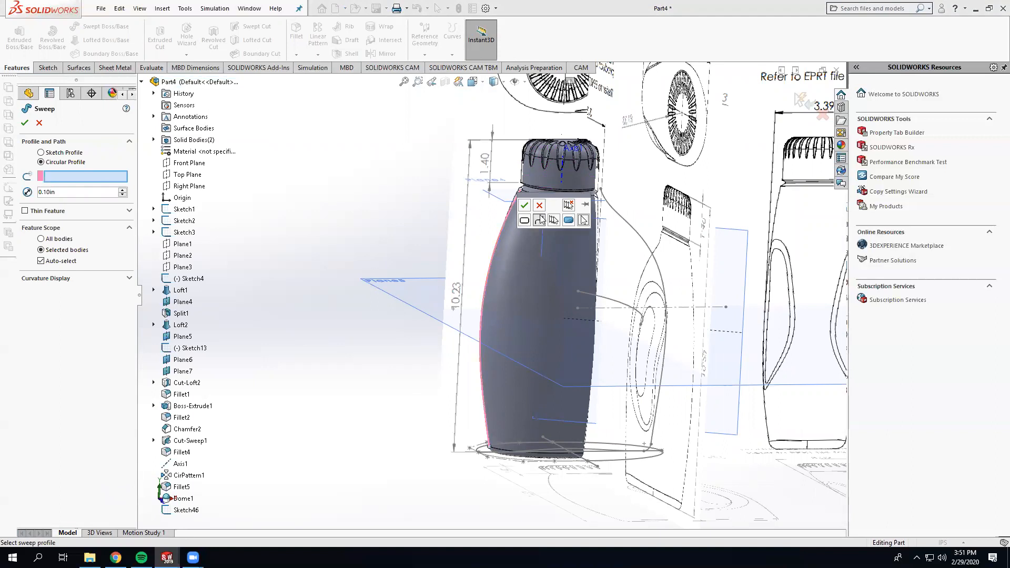
left_click(553, 220)
scroll(482, 435, "down", 5)
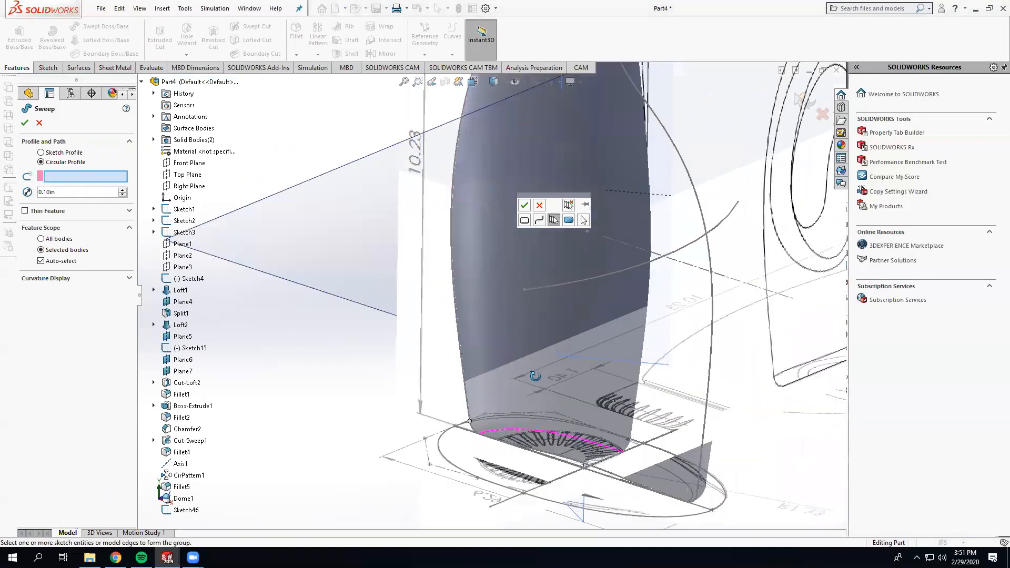
scroll(481, 434, "down", 2)
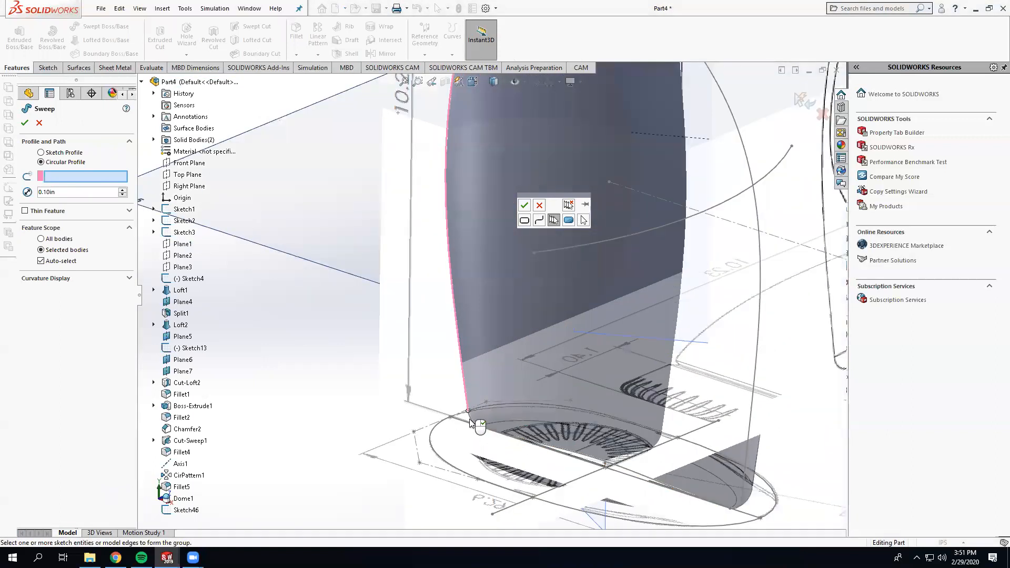
left_click(519, 438)
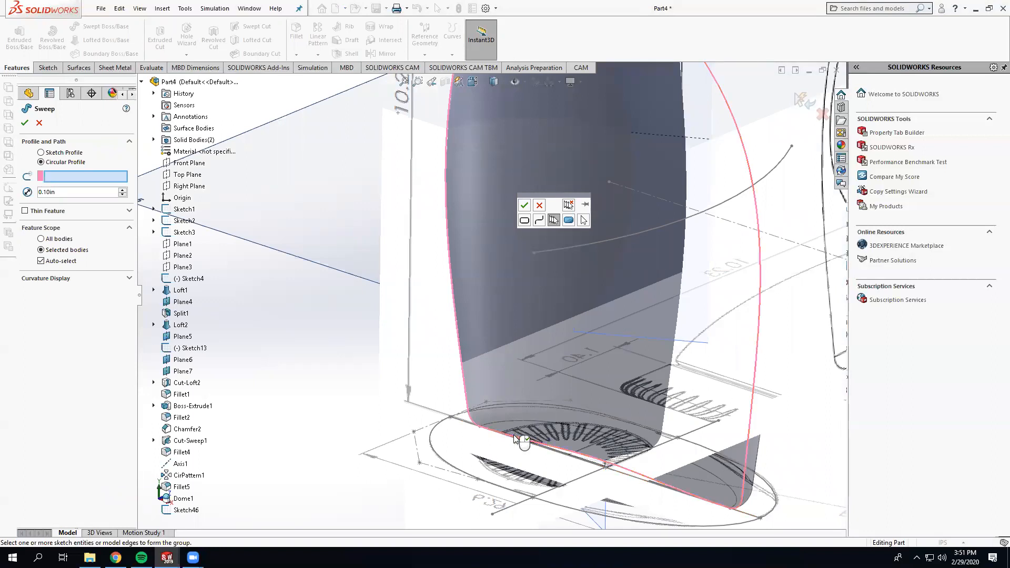
scroll(542, 316, "up", 3)
scroll(530, 291, "up", 1)
middle_click_drag(536, 173, 455, 226)
scroll(455, 226, "down", 2)
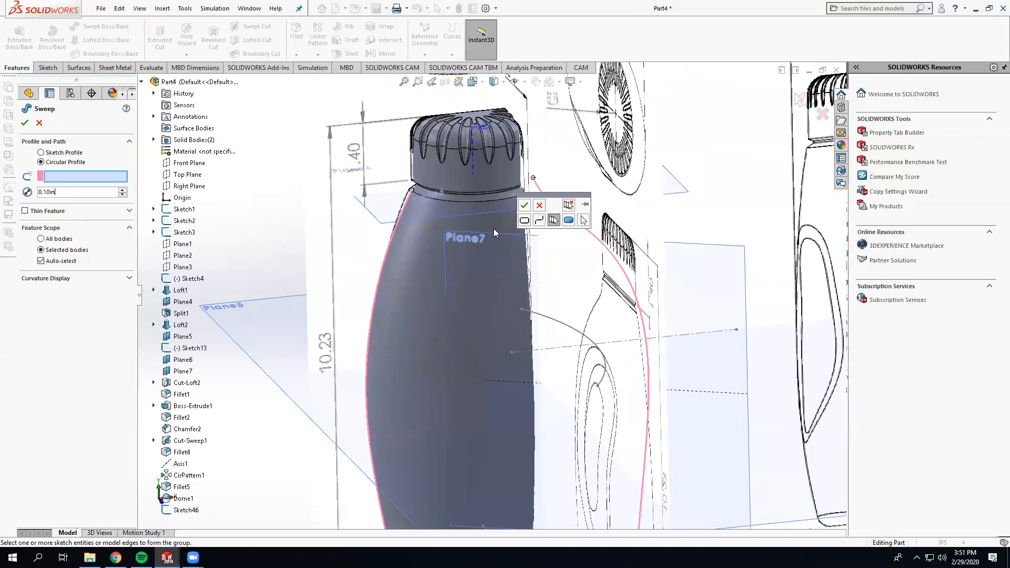
left_click(524, 206)
Try circular profile diameters of 1 mm and 0.05 mm for the seam sweep
scroll(413, 208, "down", 6)
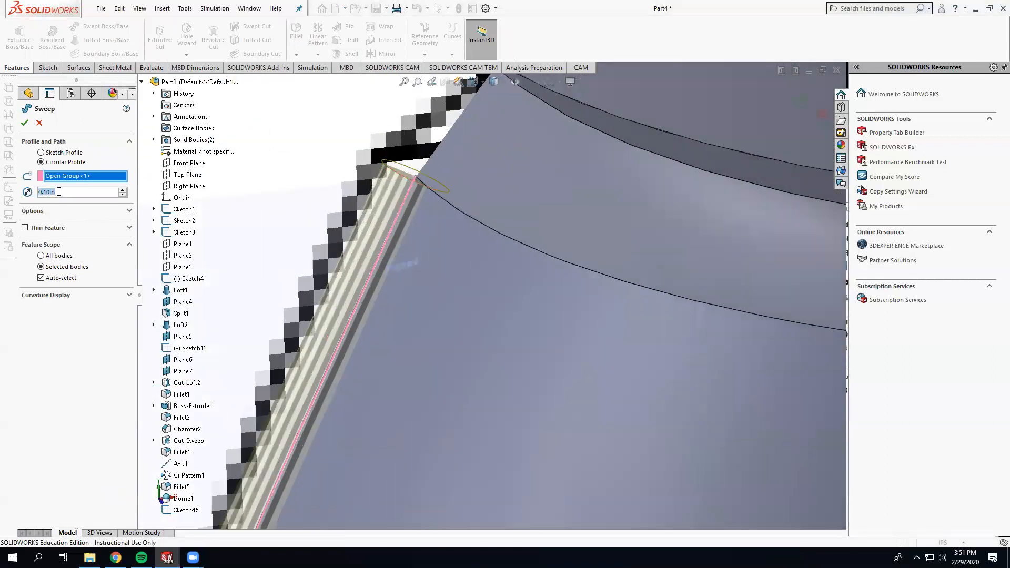
type("1mm")
key("Return")
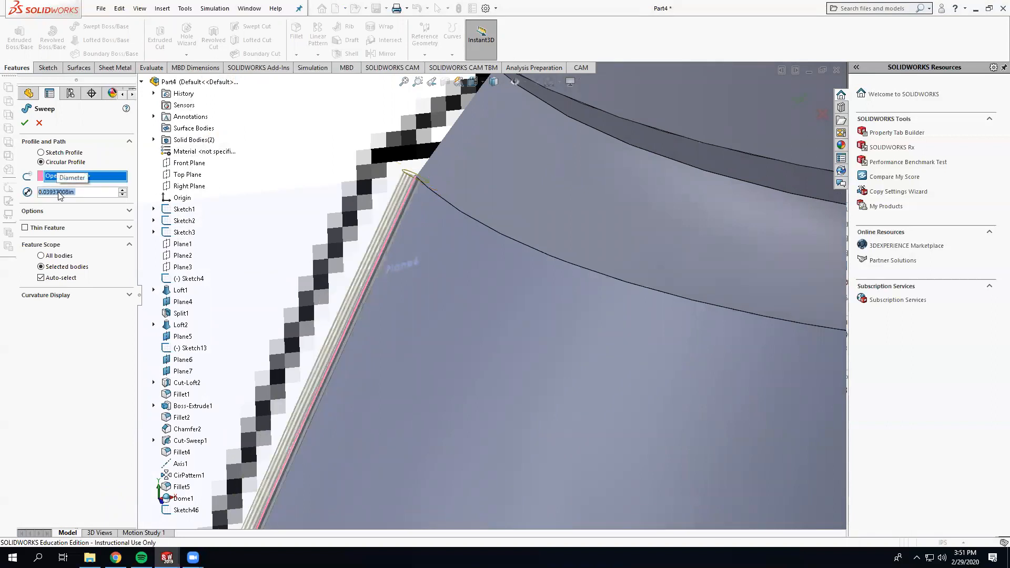
type("0.05mm")
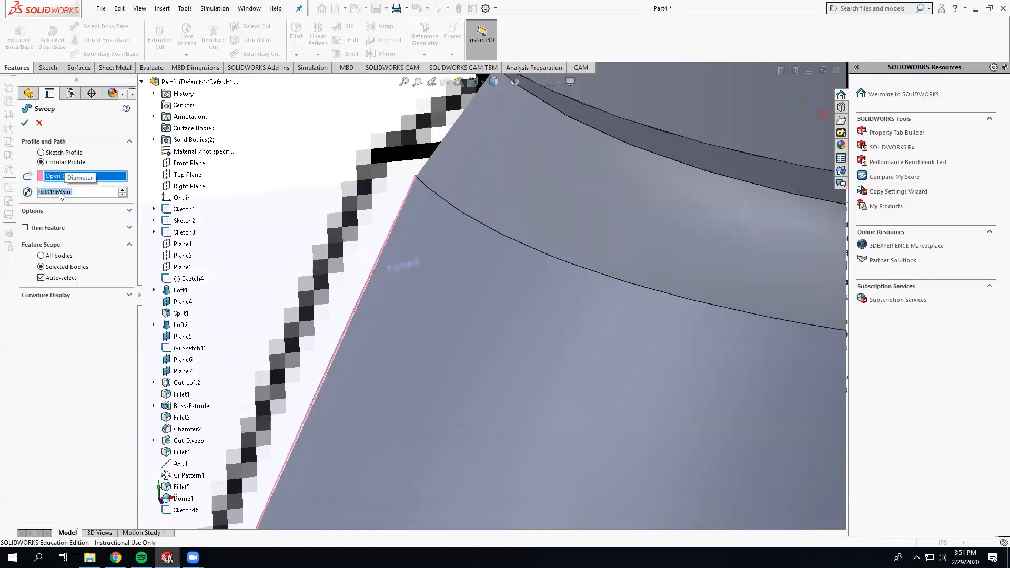
Set the circular profile diameter to 0.5 mm and complete the seam sweep around the bottle
type("0.5mm")
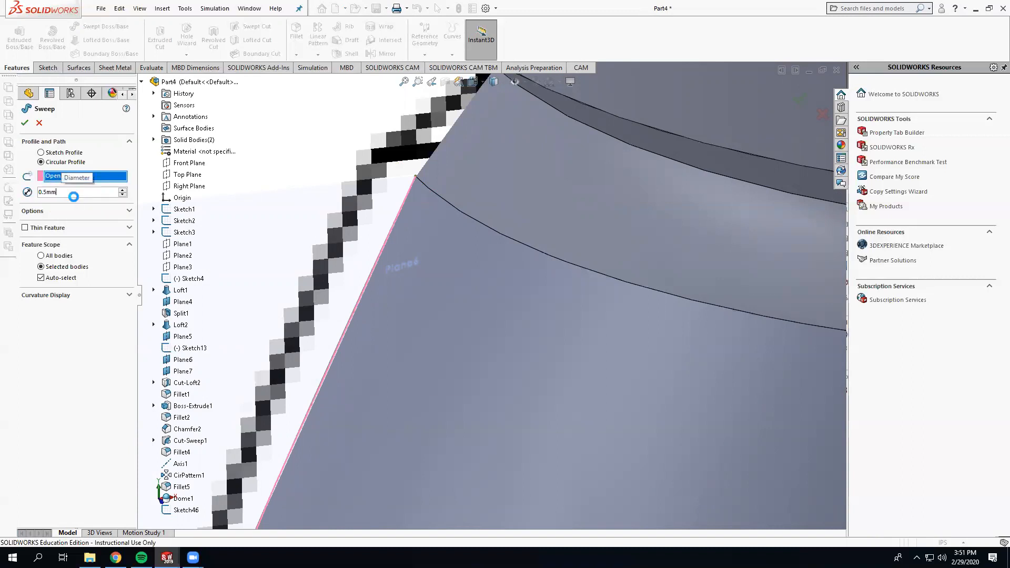
key("Return")
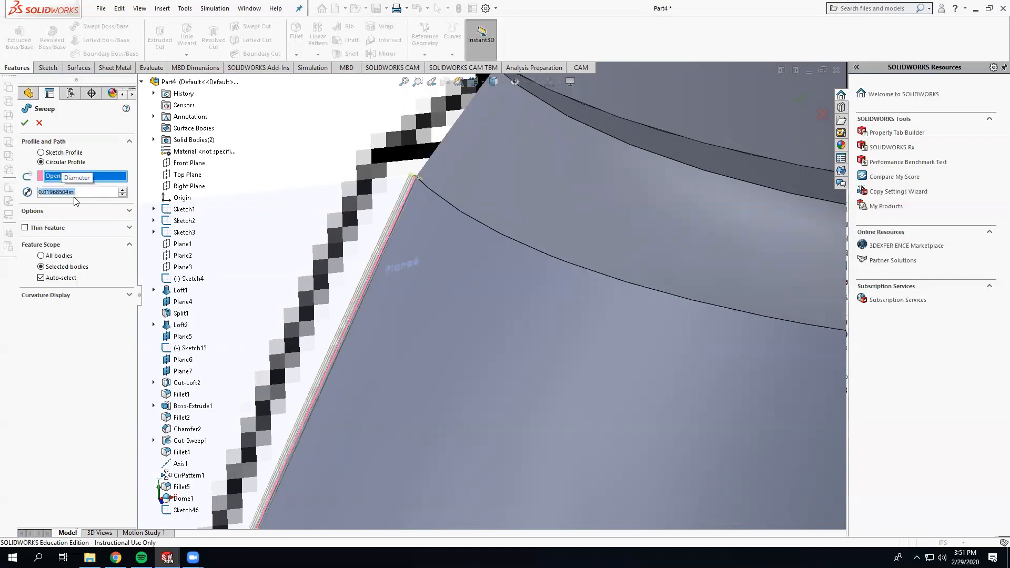
left_click(24, 124)
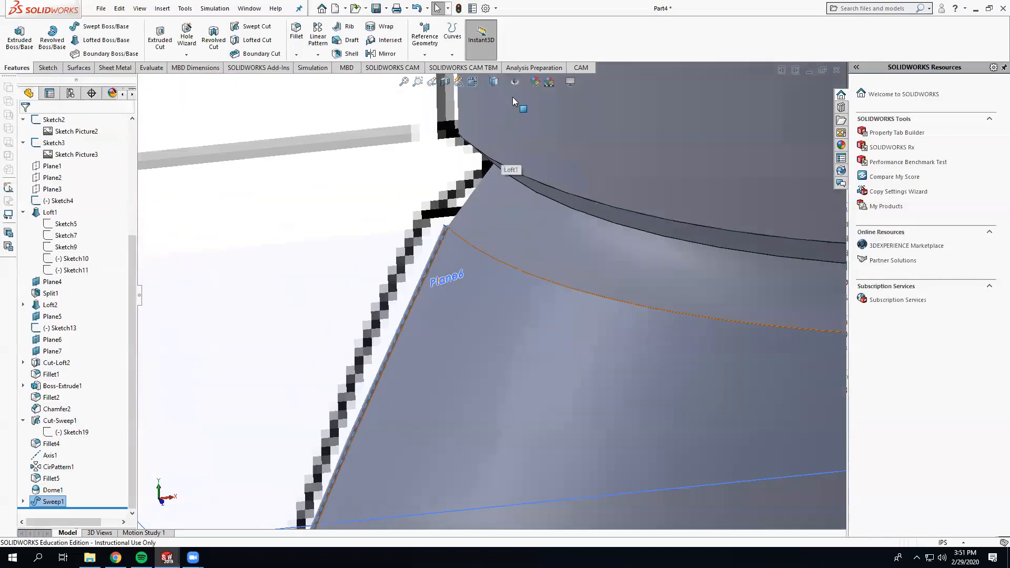
scroll(513, 96, "up", 10)
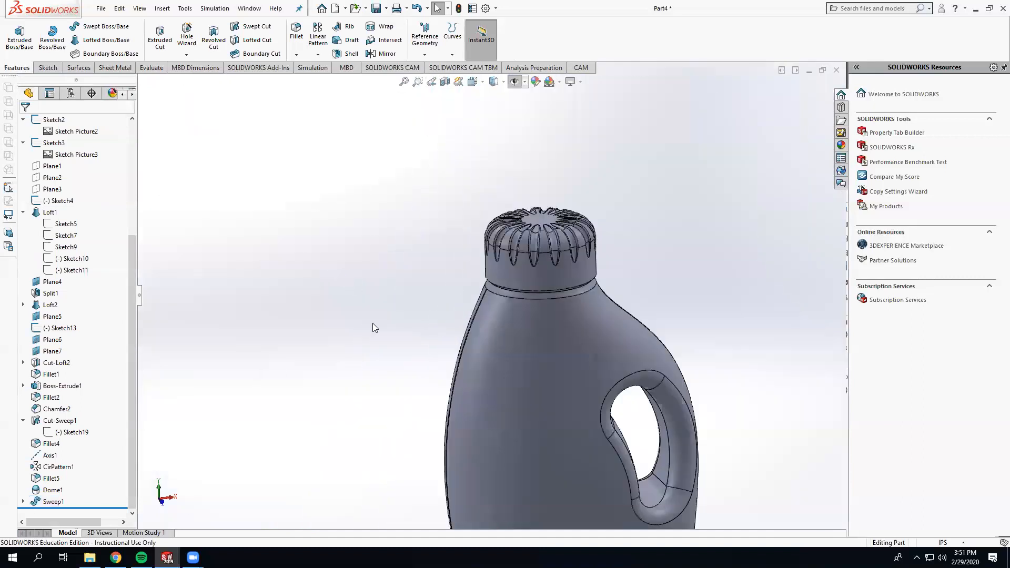
middle_click_drag(452, 358, 460, 337)
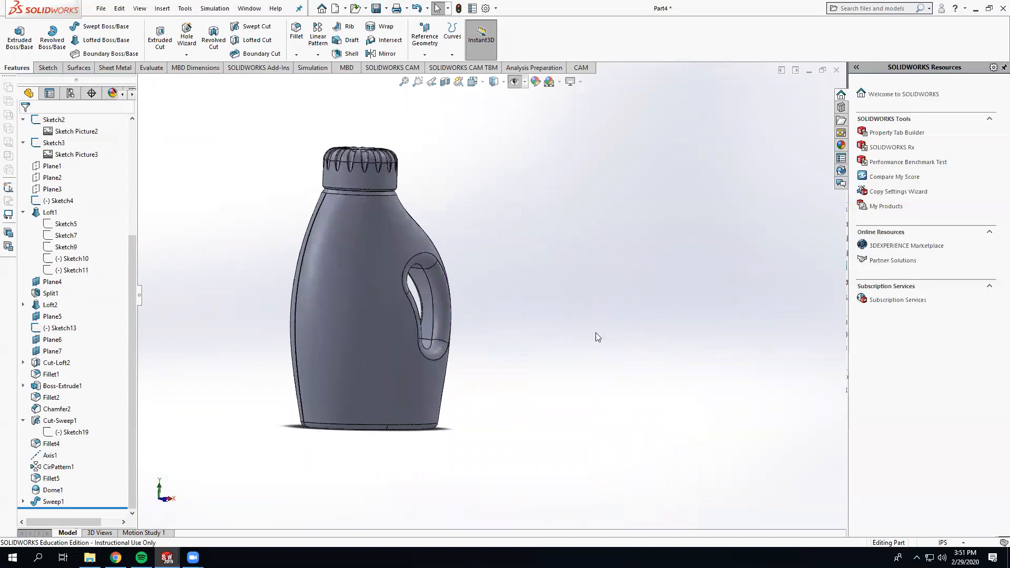